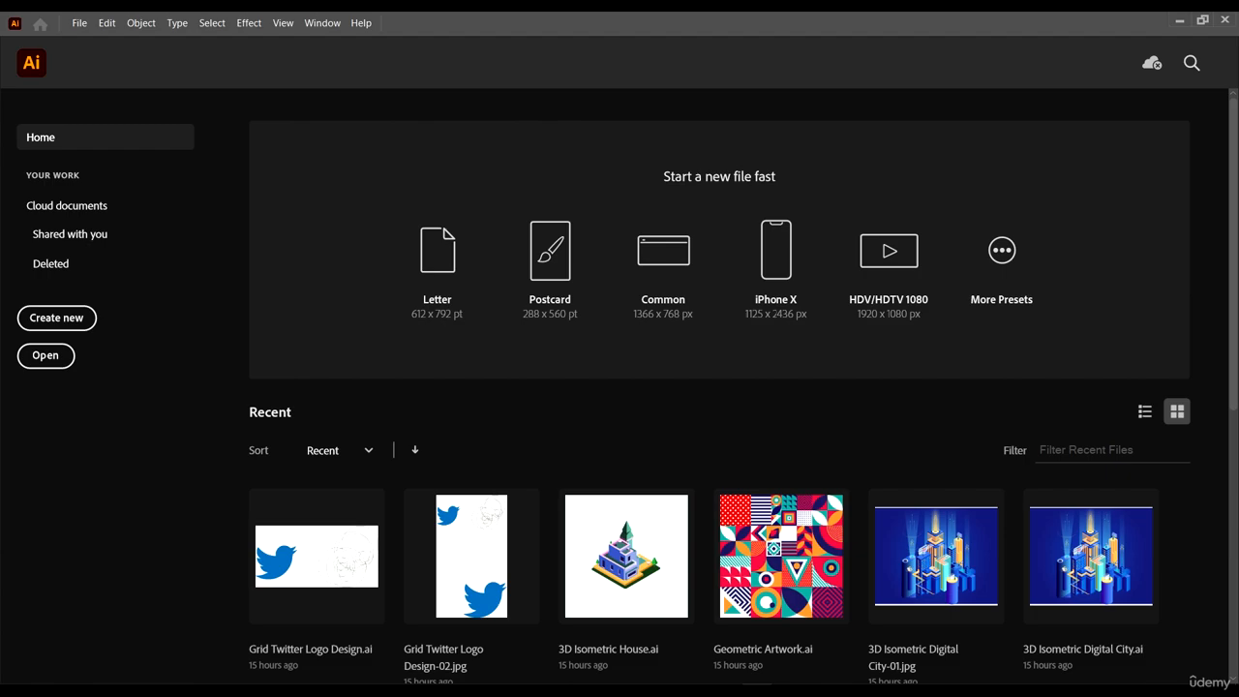
# - Create a new document from the Common 1366 x 768 px preset and move the floating Pathfinder panel clear of the artboard
pyautogui.click(677, 268)
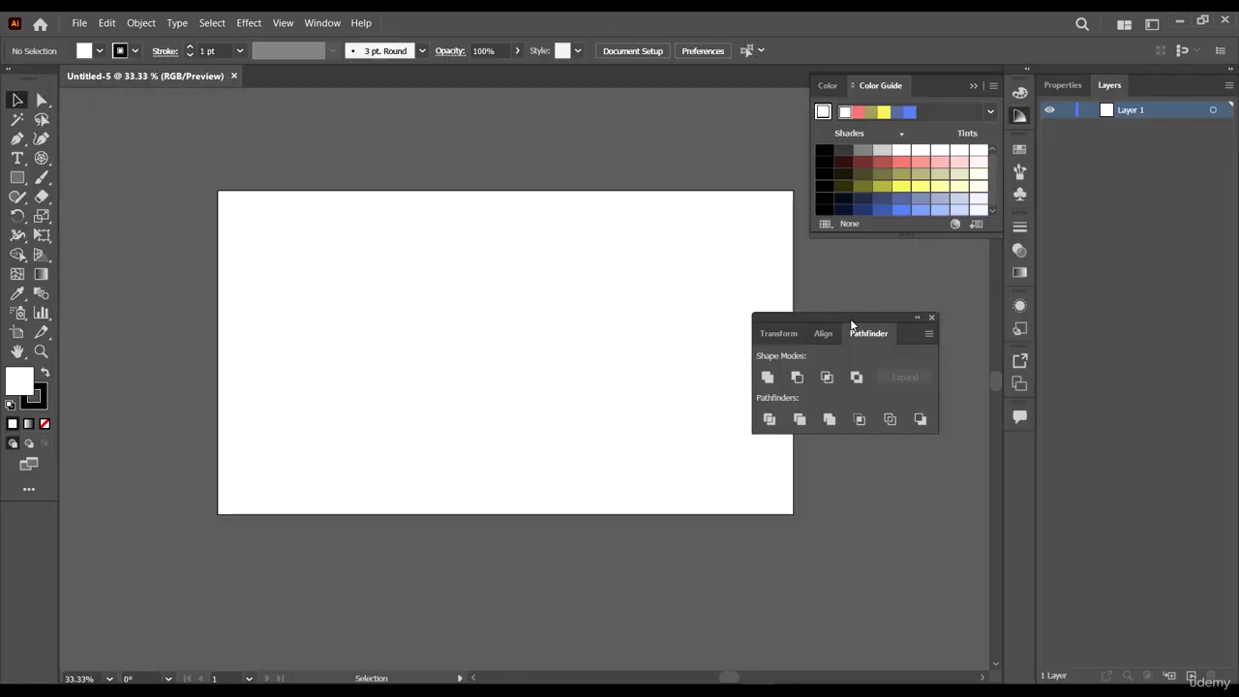
pyautogui.moveTo(851, 320); pyautogui.dragTo(923, 307)
pyautogui.scroll(3, 481, 314)
pyautogui.hscroll(4, 482, 316)
pyautogui.scroll(-4, 491, 314)
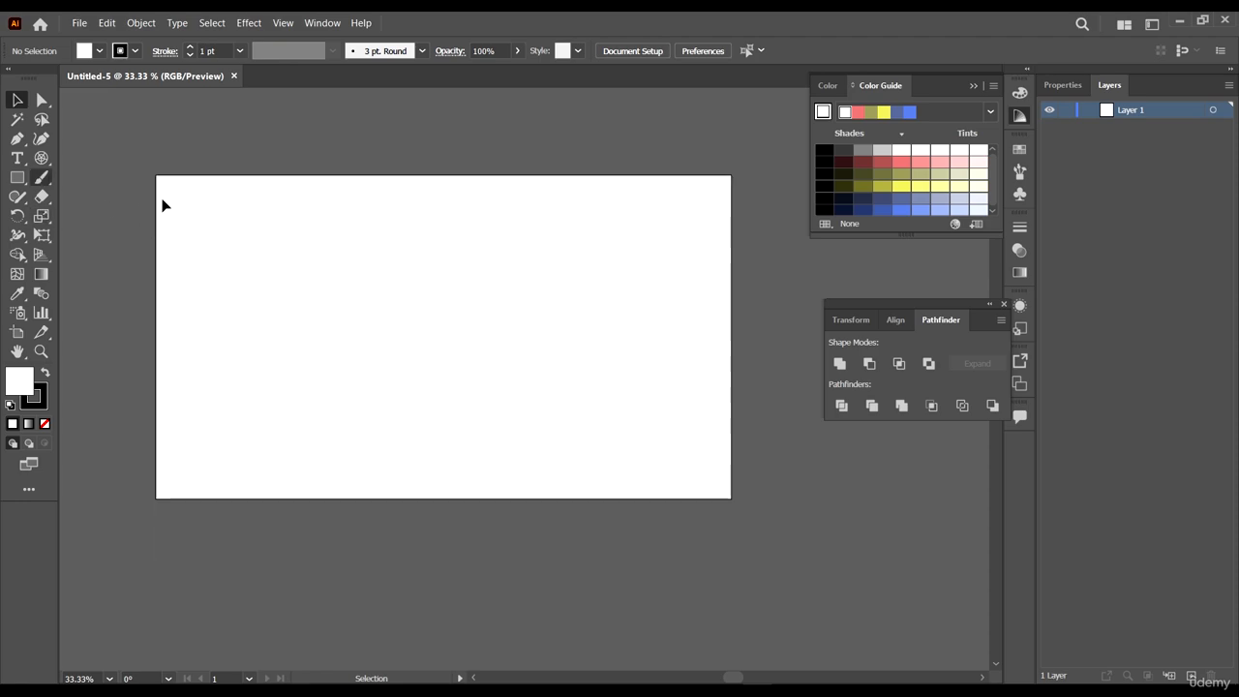
# - Set the Rectangular Grid tool to 8 horizontal and 8 vertical dividers
pyautogui.moveTo(47, 154); pyautogui.dragTo(117, 217)
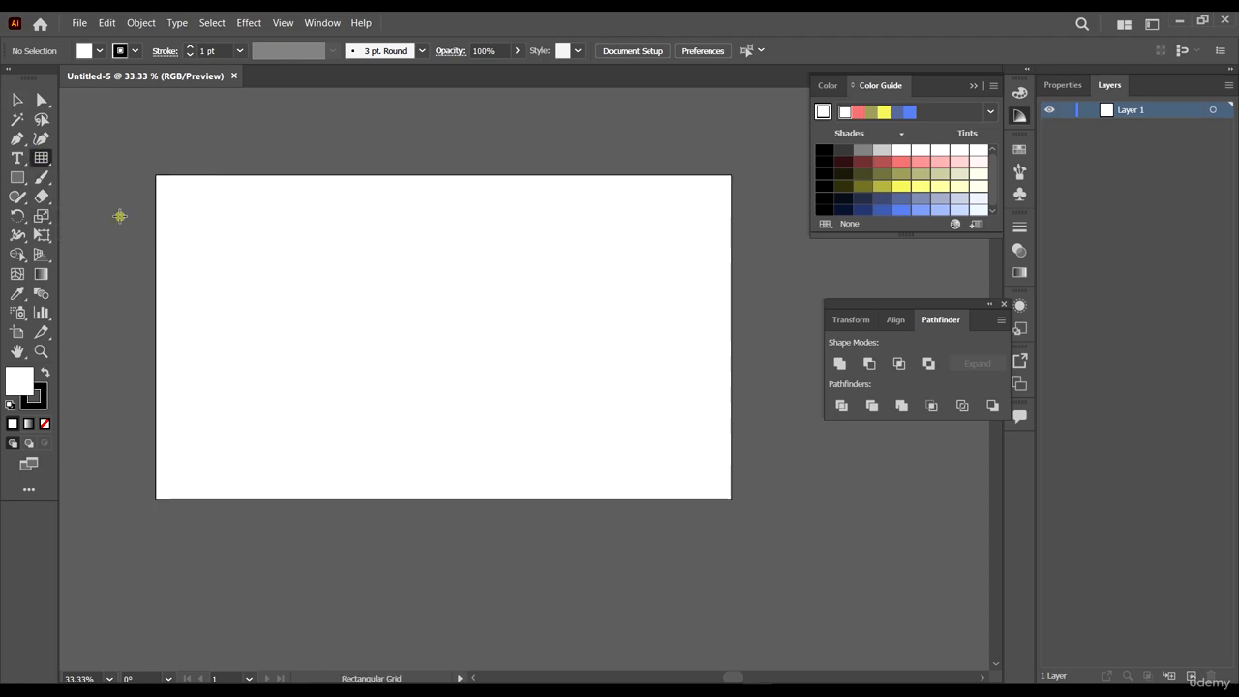
pyautogui.doubleClick(42, 157)
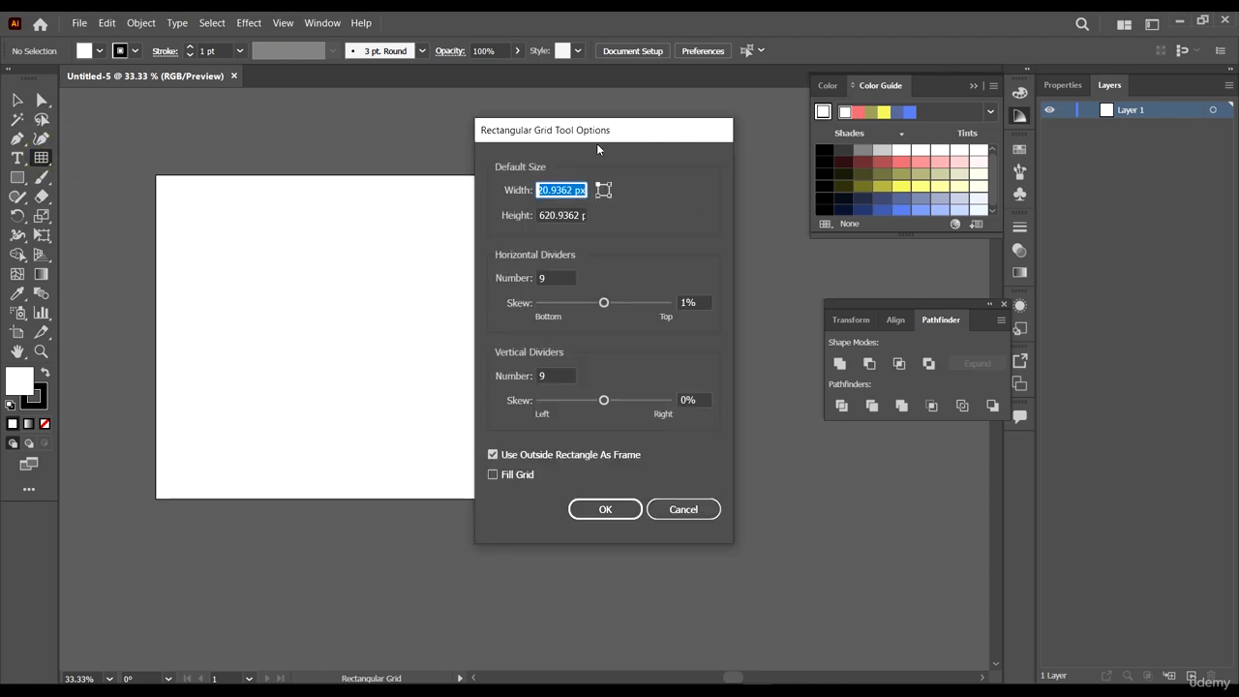
pyautogui.moveTo(597, 148); pyautogui.dragTo(780, 171)
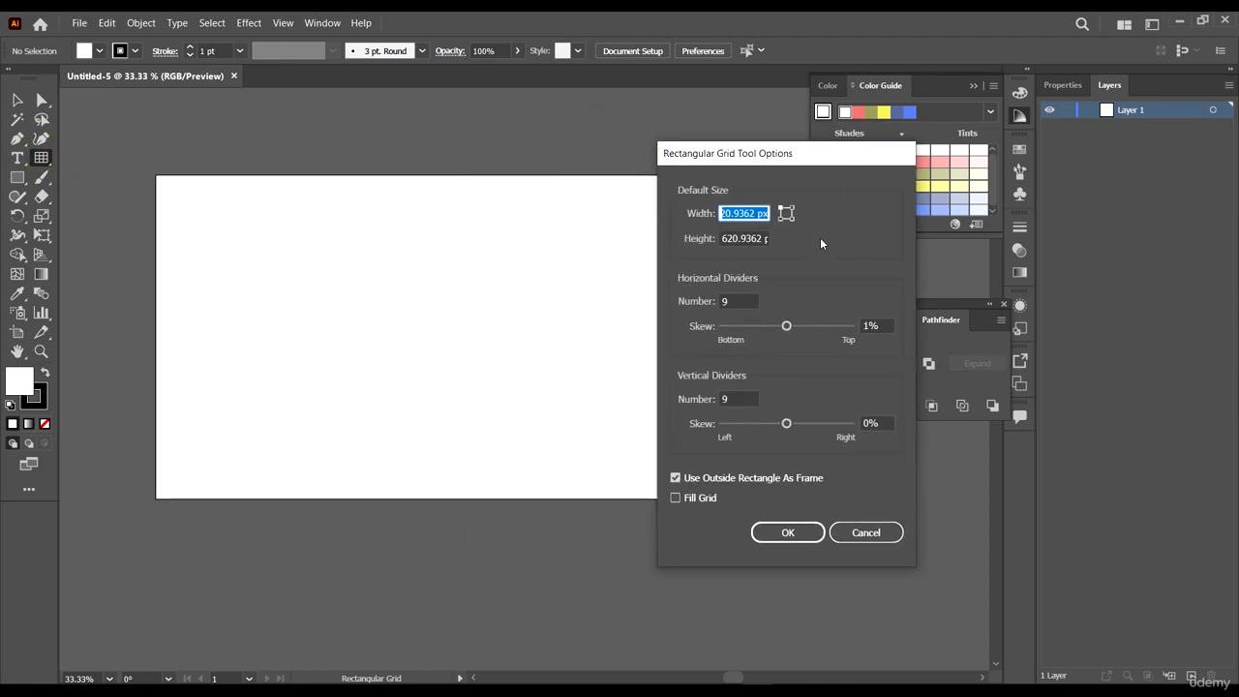
pyautogui.doubleClick(740, 214)
pyautogui.doubleClick(760, 237)
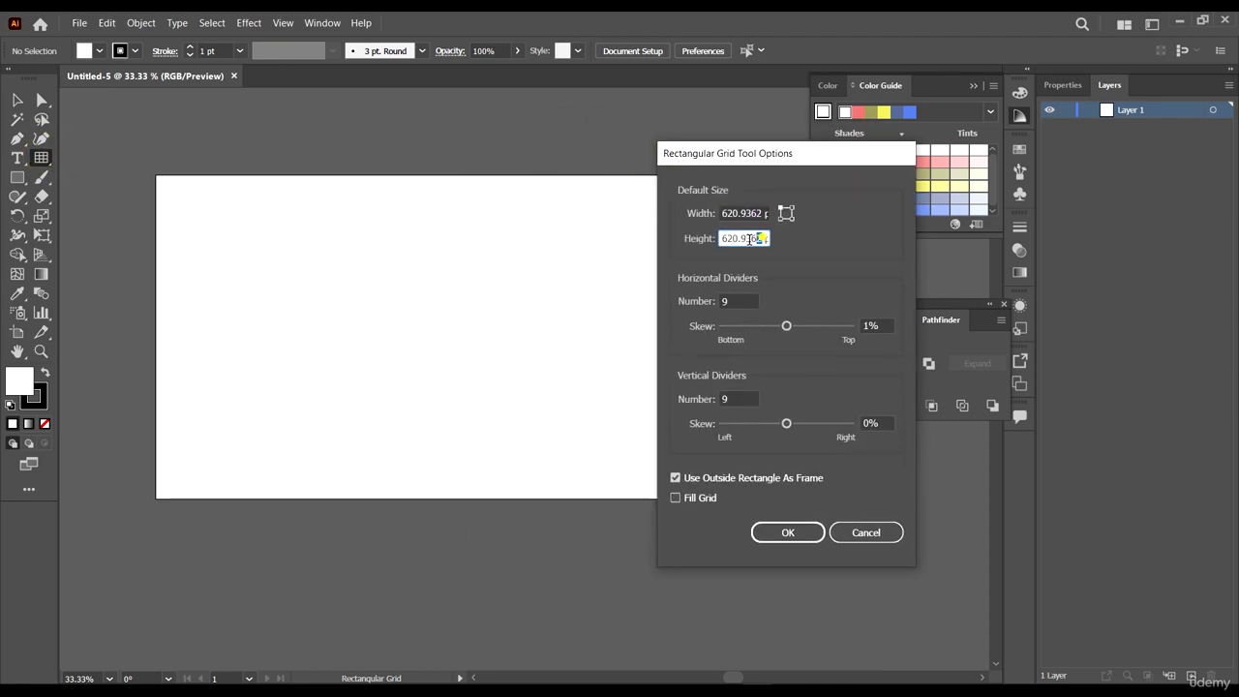
pyautogui.doubleClick(744, 301)
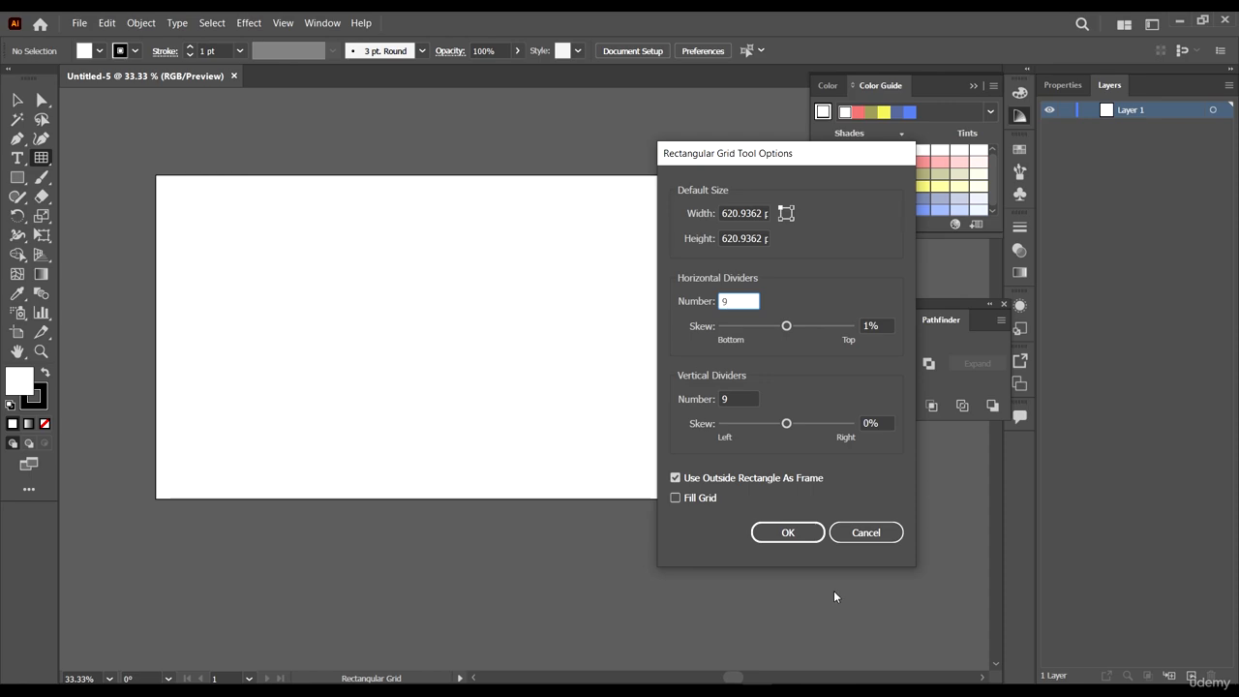
pyautogui.write('8')
pyautogui.doubleClick(739, 399)
pyautogui.write('8')
pyautogui.click(788, 533)
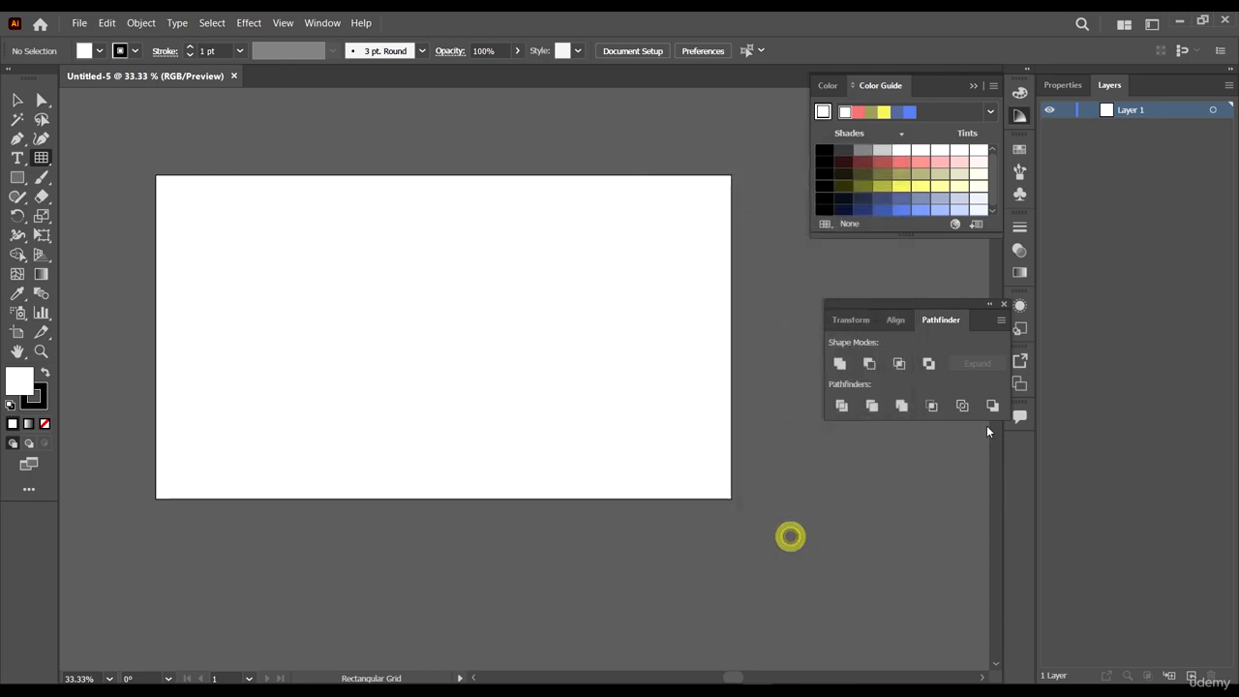
# - Draw a square grid nearly as tall as the artboard and centre it horizontally and vertically on the artboard
pyautogui.scroll(-1, 607, 246)
pyautogui.scroll(1, 501, 241)
pyautogui.moveTo(446, 197); pyautogui.dragTo(719, 499)
pyautogui.press('v')
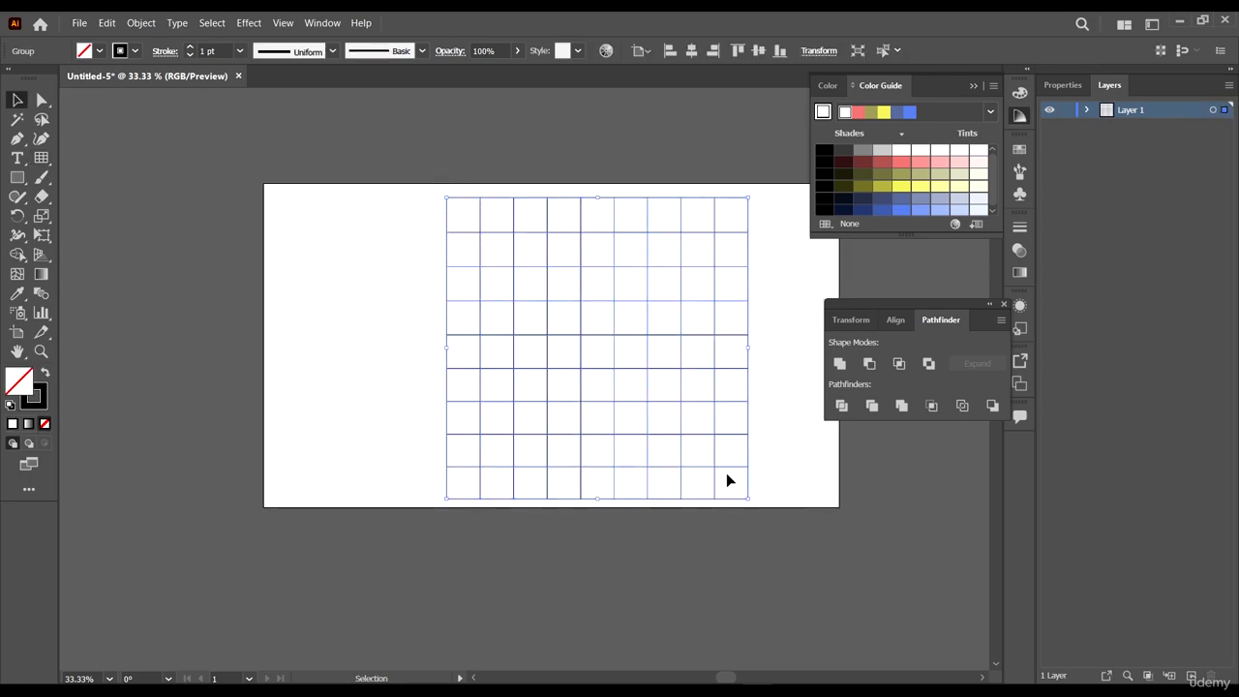
pyautogui.click(690, 51)
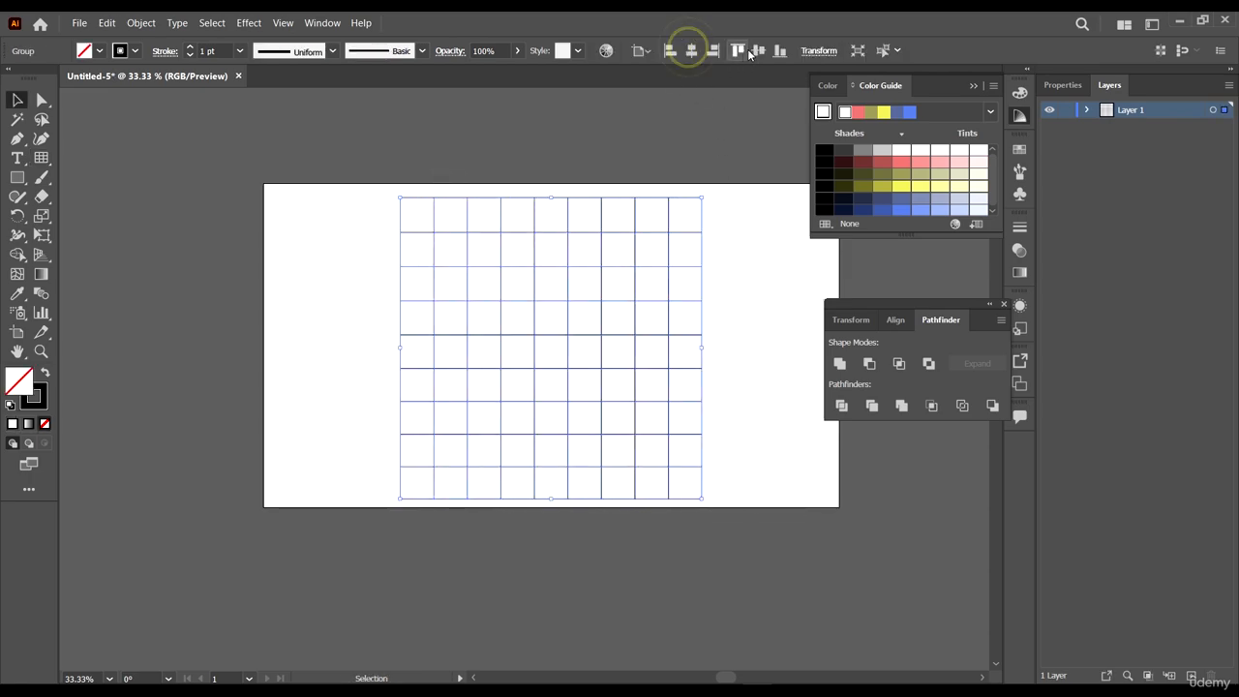
pyautogui.click(758, 50)
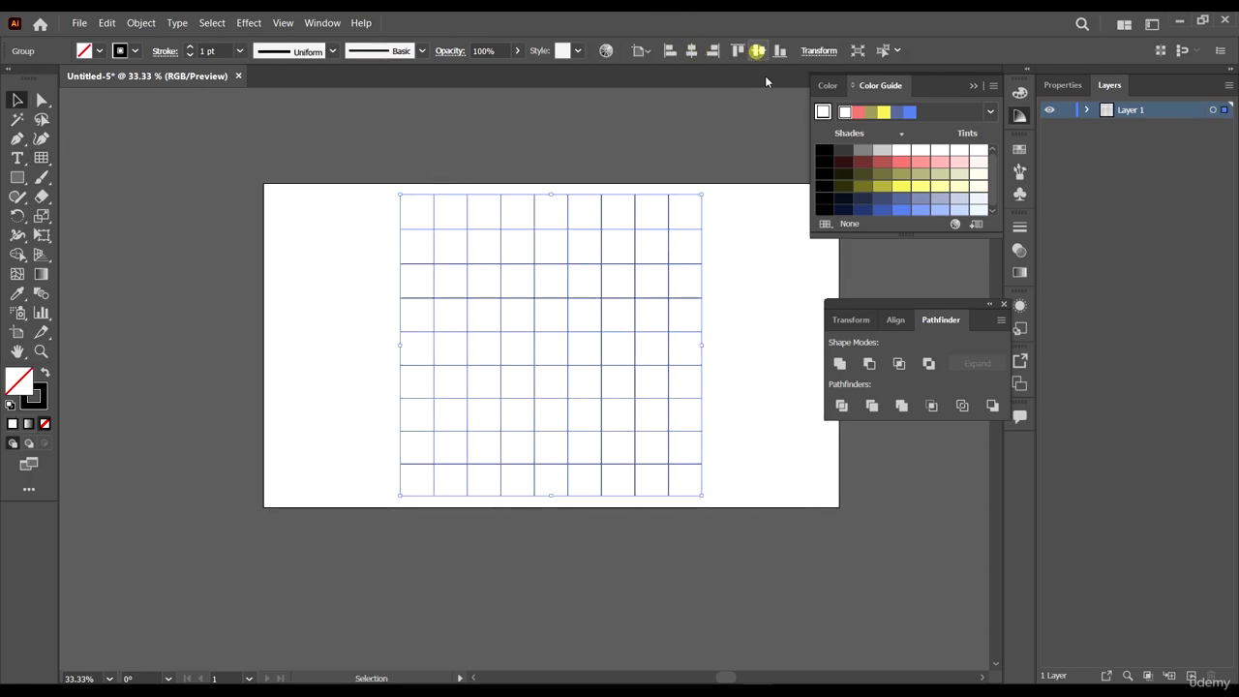
pyautogui.click(529, 155)
# - Draw a rectangle exactly covering the grid's top-left cell
pyautogui.scroll(3, 471, 203)
pyautogui.scroll(-3, 465, 191)
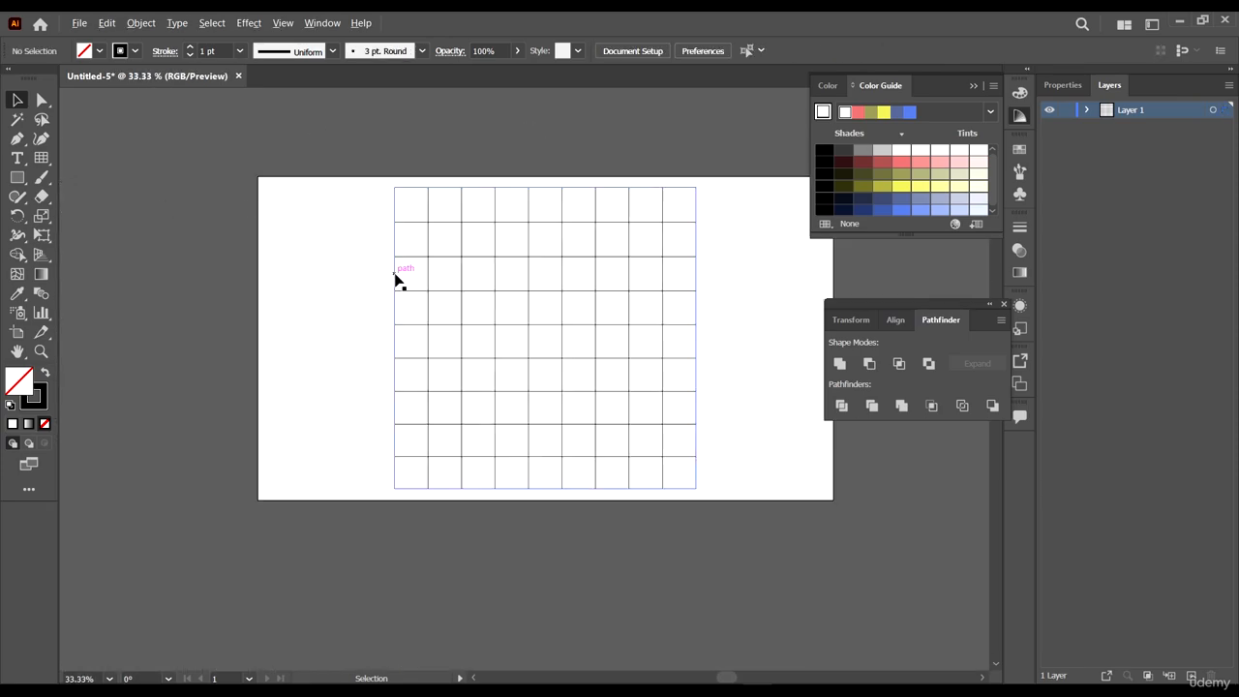
pyautogui.scroll(2, 396, 279)
pyautogui.click(17, 178)
pyautogui.scroll(2, 308, 148)
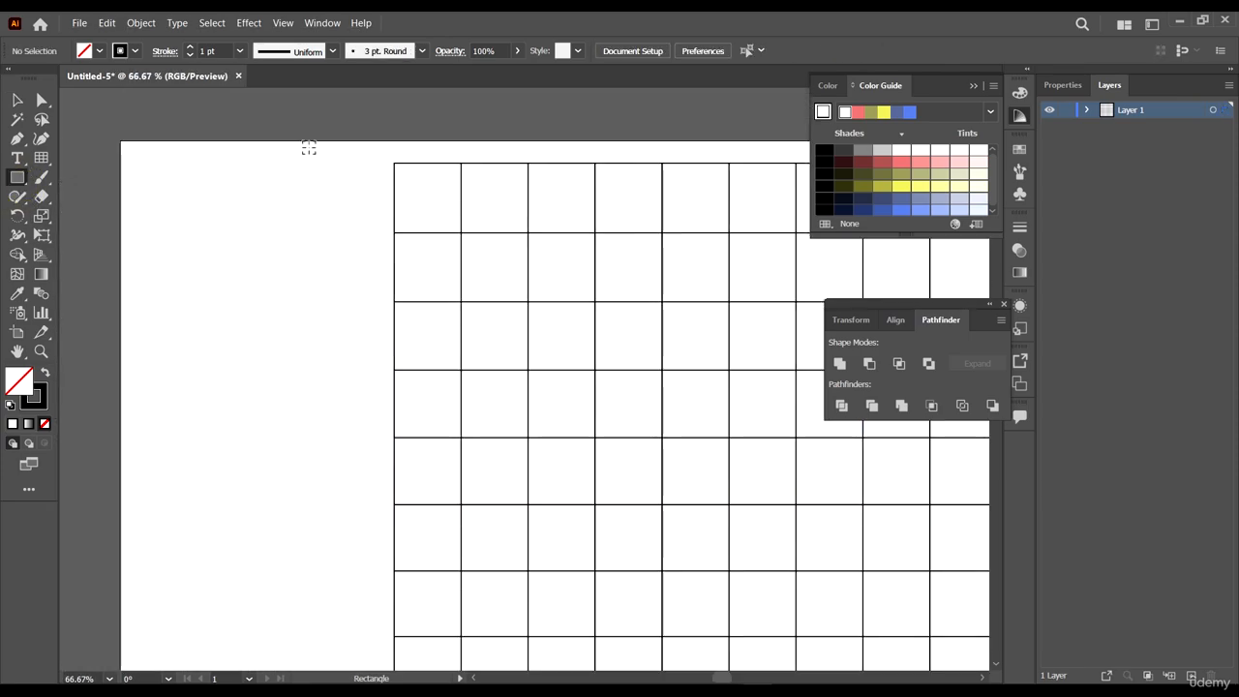
pyautogui.scroll(3, 374, 157)
pyautogui.moveTo(433, 177); pyautogui.dragTo(633, 384)
pyautogui.scroll(1, 637, 170)
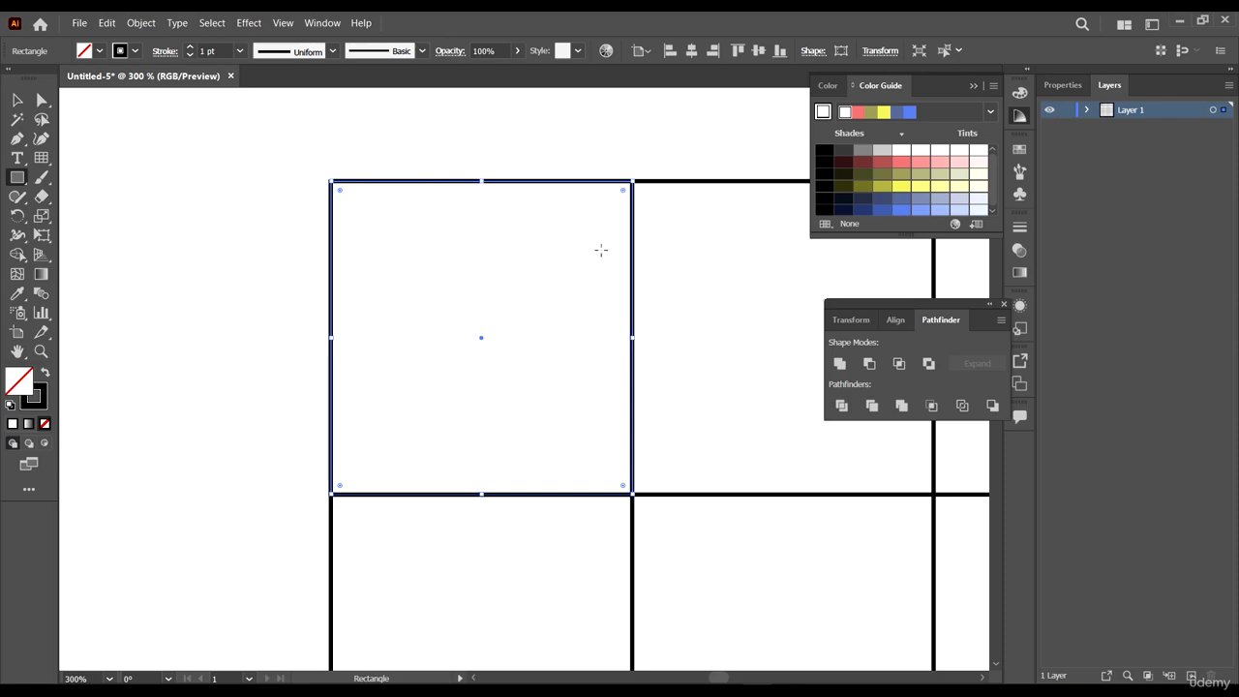
# - Fill the rectangle in the top-left cell with olive green (ACAC45) and remove its stroke
pyautogui.hotkey('ctrl', '1')
pyautogui.scroll(-2, 264, 225)
pyautogui.scroll(2, 420, 257)
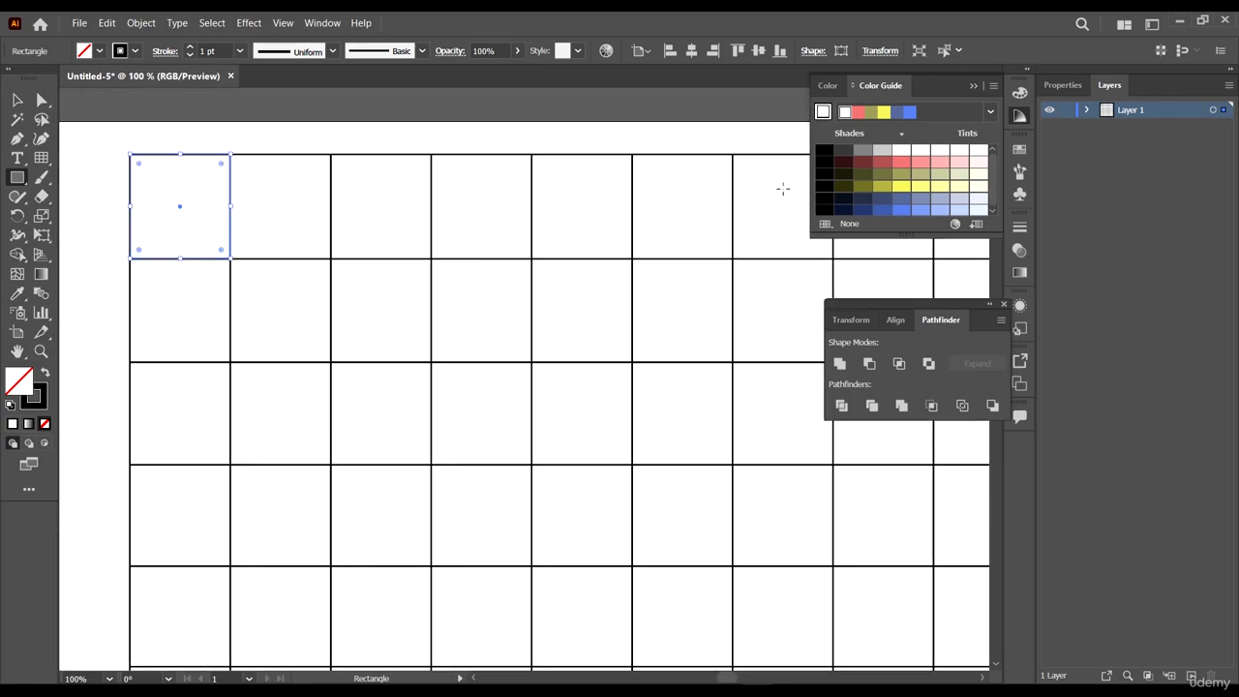
pyautogui.click(881, 186)
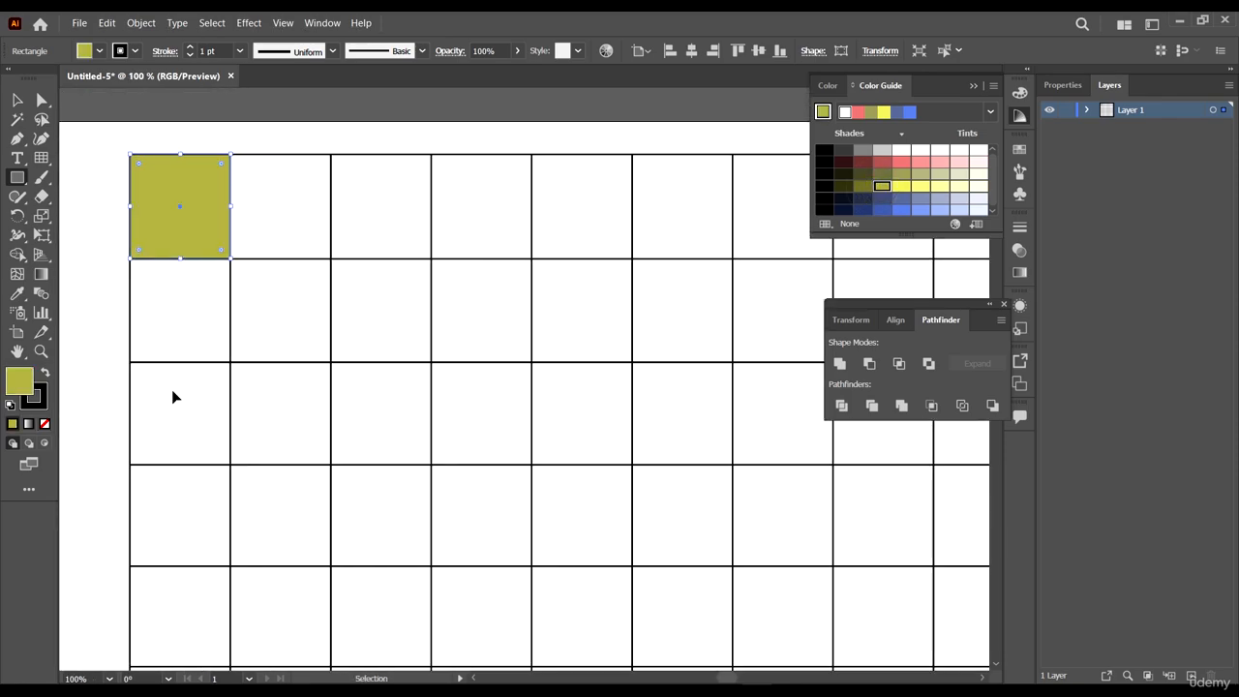
pyautogui.hscroll(-2, 172, 389)
pyautogui.click(43, 404)
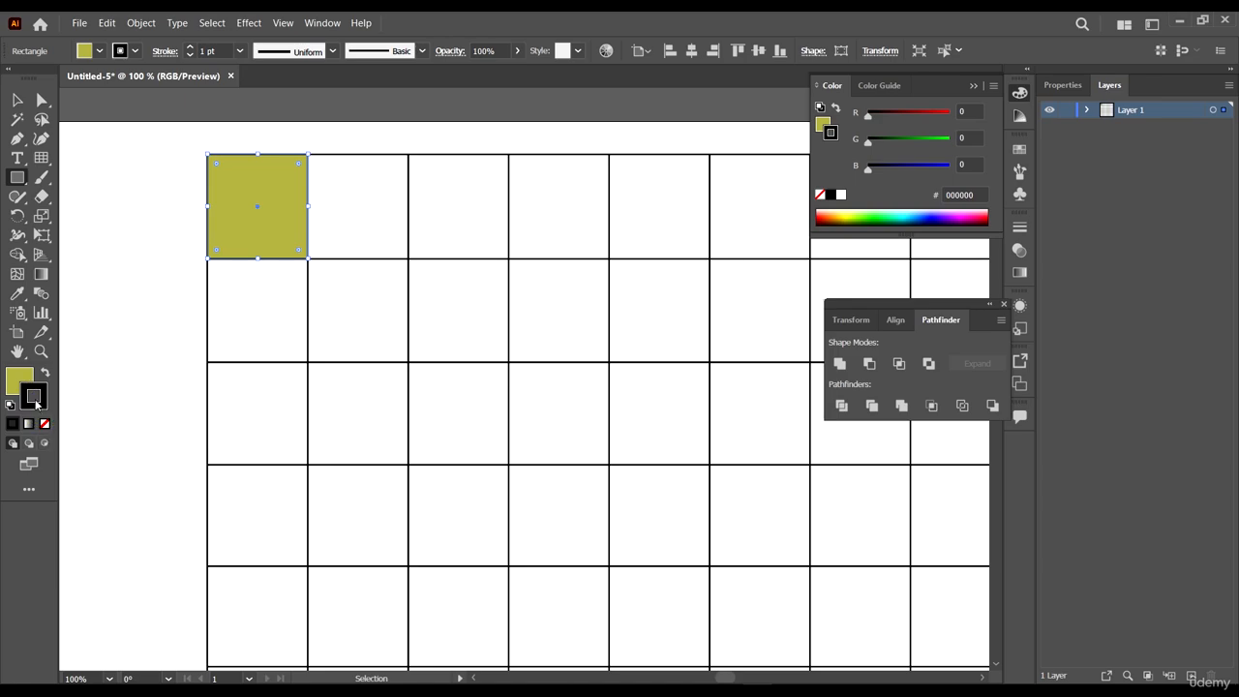
pyautogui.click(45, 424)
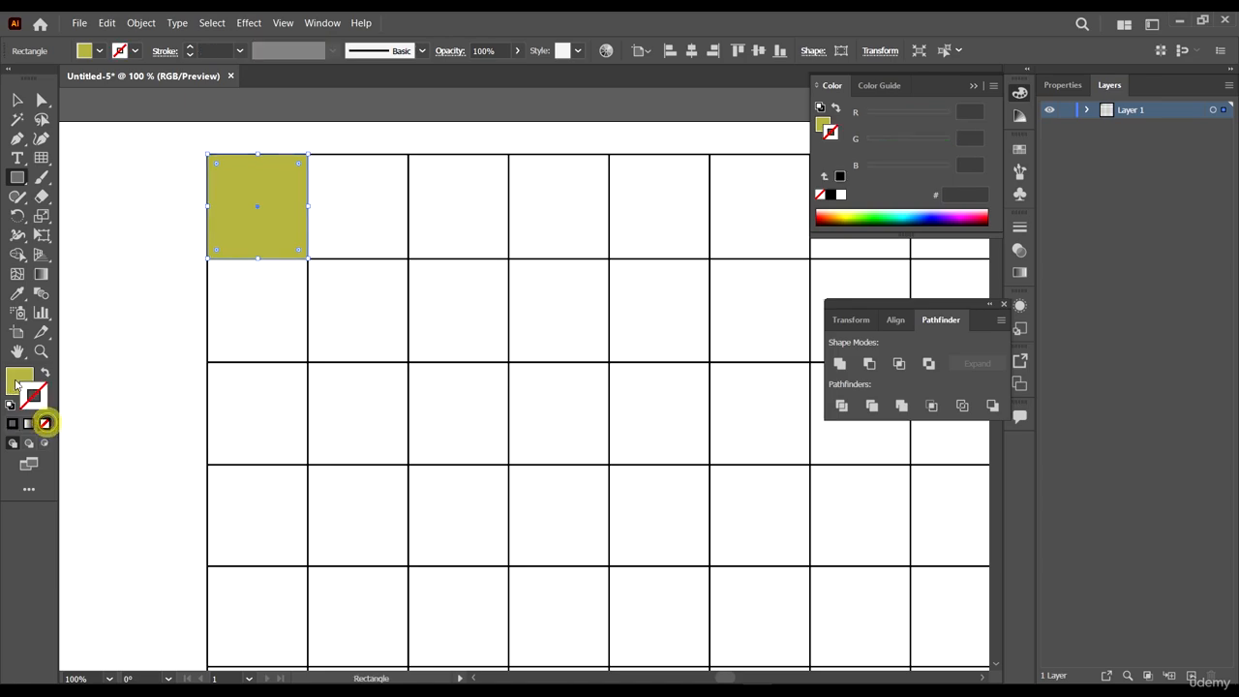
pyautogui.click(19, 380)
# - Round the olive rectangle's top-right and bottom-left corners to their maximum radius, about 79.49 px, to form a leaf
pyautogui.hotkey('ctrl', '-')
pyautogui.hotkey('ctrl', '-')
pyautogui.hotkey('ctrl', '-')
pyautogui.click(42, 99)
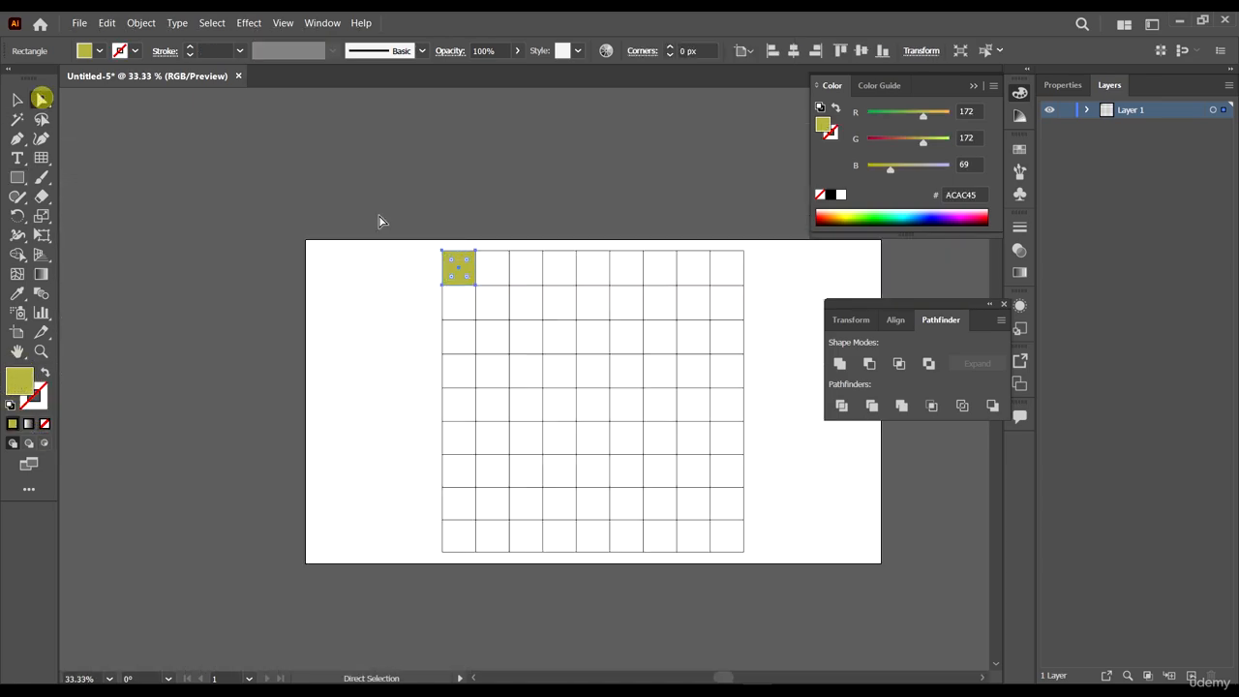
pyautogui.click(417, 194)
pyautogui.scroll(3, 512, 265)
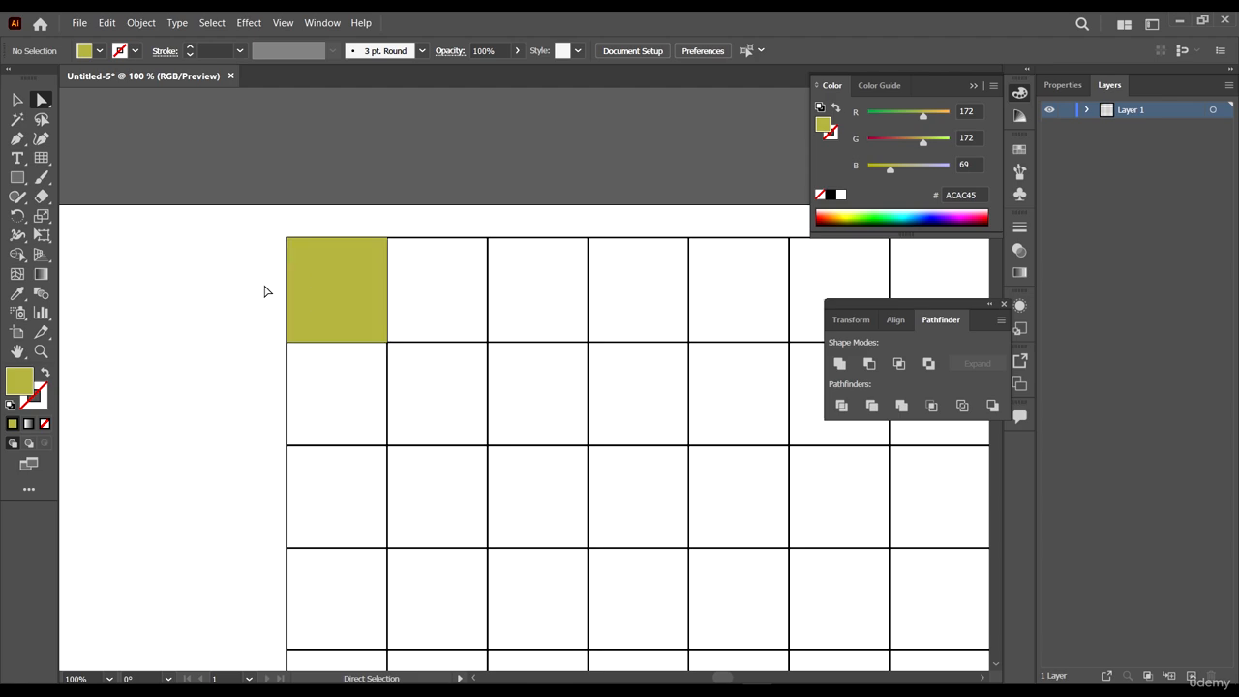
pyautogui.scroll(2, 344, 241)
pyautogui.click(368, 257)
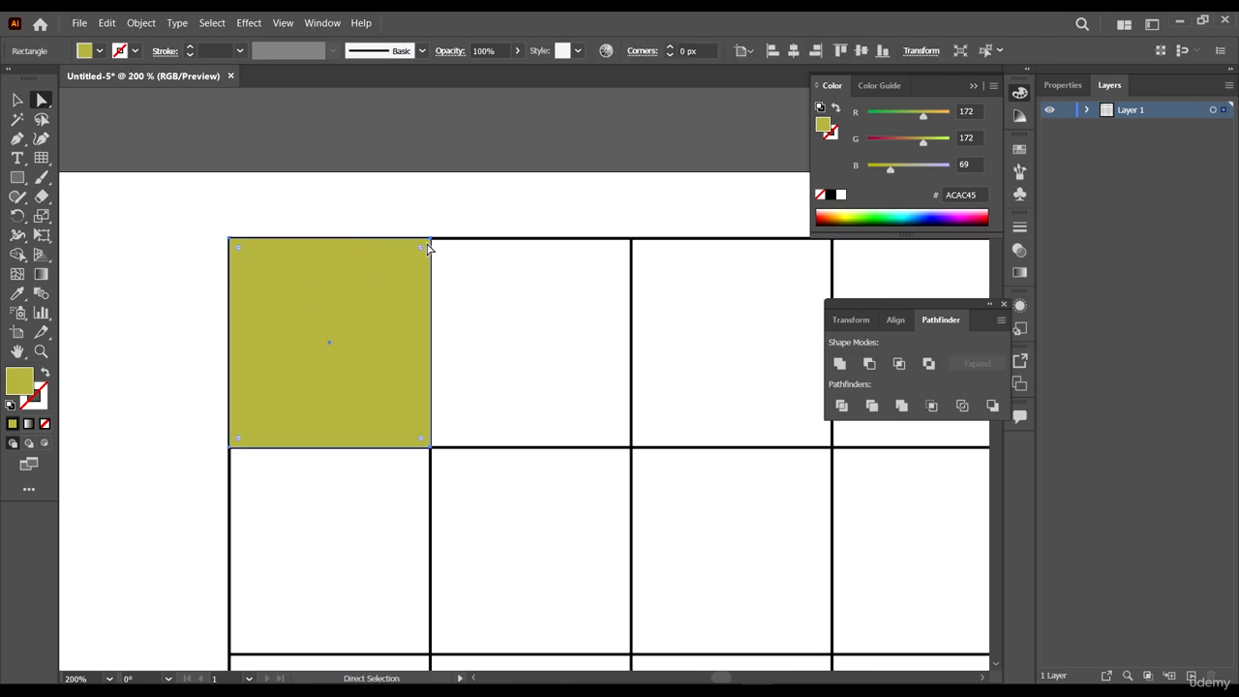
pyautogui.click(428, 236)
pyautogui.click(430, 240)
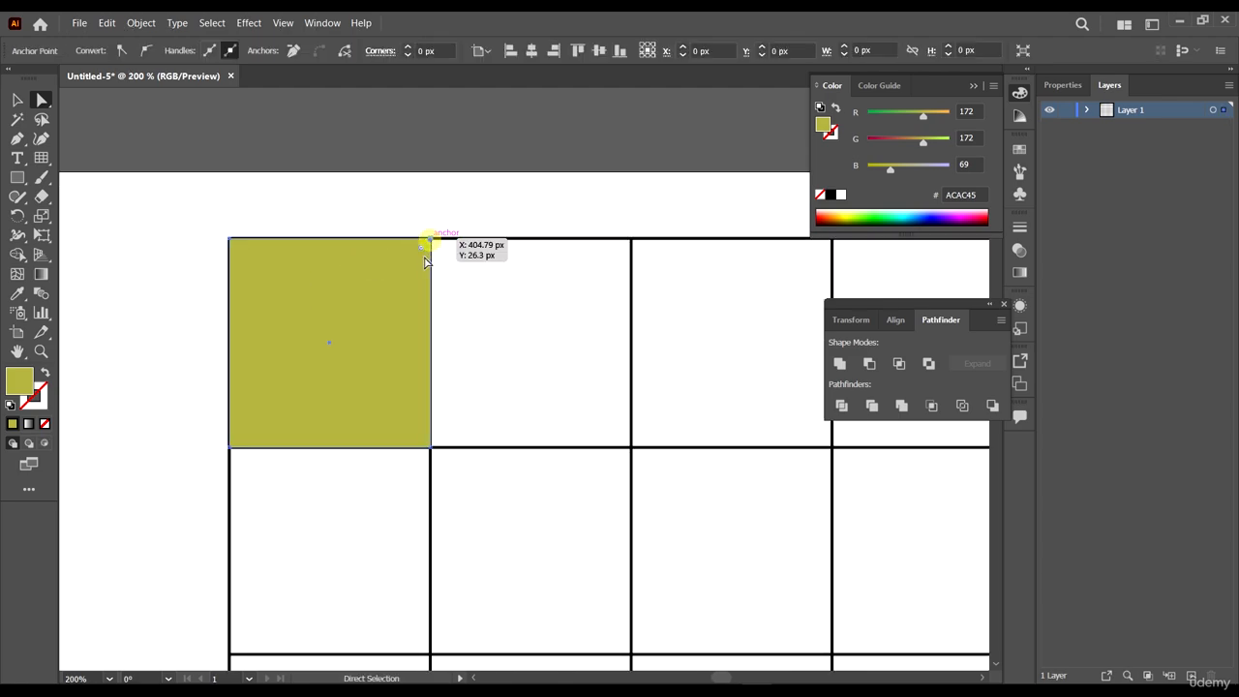
pyautogui.moveTo(423, 252); pyautogui.dragTo(593, 287)
pyautogui.click(232, 444)
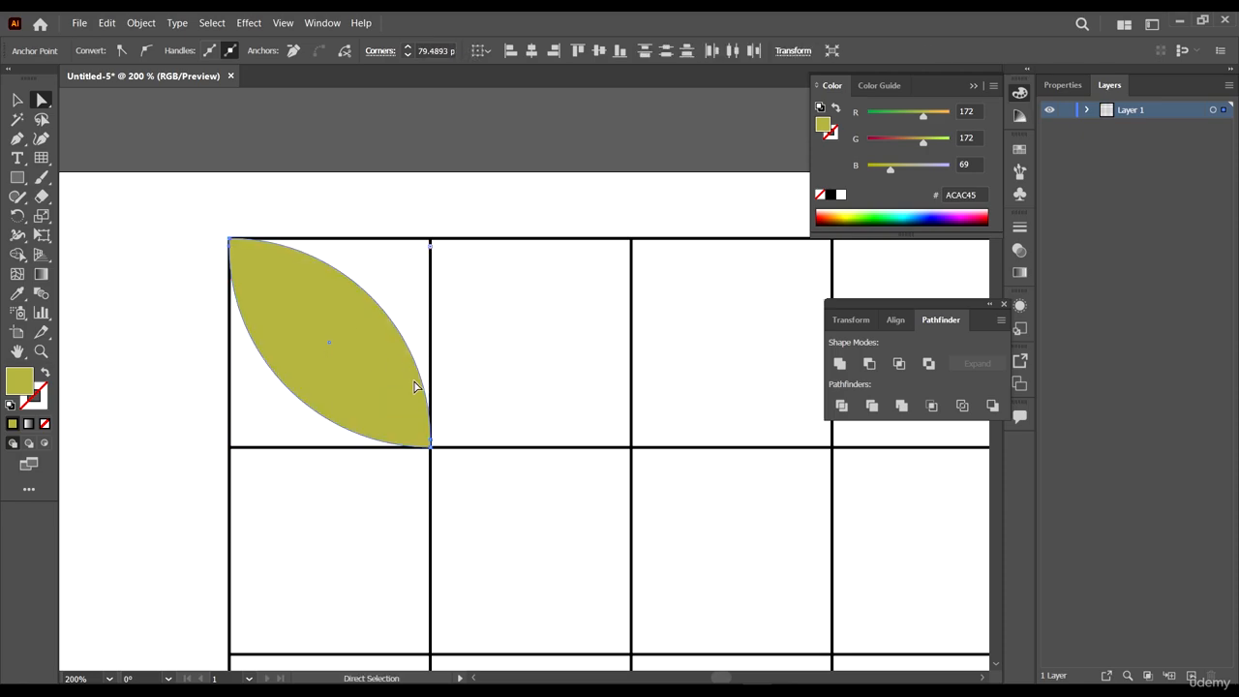
pyautogui.click(17, 100)
pyautogui.click(381, 182)
# - Duplicate the leaf into the diagonally adjacent cell in the grid's second row and second column
pyautogui.hotkey('ctrl', '1')
pyautogui.scroll(2, 387, 247)
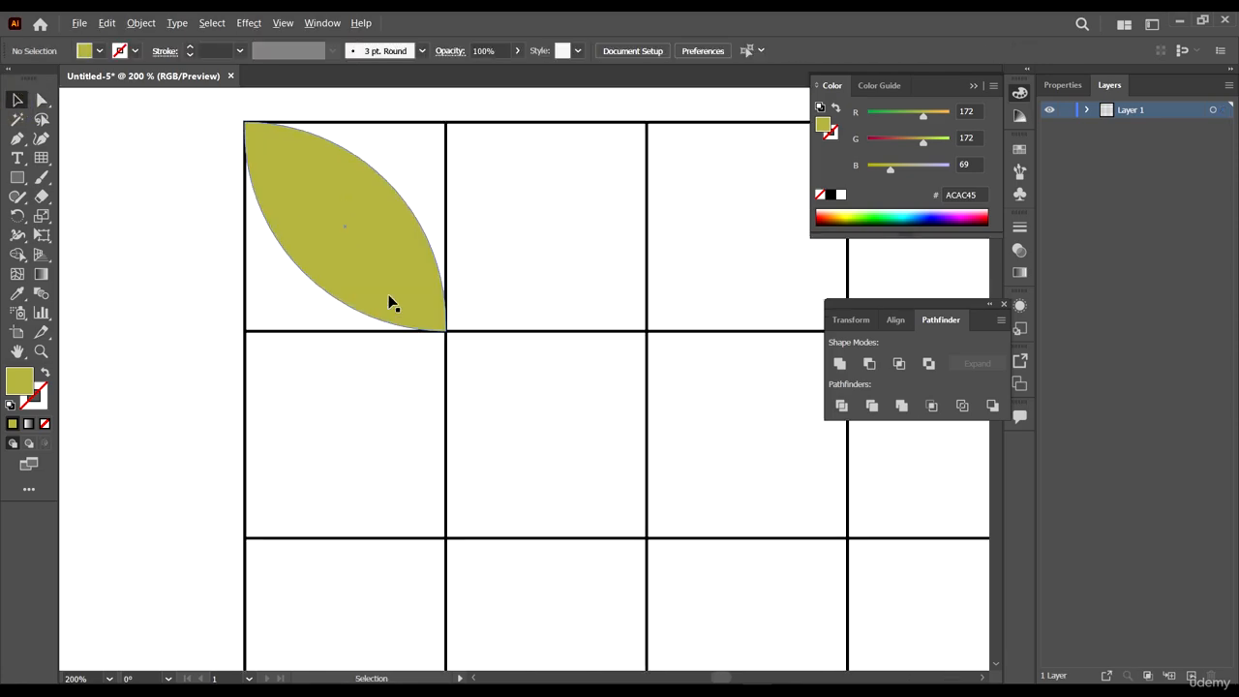
pyautogui.click(344, 202)
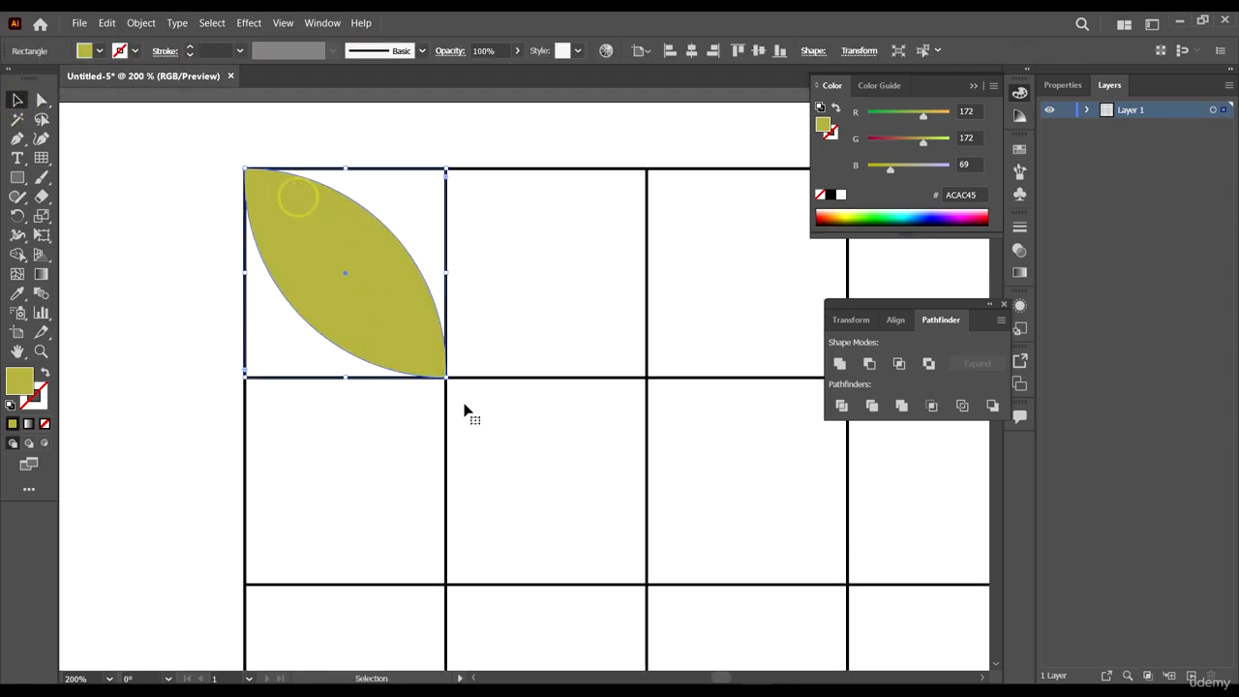
pyautogui.moveTo(324, 246); pyautogui.dragTo(521, 453)
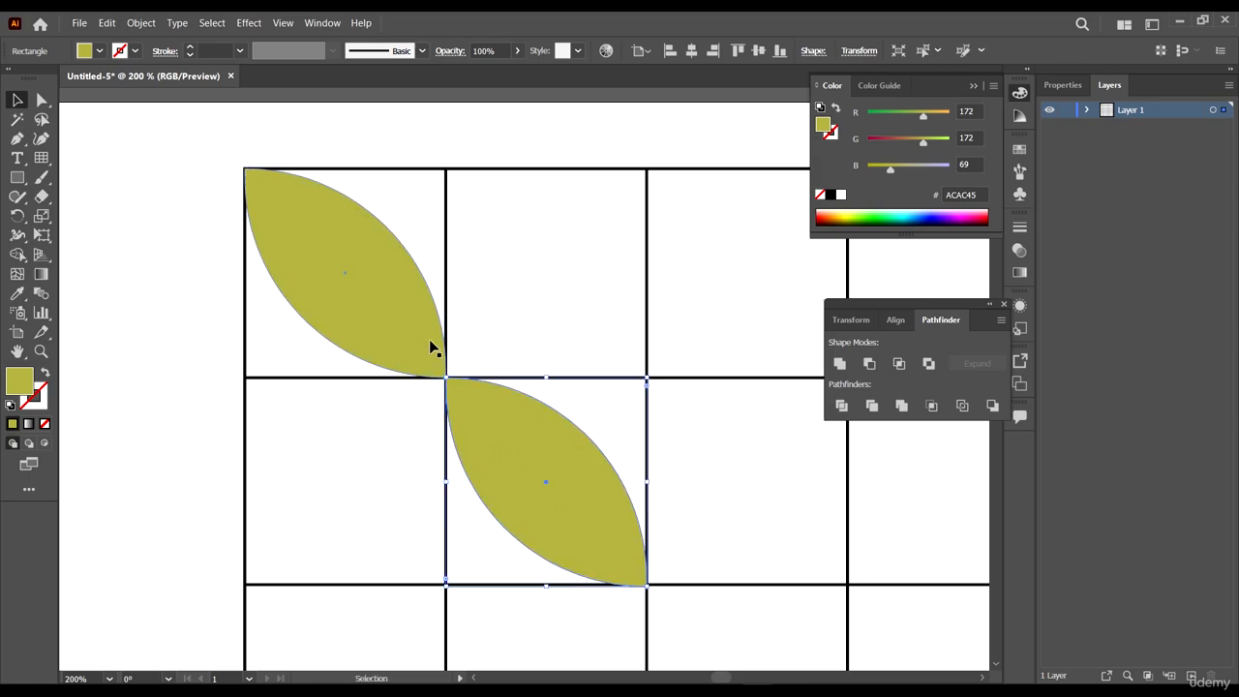
# - Make a copy of both leaves rotated by 90° to form a four-leaf motif
pyautogui.keyDown('shift'); pyautogui.click(410, 315); pyautogui.keyUp('shift')
pyautogui.rightClick(530, 489)
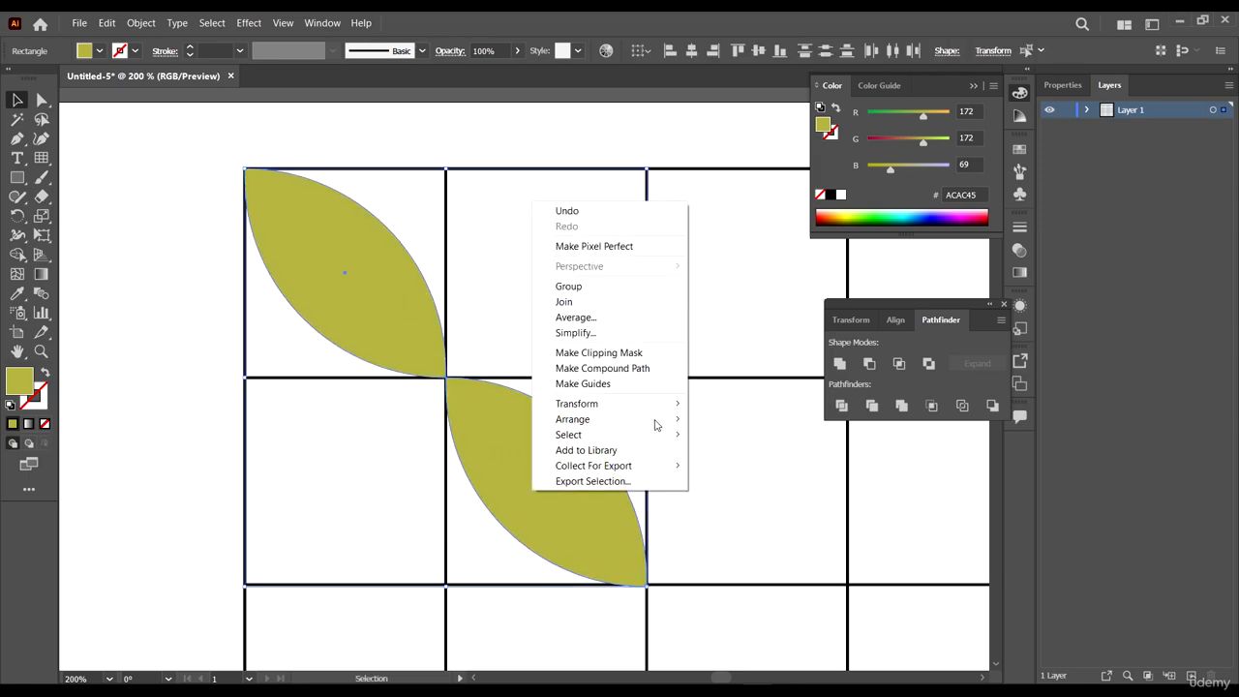
pyautogui.moveTo(664, 406)
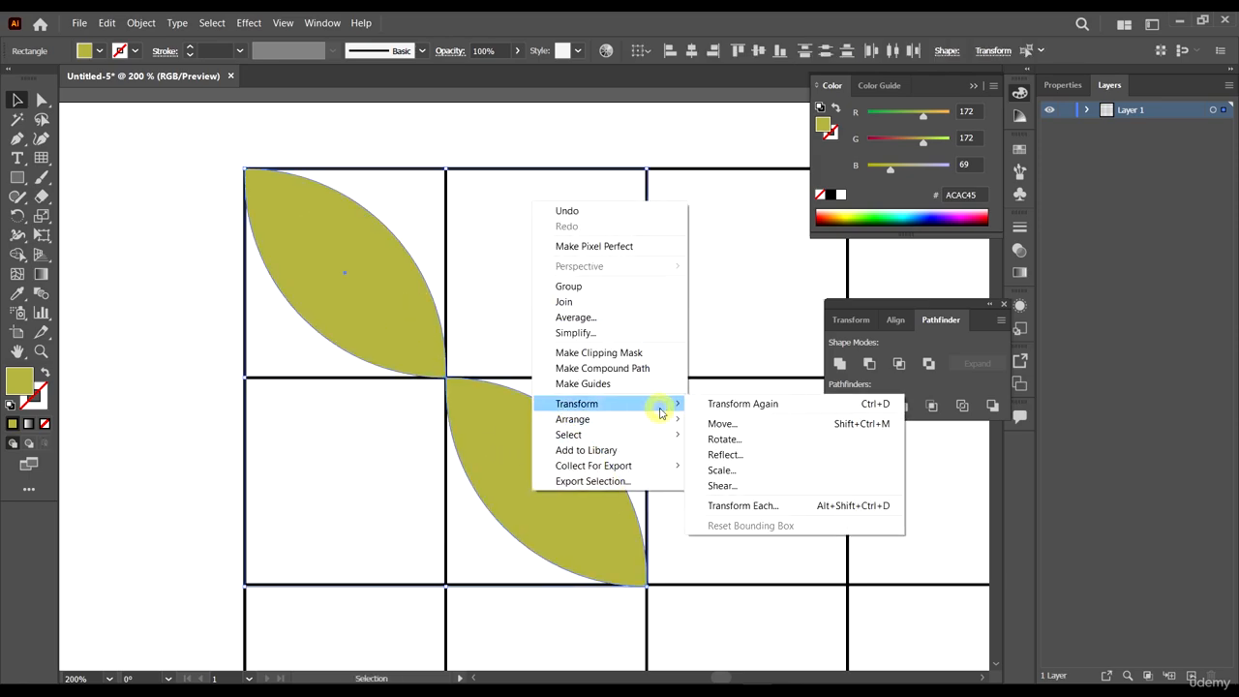
pyautogui.click(771, 440)
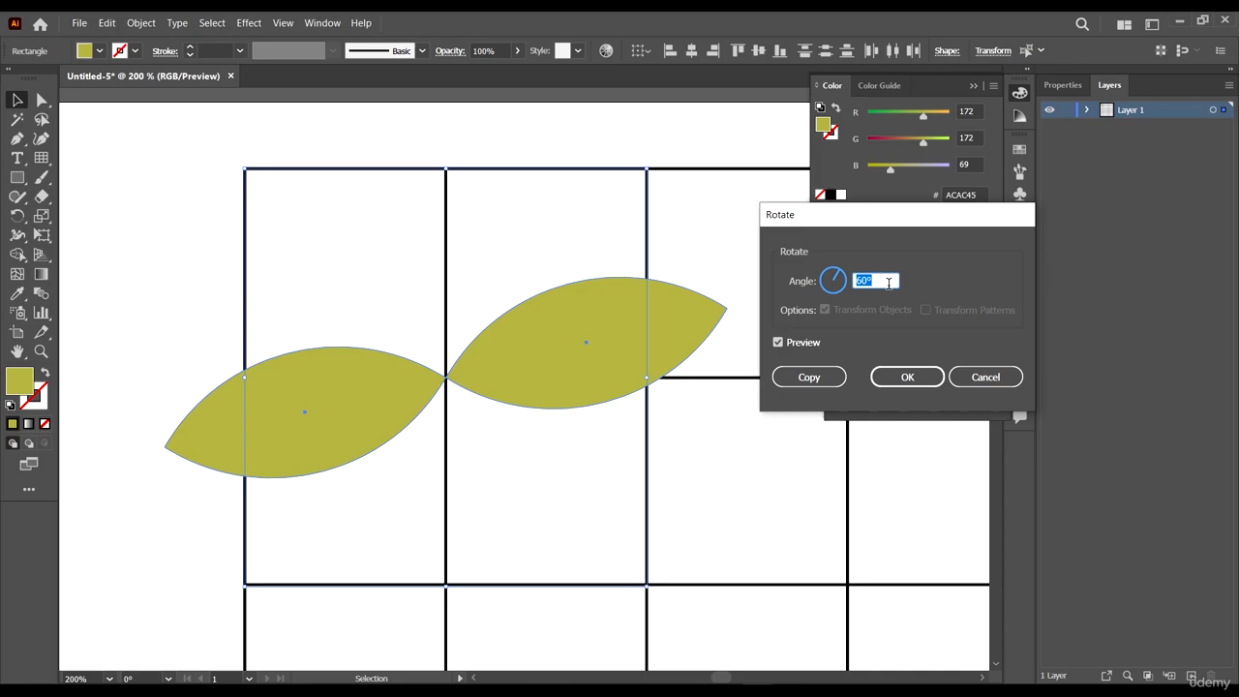
pyautogui.click(778, 343)
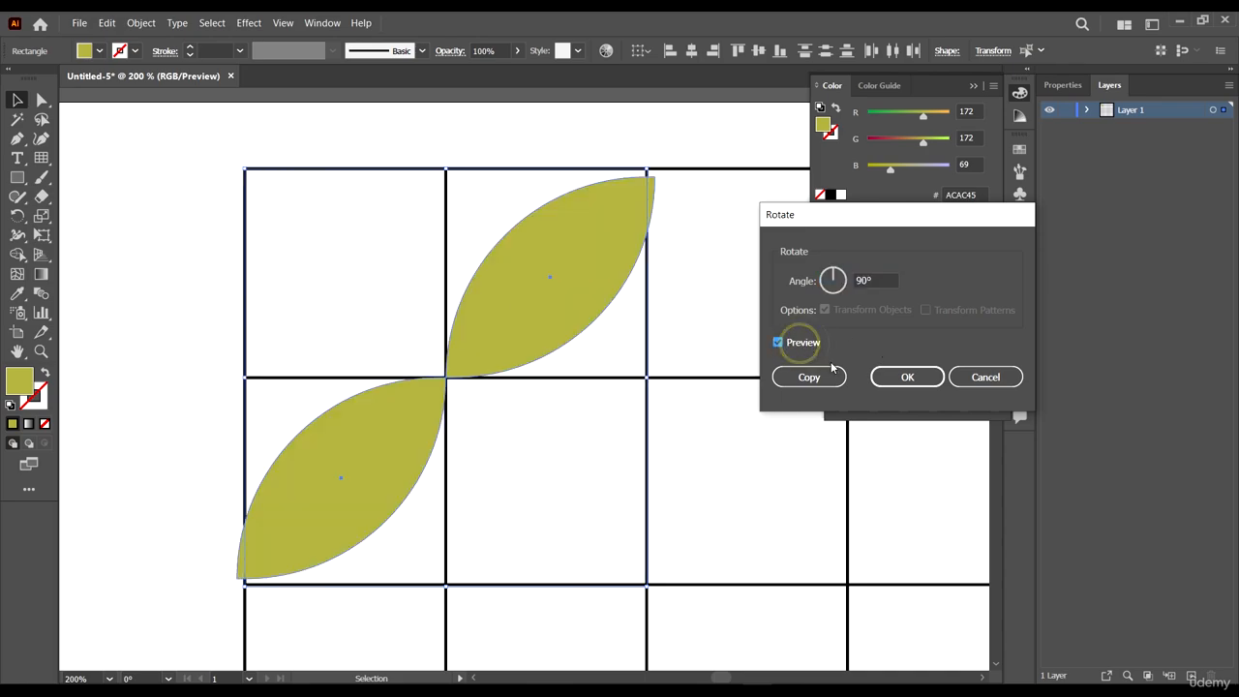
pyautogui.click(813, 378)
pyautogui.click(726, 259)
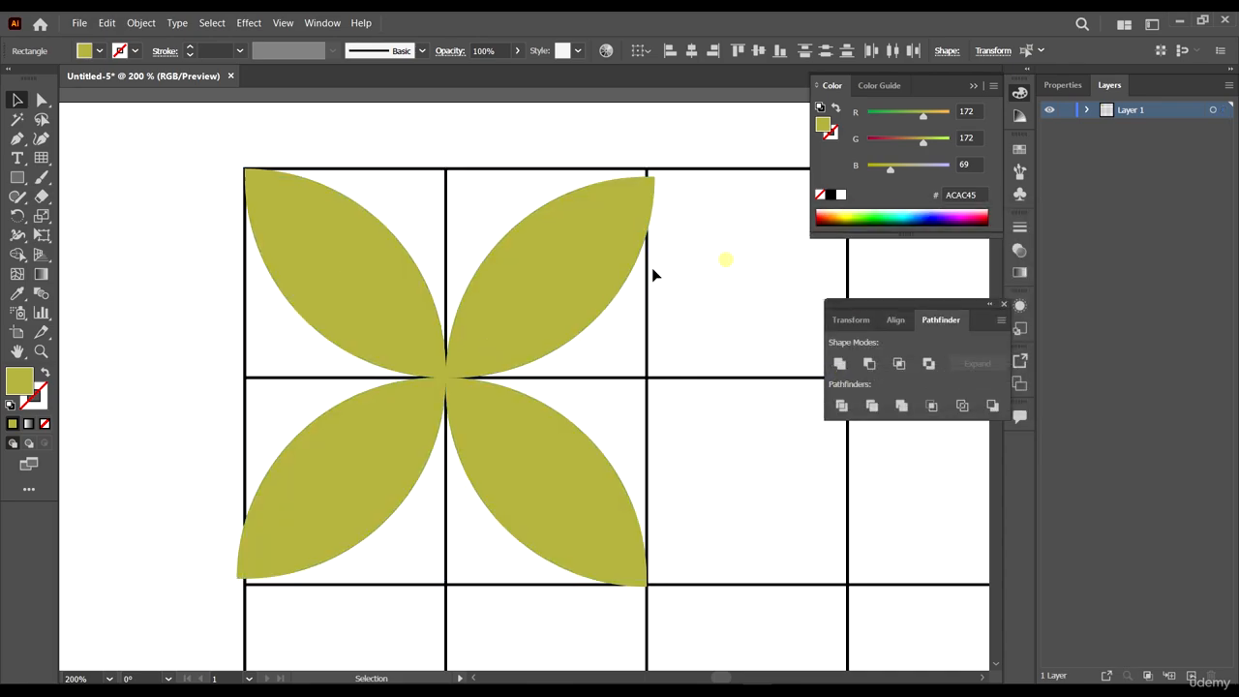
# - Fill the motif's top-left leaf with a dark blue from the Color Guide
pyautogui.hotkey('ctrl', '-')
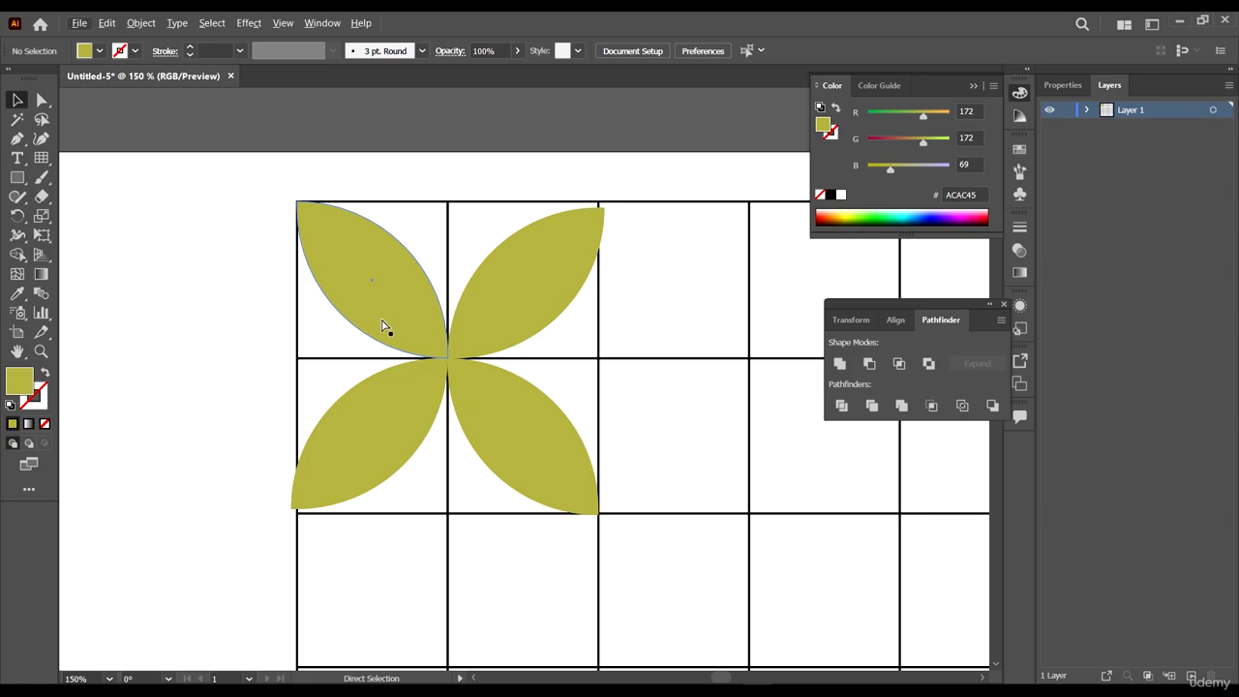
pyautogui.hscroll(2, 382, 326)
pyautogui.click(310, 291)
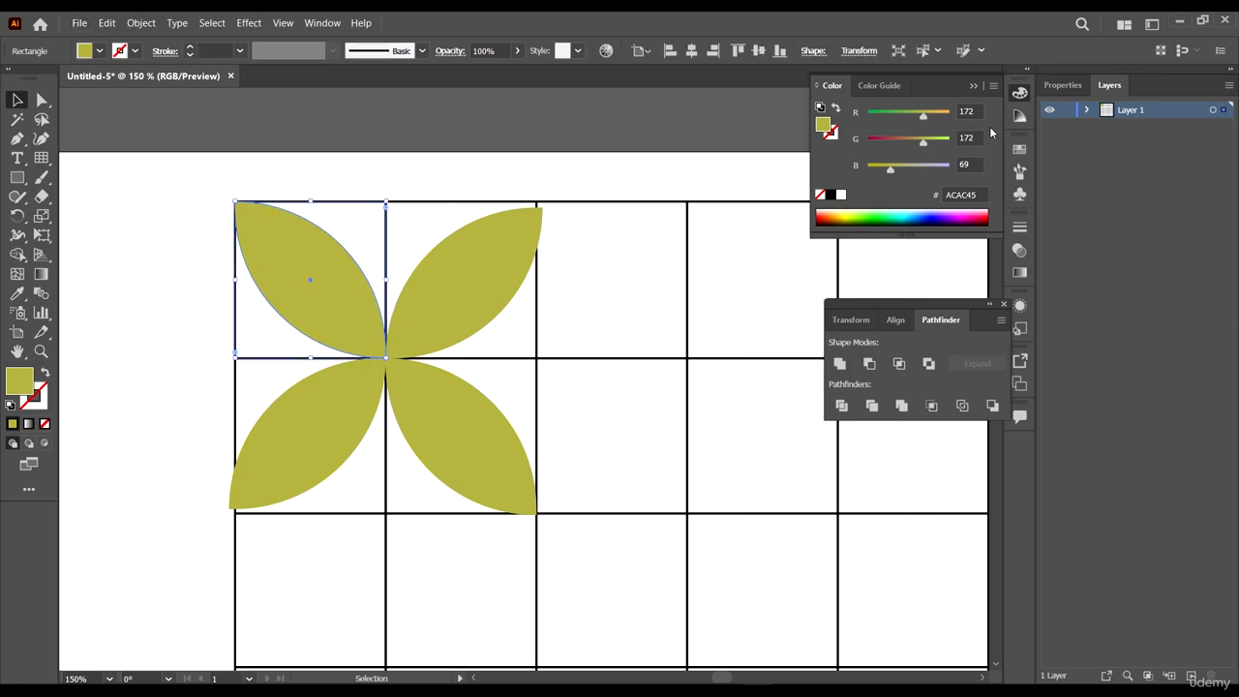
pyautogui.click(1017, 117)
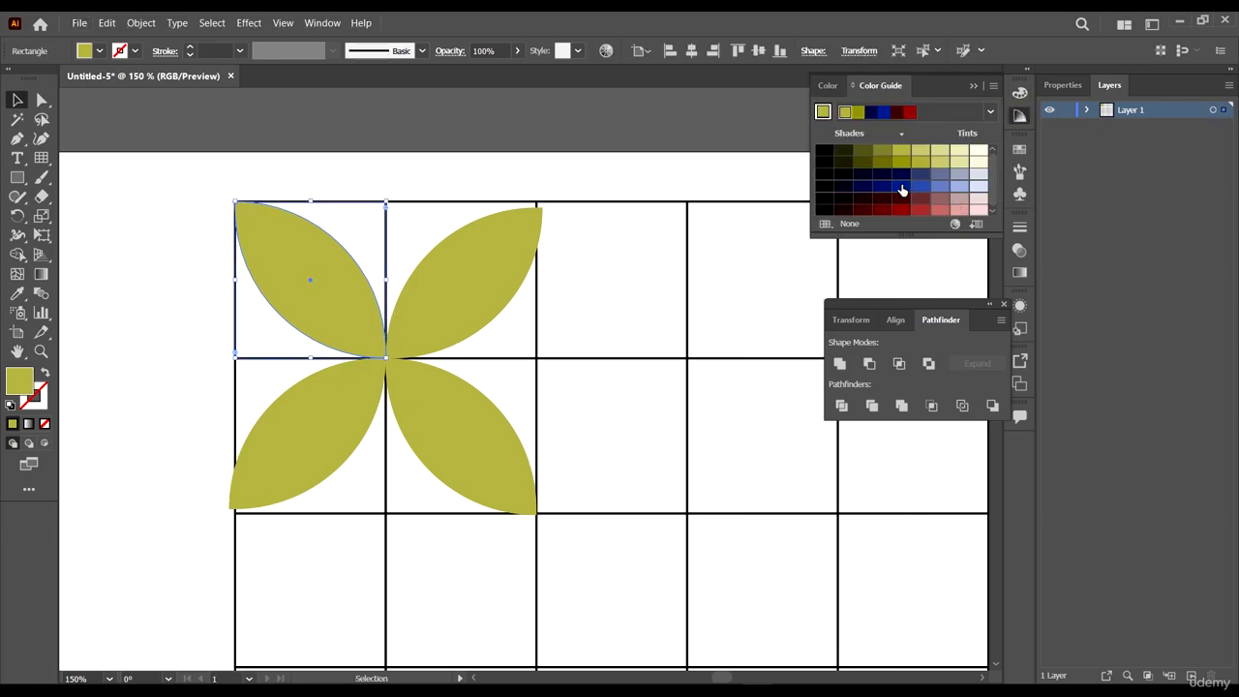
pyautogui.click(902, 189)
# - Fill the other three leaves from the Color Guide: medium blue for the bottom-right, dark red for the top-right, light pink for the bottom-left
pyautogui.click(455, 436)
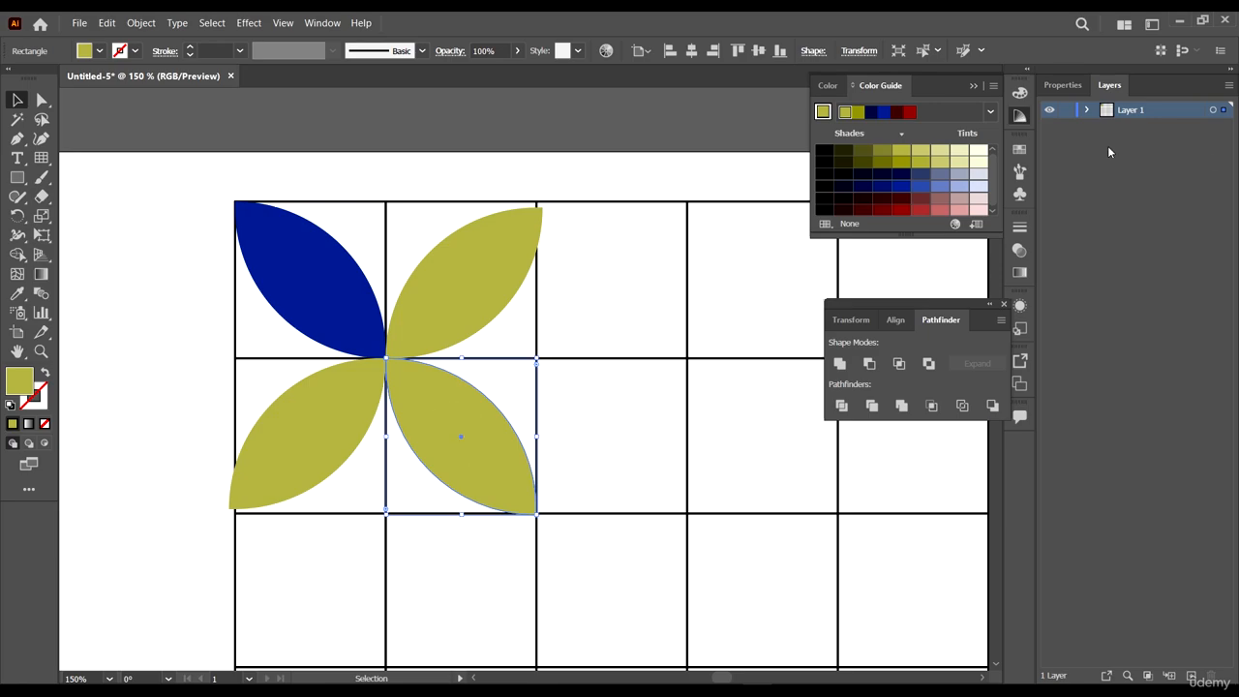
pyautogui.click(920, 187)
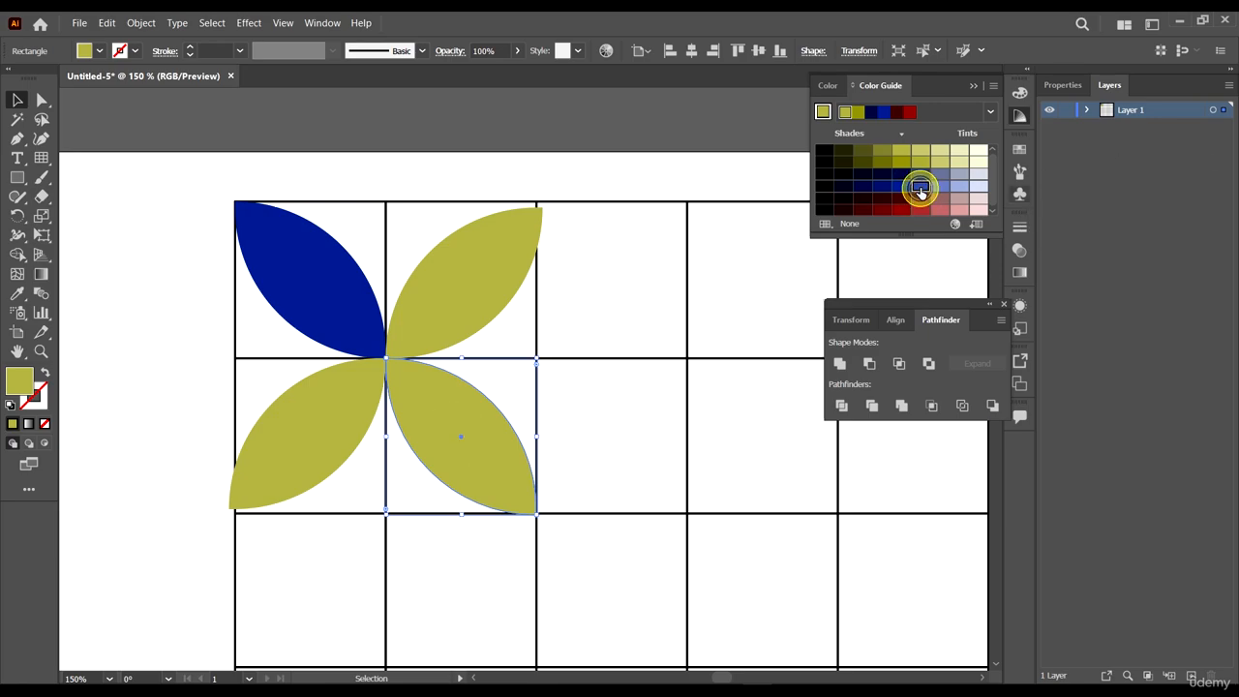
pyautogui.click(470, 262)
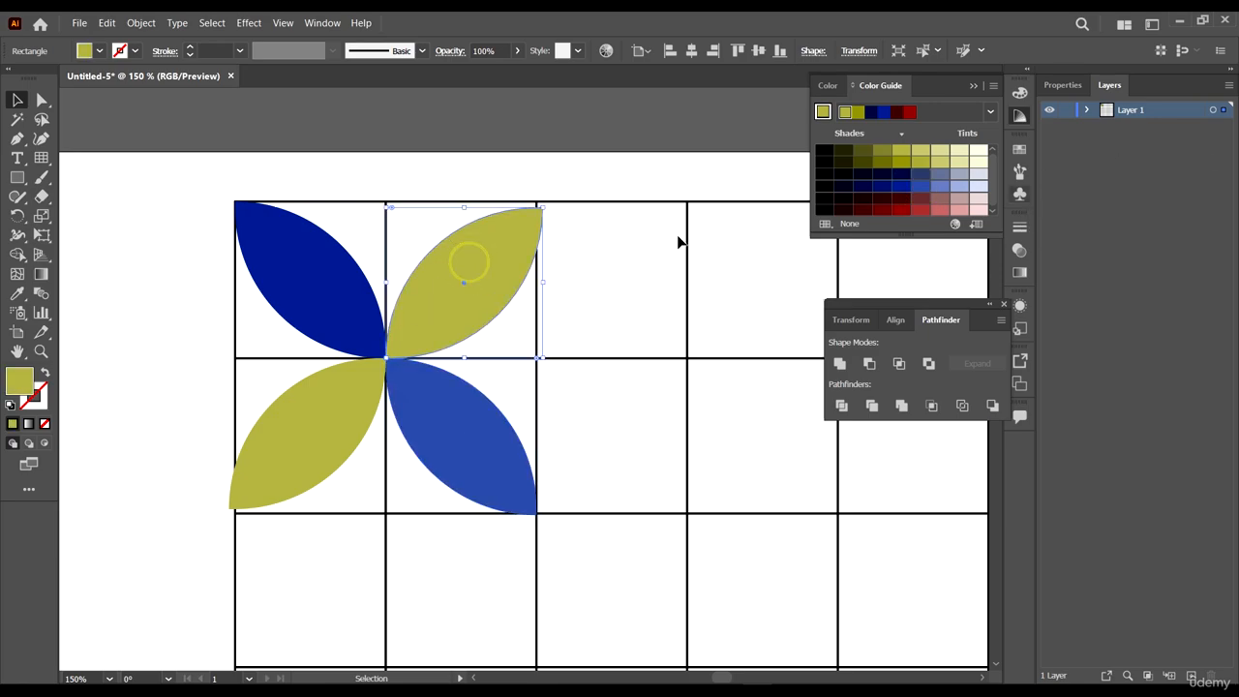
pyautogui.click(882, 209)
pyautogui.click(902, 210)
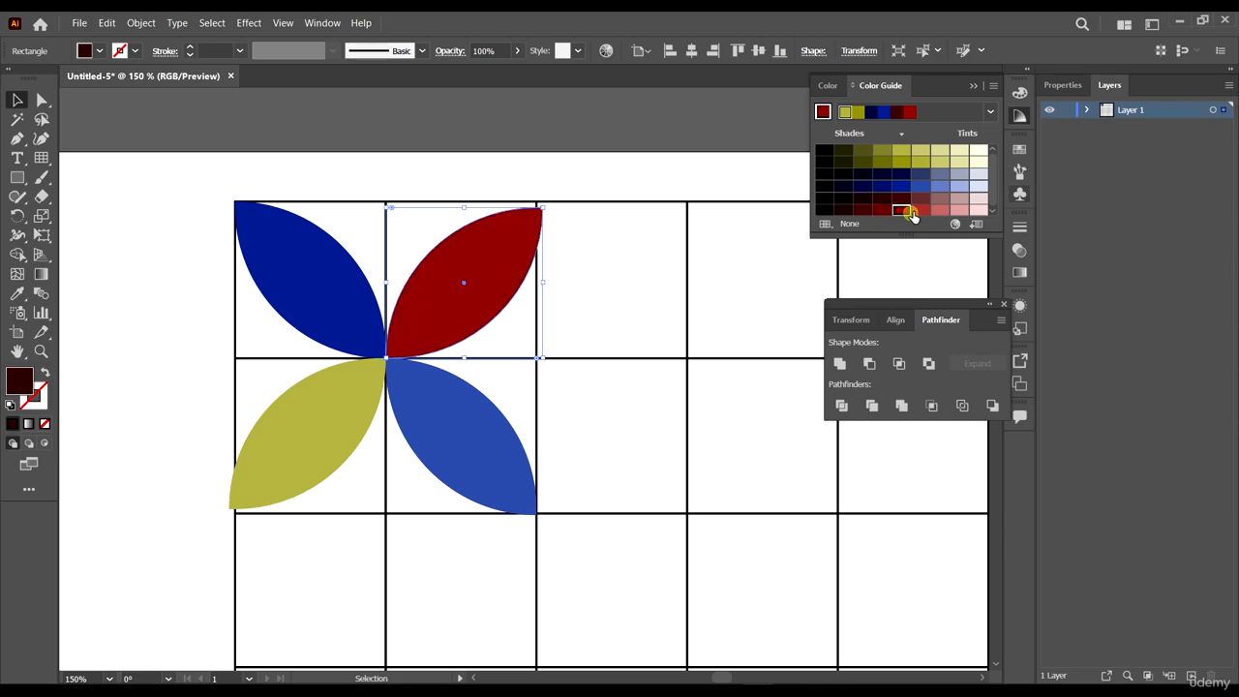
pyautogui.click(353, 443)
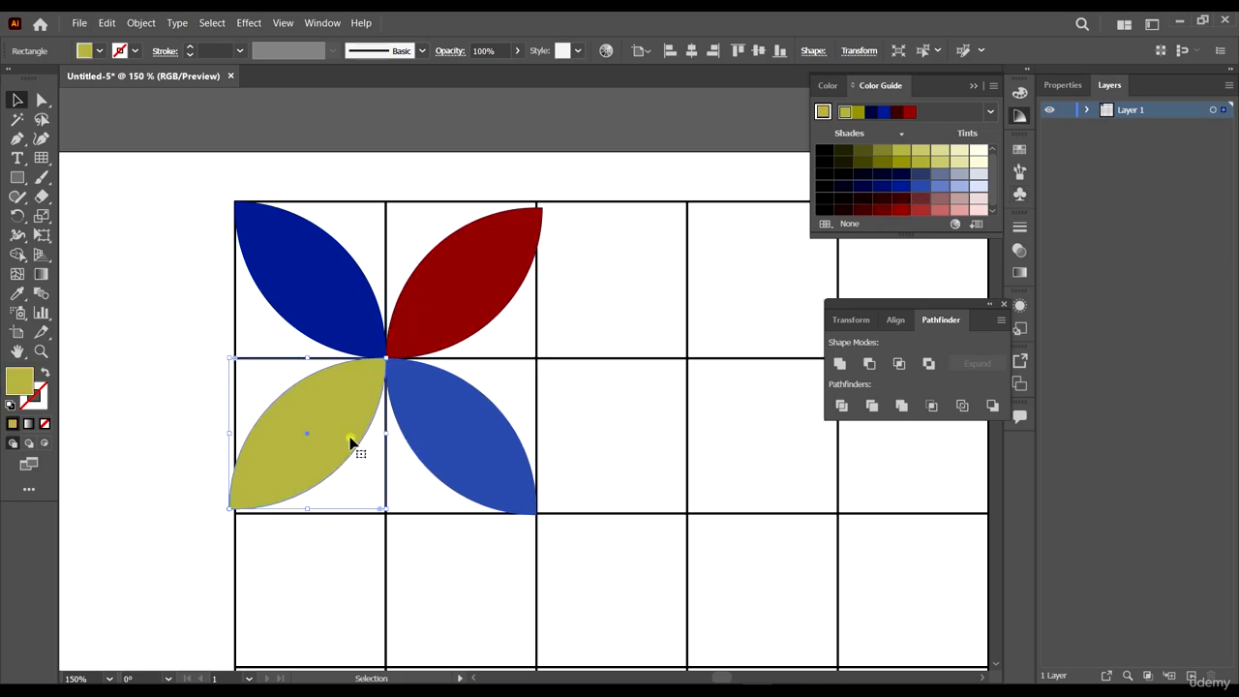
pyautogui.click(959, 212)
# - Switch the Color Guide harmony to Compound 2 and fill the motif's top-right leaf with its bright pink
pyautogui.click(486, 251)
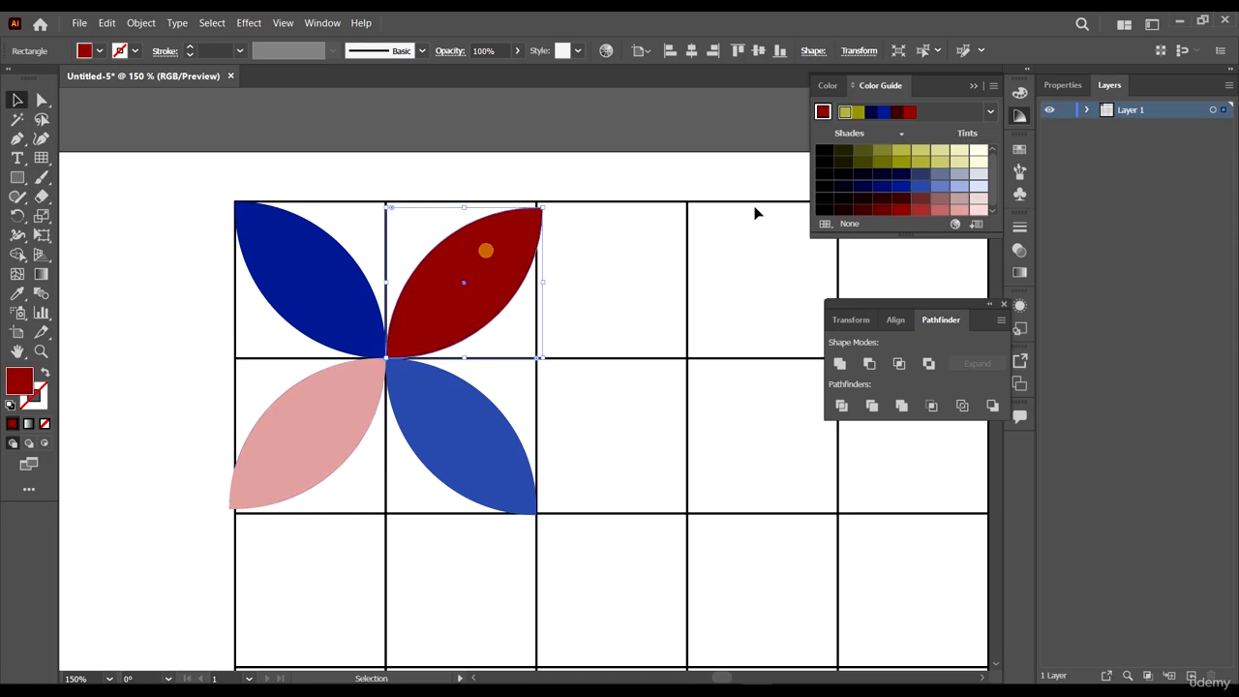
pyautogui.click(997, 111)
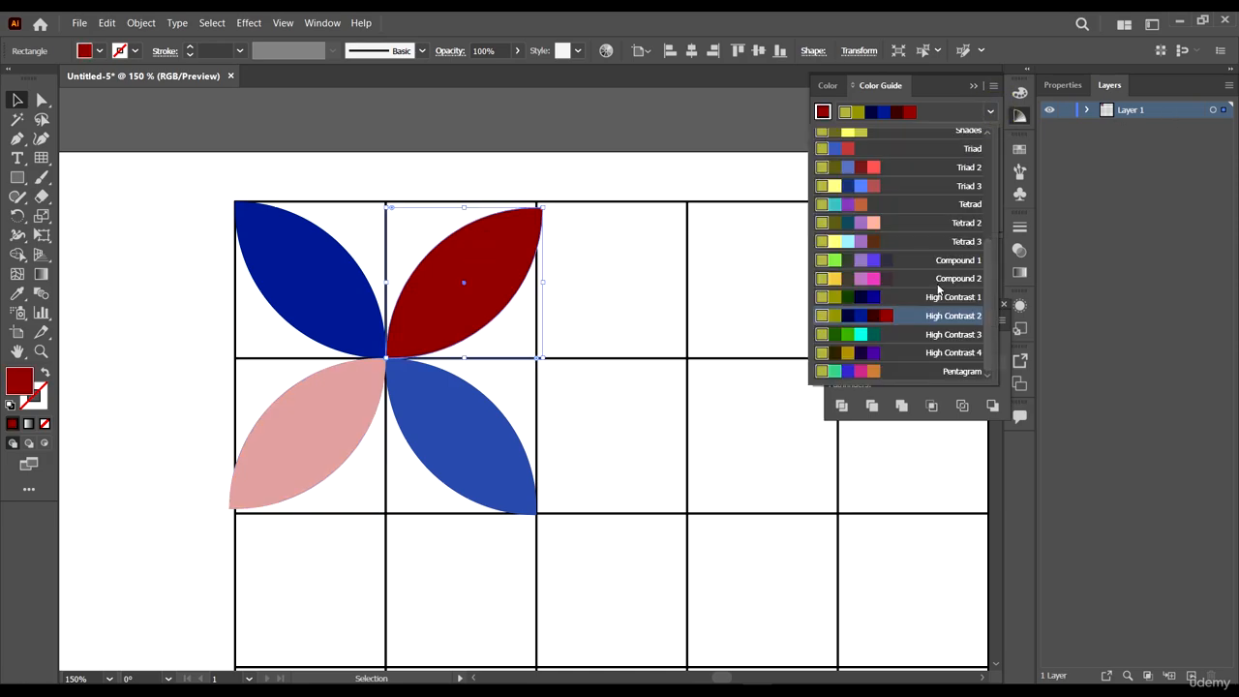
pyautogui.click(938, 283)
pyautogui.click(472, 287)
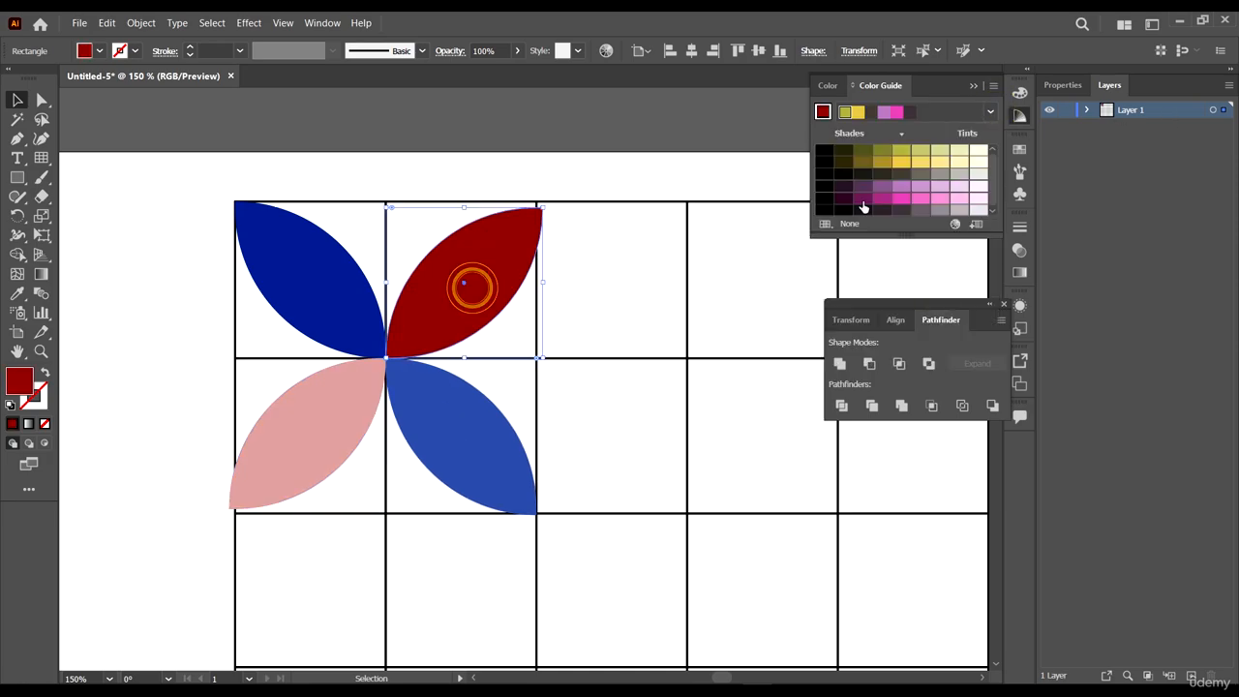
pyautogui.click(898, 200)
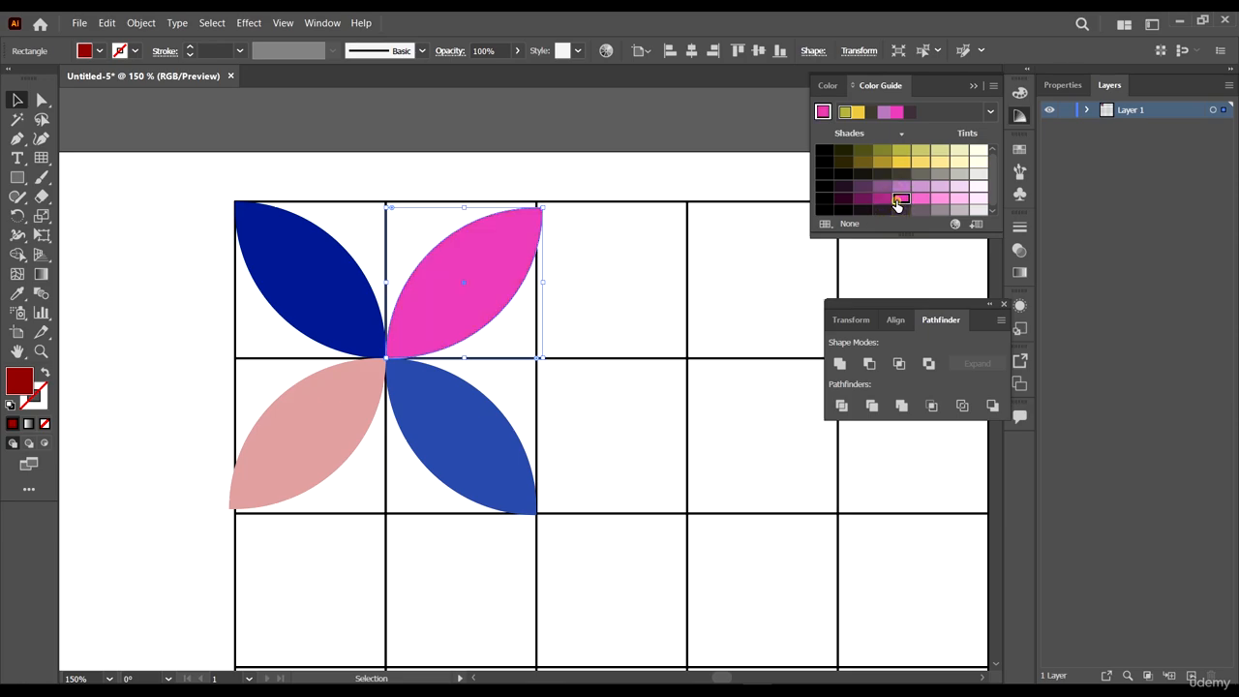
# - Sample the top-right leaf's bright pink with the Eyedropper to fill the bottom-left leaf
pyautogui.click(338, 416)
pyautogui.press('i')
pyautogui.click(477, 277)
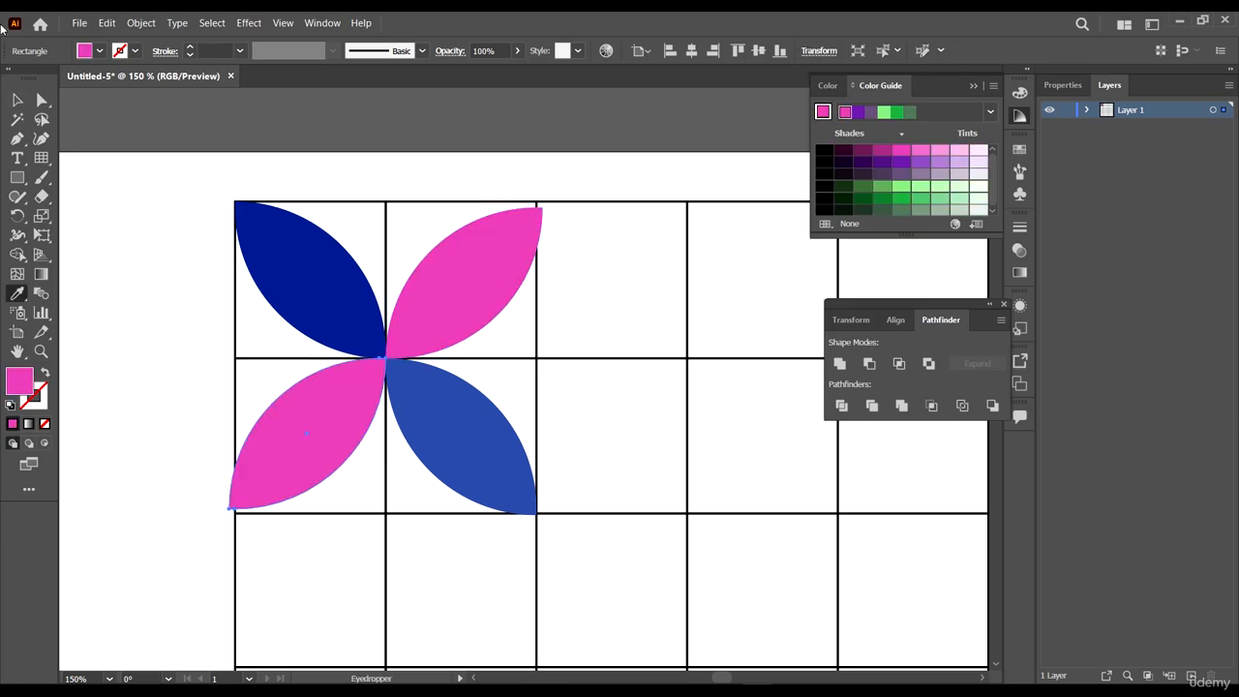
# - Fill the bottom-right leaf with purple from the Color Guide and match the top-left leaf to it
pyautogui.click(18, 101)
pyautogui.click(462, 439)
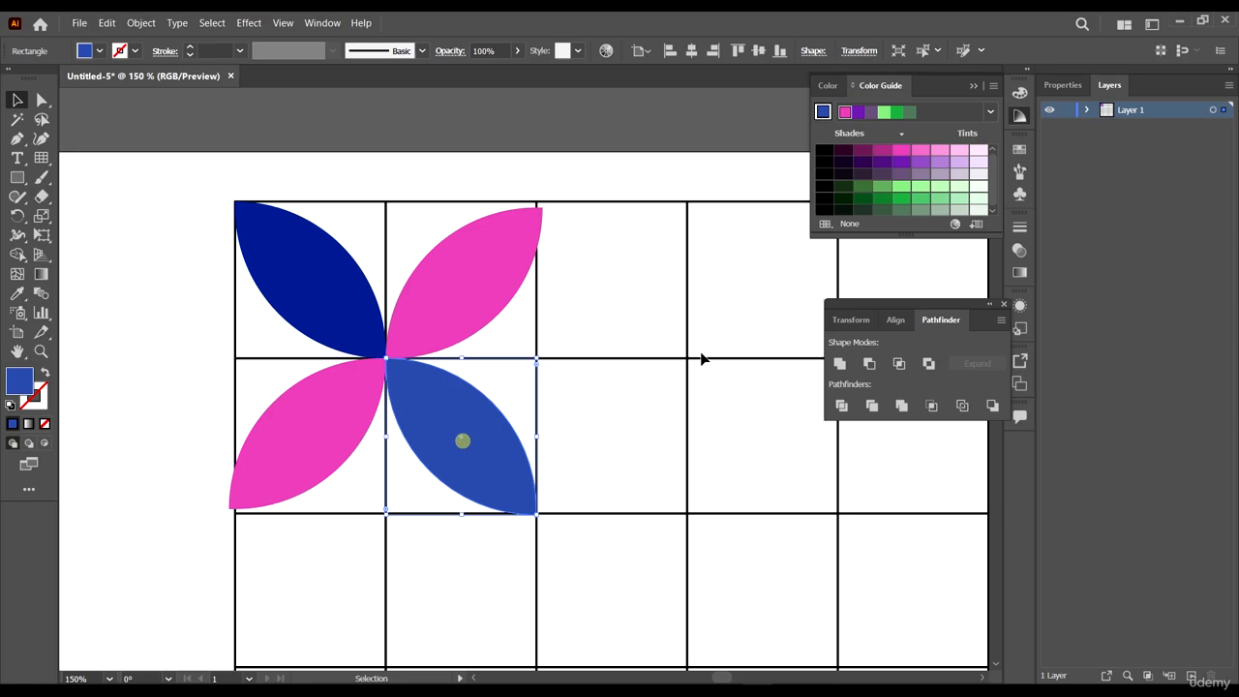
pyautogui.click(901, 161)
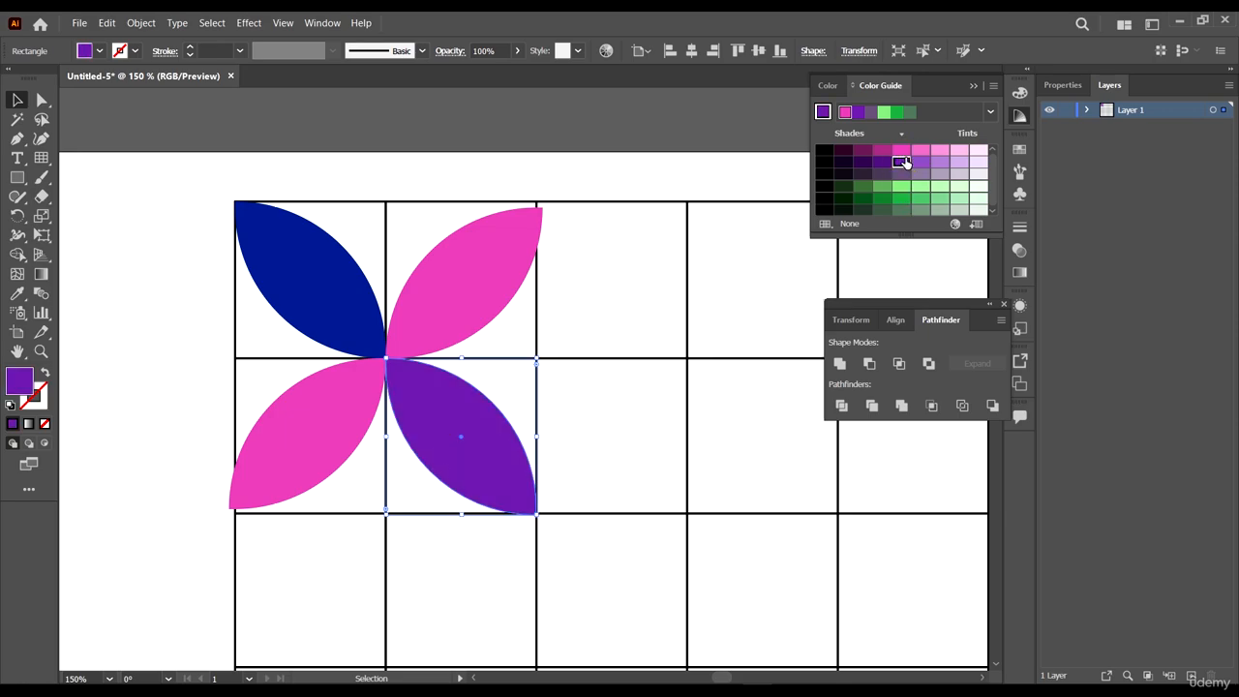
pyautogui.click(333, 291)
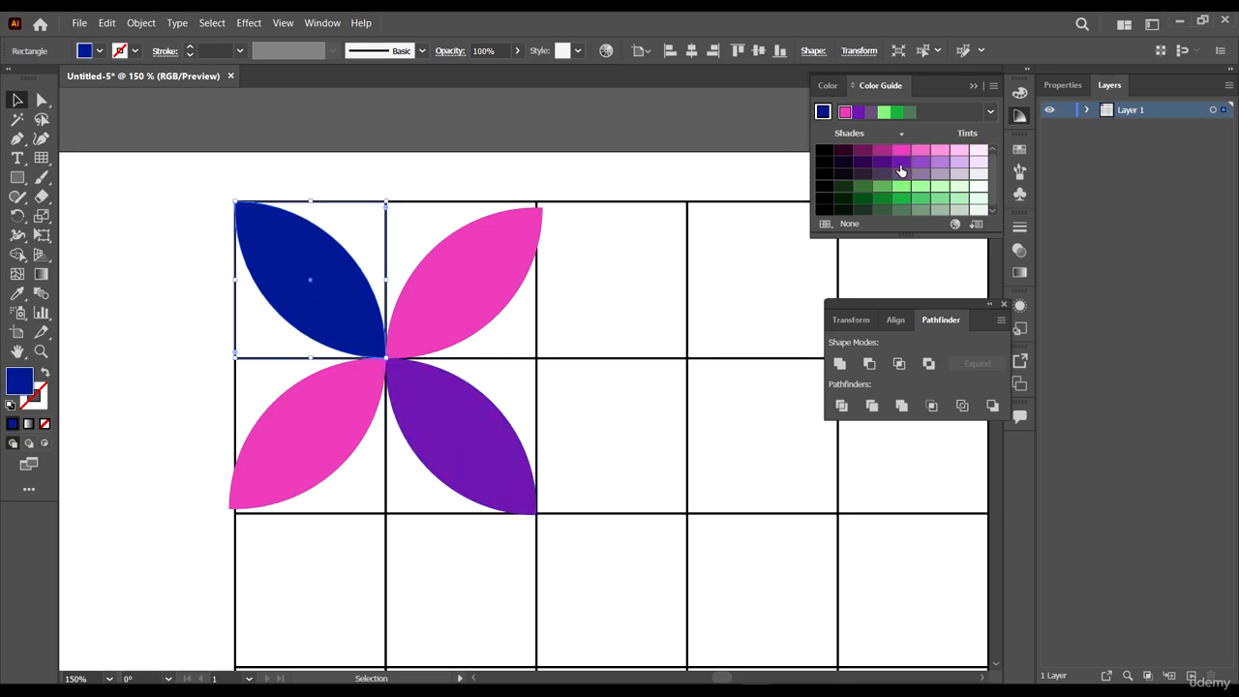
pyautogui.click(448, 423)
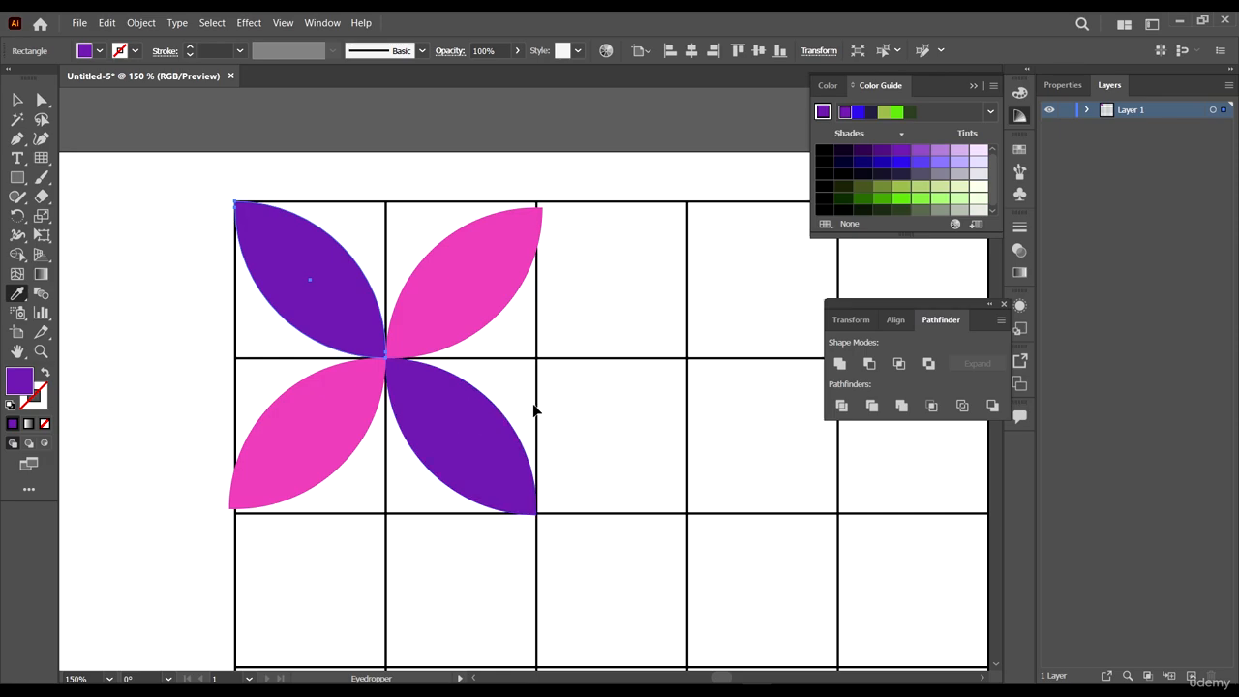
pyautogui.click(626, 300)
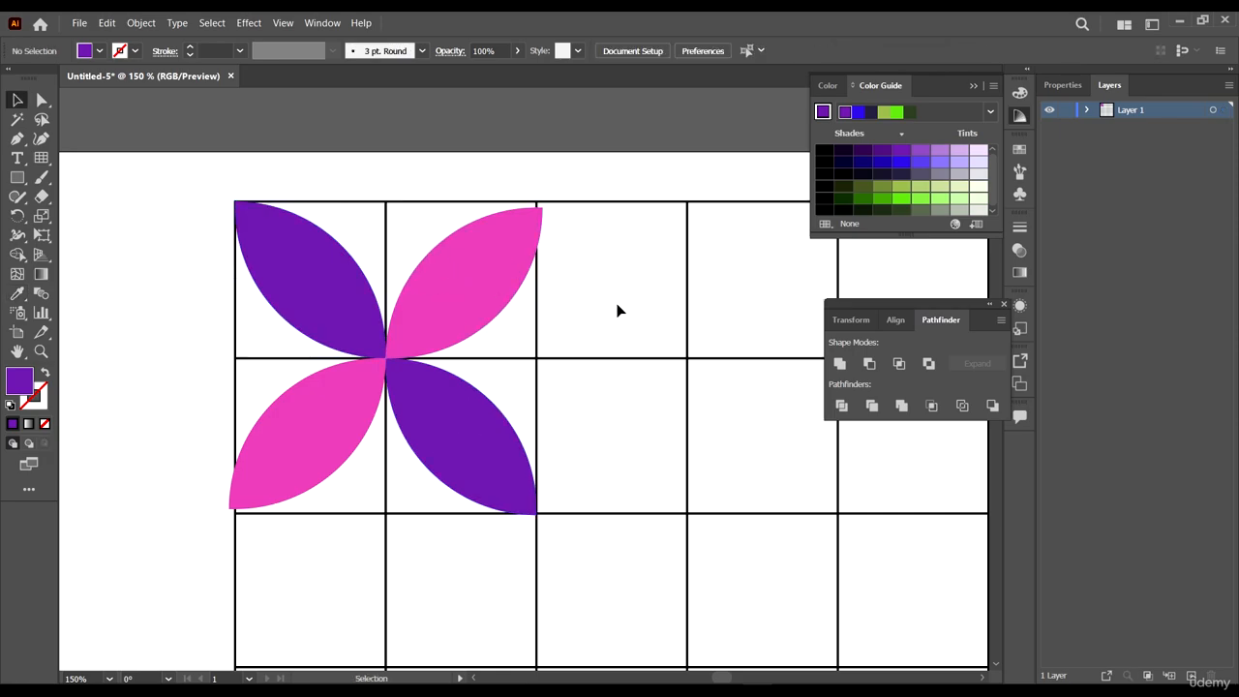
# - Draw a purple square of about 24.33 px in the bottom-left corner of the grid's first cell
pyautogui.scroll(-2, 609, 308)
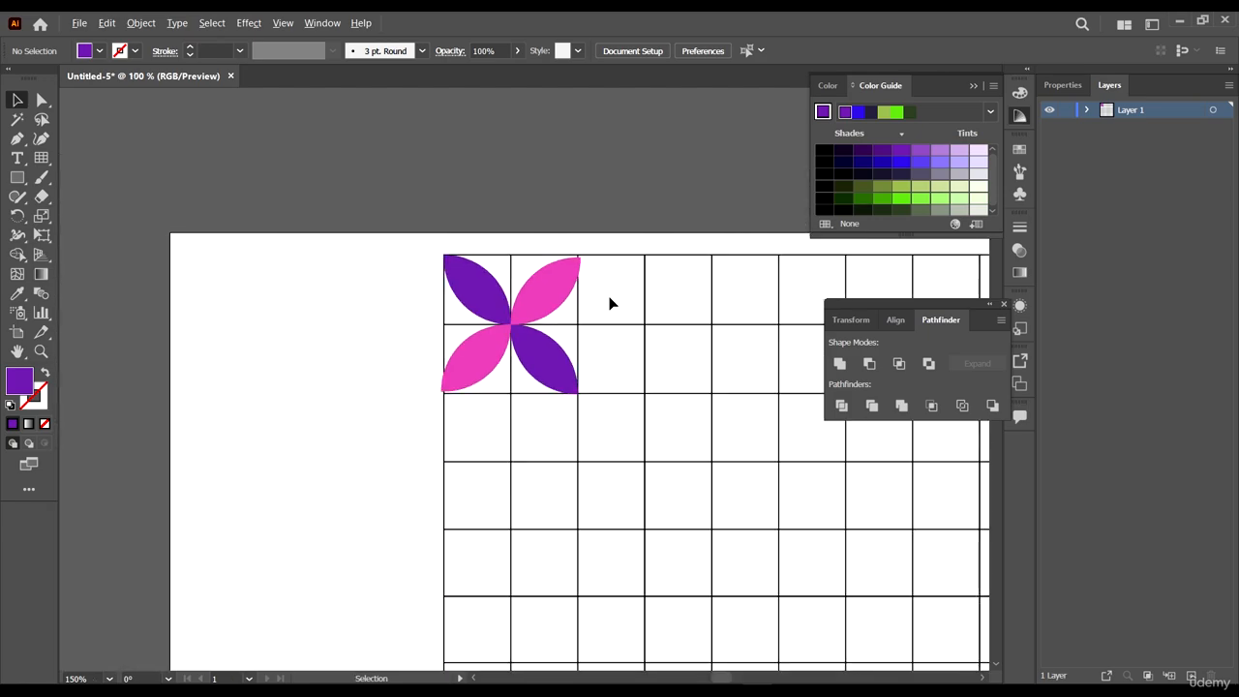
pyautogui.scroll(2, 587, 335)
pyautogui.hscroll(-1, 274, 348)
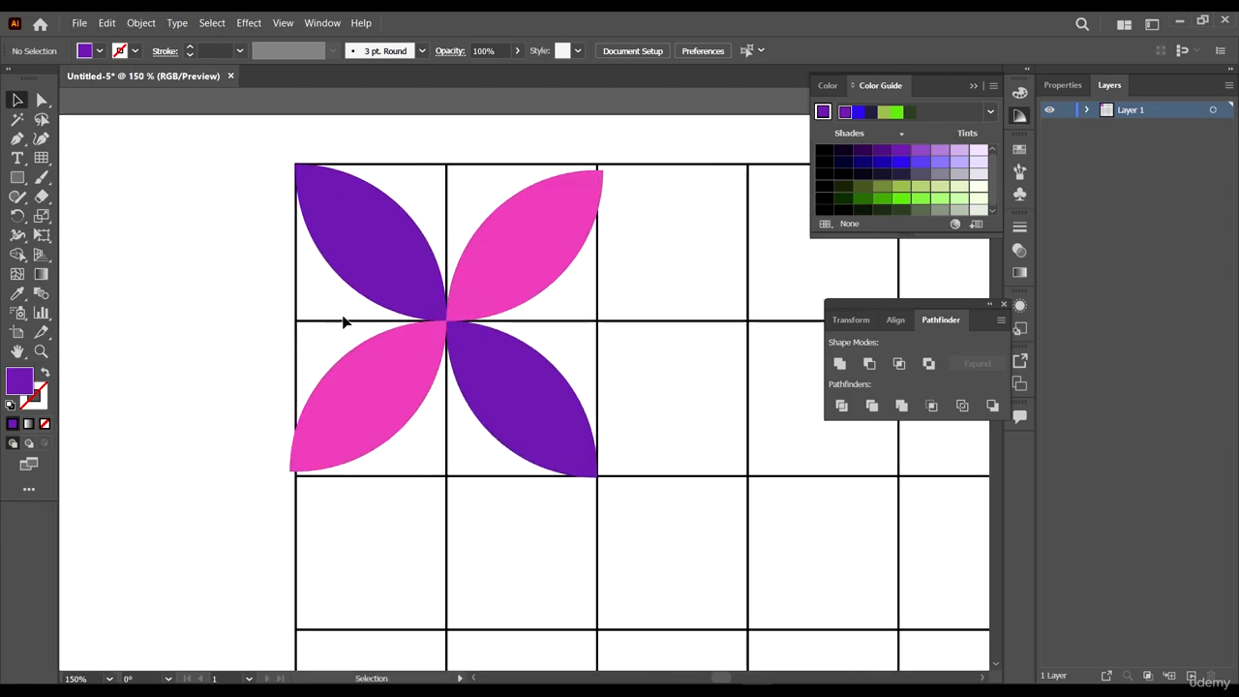
pyautogui.scroll(1, 326, 336)
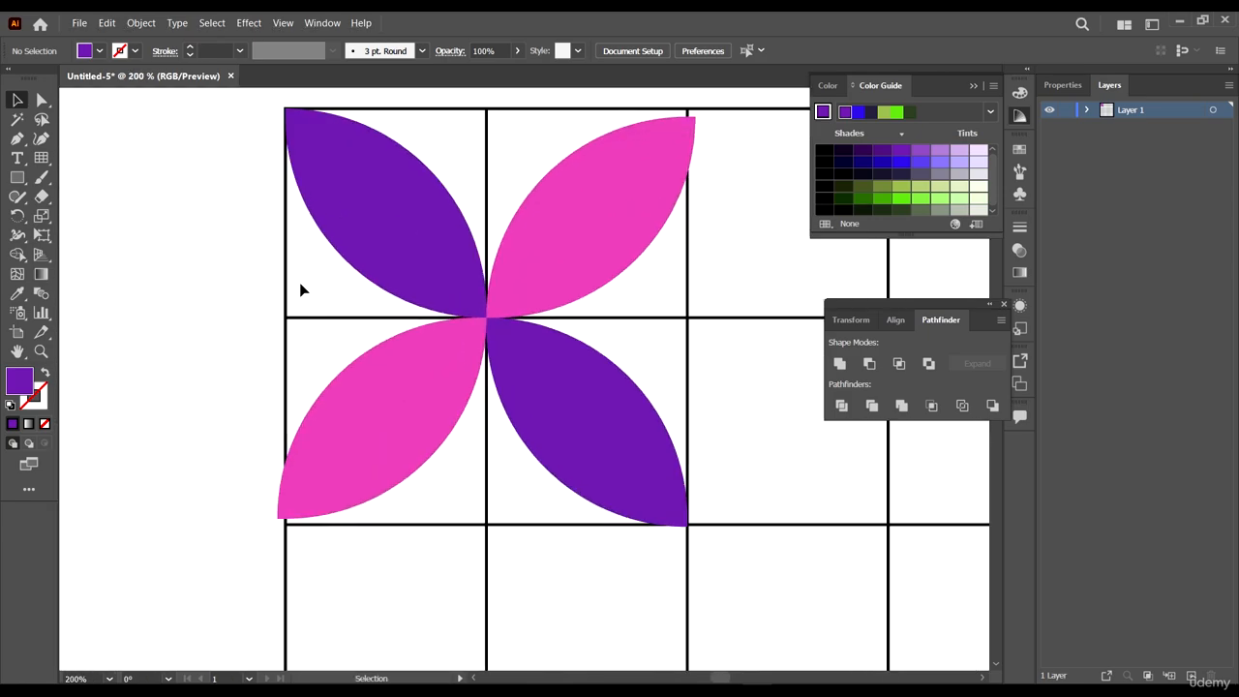
pyautogui.moveTo(18, 178); pyautogui.dragTo(120, 203)
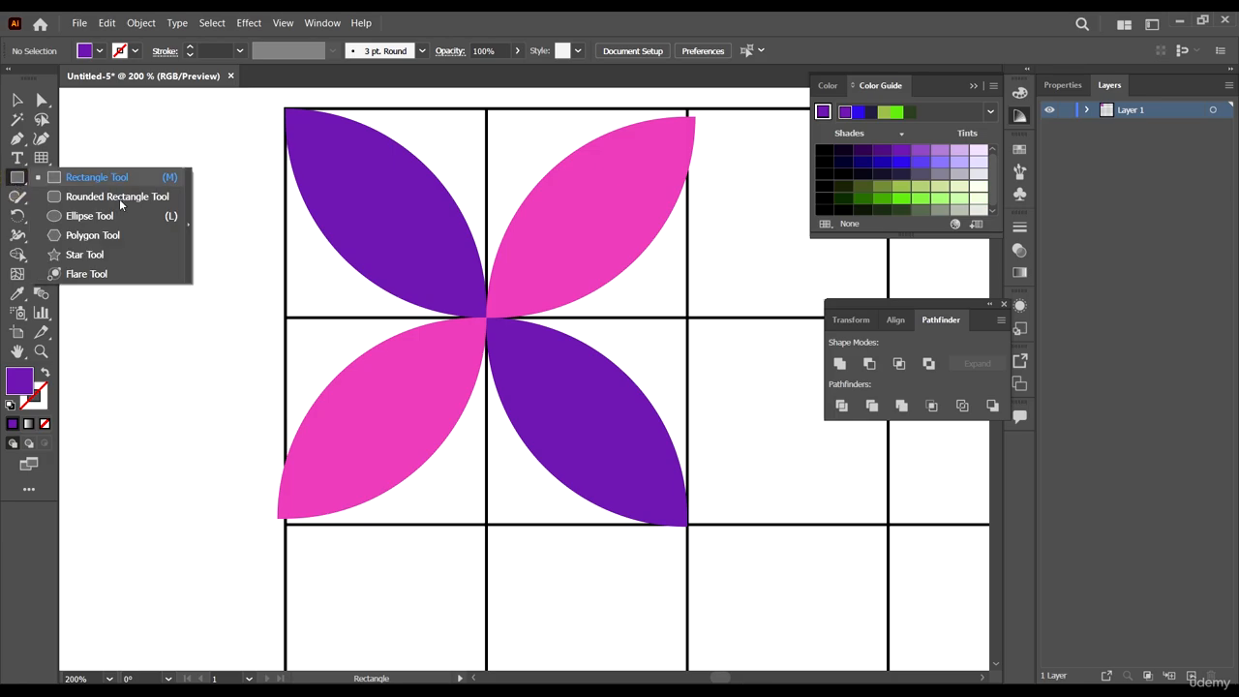
pyautogui.moveTo(285, 254); pyautogui.dragTo(346, 320)
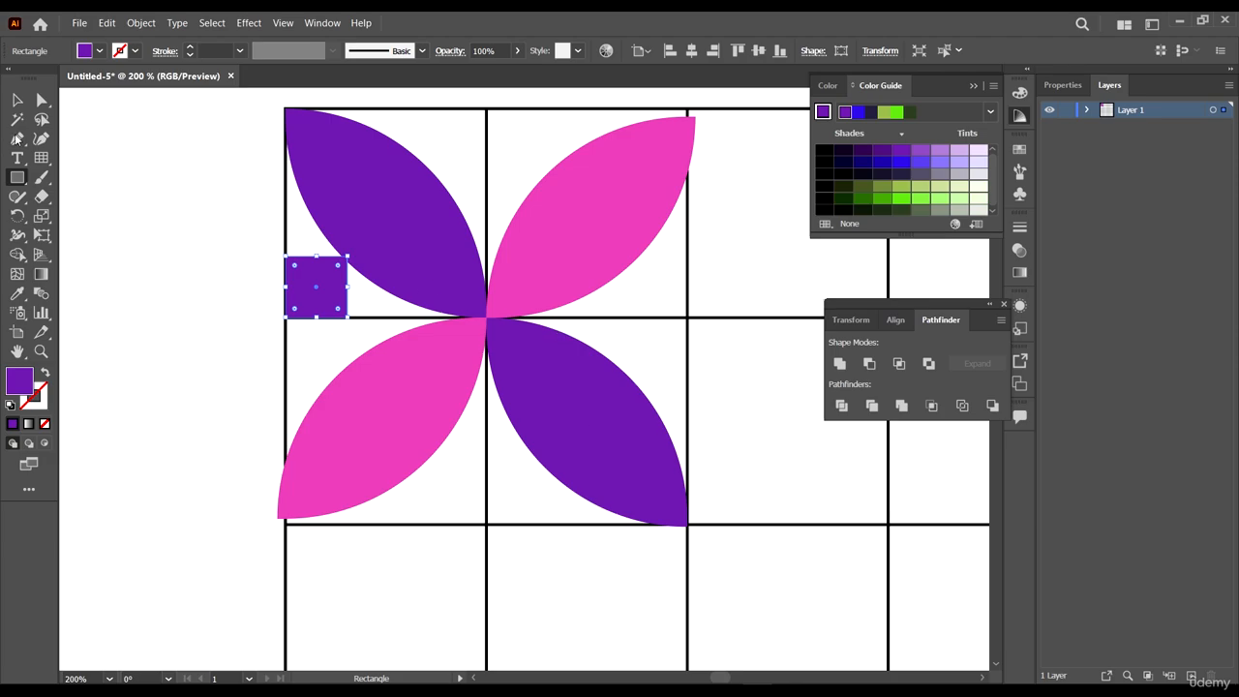
# - Round the small square's top-right corner to its maximum radius, about 24.33 px, to form a quarter circle
pyautogui.click(42, 100)
pyautogui.click(347, 257)
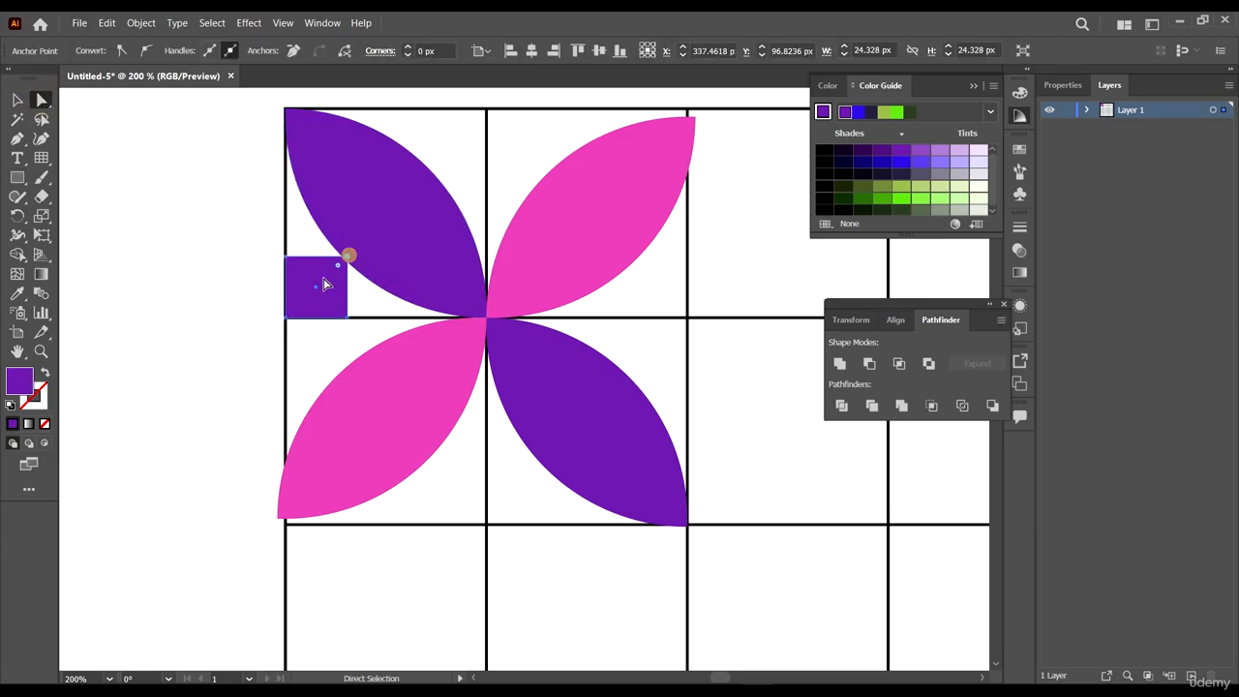
pyautogui.moveTo(348, 256); pyautogui.dragTo(230, 396)
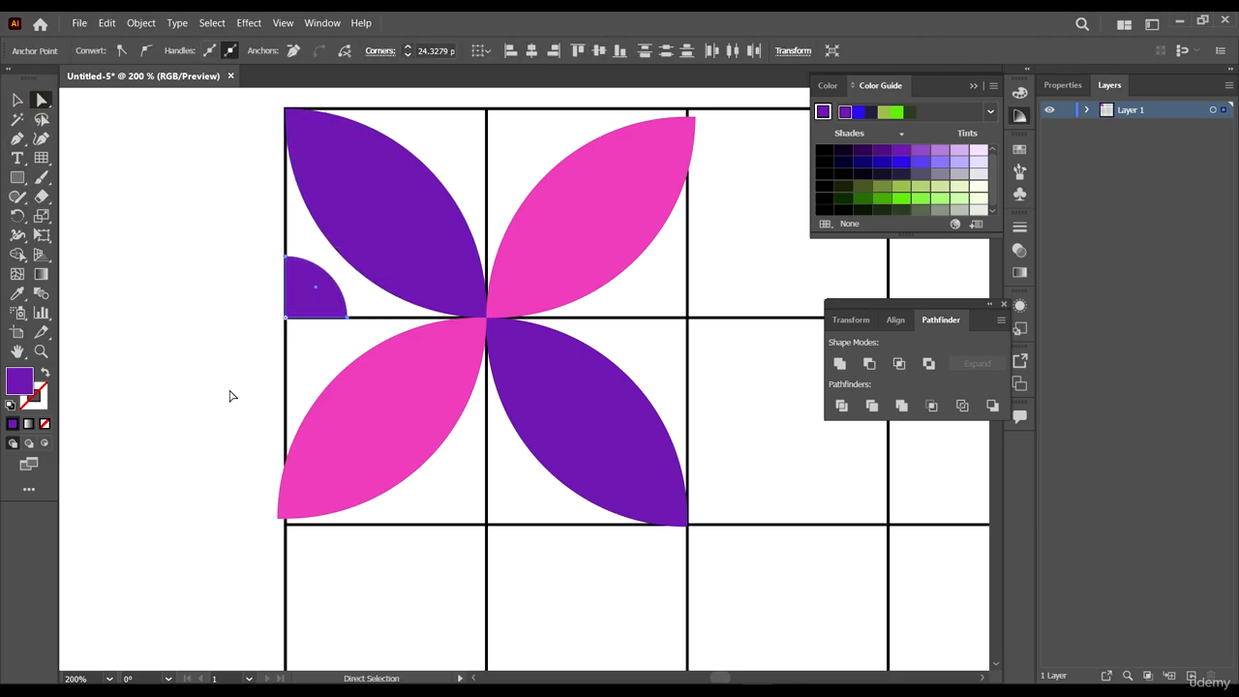
pyautogui.click(232, 392)
# - Make a vertically reflected copy of the quarter circle and move it to the bottom-right corner of the first row's second cell
pyautogui.press('v')
pyautogui.click(318, 290)
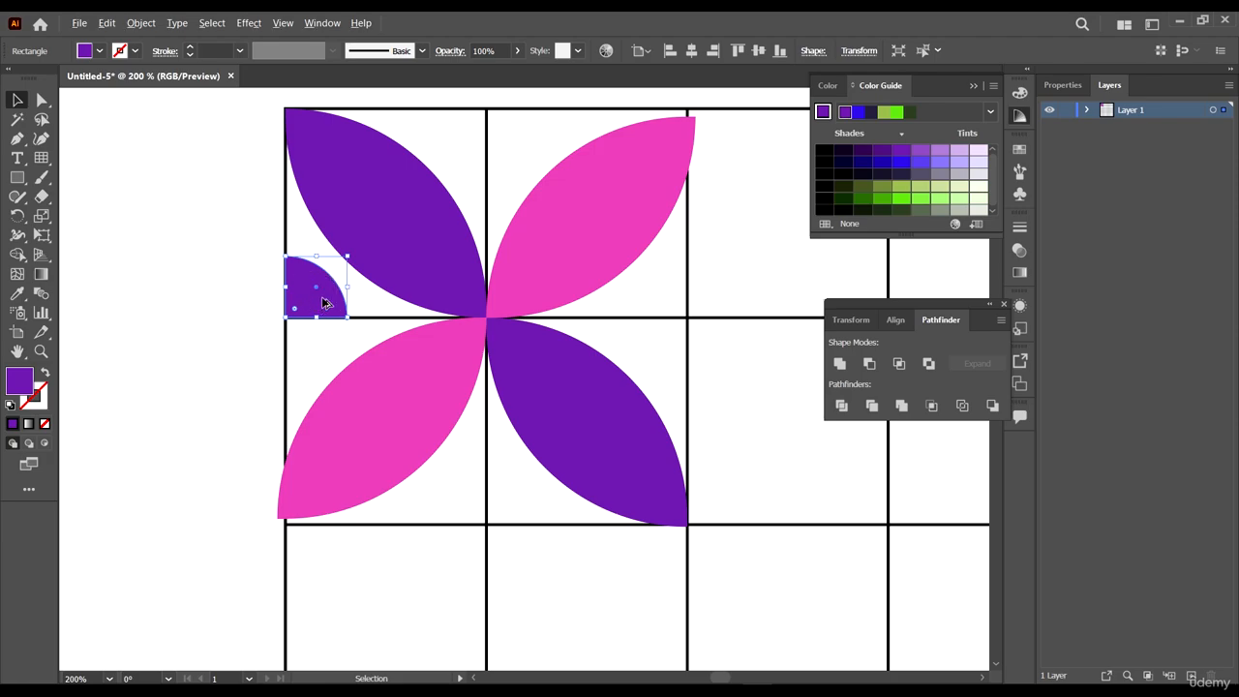
pyautogui.rightClick(323, 303)
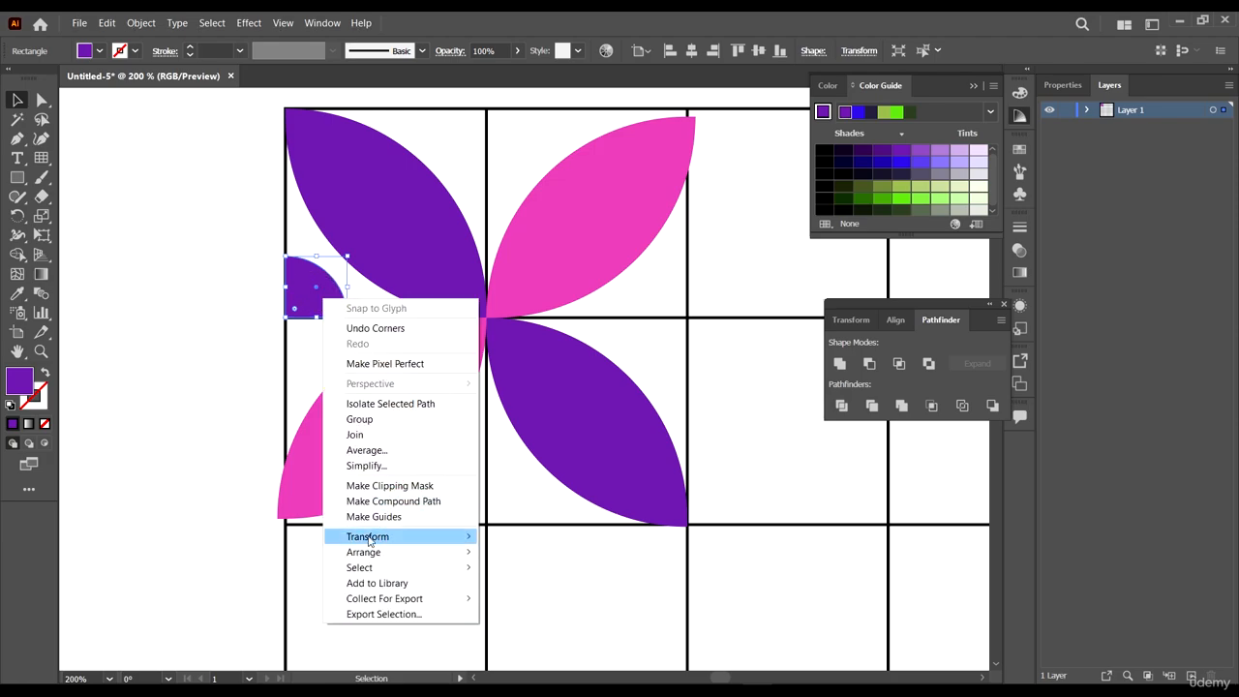
pyautogui.moveTo(387, 539)
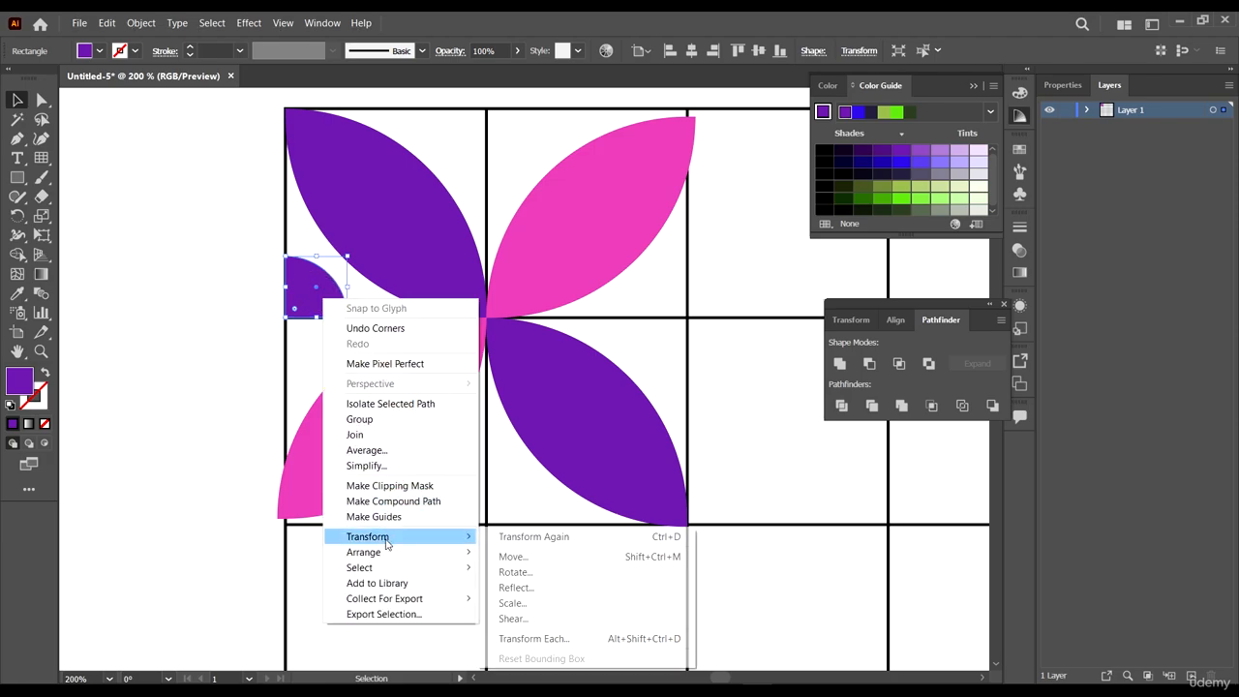
pyautogui.click(563, 586)
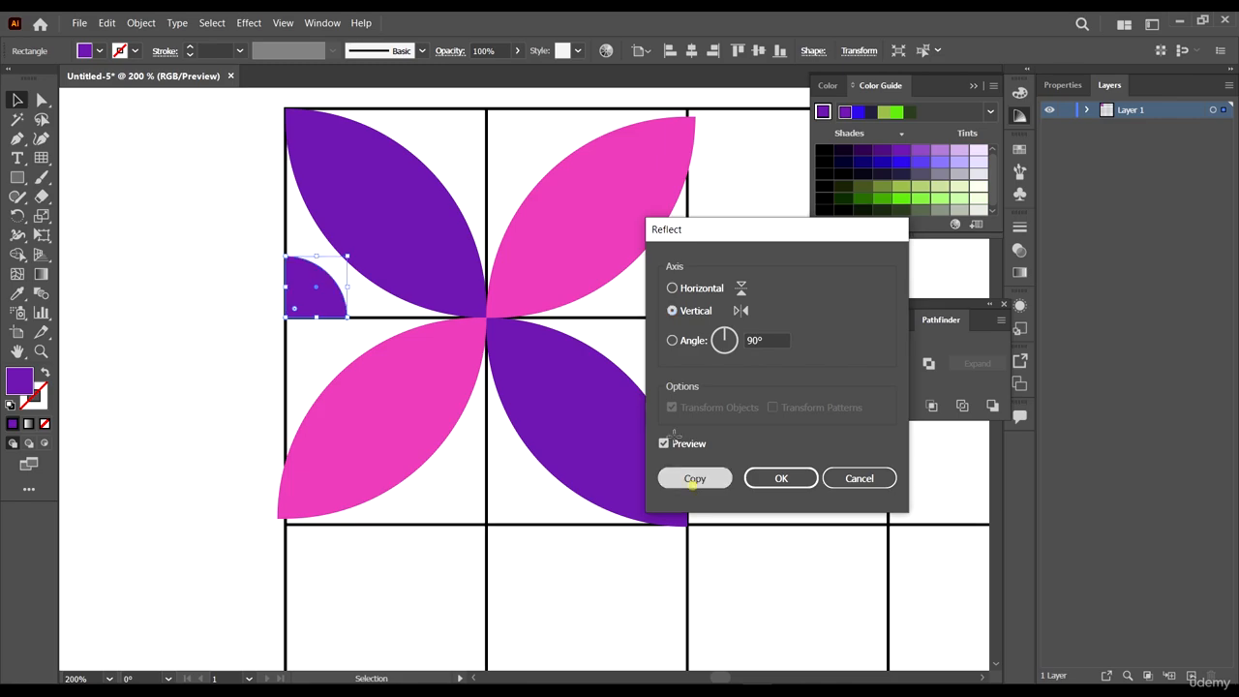
pyautogui.click(693, 486)
pyautogui.doubleClick(324, 281)
pyautogui.doubleClick(209, 147)
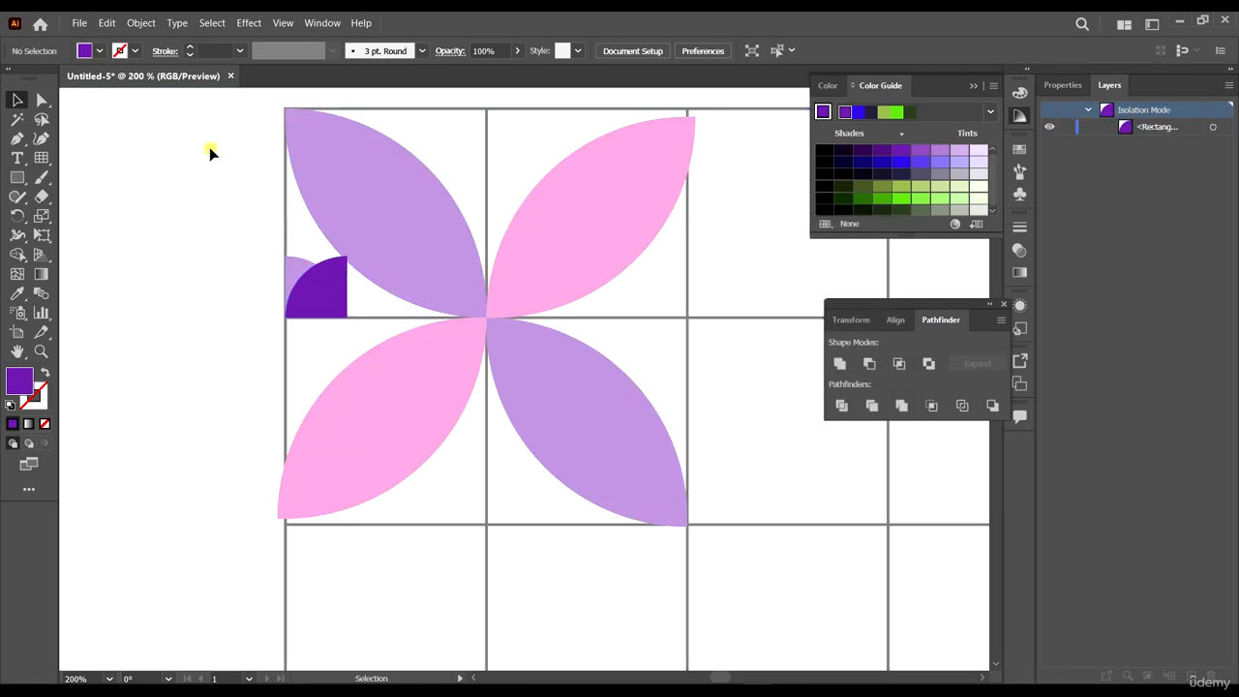
pyautogui.moveTo(338, 289); pyautogui.dragTo(688, 331)
# - Fill the reflected quarter circle with bright green from the Color Guide
pyautogui.press('i')
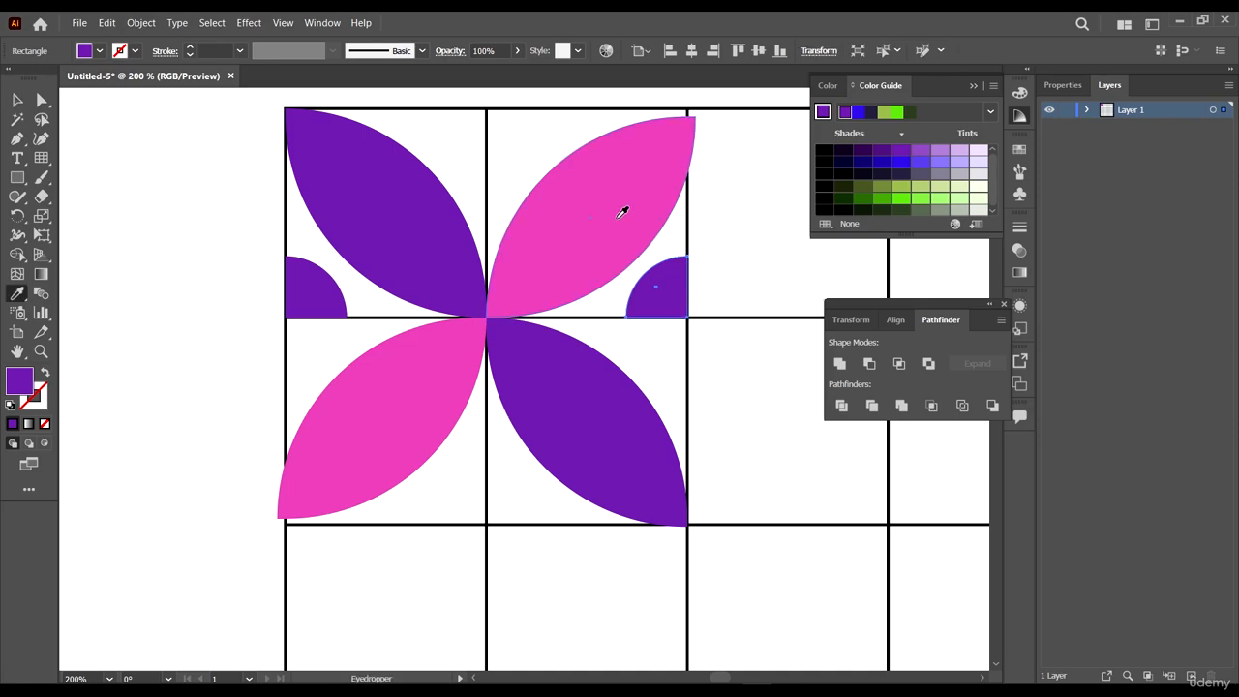
pyautogui.click(889, 203)
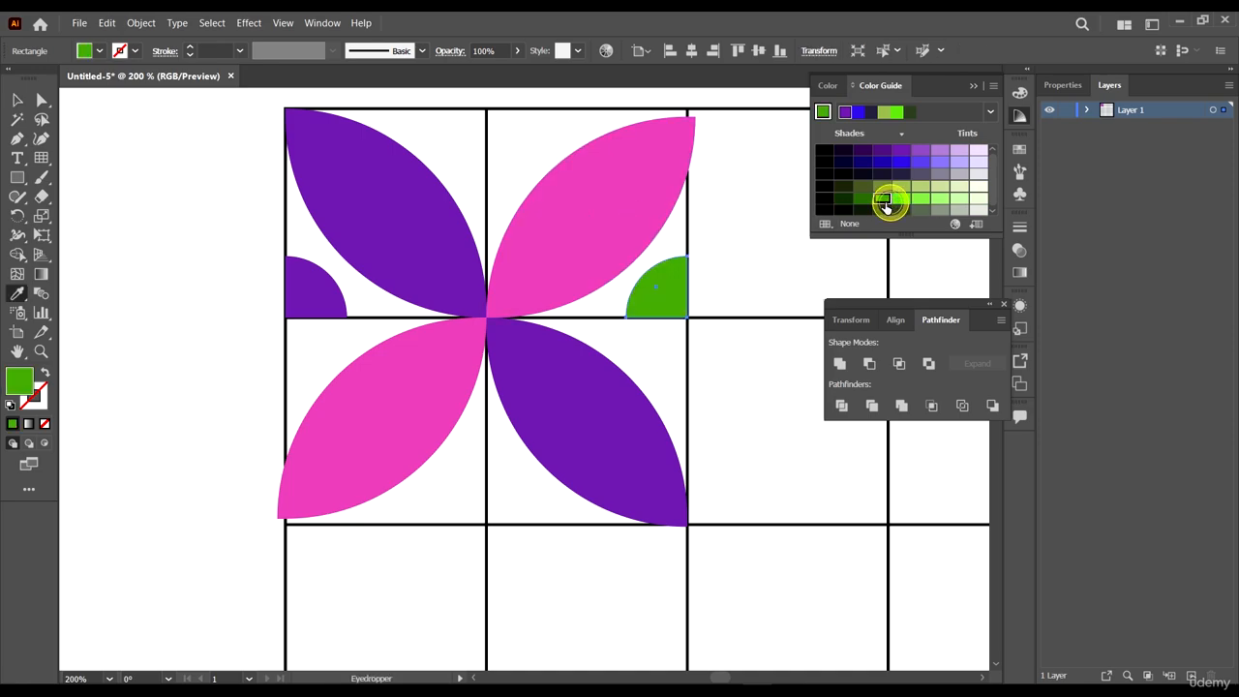
pyautogui.click(901, 199)
pyautogui.click(16, 99)
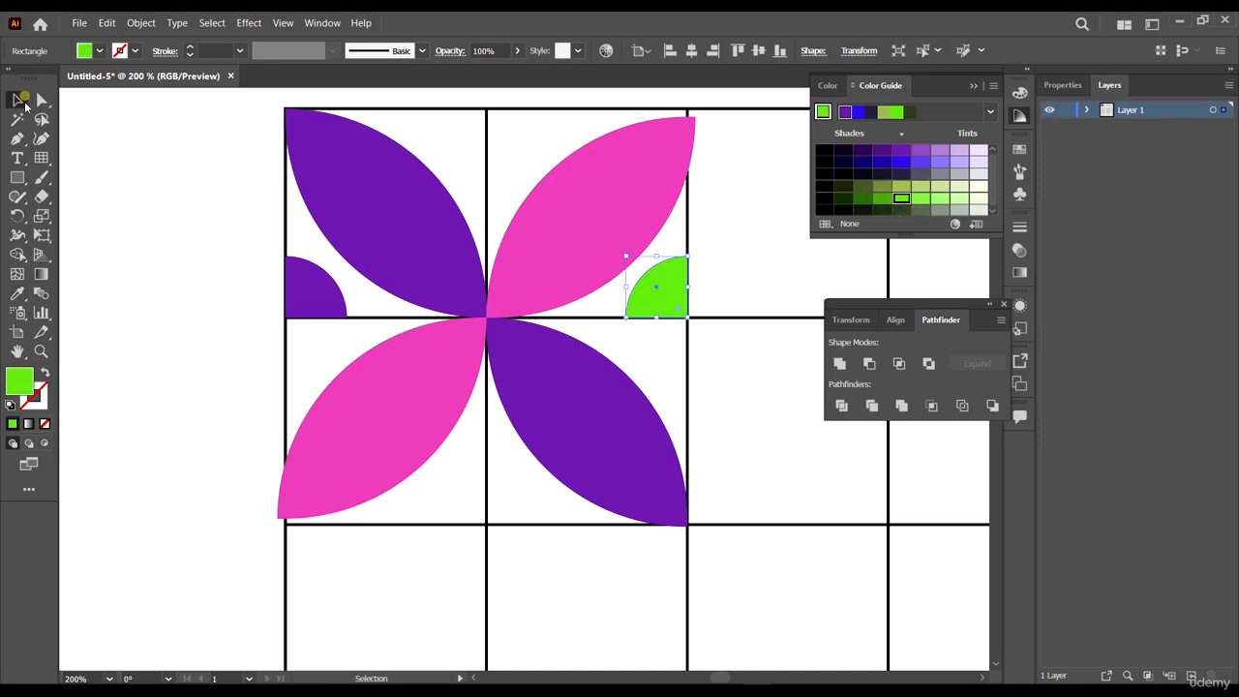
pyautogui.click(124, 317)
# - Switch the Color Guide harmony to Compound 1 and fill the reflected quarter circle with its golden yellow
pyautogui.click(657, 287)
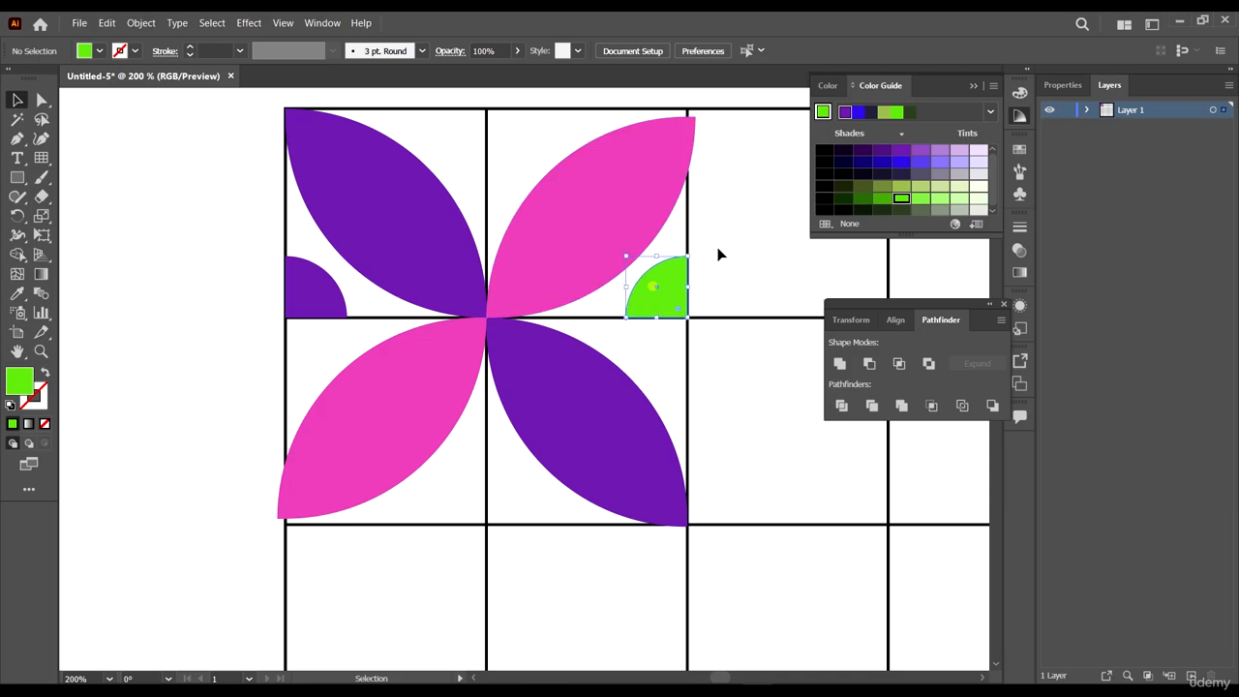
pyautogui.click(990, 111)
pyautogui.click(910, 259)
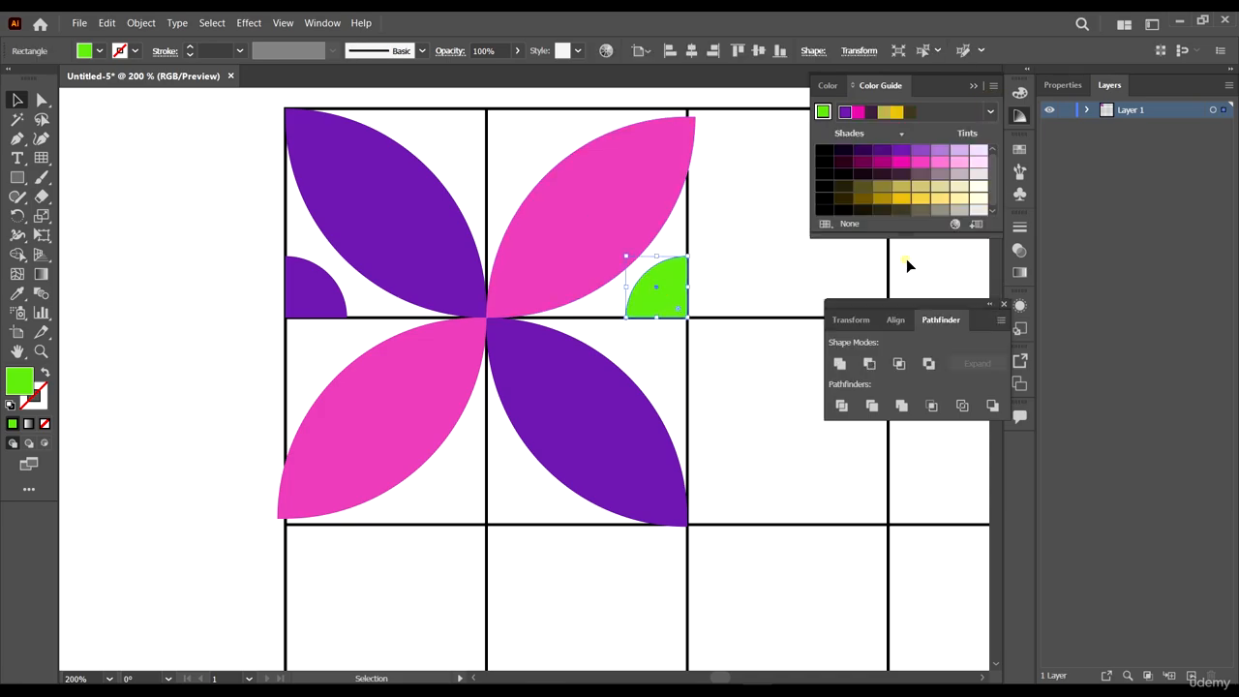
pyautogui.click(902, 200)
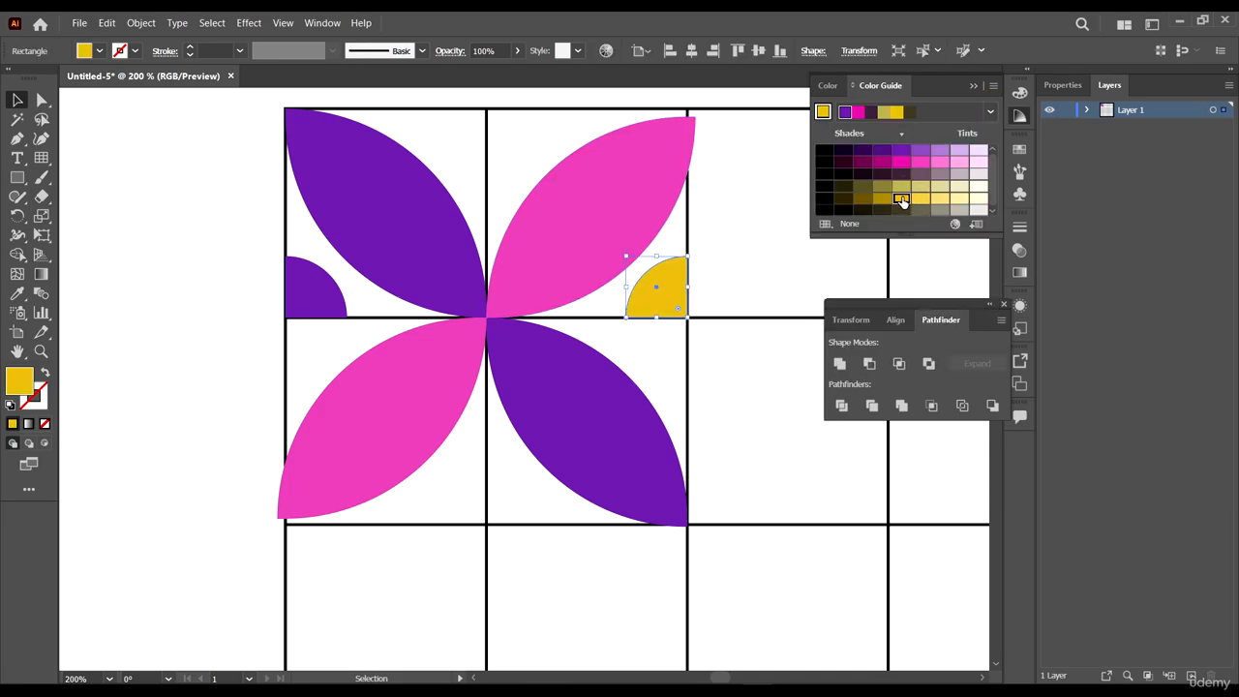
pyautogui.click(731, 240)
# - Switch the Color Guide harmony to Tetrad 2 and fill the first cell's purple quarter circle with its turquoise
pyautogui.click(310, 291)
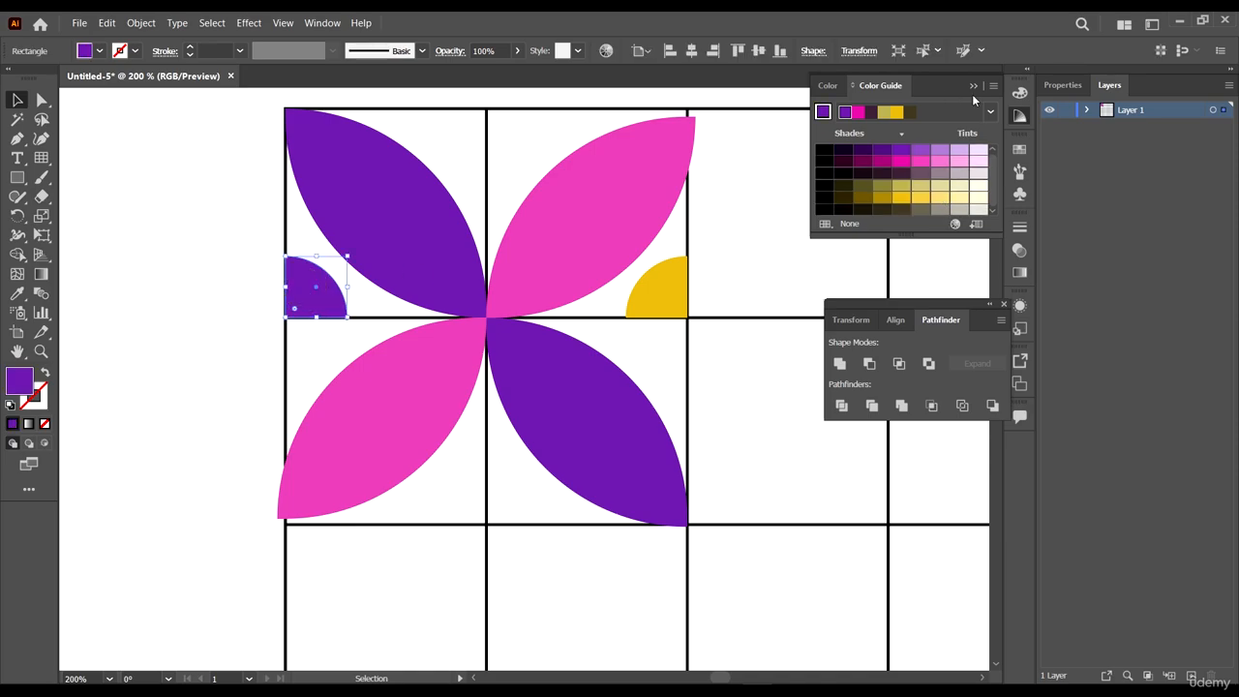
pyautogui.click(991, 110)
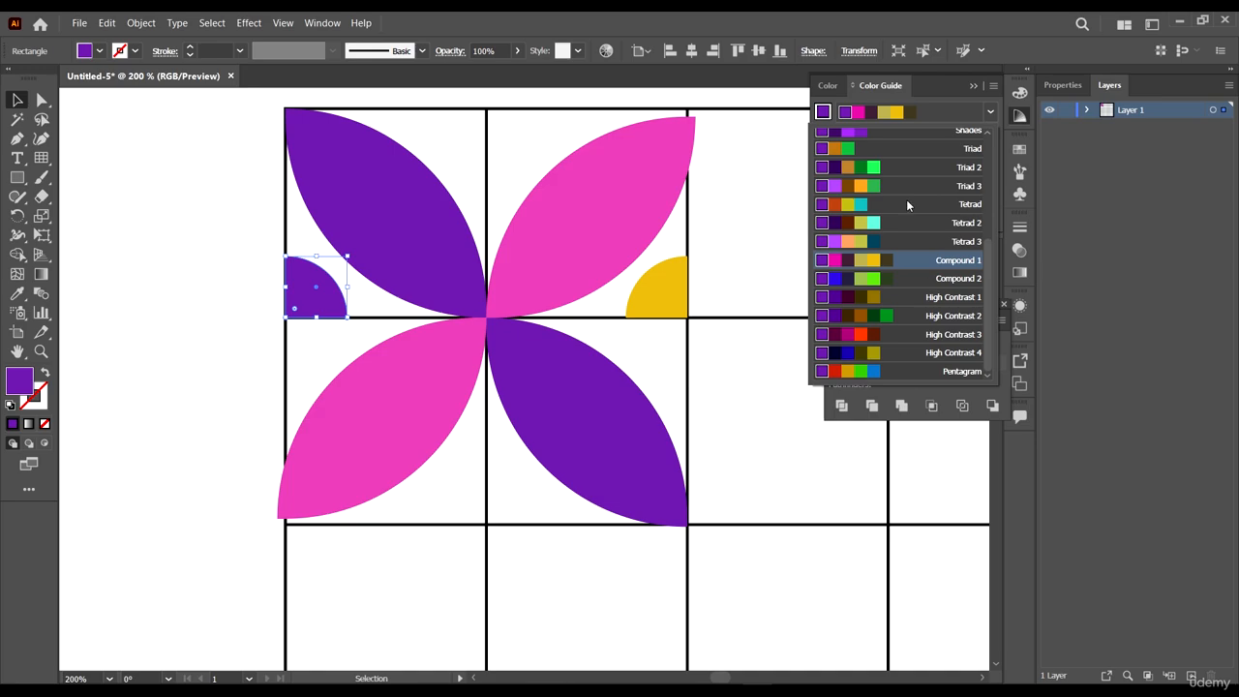
pyautogui.click(907, 223)
pyautogui.click(903, 198)
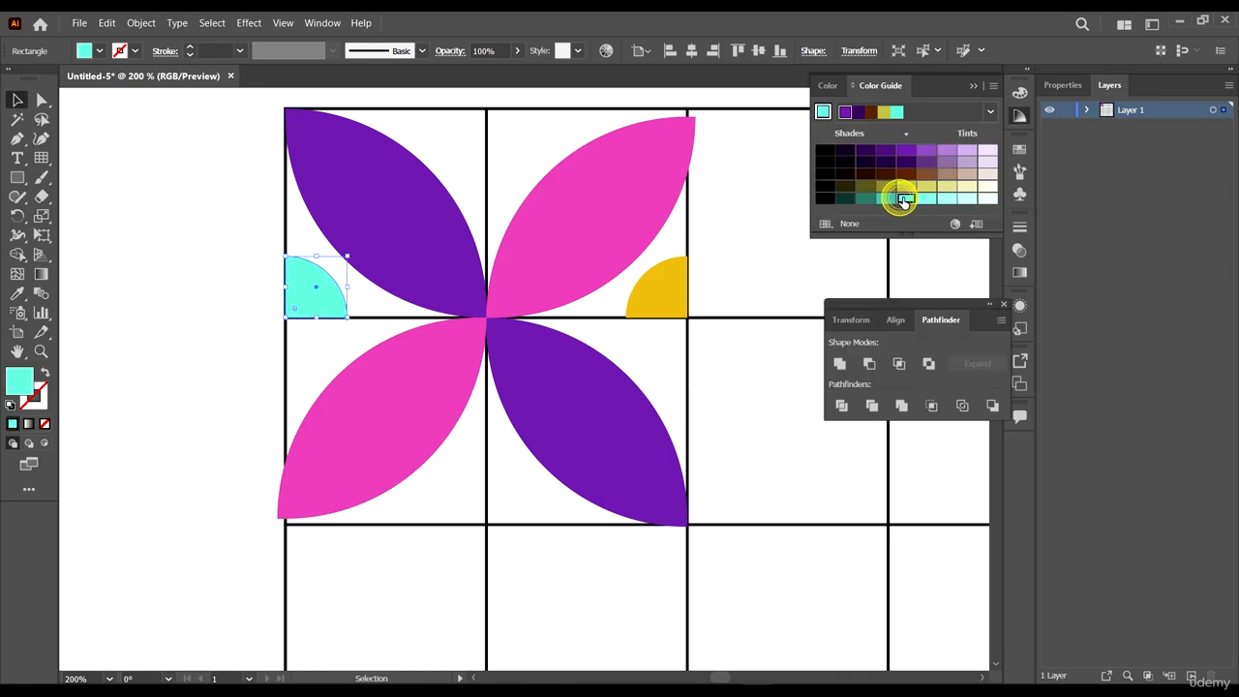
pyautogui.click(905, 199)
pyautogui.click(778, 418)
# - Make a copy of the turquoise and golden yellow quarter circles rotated by 180° and move it directly below the originals, against the row line
pyautogui.scroll(-3, 542, 330)
pyautogui.scroll(3, 493, 332)
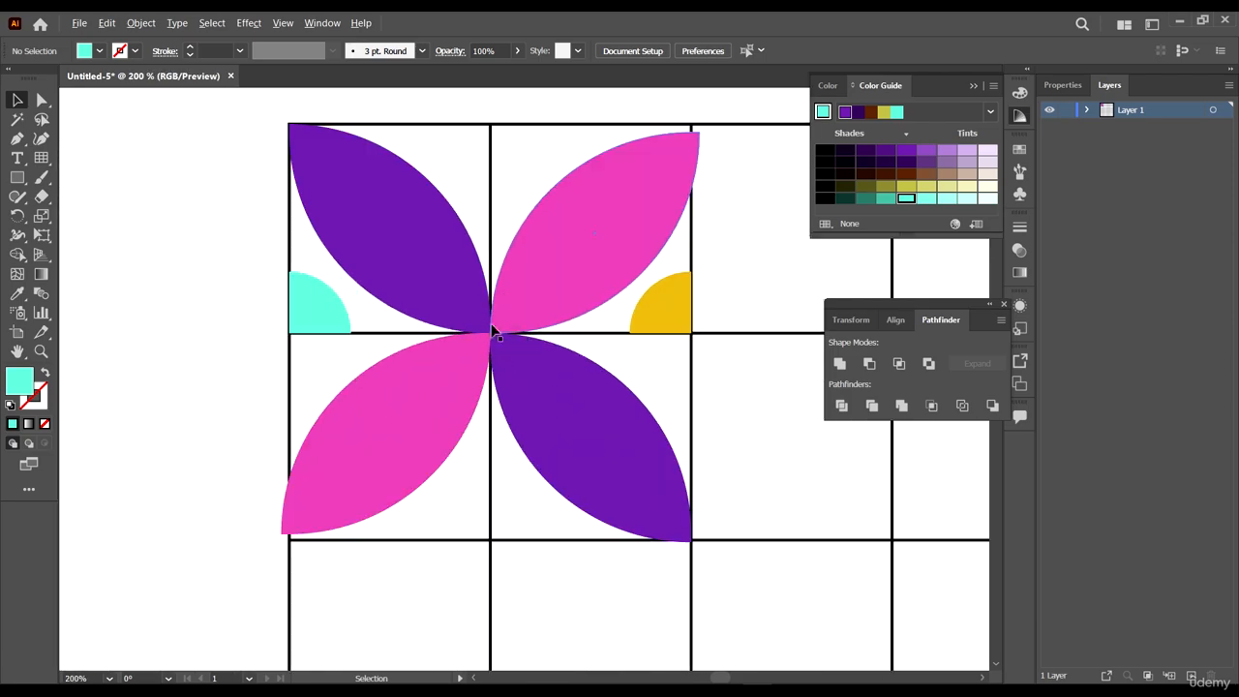
pyautogui.click(301, 318)
pyautogui.keyDown('shift'); pyautogui.click(657, 308); pyautogui.keyUp('shift')
pyautogui.rightClick(667, 316)
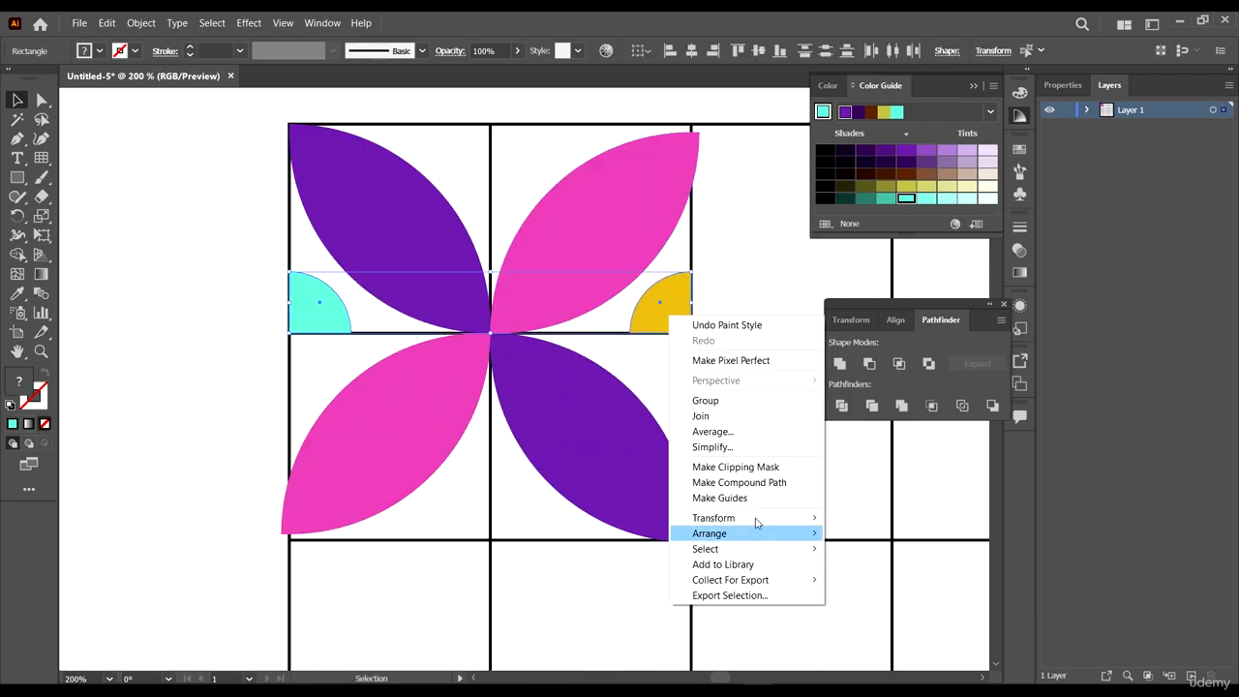
pyautogui.moveTo(740, 518)
pyautogui.click(860, 552)
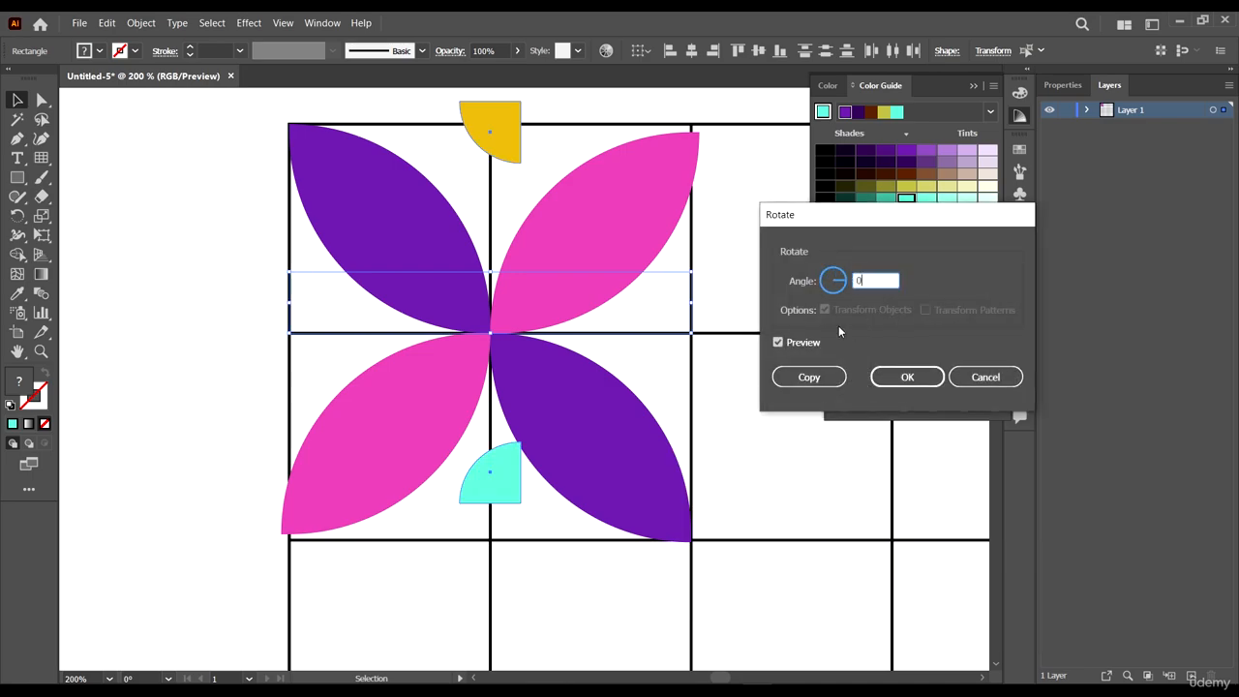
pyautogui.click(801, 342)
pyautogui.click(802, 343)
pyautogui.click(801, 343)
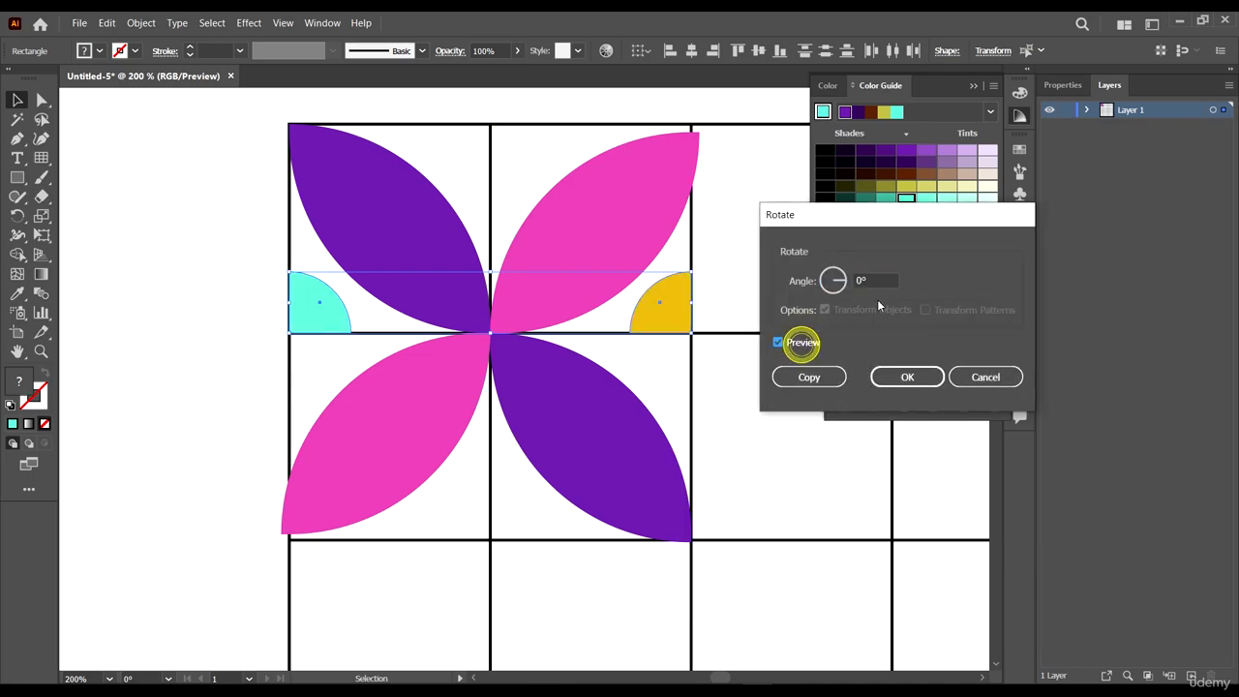
pyautogui.moveTo(884, 281); pyautogui.dragTo(843, 278)
pyautogui.write('18')
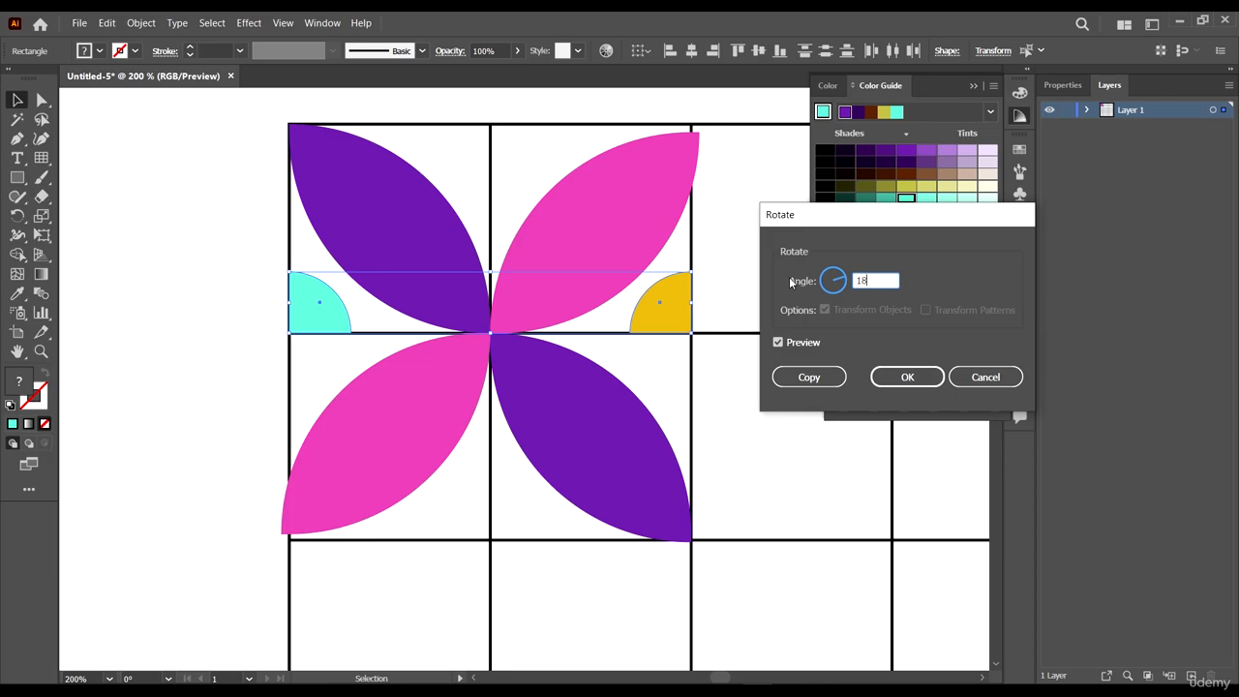
pyautogui.write('0')
pyautogui.click(805, 342)
pyautogui.click(804, 343)
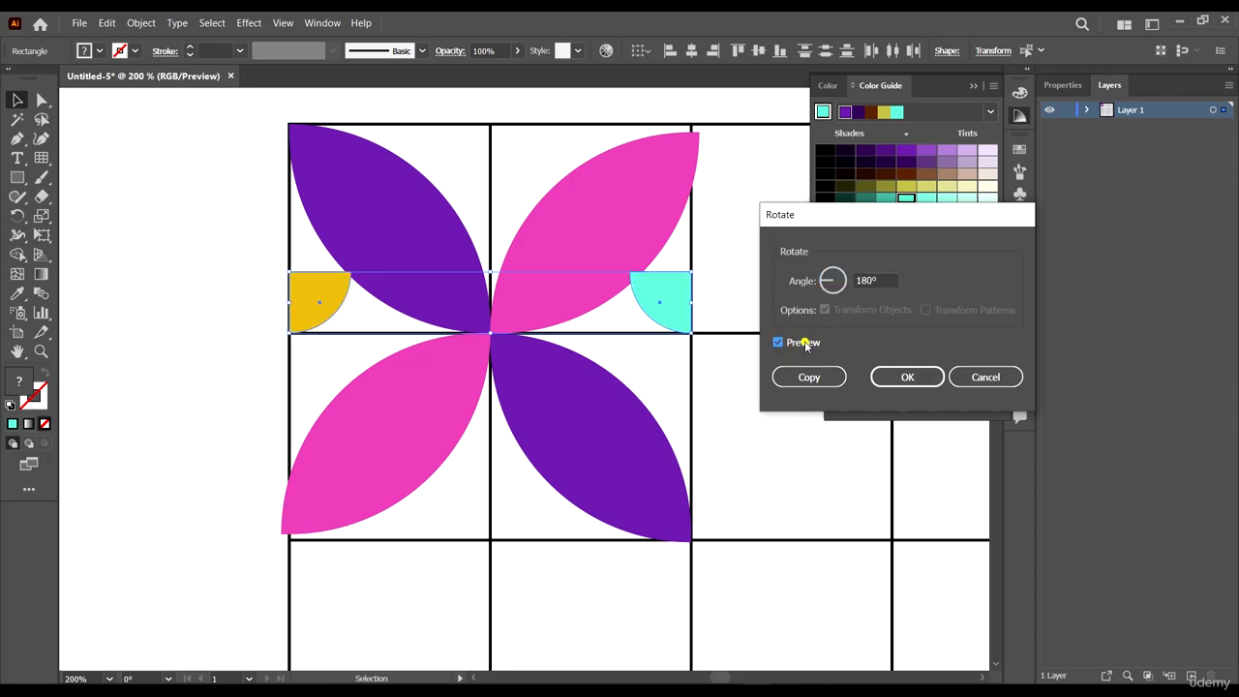
pyautogui.click(804, 342)
pyautogui.click(807, 378)
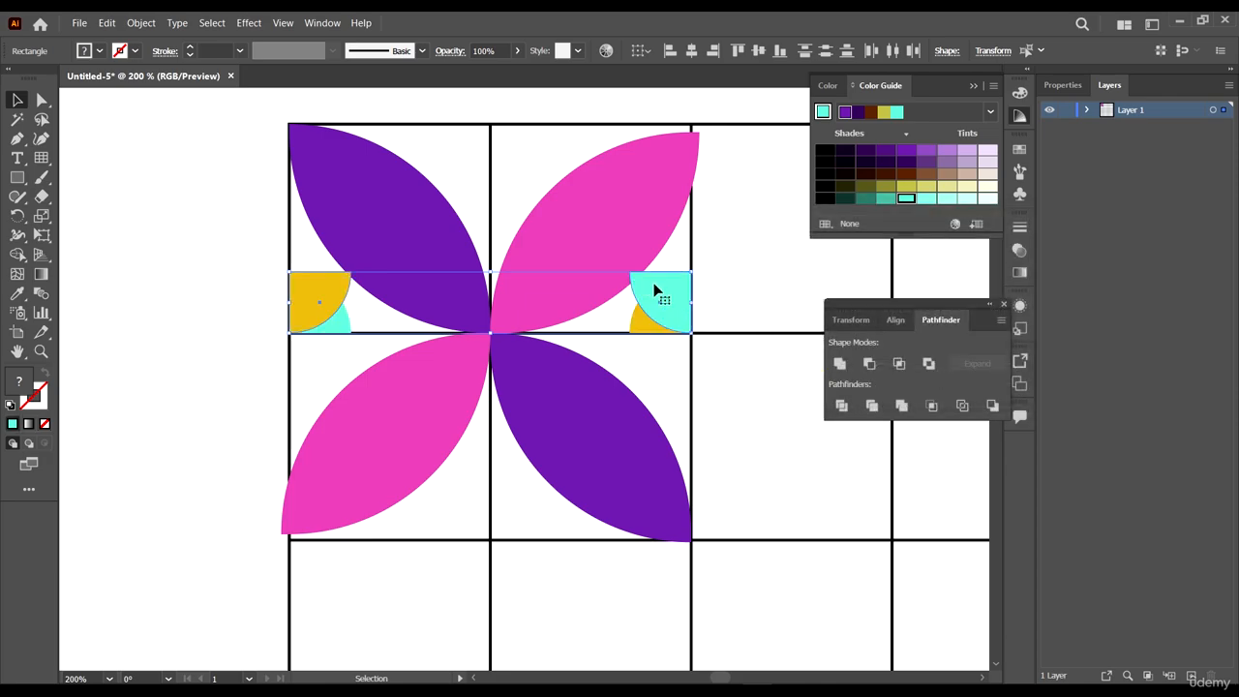
pyautogui.moveTo(654, 290); pyautogui.dragTo(649, 346)
pyautogui.hotkey('ctrl', 'shift', 'a')
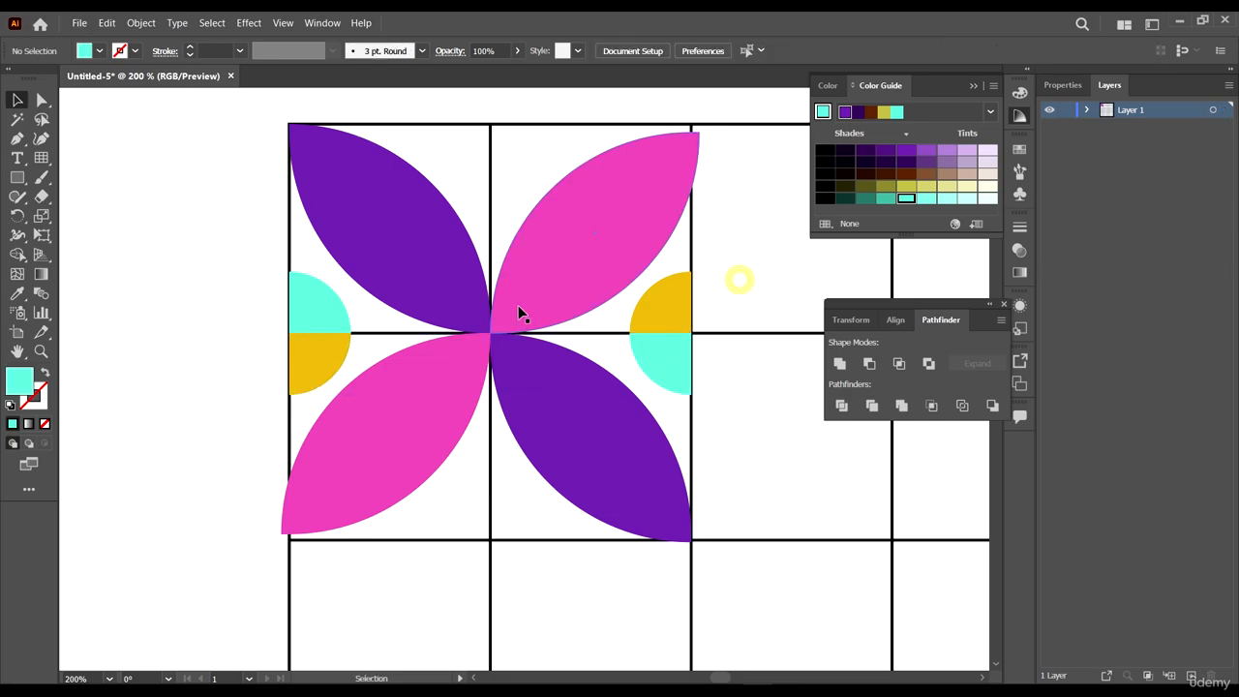
# - Move the first row's pink leaf up to the grid's top line and extend its lower edge to the cell's bottom line
pyautogui.scroll(-3, 517, 305)
pyautogui.scroll(-3, 628, 310)
pyautogui.scroll(3, 658, 320)
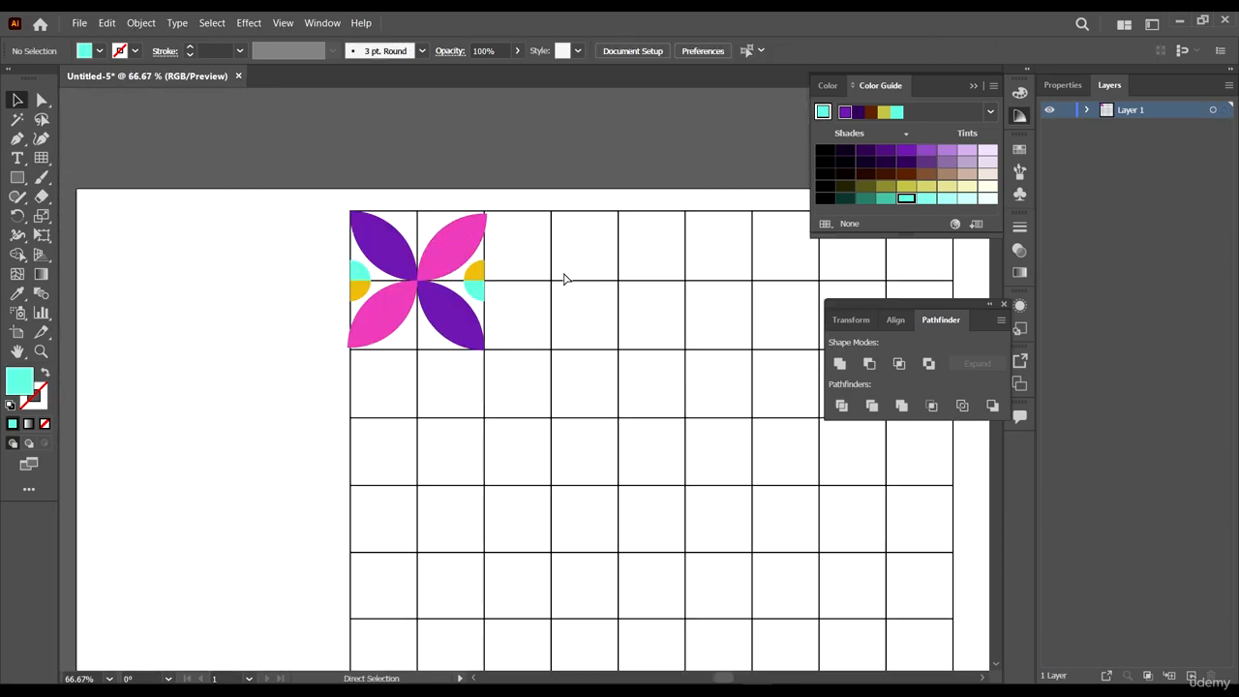
pyautogui.scroll(2, 565, 279)
pyautogui.scroll(5, 463, 233)
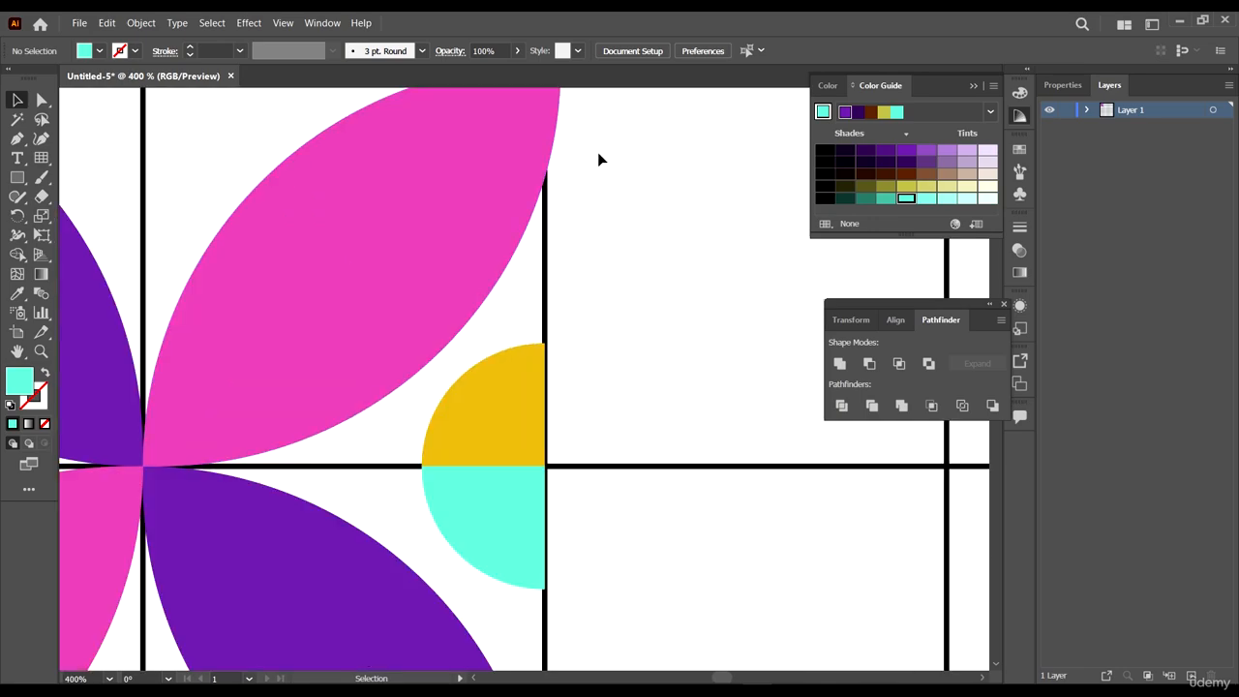
pyautogui.moveTo(557, 274); pyautogui.dragTo(555, 238)
pyautogui.scroll(-4, 616, 273)
pyautogui.scroll(2, 426, 465)
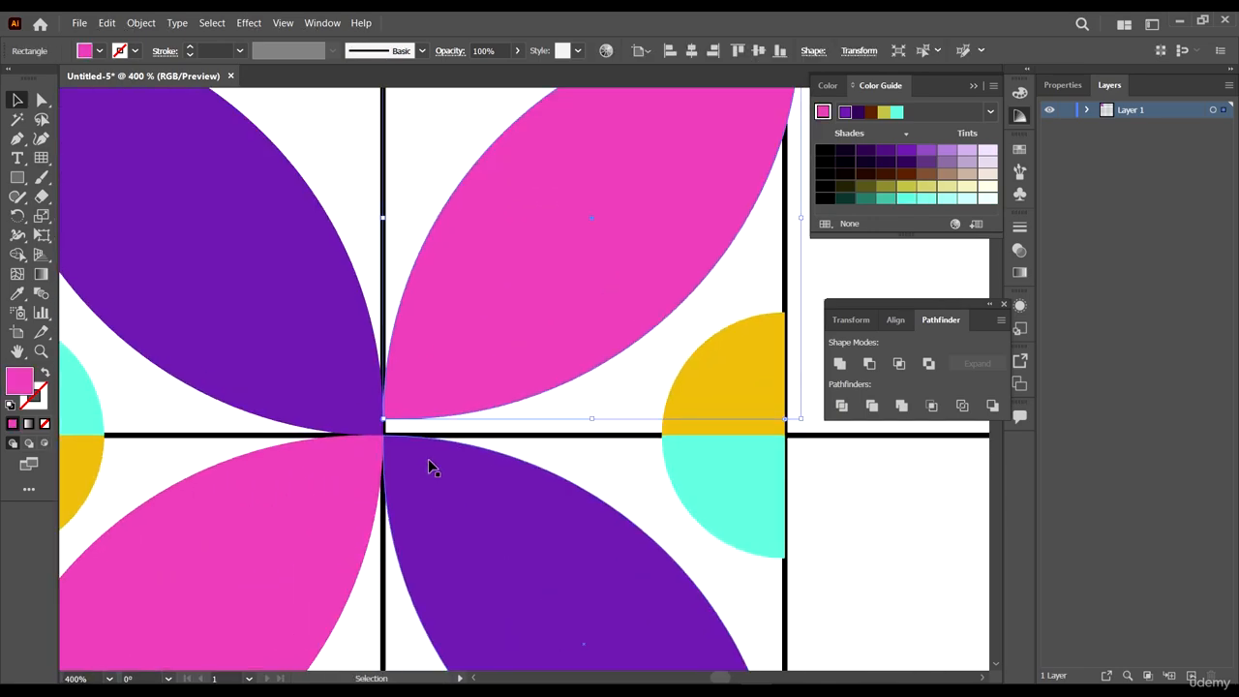
pyautogui.moveTo(593, 421); pyautogui.dragTo(593, 435)
# - Narrow the first row's pink leaf so its outer edge meets the second column's right grid line
pyautogui.scroll(-2, 729, 211)
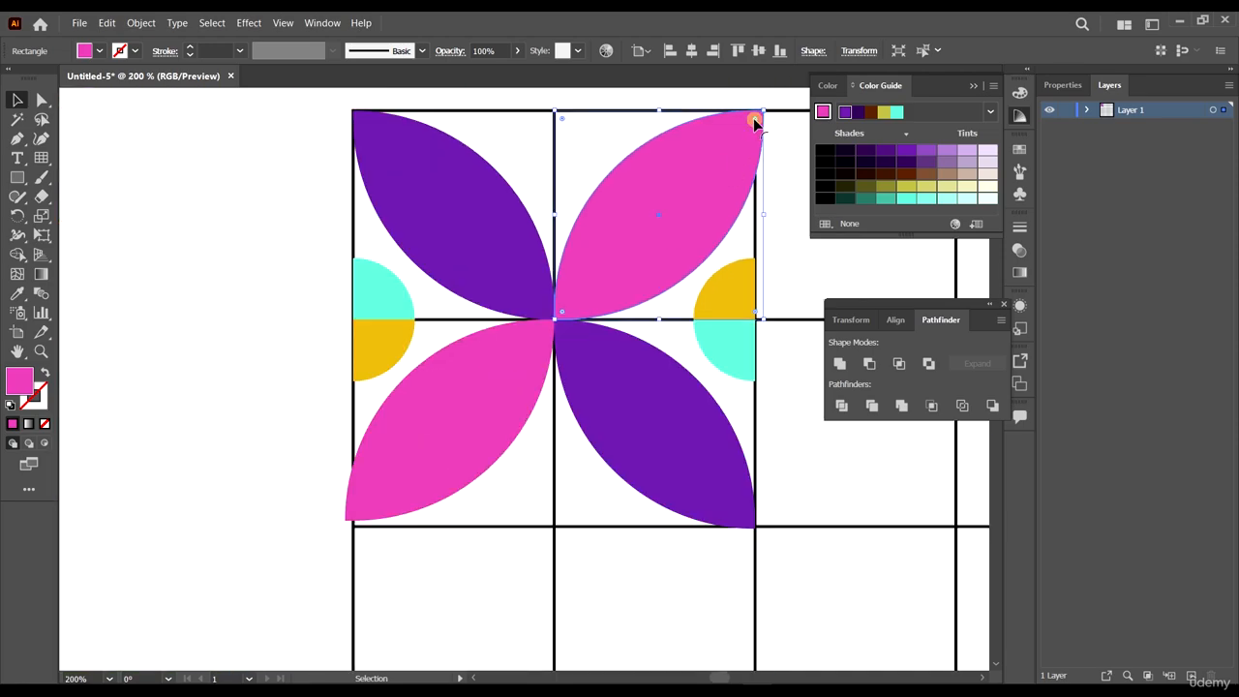
pyautogui.moveTo(754, 123); pyautogui.dragTo(760, 114)
pyautogui.moveTo(766, 217); pyautogui.dragTo(757, 213)
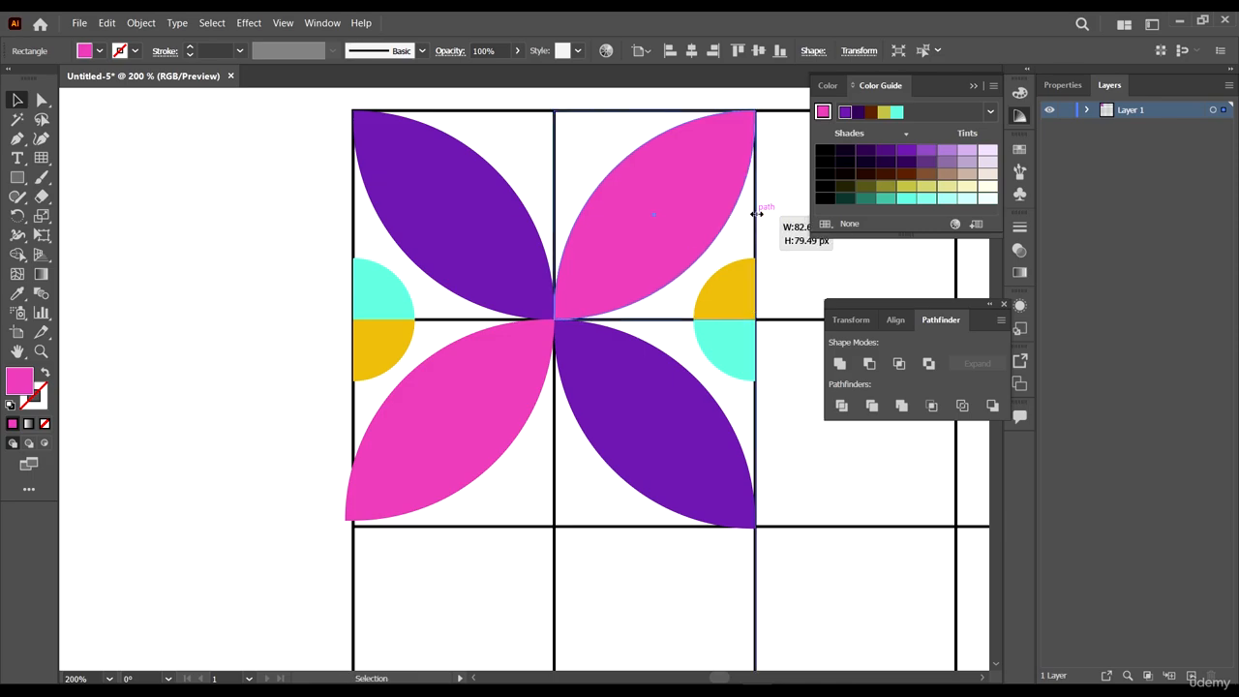
pyautogui.click(780, 235)
# - Copy the second column's pink and purple leaves into the third column and repeat the copy into the fourth and fifth columns
pyautogui.scroll(-2, 609, 343)
pyautogui.scroll(3, 595, 335)
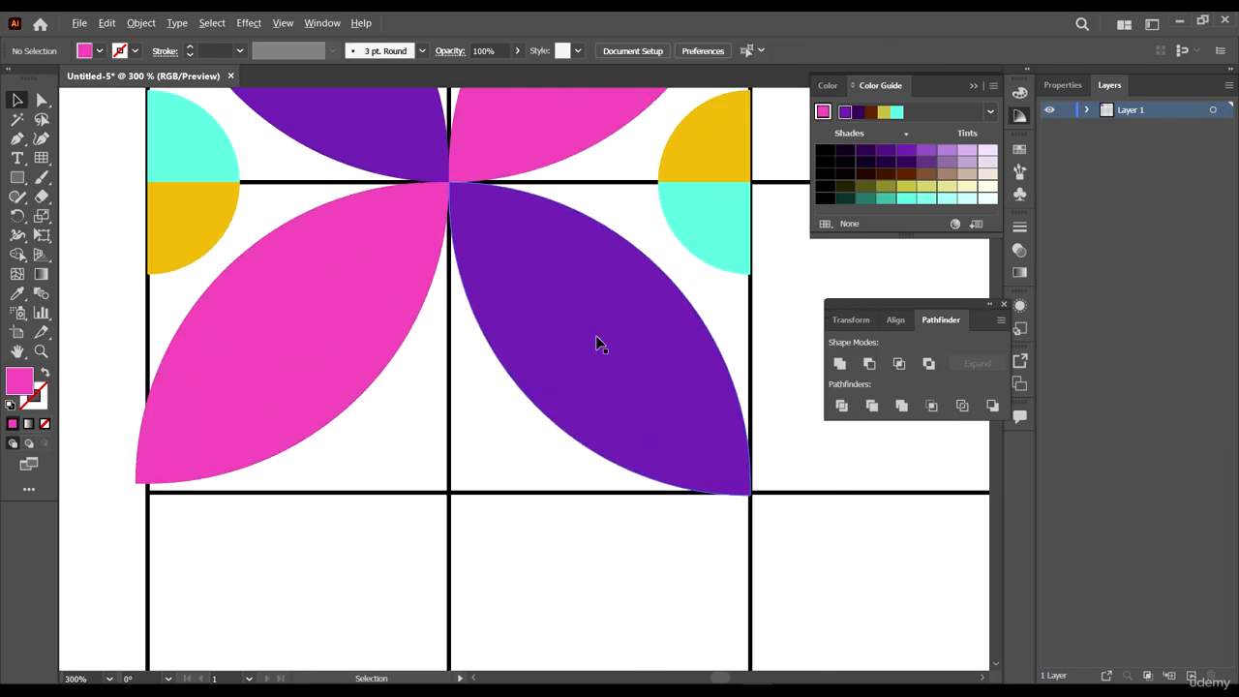
pyautogui.scroll(-4, 595, 339)
pyautogui.moveTo(691, 414); pyautogui.dragTo(548, 351)
pyautogui.scroll(3, 482, 254)
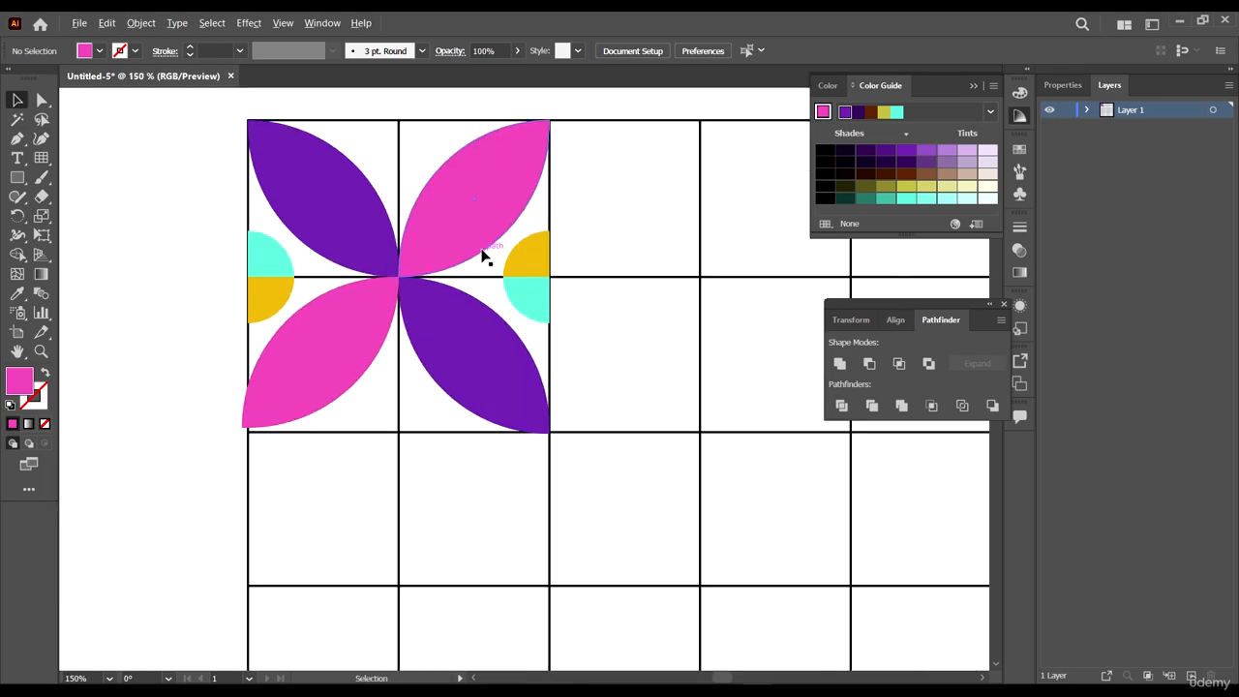
pyautogui.click(484, 240)
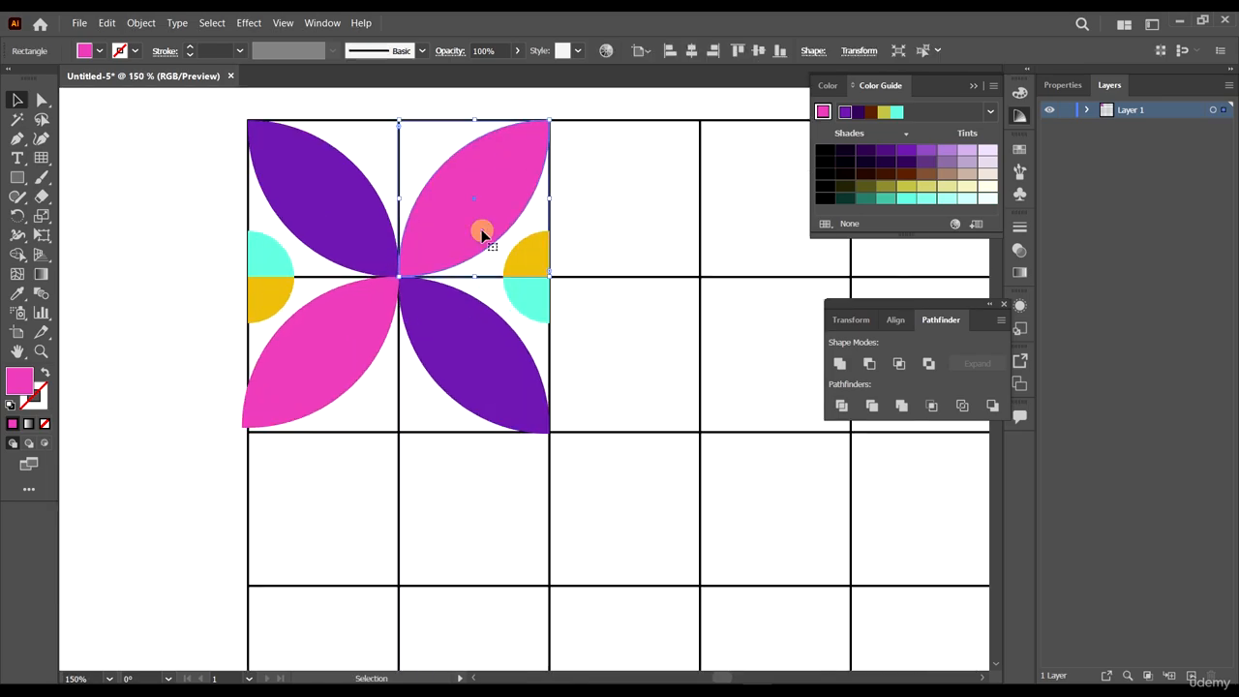
pyautogui.keyDown('shift'); pyautogui.click(455, 344); pyautogui.keyUp('shift')
pyautogui.scroll(-1, 419, 310)
pyautogui.moveTo(430, 321); pyautogui.dragTo(530, 343)
pyautogui.hscroll(2, 462, 332)
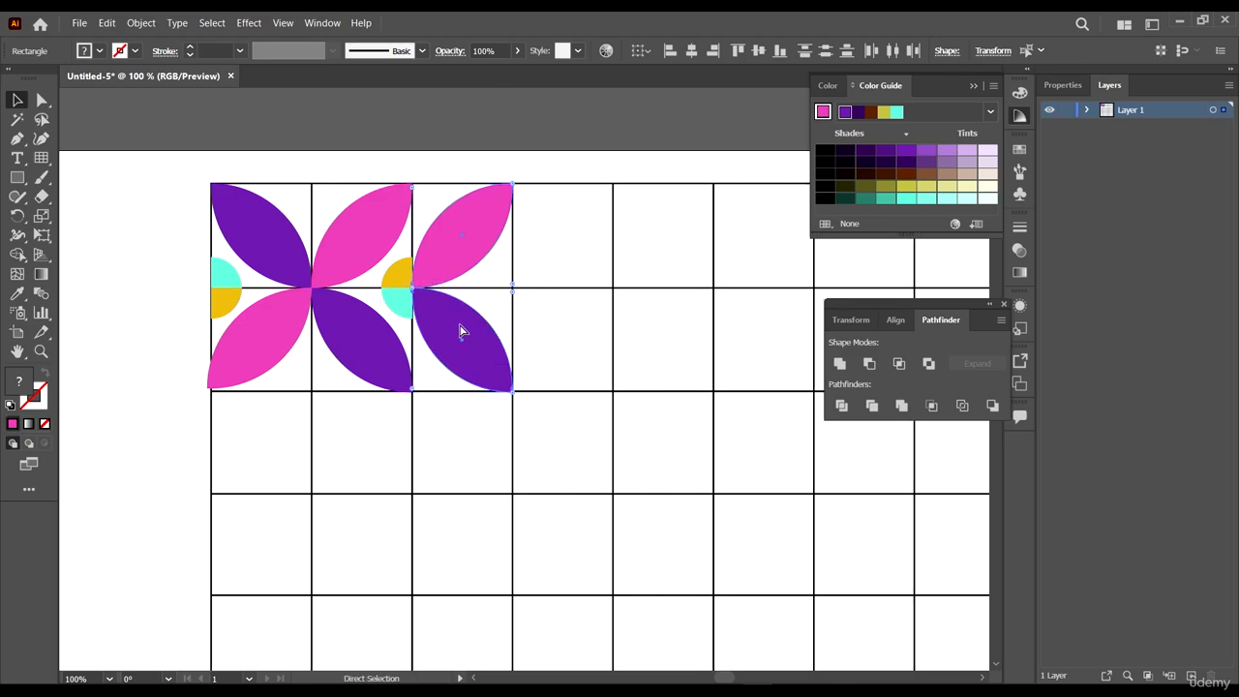
pyautogui.hotkey('ctrl', 'd')
pyautogui.hotkey('ctrl', 'd')
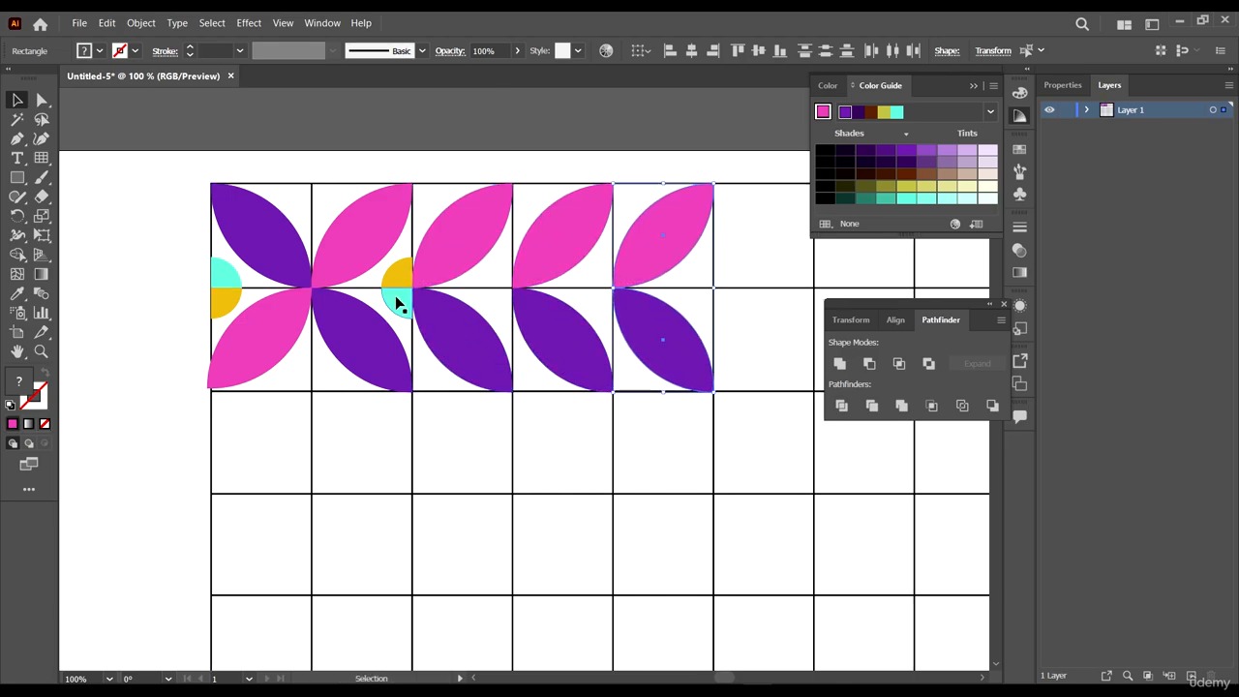
# - Move the fifth column's pink and purple leaves to the ninth column
pyautogui.hotkey('ctrl', '-')
pyautogui.hscroll(-1, 422, 327)
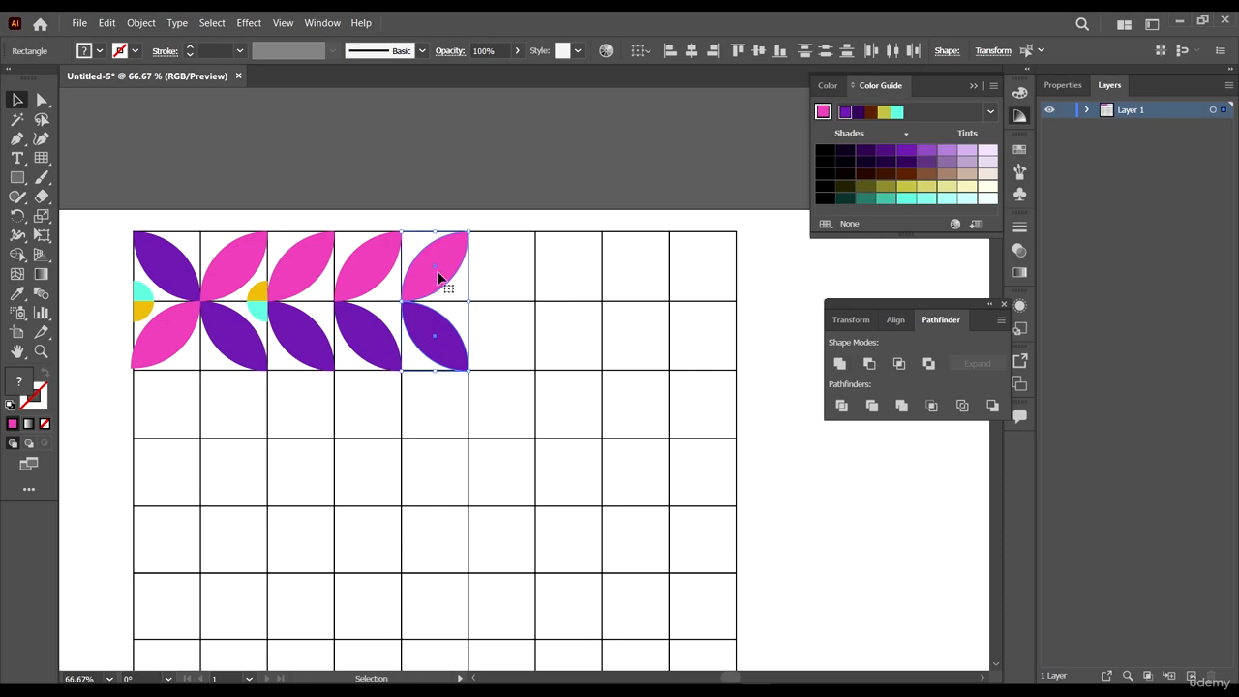
pyautogui.moveTo(437, 278); pyautogui.dragTo(695, 329)
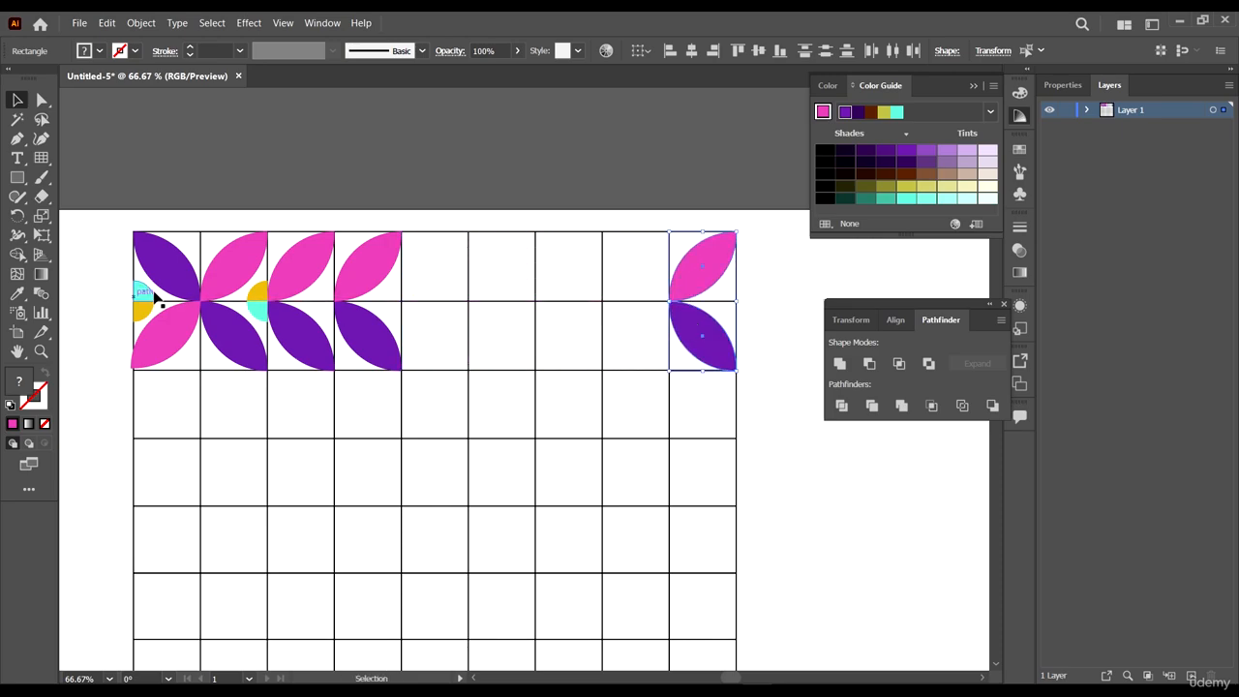
# - Copy the first column's purple and pink leaves into the eighth column, beside the ninth column's pair
pyautogui.click(160, 326)
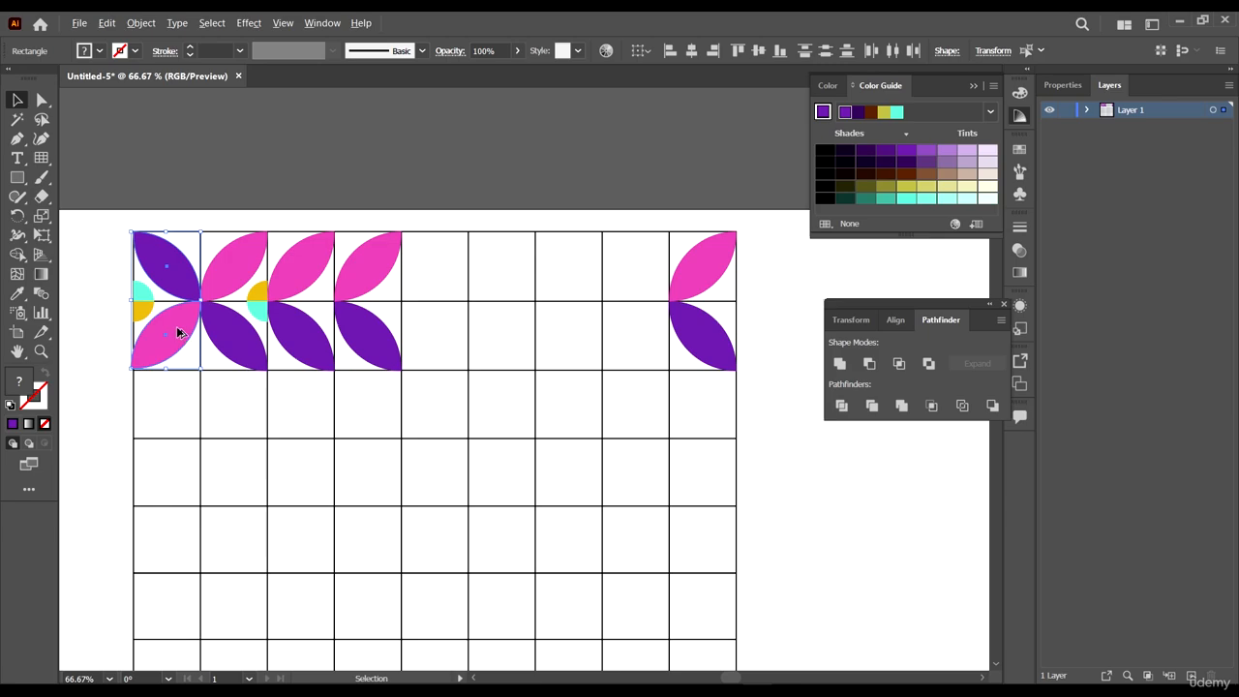
pyautogui.moveTo(178, 332); pyautogui.dragTo(648, 389)
pyautogui.click(811, 491)
# - Resize the eighth column's pink leaf so its bottom and left edges meet the cell's grid lines
pyautogui.scroll(1, 648, 353)
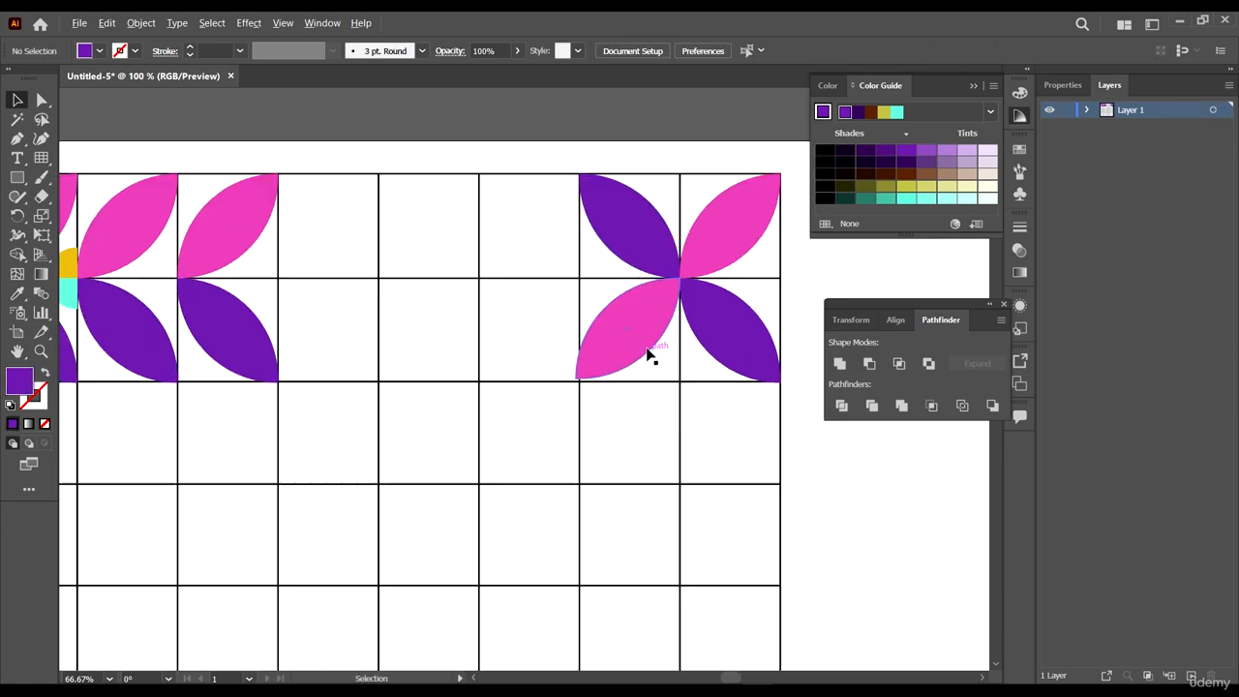
pyautogui.scroll(1, 645, 332)
pyautogui.click(644, 330)
pyautogui.scroll(3, 556, 467)
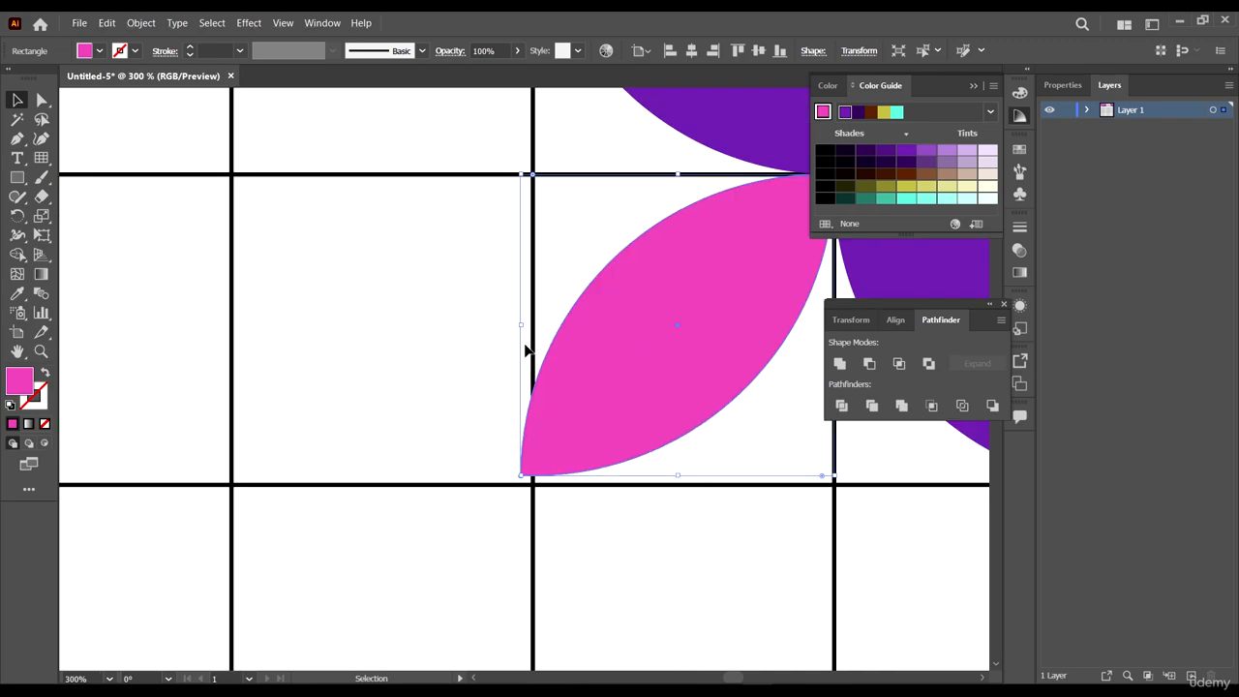
pyautogui.moveTo(520, 327); pyautogui.dragTo(524, 326)
pyautogui.moveTo(679, 475); pyautogui.dragTo(684, 484)
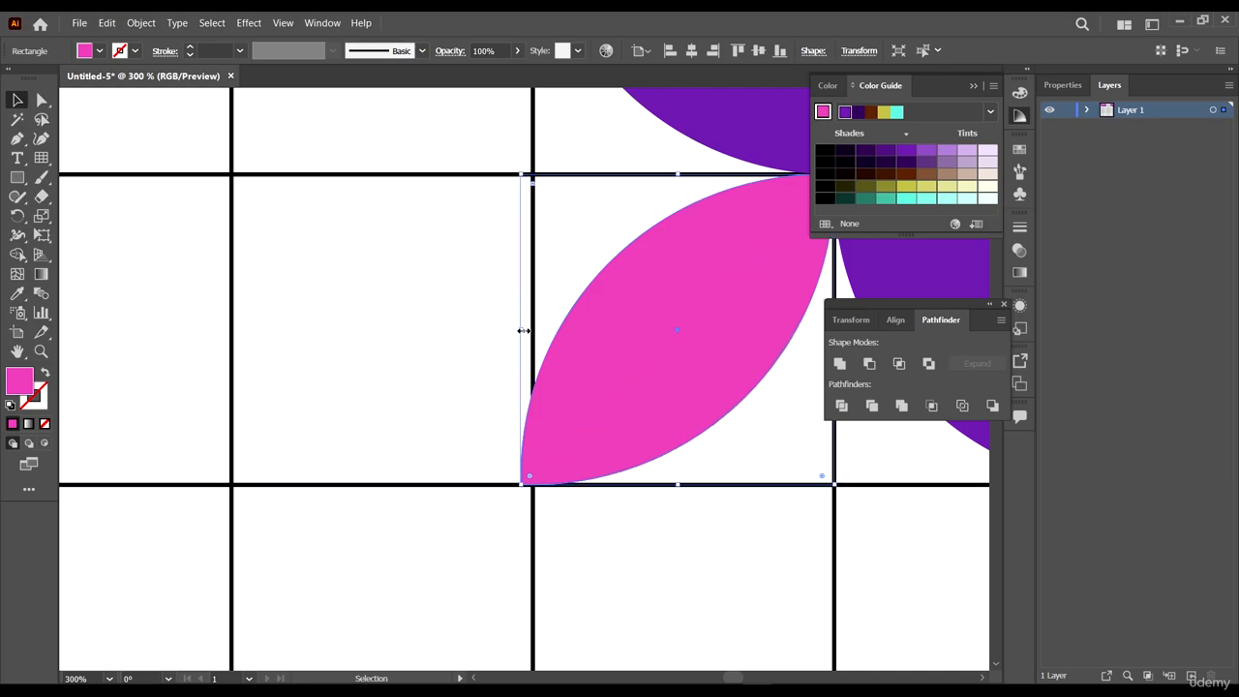
pyautogui.moveTo(523, 330)
pyautogui.mouseDown()
pyautogui.moveTo(553, 333)
pyautogui.moveTo(539, 331)
pyautogui.mouseUp()
pyautogui.moveTo(744, 368); pyautogui.dragTo(588, 390)
# - Copy the eighth column's purple and pink leaves into the seventh column and repeat the copy into the sixth and fifth columns
pyautogui.hotkey('ctrl', '-')
pyautogui.hotkey('ctrl', '-')
pyautogui.hotkey('ctrl', '-')
pyautogui.hotkey('ctrl', '-')
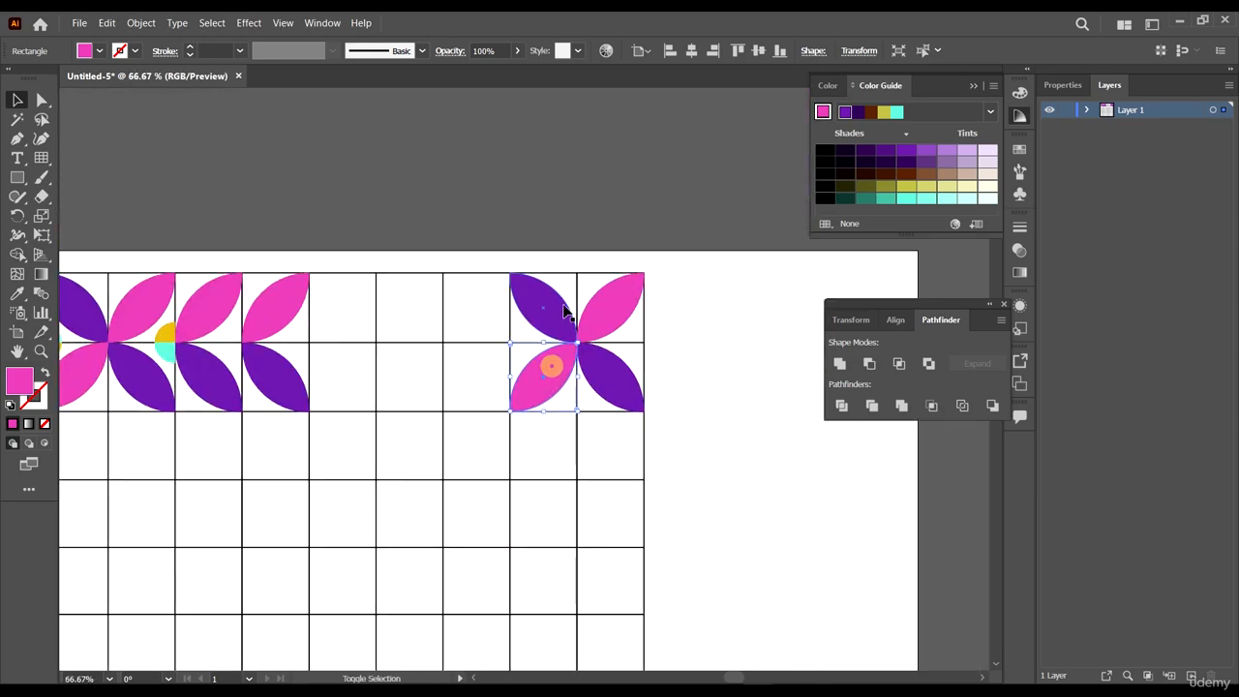
pyautogui.keyDown('shift'); pyautogui.click(559, 308); pyautogui.keyUp('shift')
pyautogui.hotkey('ctrl', '+')
pyautogui.hotkey('ctrl', '+')
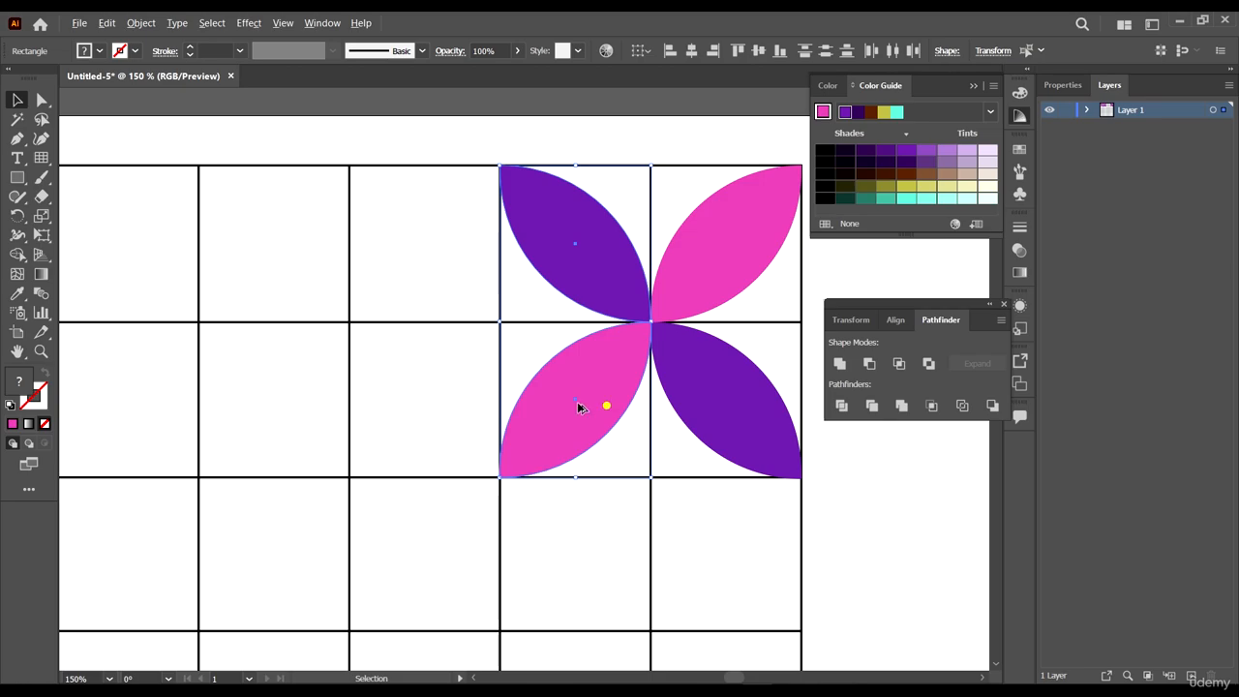
pyautogui.moveTo(578, 407); pyautogui.dragTo(458, 403)
pyautogui.hotkey('ctrl', 'd')
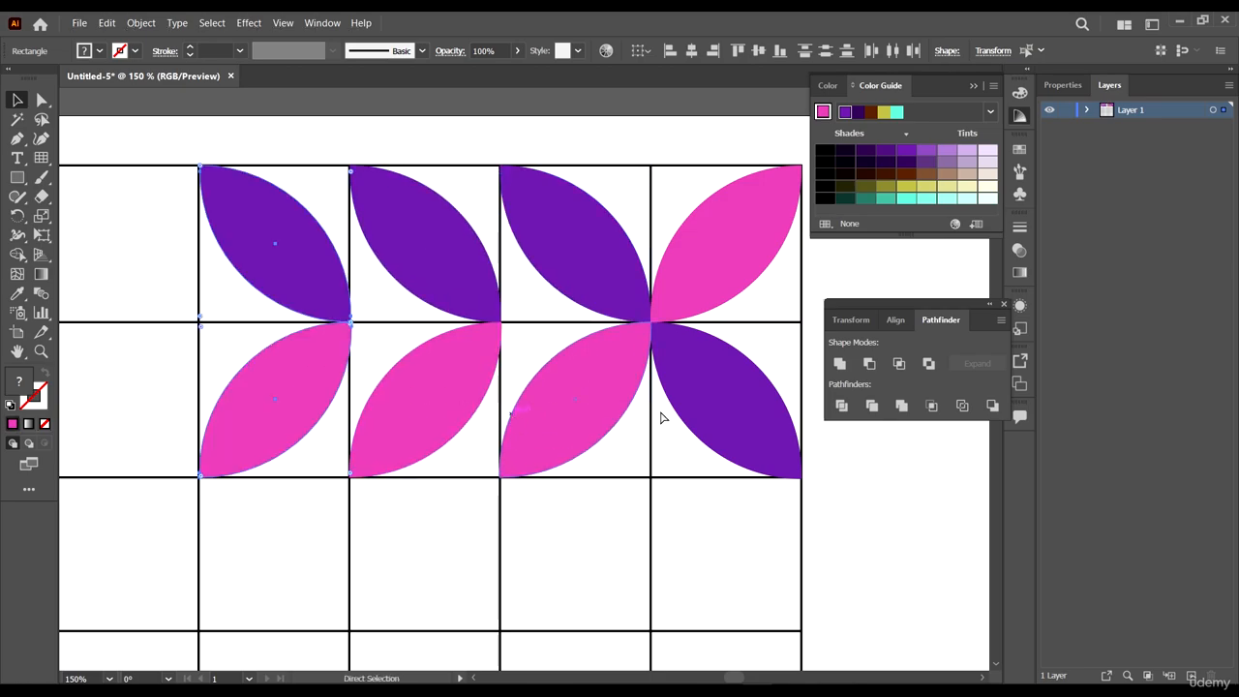
pyautogui.hotkey('ctrl', 'd')
pyautogui.scroll(-3, 546, 401)
pyautogui.click(723, 536)
# - Copy the second column's yellow and turquoise quarter circles to the ninth column's right edge, centred on the row line
pyautogui.moveTo(612, 461); pyautogui.dragTo(715, 415)
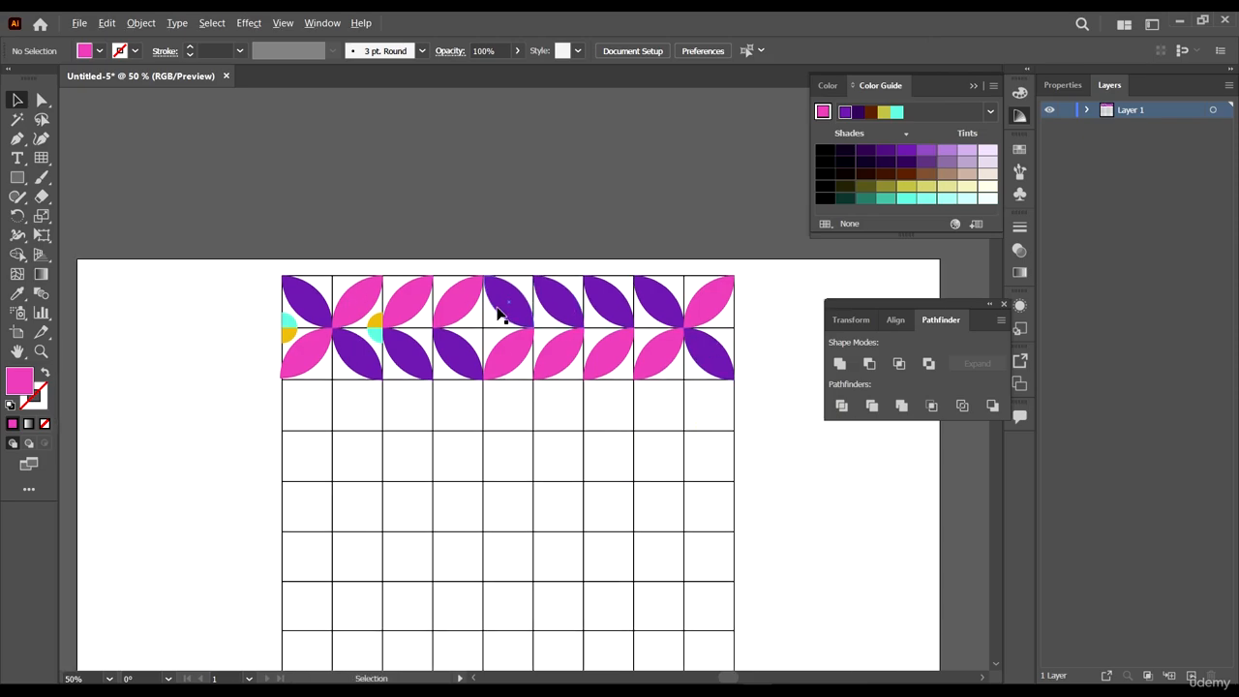
pyautogui.scroll(2, 500, 314)
pyautogui.hscroll(-2, 88, 331)
pyautogui.scroll(-1, 88, 331)
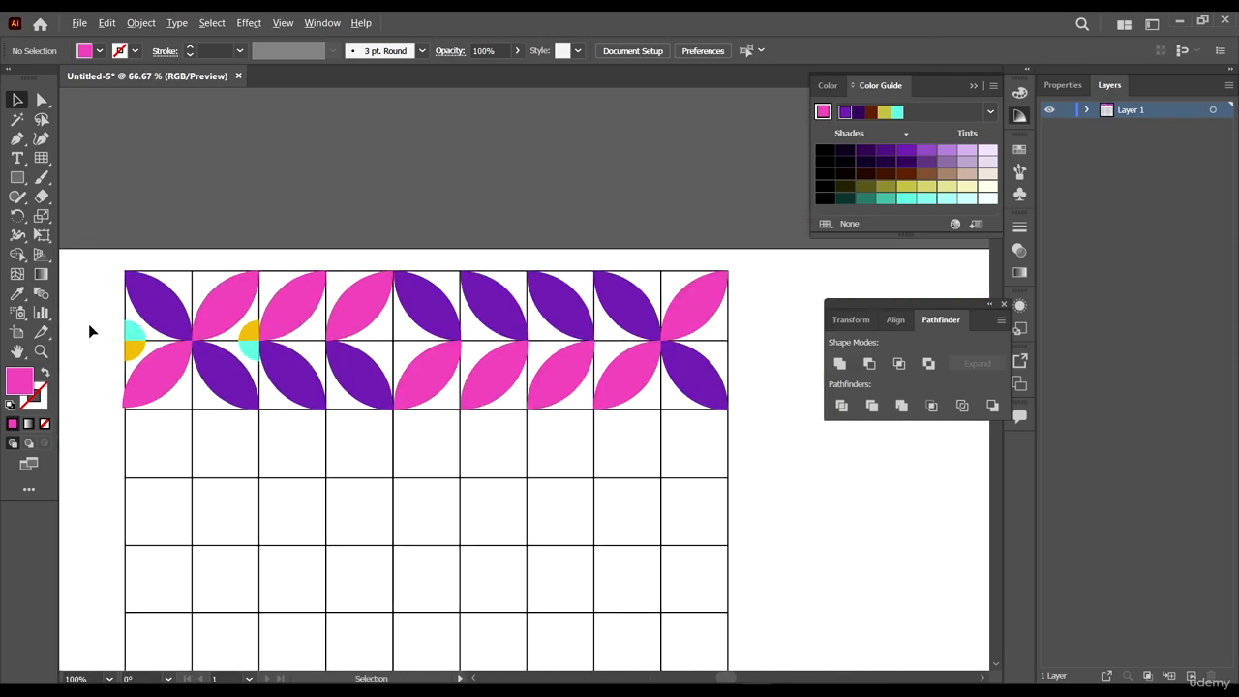
pyautogui.click(247, 332)
pyautogui.moveTo(256, 360); pyautogui.dragTo(723, 411)
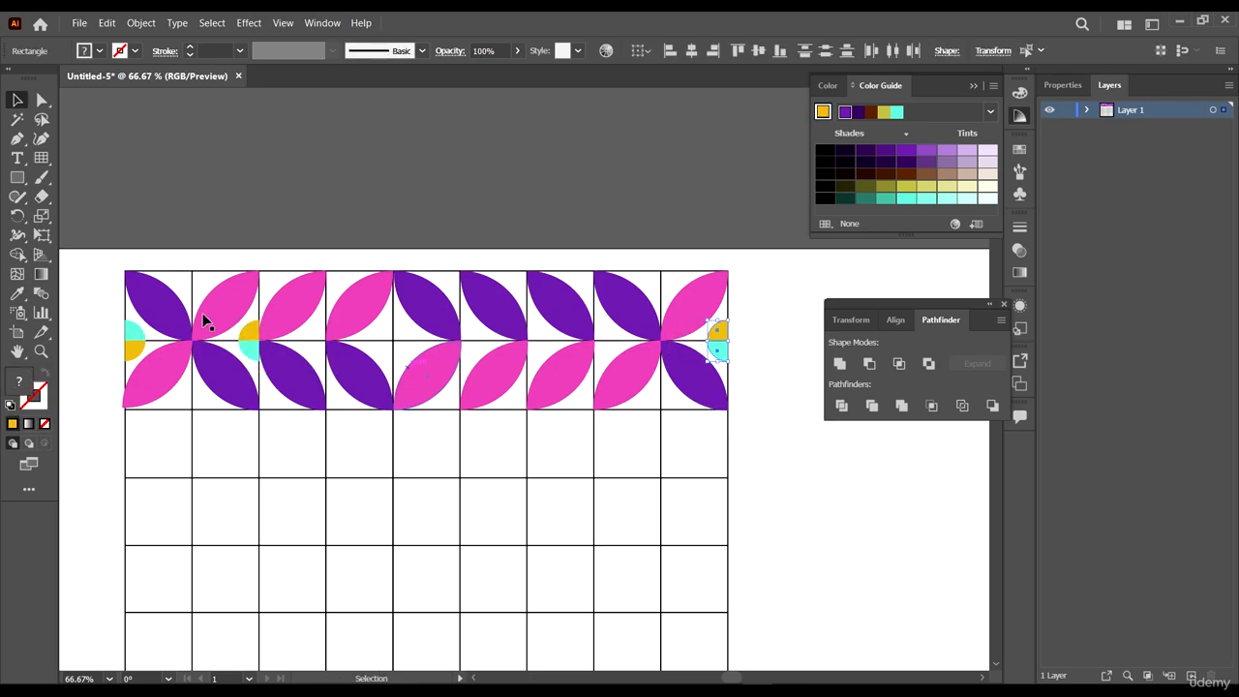
# - Copy the first column's turquoise and yellow quarter circles to the eighth column's left edge, centred on the row line
pyautogui.scroll(-1, 309, 339)
pyautogui.click(136, 322)
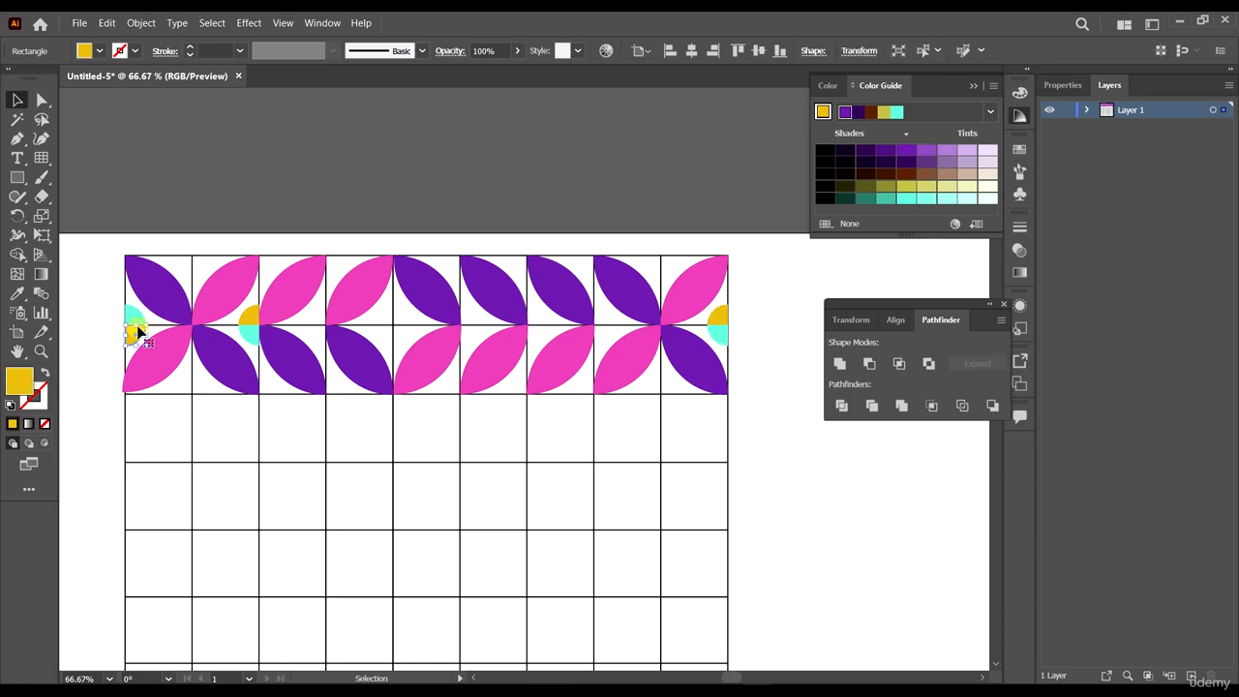
pyautogui.moveTo(134, 313); pyautogui.dragTo(604, 361)
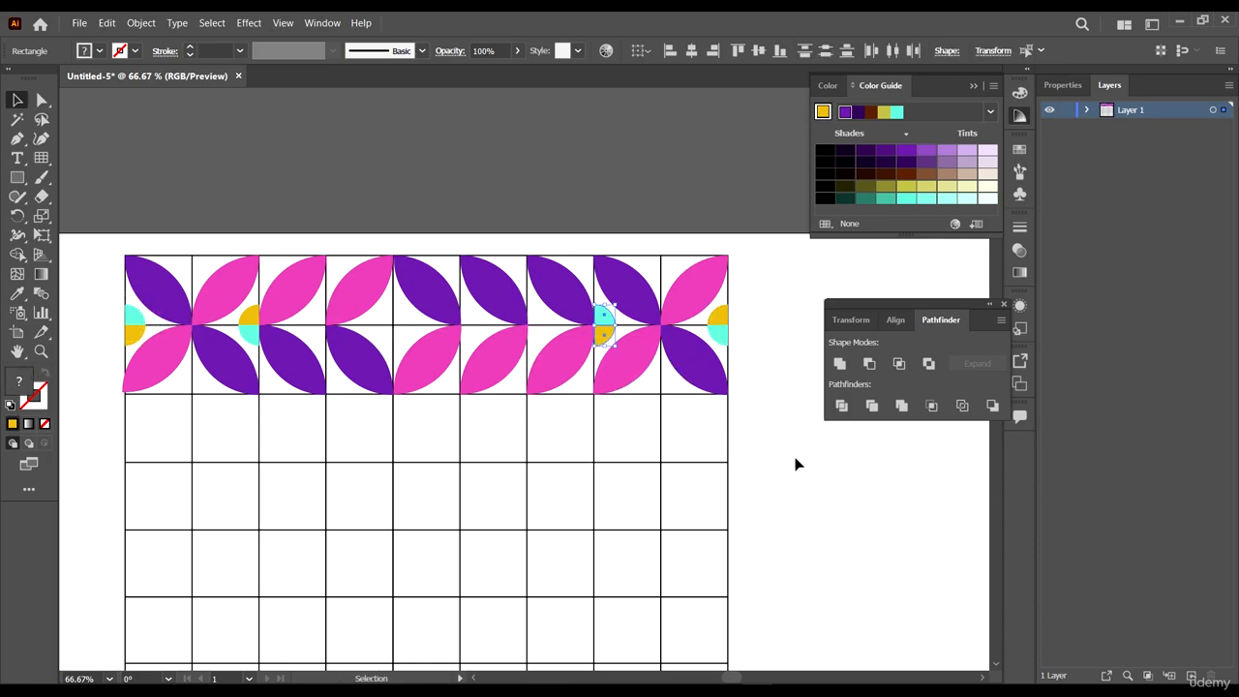
# - Copy the eighth column's turquoise and yellow quarter circles to the seventh column's left edge and repeat the copy for the sixth column
pyautogui.scroll(4, 588, 316)
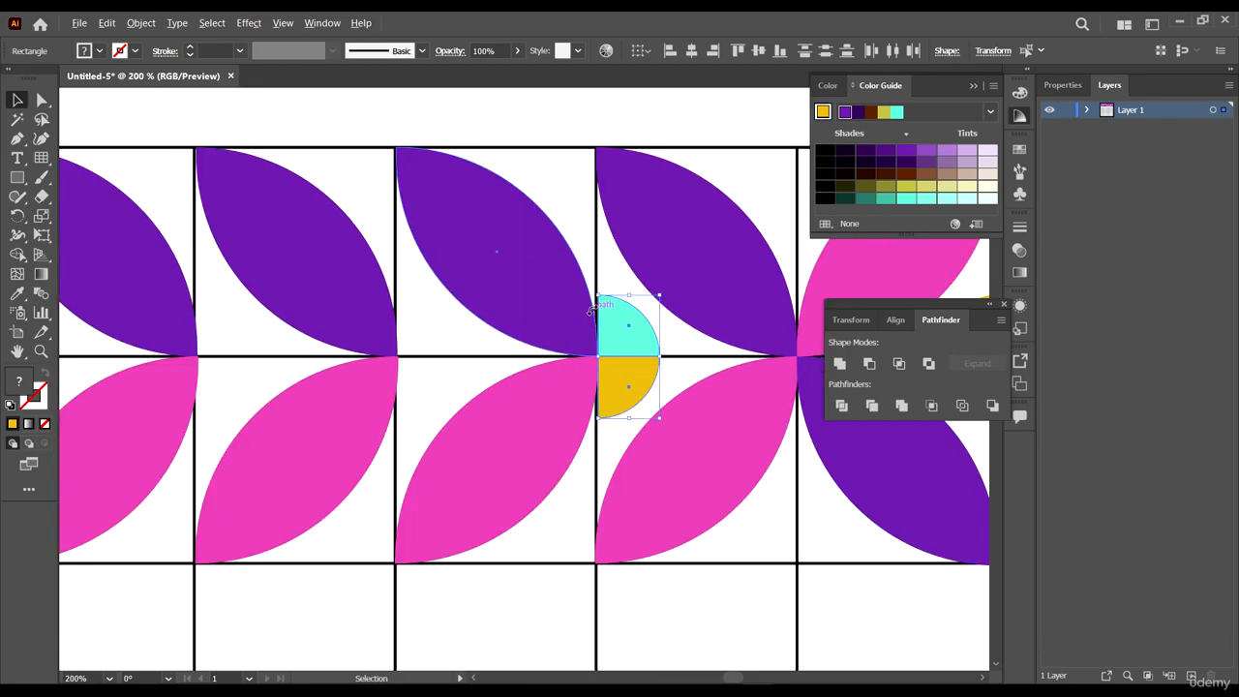
pyautogui.moveTo(642, 401); pyautogui.dragTo(338, 404)
pyautogui.hotkey('ctrl', '1')
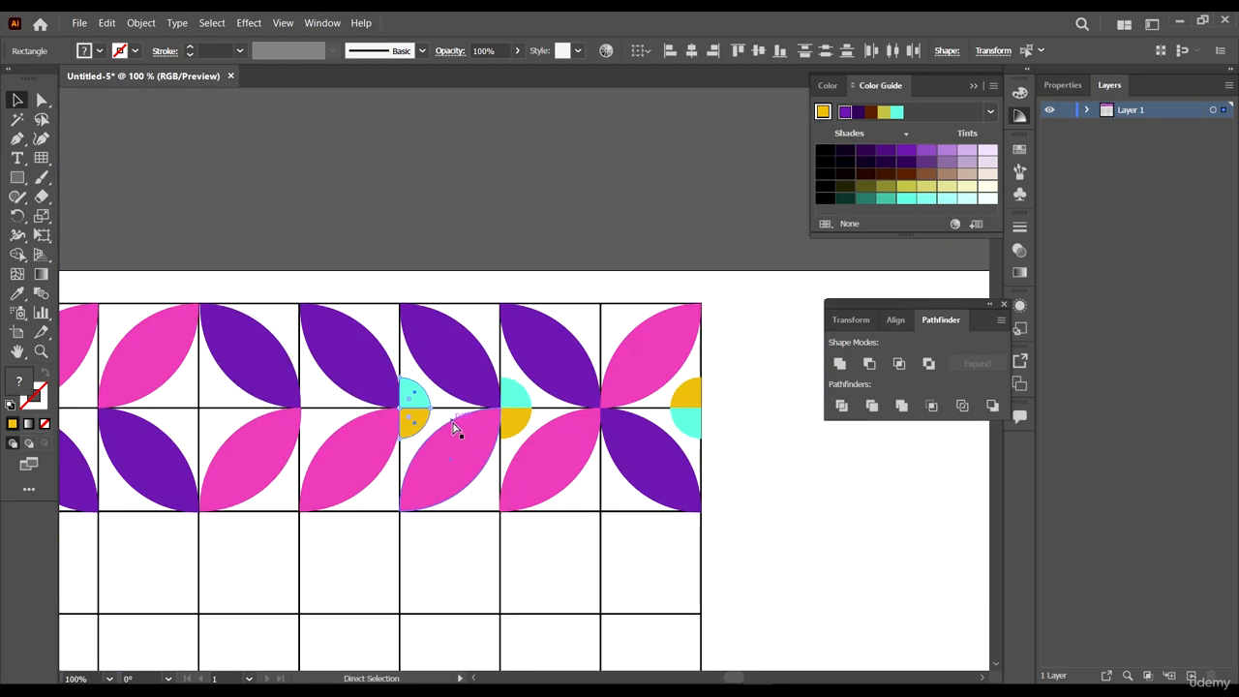
pyautogui.hotkey('ctrl', 'd')
pyautogui.click(802, 493)
pyautogui.scroll(-2, 803, 494)
pyautogui.scroll(2, 803, 494)
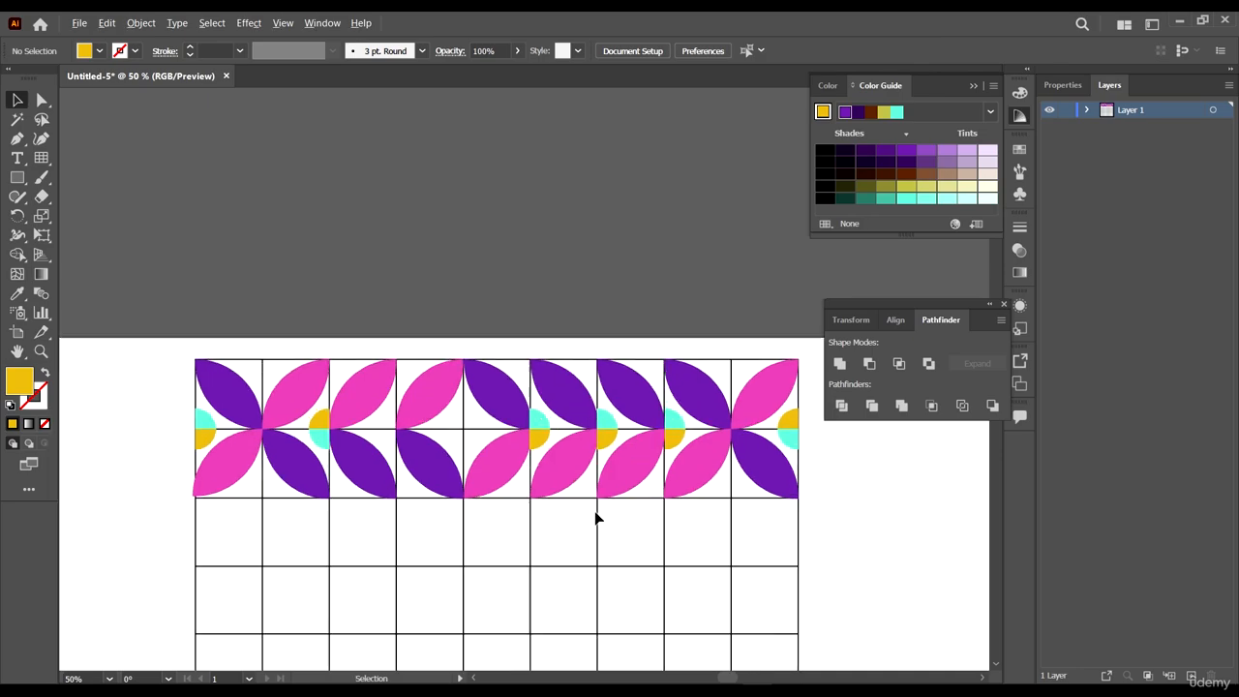
# - Copy the second column's yellow and turquoise quarter circles to the third column's right edge, centred on the row line
pyautogui.moveTo(185, 374); pyautogui.dragTo(390, 417)
pyautogui.scroll(2, 186, 409)
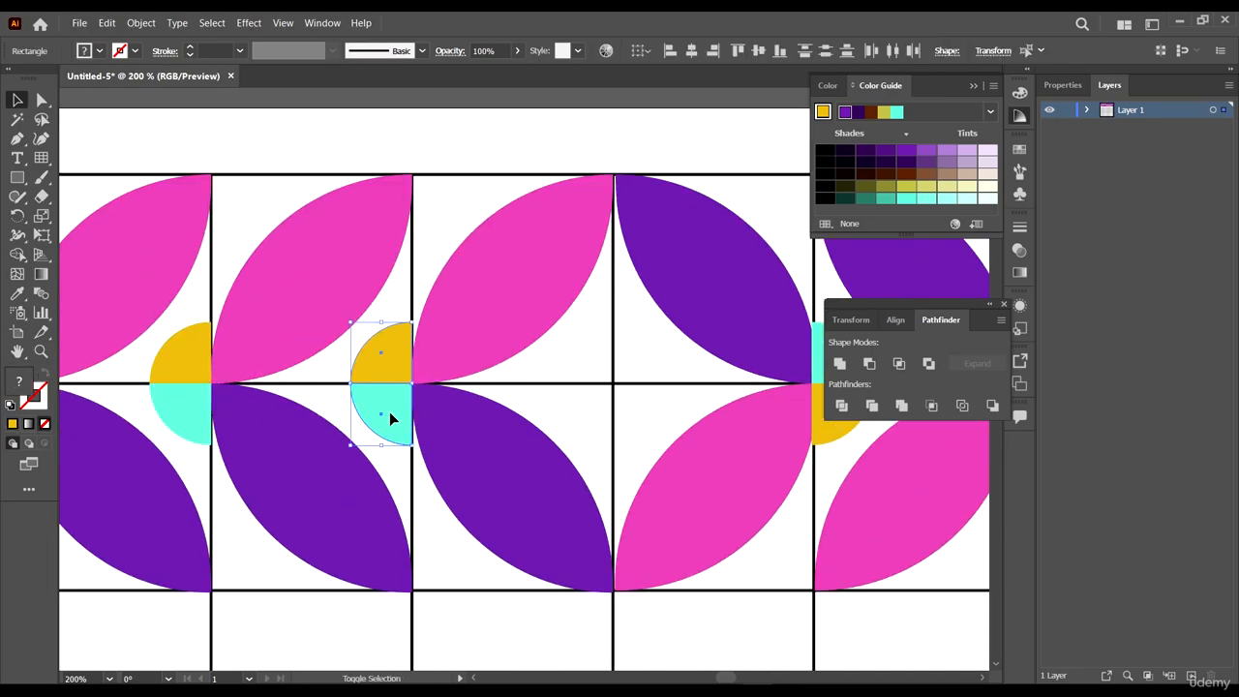
pyautogui.scroll(-2, 470, 420)
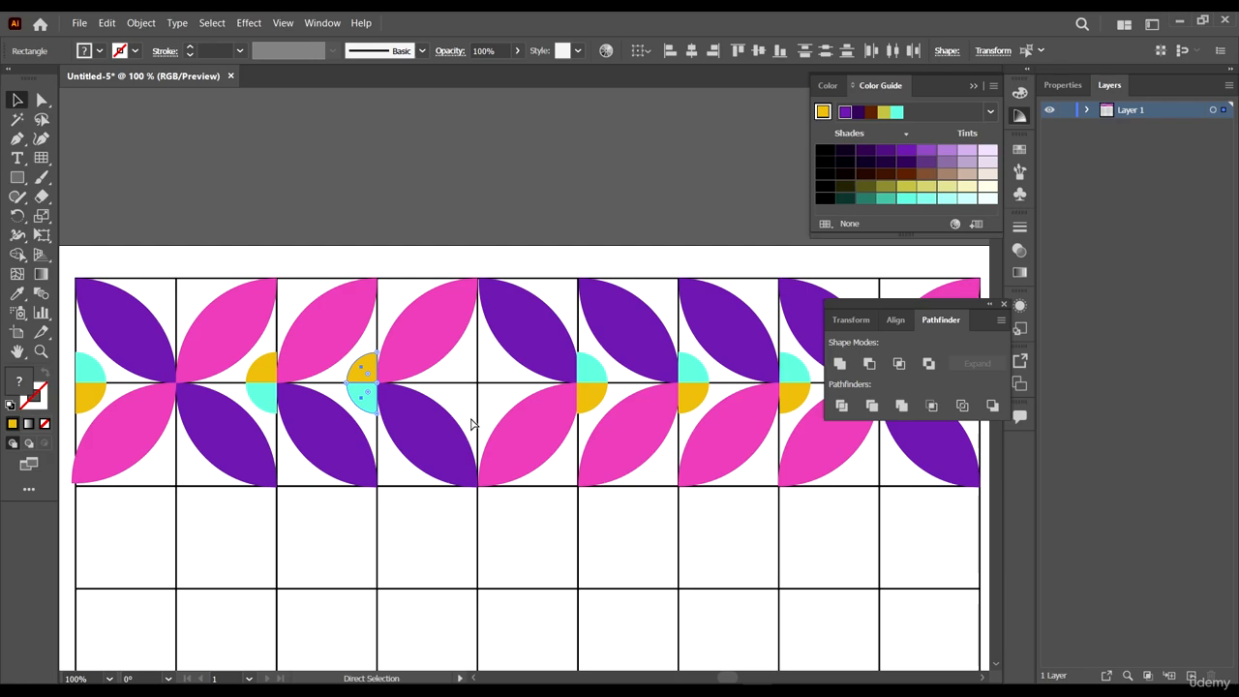
# - Try repeating the quarter-circle copy at the fourth column's right edge
pyautogui.hotkey('ctrl', 'd')
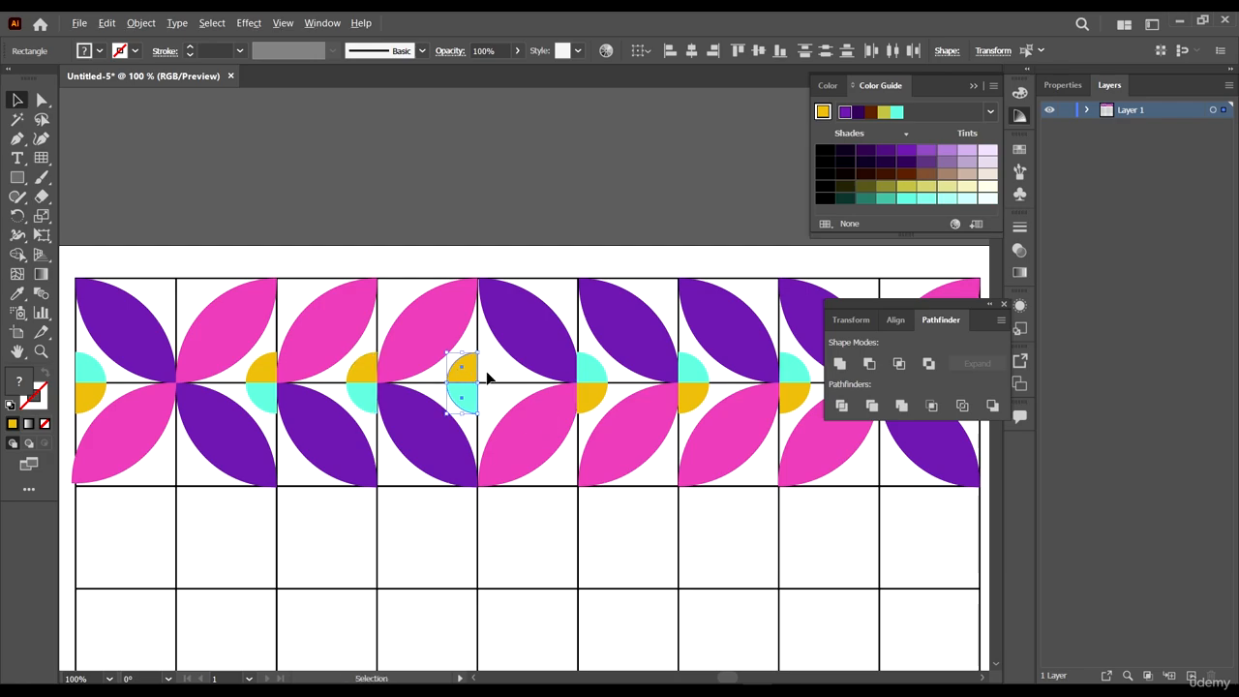
pyautogui.scroll(-2, 487, 379)
pyautogui.scroll(-2, 580, 406)
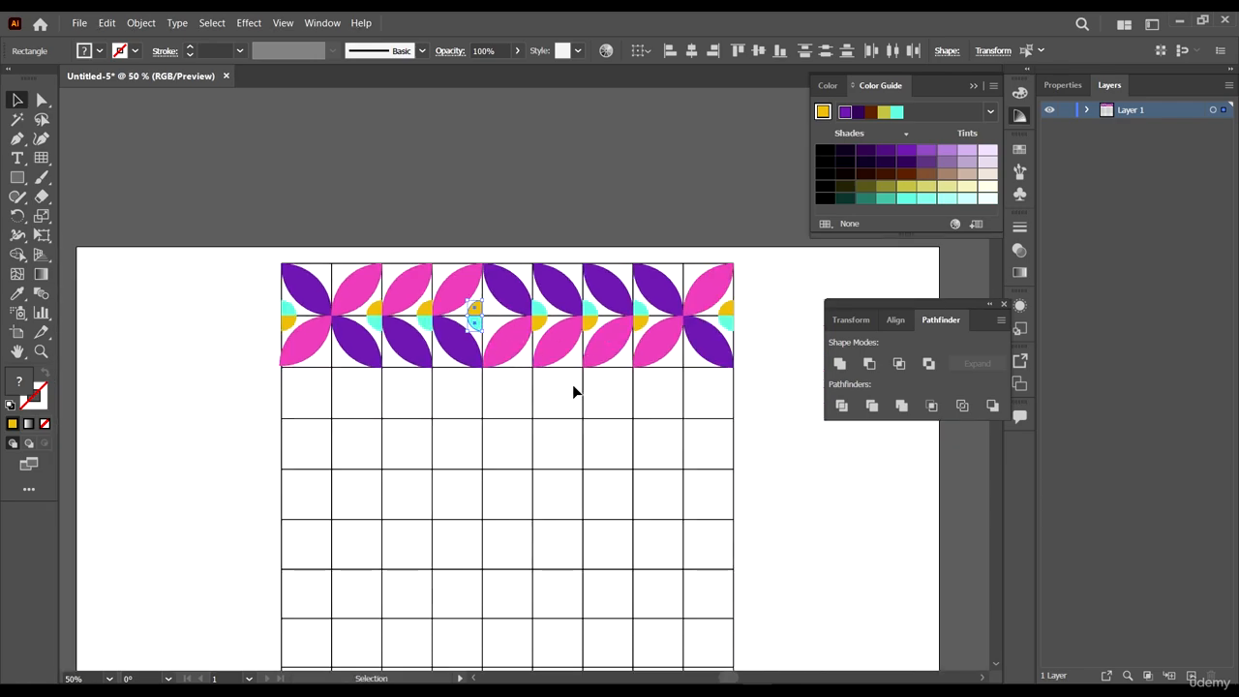
pyautogui.click(907, 506)
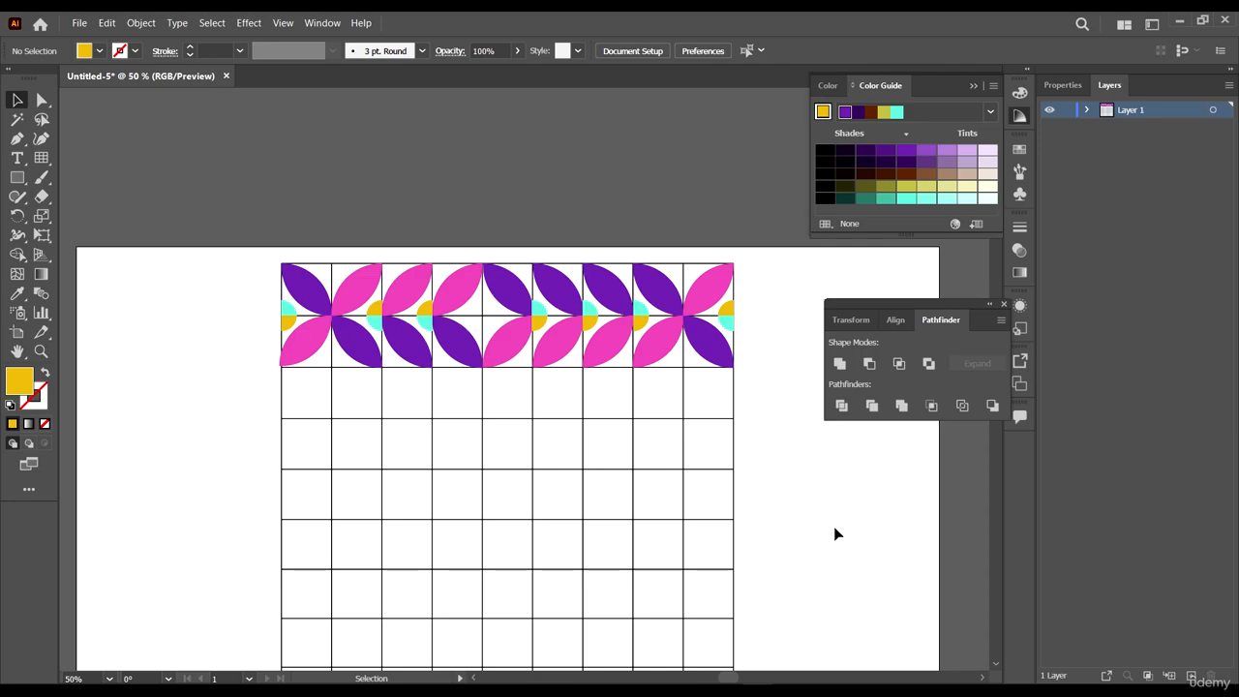
# - Copy the whole grid with the fourth to sixth columns' leaves and one quarter-circle pair onto the empty pasteboard beside the artboard
pyautogui.scroll(3, 434, 283)
pyautogui.hscroll(1, 597, 357)
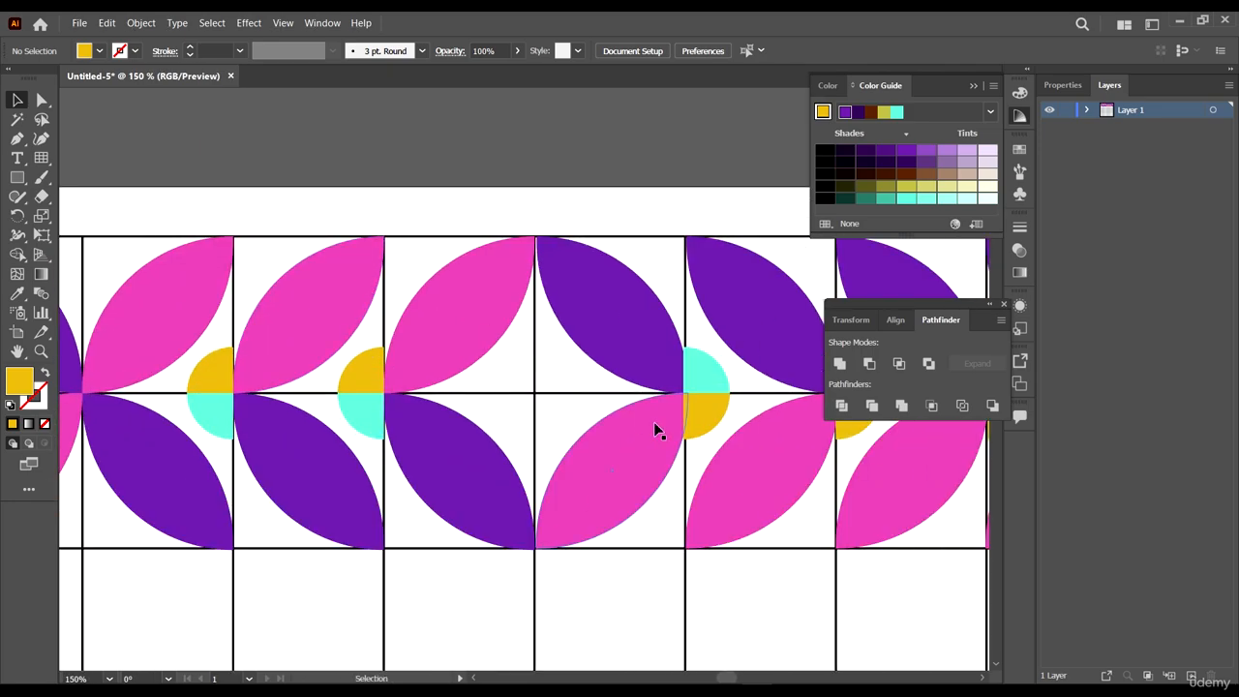
pyautogui.scroll(-3, 587, 387)
pyautogui.scroll(-2, 749, 516)
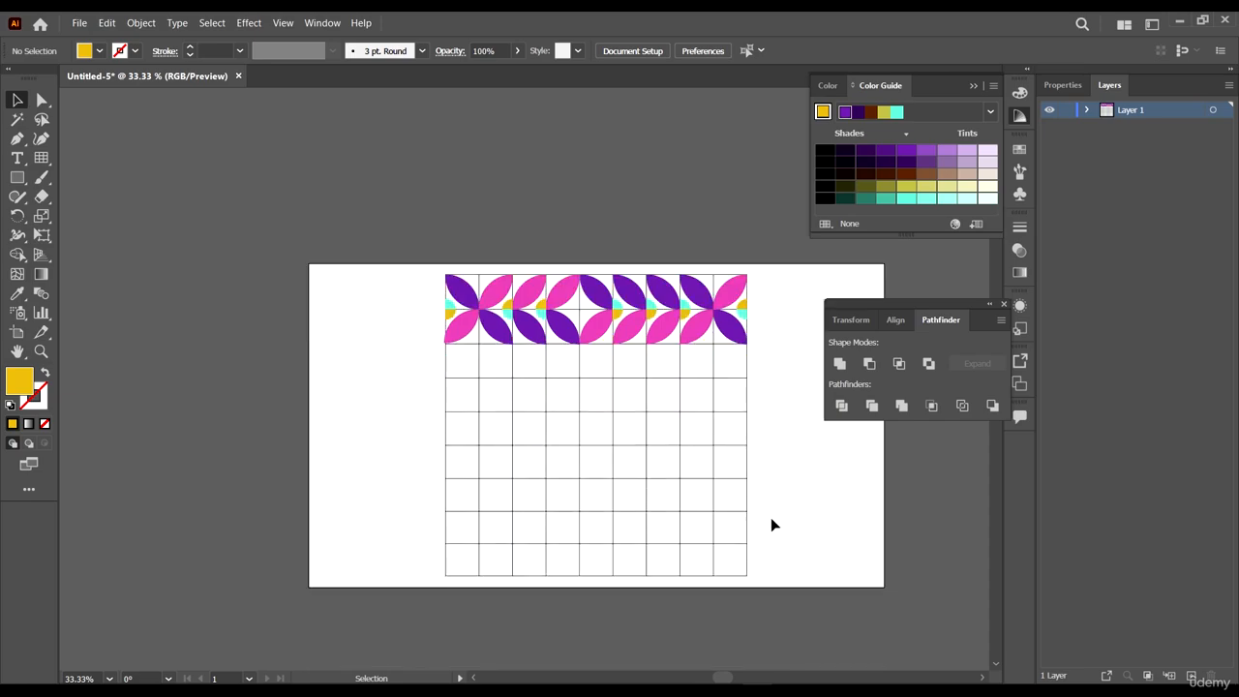
pyautogui.hotkey('ctrl', 'a')
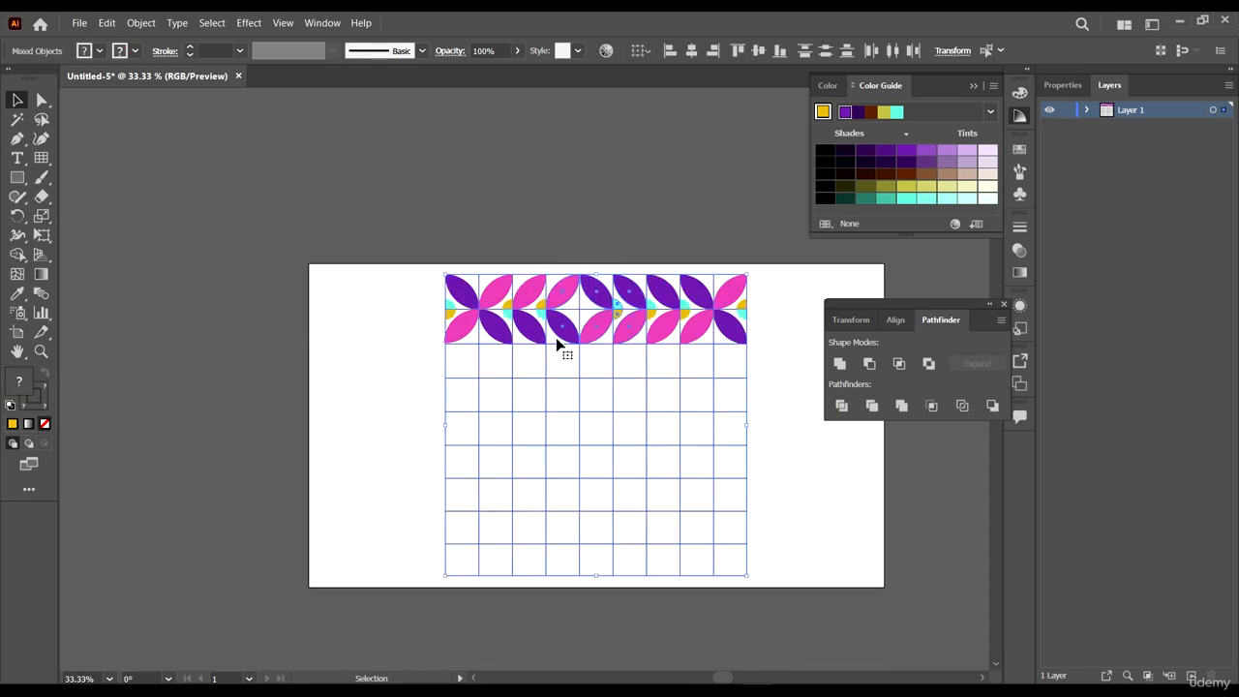
pyautogui.scroll(-3, 538, 303)
pyautogui.moveTo(525, 301); pyautogui.dragTo(710, 291)
pyautogui.click(813, 477)
pyautogui.scroll(4, 765, 293)
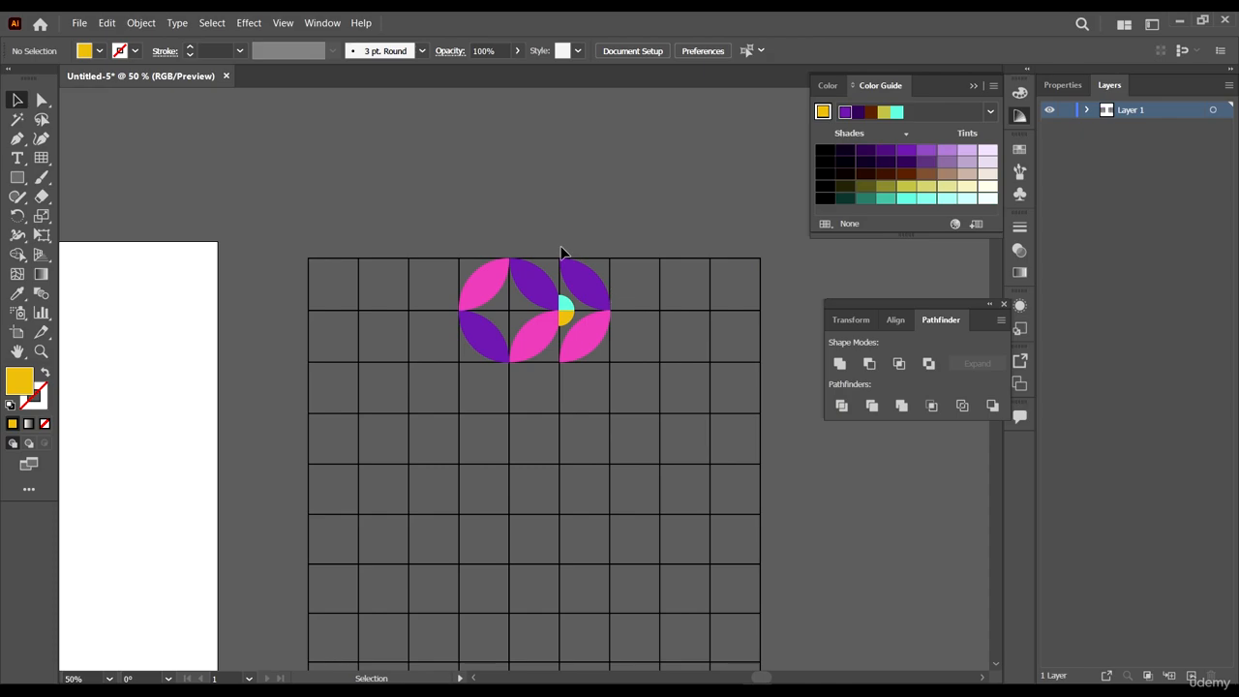
# - Merge the gap between the copied grid's first four leaves into one dark golden-brown four-pointed star with the Shape Builder
pyautogui.moveTo(409, 202); pyautogui.dragTo(775, 459)
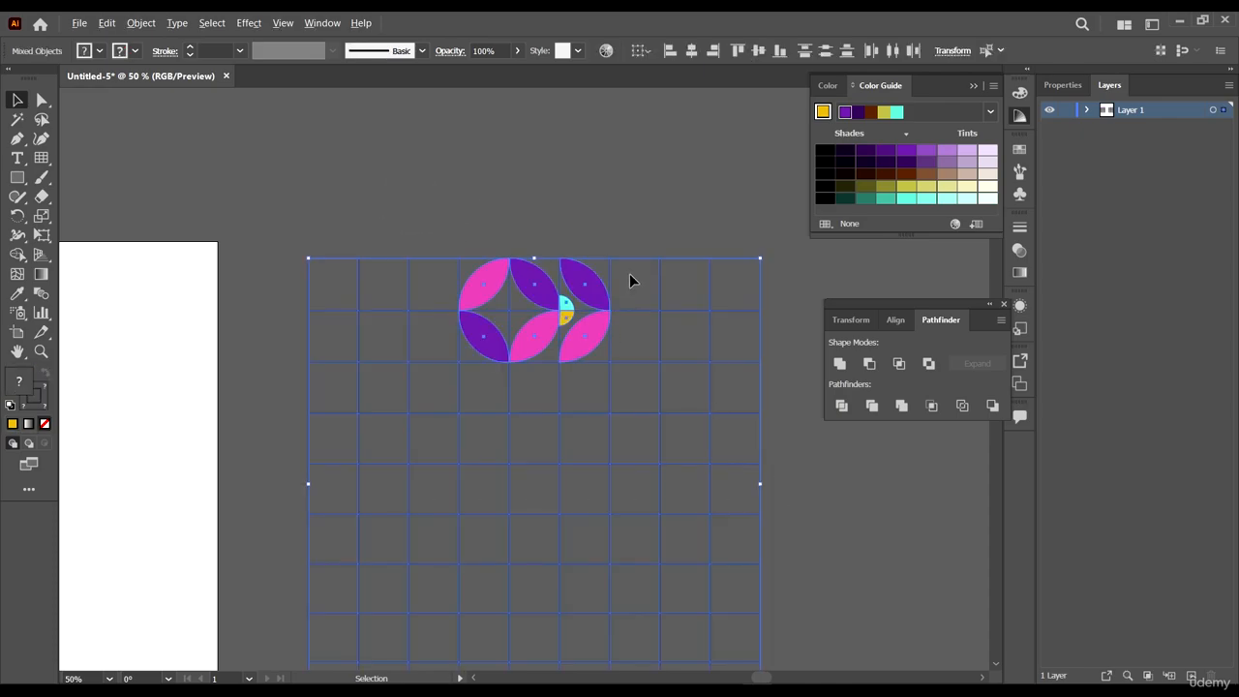
pyautogui.scroll(2, 629, 274)
pyautogui.click(21, 254)
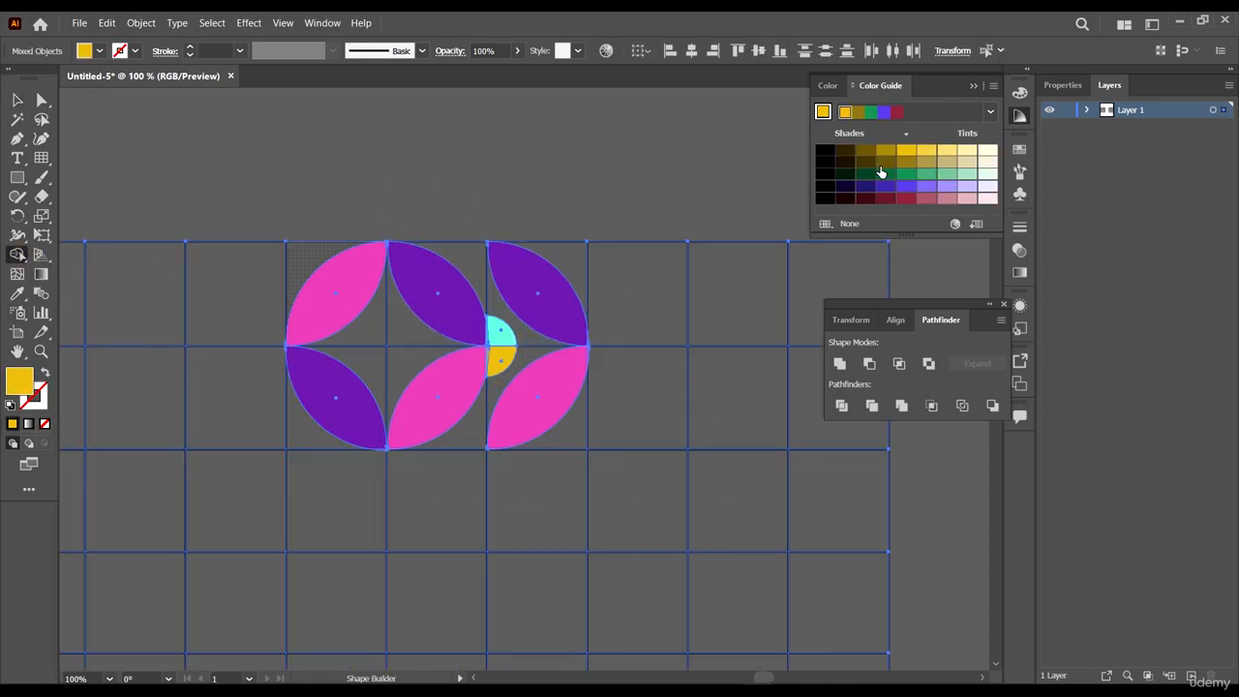
pyautogui.click(885, 162)
pyautogui.moveTo(404, 335)
pyautogui.mouseDown()
pyautogui.moveTo(370, 337)
pyautogui.moveTo(403, 349)
pyautogui.mouseUp()
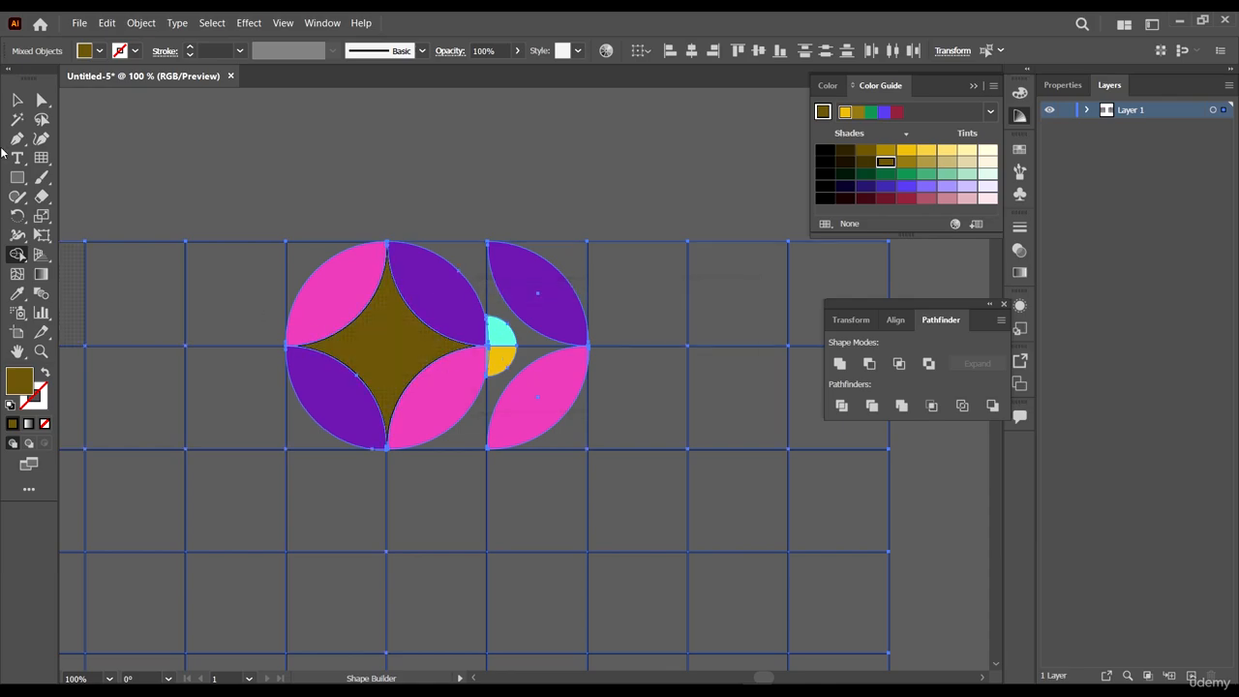
# - Select only the brown star and cut it out of the grid copy
pyautogui.click(42, 99)
pyautogui.click(282, 161)
pyautogui.click(400, 342)
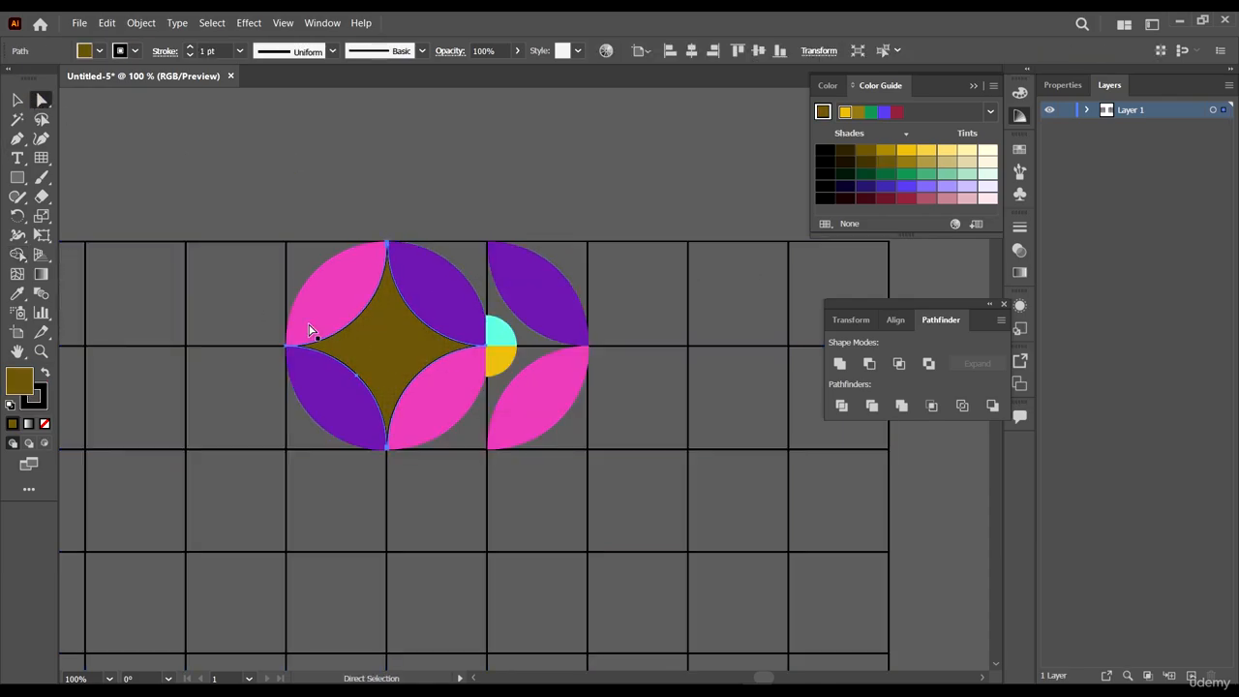
pyautogui.press('ctrl')
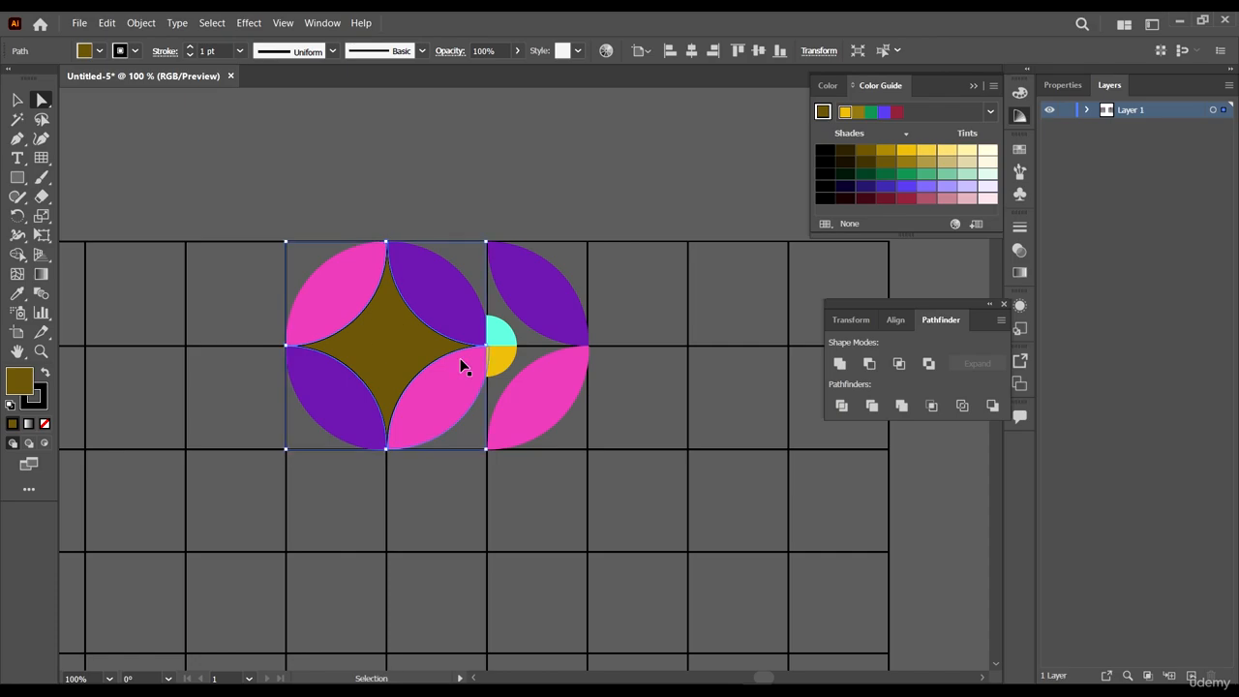
pyautogui.press('Delete')
pyautogui.scroll(-4, 603, 336)
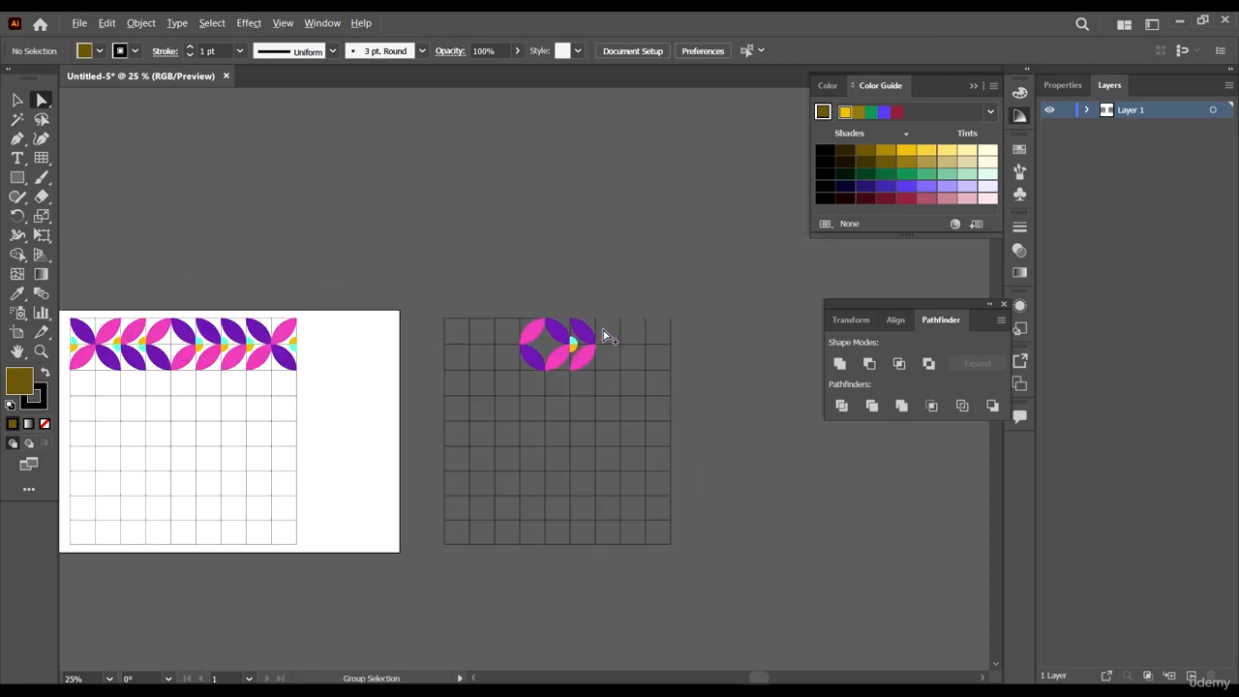
# - Paste the star into the artboard's blank area beside the original grid and delete the leftover grid copy
pyautogui.scroll(-4, 632, 436)
pyautogui.scroll(3, 243, 387)
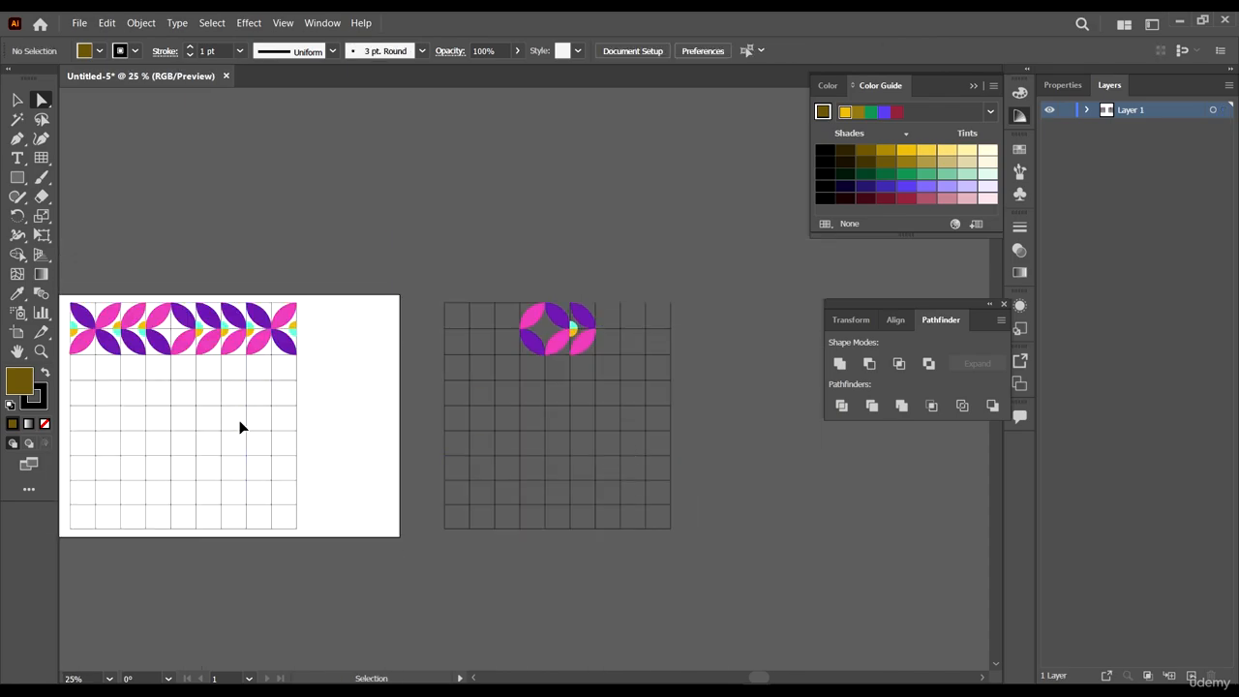
pyautogui.hotkey('ctrl', 'z')
pyautogui.press('v')
pyautogui.moveTo(525, 381); pyautogui.dragTo(364, 381)
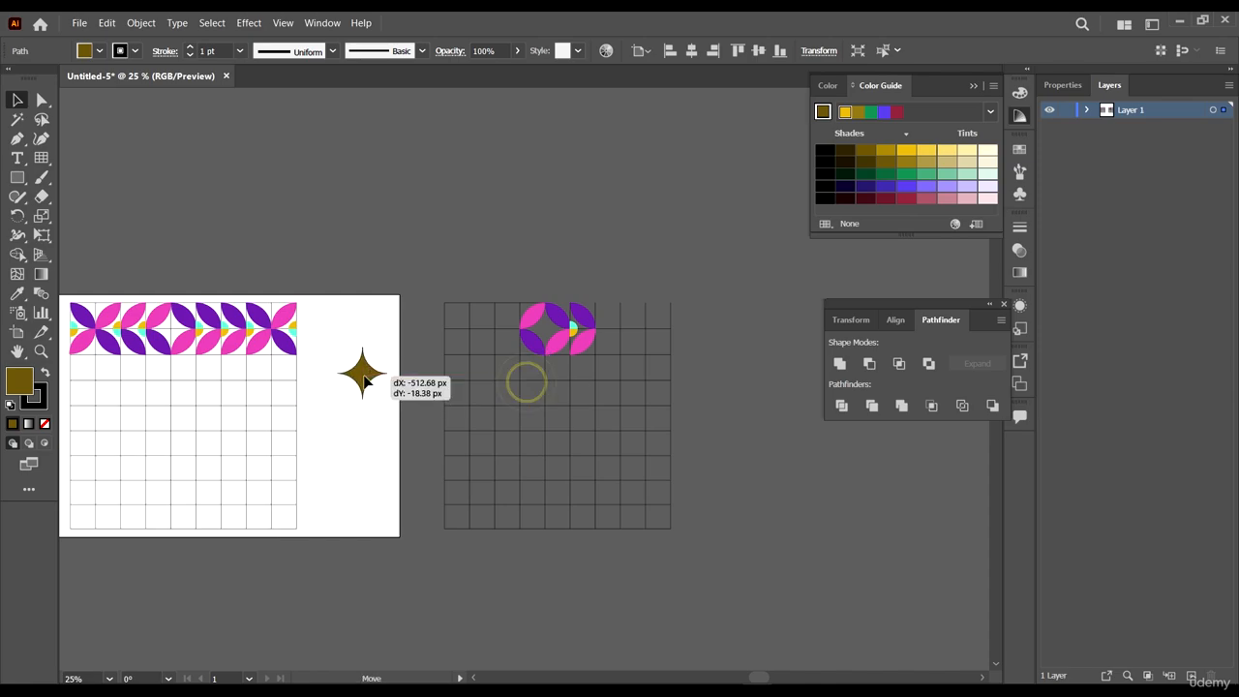
pyautogui.moveTo(488, 234); pyautogui.dragTo(796, 578)
pyautogui.press('Delete')
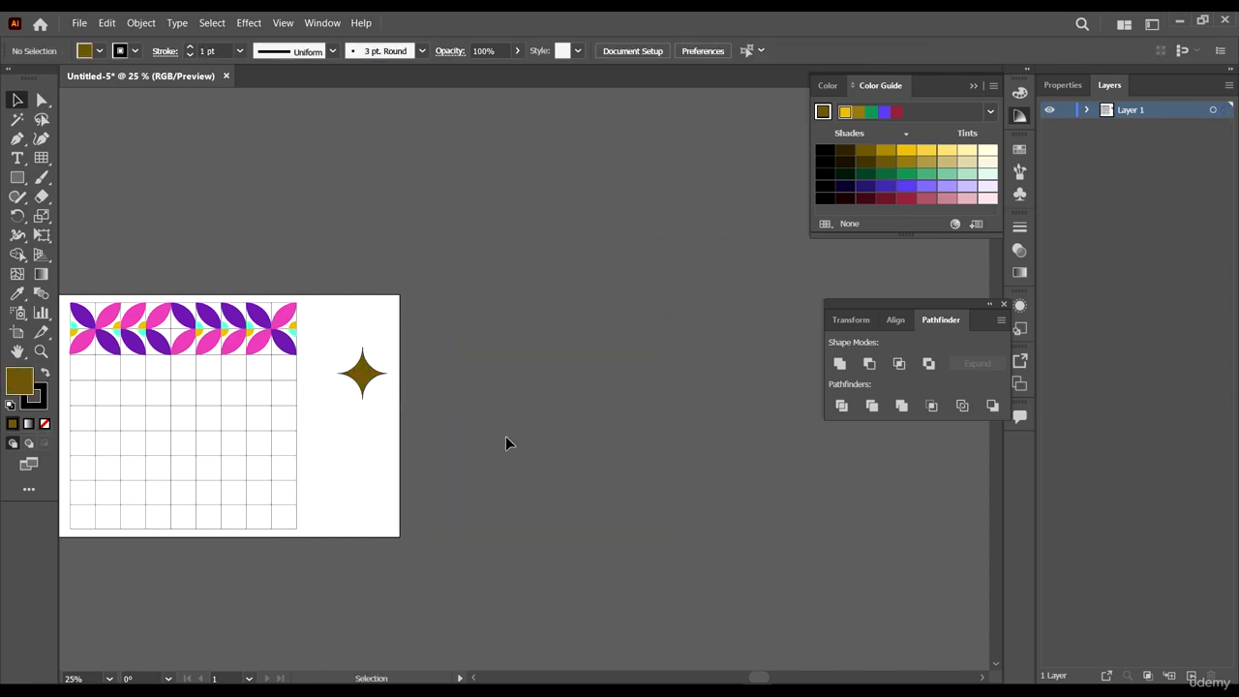
# - Remove the black stroke from the brown star
pyautogui.scroll(5, 388, 394)
pyautogui.click(299, 336)
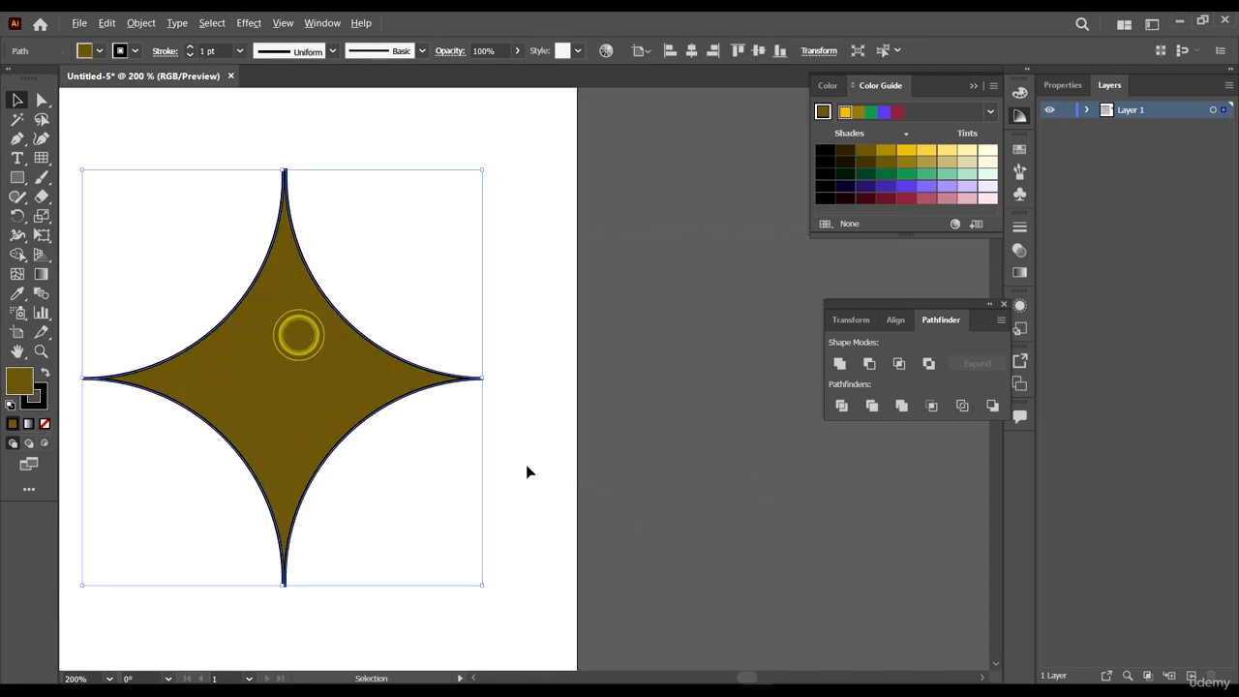
pyautogui.scroll(-4, 529, 471)
pyautogui.click(35, 395)
pyautogui.click(44, 423)
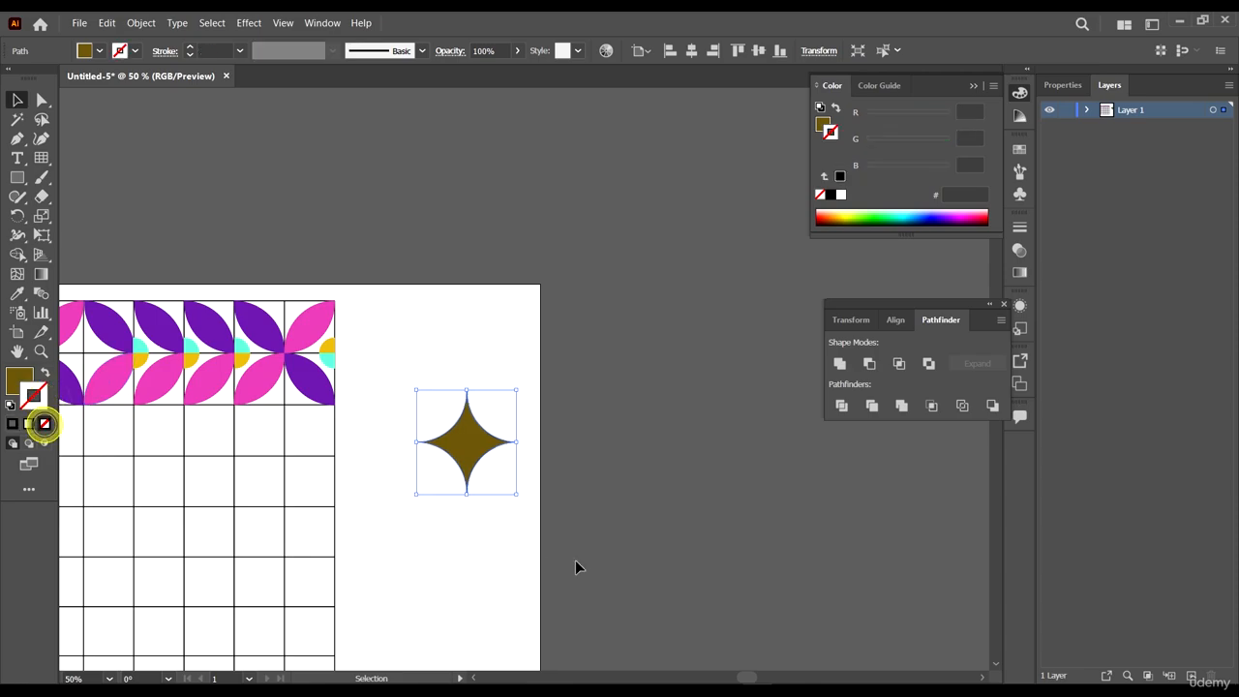
pyautogui.moveTo(575, 562); pyautogui.dragTo(686, 532)
pyautogui.click(743, 470)
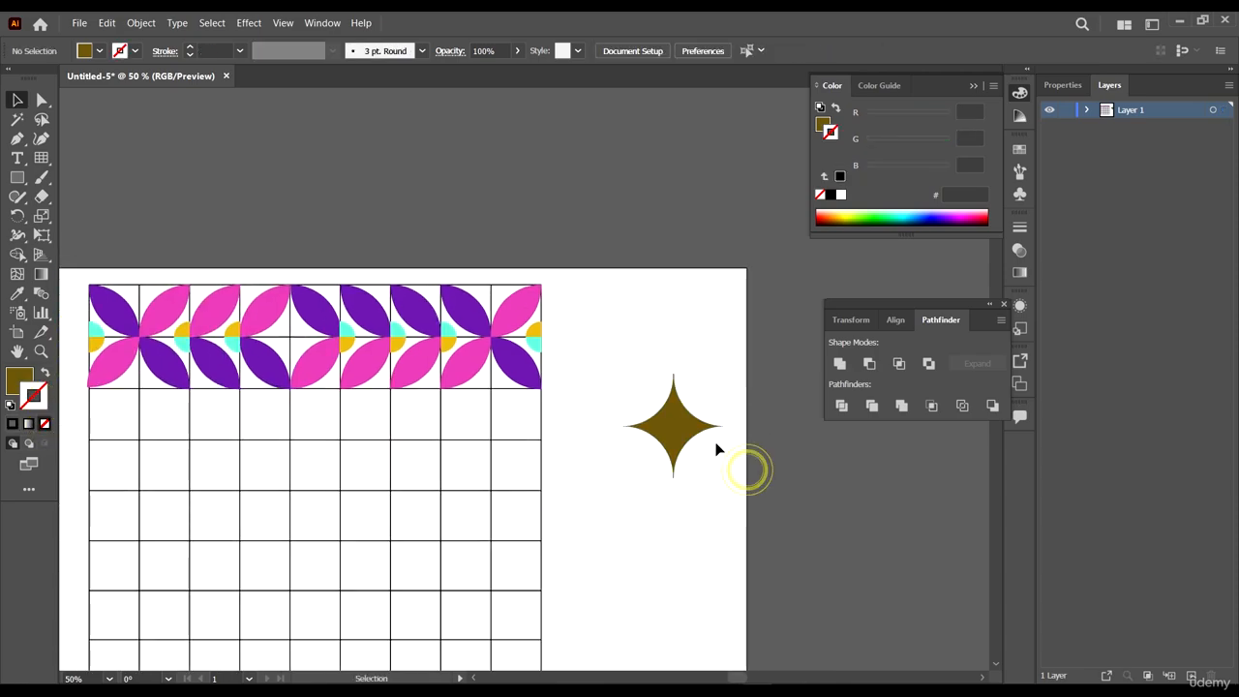
# - Move the brown star into the gap between the fourth and fifth columns' leaves and align it exactly with the leaf edges
pyautogui.moveTo(691, 427); pyautogui.dragTo(311, 341)
pyautogui.scroll(3, 273, 308)
pyautogui.scroll(5, 296, 341)
pyautogui.moveTo(408, 442); pyautogui.dragTo(401, 441)
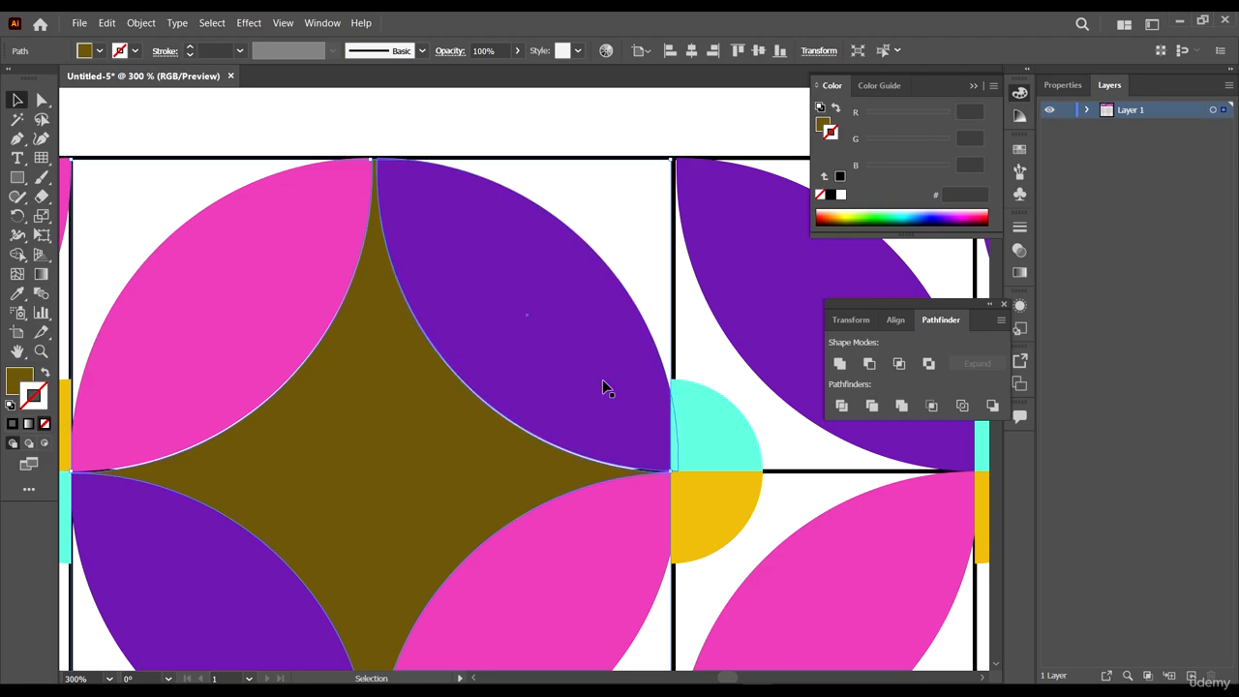
pyautogui.scroll(4, 640, 467)
pyautogui.scroll(1, 566, 490)
pyautogui.moveTo(566, 490); pyautogui.dragTo(566, 485)
pyautogui.scroll(-6, 601, 528)
pyautogui.scroll(-2, 609, 548)
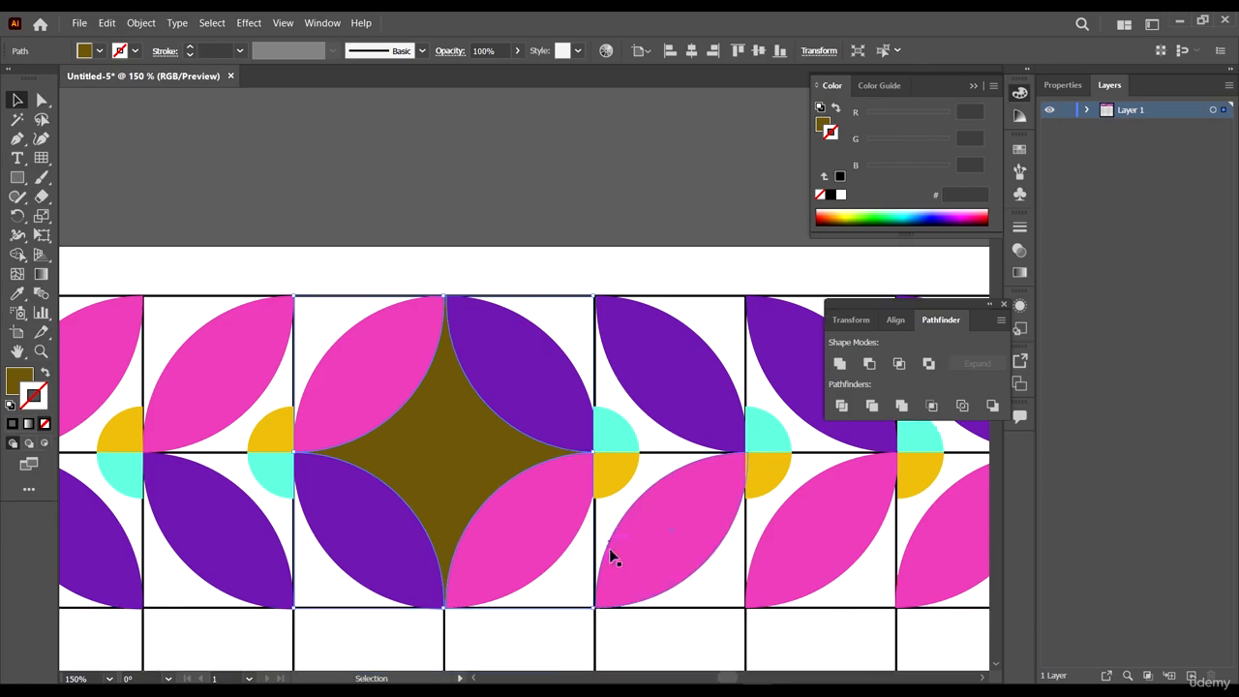
# - Scale the star down about its centre to leave a white gap between it and the surrounding leaves
pyautogui.moveTo(594, 576); pyautogui.dragTo(527, 523)
pyautogui.scroll(-5, 633, 456)
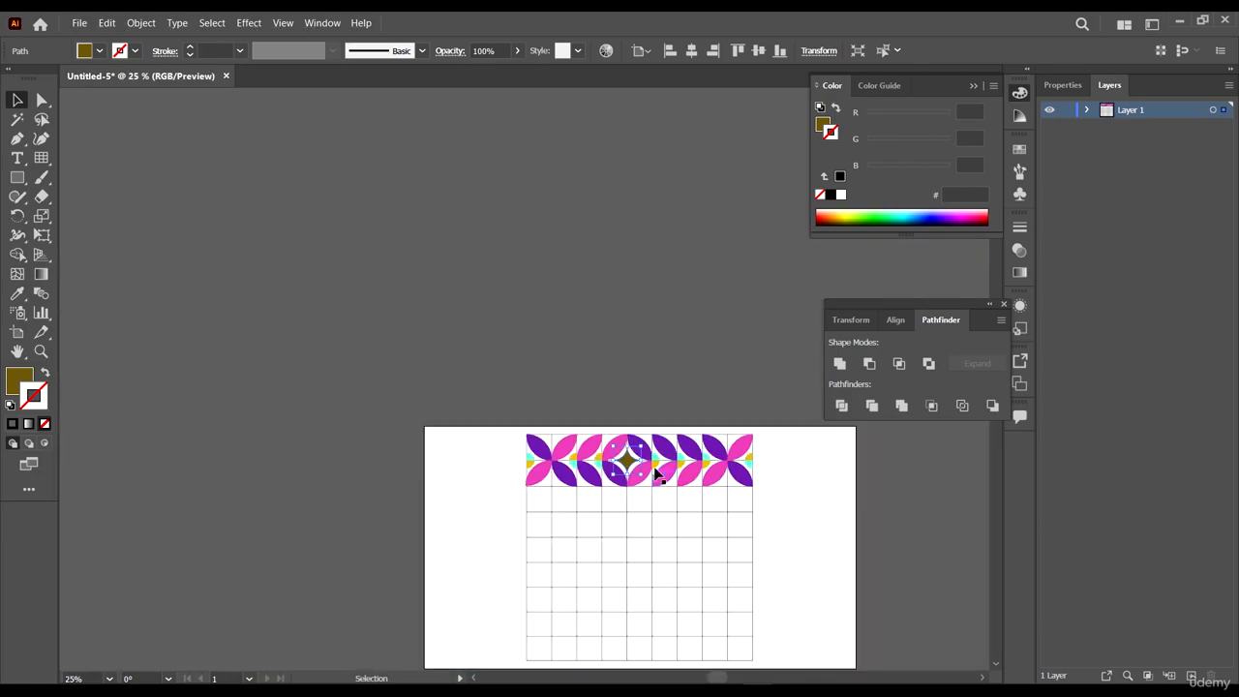
pyautogui.scroll(-2, 633, 456)
pyautogui.scroll(1, 711, 372)
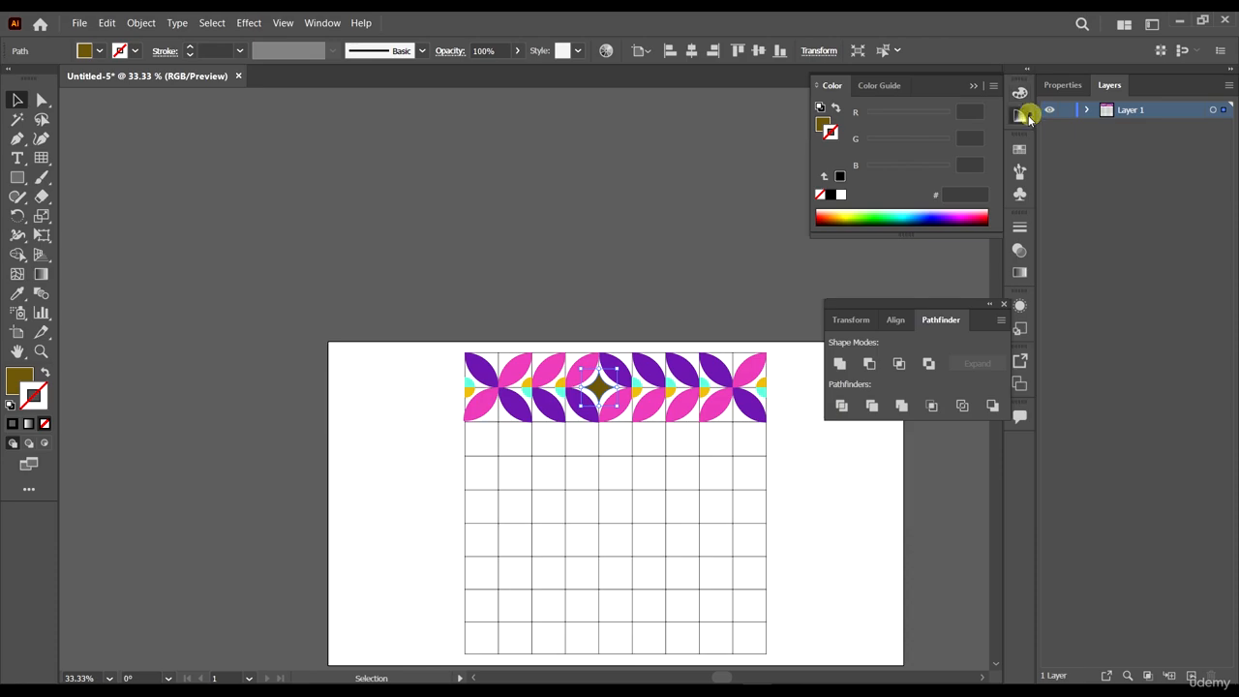
# - Fill the star with the orange CC7552 from the High Contrast 3 colour harmony and give it no stroke
pyautogui.click(1024, 116)
pyautogui.click(991, 111)
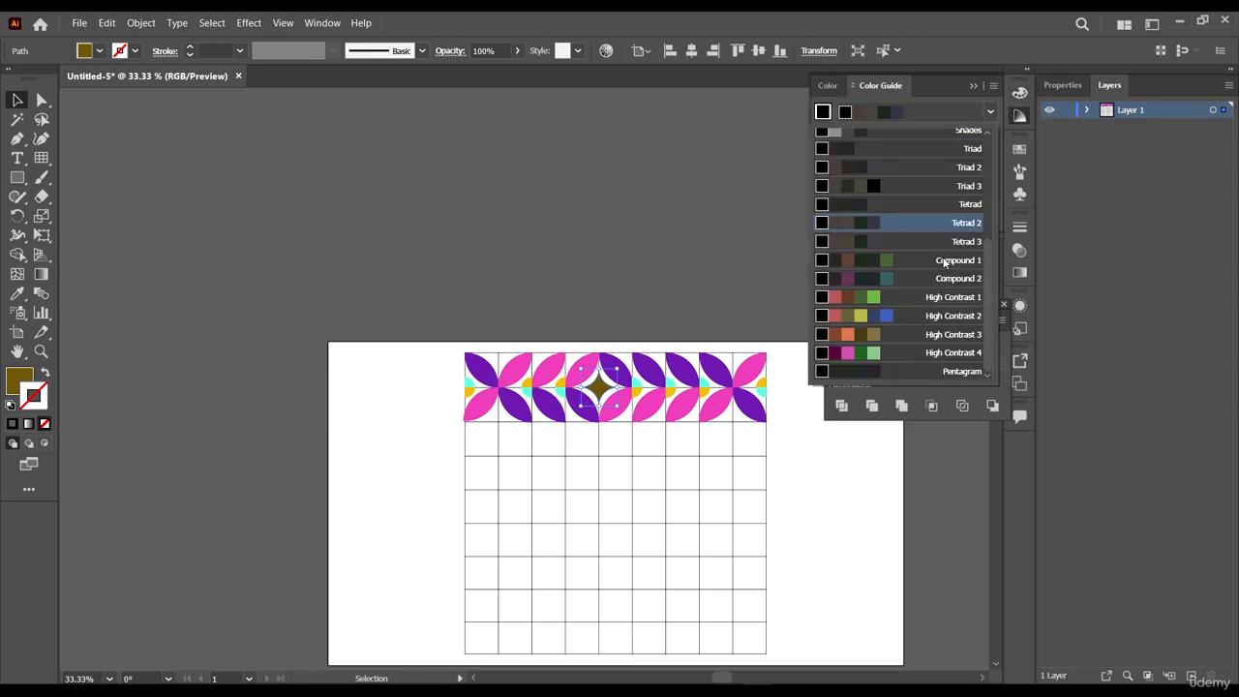
pyautogui.click(909, 335)
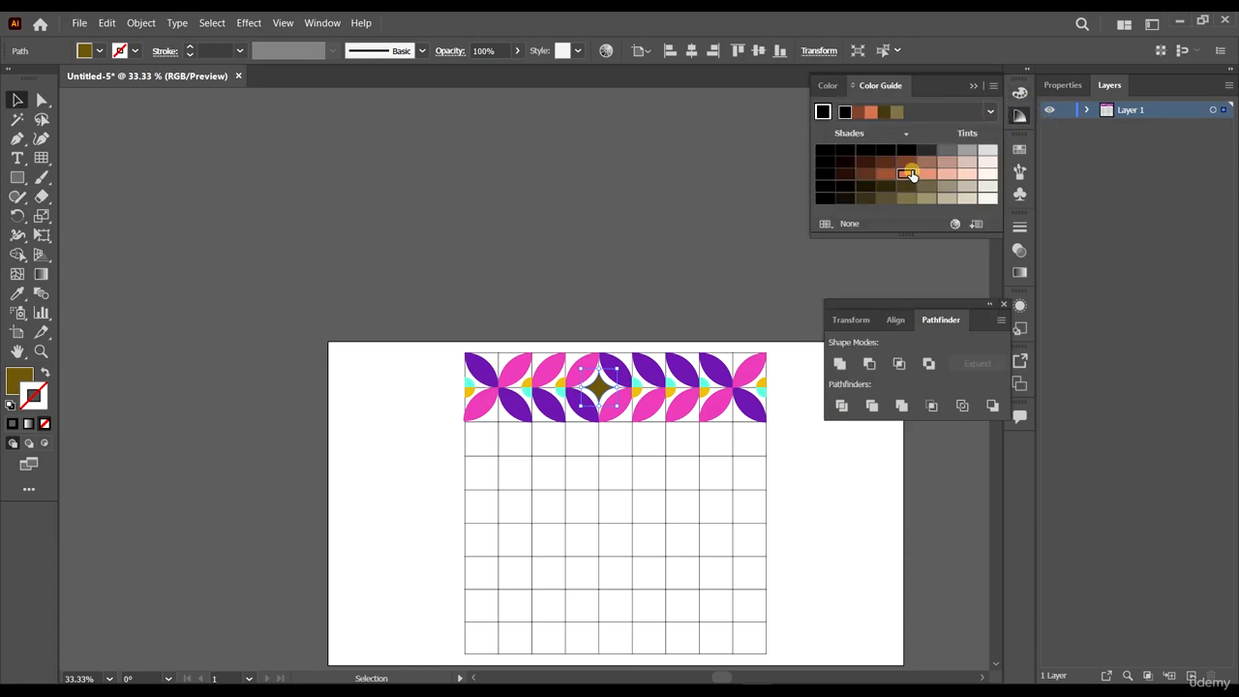
pyautogui.click(908, 175)
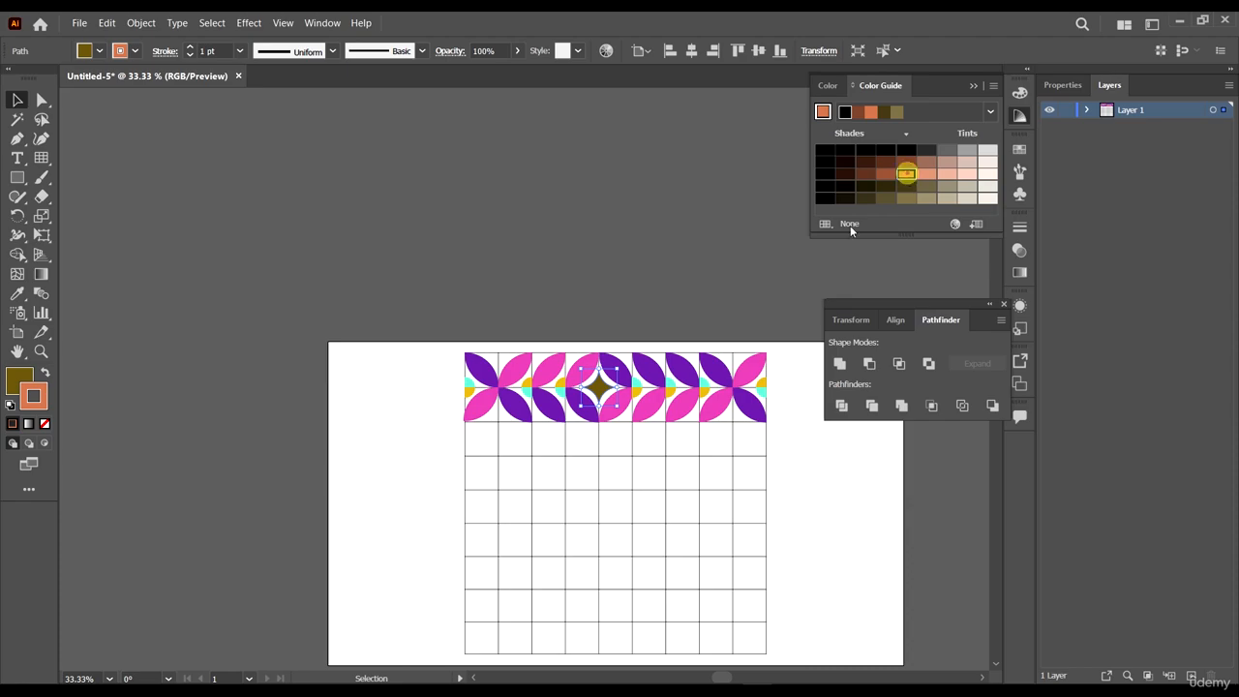
pyautogui.click(44, 374)
pyautogui.click(45, 423)
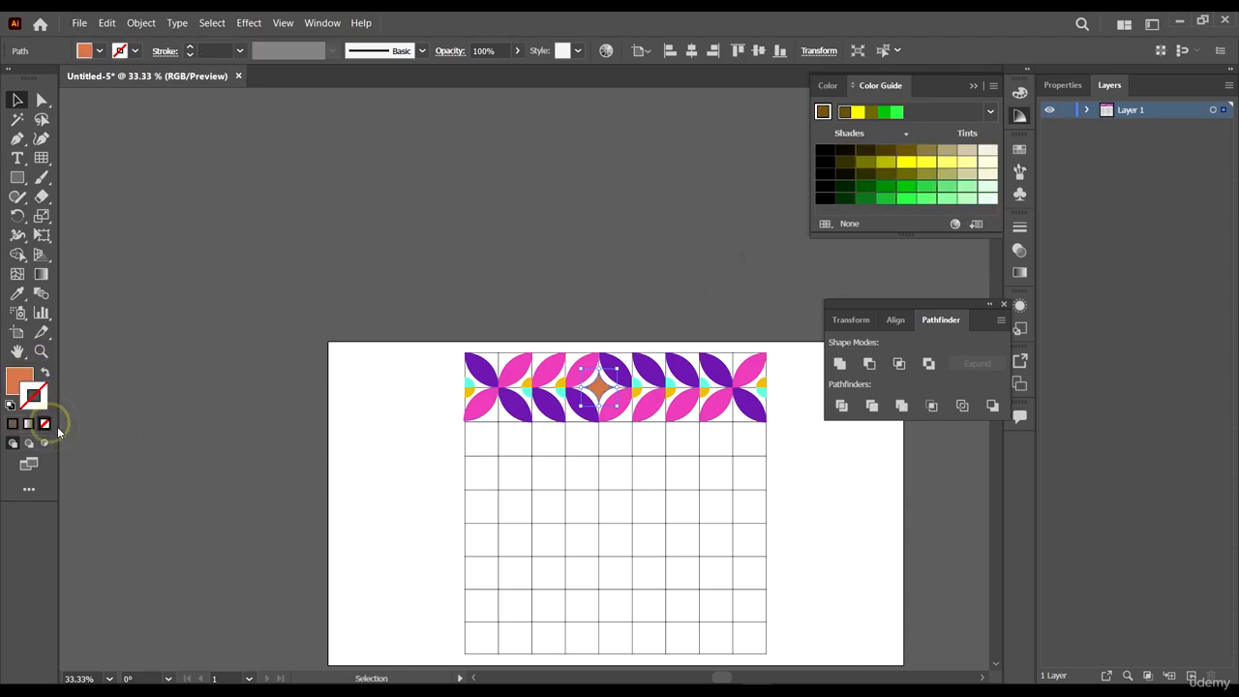
pyautogui.click(14, 380)
pyautogui.scroll(2, 607, 423)
pyautogui.click(663, 451)
# - Delete the black grid lines, keeping the row of leaves, quarter circles and star
pyautogui.scroll(-2, 364, 344)
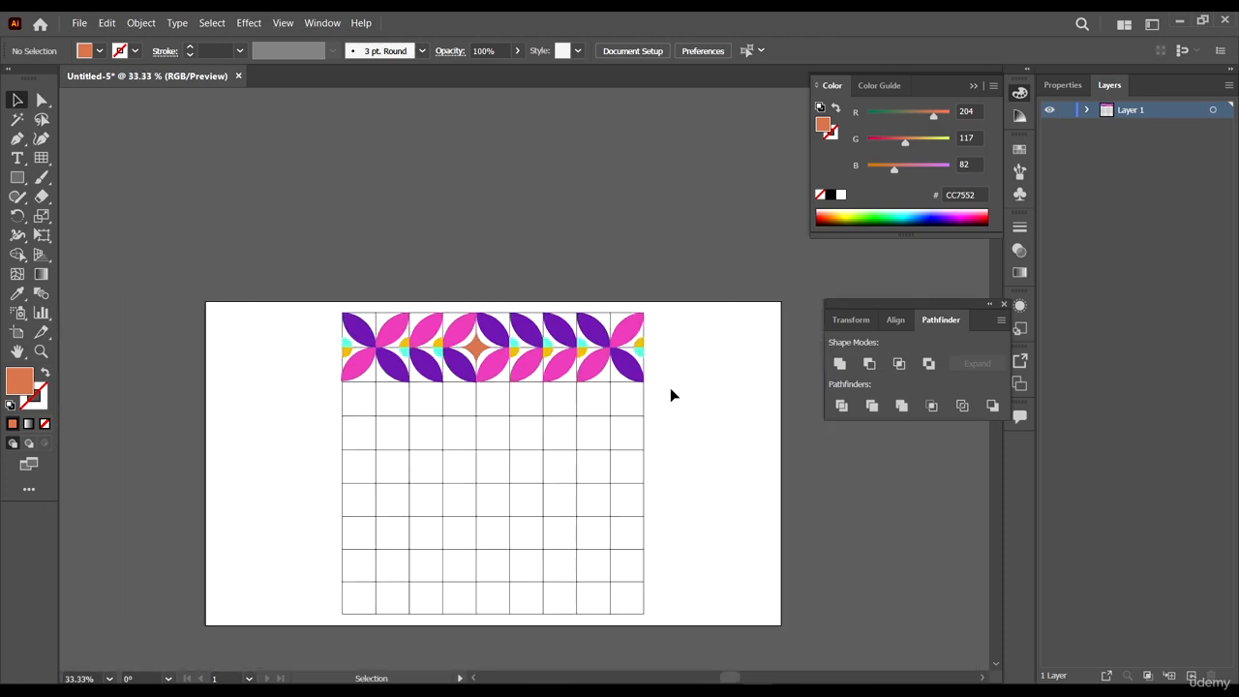
pyautogui.scroll(-1, 670, 389)
pyautogui.moveTo(673, 426); pyautogui.dragTo(630, 445)
pyautogui.press('Delete')
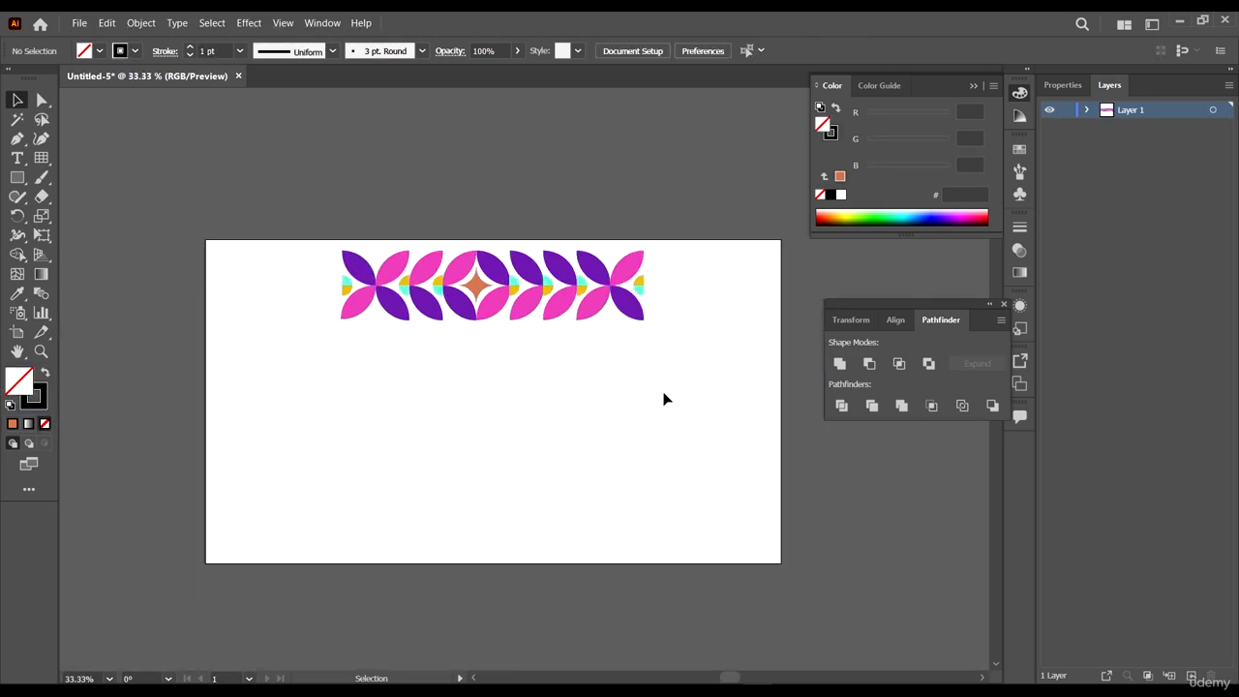
pyautogui.scroll(3, 426, 242)
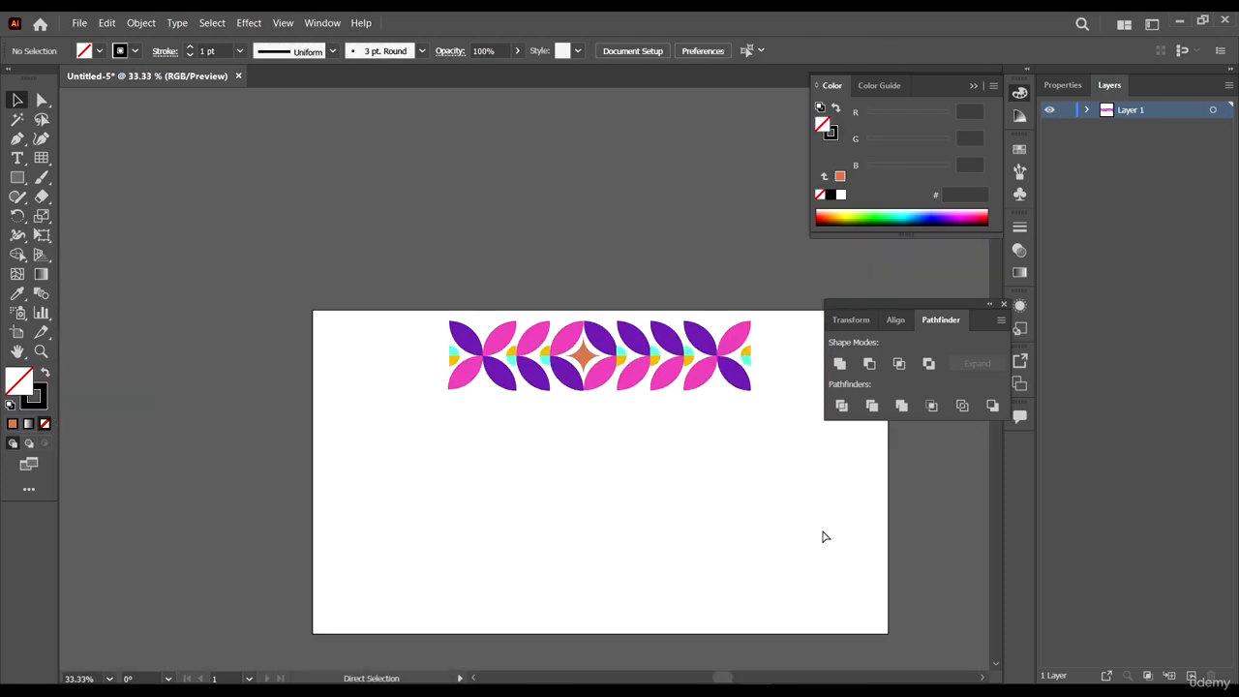
# - Undo the deletion of the black grid lines and deselect everything
pyautogui.hotkey('ctrl', 'a')
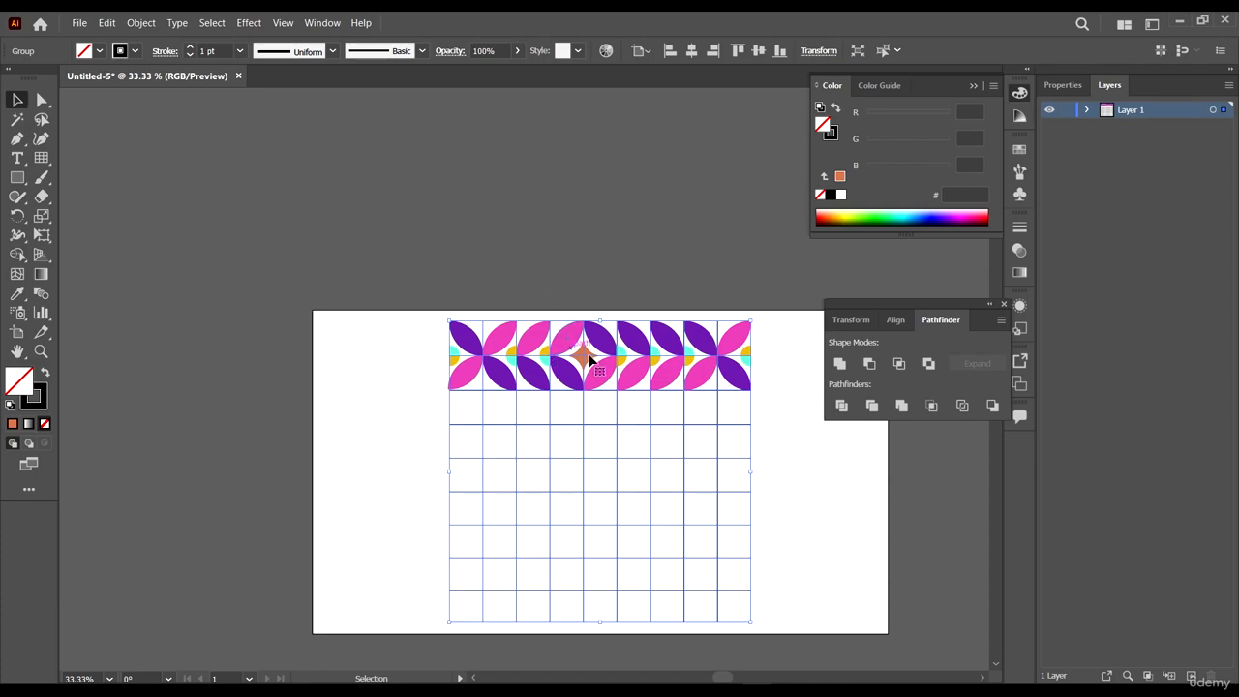
pyautogui.moveTo(824, 487); pyautogui.dragTo(749, 417)
pyautogui.click(521, 169)
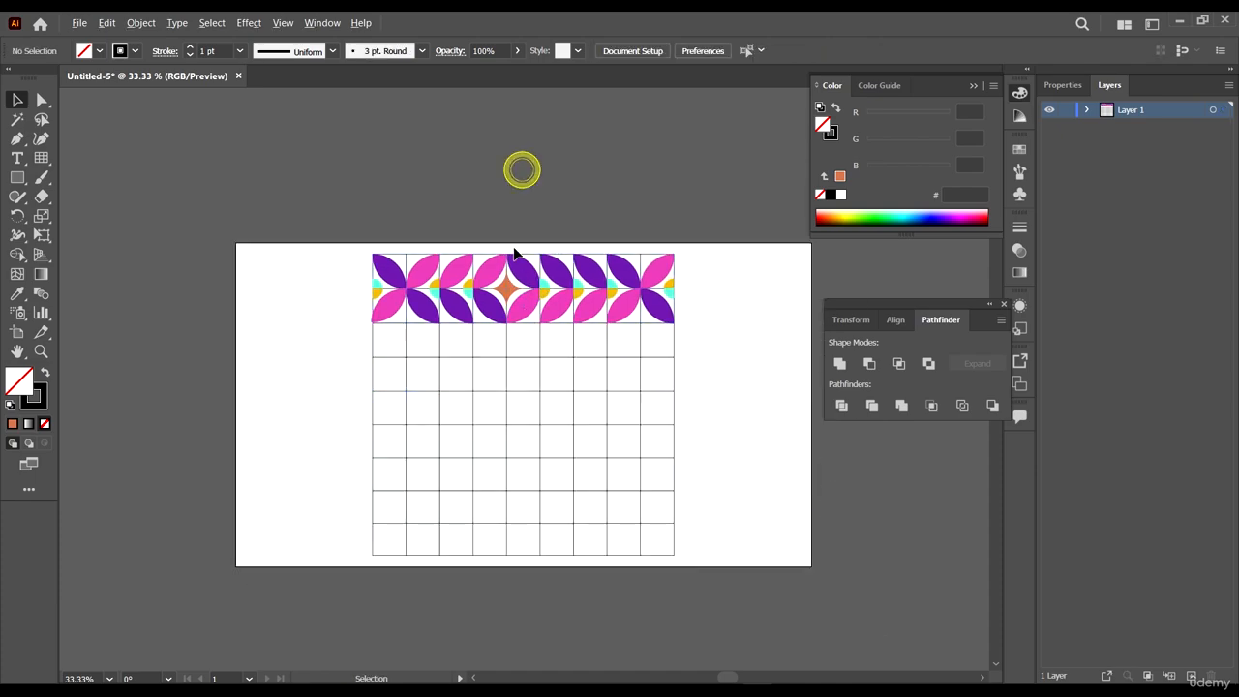
# - Change the central star's fill from orange to the crimson EF0F54
pyautogui.scroll(3, 514, 252)
pyautogui.click(494, 373)
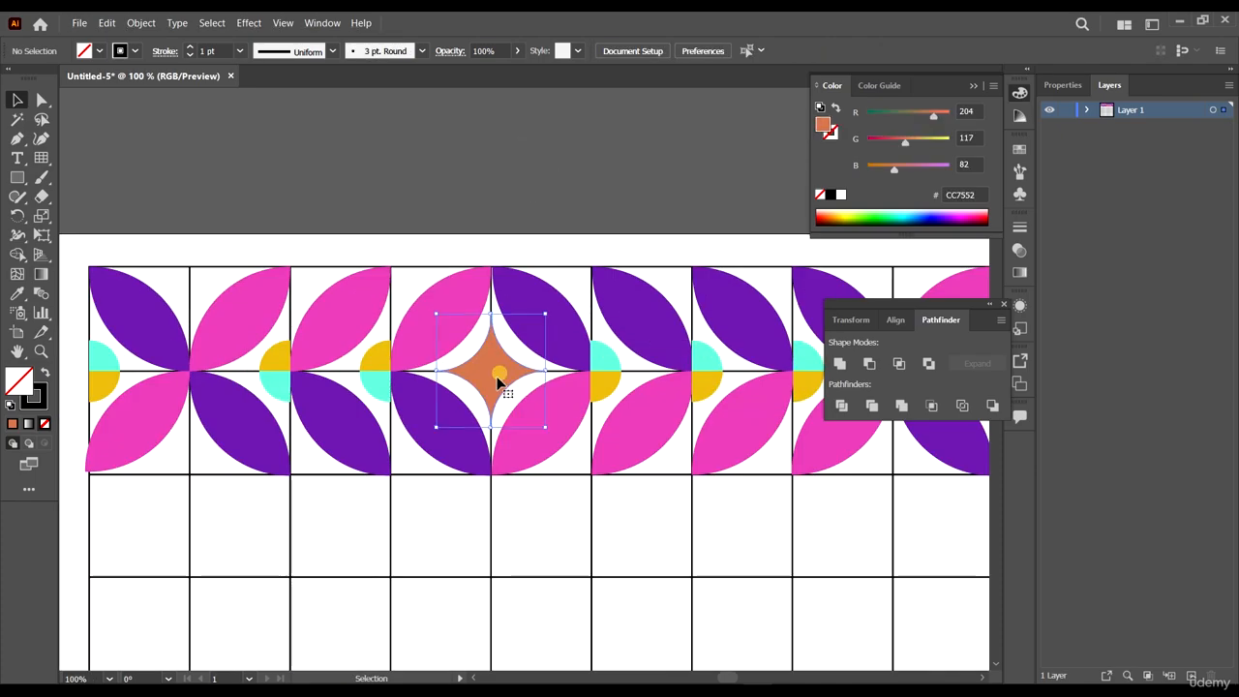
pyautogui.doubleClick(19, 384)
pyautogui.moveTo(802, 186); pyautogui.dragTo(991, 155)
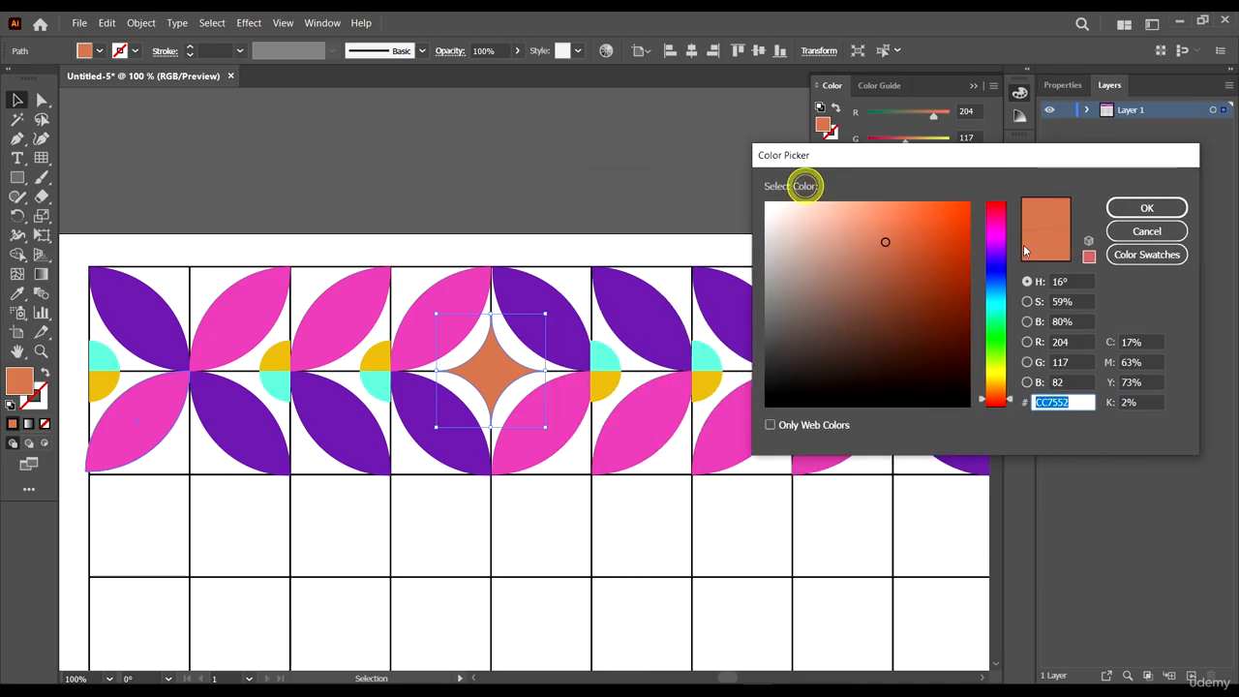
pyautogui.click(995, 212)
pyautogui.moveTo(937, 219); pyautogui.dragTo(956, 214)
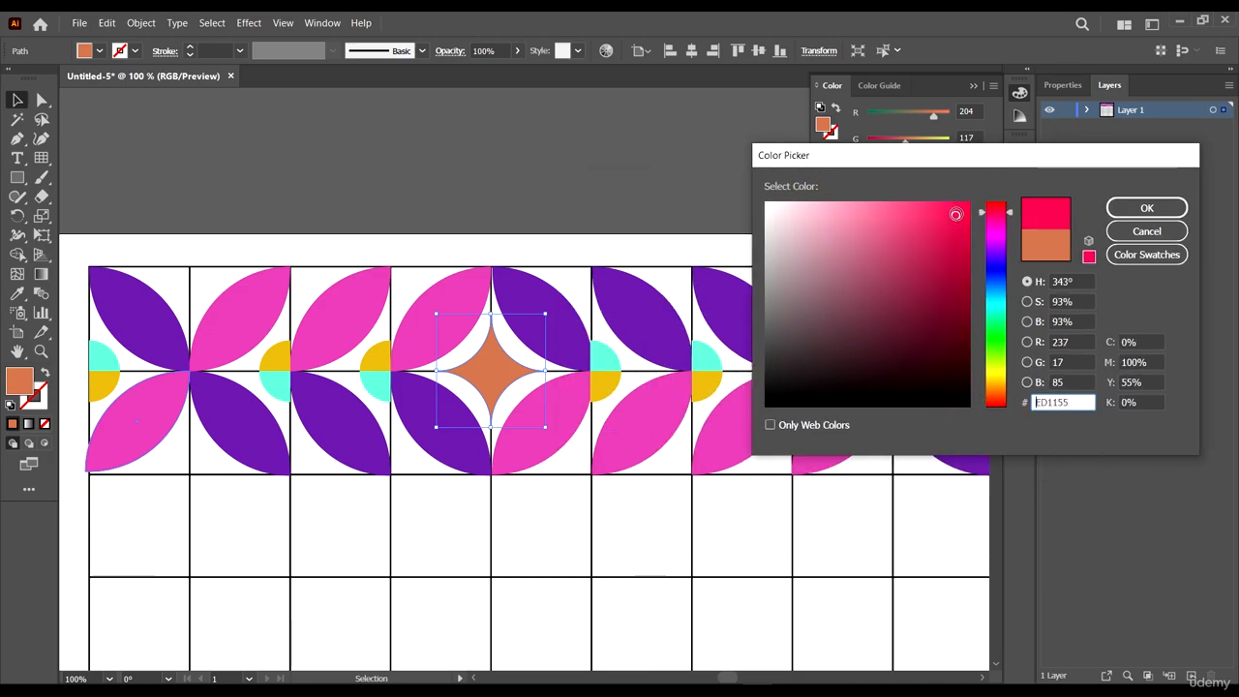
pyautogui.click(1146, 207)
pyautogui.click(729, 173)
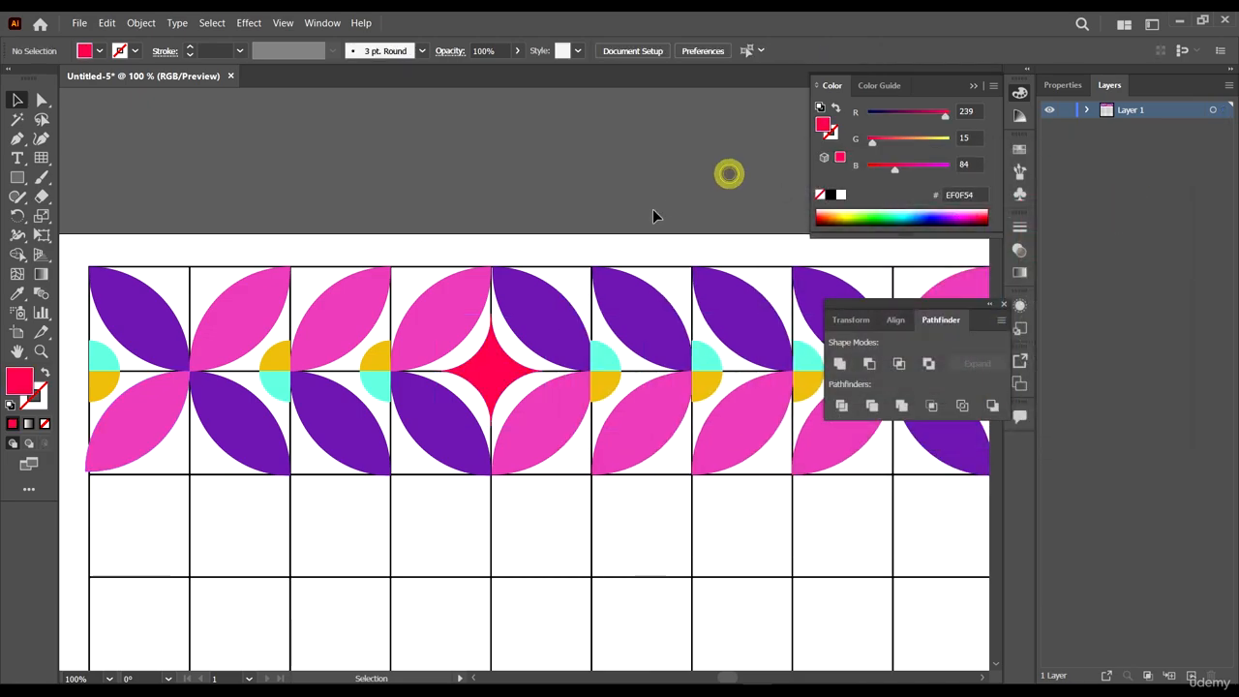
pyautogui.scroll(-2, 652, 215)
pyautogui.scroll(-1, 578, 299)
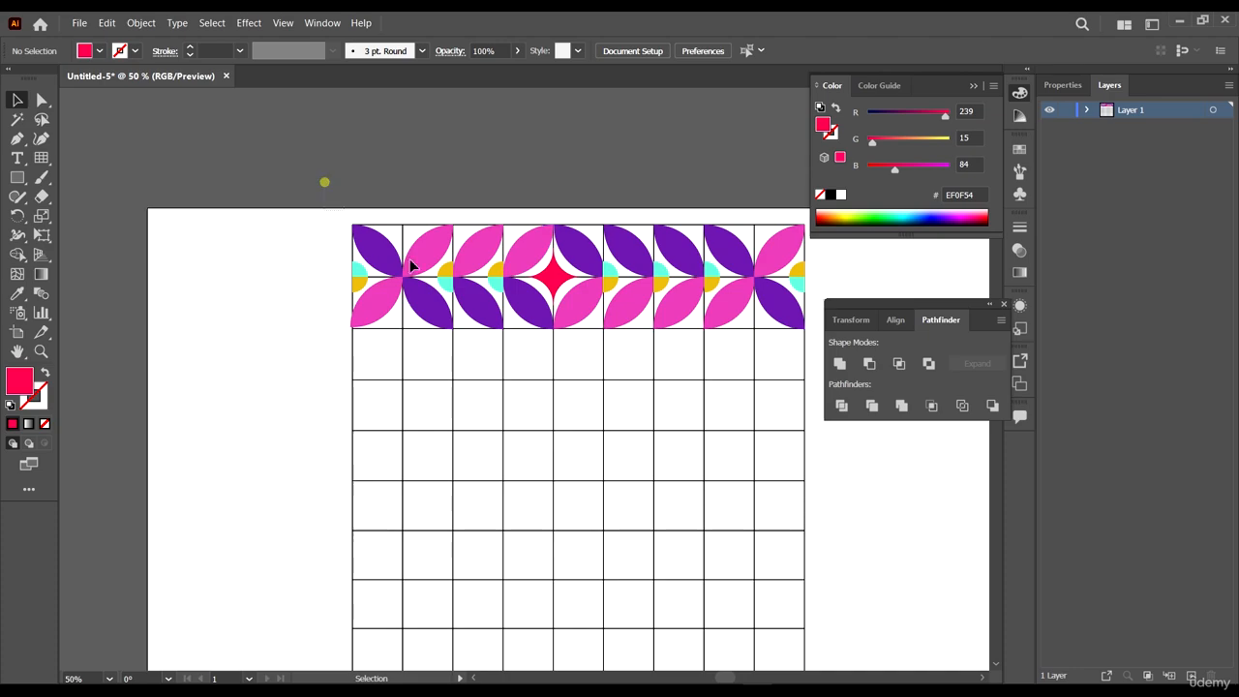
pyautogui.moveTo(411, 266); pyautogui.dragTo(867, 529)
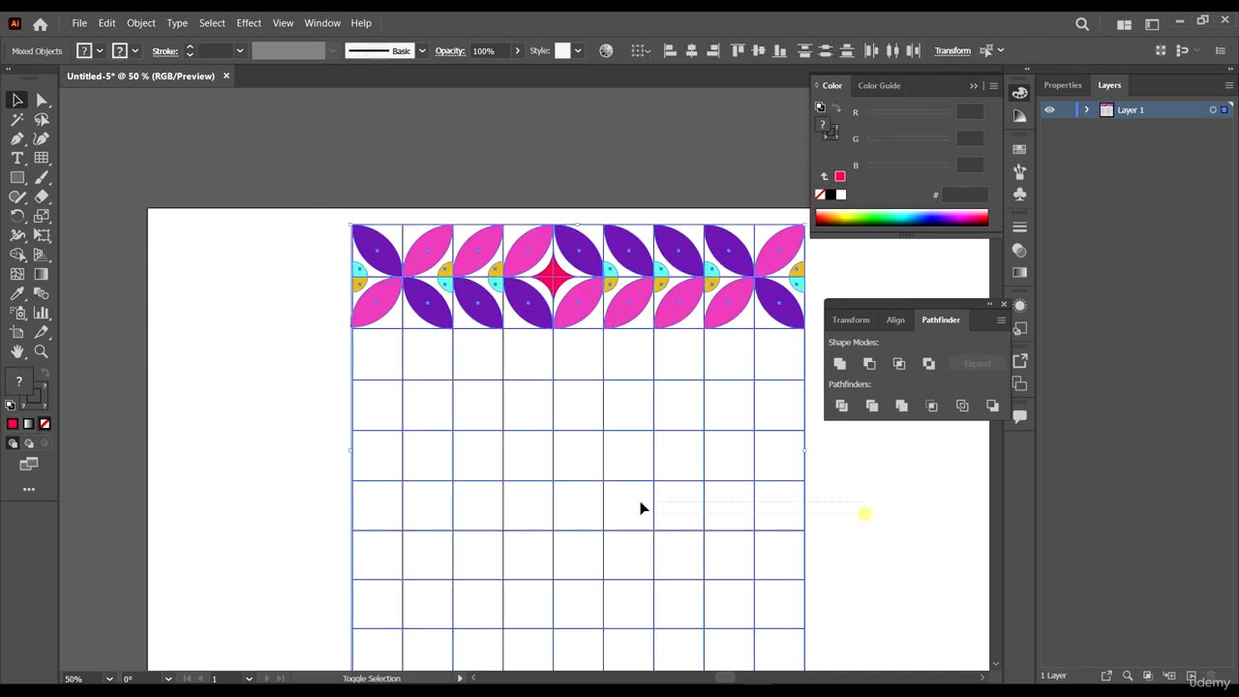
pyautogui.moveTo(639, 503); pyautogui.dragTo(625, 498)
# - Resize the pink leaf in the first column's second row so its outer and lower edges meet the grid cell's lines
pyautogui.scroll(3, 353, 292)
pyautogui.scroll(-1, 393, 326)
pyautogui.scroll(-1, 390, 328)
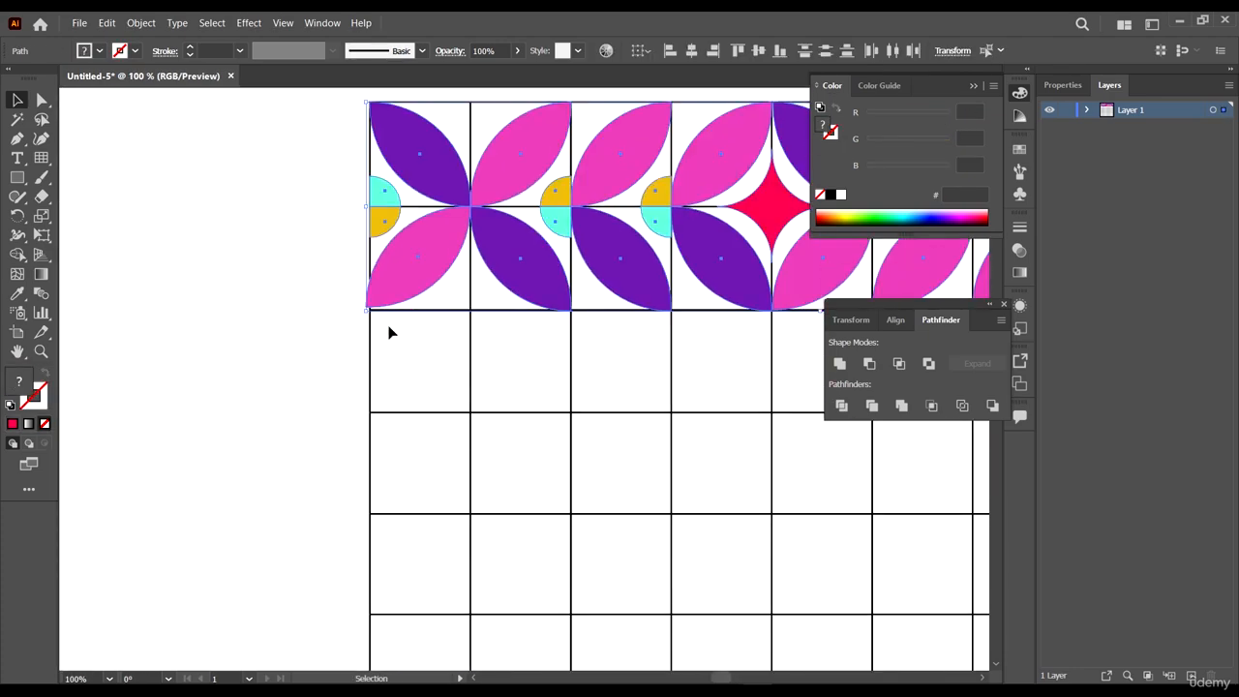
pyautogui.scroll(3, 390, 332)
pyautogui.scroll(-1, 419, 284)
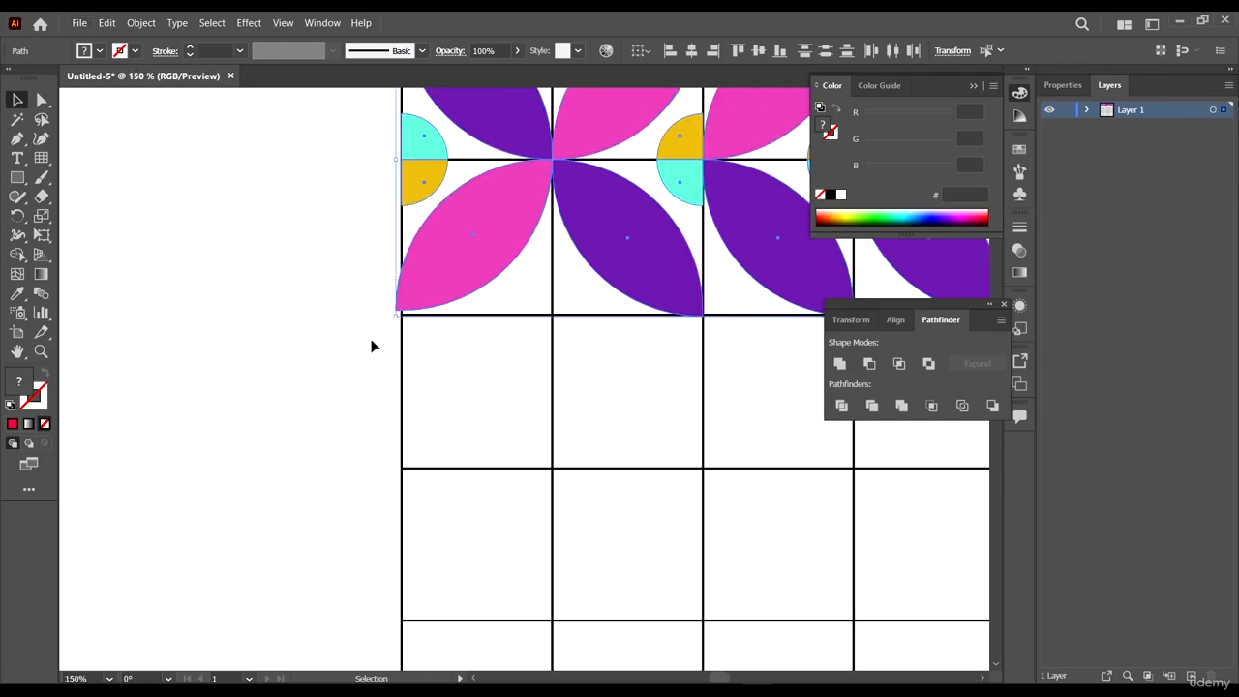
pyautogui.click(344, 338)
pyautogui.click(448, 241)
pyautogui.scroll(4, 436, 236)
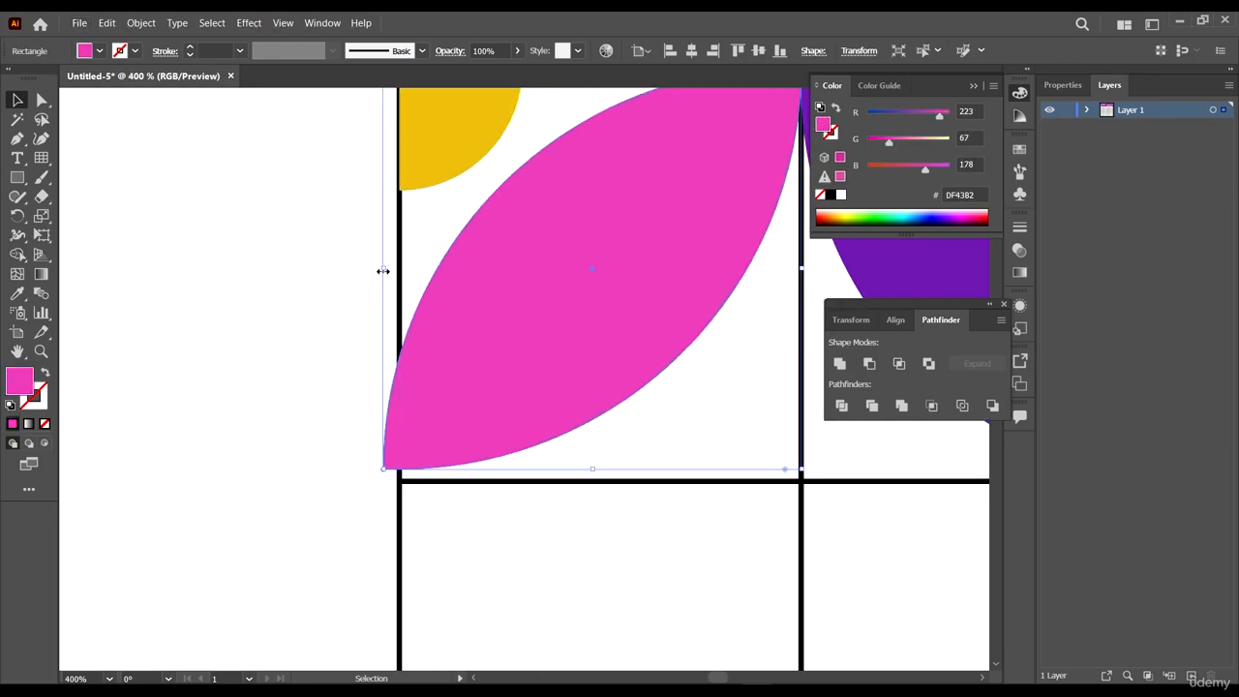
pyautogui.click(384, 271)
pyautogui.moveTo(594, 470); pyautogui.dragTo(592, 482)
pyautogui.moveTo(383, 276); pyautogui.dragTo(399, 276)
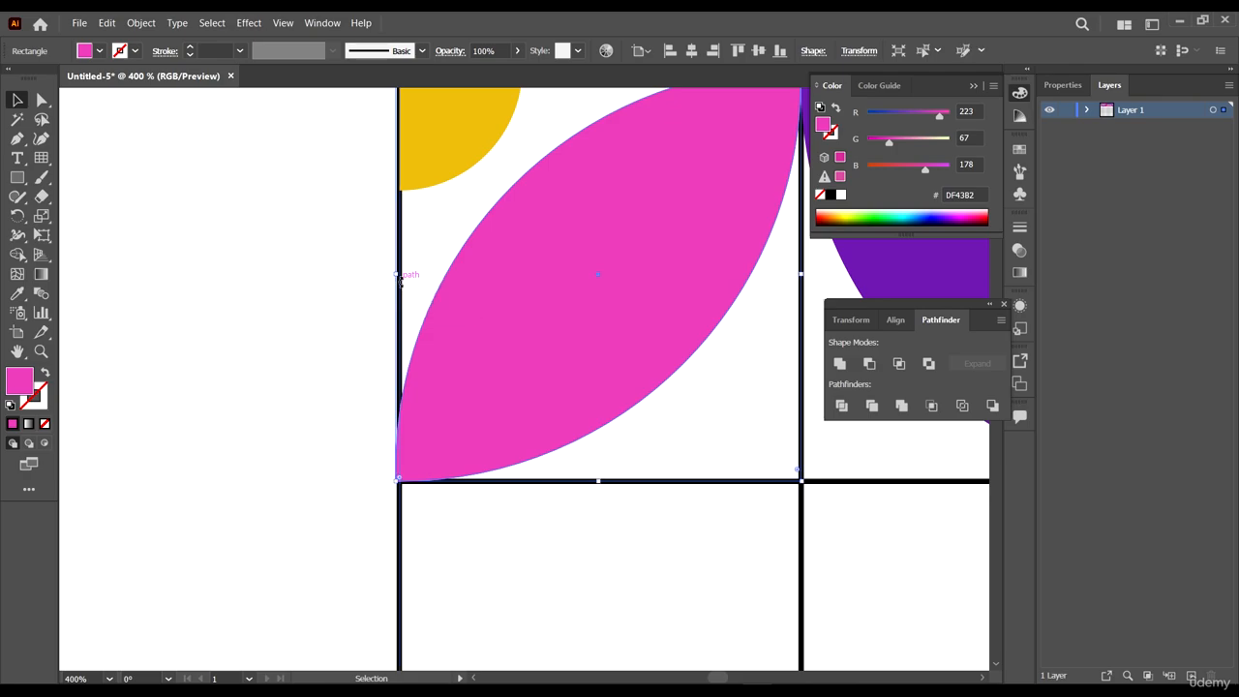
pyautogui.scroll(-5, 304, 302)
pyautogui.scroll(4, 643, 291)
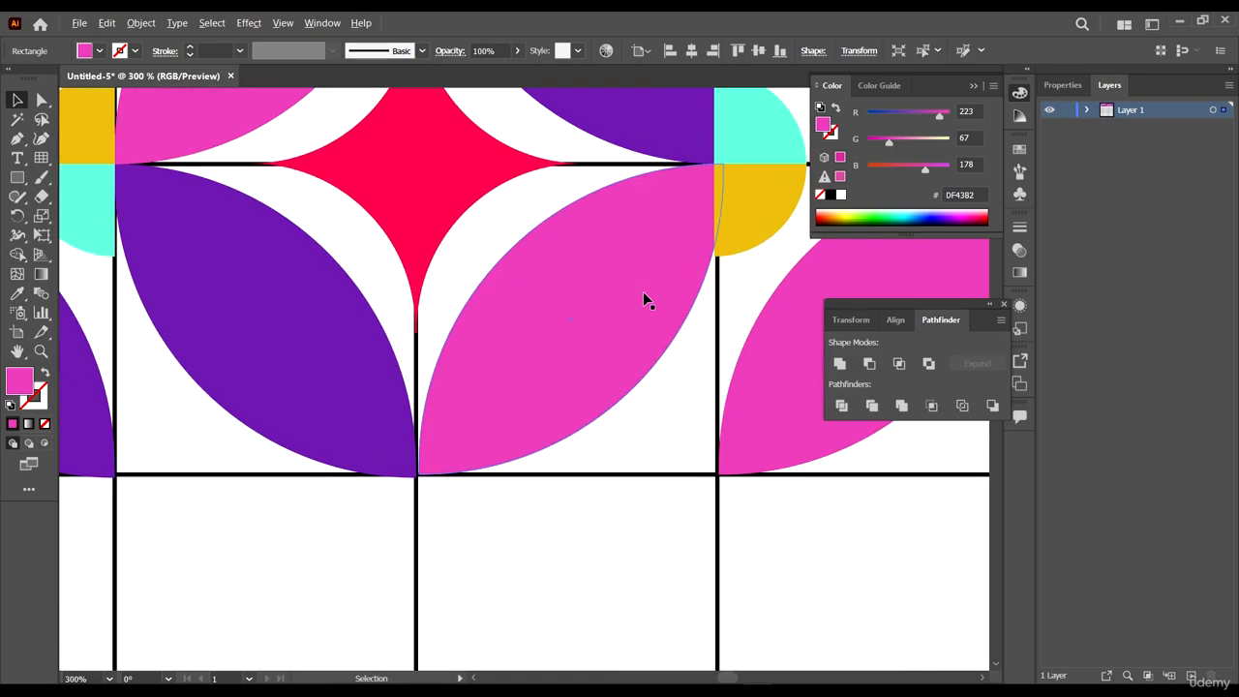
pyautogui.scroll(-2, 642, 291)
pyautogui.scroll(-4, 641, 290)
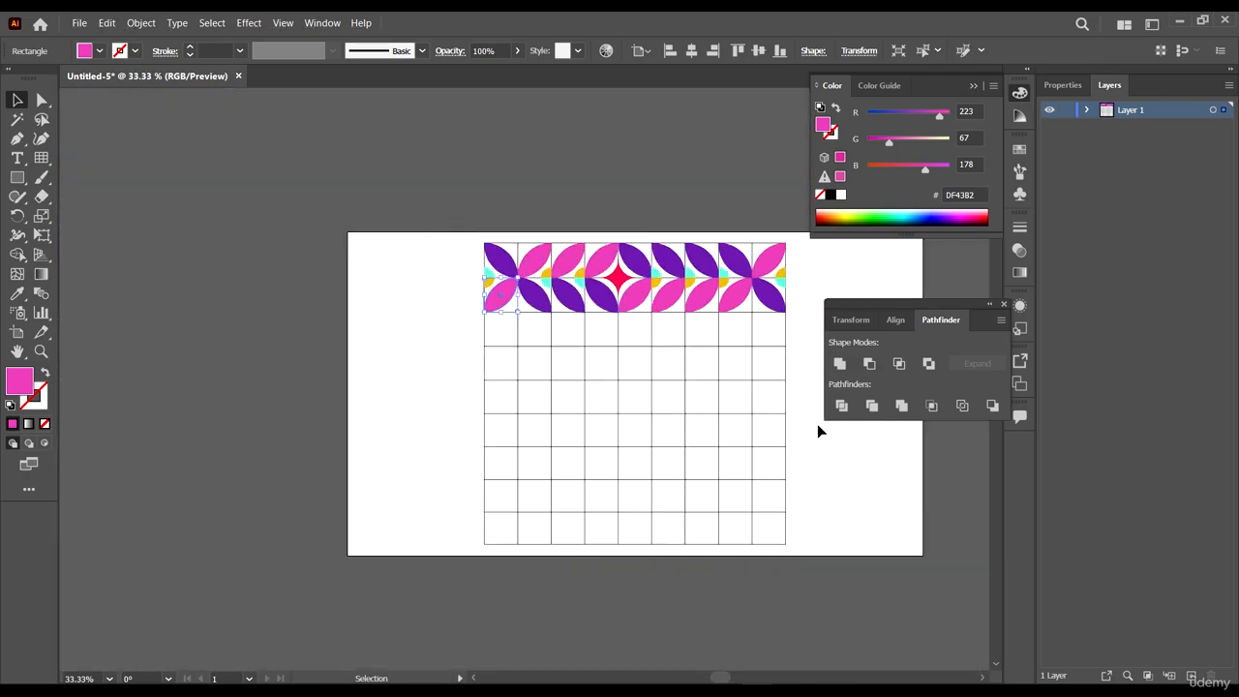
# - Select the whole pattern row without the grid and place a copy directly beneath it, two grid rows down
pyautogui.moveTo(443, 226); pyautogui.dragTo(848, 366)
pyautogui.moveTo(765, 392); pyautogui.dragTo(808, 416)
pyautogui.scroll(3, 573, 306)
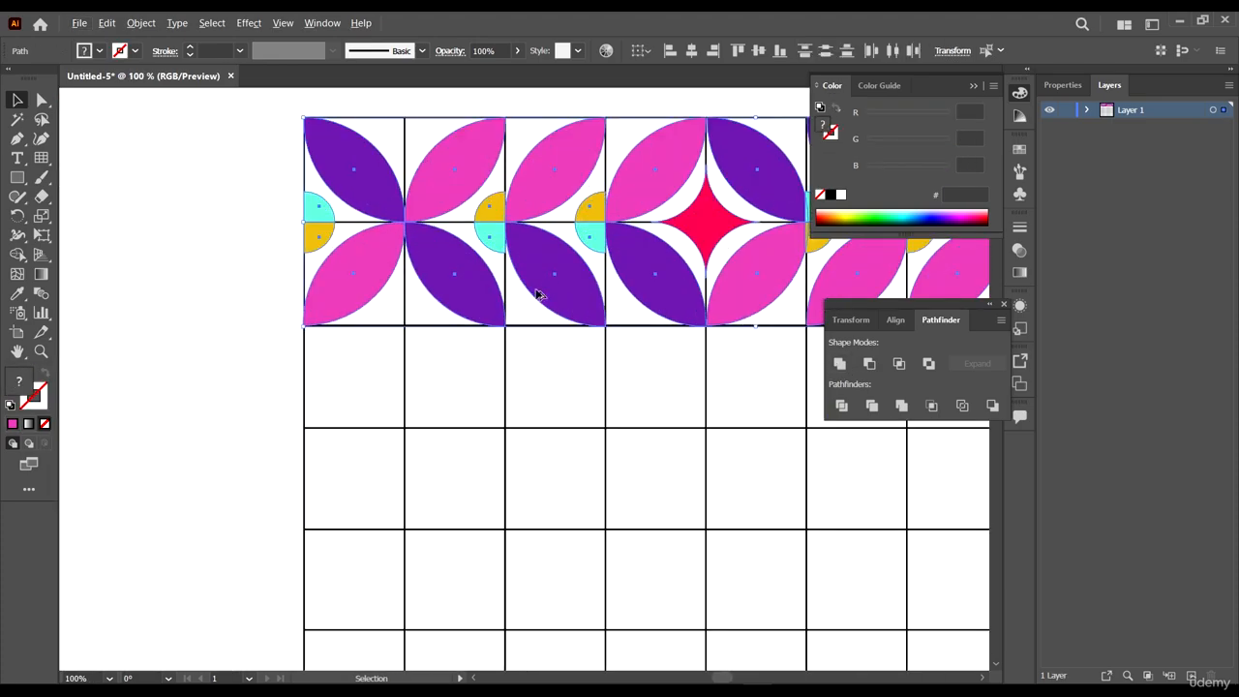
pyautogui.scroll(3, 330, 301)
pyautogui.scroll(-1, 357, 259)
pyautogui.scroll(-2, 357, 259)
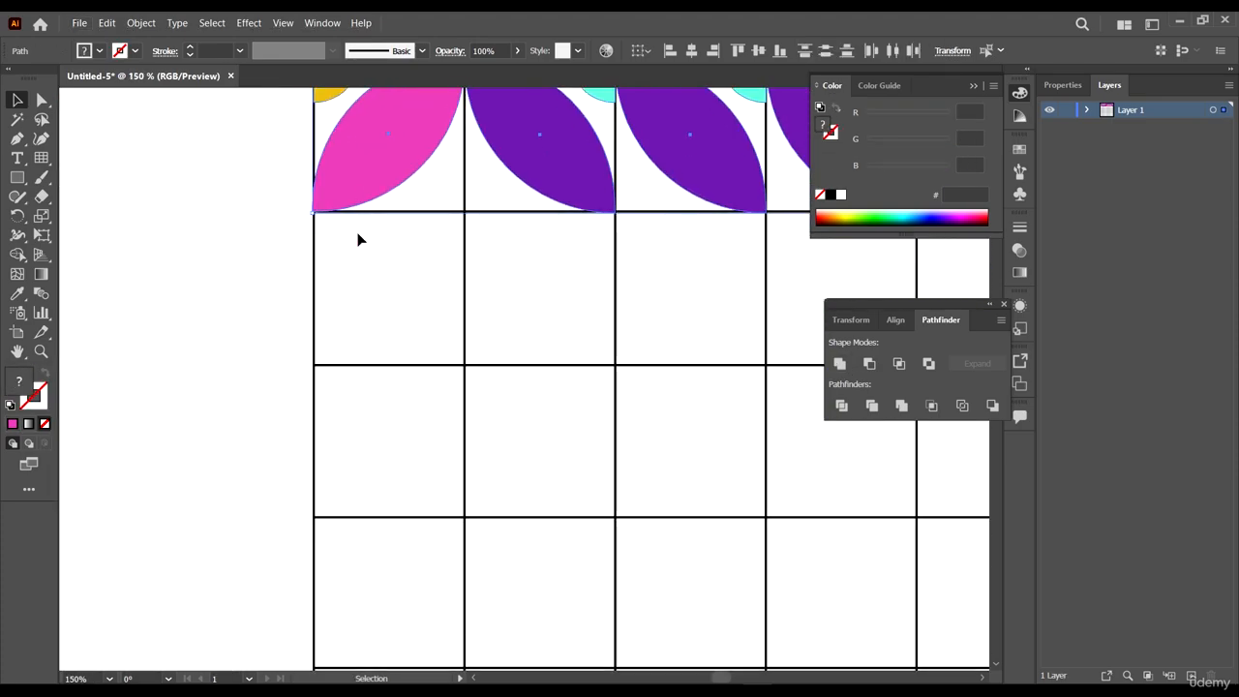
pyautogui.moveTo(355, 181); pyautogui.dragTo(362, 487)
# - Repeat the row duplication twice more, making four stacked pattern rows
pyautogui.hotkey('ctrl', '-')
pyautogui.hotkey('ctrl', '-')
pyautogui.hotkey('ctrl', '-')
pyautogui.hotkey('ctrl', 'd')
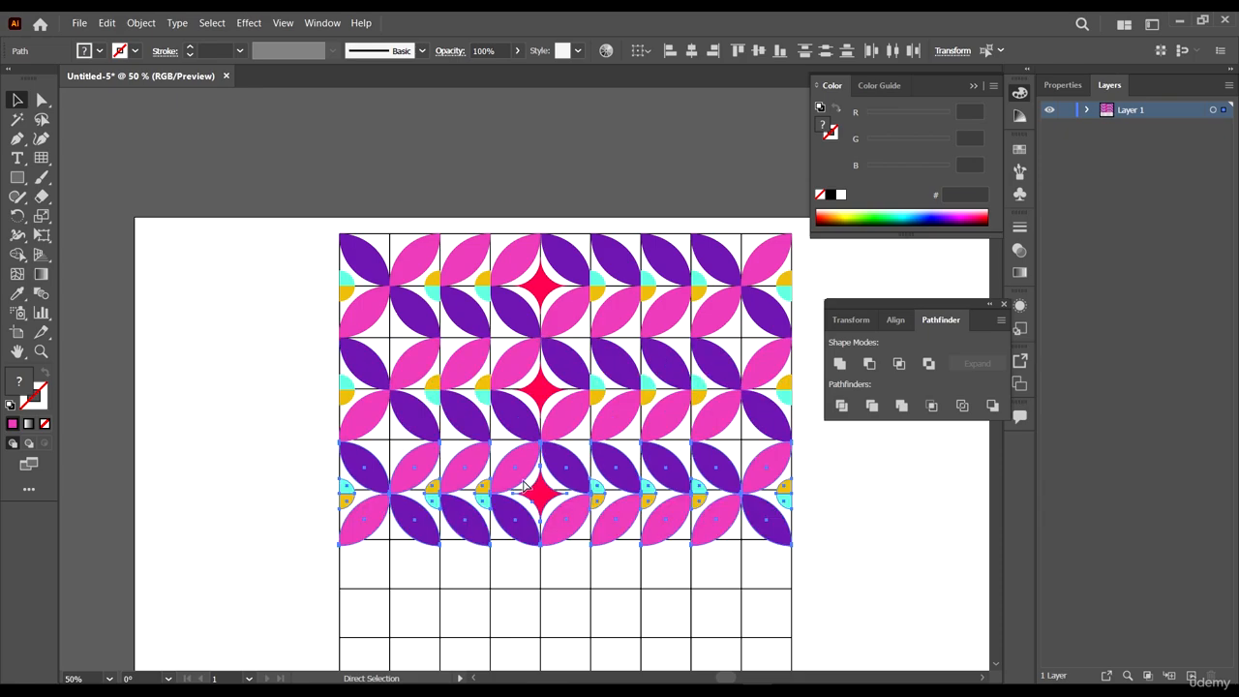
pyautogui.hotkey('ctrl', 'd')
pyautogui.scroll(-2, 775, 565)
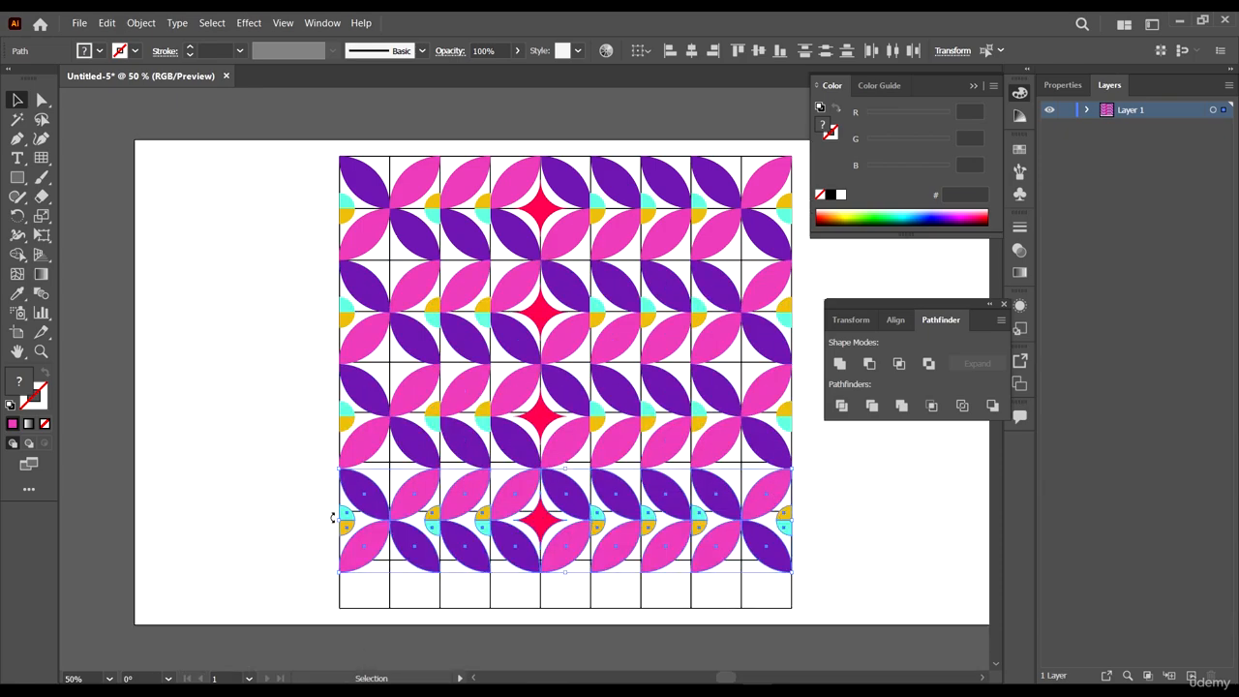
# - Check how the copied leaves line up at their edges, and delete the black grid lines behind the four pattern rows
pyautogui.scroll(7, 346, 492)
pyautogui.scroll(-6, 378, 499)
pyautogui.scroll(-1, 406, 385)
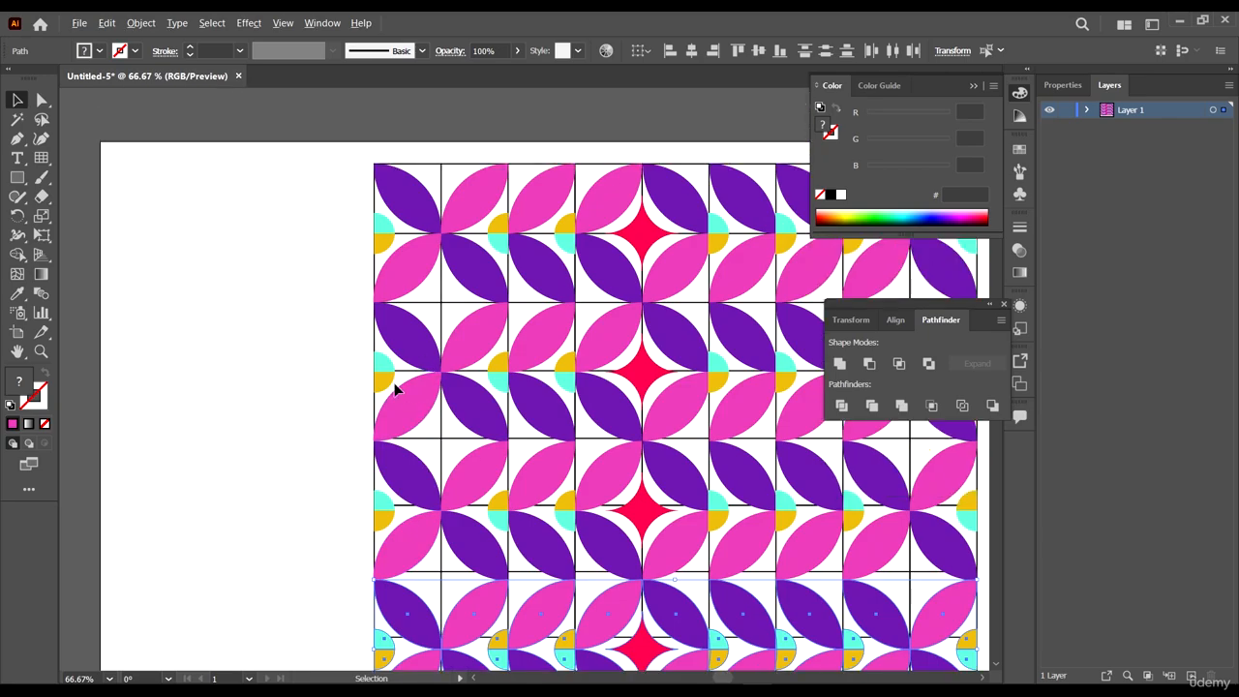
pyautogui.scroll(4, 396, 388)
pyautogui.scroll(-2, 355, 435)
pyautogui.scroll(4, 377, 282)
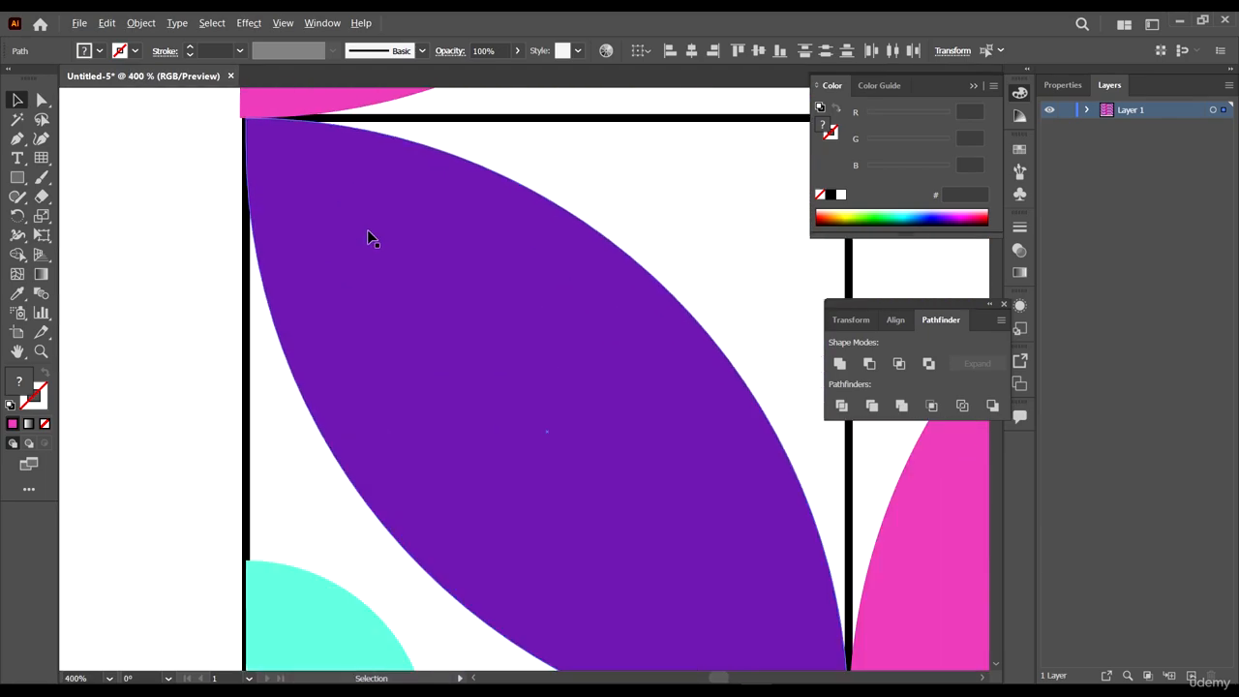
pyautogui.scroll(-7, 371, 235)
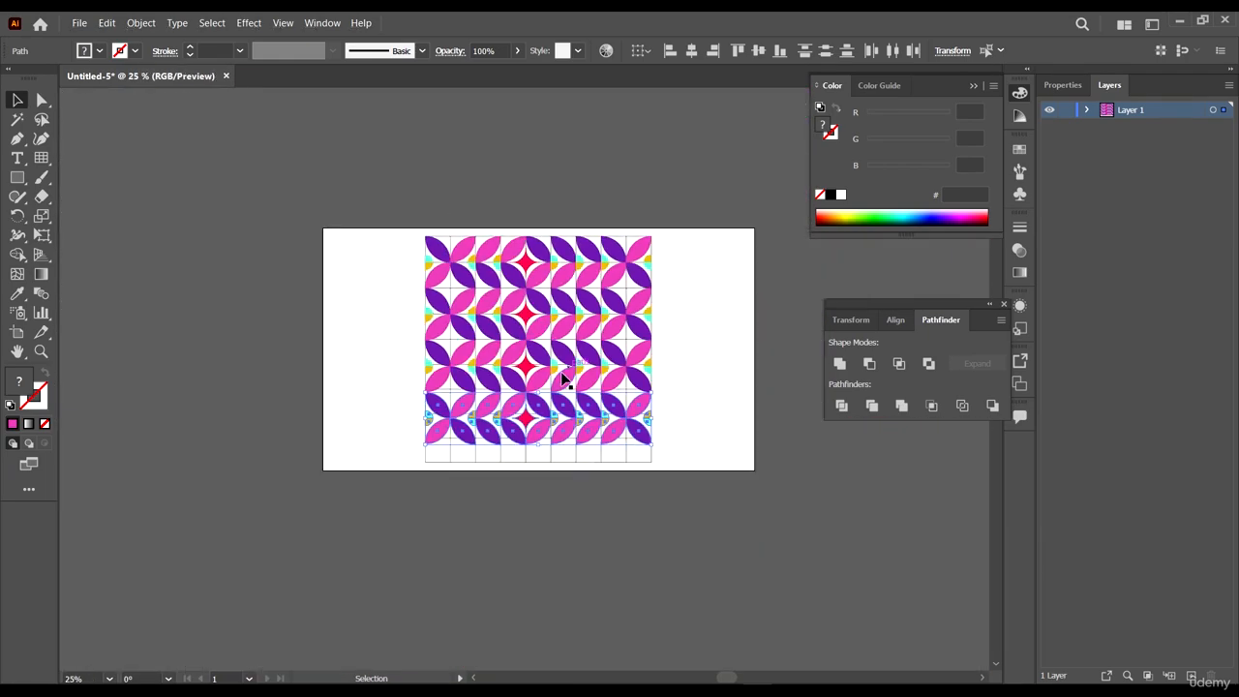
pyautogui.scroll(3, 564, 379)
pyautogui.click(881, 612)
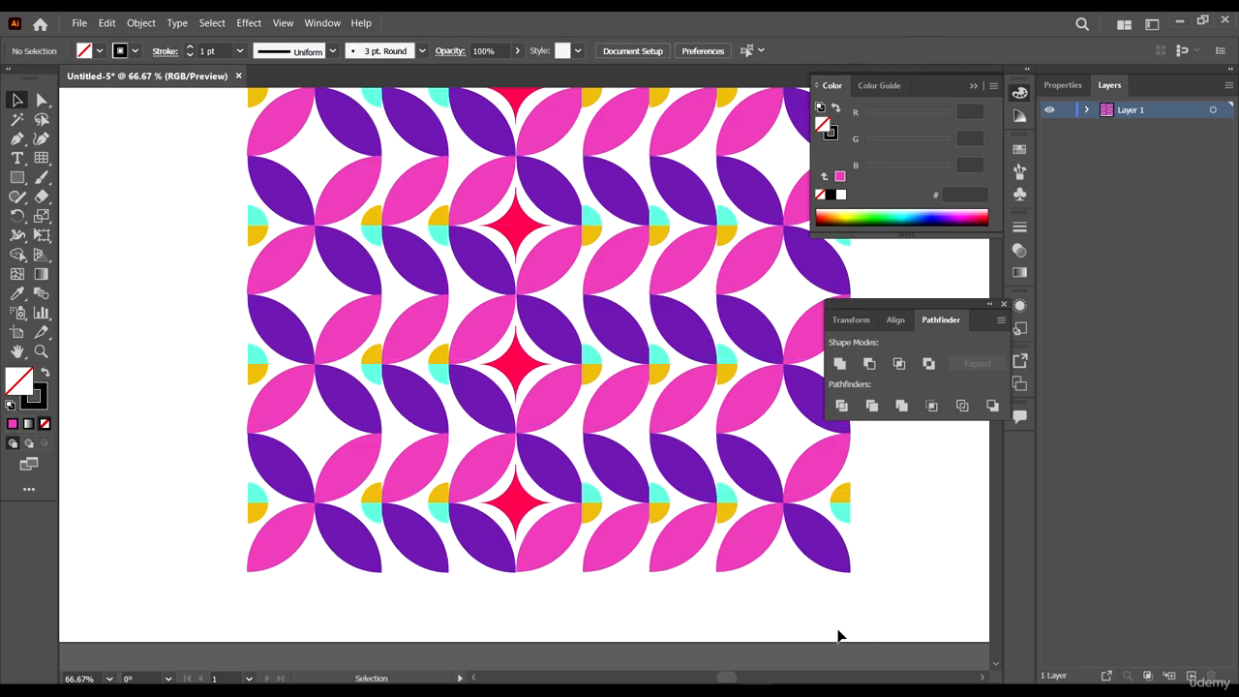
# - Select all the leaves, quarter circles and stars and combine them into one group
pyautogui.scroll(-4, 693, 389)
pyautogui.scroll(1, 738, 388)
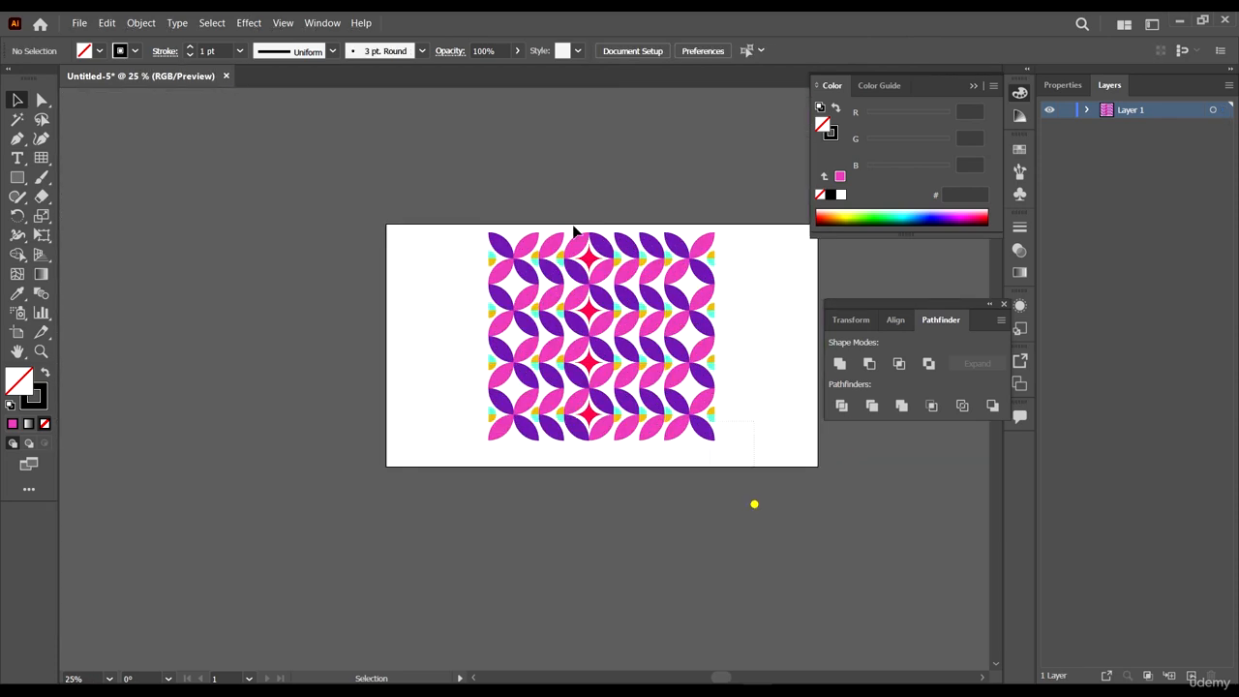
pyautogui.moveTo(575, 230); pyautogui.dragTo(565, 276)
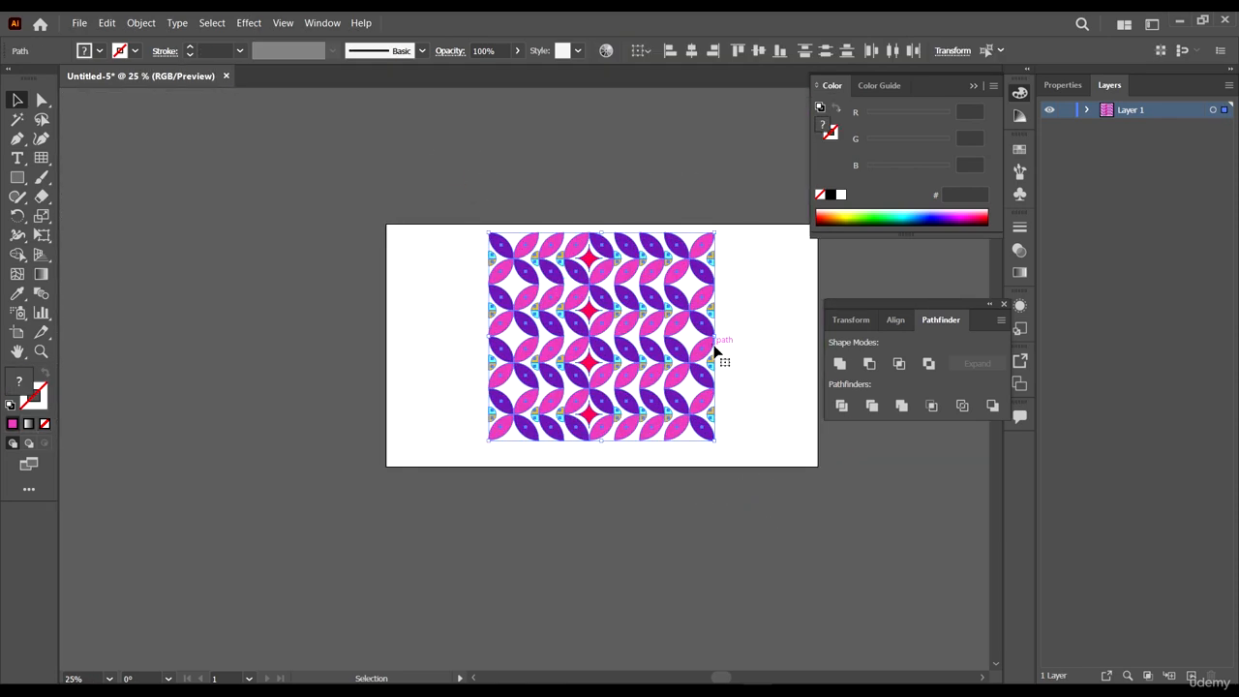
pyautogui.scroll(-1, 714, 351)
pyautogui.scroll(1, 661, 259)
pyautogui.press('ctrl')
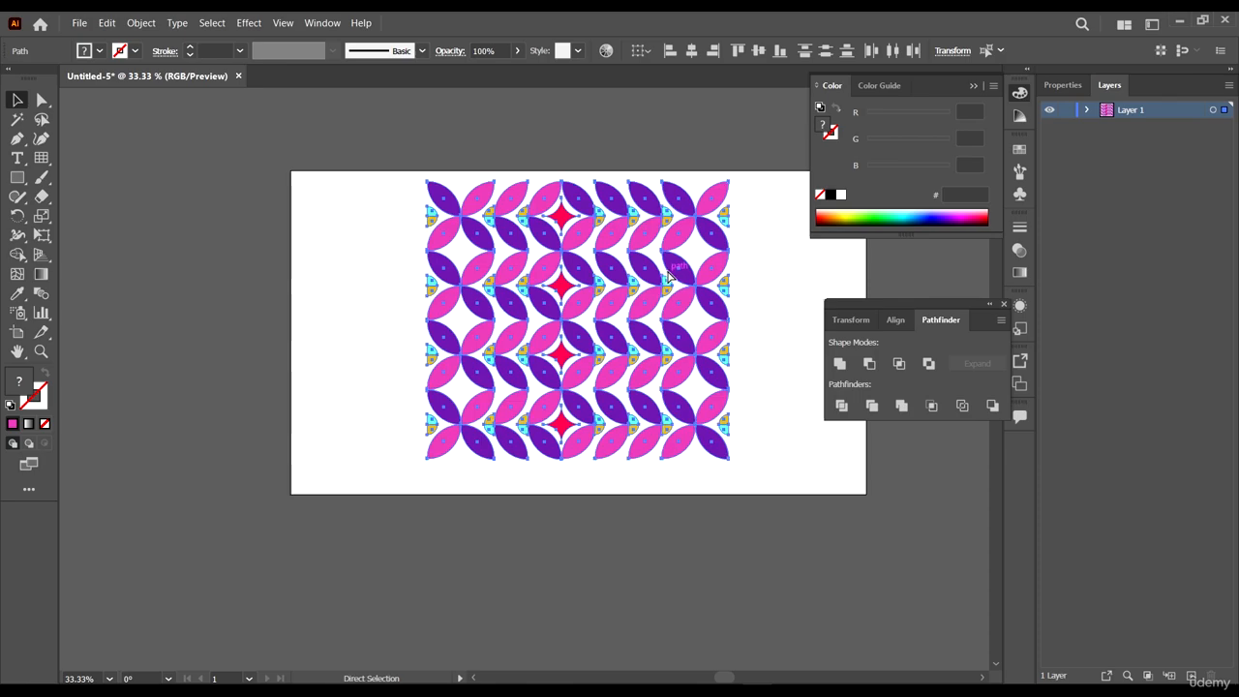
pyautogui.hotkey('ctrl', 'g')
pyautogui.rightClick(673, 291)
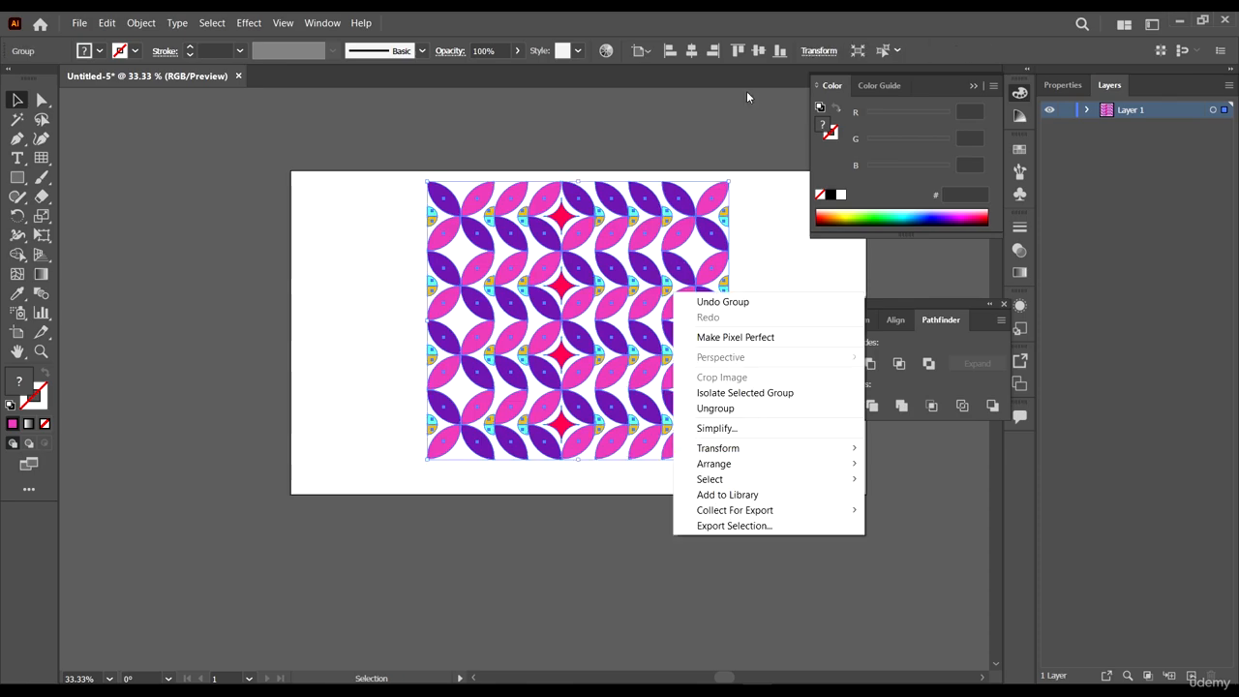
pyautogui.click(740, 17)
# - Centre the pattern group horizontally and vertically on the artboard
pyautogui.click(692, 51)
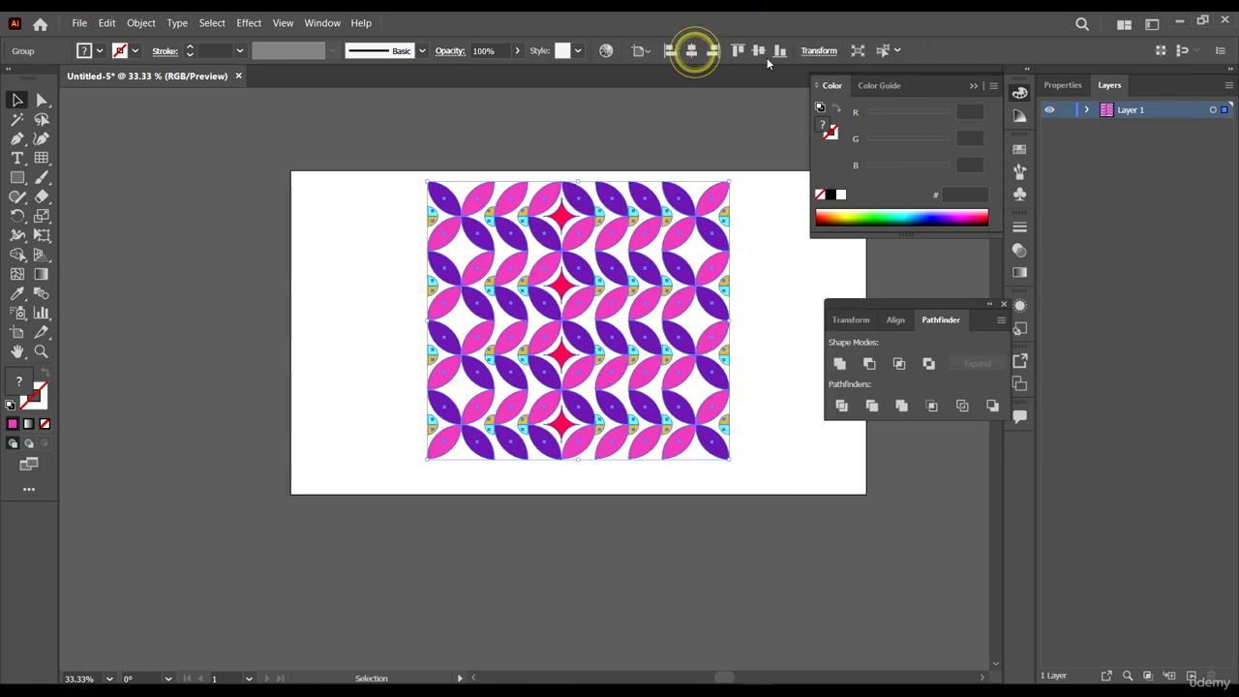
pyautogui.click(759, 52)
pyautogui.click(715, 155)
pyautogui.hscroll(2, 712, 370)
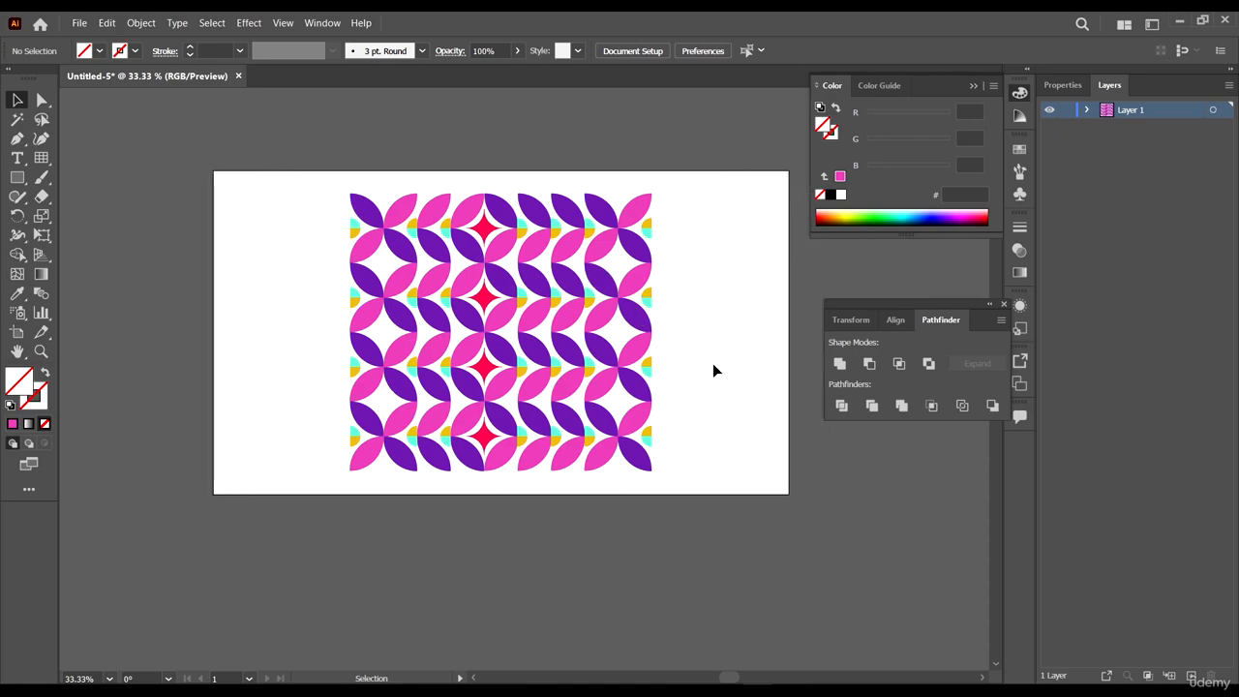
# - Narrow the artboard symmetrically around the pattern to about 831 px wide, keeping the 768 px height
pyautogui.hotkey('shift', 'o')
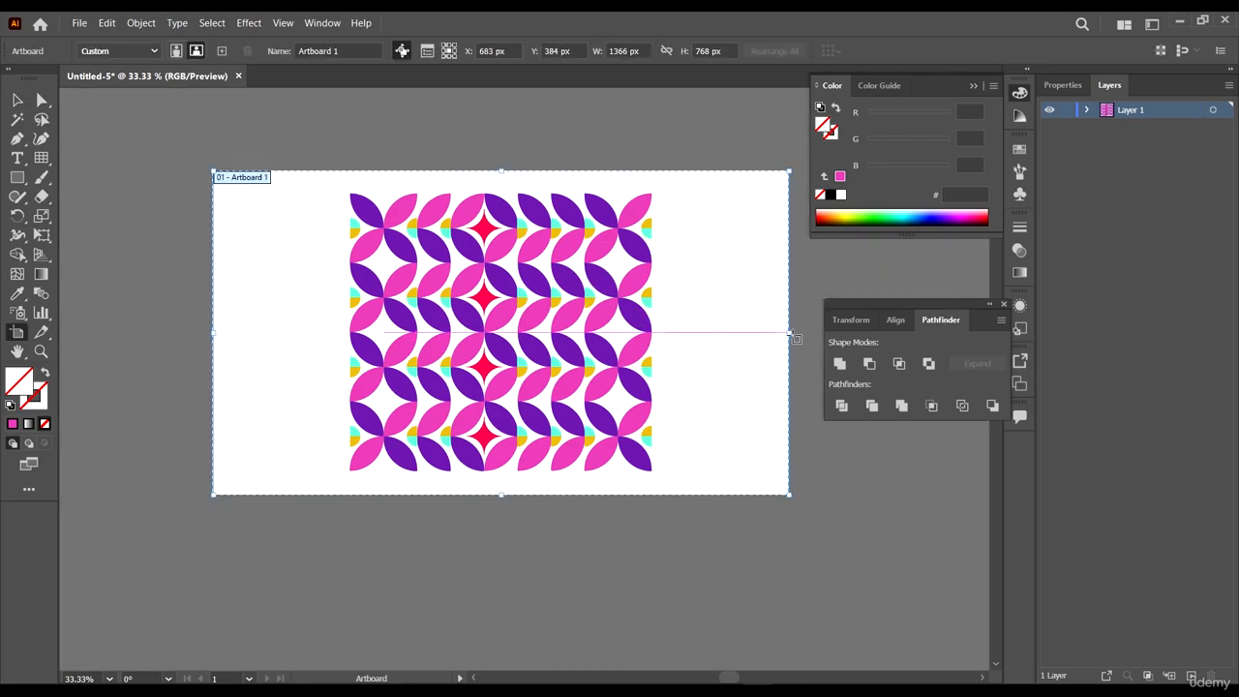
pyautogui.moveTo(789, 334); pyautogui.dragTo(677, 359)
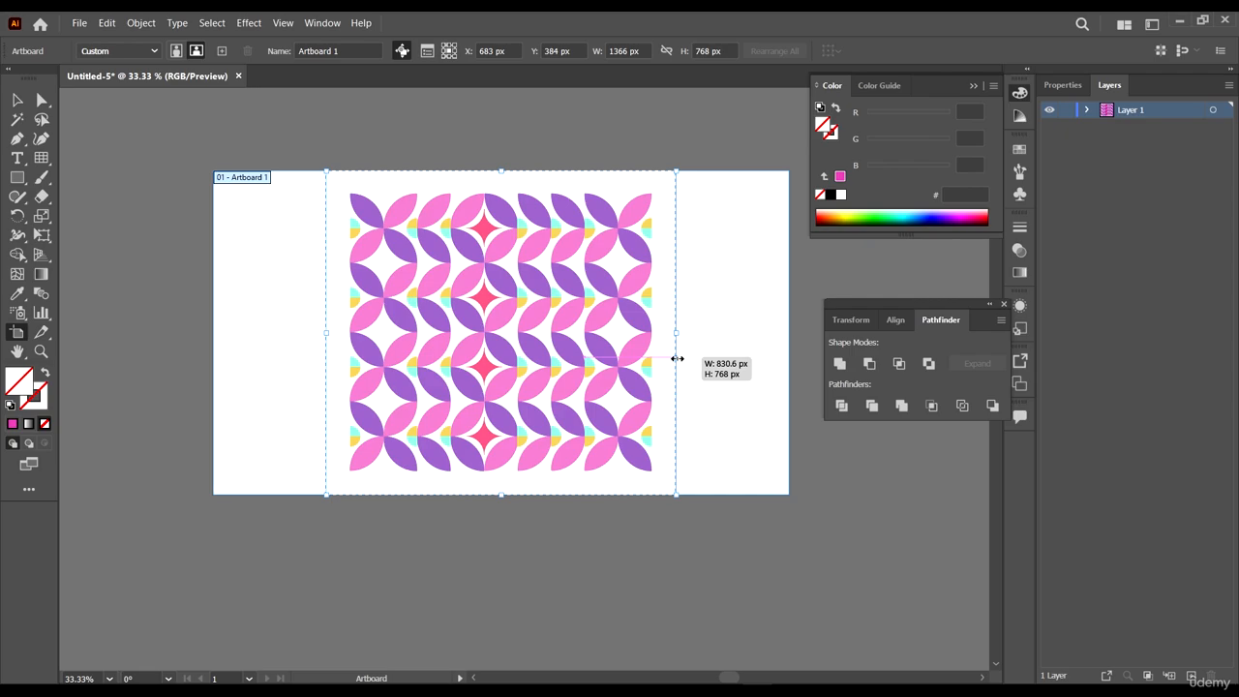
pyautogui.moveTo(676, 358); pyautogui.dragTo(675, 359)
pyautogui.click(16, 100)
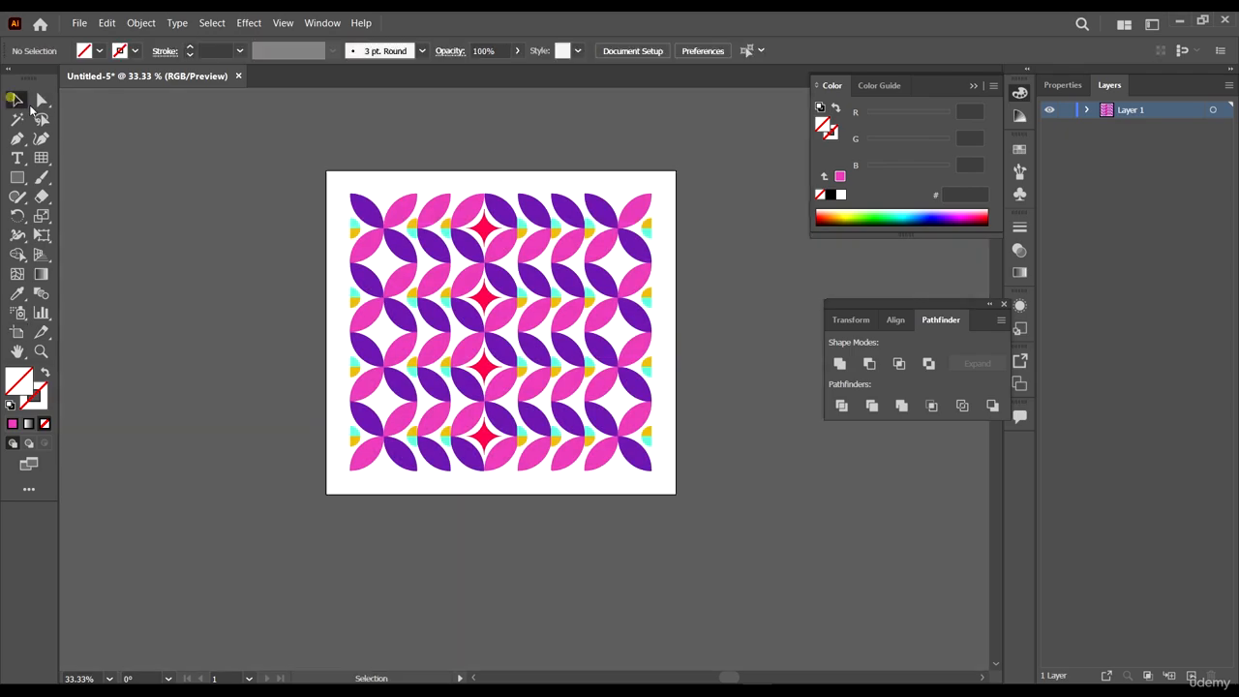
pyautogui.click(174, 220)
# - Centre the pattern group horizontally and vertically on the narrowed artboard and view the finished artwork
pyautogui.click(636, 279)
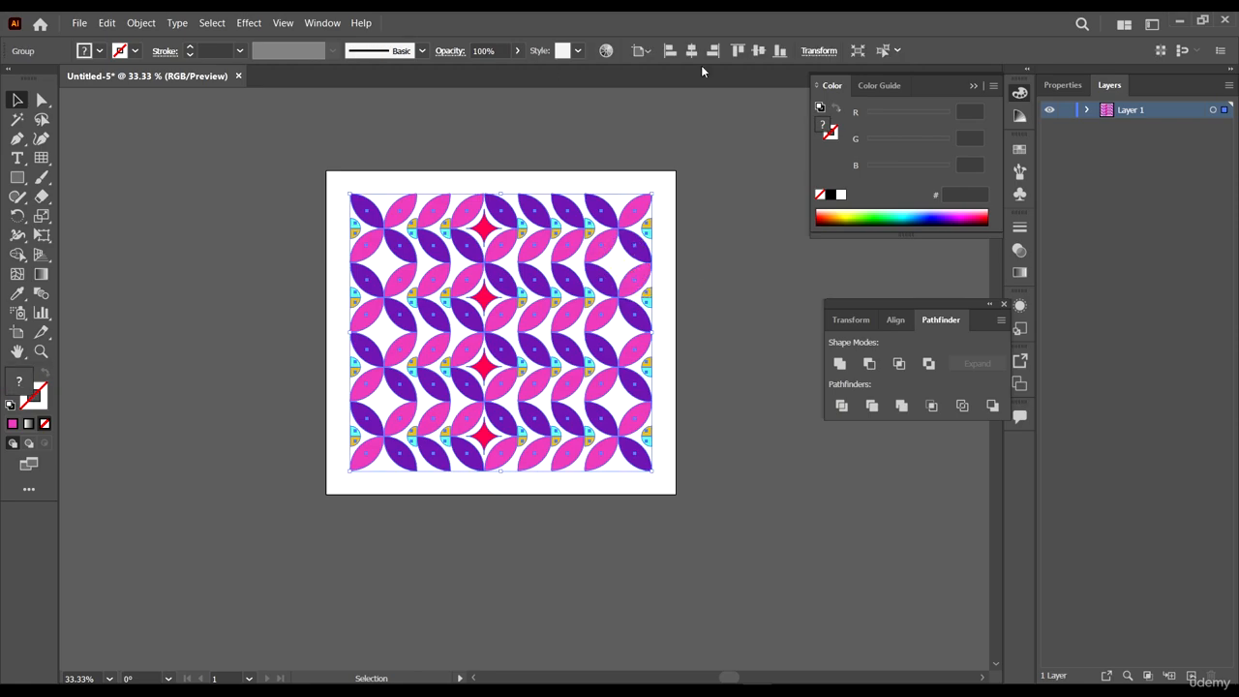
pyautogui.click(691, 51)
pyautogui.click(758, 50)
pyautogui.click(756, 250)
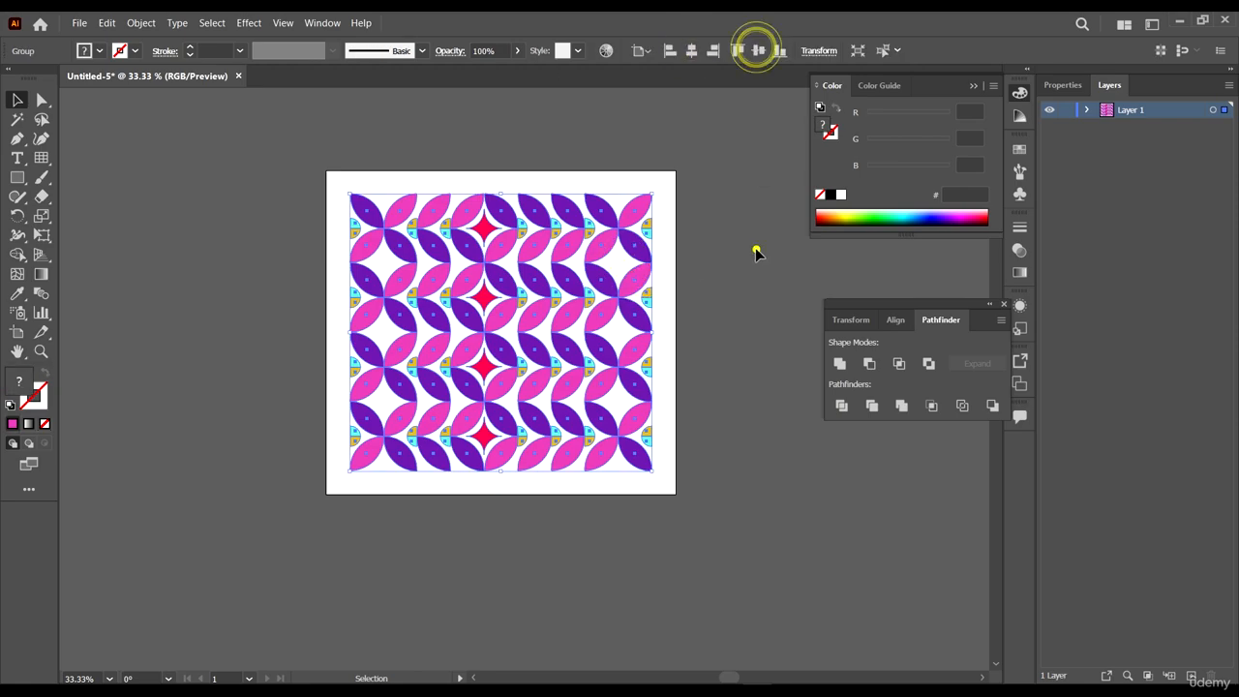
pyautogui.scroll(-2, 486, 178)
pyautogui.scroll(2, 464, 164)
pyautogui.keyDown('alt'); pyautogui.scroll(1, 420, 152); pyautogui.keyUp('alt')
pyautogui.keyDown('alt'); pyautogui.scroll(-1, 409, 194); pyautogui.keyUp('alt')
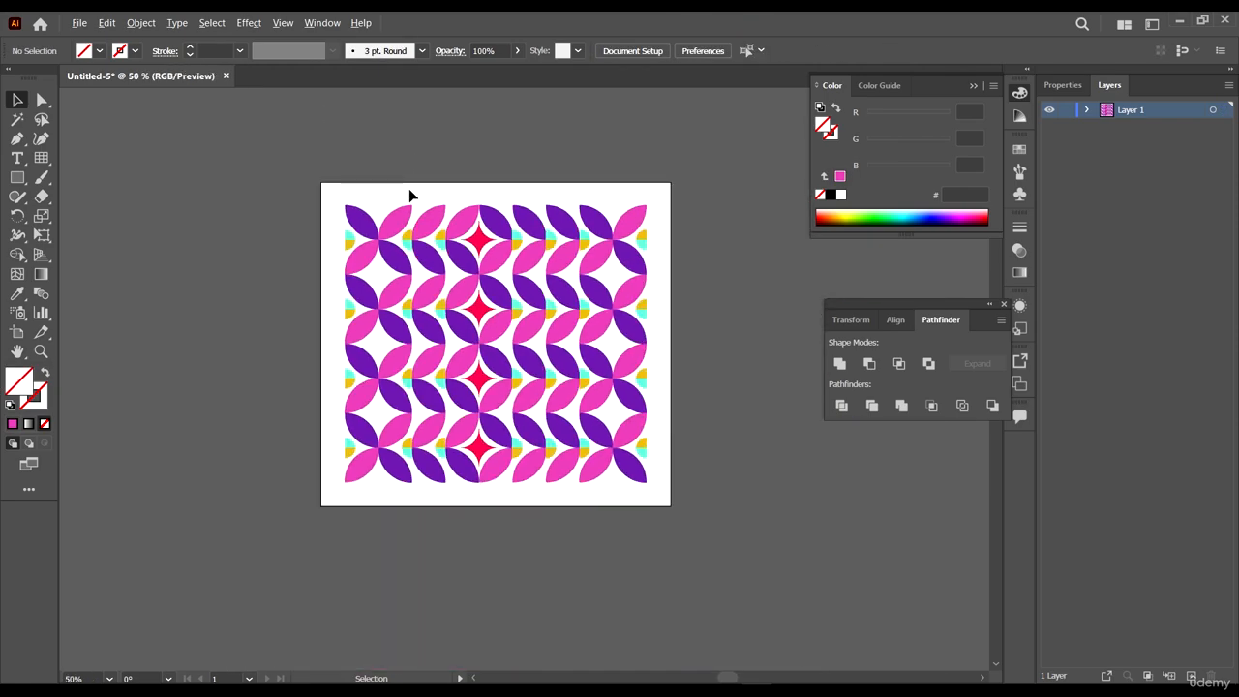
pyautogui.scroll(1, 546, 228)
pyautogui.scroll(-1, 520, 260)
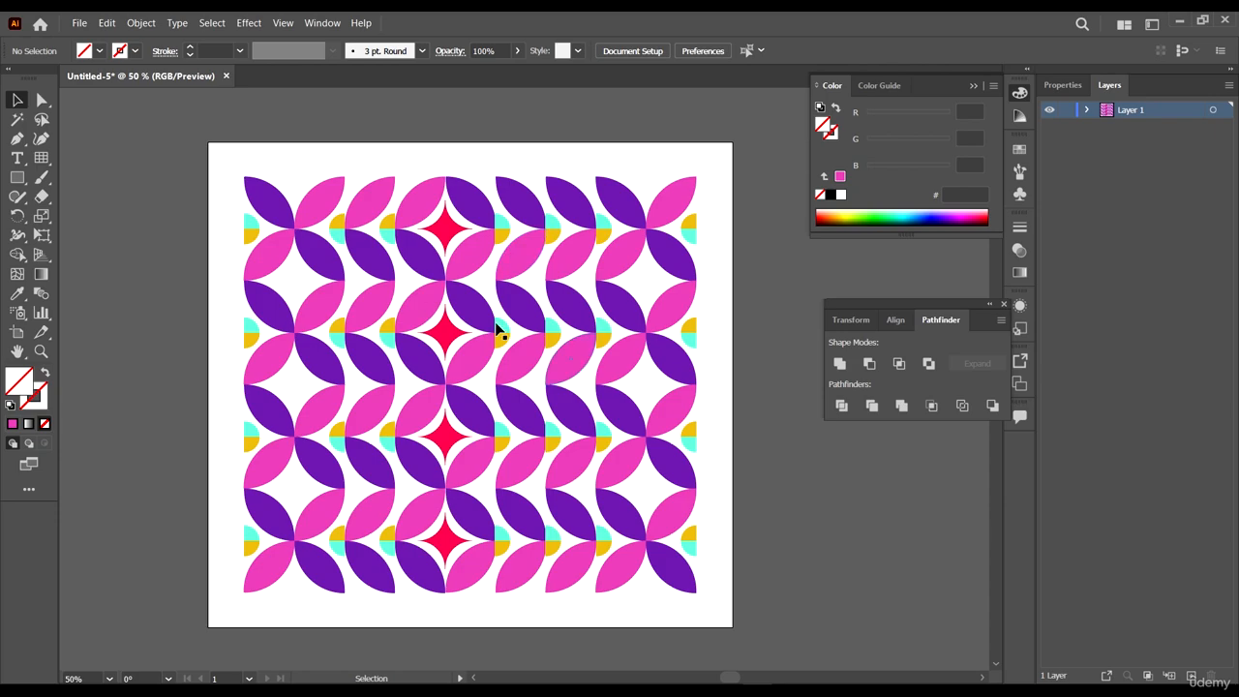
pyautogui.keyDown('ctrl'); pyautogui.hscroll(2, 494, 399); pyautogui.keyUp('ctrl')
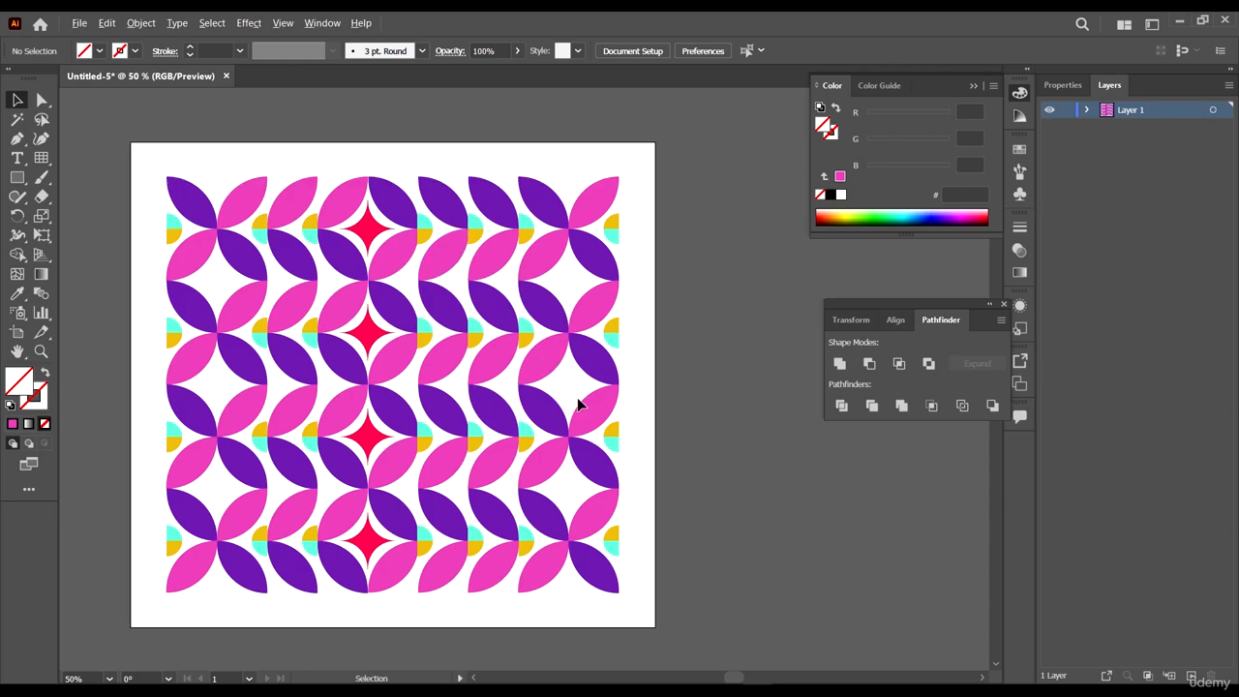
pyautogui.keyDown('alt'); pyautogui.scroll(1, 457, 363); pyautogui.keyUp('alt')
pyautogui.keyDown('alt'); pyautogui.scroll(-4, 611, 427); pyautogui.keyUp('alt')
pyautogui.keyDown('alt'); pyautogui.scroll(2, 475, 338); pyautogui.keyUp('alt')
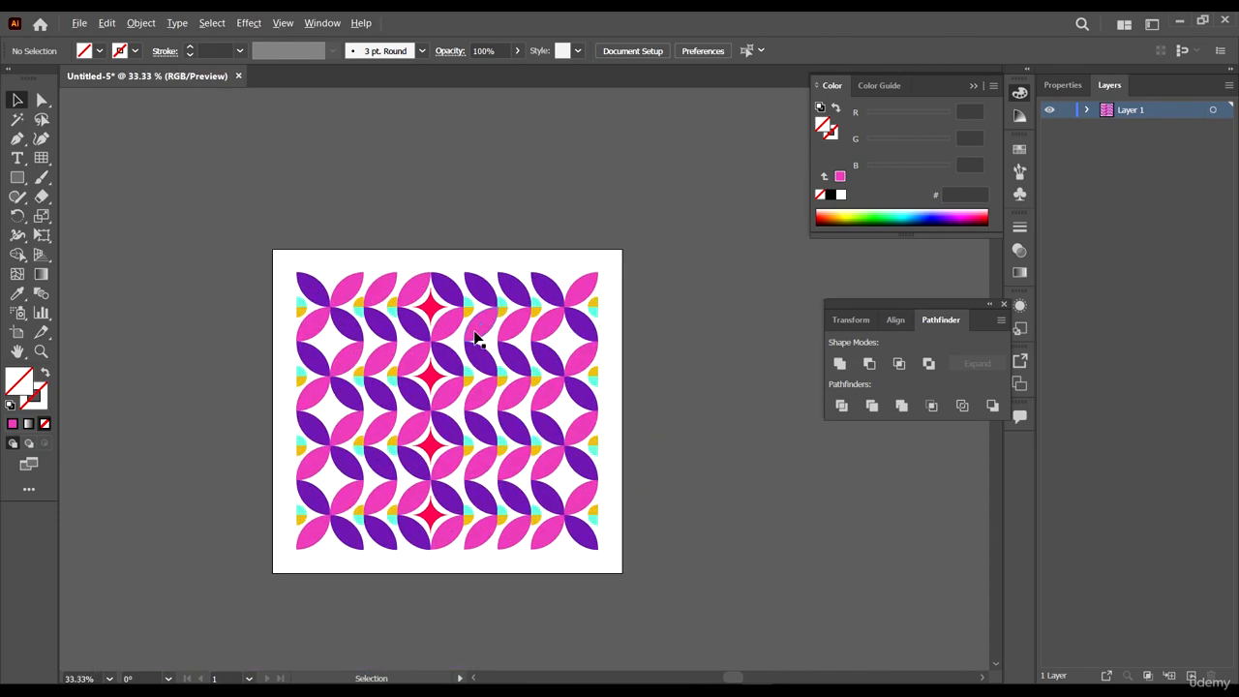
pyautogui.moveTo(701, 467); pyautogui.dragTo(555, 430)
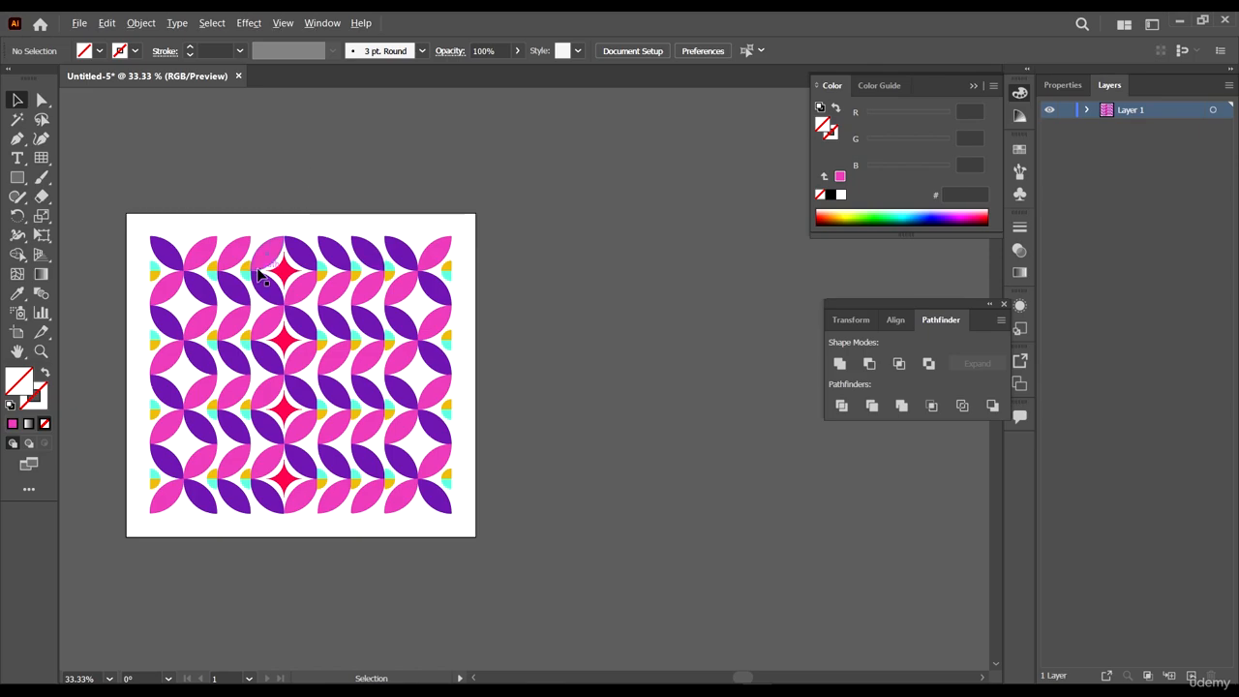
pyautogui.keyDown('alt'); pyautogui.scroll(-1, 258, 268); pyautogui.keyUp('alt')
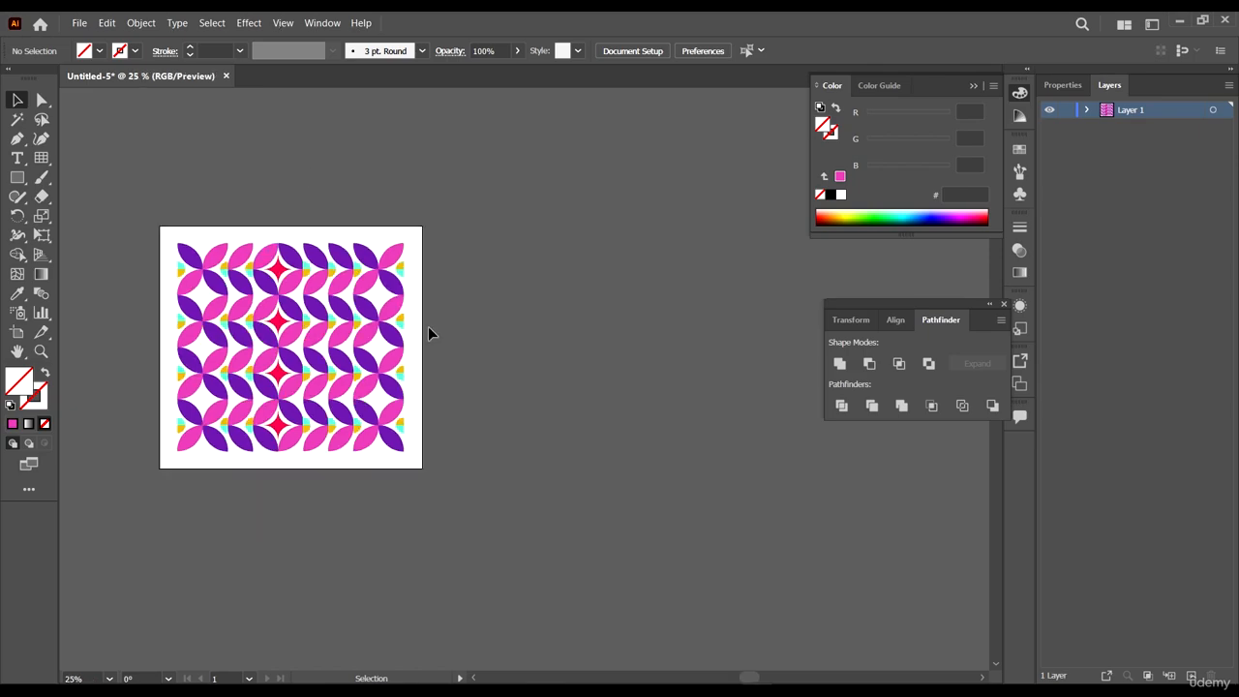
# - Duplicate the pattern artboard beside the original and delete the pattern artwork from the copy
pyautogui.click(42, 158)
pyautogui.click(40, 163)
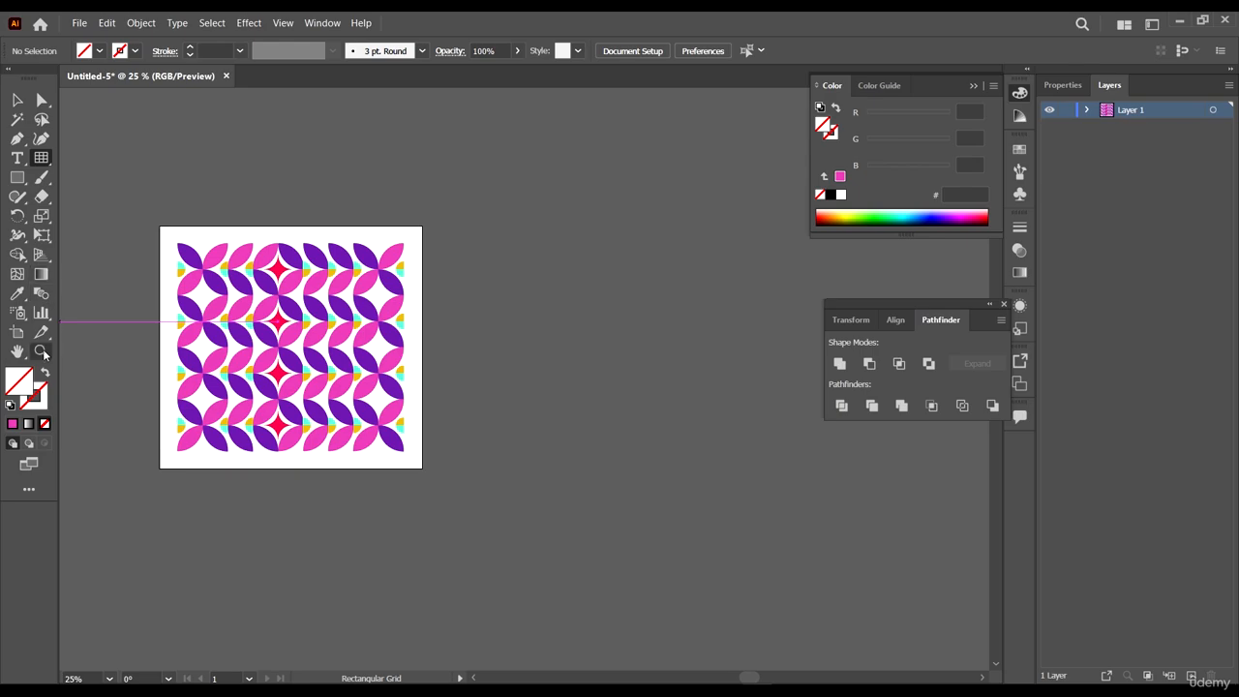
pyautogui.click(17, 332)
pyautogui.hscroll(1, 145, 280)
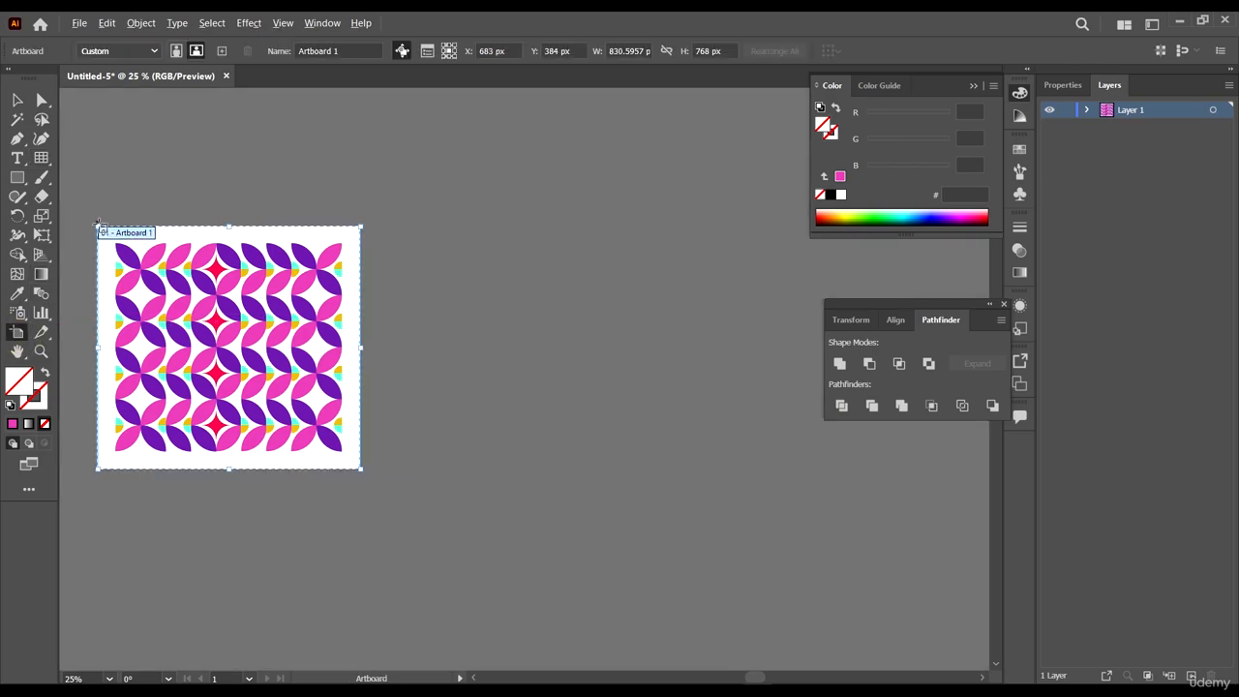
pyautogui.moveTo(123, 235); pyautogui.dragTo(486, 313)
pyautogui.press('v')
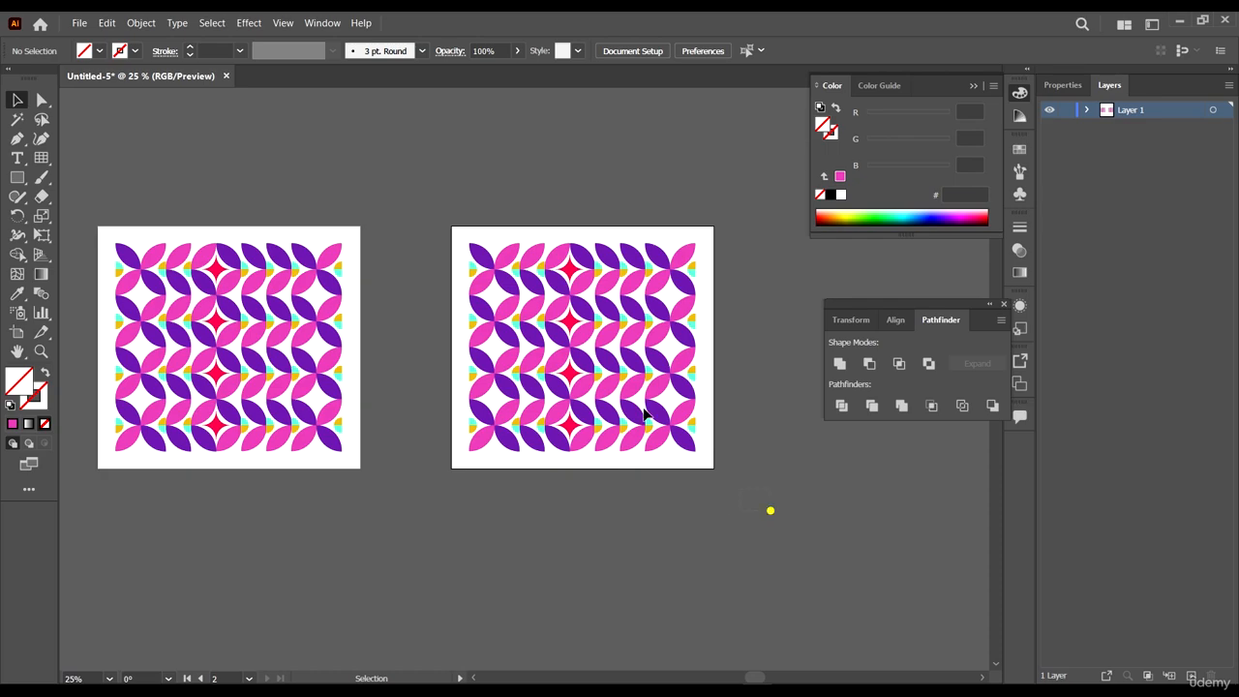
pyautogui.moveTo(770, 510); pyautogui.dragTo(428, 163)
pyautogui.press('Delete')
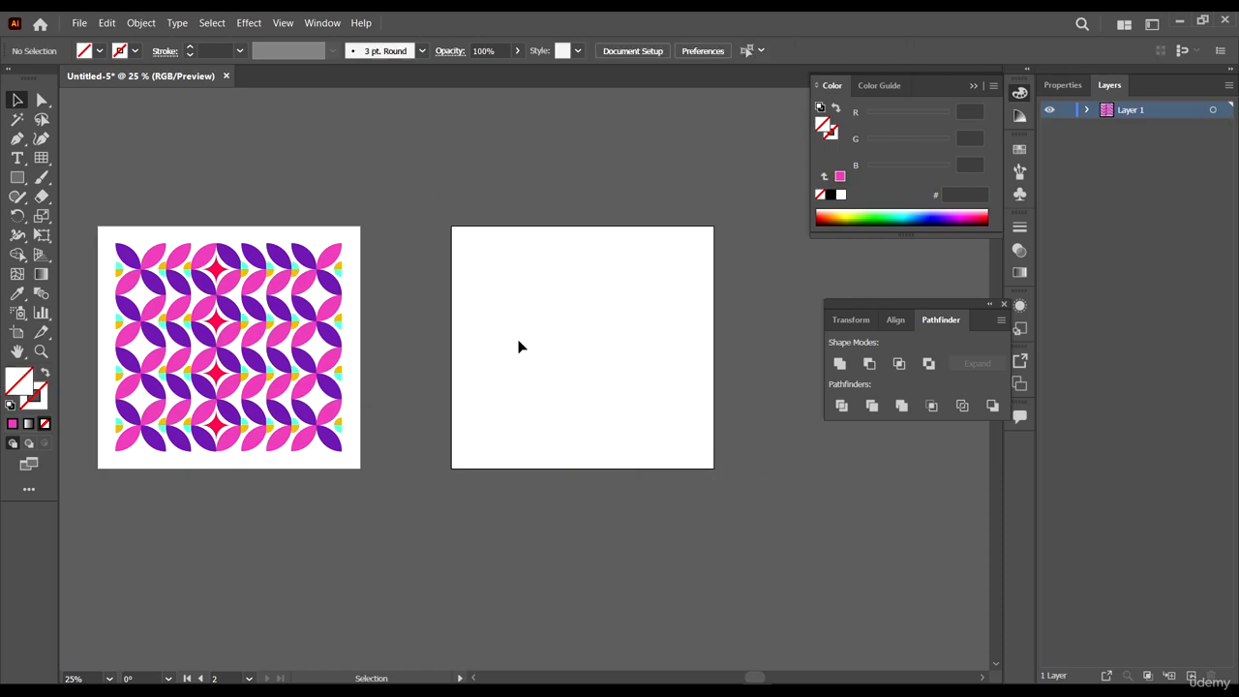
# - Set the Rectangular Grid tool to 9 horizontal dividers and 9 vertical dividers
pyautogui.scroll(-1, 116, 210)
pyautogui.click(42, 158)
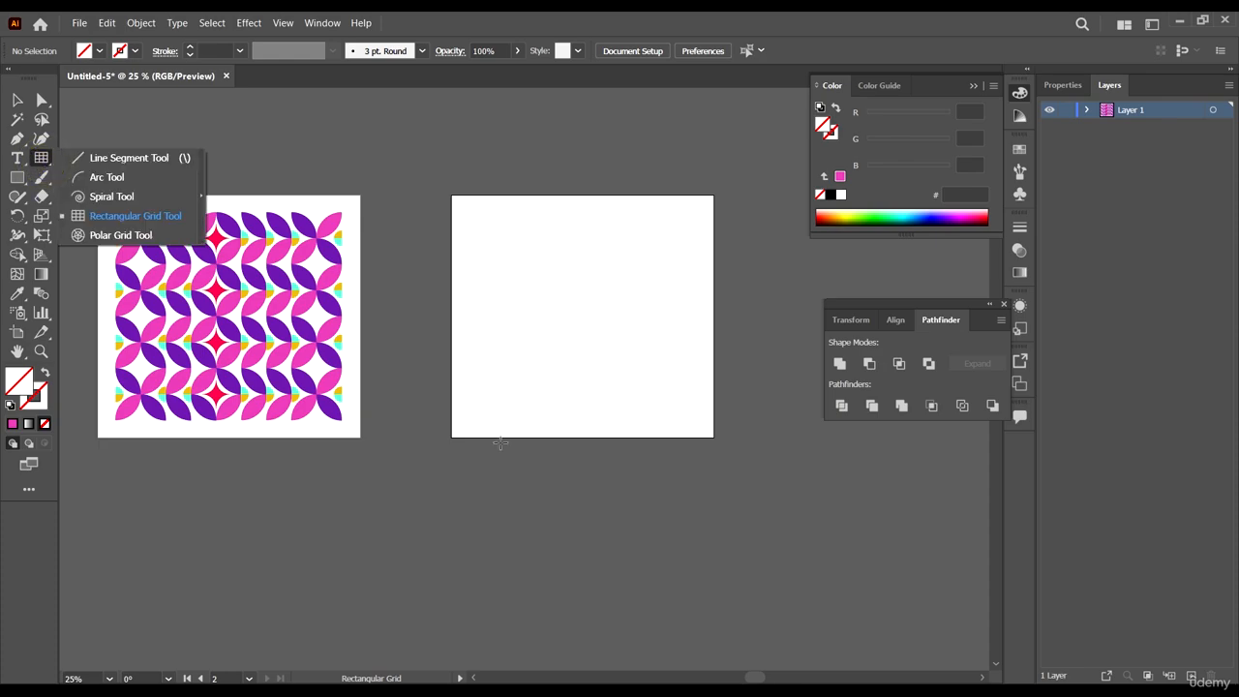
pyautogui.scroll(1, 571, 279)
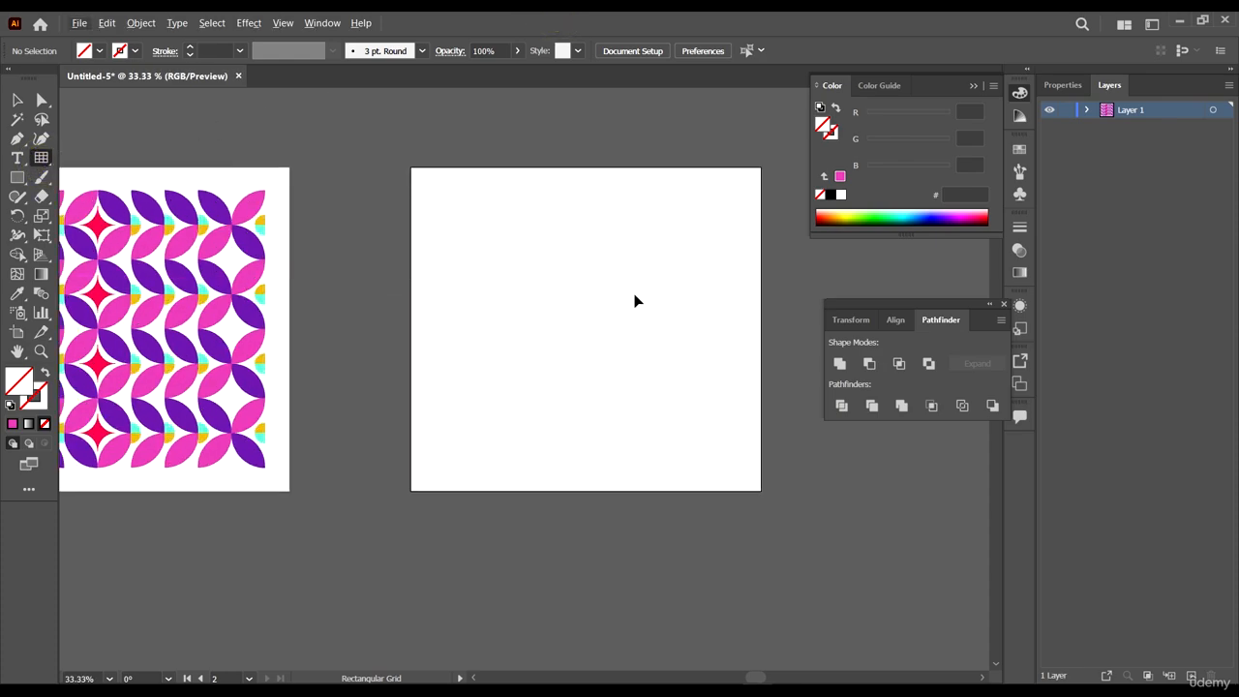
pyautogui.hscroll(5, 638, 305)
pyautogui.click(44, 163)
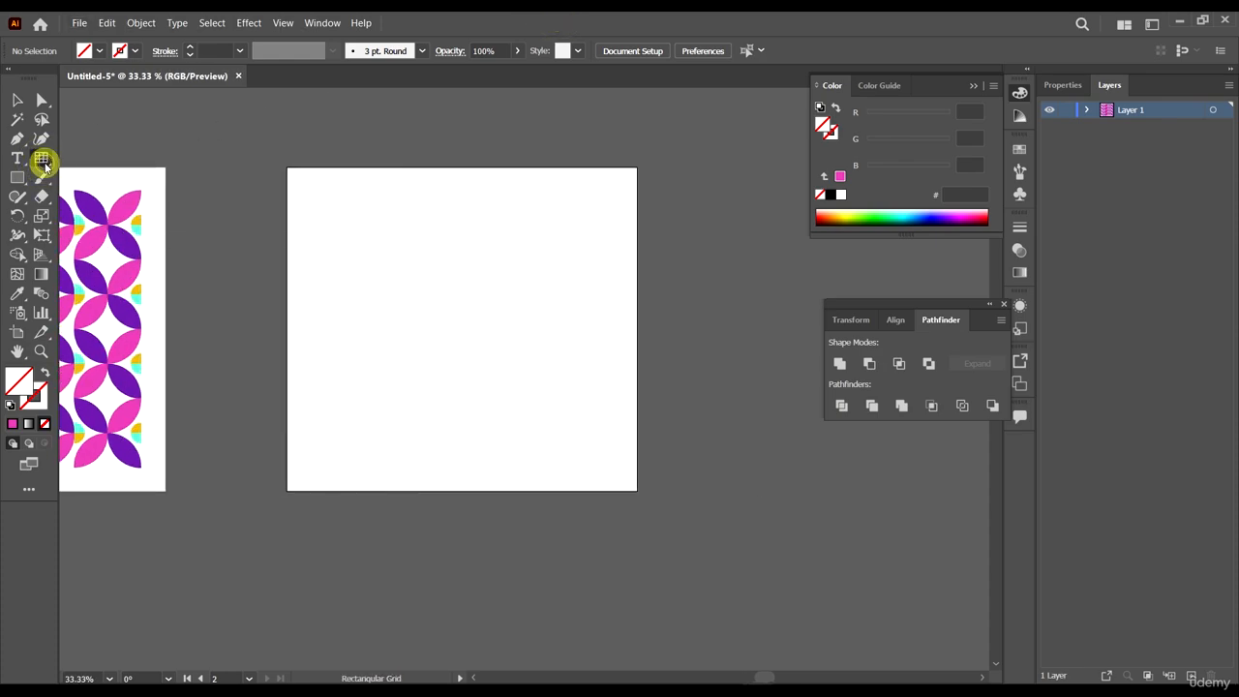
pyautogui.doubleClick(41, 158)
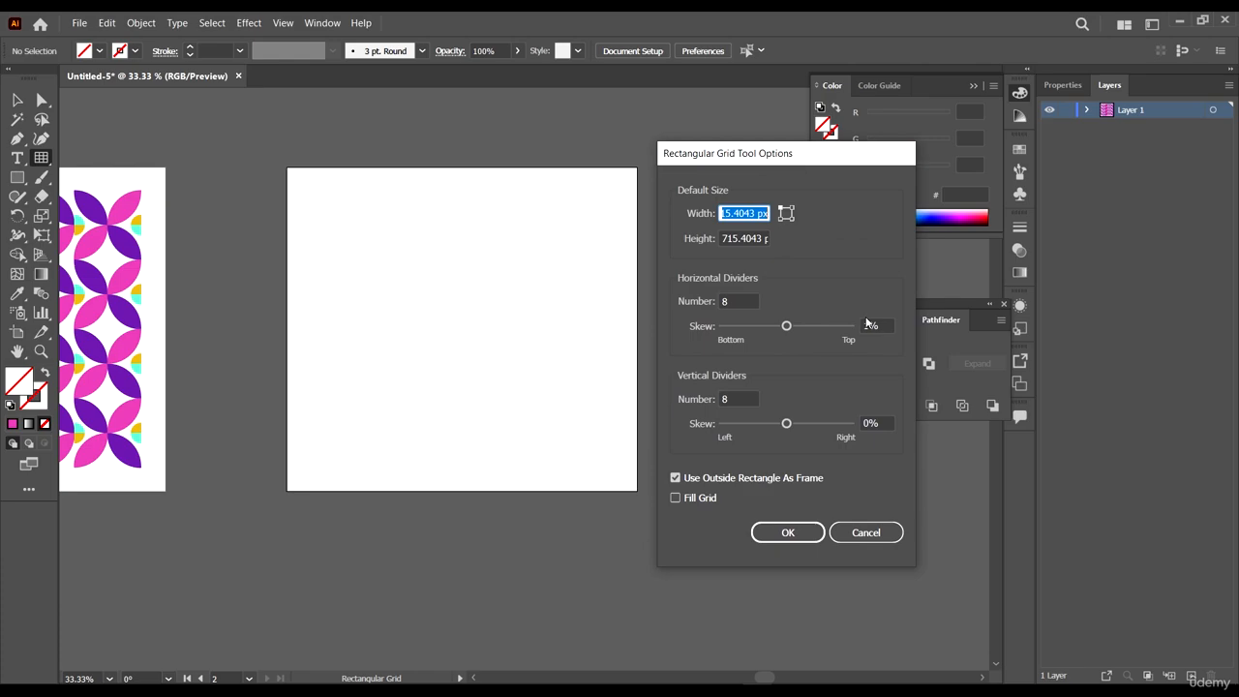
pyautogui.click(736, 301)
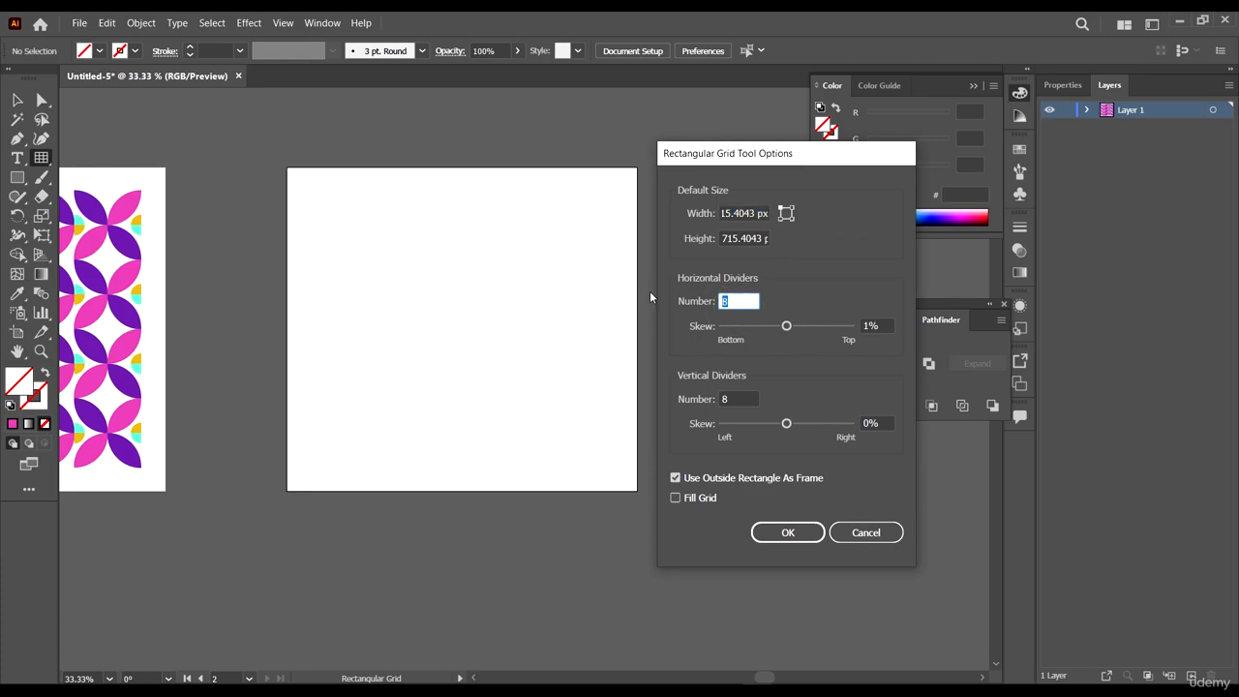
pyautogui.write('9')
pyautogui.click(735, 399)
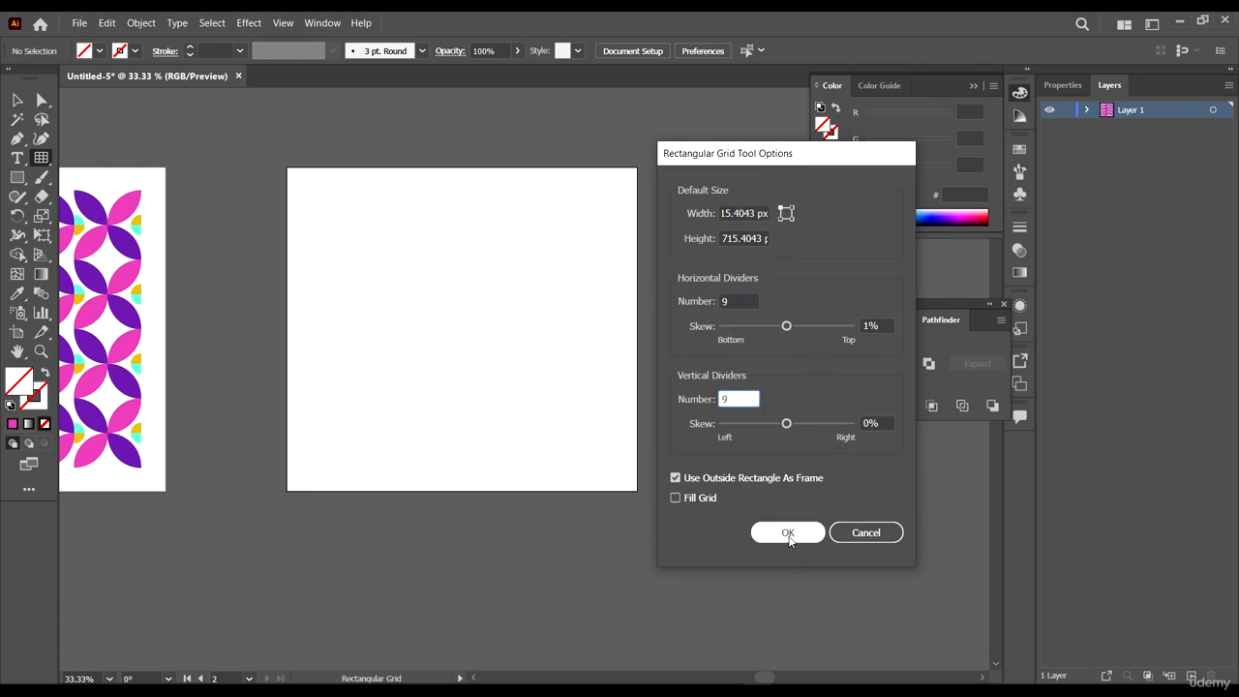
pyautogui.click(788, 532)
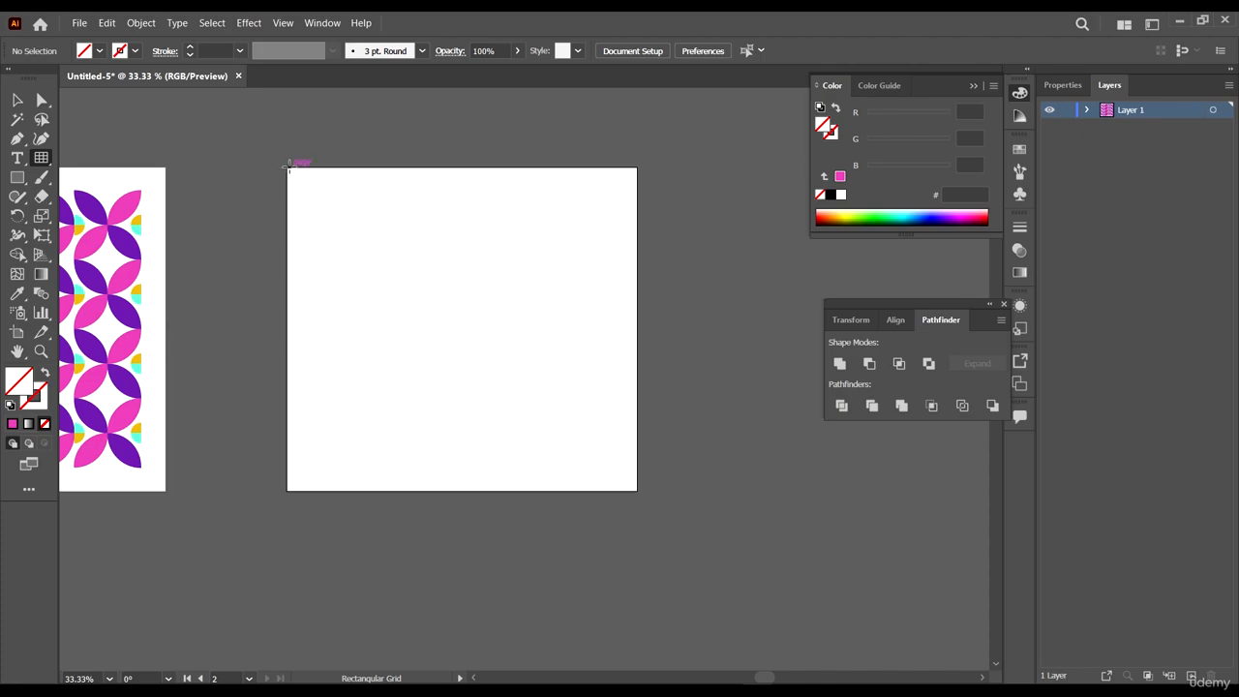
# - Draw a square rectangular grid about 828 px wide from the empty artboard's upper-left corner and give it a blue 1 pt stroke
pyautogui.moveTo(287, 167); pyautogui.dragTo(630, 516)
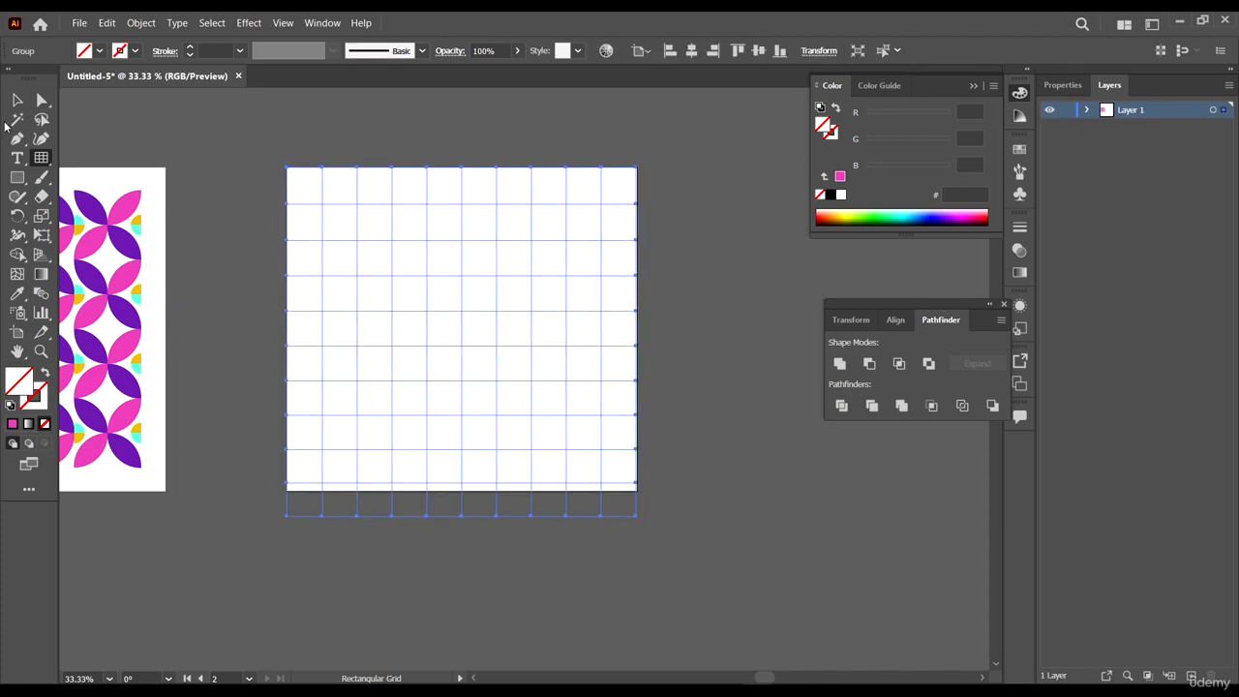
pyautogui.click(17, 101)
pyautogui.click(130, 55)
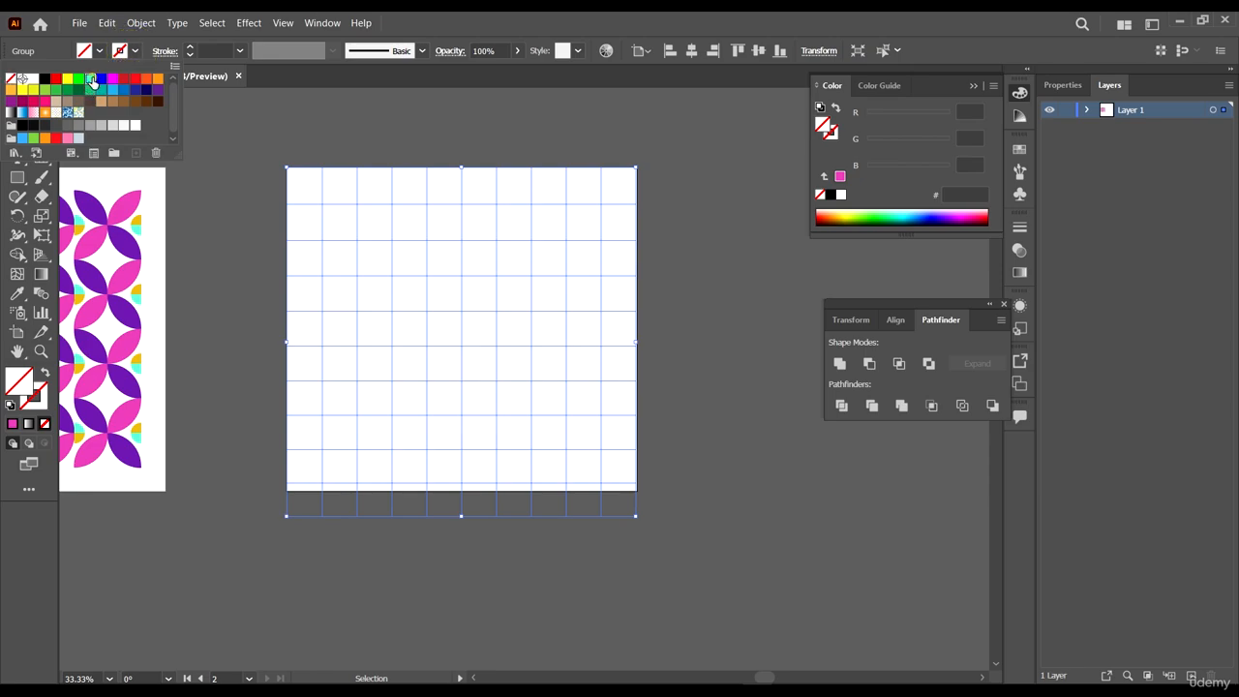
pyautogui.click(92, 78)
pyautogui.click(755, 384)
pyautogui.scroll(-2, 756, 377)
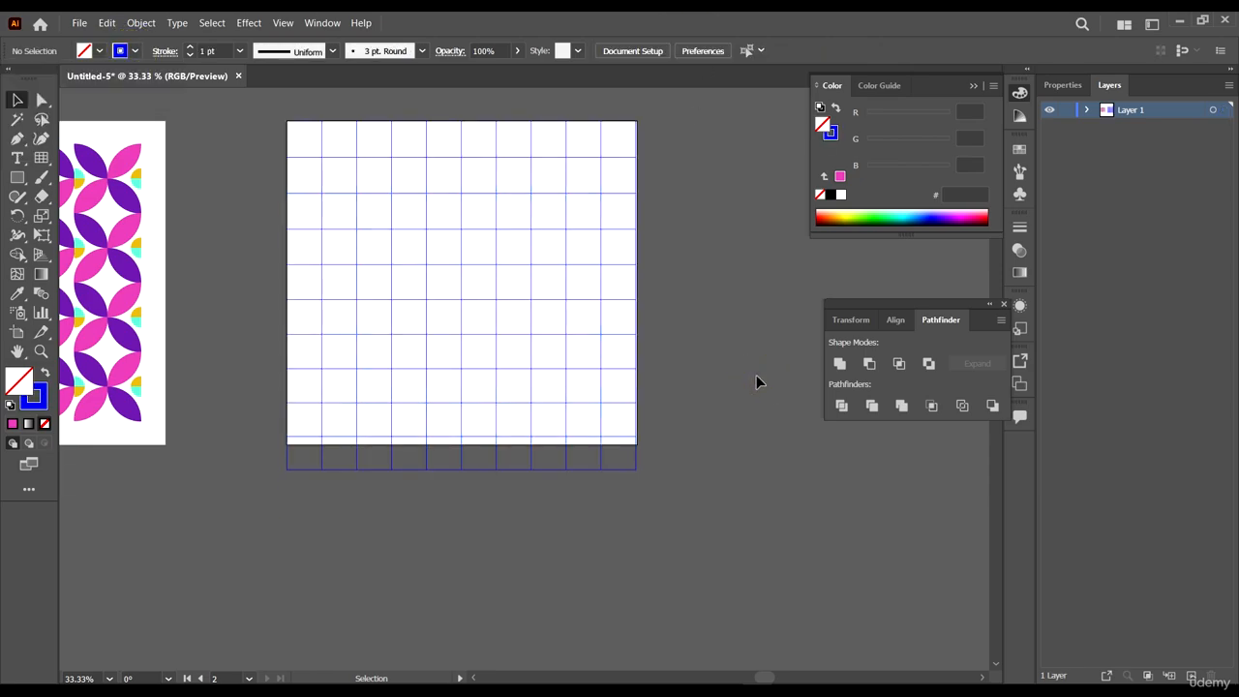
# - Resize the second artboard to fit the blue grid, about 828 px wide and 828 px high
pyautogui.hotkey('shift', 'o')
pyautogui.scroll(8, 620, 473)
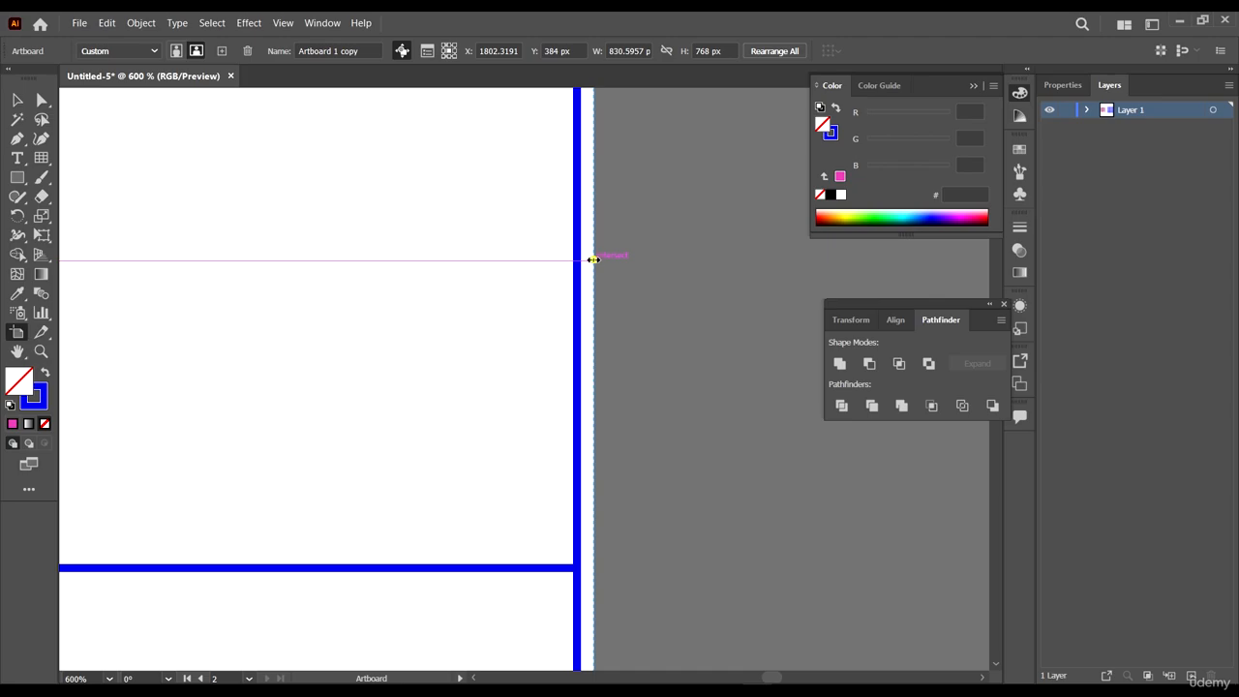
pyautogui.moveTo(593, 259); pyautogui.dragTo(588, 255)
pyautogui.scroll(-8, 677, 284)
pyautogui.scroll(5, 725, 428)
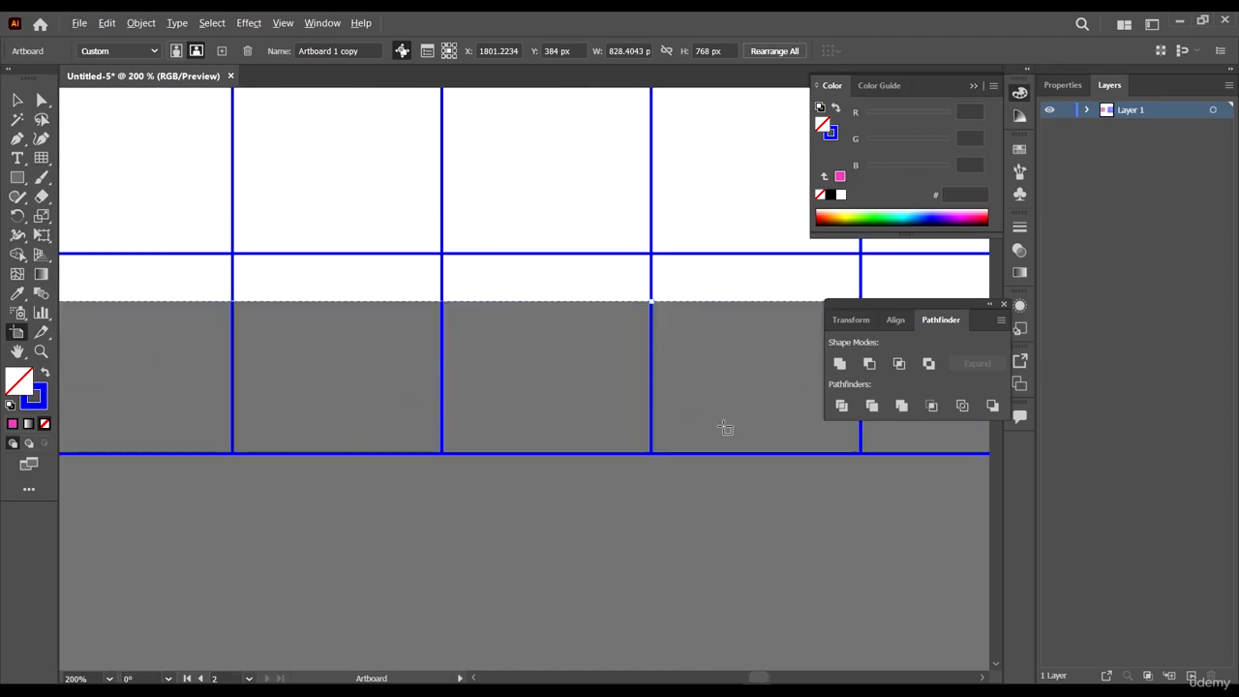
pyautogui.moveTo(652, 304); pyautogui.dragTo(658, 451)
pyautogui.scroll(-6, 644, 416)
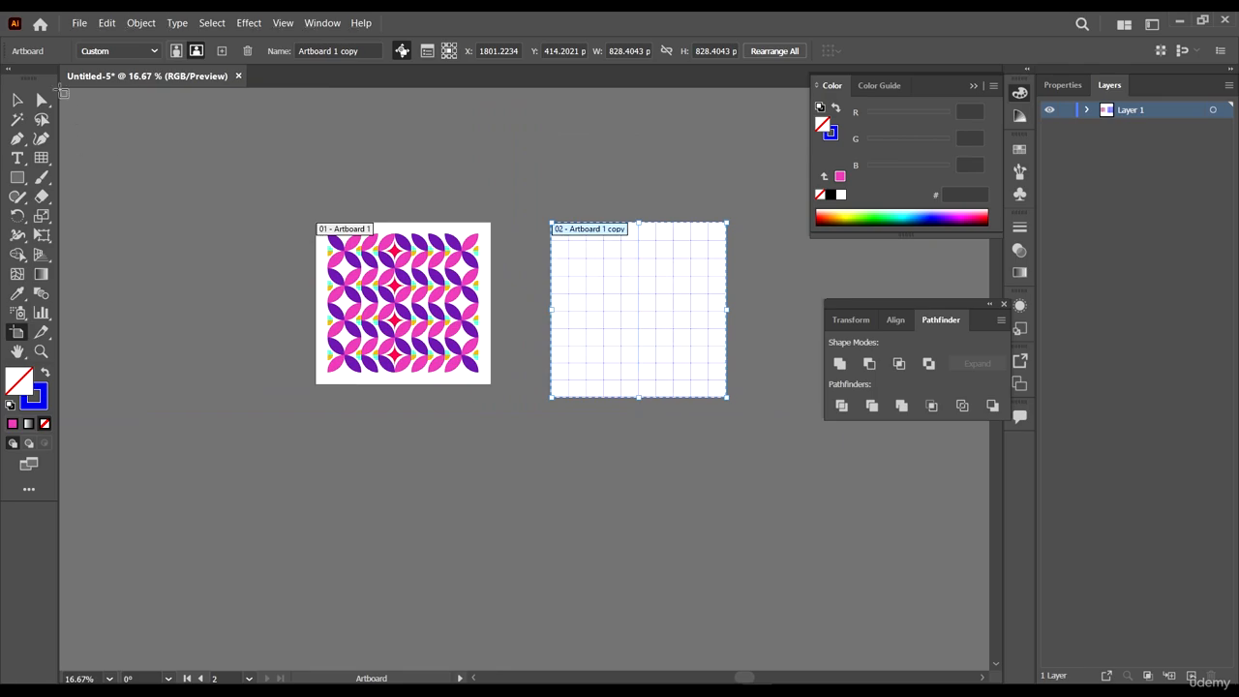
pyautogui.click(16, 100)
pyautogui.scroll(2, 629, 269)
pyautogui.scroll(1, 782, 274)
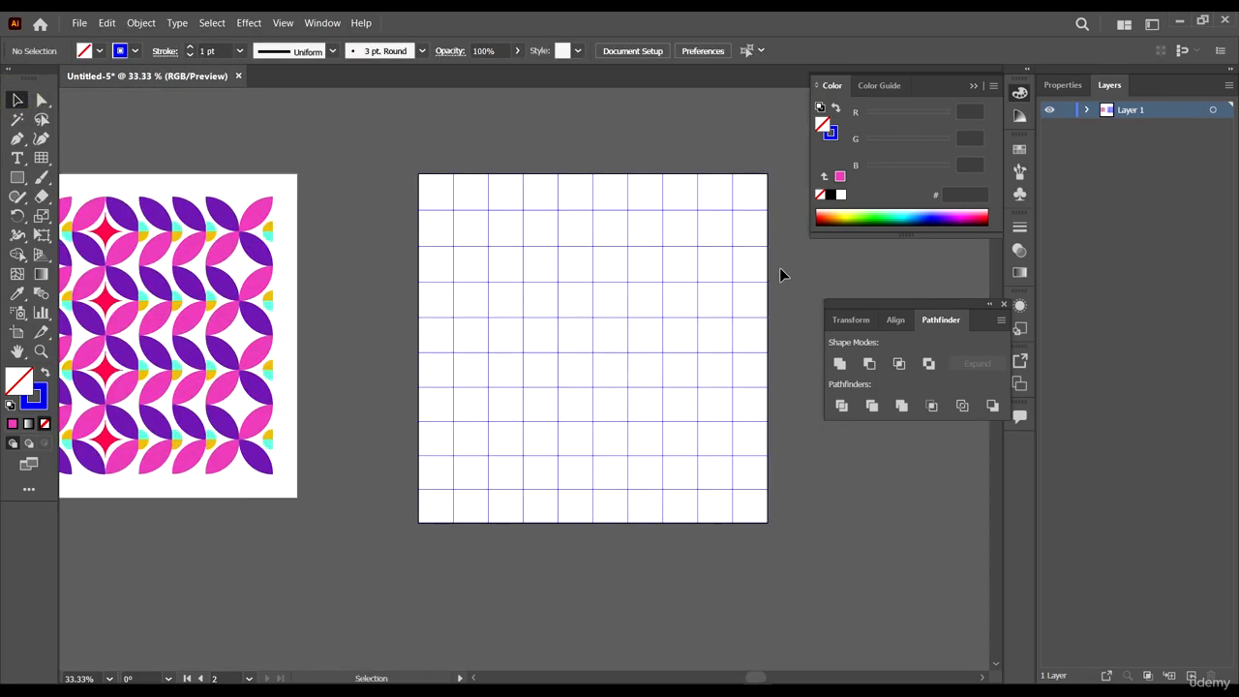
# - Set up the Polar Grid tool with 8 concentric dividers and 0 radial dividers
pyautogui.click(39, 158)
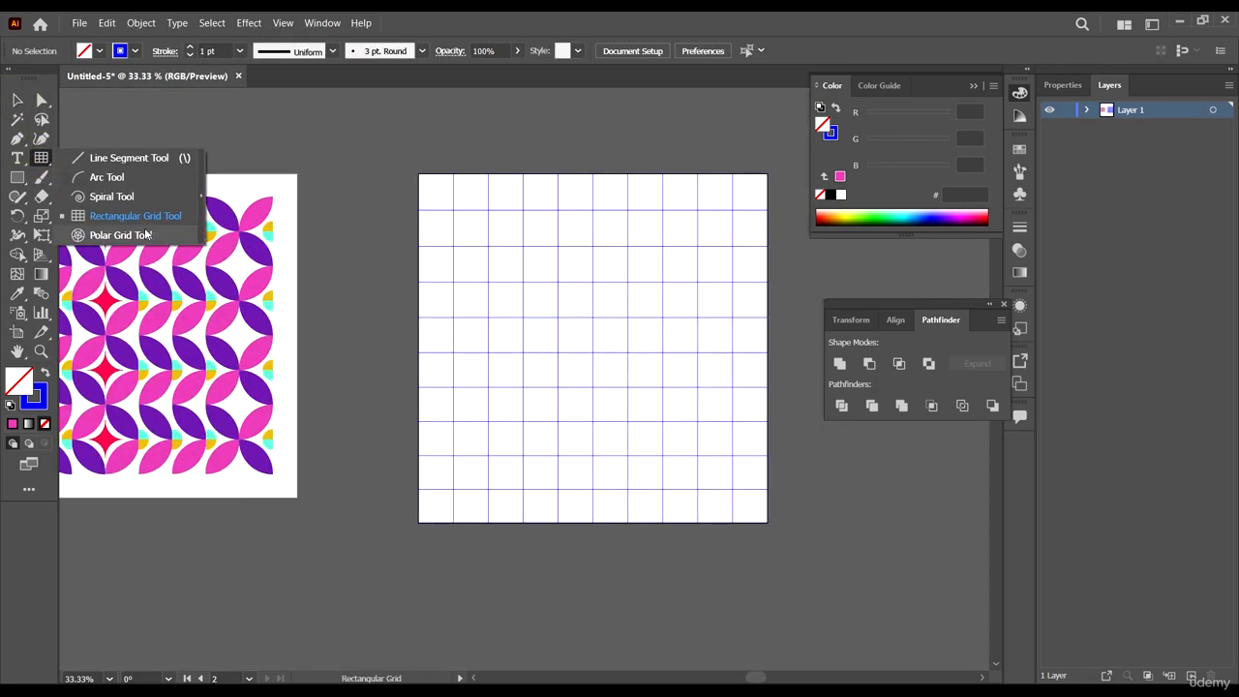
pyautogui.click(131, 235)
pyautogui.doubleClick(41, 157)
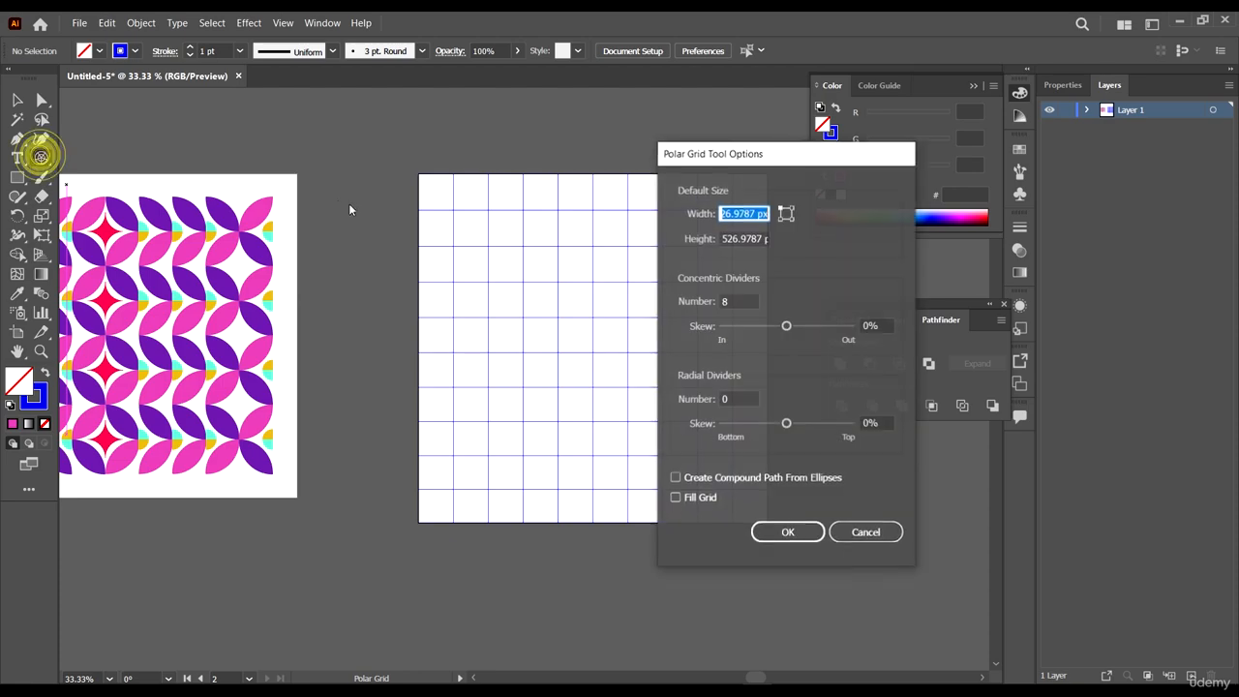
pyautogui.click(739, 301)
pyautogui.click(730, 397)
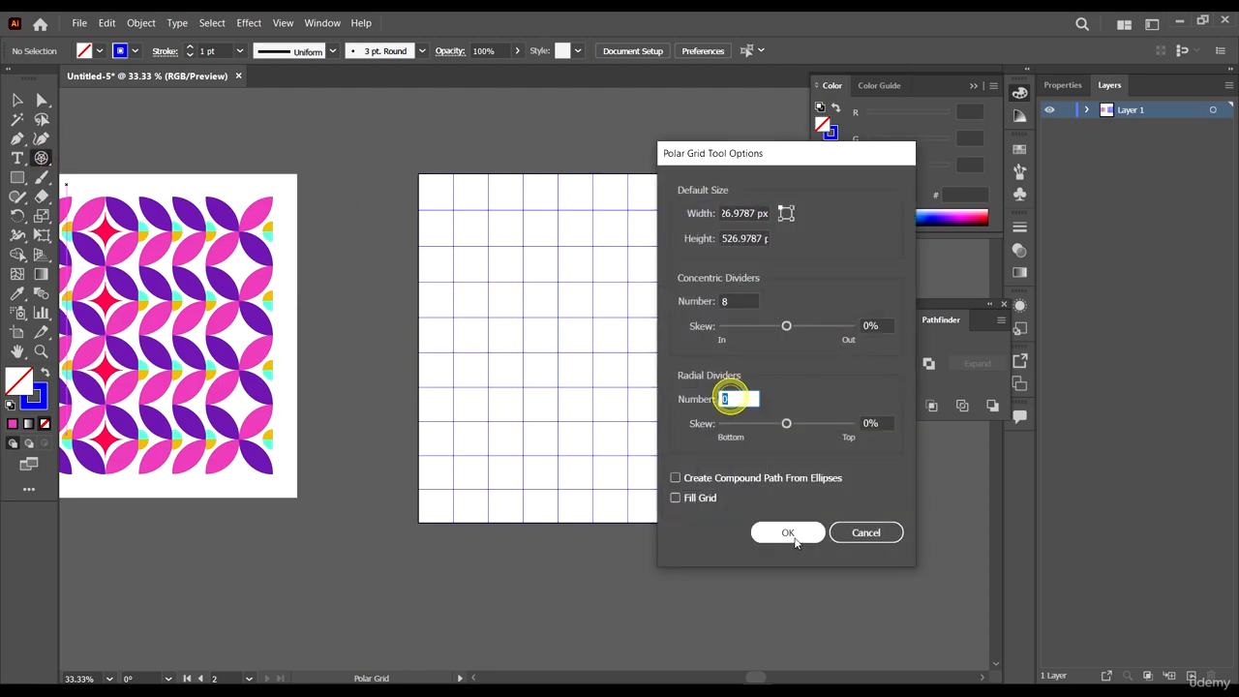
pyautogui.click(792, 532)
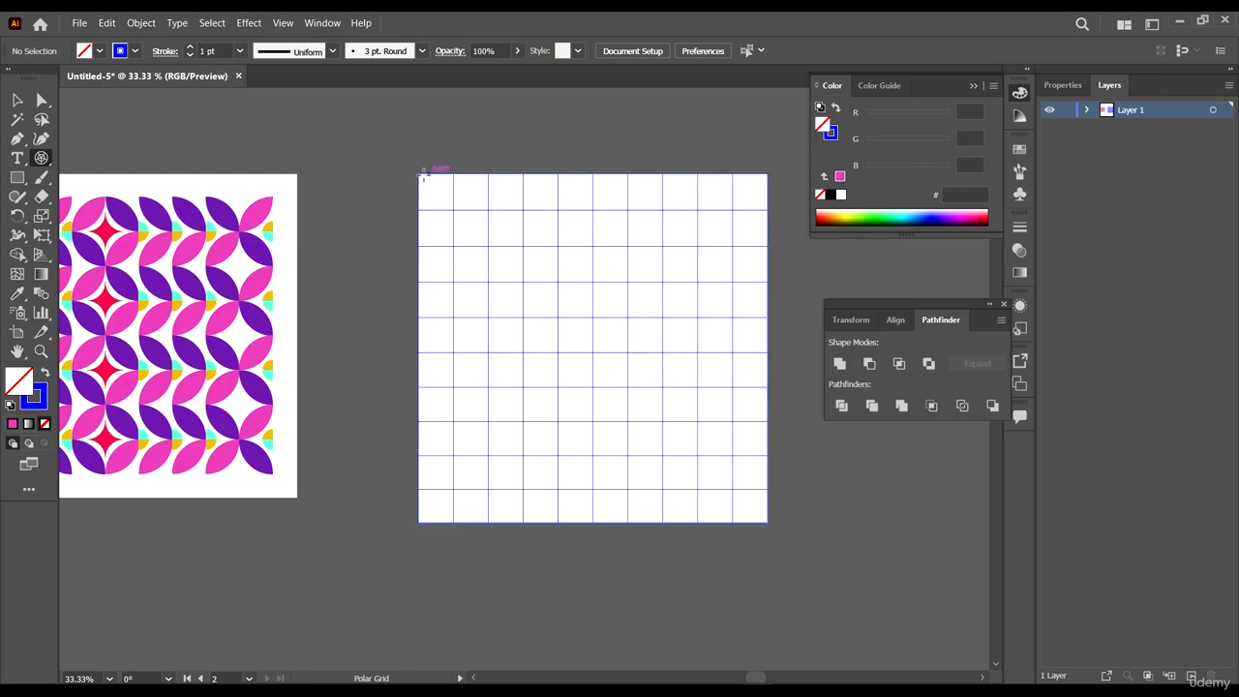
# - Try a polar grid of concentric circles spanning the whole square grid, and delete it
pyautogui.moveTo(418, 173); pyautogui.dragTo(732, 523)
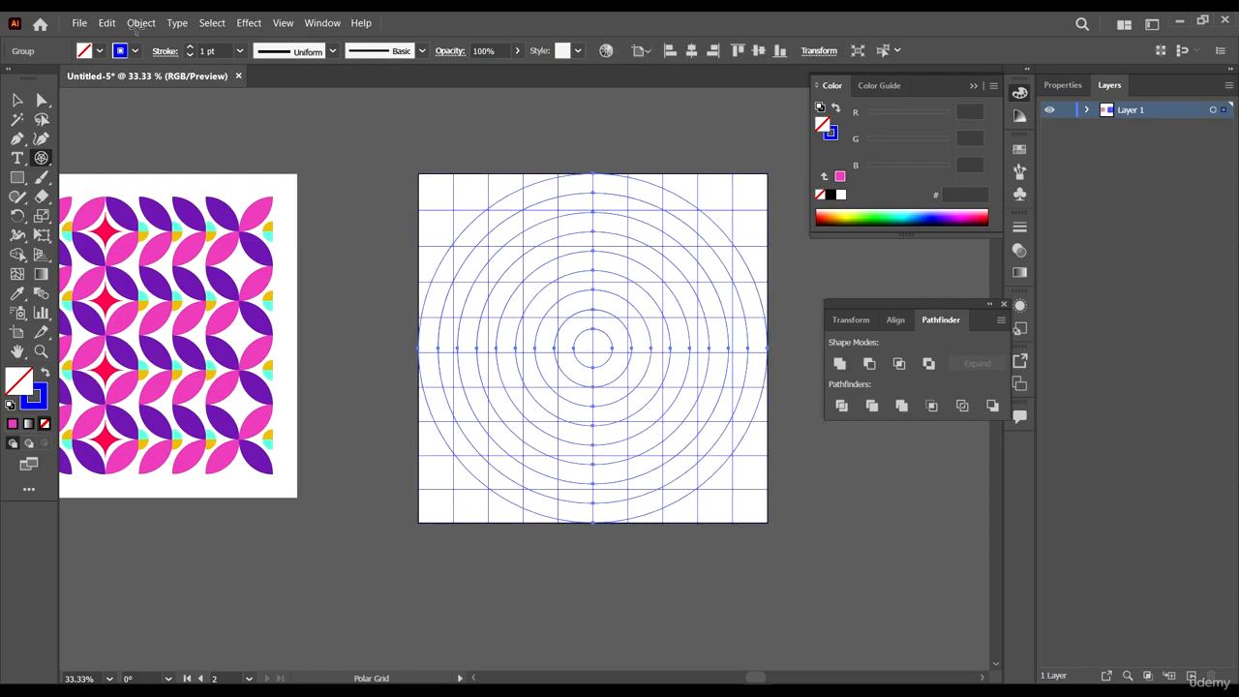
pyautogui.click(17, 99)
pyautogui.scroll(-2, 667, 358)
pyautogui.hscroll(3, 667, 357)
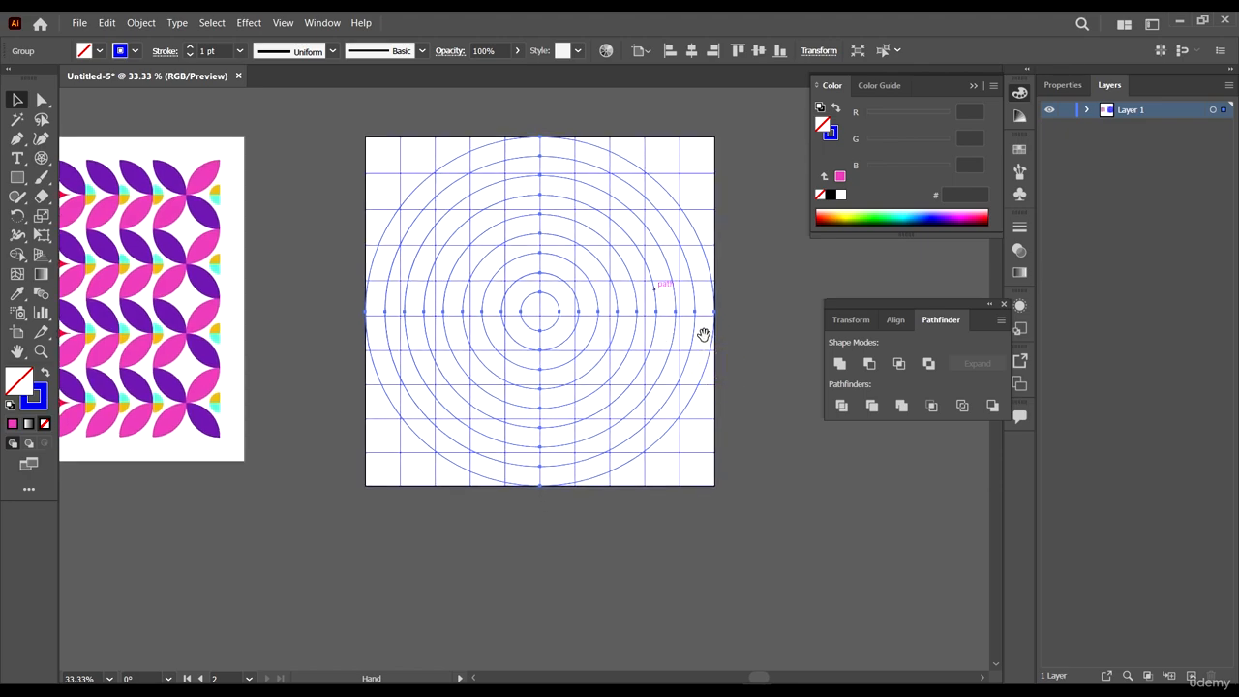
pyautogui.click(797, 449)
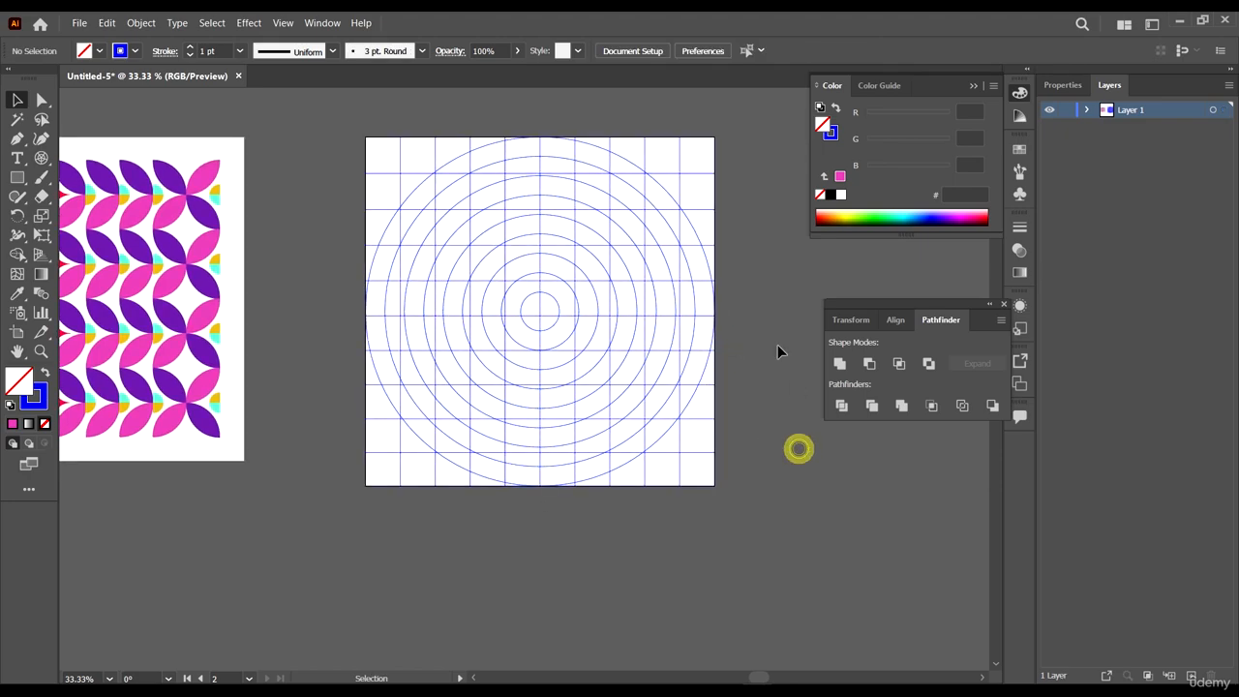
pyautogui.click(675, 203)
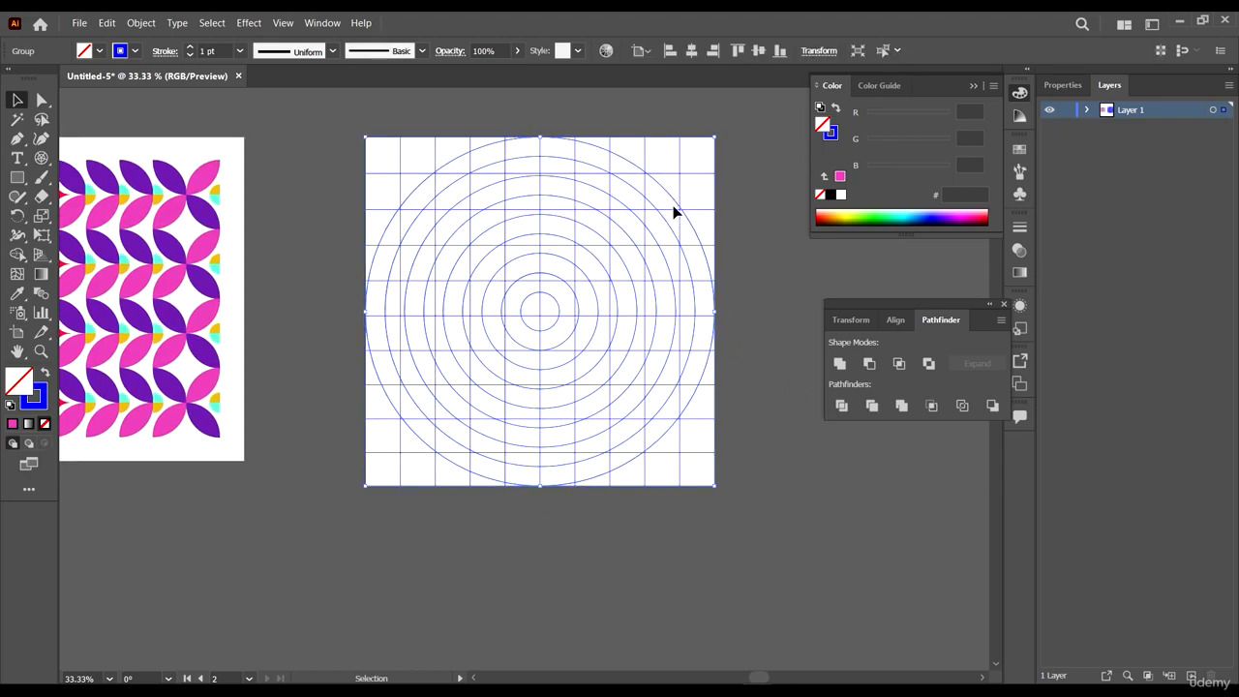
pyautogui.press('Delete')
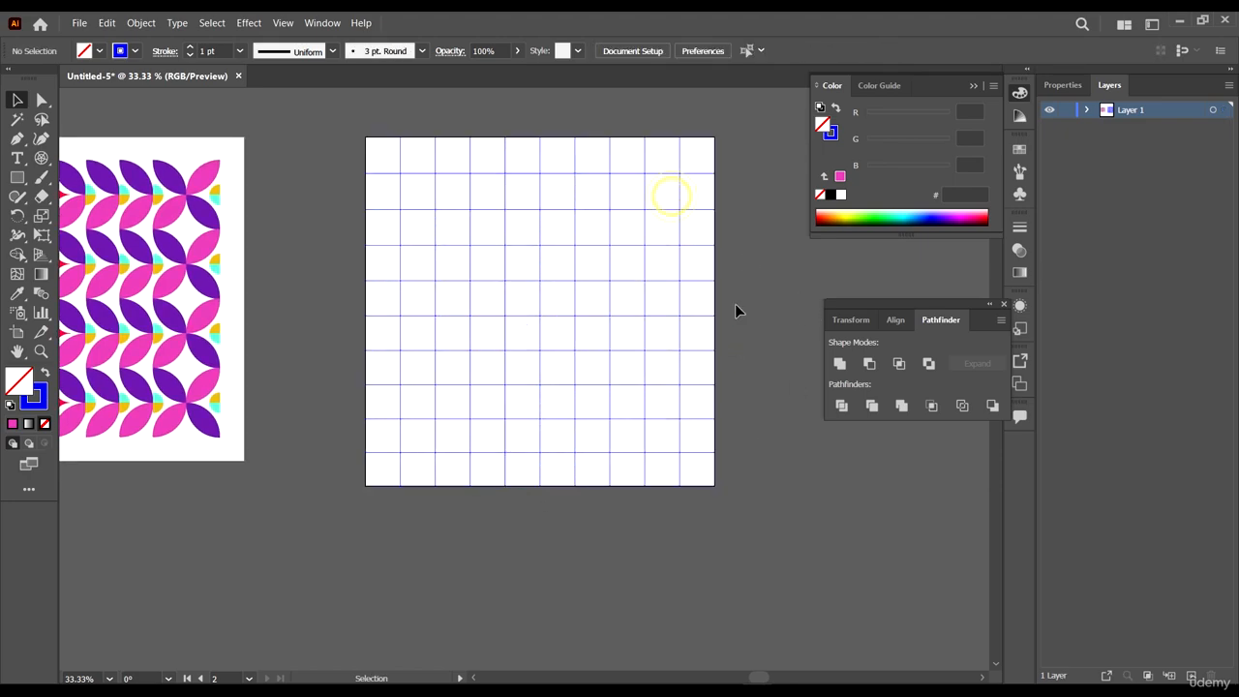
# - Draw a polar grid spanning the whole square grid, with 8 concentric dividers and 6 radial dividers, and deselect it
pyautogui.click(41, 157)
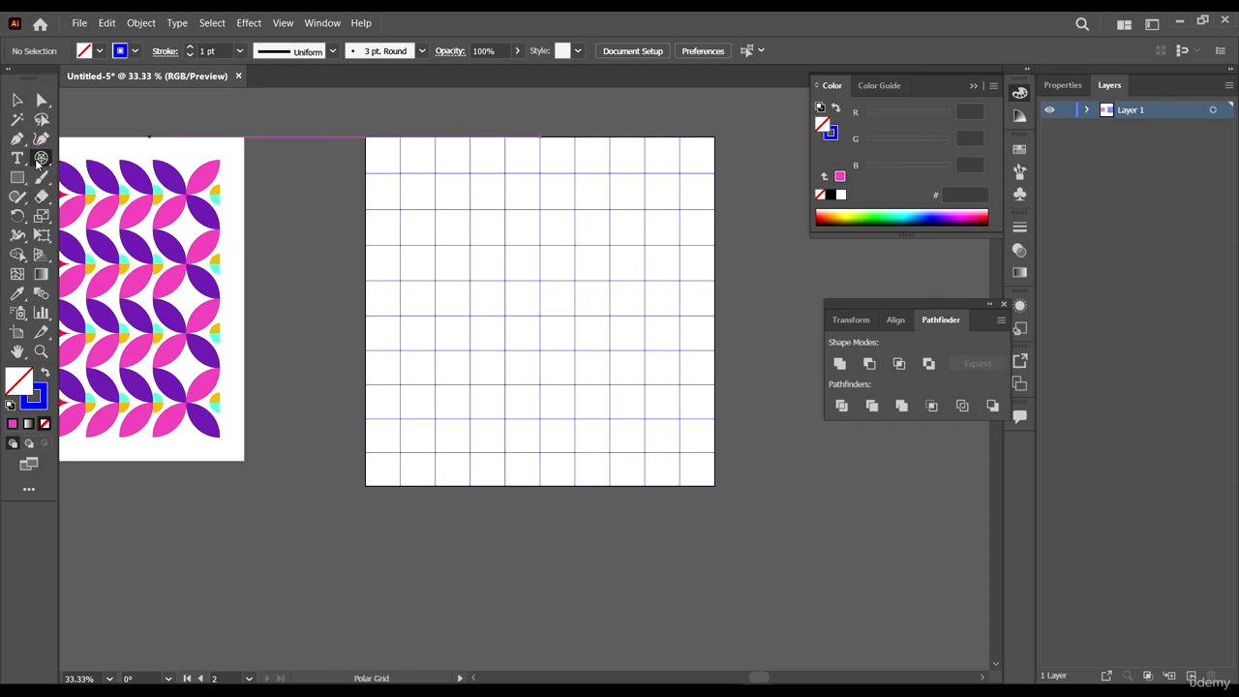
pyautogui.click(36, 159)
pyautogui.click(365, 138)
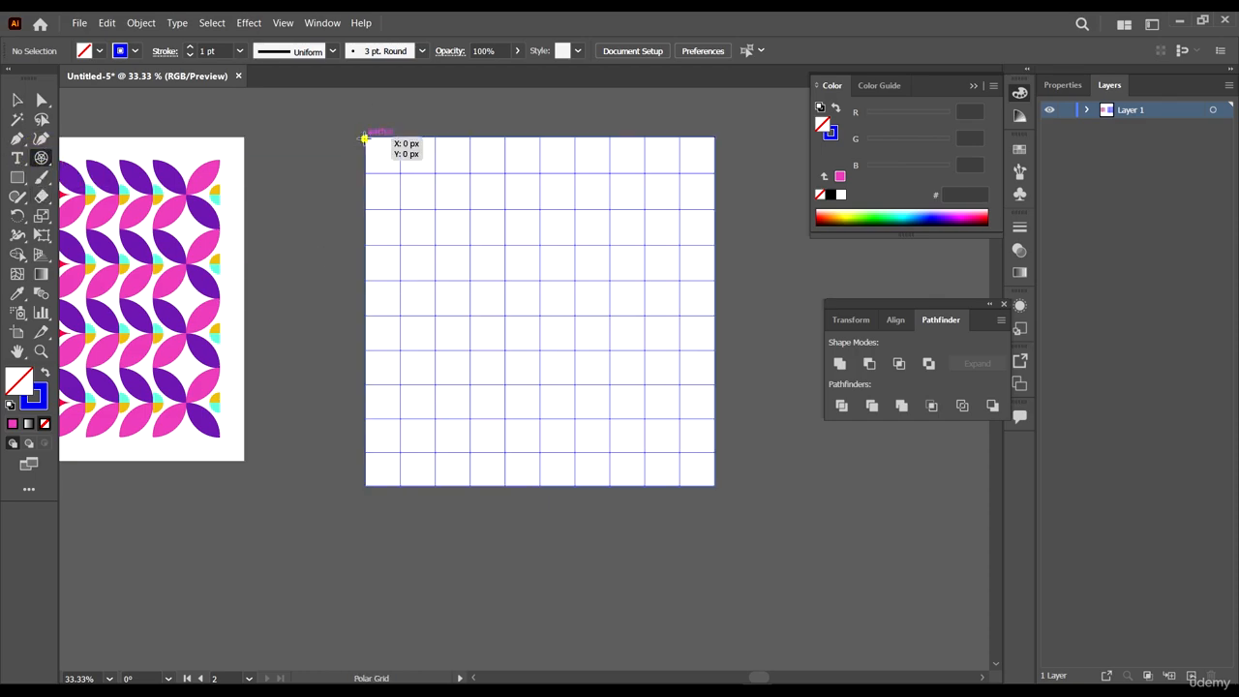
pyautogui.moveTo(365, 138); pyautogui.dragTo(713, 442)
pyautogui.press('shift')
pyautogui.press('Right')
pyautogui.press('Right')
pyautogui.press('Right')
pyautogui.press('Right')
pyautogui.press('shift')
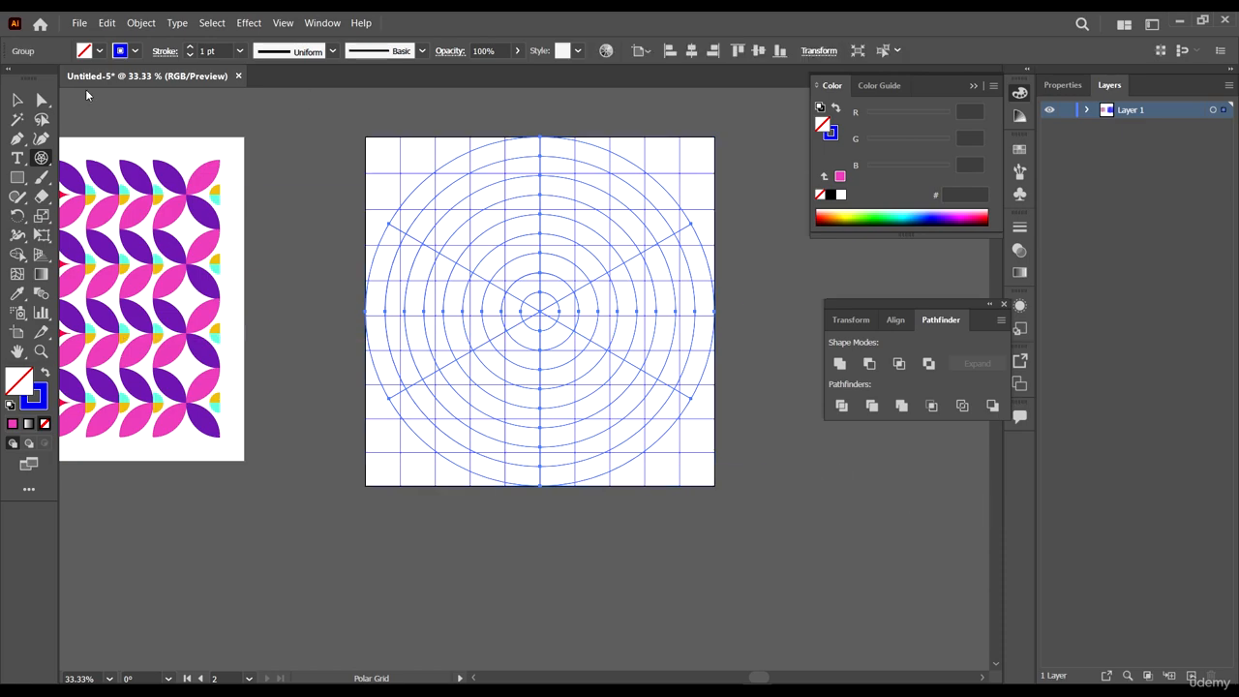
pyautogui.click(15, 99)
pyautogui.click(771, 539)
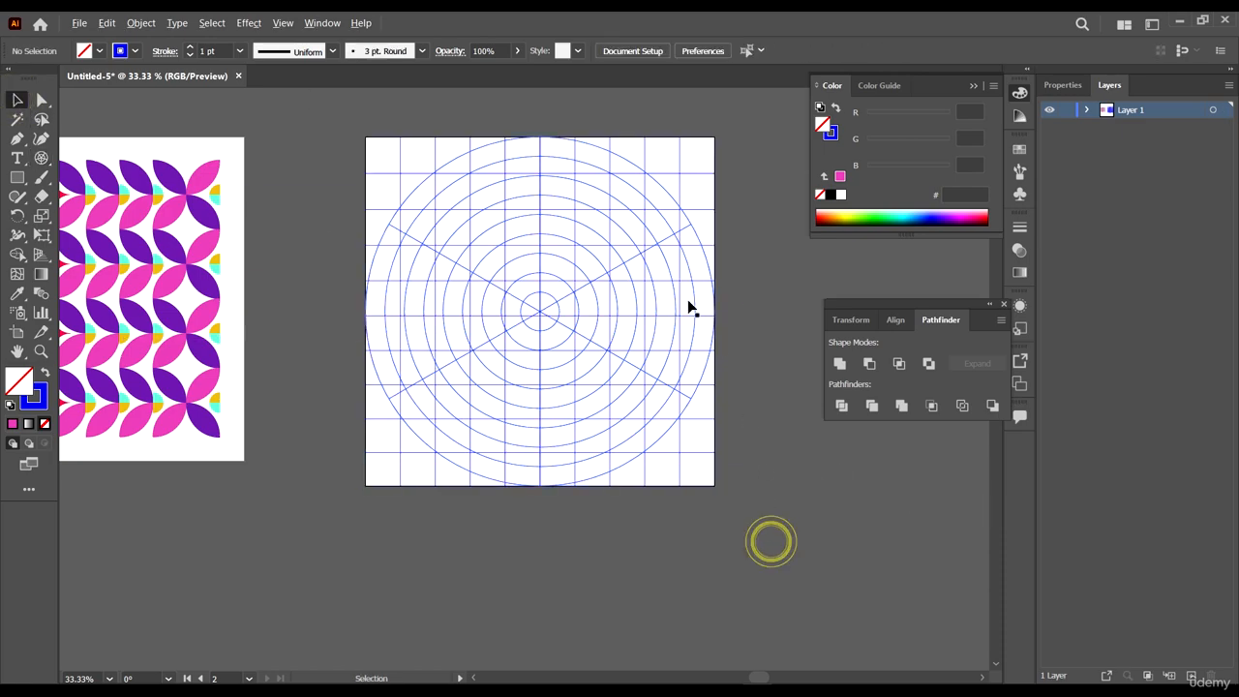
# - Select both overlapping grids and set up the Shape Builder tool with a red fill colour
pyautogui.moveTo(750, 526); pyautogui.dragTo(375, 144)
pyautogui.scroll(-1, 667, 392)
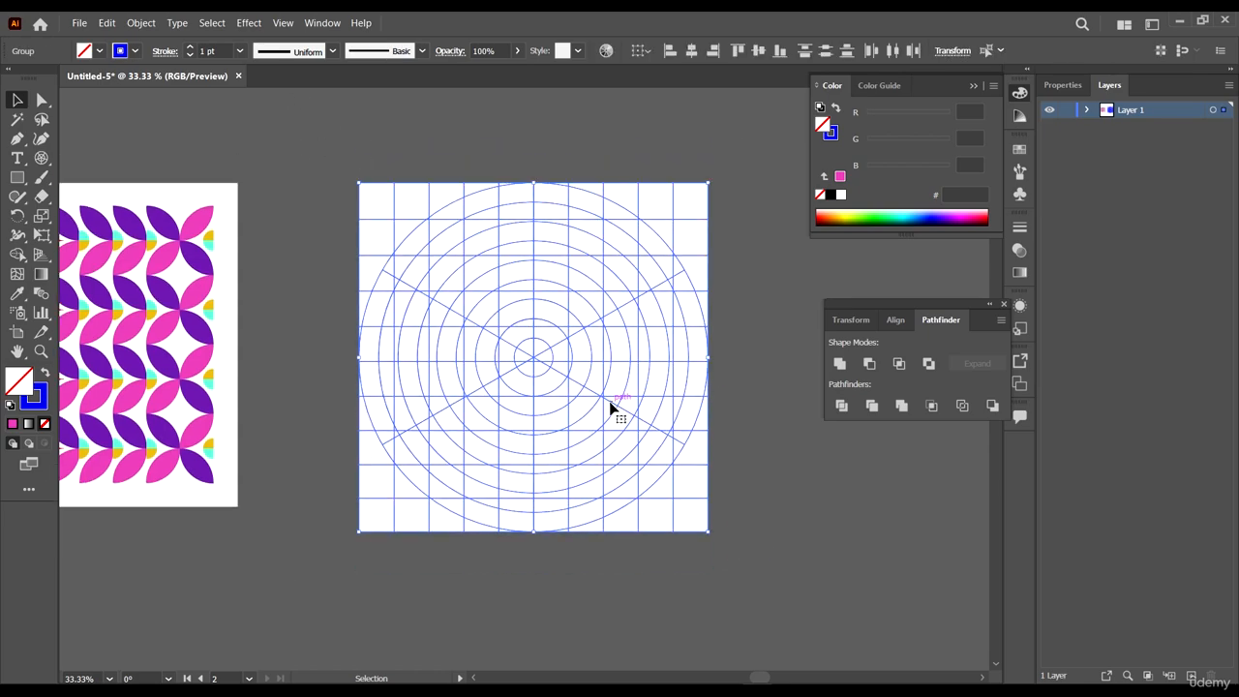
pyautogui.click(18, 256)
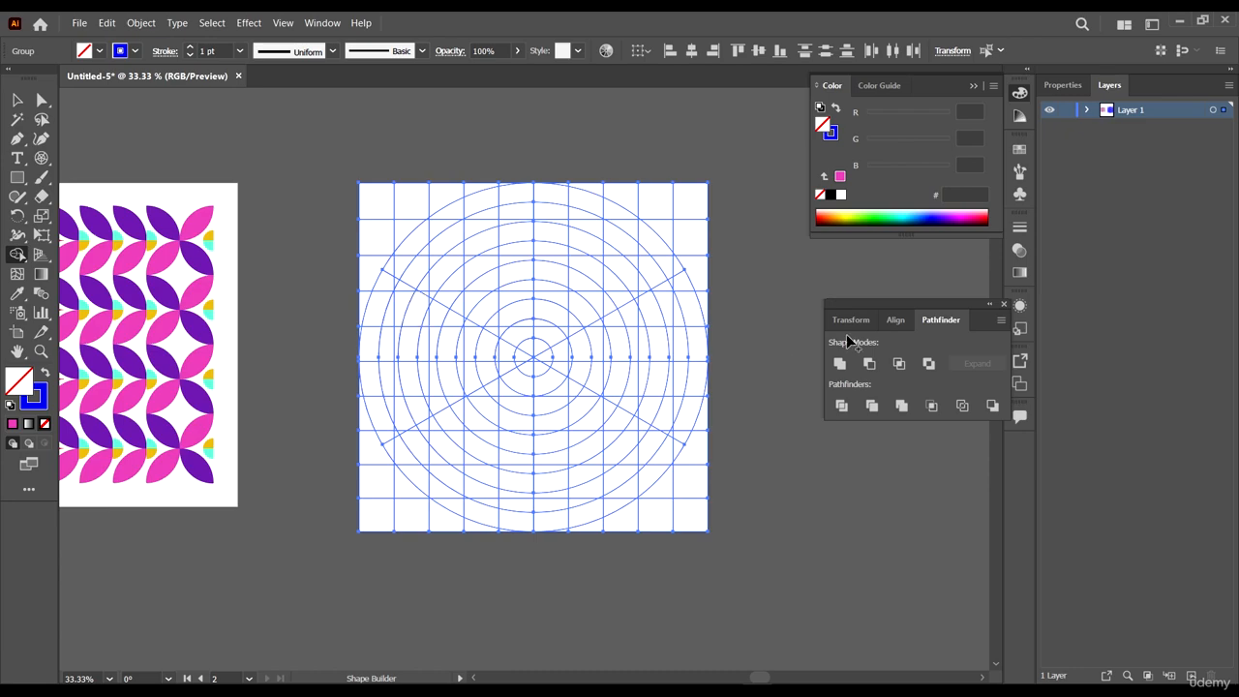
pyautogui.click(1021, 115)
pyautogui.scroll(-1, 536, 295)
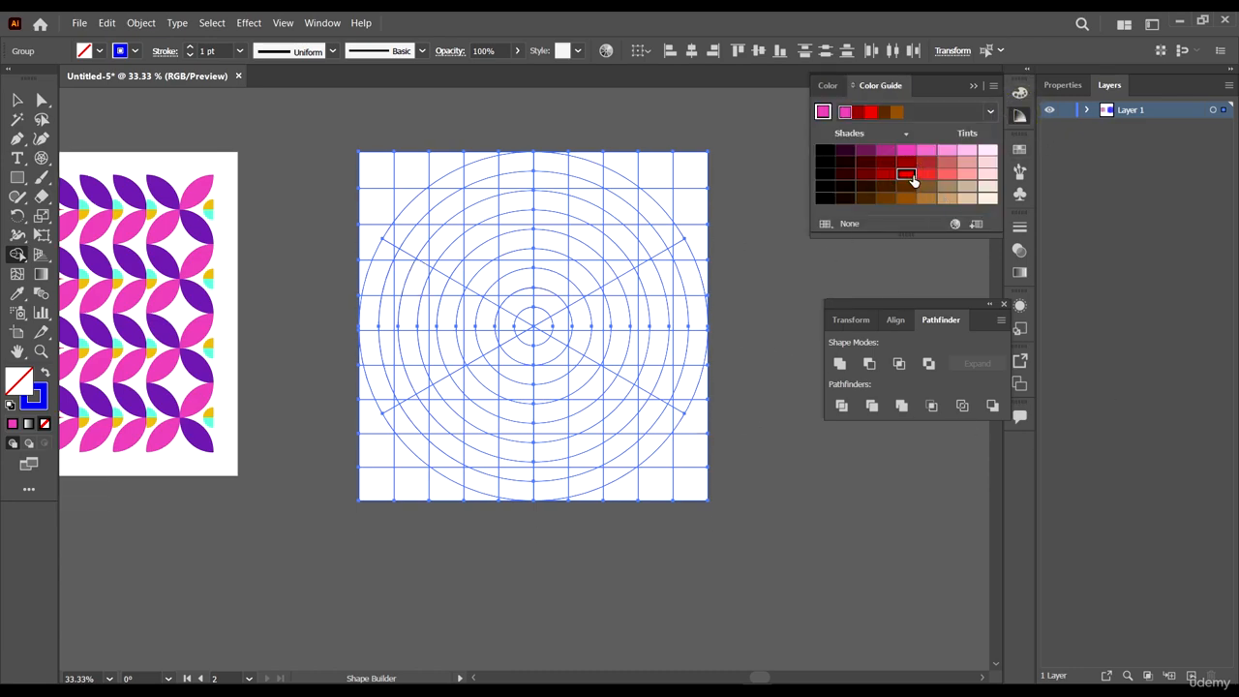
pyautogui.click(908, 176)
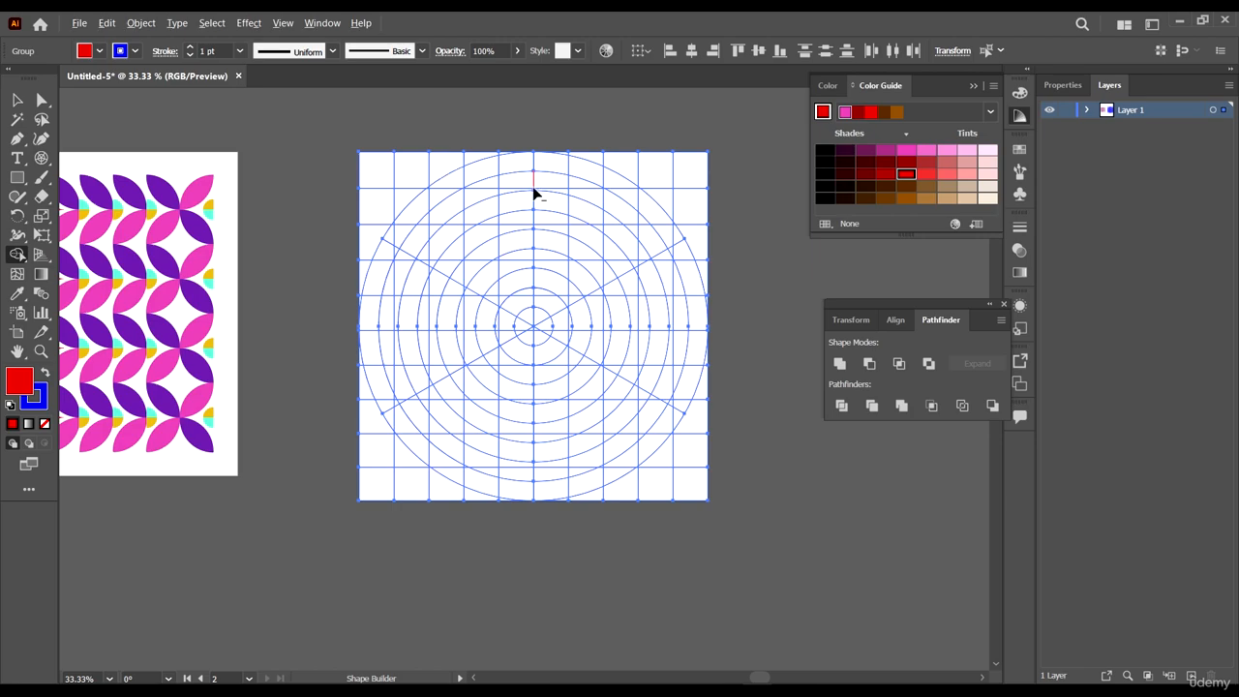
# - Merge all the cells inside the innermost circle of the polar grid into one solid red disc
pyautogui.scroll(3, 548, 329)
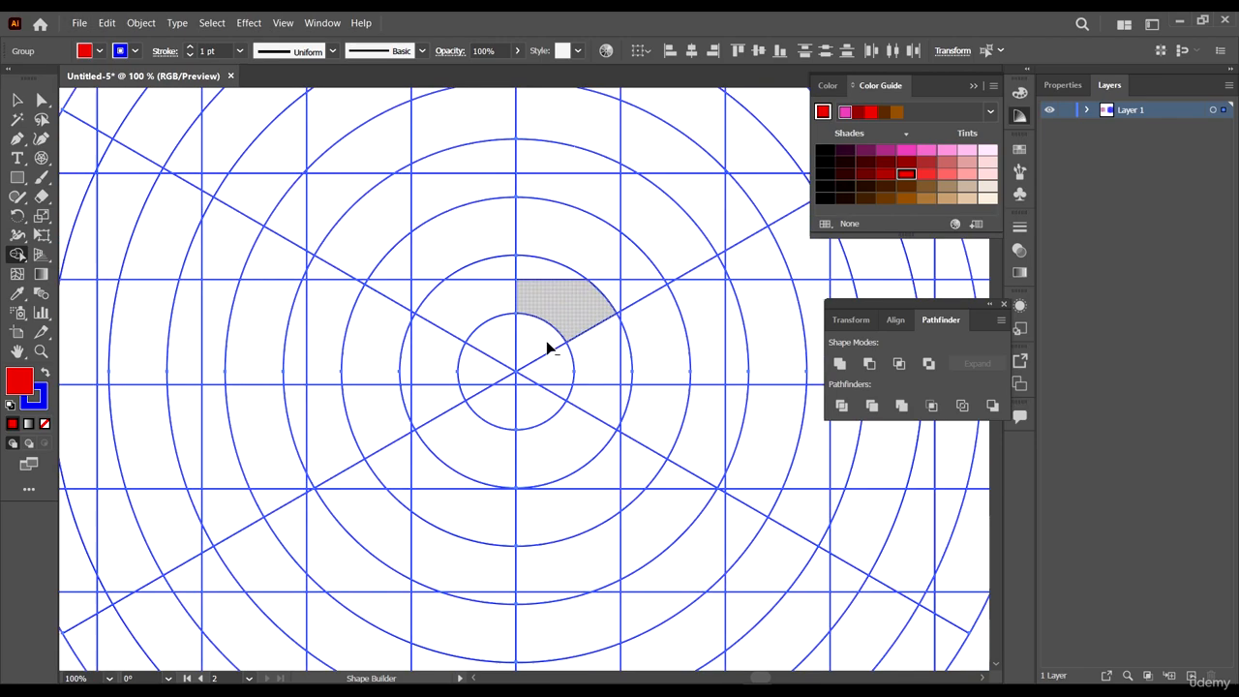
pyautogui.scroll(-2, 572, 344)
pyautogui.scroll(2, 554, 338)
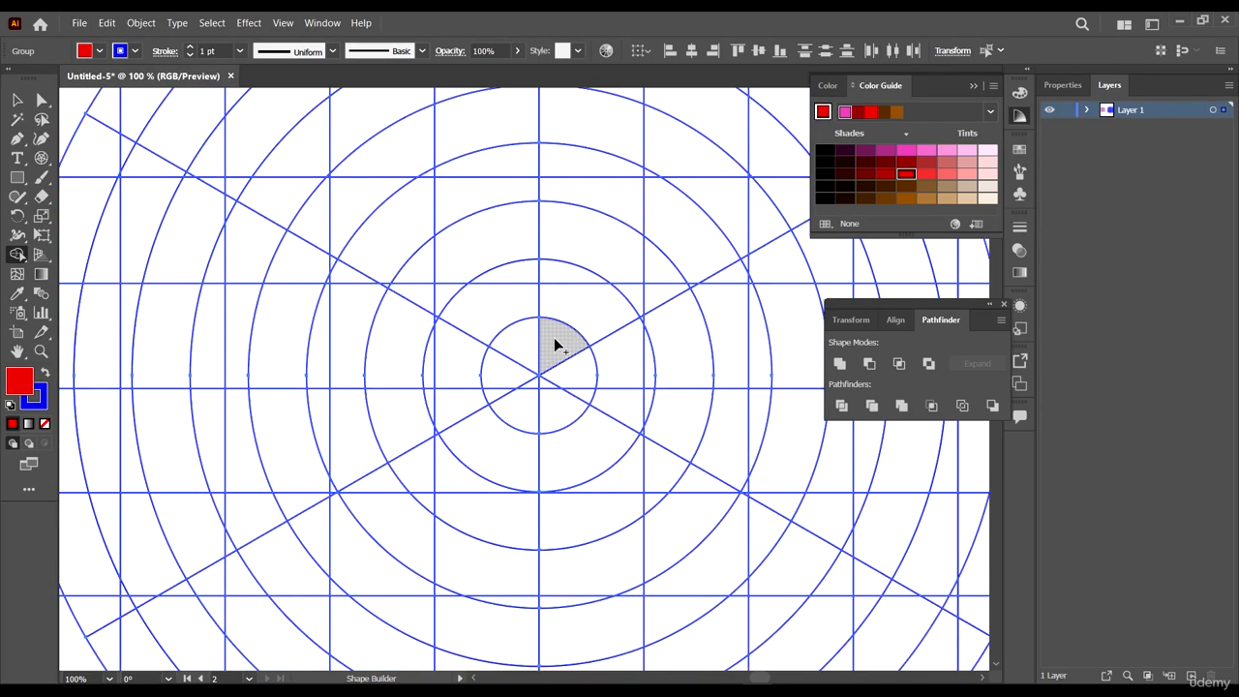
pyautogui.moveTo(556, 344)
pyautogui.mouseDown()
pyautogui.moveTo(521, 347)
pyautogui.moveTo(509, 384)
pyautogui.moveTo(542, 410)
pyautogui.moveTo(572, 355)
pyautogui.moveTo(585, 406)
pyautogui.mouseUp()
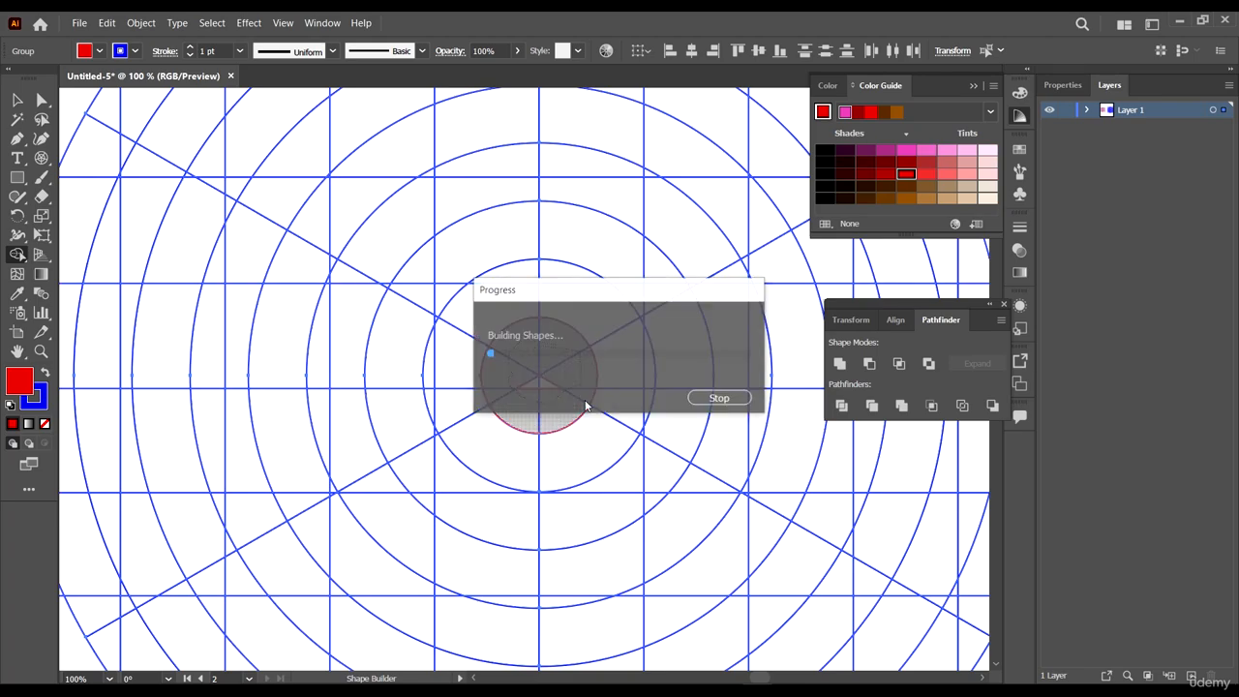
pyautogui.scroll(4, 537, 376)
pyautogui.moveTo(588, 354); pyautogui.dragTo(483, 351)
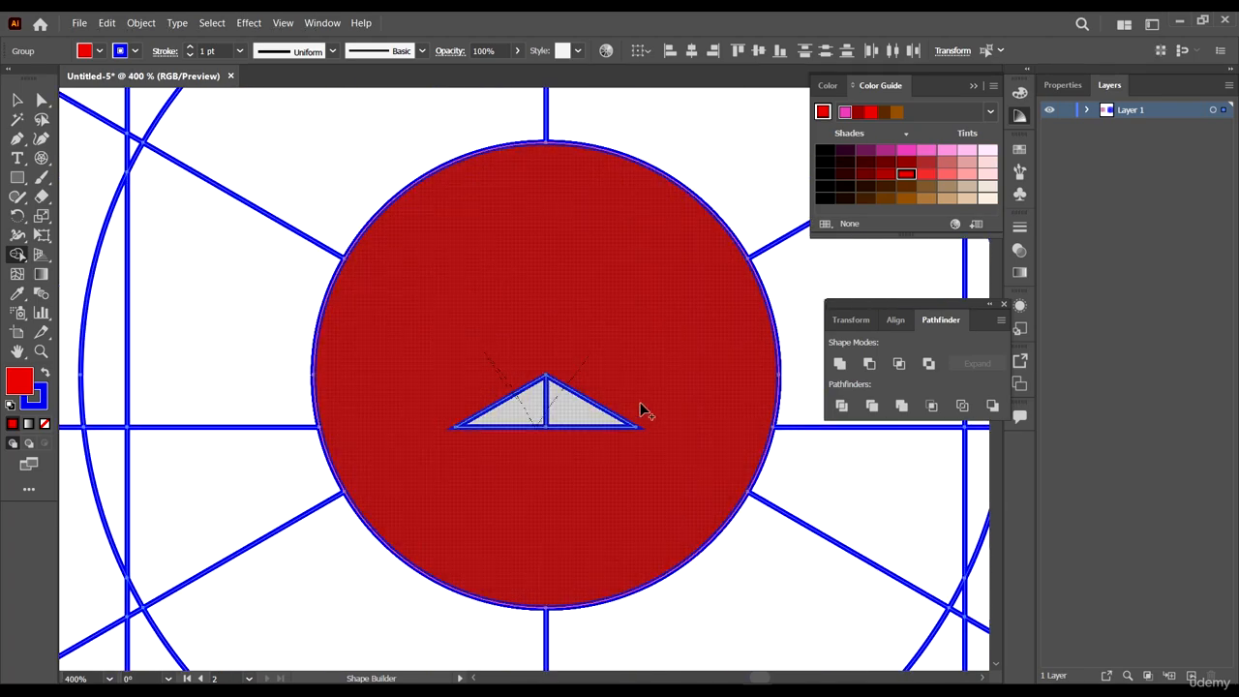
pyautogui.moveTo(640, 410); pyautogui.dragTo(641, 411)
# - Merge the cells above the upper-right radial line, below the second inner horizontal line and out to the outermost circle into a red shape
pyautogui.scroll(-8, 587, 355)
pyautogui.scroll(2, 664, 354)
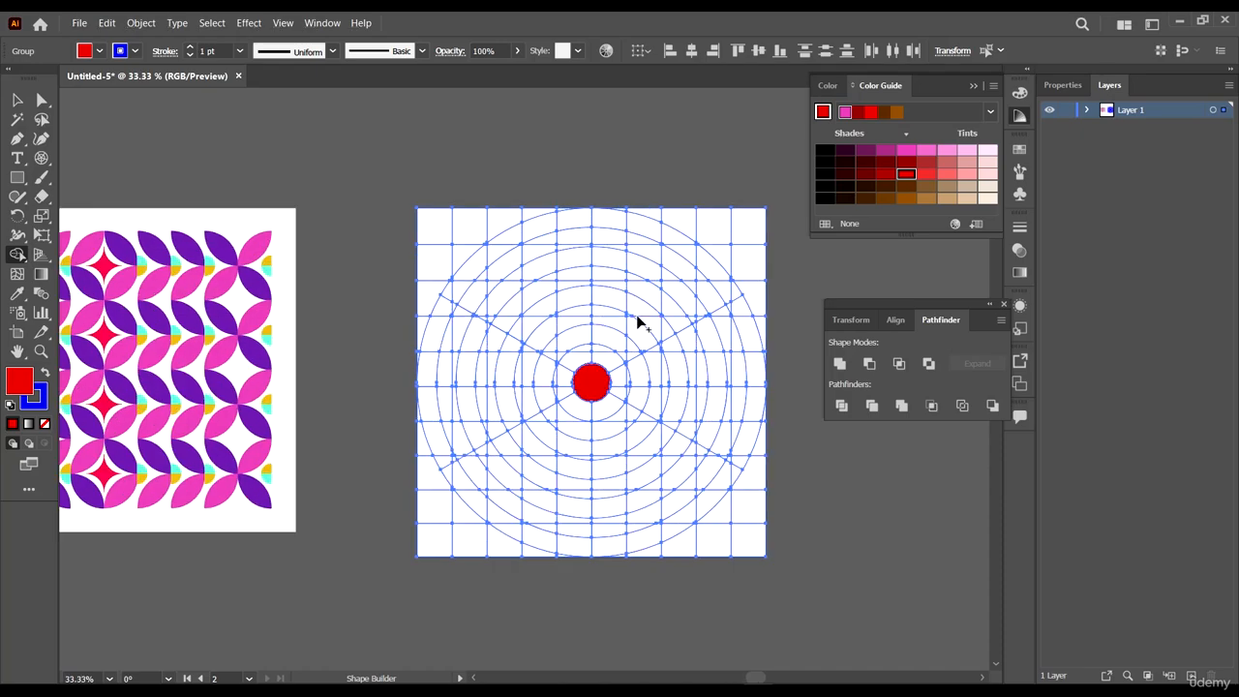
pyautogui.scroll(2, 664, 304)
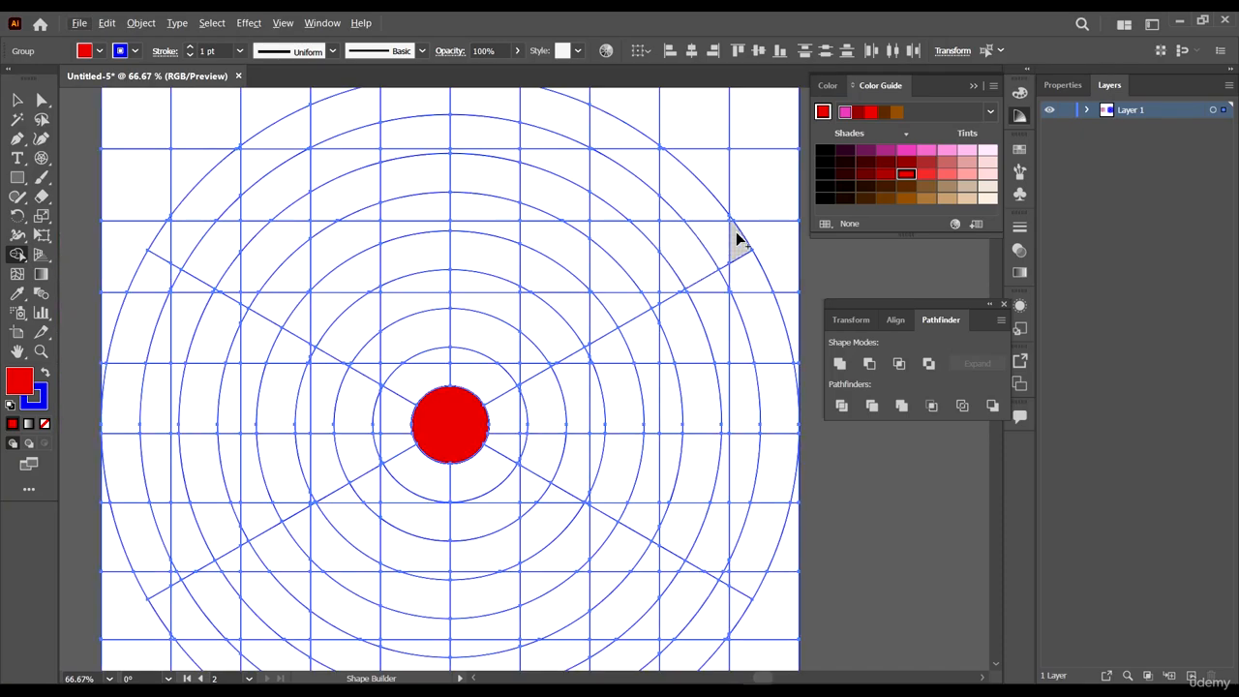
pyautogui.scroll(-2, 739, 236)
pyautogui.scroll(1, 741, 241)
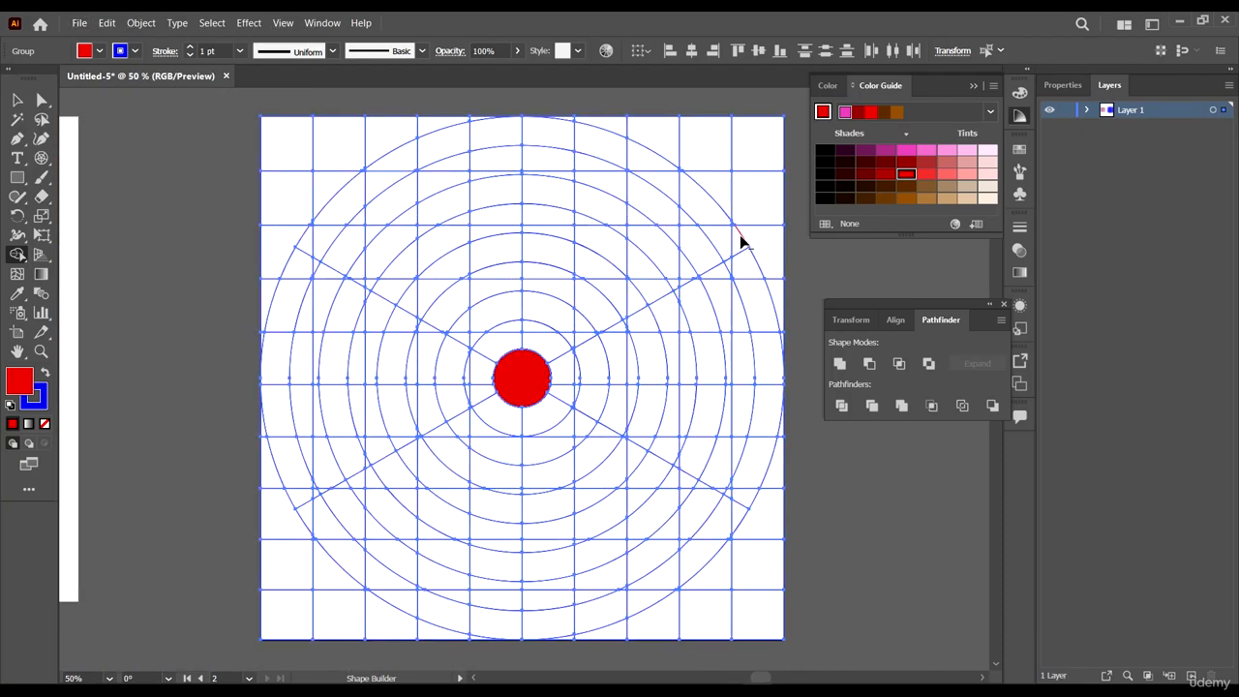
pyautogui.moveTo(735, 253)
pyautogui.mouseDown()
pyautogui.moveTo(717, 250)
pyautogui.moveTo(683, 280)
pyautogui.mouseUp()
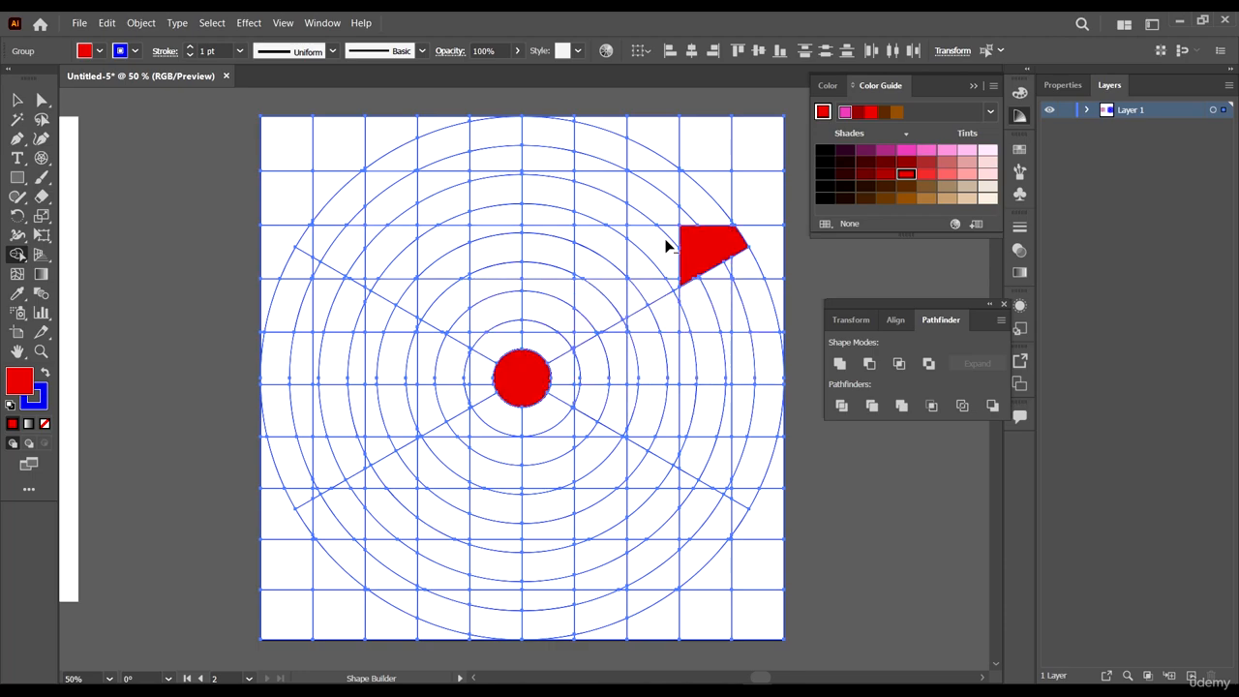
pyautogui.scroll(1, 733, 258)
pyautogui.scroll(-1, 732, 258)
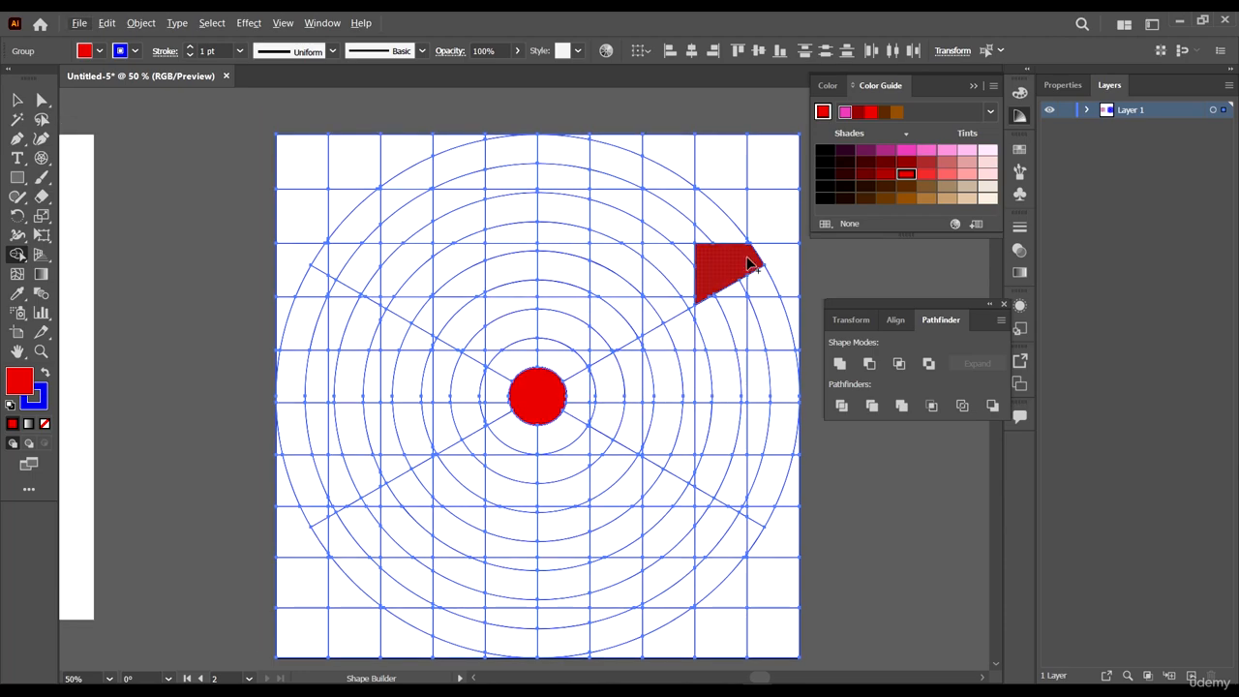
# - Extend the upper-right red shape upward with the adjoining cells inside the outermost circle, forming a curved triangle
pyautogui.scroll(-1, 748, 261)
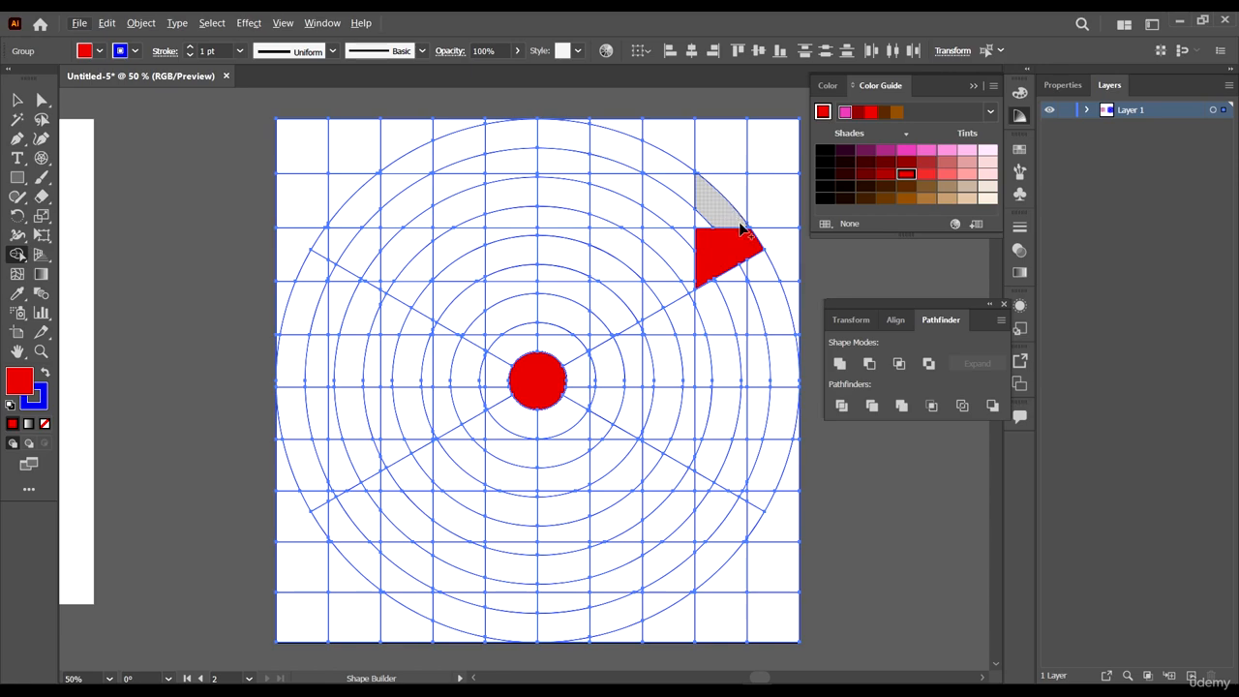
pyautogui.scroll(4, 753, 210)
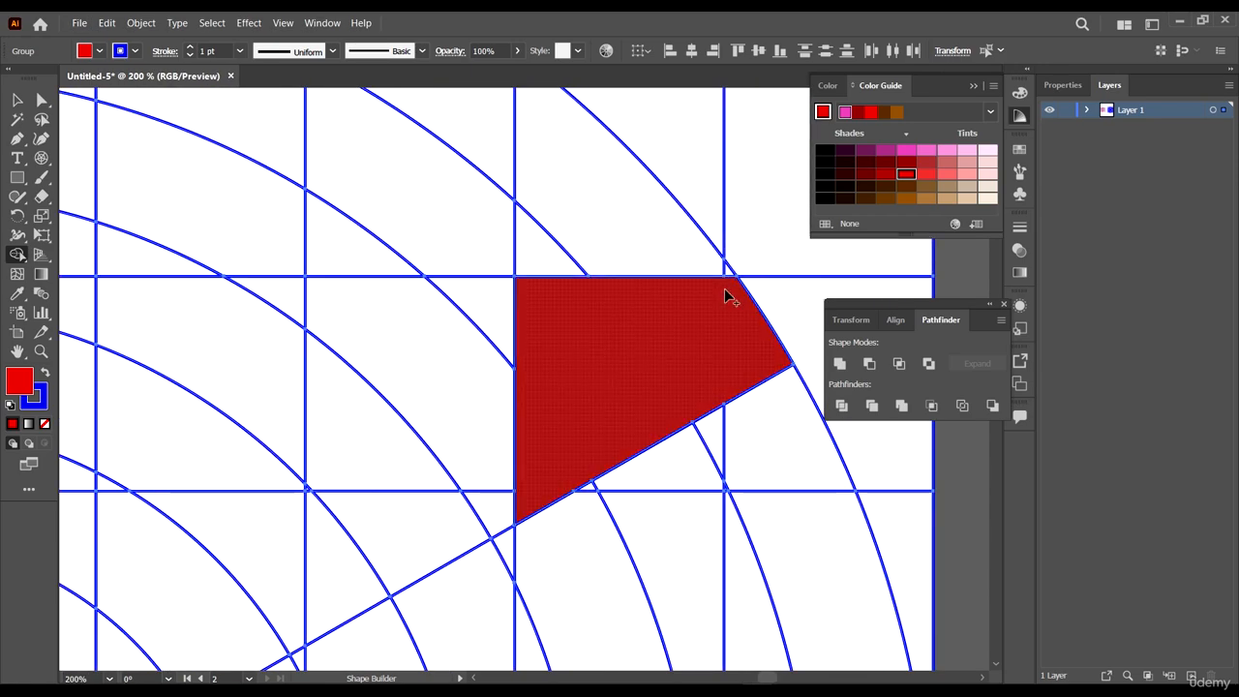
pyautogui.scroll(-4, 727, 272)
pyautogui.scroll(-3, 682, 280)
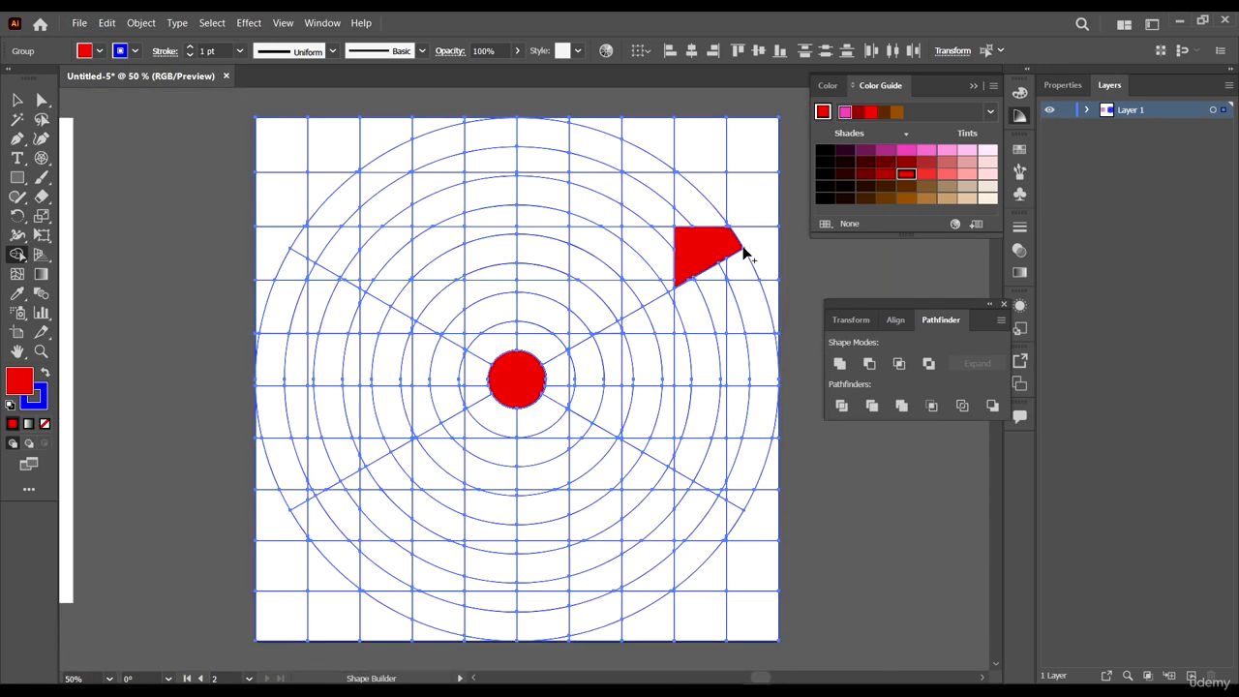
pyautogui.scroll(3, 728, 222)
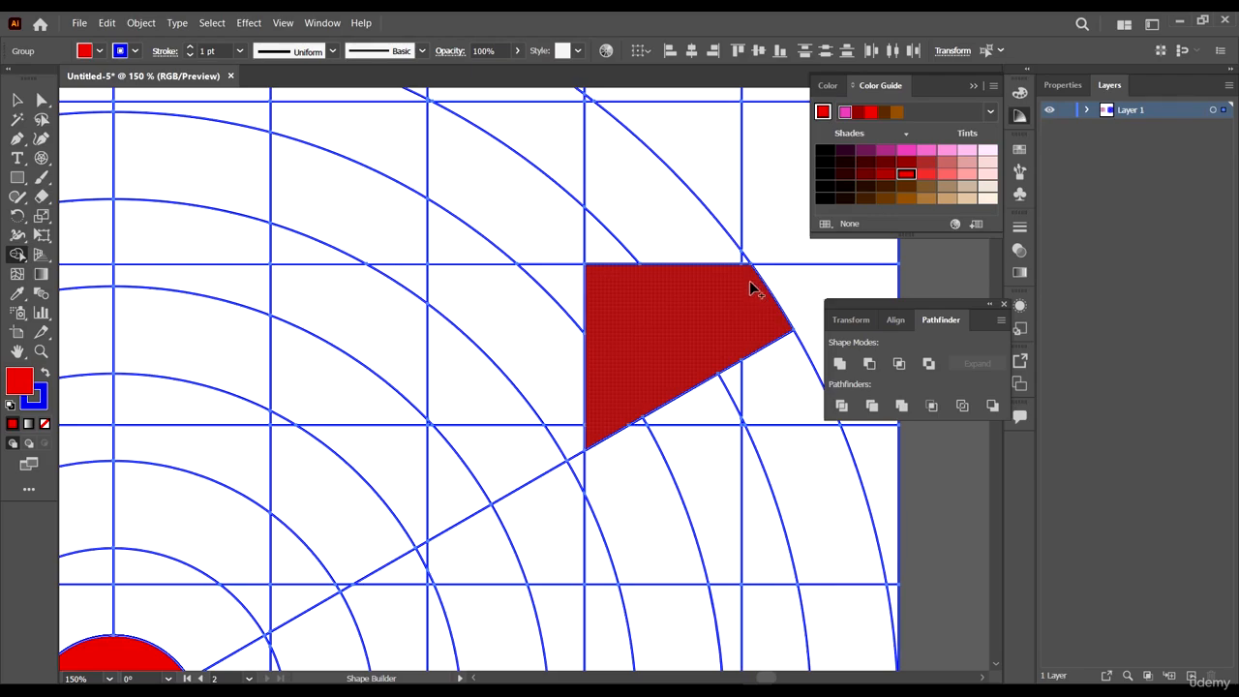
pyautogui.moveTo(750, 281)
pyautogui.mouseDown()
pyautogui.moveTo(666, 216)
pyautogui.moveTo(622, 234)
pyautogui.moveTo(616, 264)
pyautogui.moveTo(634, 291)
pyautogui.mouseUp()
pyautogui.scroll(-3, 671, 305)
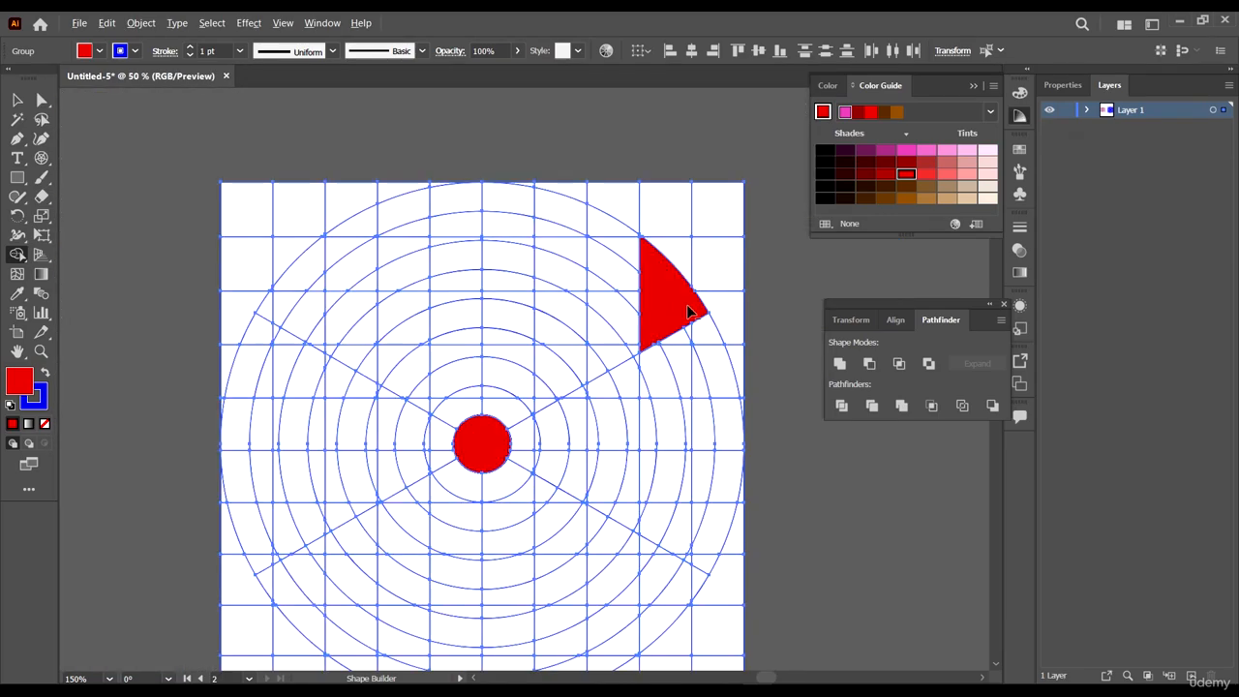
# - Merge the matching cells above the upper-left radial line into a mirrored red curved triangle reaching the outermost circle
pyautogui.scroll(-3, 380, 257)
pyautogui.scroll(2, 266, 257)
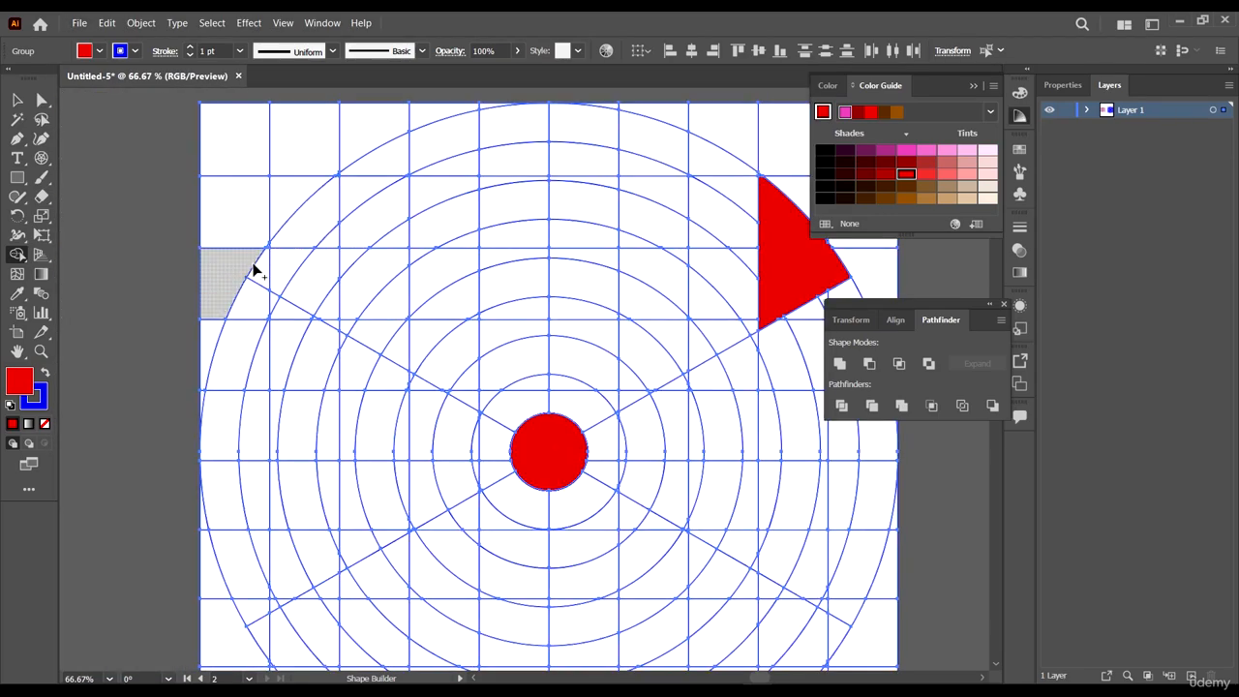
pyautogui.scroll(3, 260, 267)
pyautogui.moveTo(259, 270)
pyautogui.mouseDown()
pyautogui.moveTo(275, 204)
pyautogui.moveTo(401, 161)
pyautogui.moveTo(450, 310)
pyautogui.moveTo(337, 279)
pyautogui.moveTo(434, 330)
pyautogui.moveTo(484, 432)
pyautogui.mouseUp()
pyautogui.scroll(-4, 378, 300)
pyautogui.scroll(3, 748, 332)
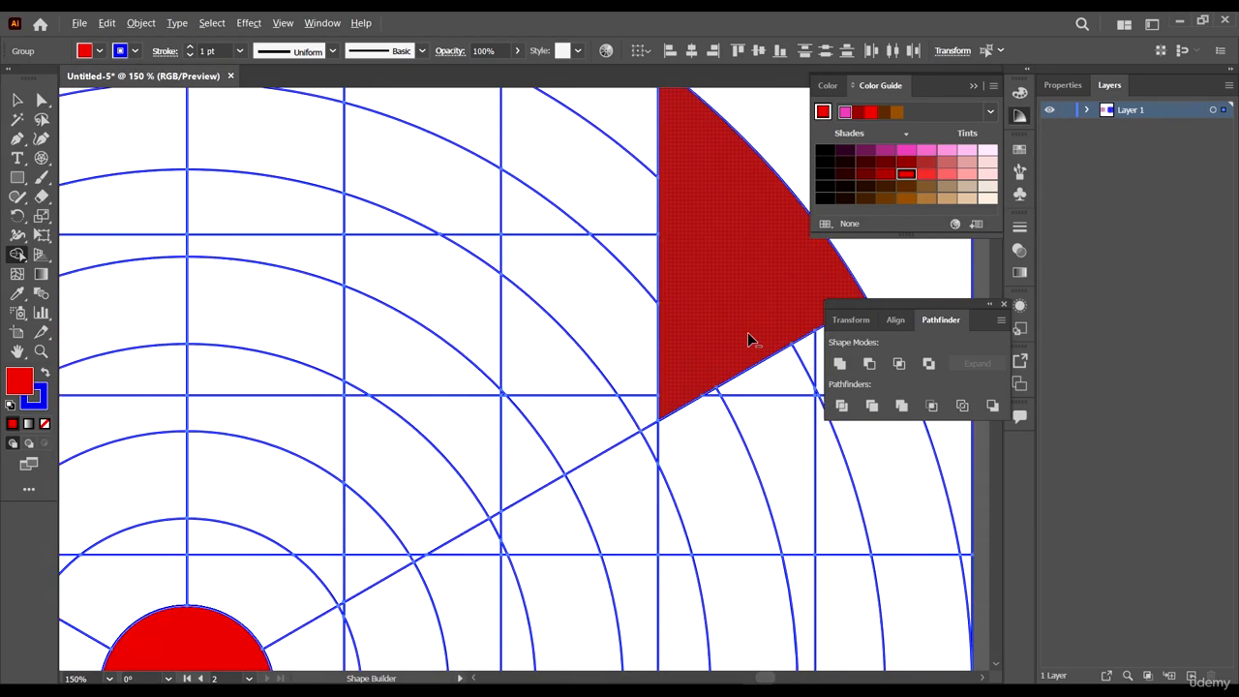
# - Build two small red blocks in the second ring from the outside, placed symmetrically between the two curved triangles
pyautogui.scroll(-5, 748, 332)
pyautogui.scroll(-1, 751, 338)
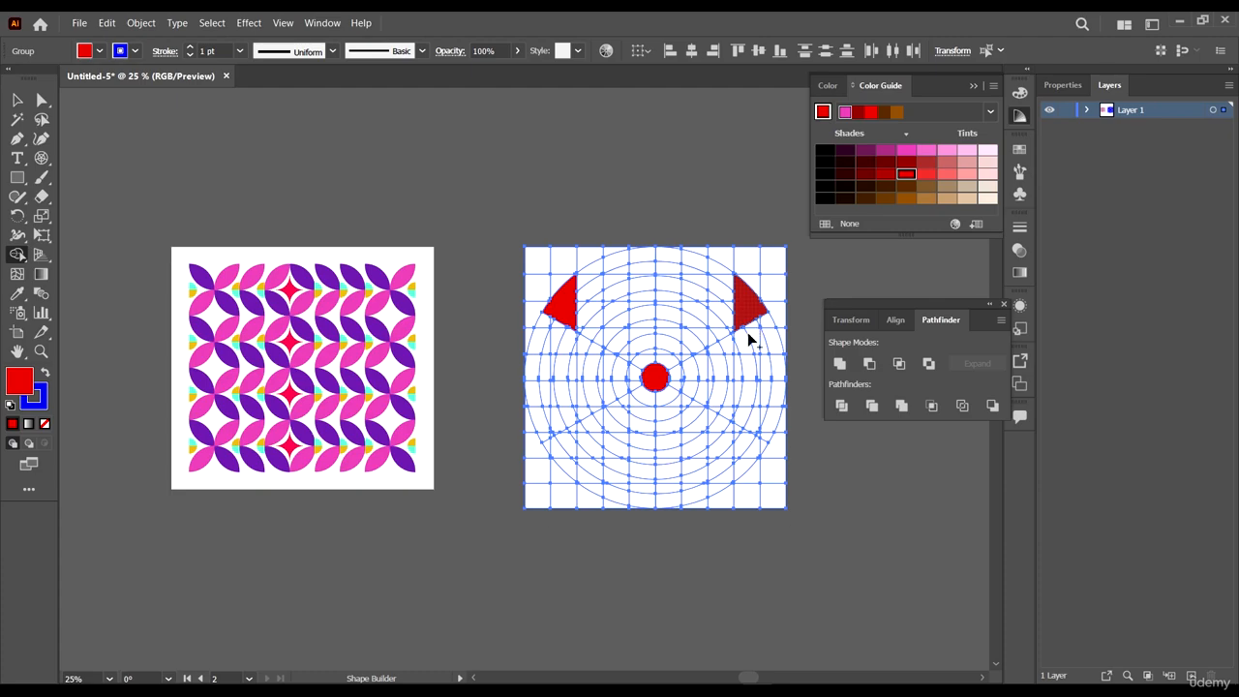
pyautogui.scroll(2, 707, 334)
pyautogui.scroll(1, 517, 263)
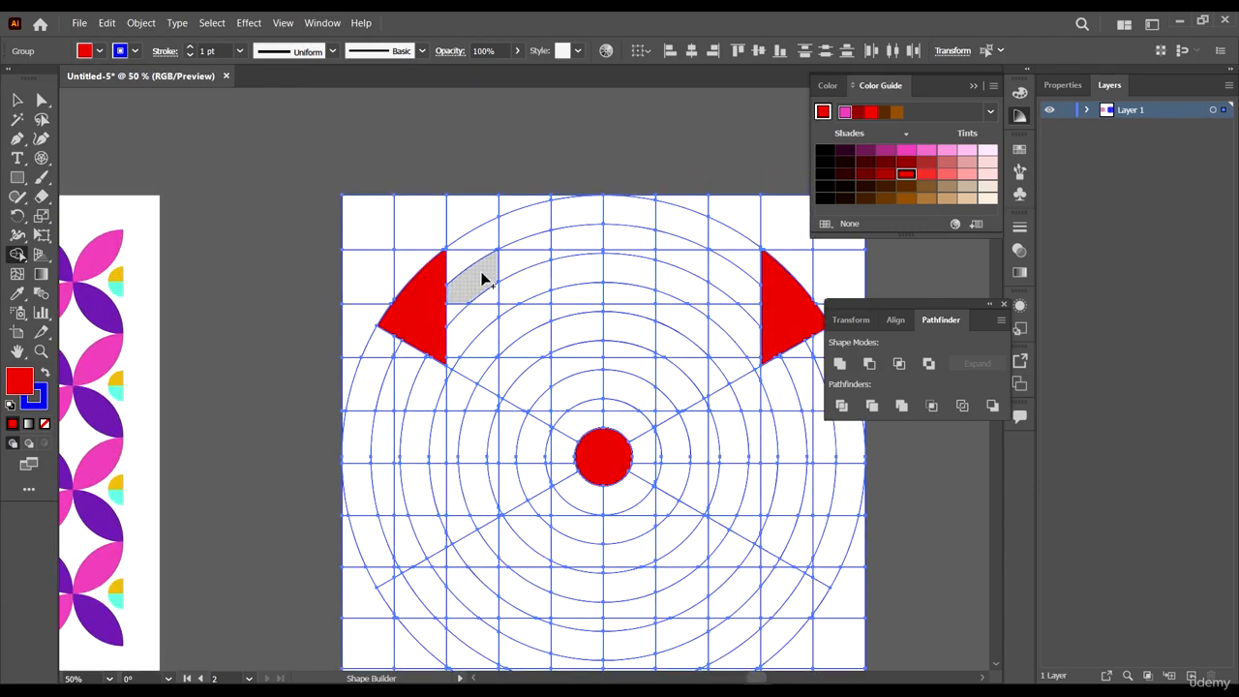
pyautogui.moveTo(507, 260)
pyautogui.mouseDown()
pyautogui.moveTo(520, 243)
pyautogui.moveTo(529, 263)
pyautogui.moveTo(530, 250)
pyautogui.mouseUp()
pyautogui.hotkey('ctrl', 'z')
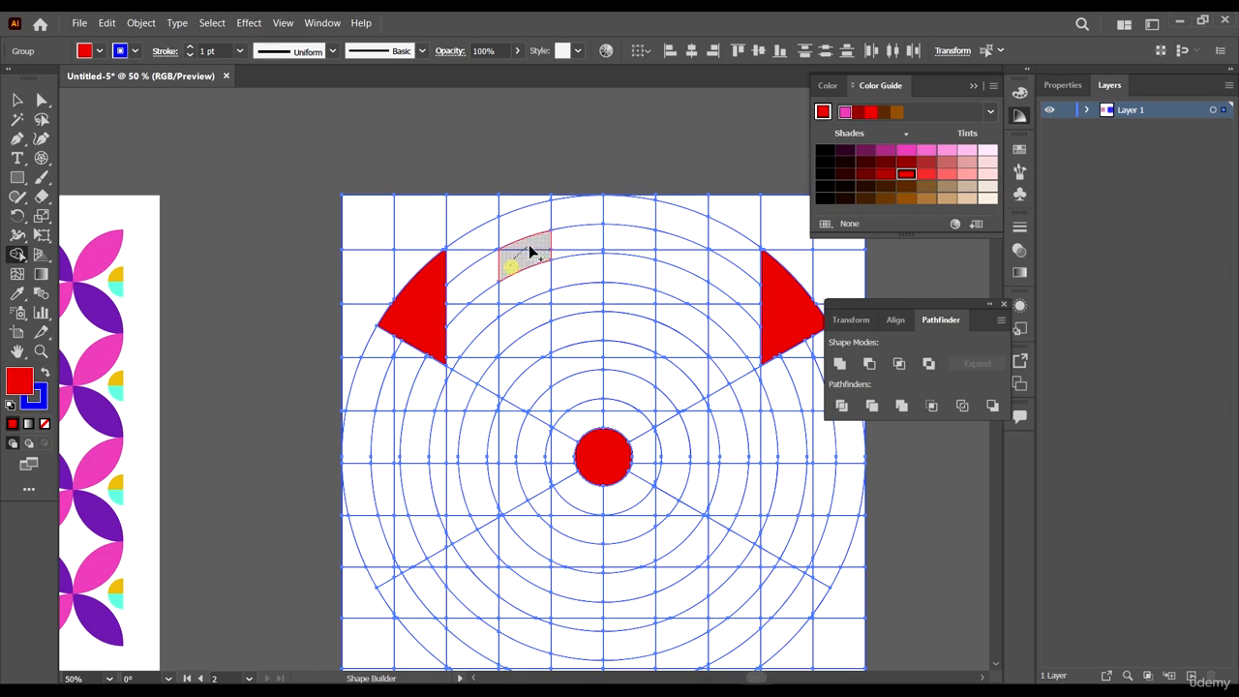
pyautogui.moveTo(689, 261); pyautogui.dragTo(666, 248)
pyautogui.scroll(-3, 720, 279)
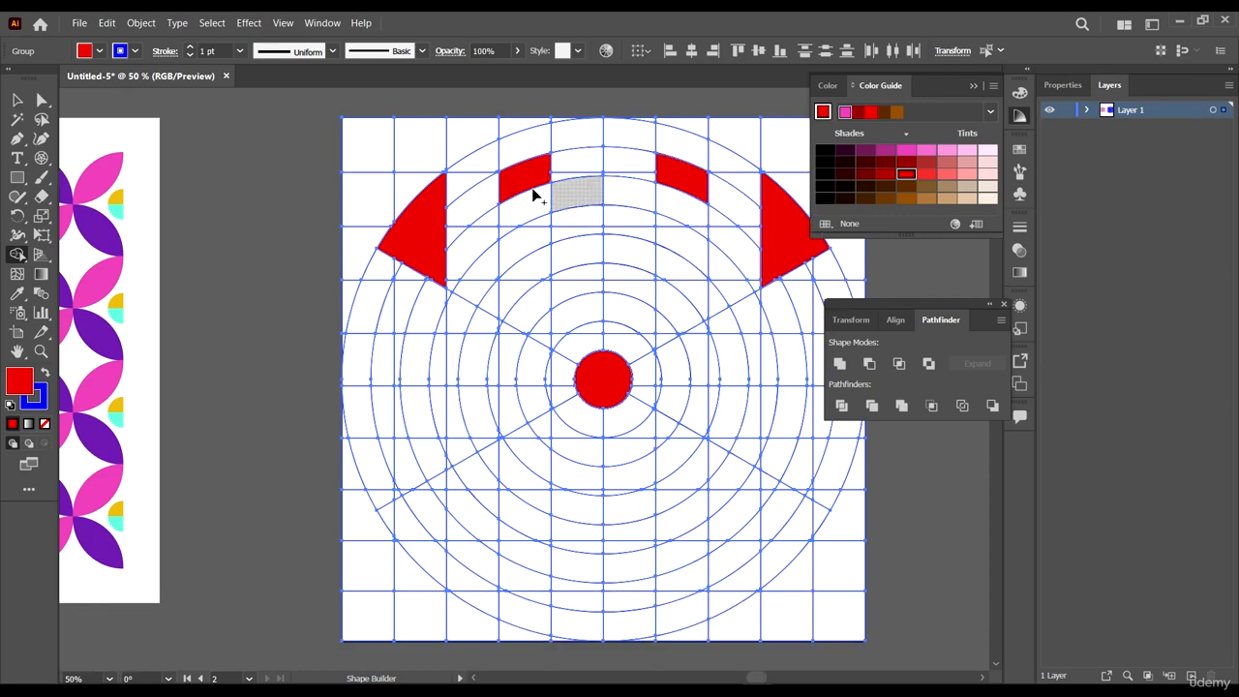
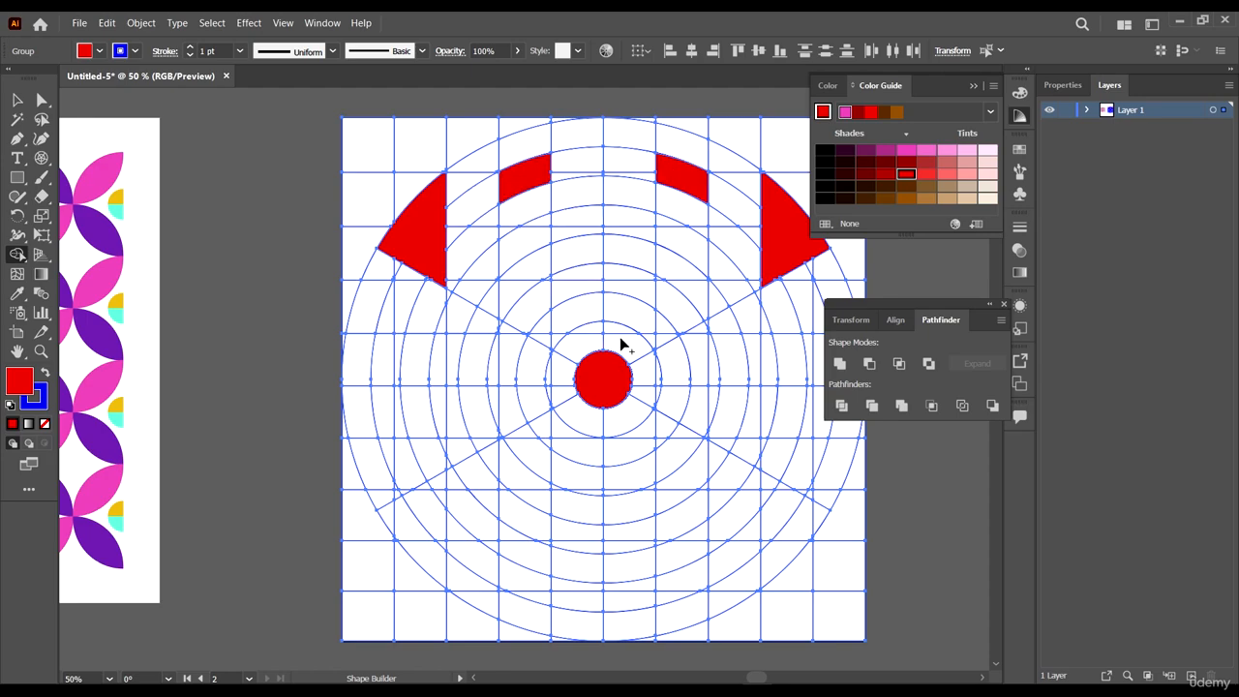
# - Merge the upper cells of the third ring from the centre into a red half-ring, and the fifth ring's between the upper radial lines into an arc
pyautogui.moveTo(539, 341); pyautogui.dragTo(557, 327)
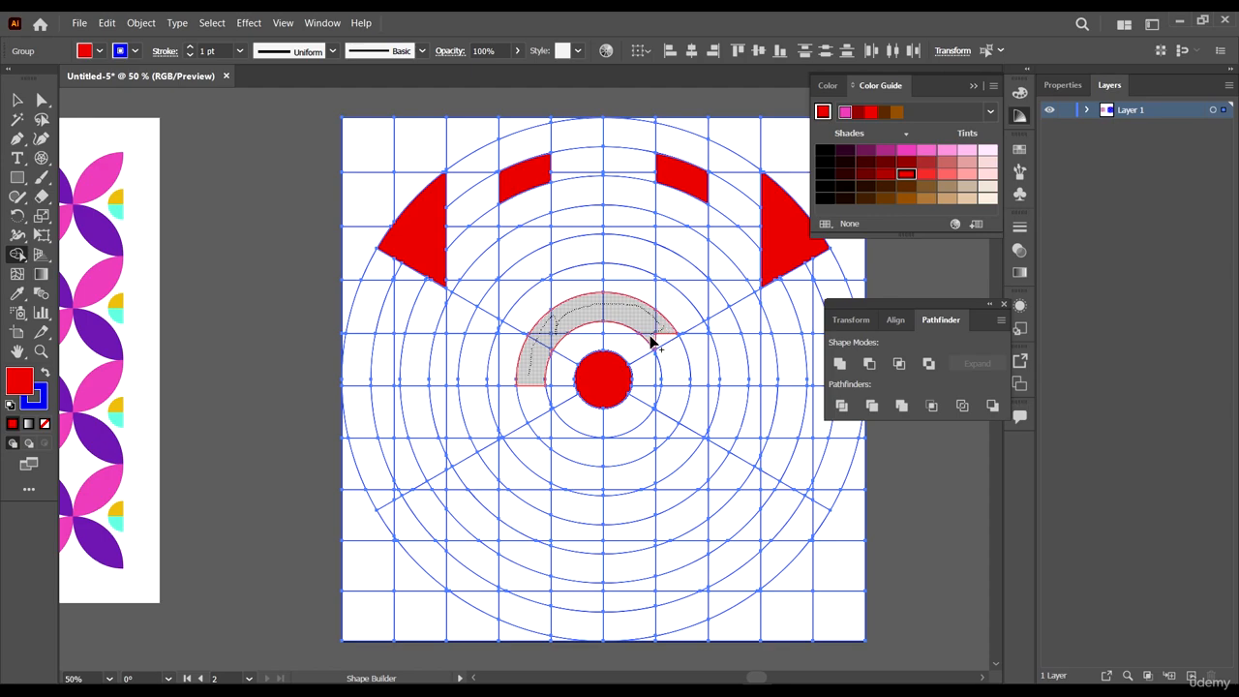
pyautogui.moveTo(667, 346); pyautogui.dragTo(668, 378)
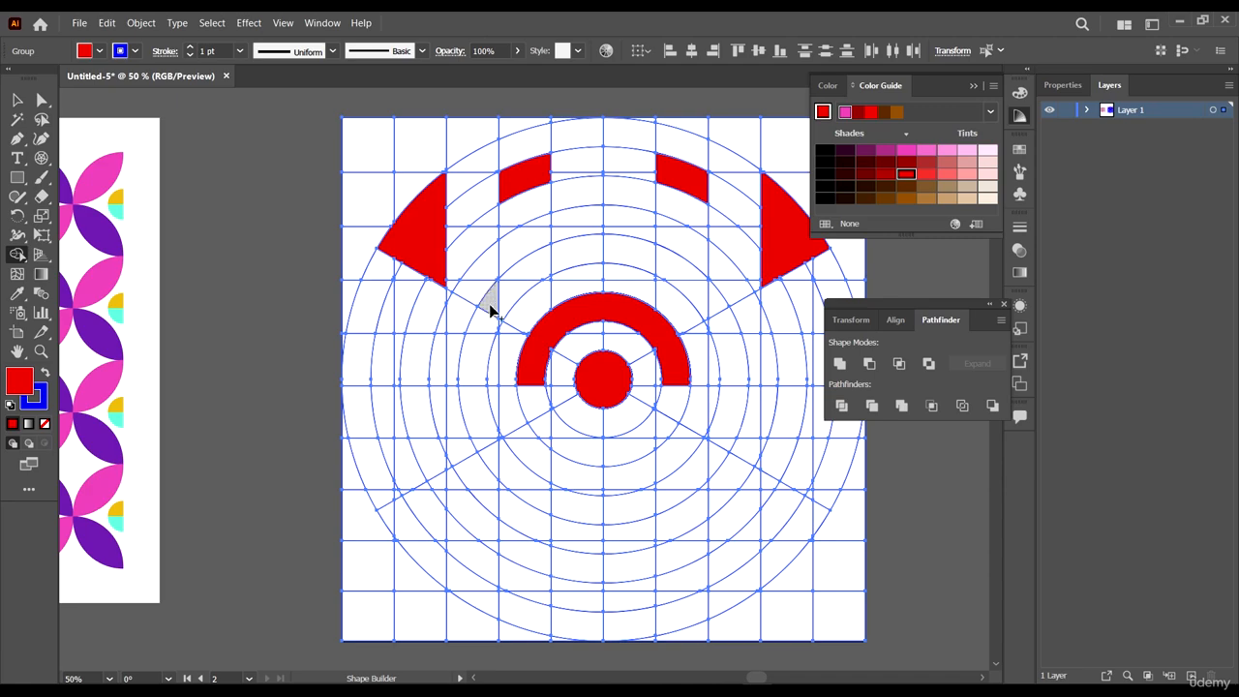
pyautogui.moveTo(493, 311); pyautogui.dragTo(505, 317)
pyautogui.moveTo(544, 259)
pyautogui.mouseDown()
pyautogui.moveTo(653, 248)
pyautogui.moveTo(707, 298)
pyautogui.mouseUp()
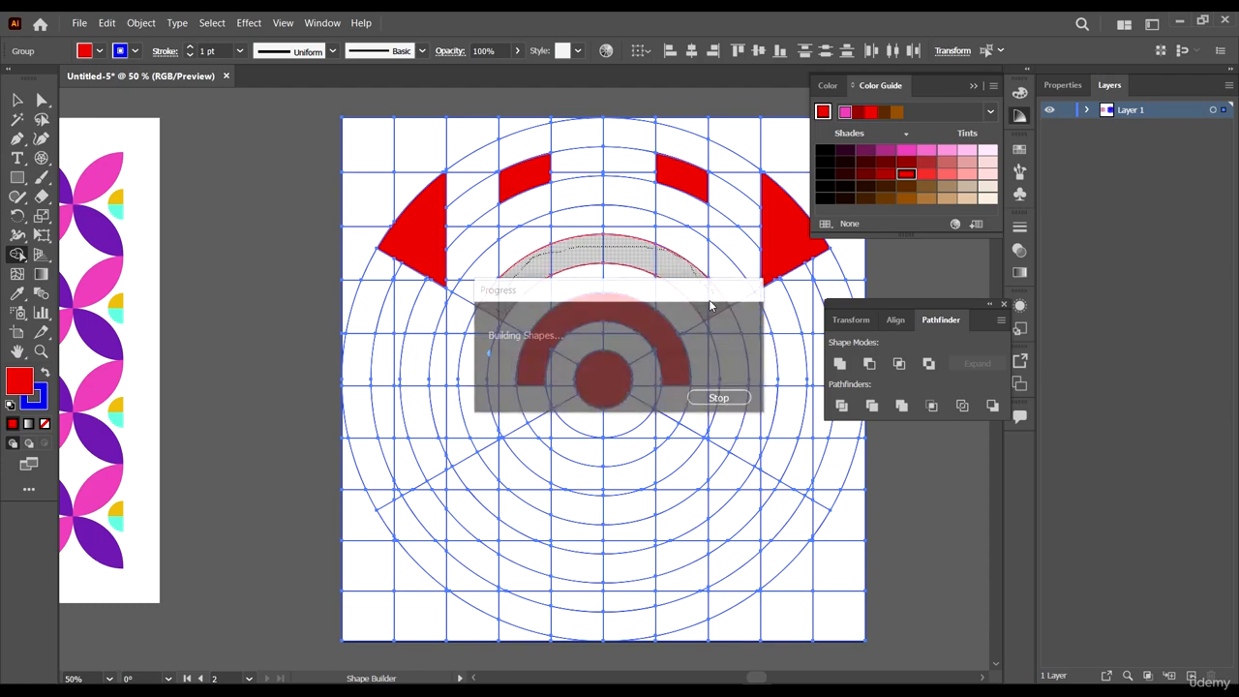
pyautogui.scroll(2, 707, 298)
pyautogui.scroll(-3, 708, 299)
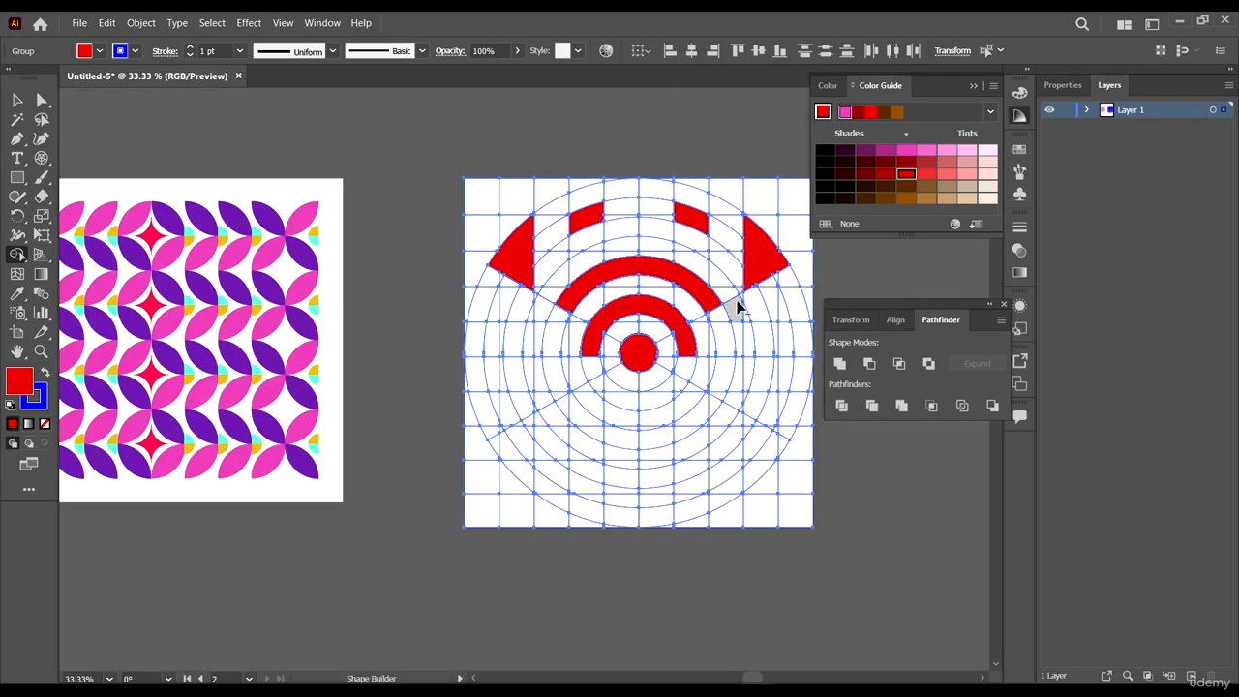
pyautogui.scroll(1, 741, 281)
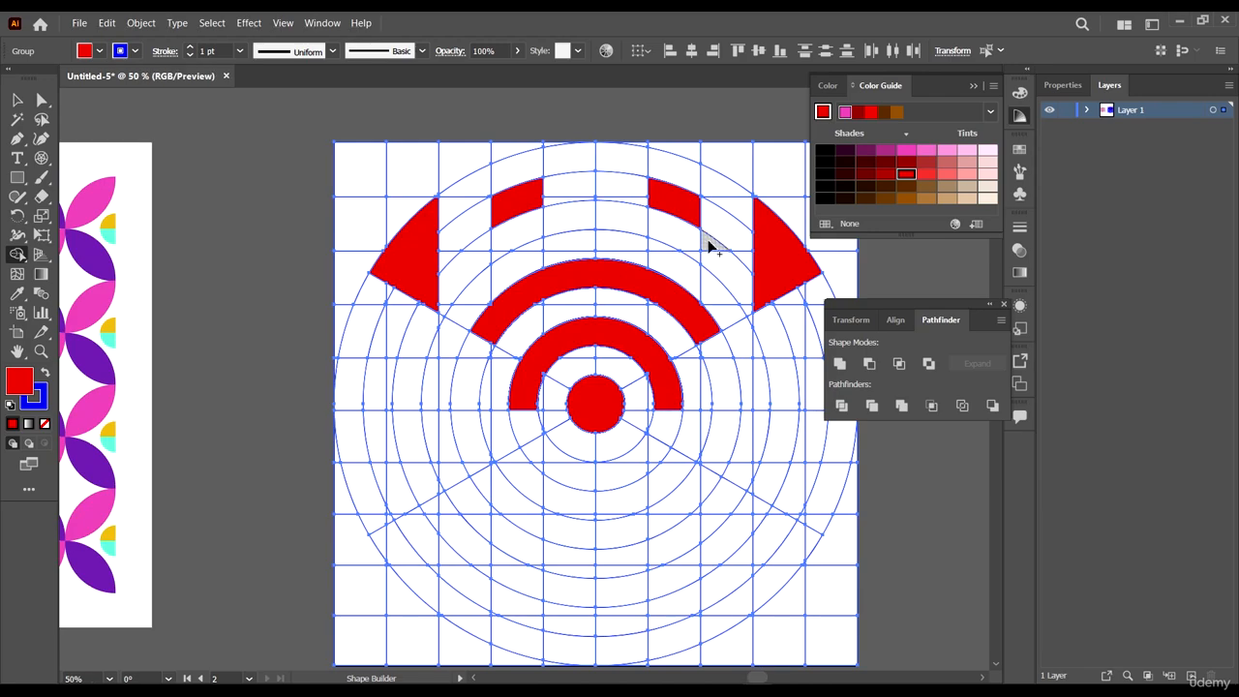
pyautogui.scroll(1, 688, 223)
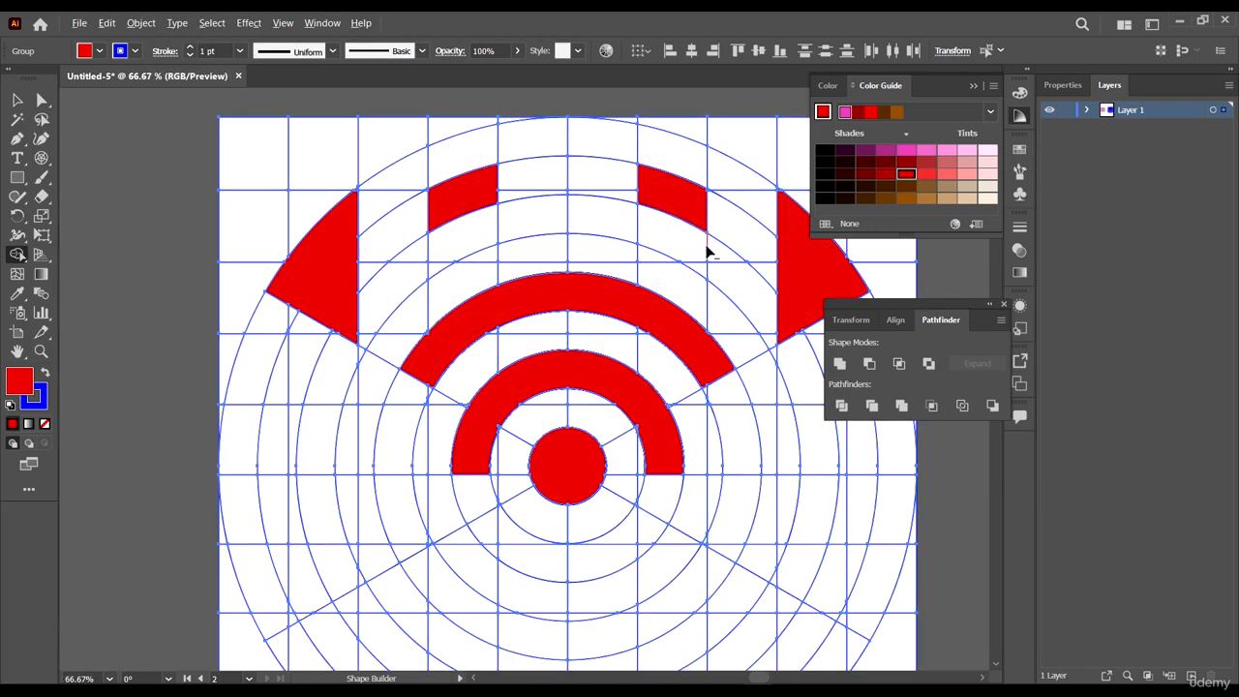
pyautogui.scroll(1, 707, 247)
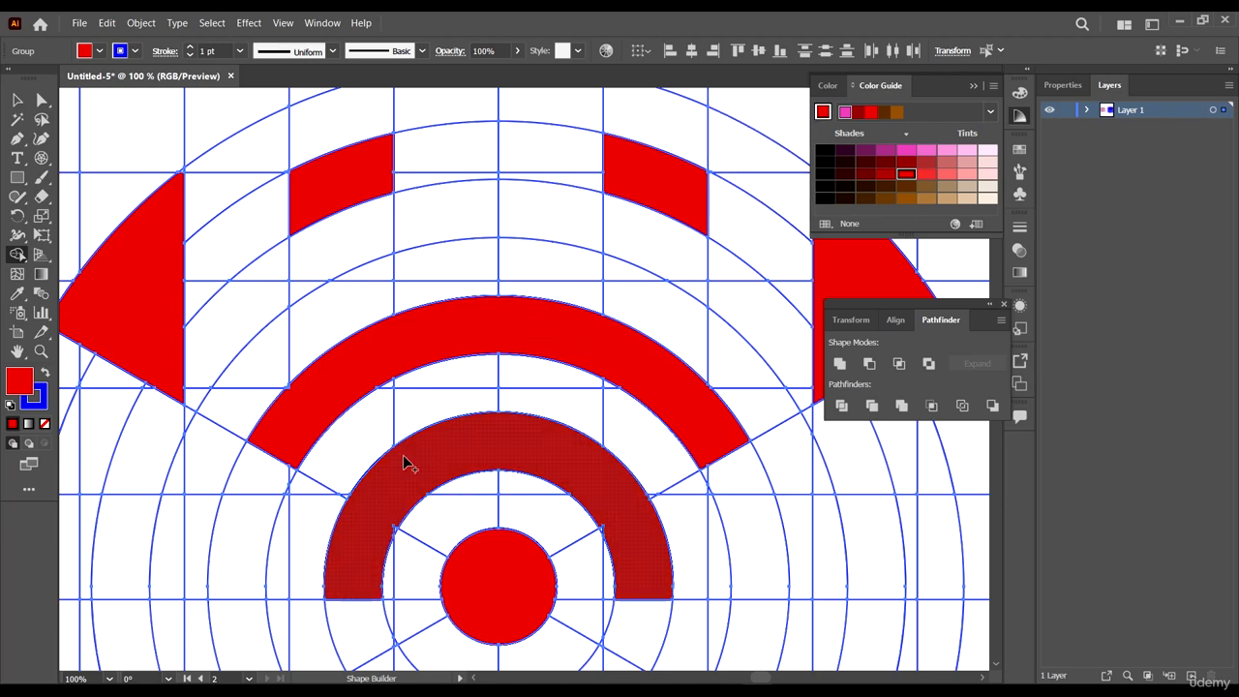
pyautogui.scroll(-2, 643, 275)
pyautogui.scroll(2, 669, 253)
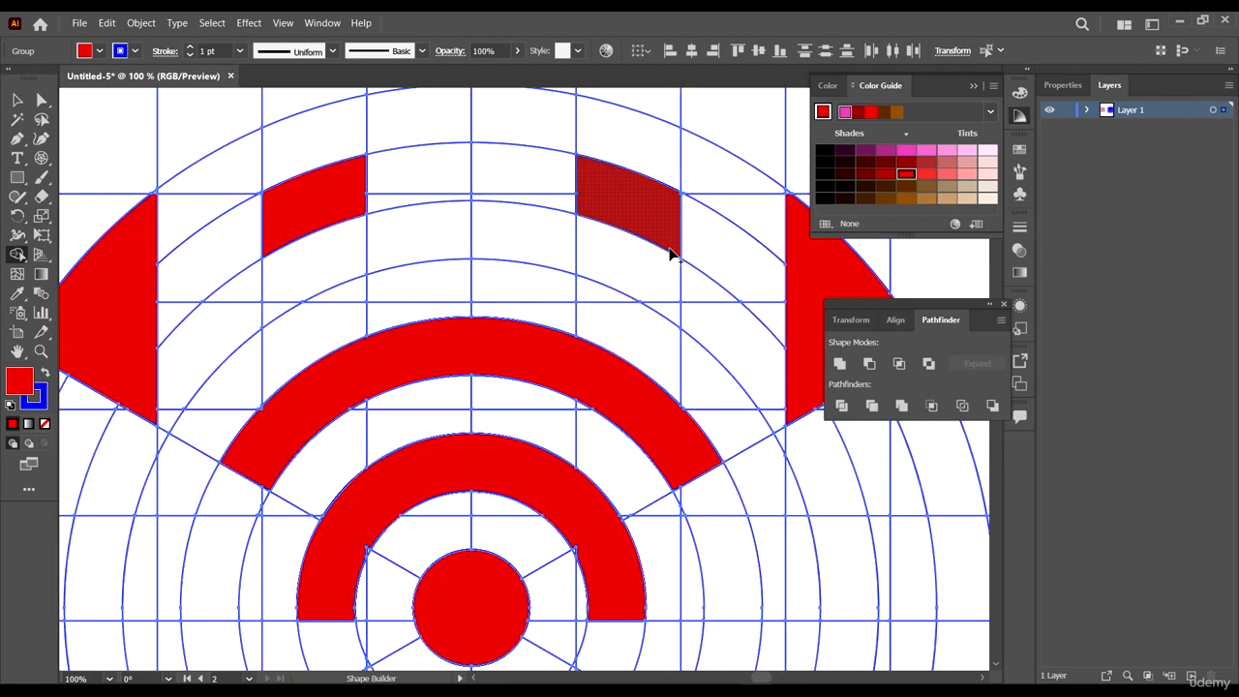
# - Draw a diagonal Pen line about 114 px long from the right upper block's lower outer corner to the outer red arc
pyautogui.scroll(-2, 678, 308)
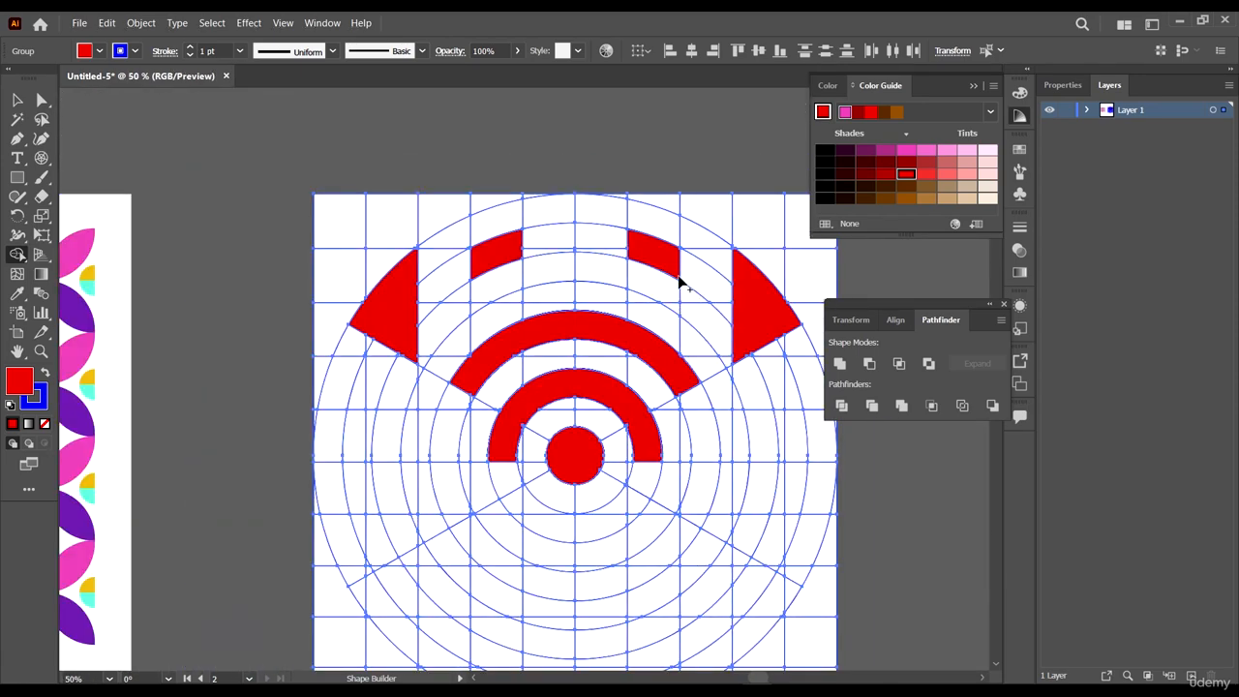
pyautogui.scroll(1, 408, 253)
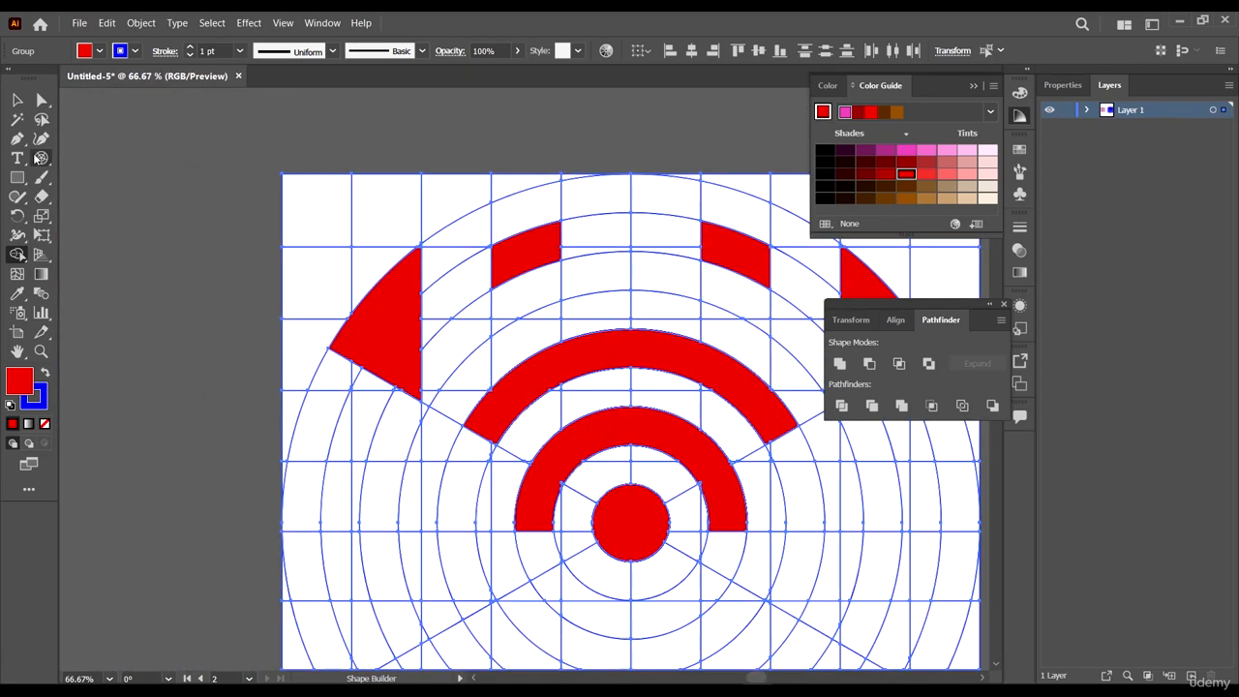
pyautogui.press('p')
pyautogui.scroll(2, 821, 268)
pyautogui.scroll(1, 667, 335)
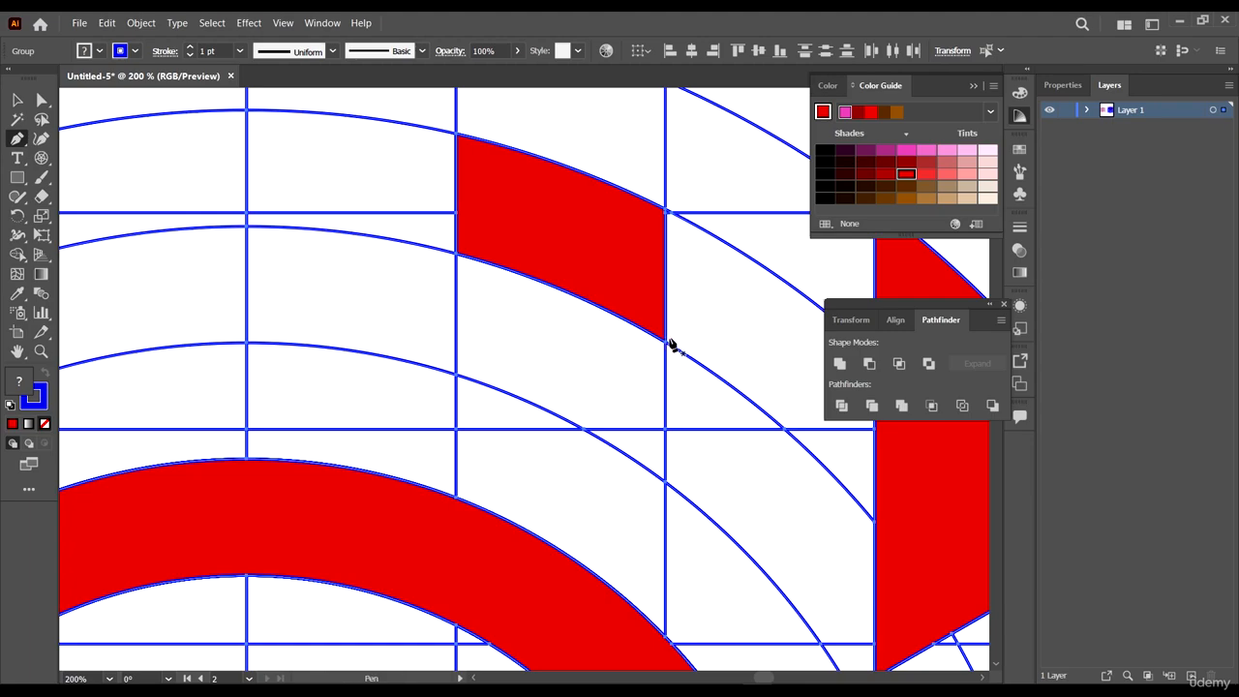
pyautogui.click(677, 329)
pyautogui.scroll(-1, 677, 335)
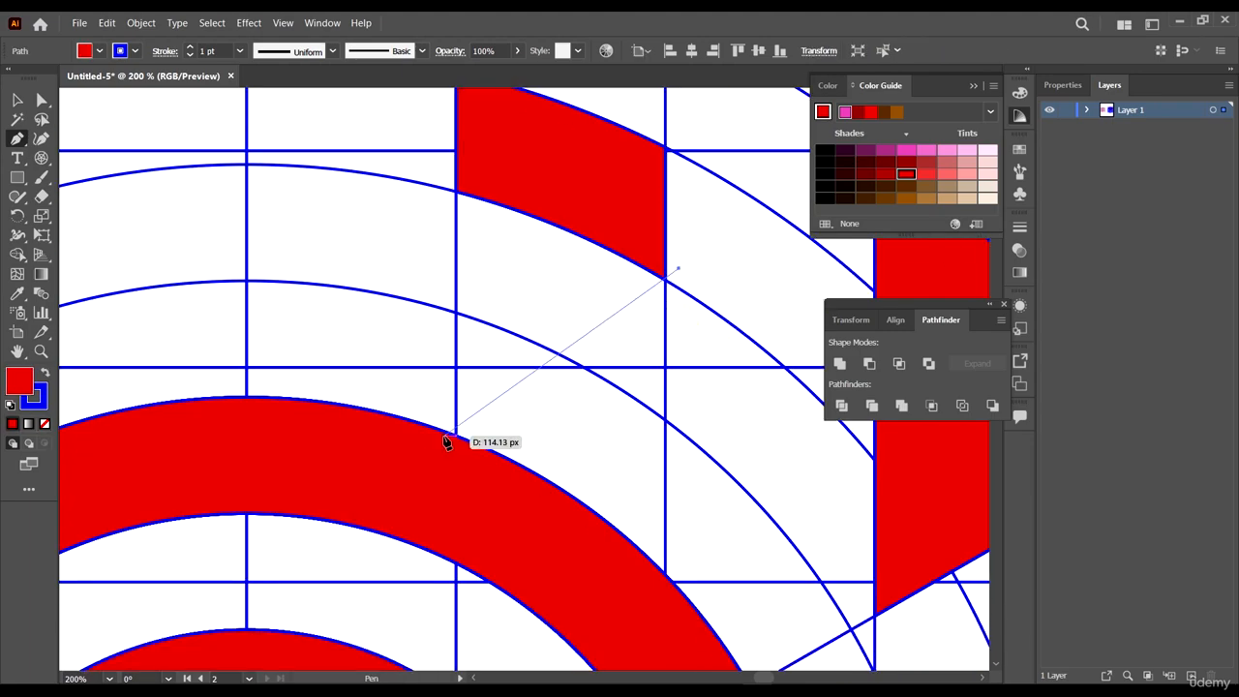
pyautogui.click(455, 439)
pyautogui.scroll(-4, 713, 354)
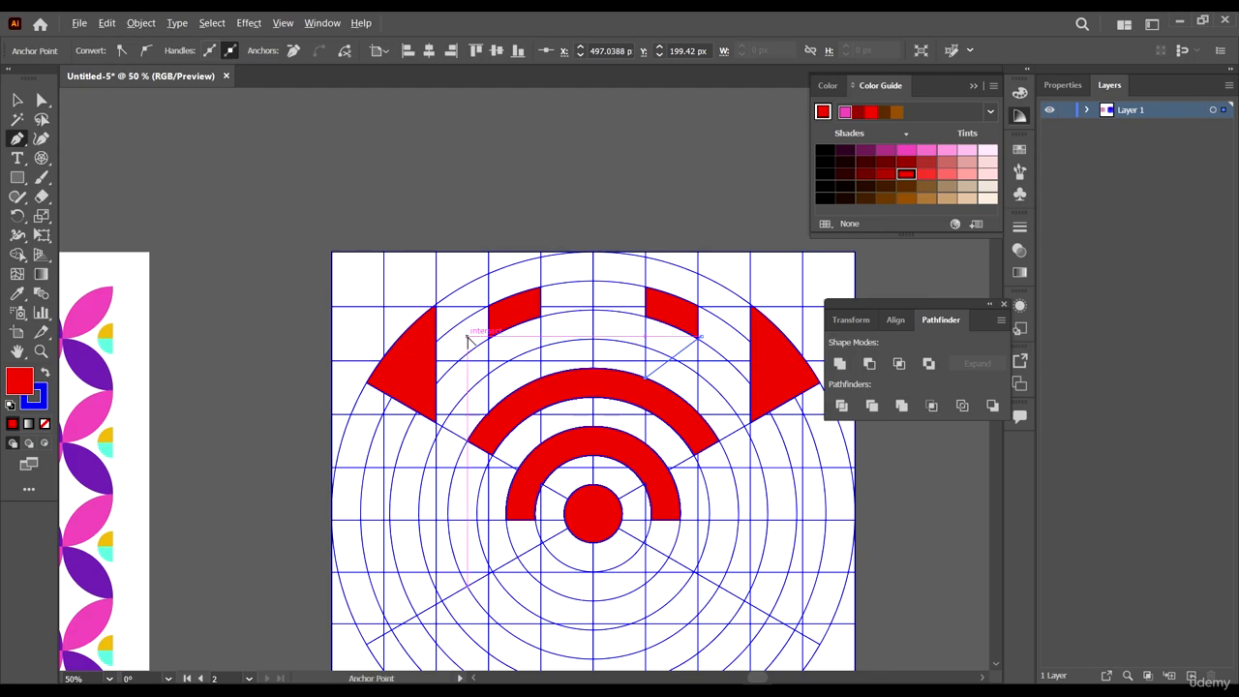
# - Draw the mirrored Pen line from the left upper block's lower outer corner down to the outer red arc
pyautogui.scroll(3, 470, 337)
pyautogui.scroll(-3, 498, 345)
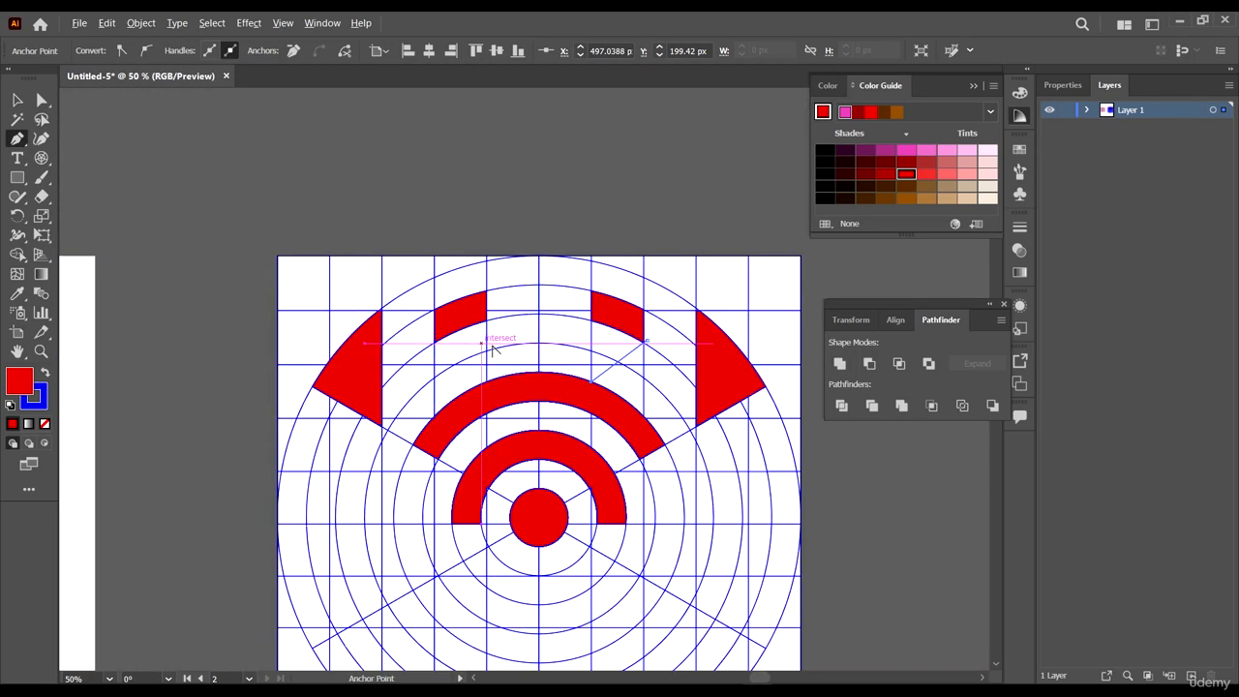
pyautogui.scroll(3, 359, 323)
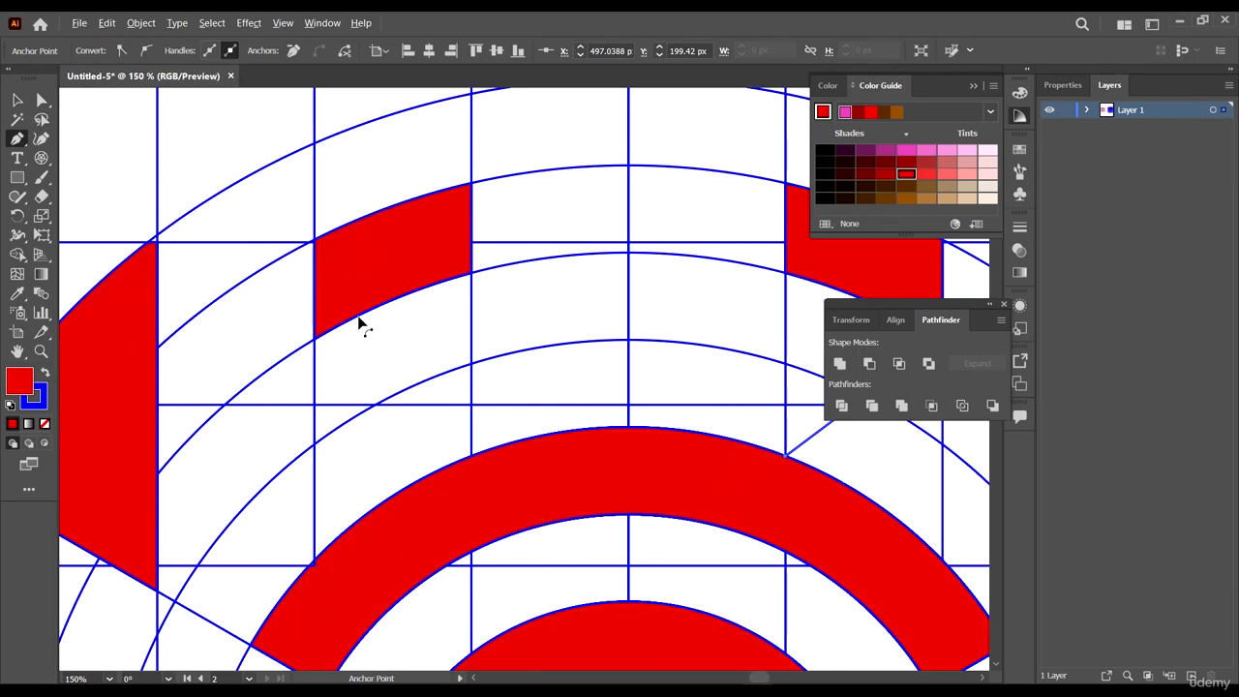
pyautogui.click(315, 339)
pyautogui.click(471, 455)
pyautogui.scroll(-3, 352, 409)
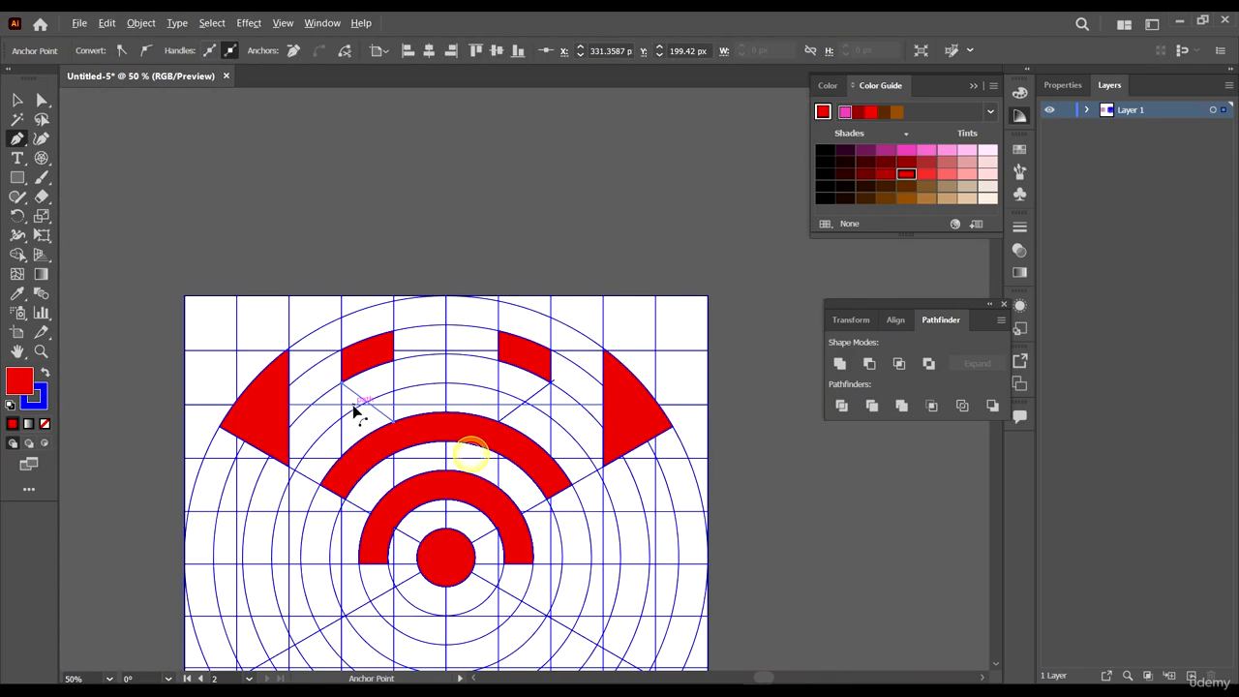
# - Select all the artwork on the grid artboard, including the two diagonal lines, and activate the Shape Builder tool
pyautogui.scroll(4, 560, 389)
pyautogui.scroll(2, 562, 390)
pyautogui.scroll(-4, 561, 390)
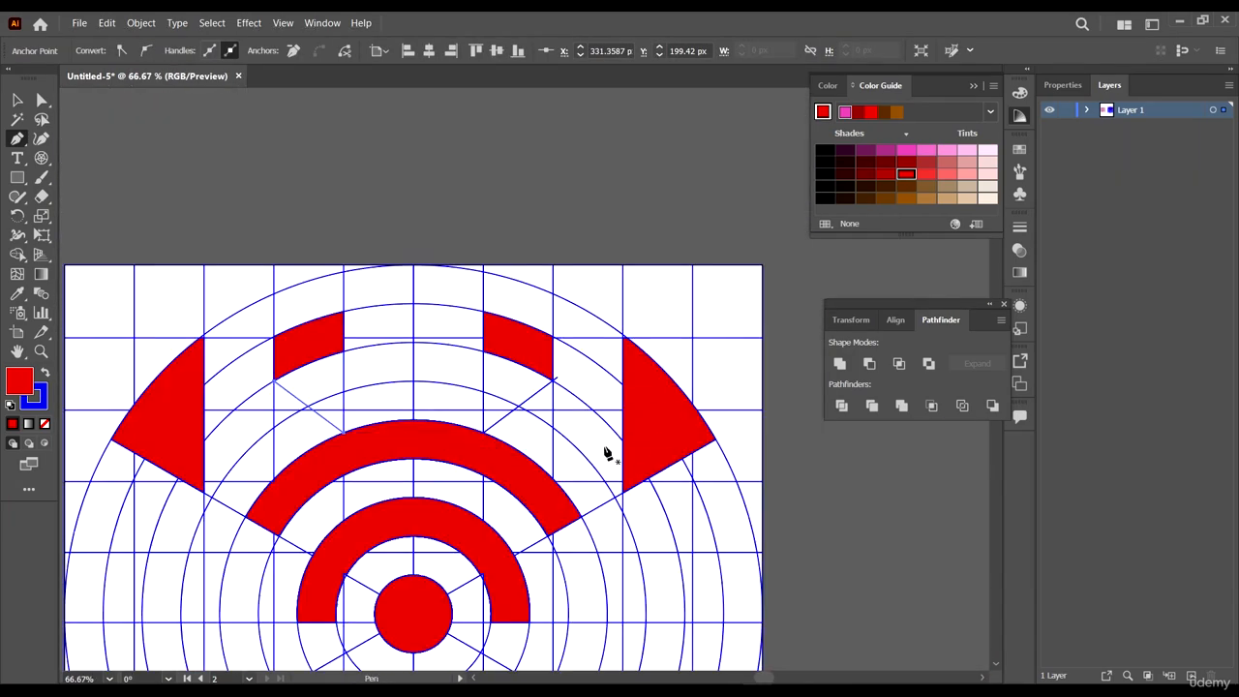
pyautogui.scroll(-4, 642, 412)
pyautogui.click(16, 100)
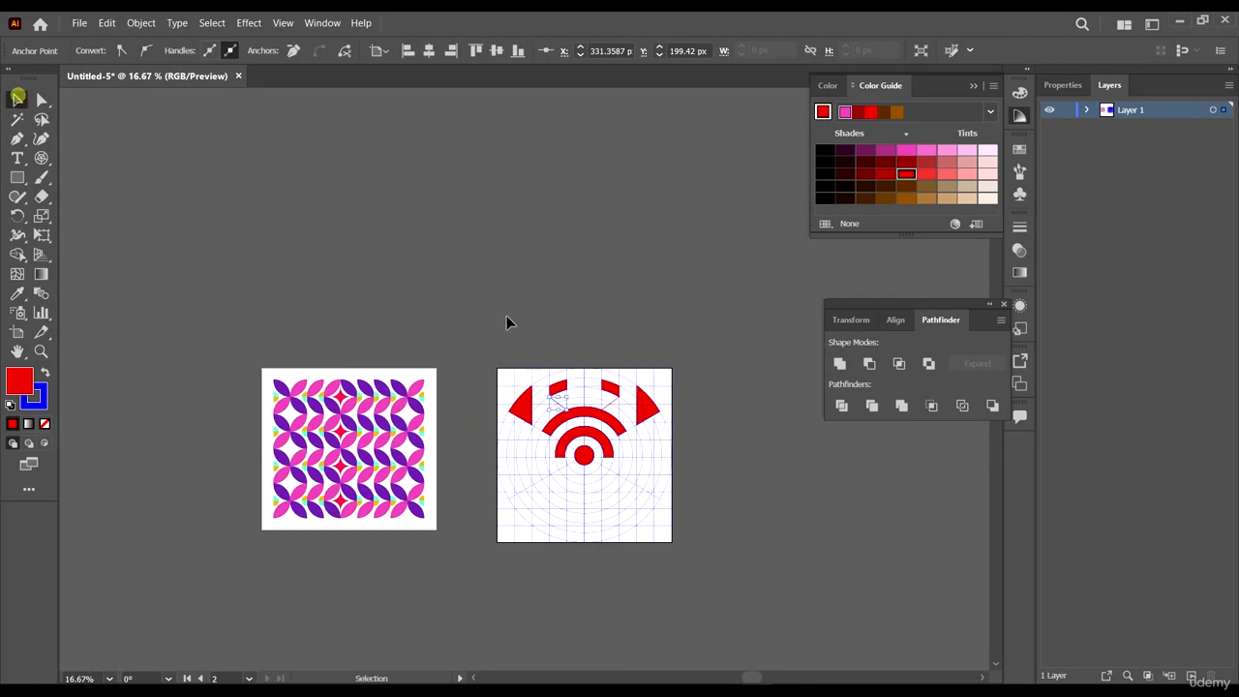
pyautogui.hotkey('ctrl', 'a')
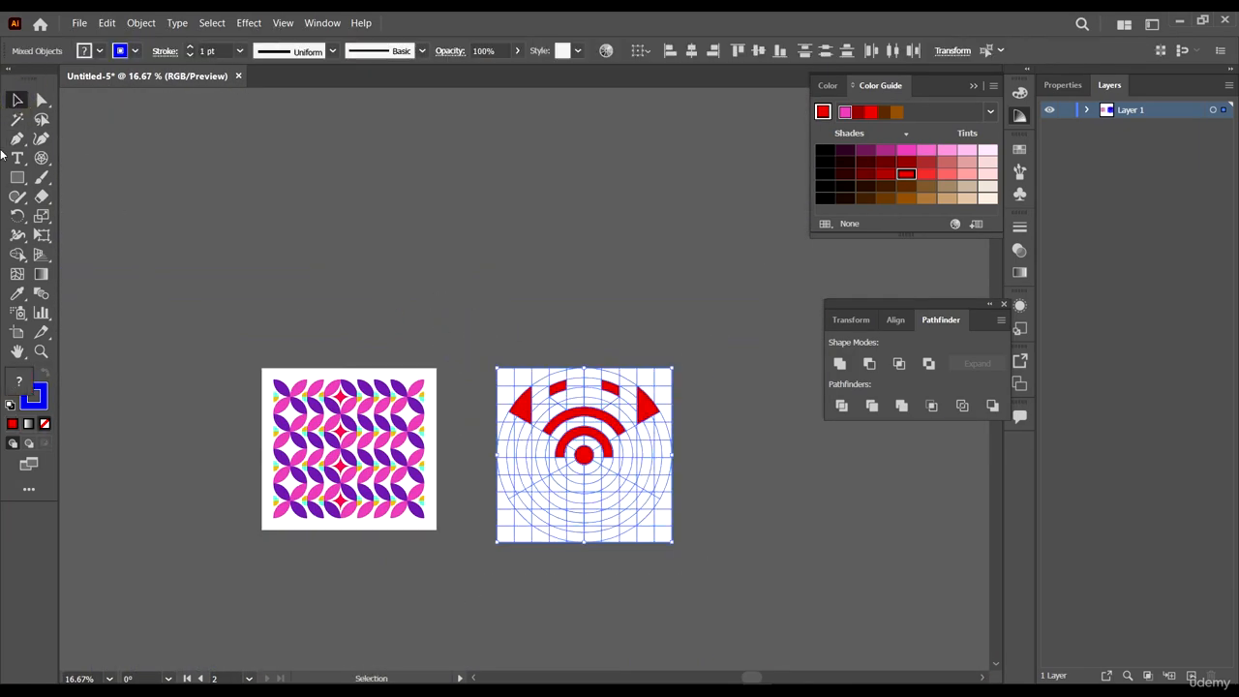
pyautogui.click(17, 254)
pyautogui.scroll(1, 583, 394)
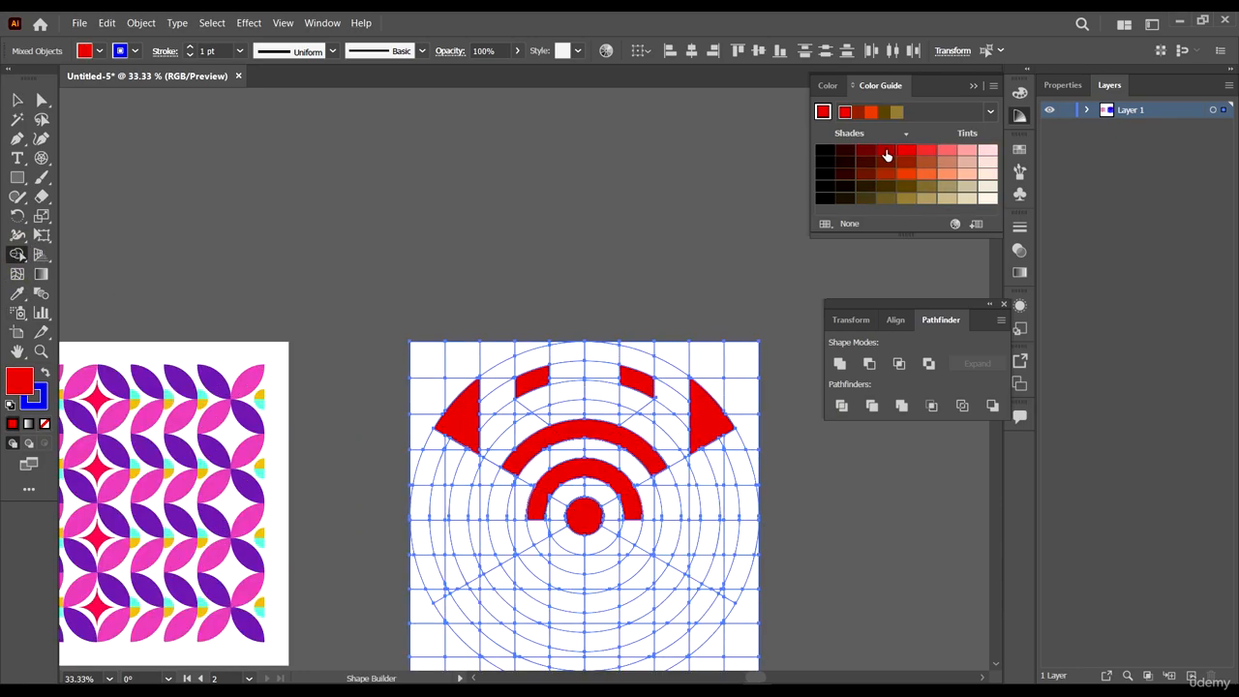
# - Merge both upper blocks with the regions beneath them down to the diagonal lines, forming two pointed red shapes
pyautogui.scroll(-1, 581, 435)
pyautogui.scroll(3, 601, 365)
pyautogui.moveTo(707, 276); pyautogui.dragTo(672, 383)
pyautogui.moveTo(401, 268)
pyautogui.mouseDown()
pyautogui.moveTo(429, 365)
pyautogui.moveTo(456, 373)
pyautogui.moveTo(443, 387)
pyautogui.mouseUp()
pyautogui.scroll(-4, 627, 336)
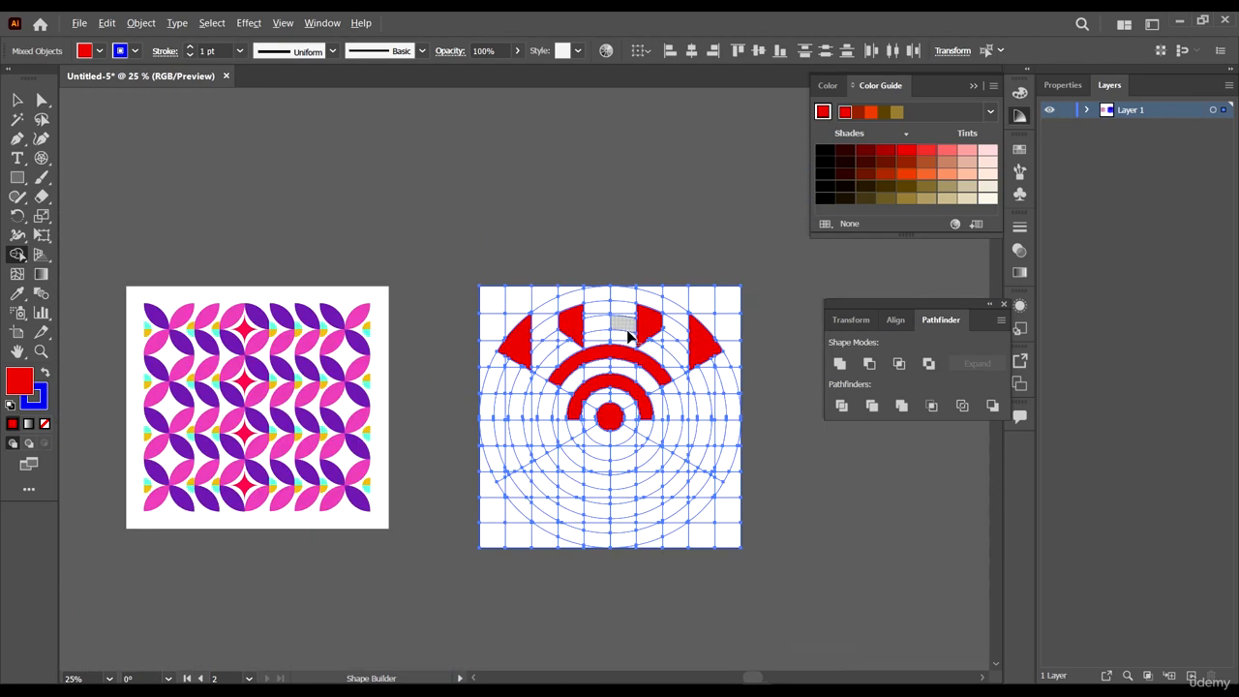
# - Merge the regions outside the largest circle near the grid's lower-left corner into one red shape, leaving the outermost column empty
pyautogui.scroll(1, 680, 382)
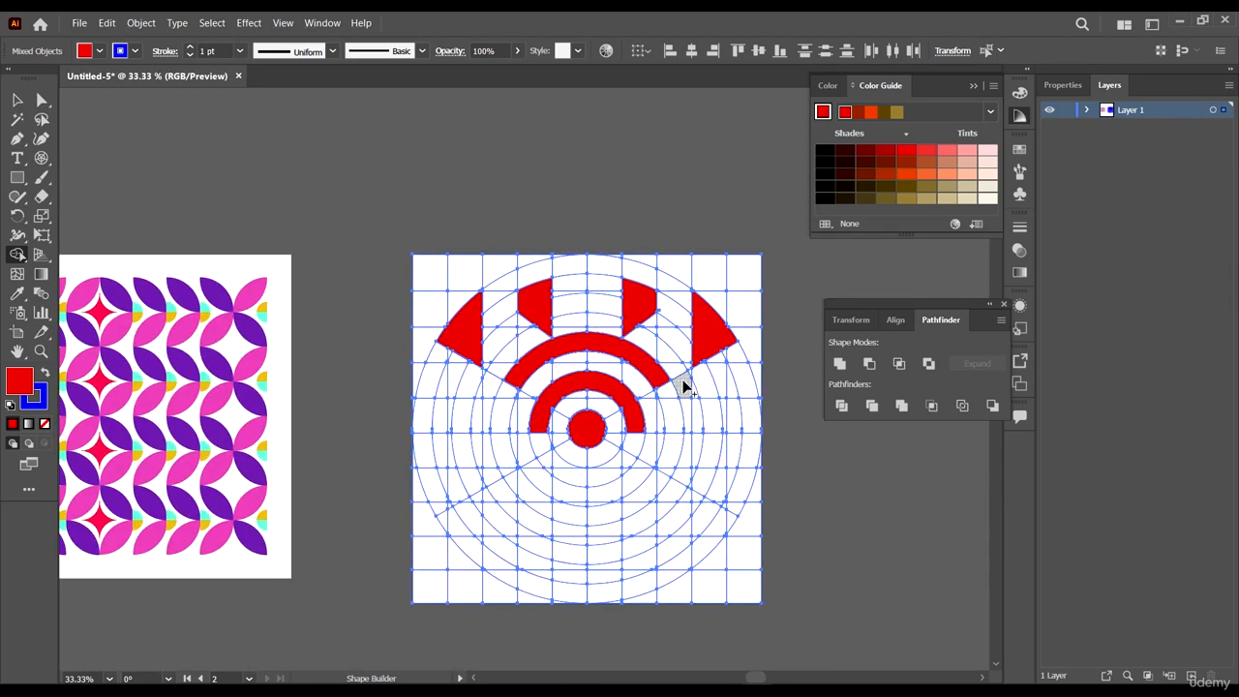
pyautogui.scroll(1, 658, 411)
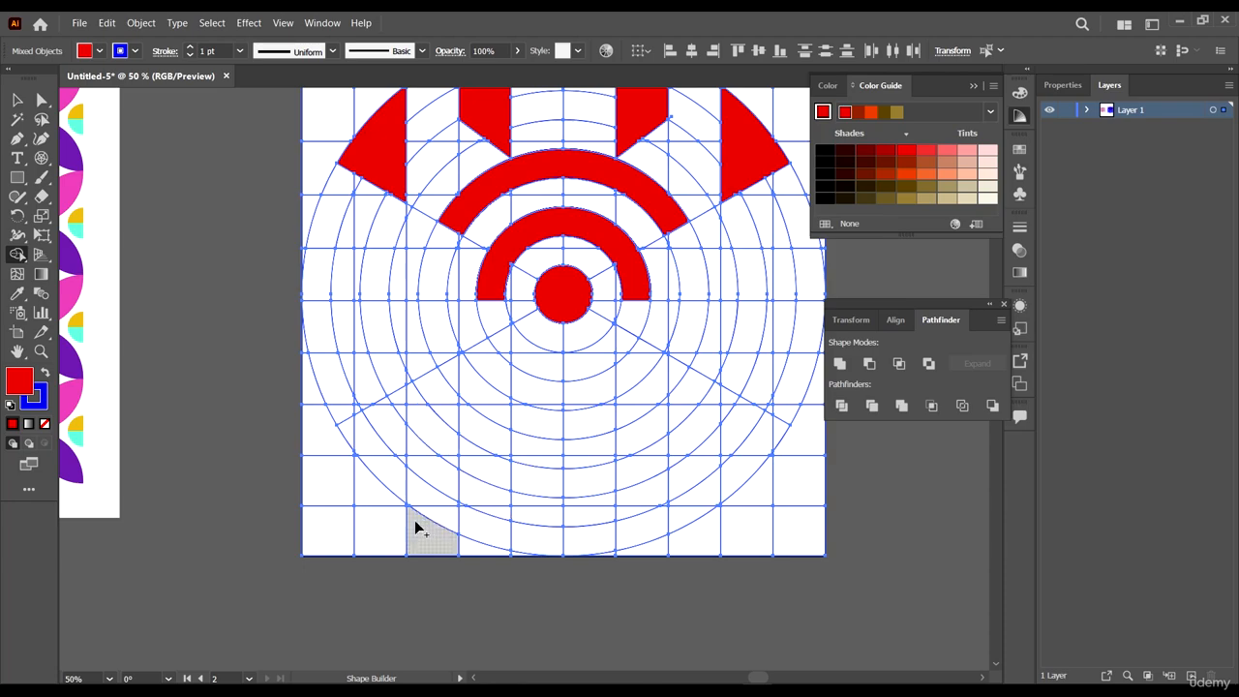
pyautogui.moveTo(375, 491)
pyautogui.mouseDown()
pyautogui.moveTo(434, 544)
pyautogui.moveTo(484, 556)
pyautogui.mouseUp()
# - Merge the matching regions near the grid's lower-right corner into a mirrored red shape, ending at the same distance from the centre line
pyautogui.moveTo(755, 484)
pyautogui.mouseDown()
pyautogui.moveTo(716, 540)
pyautogui.moveTo(528, 561)
pyautogui.mouseUp()
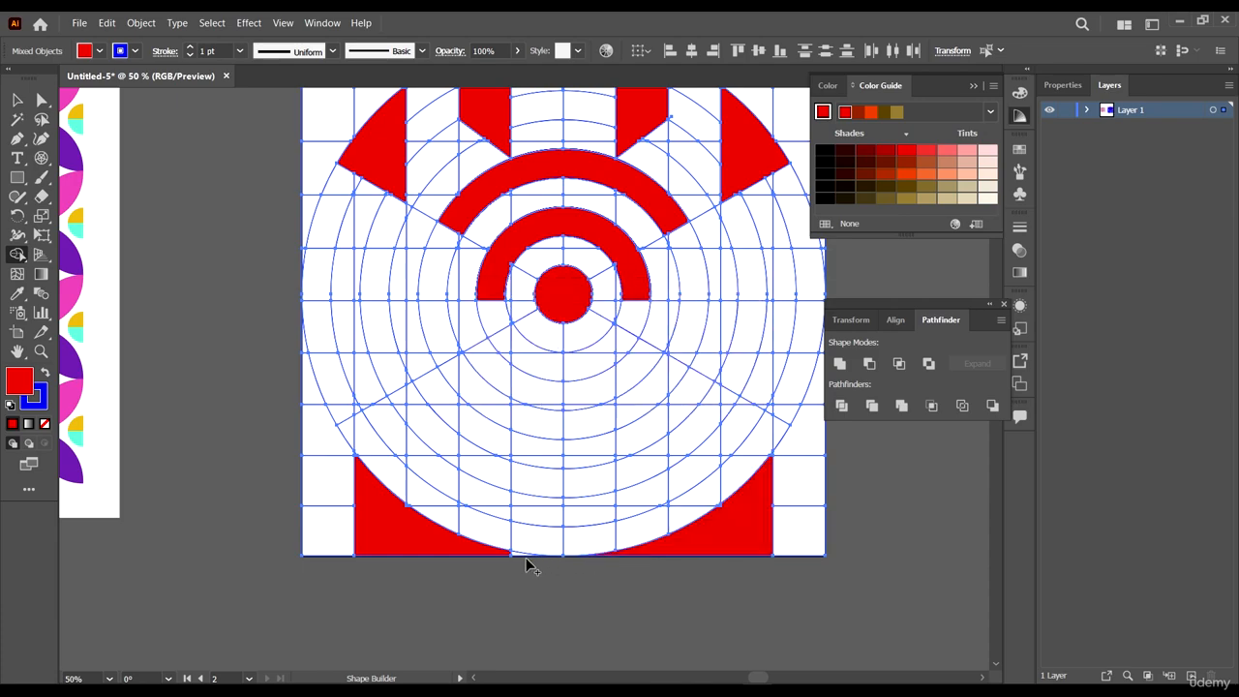
pyautogui.scroll(3, 653, 559)
pyautogui.scroll(-2, 630, 553)
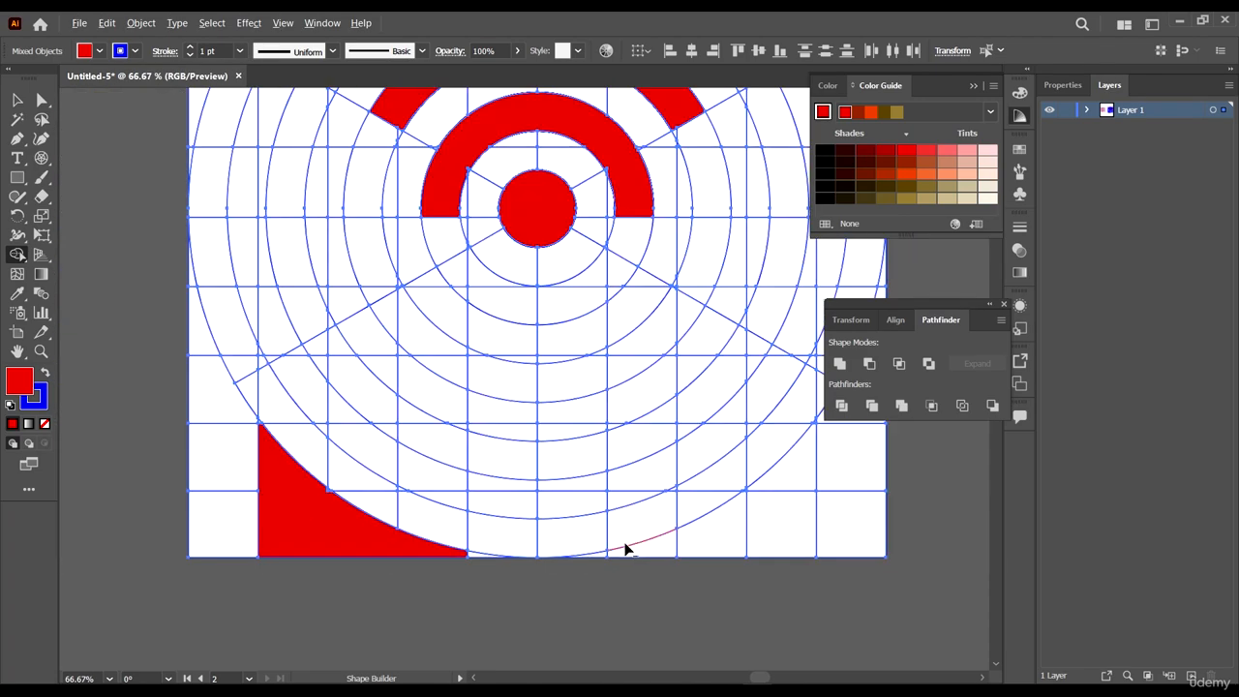
pyautogui.moveTo(629, 557); pyautogui.dragTo(772, 513)
pyautogui.moveTo(790, 471); pyautogui.dragTo(790, 473)
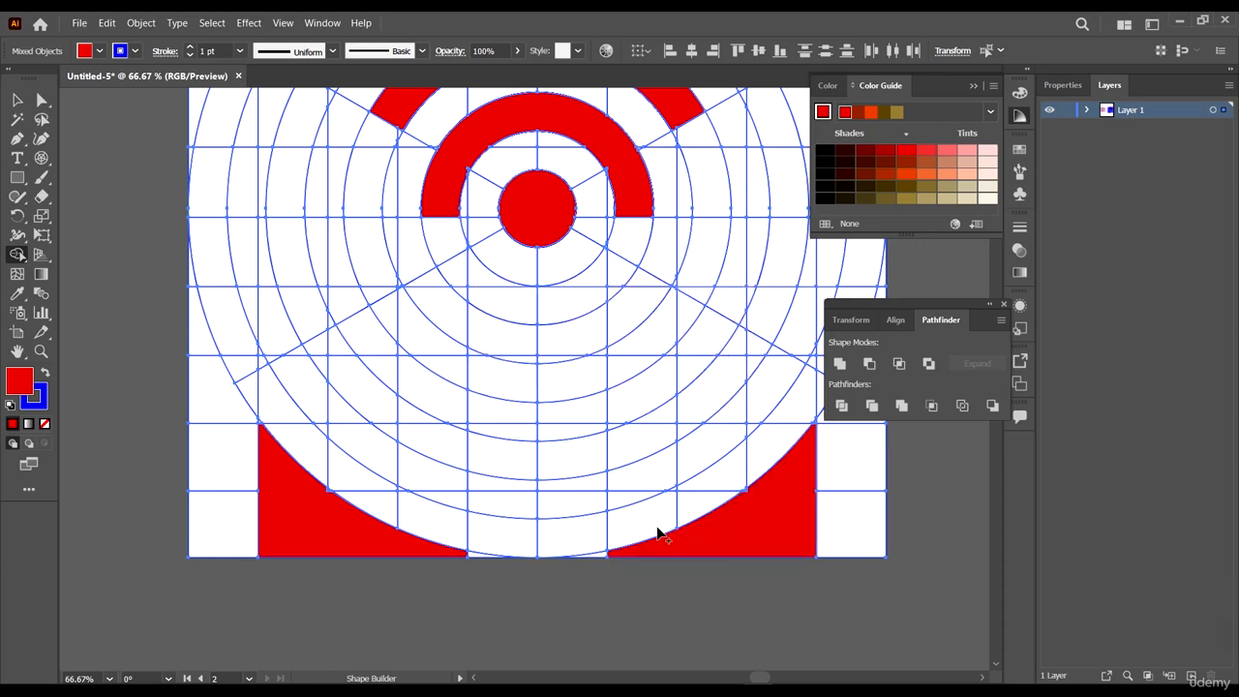
# - Add the small slivers above both lower corner shapes so their tips reach the intersection of circle and vertical grid line
pyautogui.scroll(5, 233, 451)
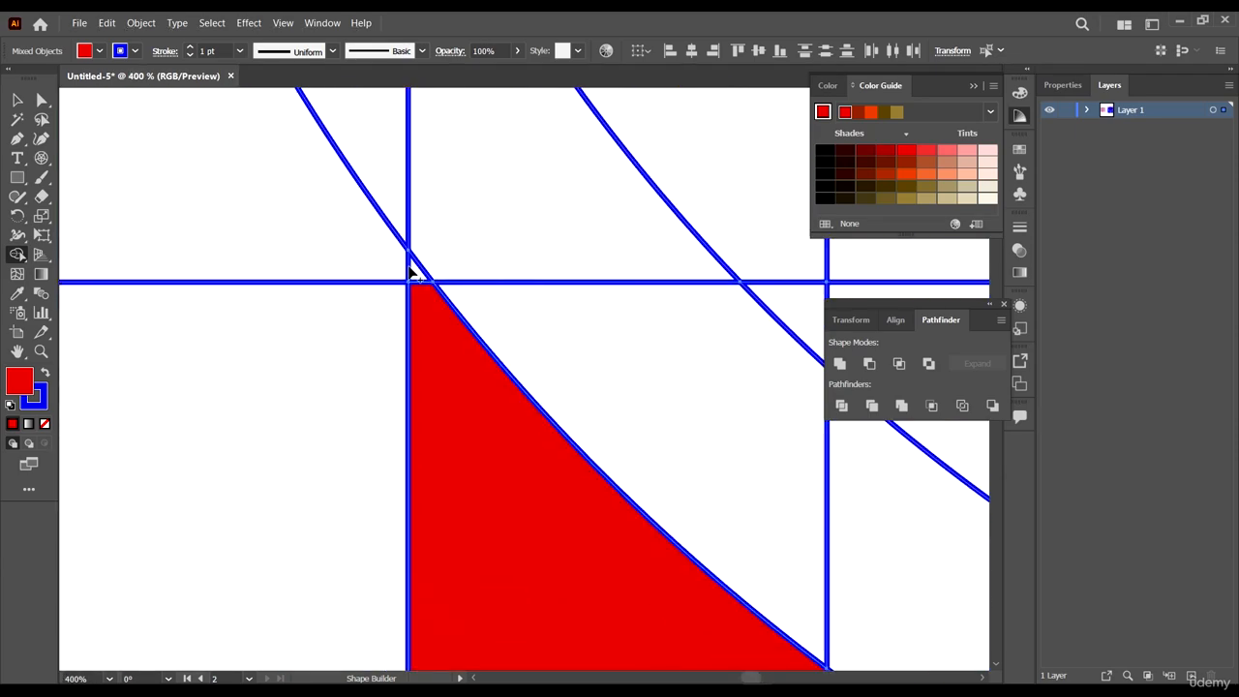
pyautogui.scroll(-8, 537, 320)
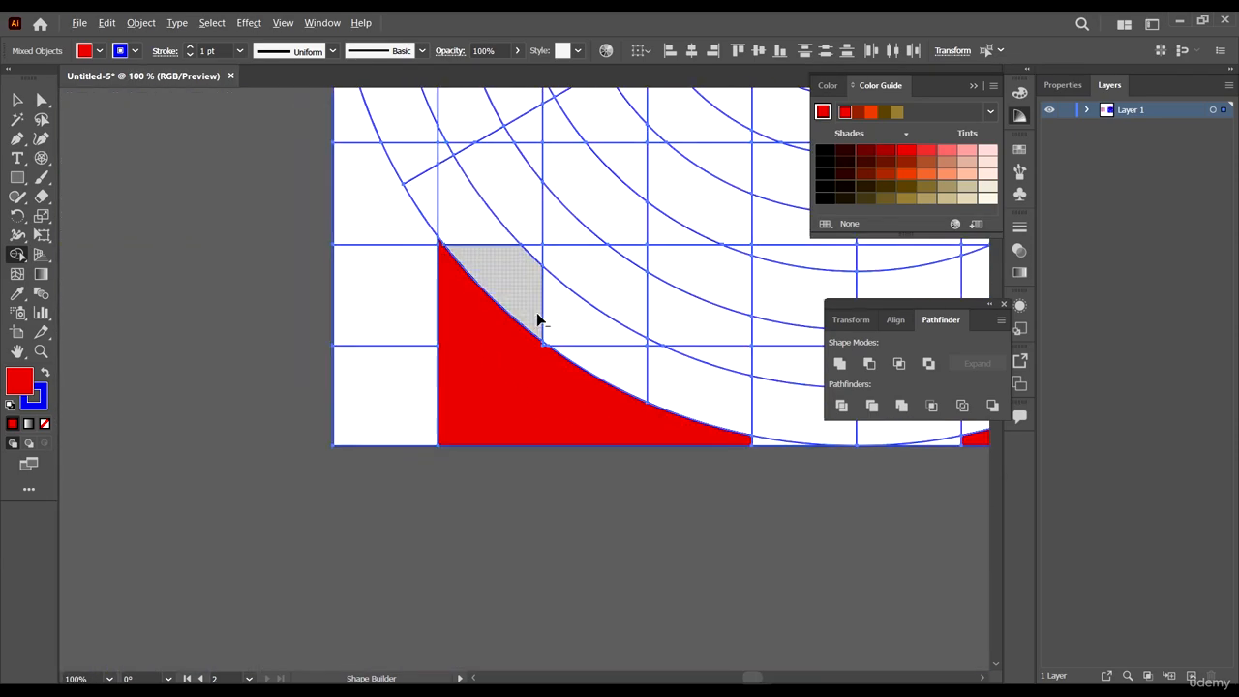
pyautogui.scroll(10, 699, 303)
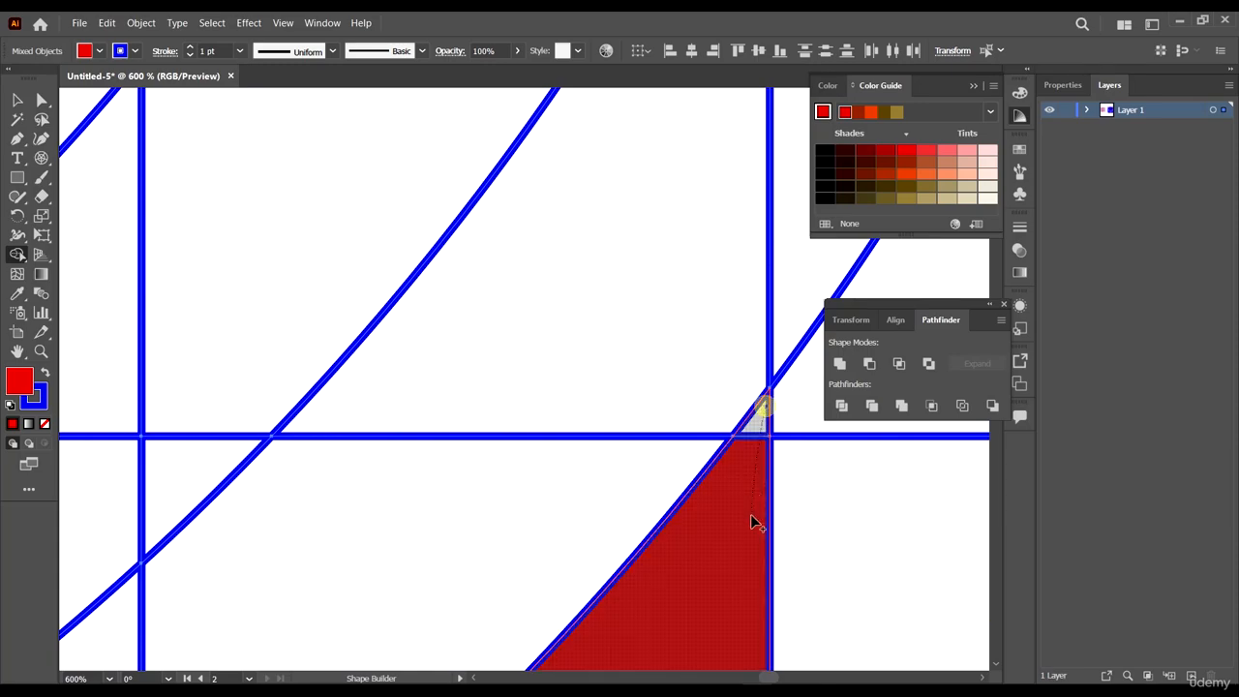
pyautogui.scroll(-8, 746, 448)
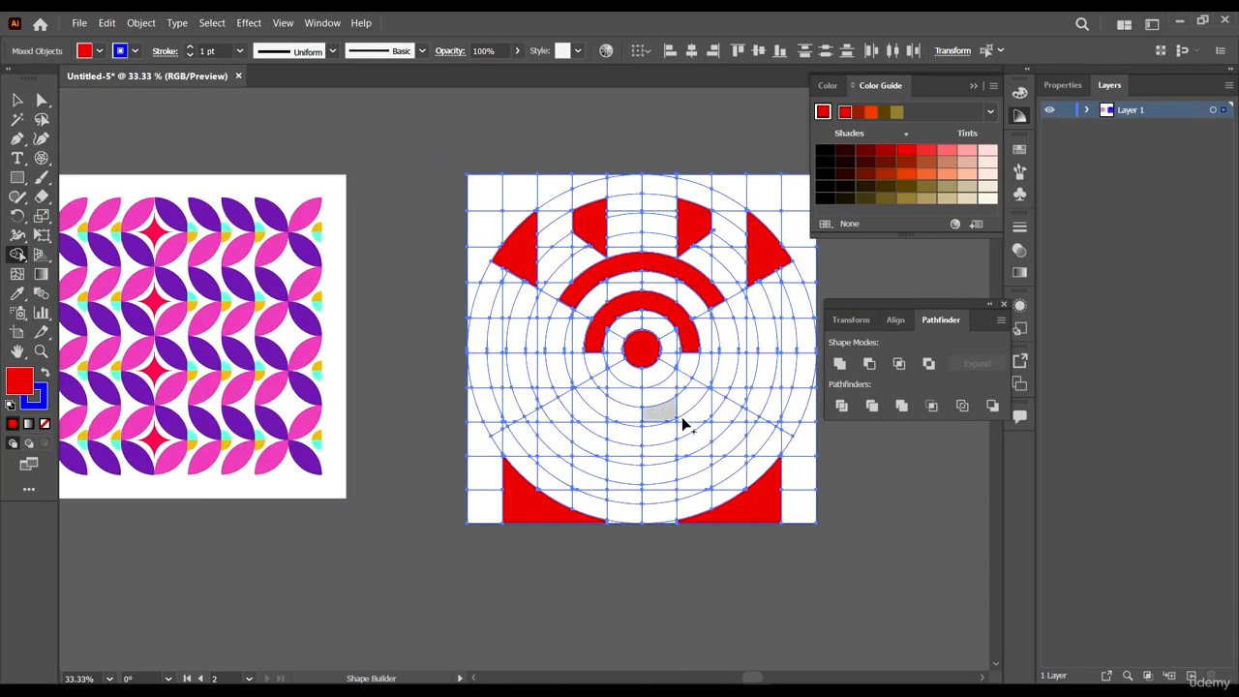
# - Merge the regions below the central disc, between the second circle and the horizontal grid line, into two mirrored red corner shapes
pyautogui.scroll(1, 742, 466)
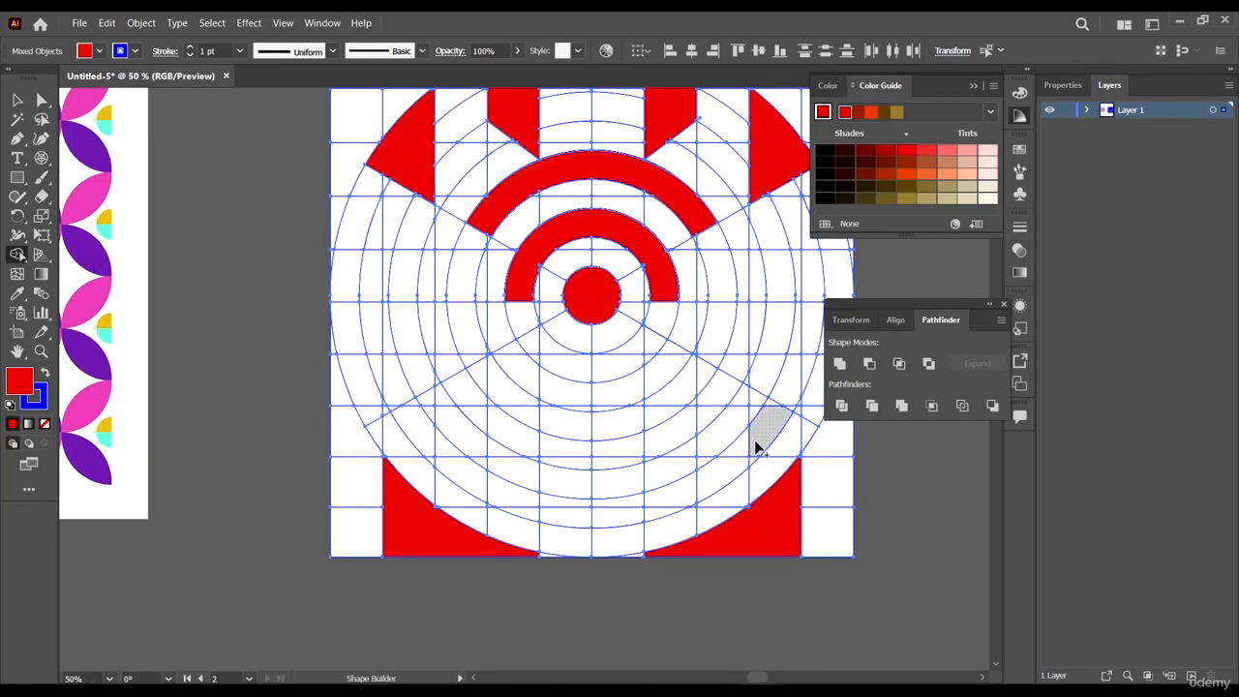
pyautogui.scroll(2, 639, 366)
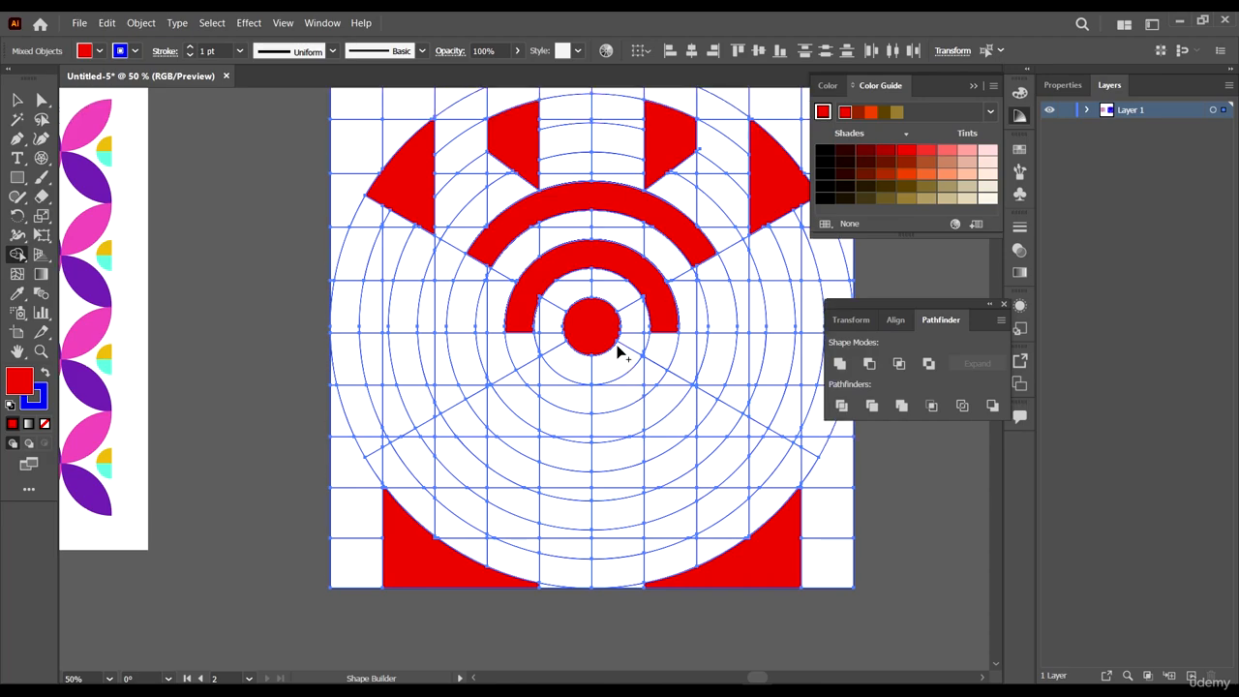
pyautogui.scroll(1, 627, 366)
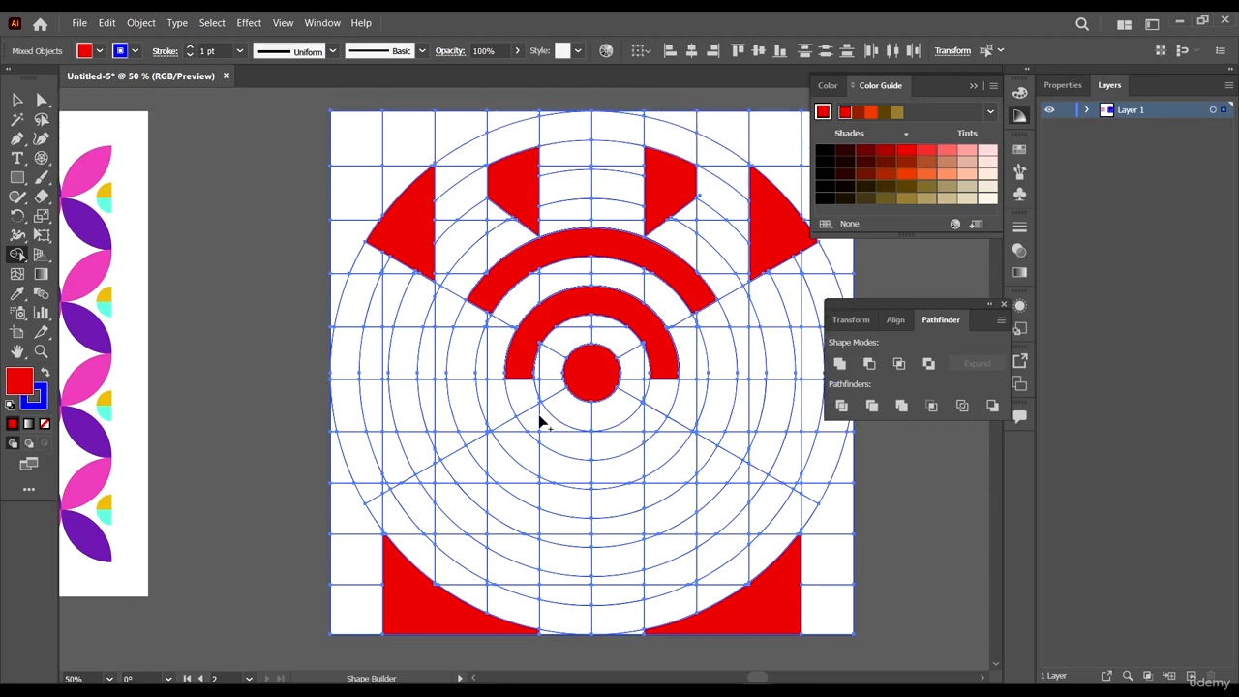
pyautogui.scroll(1, 573, 418)
pyautogui.scroll(2, 573, 413)
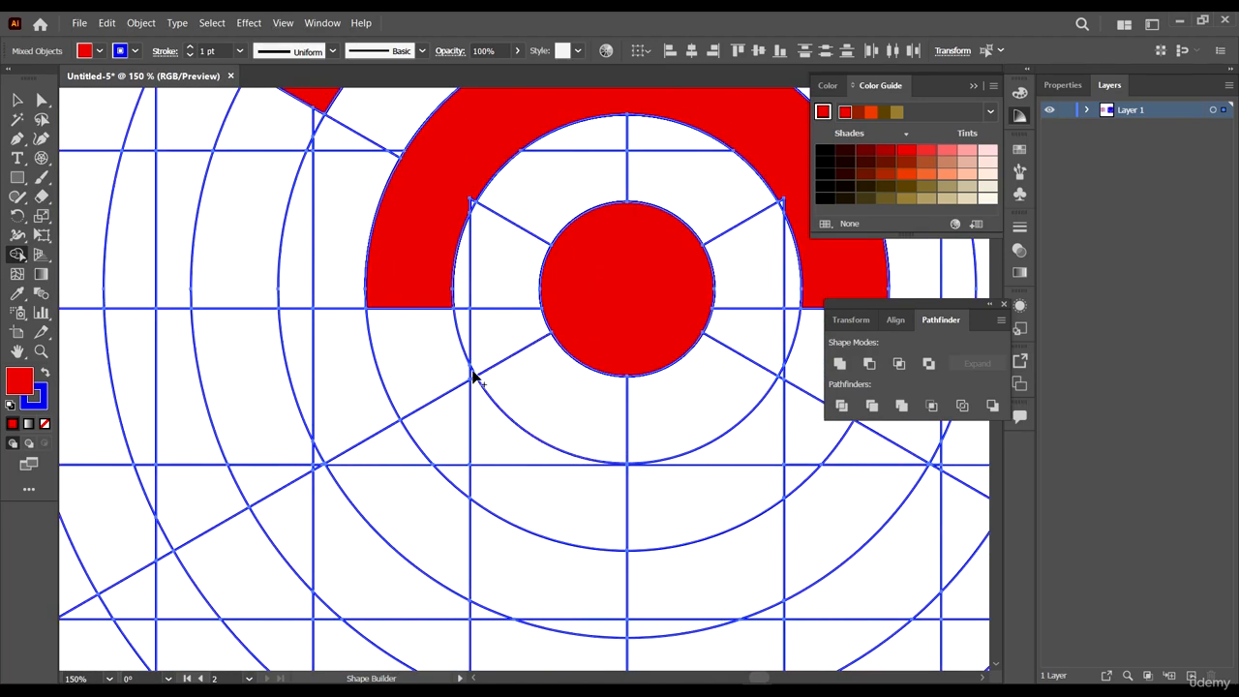
pyautogui.scroll(2, 472, 381)
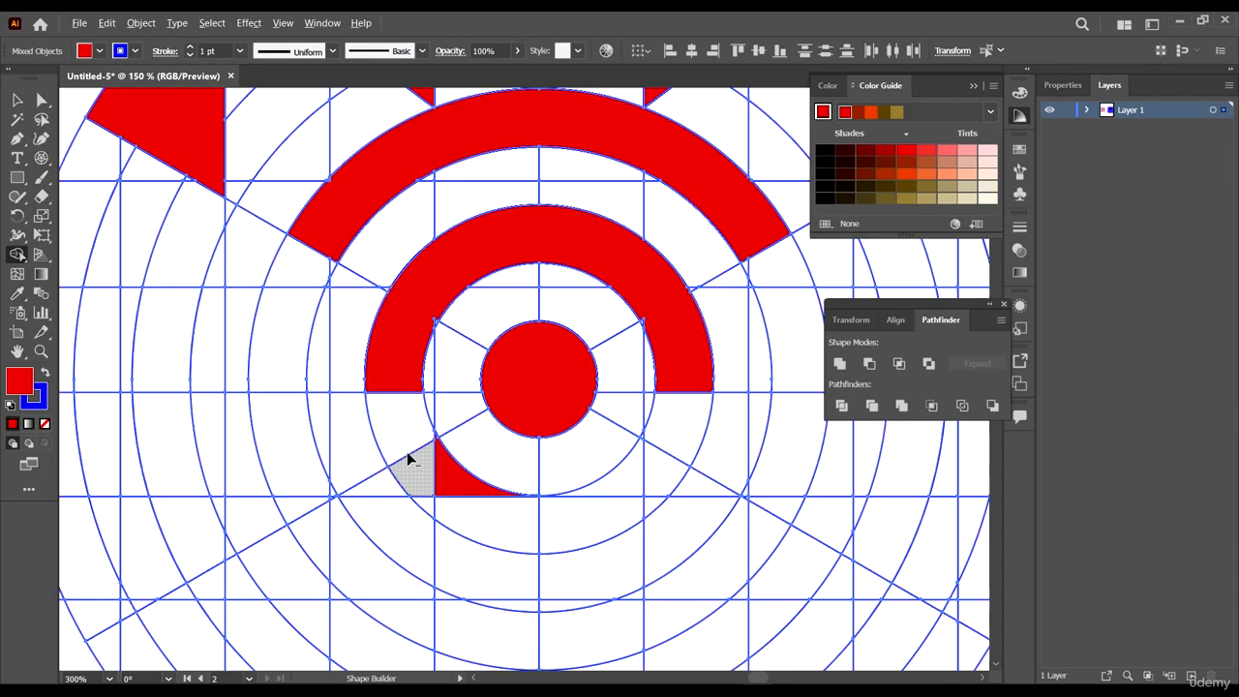
pyautogui.scroll(-1, 407, 459)
pyautogui.scroll(4, 614, 451)
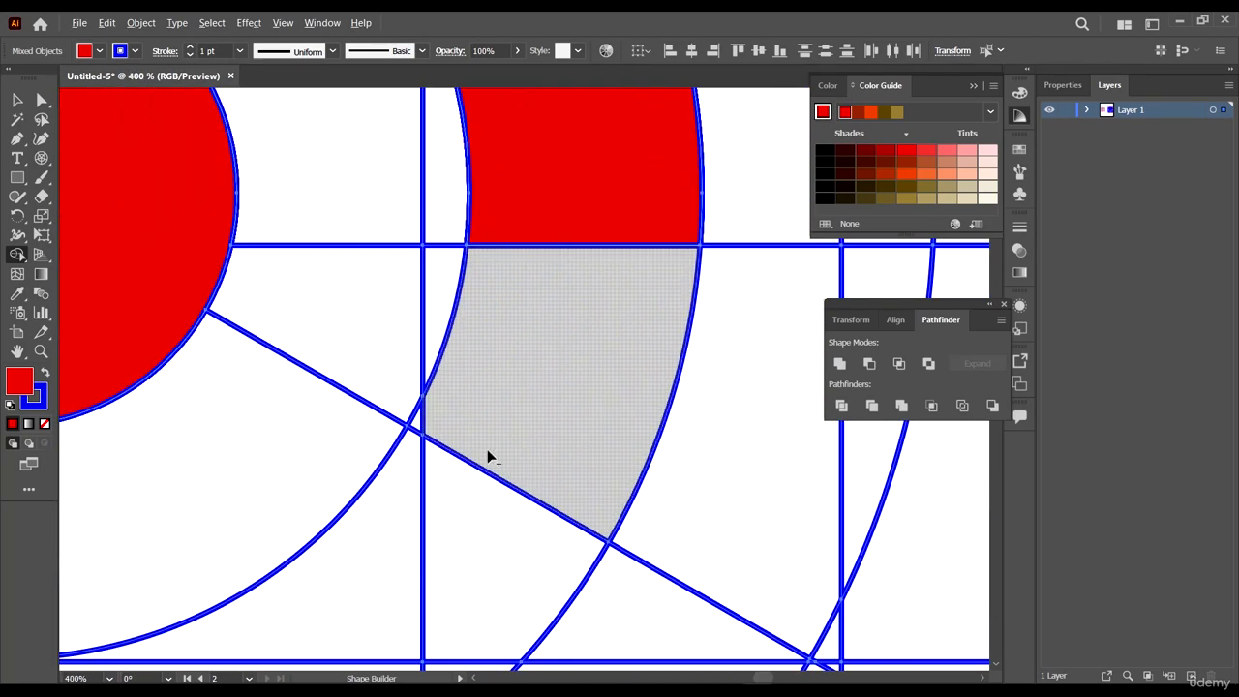
pyautogui.moveTo(416, 417); pyautogui.dragTo(394, 528)
pyautogui.scroll(-4, 587, 346)
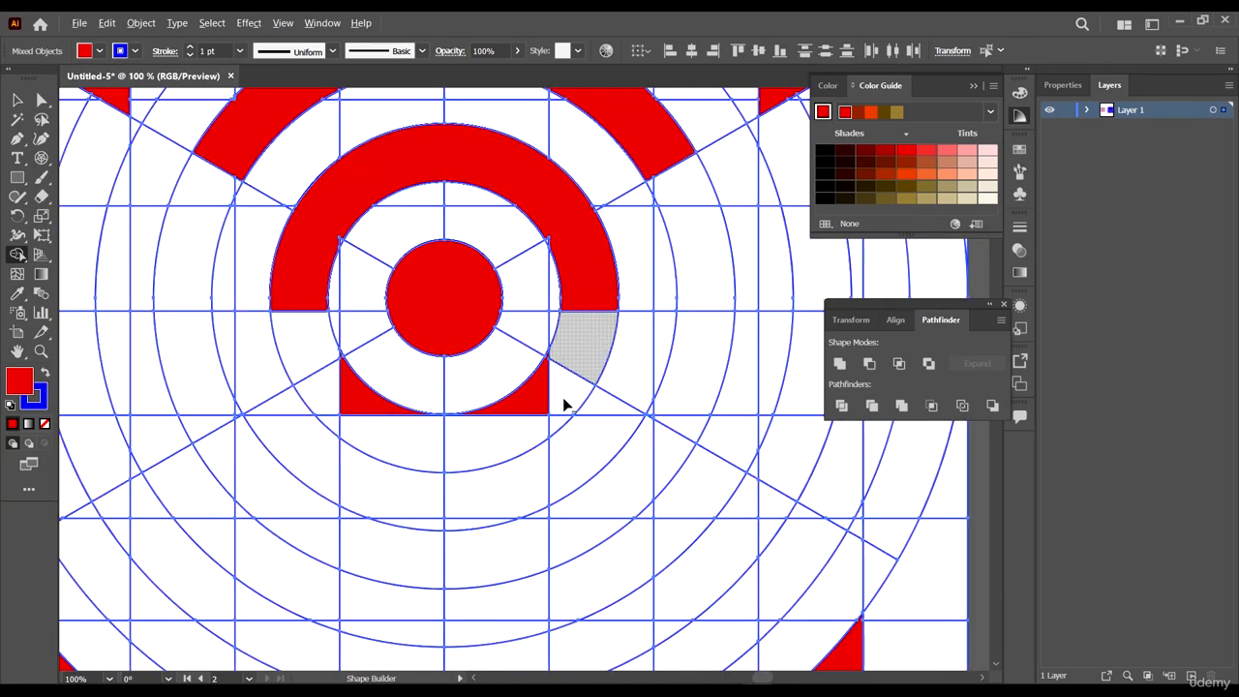
# - Join the two red shapes below the disc into one curved band extending down to the next circle
pyautogui.scroll(3, 562, 407)
pyautogui.moveTo(331, 393)
pyautogui.mouseDown()
pyautogui.moveTo(359, 431)
pyautogui.moveTo(521, 471)
pyautogui.moveTo(609, 437)
pyautogui.moveTo(629, 396)
pyautogui.moveTo(622, 435)
pyautogui.mouseUp()
pyautogui.scroll(-4, 623, 435)
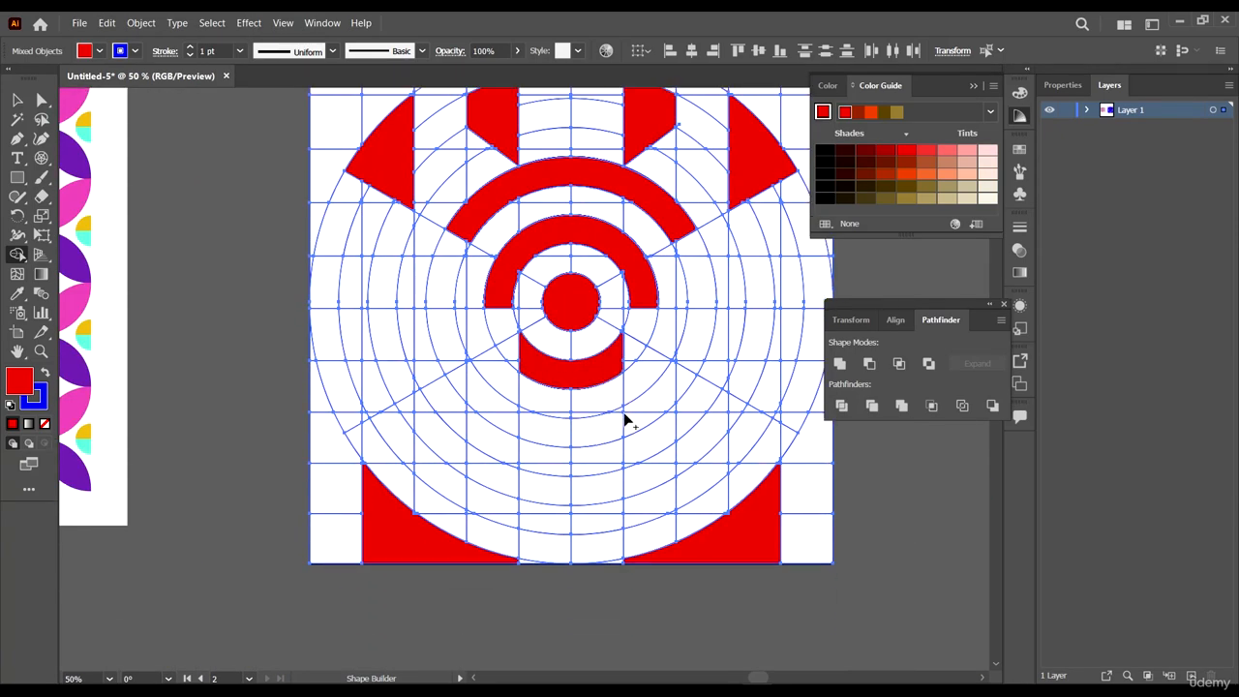
# - Merge the regions one ring further down, between the same two vertical grid lines, into a second red curved band
pyautogui.scroll(3, 572, 410)
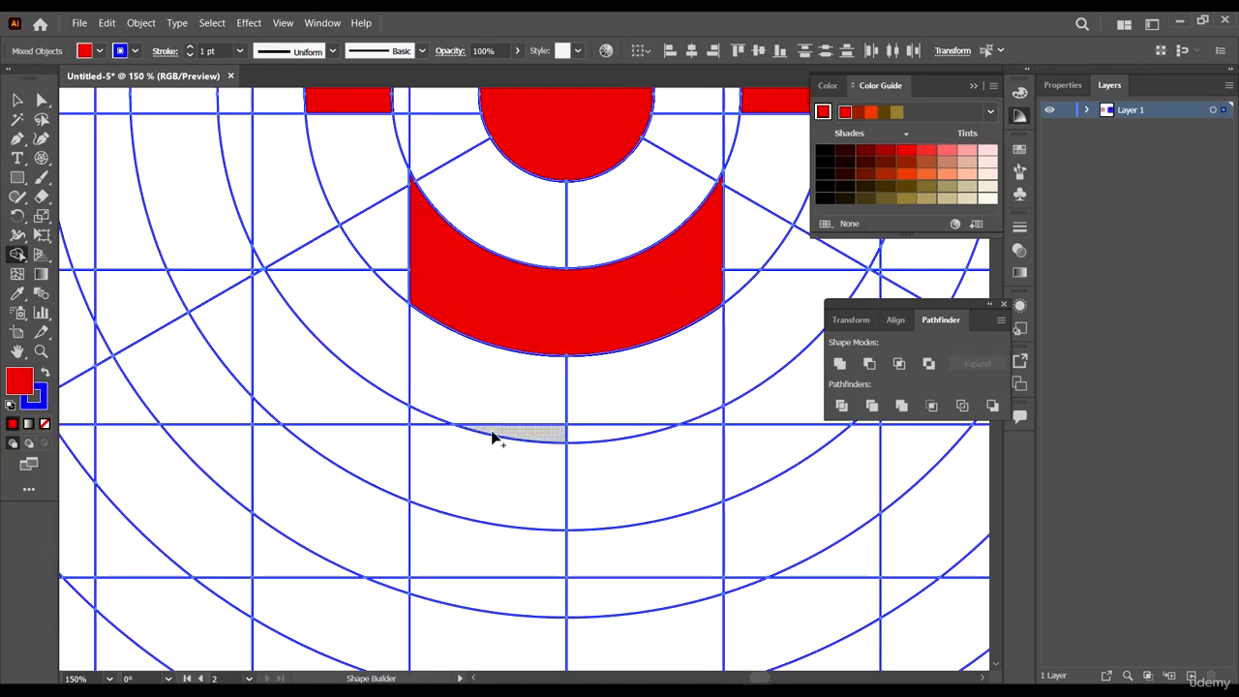
pyautogui.moveTo(434, 441)
pyautogui.mouseDown()
pyautogui.moveTo(471, 463)
pyautogui.moveTo(613, 483)
pyautogui.mouseUp()
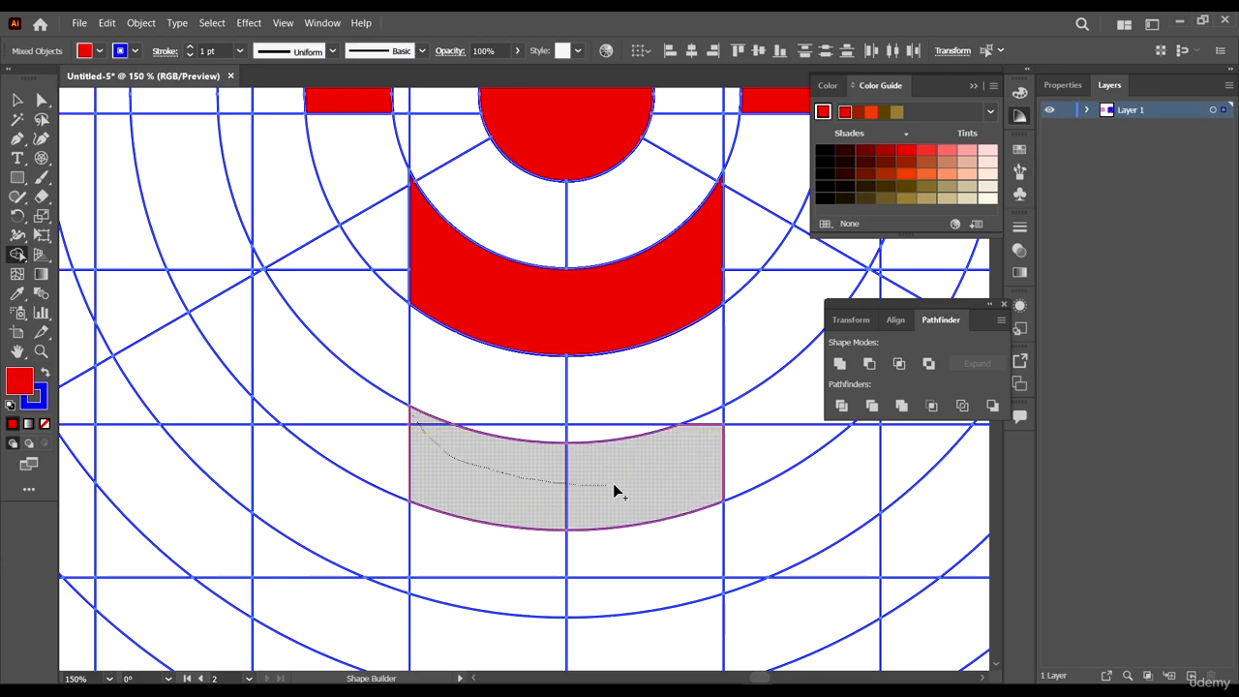
pyautogui.moveTo(707, 429); pyautogui.dragTo(711, 430)
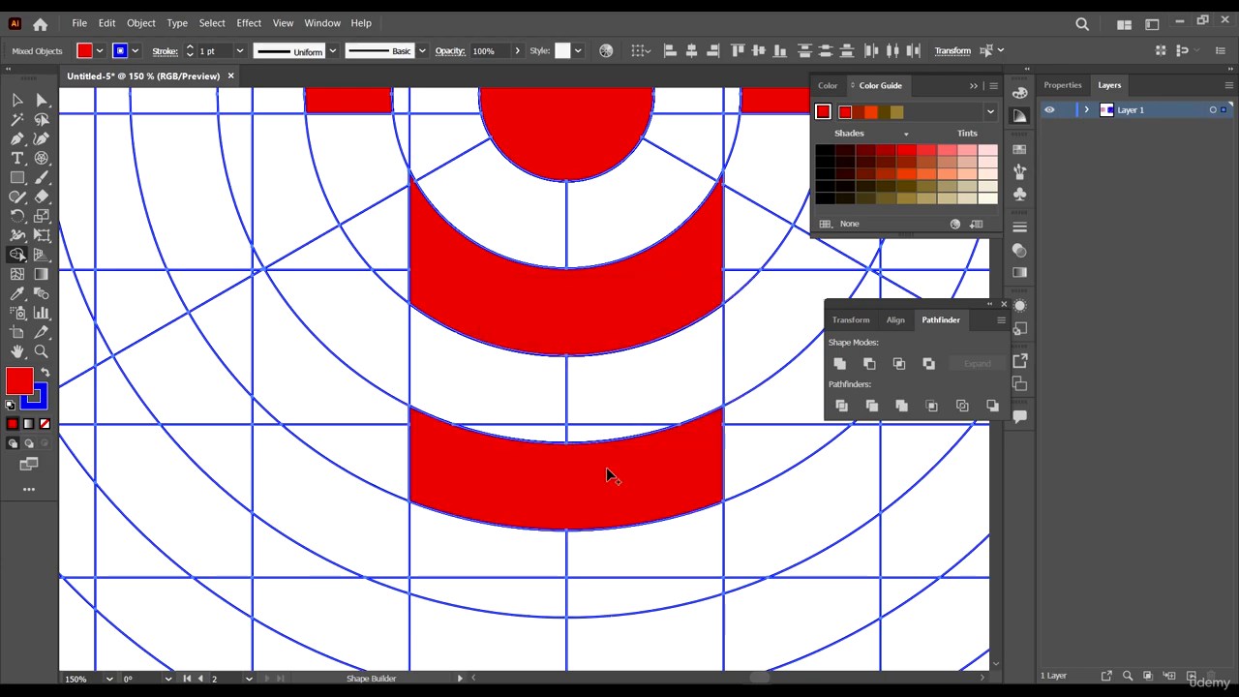
pyautogui.scroll(-2, 607, 475)
pyautogui.scroll(-1, 658, 504)
pyautogui.scroll(1, 649, 416)
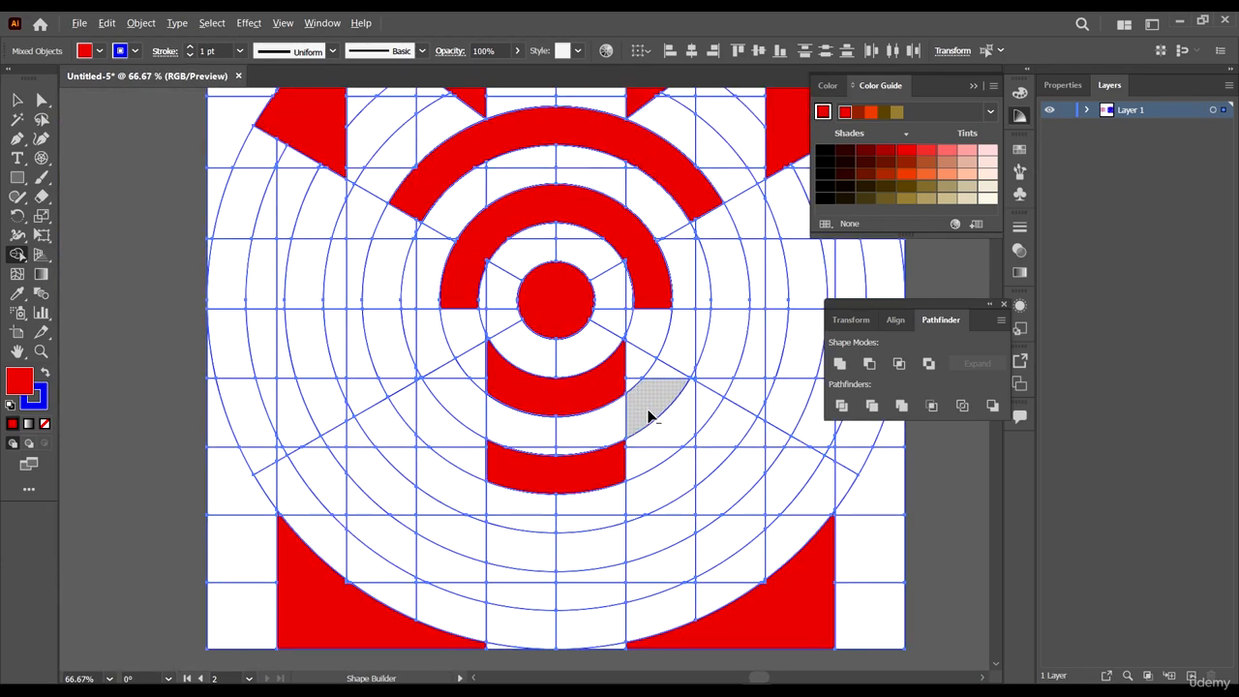
pyautogui.scroll(1, 648, 419)
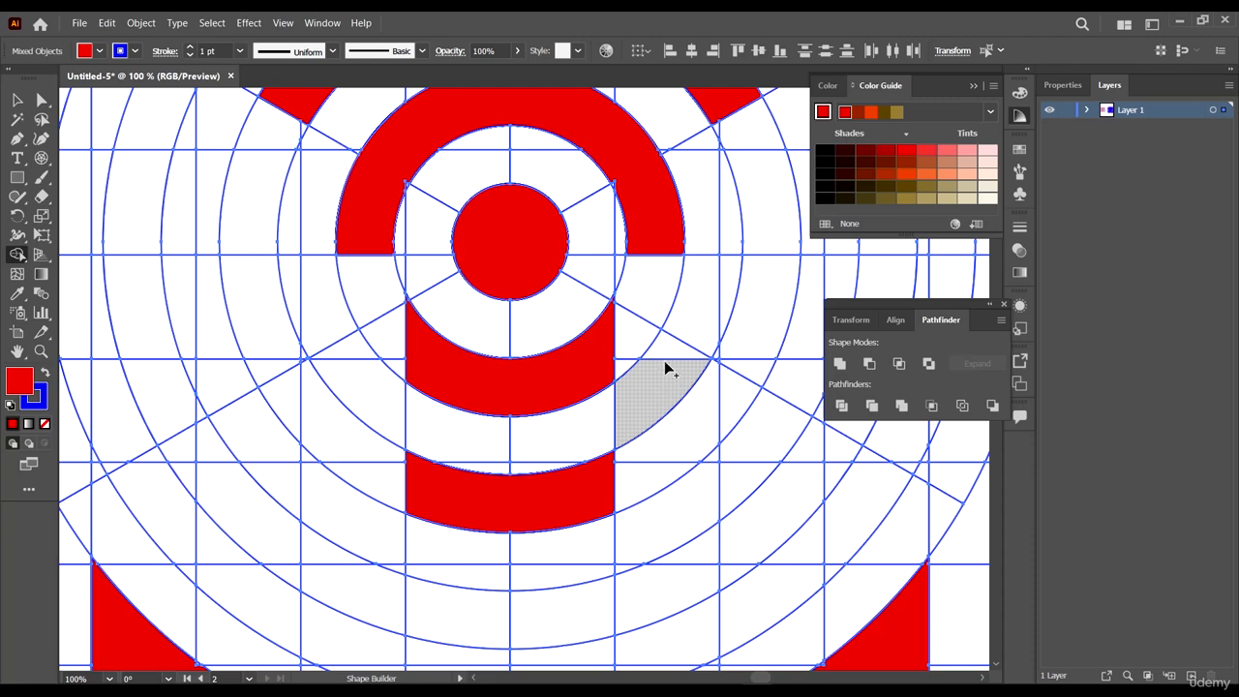
# - Merge the regions of the second outermost ring on the artwork's left side, two grid rows above the centre line, into a red curved band
pyautogui.scroll(-1, 664, 360)
pyautogui.scroll(-1, 711, 416)
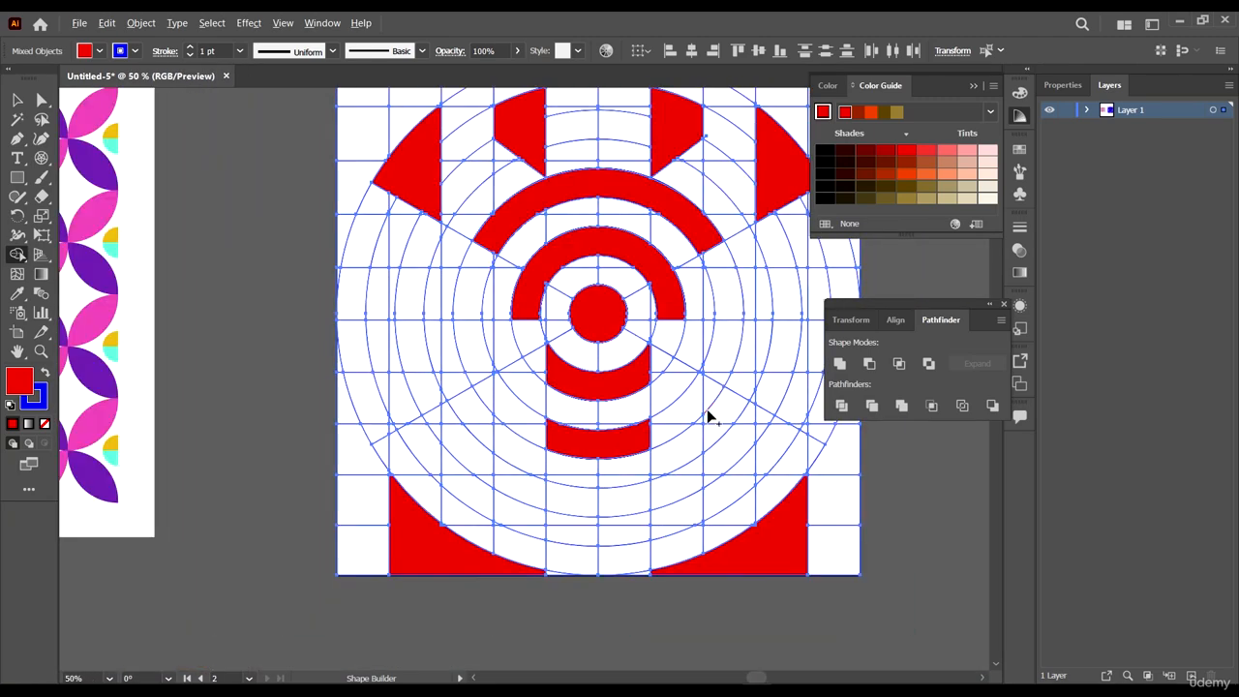
pyautogui.scroll(1, 694, 448)
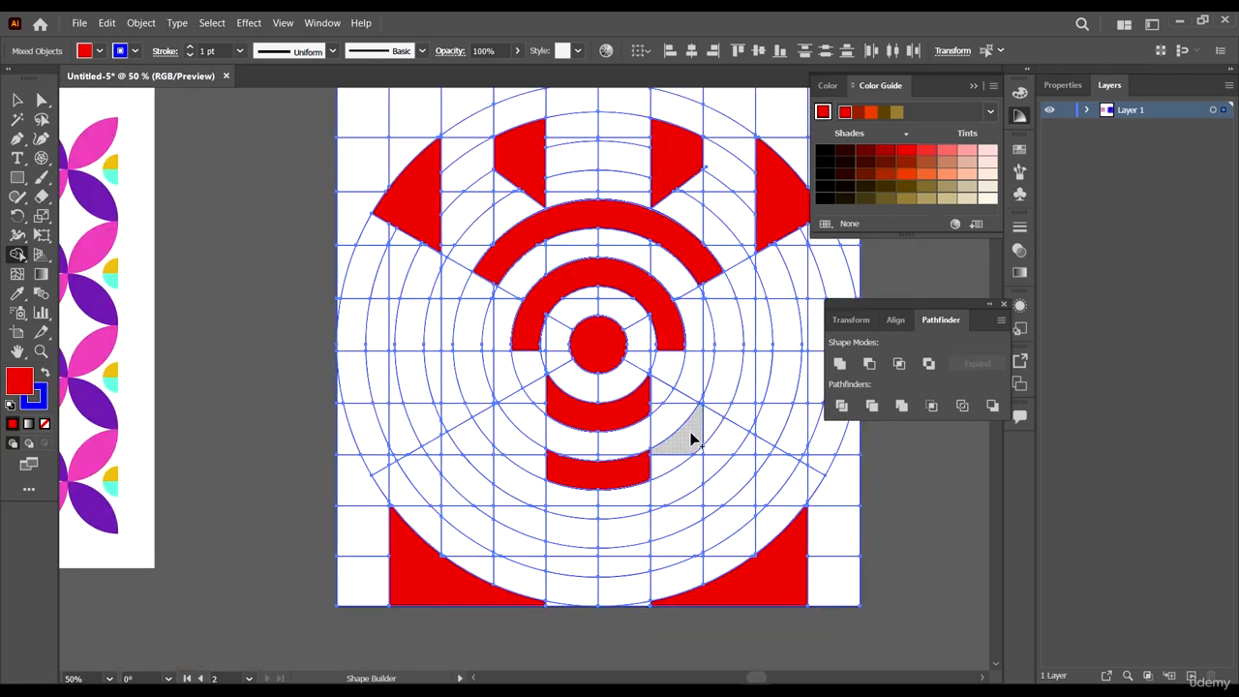
pyautogui.scroll(1, 691, 440)
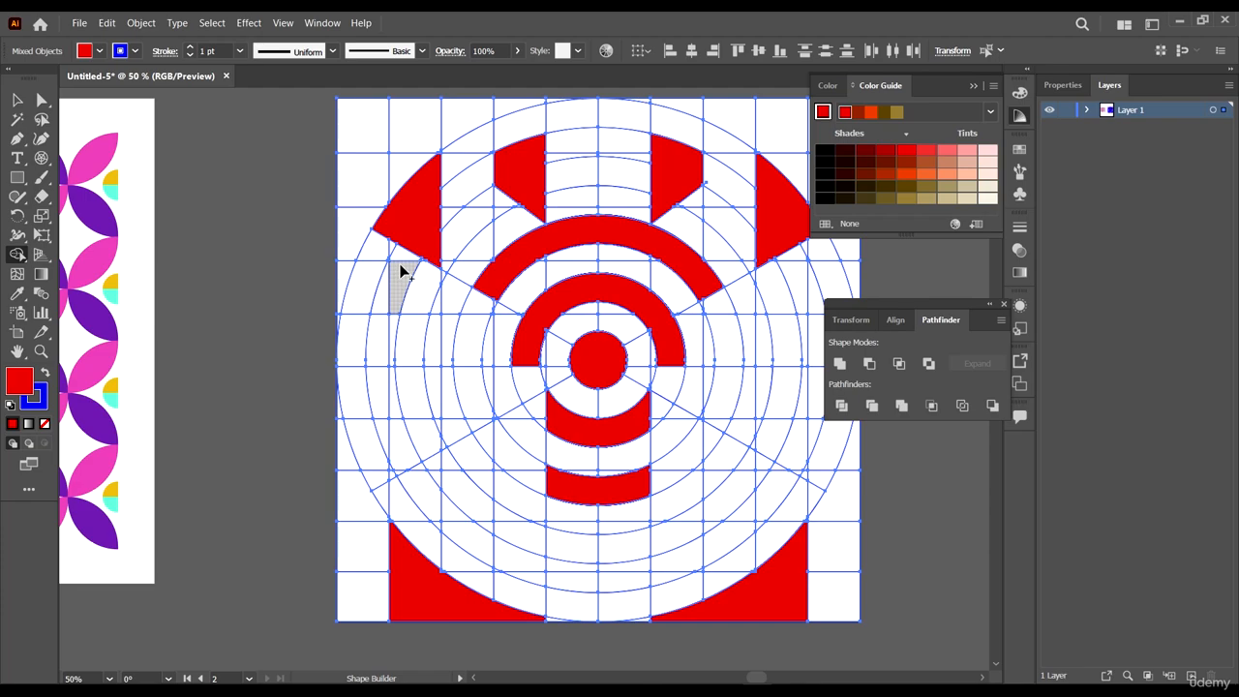
pyautogui.scroll(4, 404, 271)
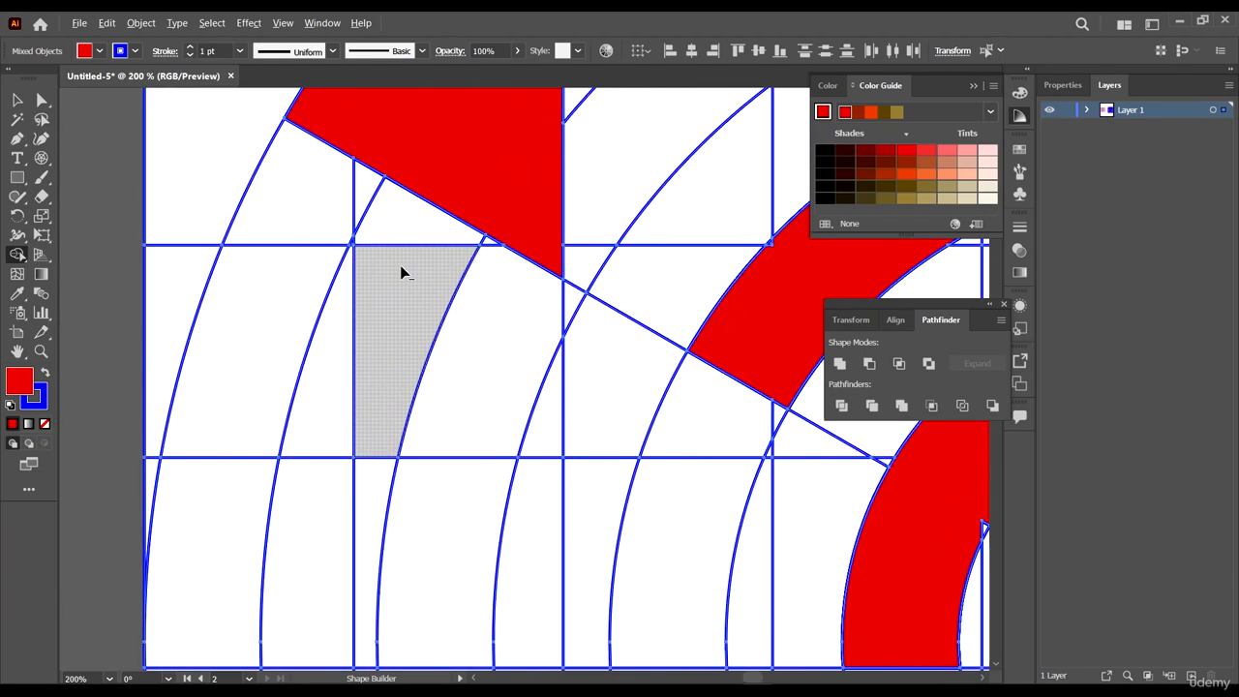
pyautogui.moveTo(402, 264)
pyautogui.mouseDown()
pyautogui.moveTo(342, 345)
pyautogui.moveTo(303, 554)
pyautogui.moveTo(379, 501)
pyautogui.moveTo(396, 374)
pyautogui.mouseUp()
pyautogui.scroll(-4, 396, 373)
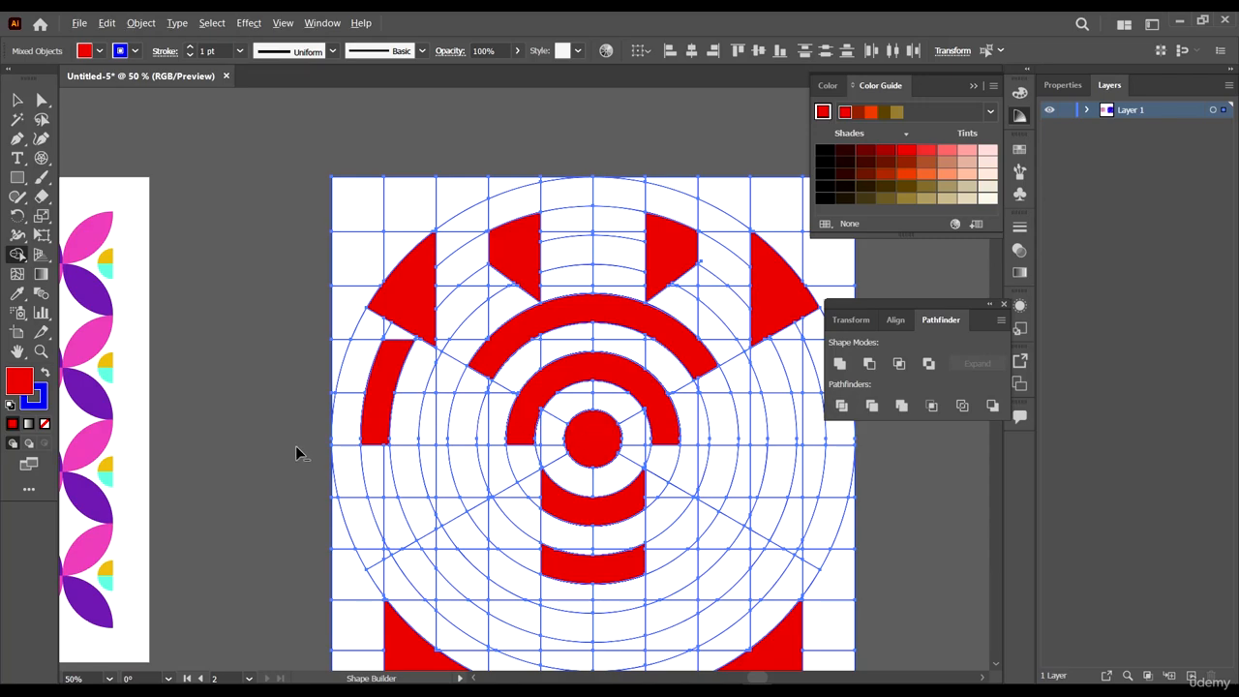
# - Merge the matching second-ring regions on the artwork's right side into a mirrored red curved band ending at the horizontal centre line
pyautogui.scroll(4, 295, 445)
pyautogui.scroll(-4, 384, 437)
pyautogui.hscroll(3, 593, 437)
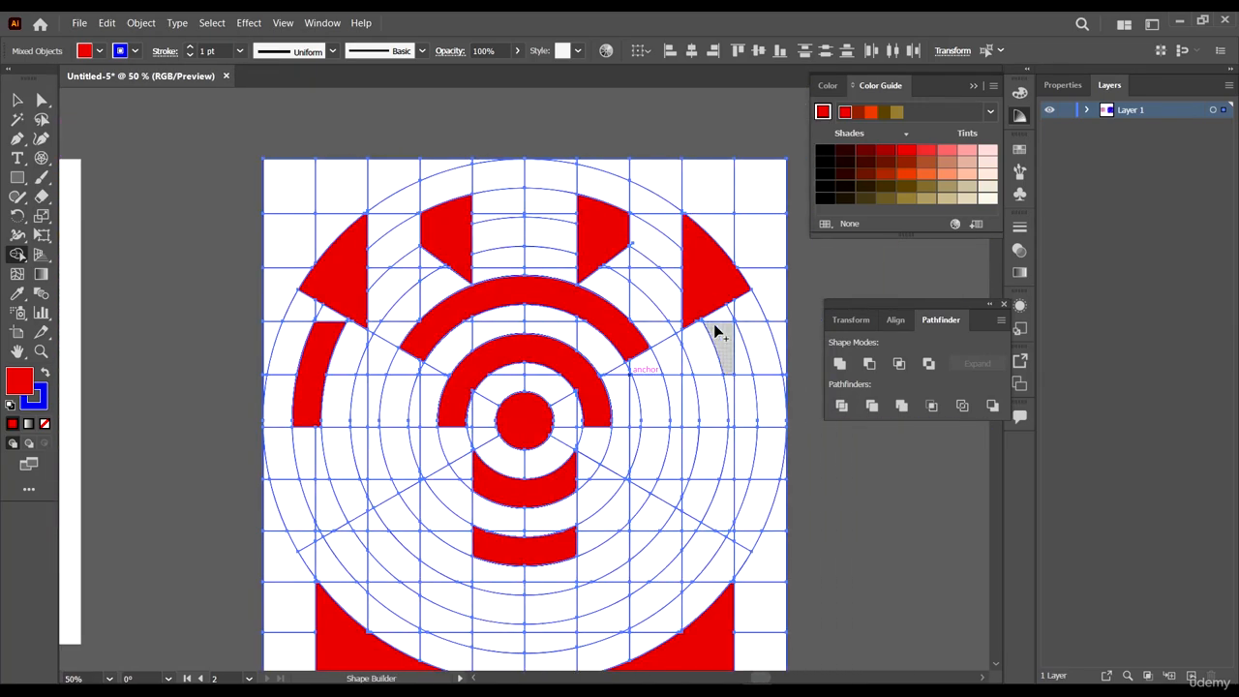
pyautogui.scroll(3, 713, 324)
pyautogui.moveTo(680, 318)
pyautogui.mouseDown()
pyautogui.moveTo(744, 339)
pyautogui.moveTo(776, 475)
pyautogui.moveTo(735, 504)
pyautogui.moveTo(753, 451)
pyautogui.mouseUp()
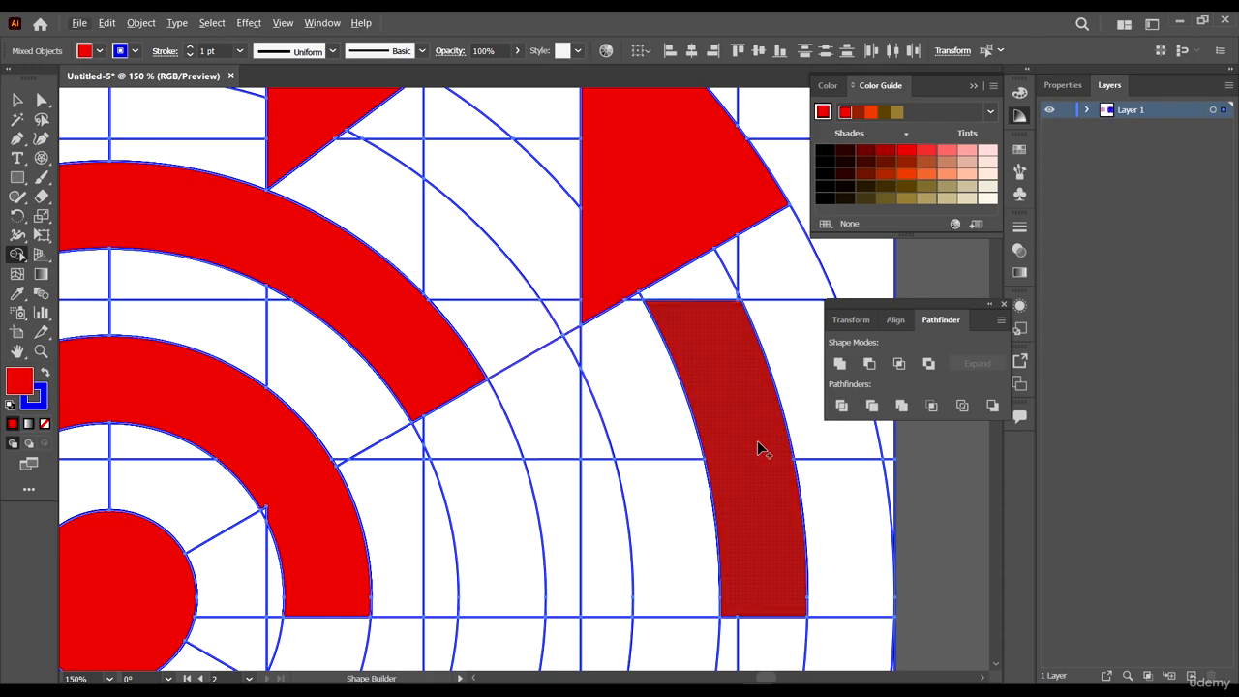
# - Merge the fourth-ring regions just above the horizontal centre line into one short red block on each side, inside the outer curved bands
pyautogui.scroll(-5, 757, 440)
pyautogui.scroll(2, 716, 481)
pyautogui.scroll(-2, 720, 483)
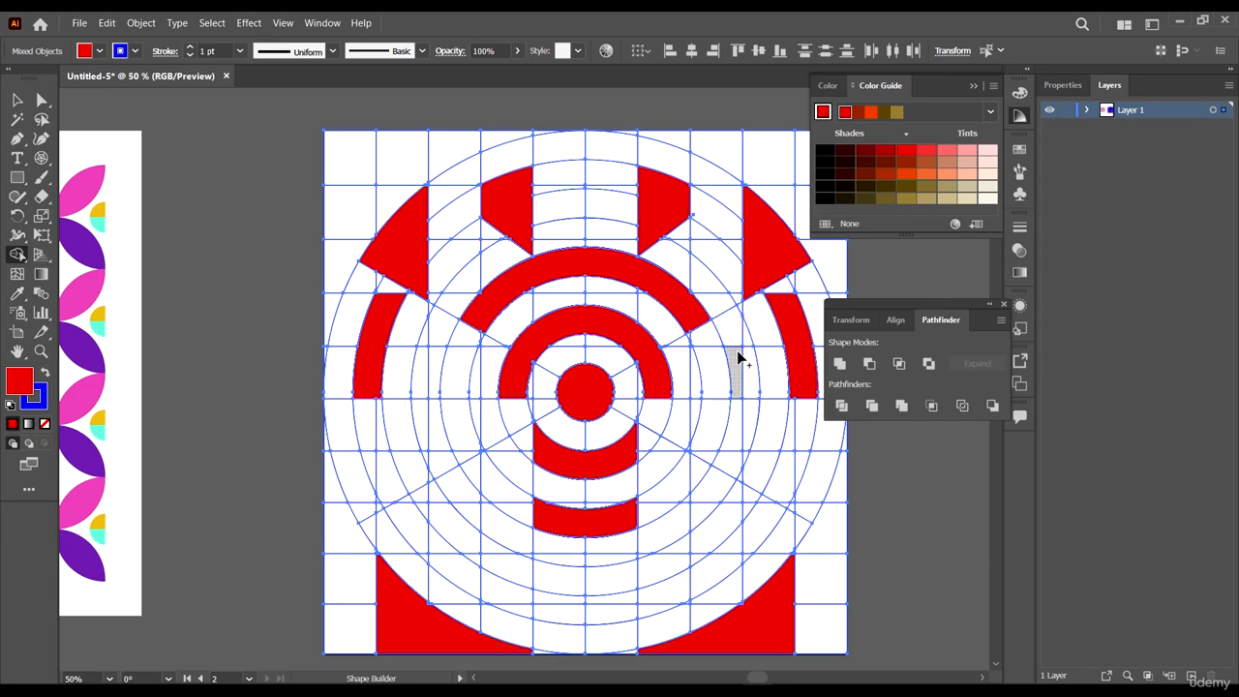
pyautogui.moveTo(733, 360); pyautogui.dragTo(746, 373)
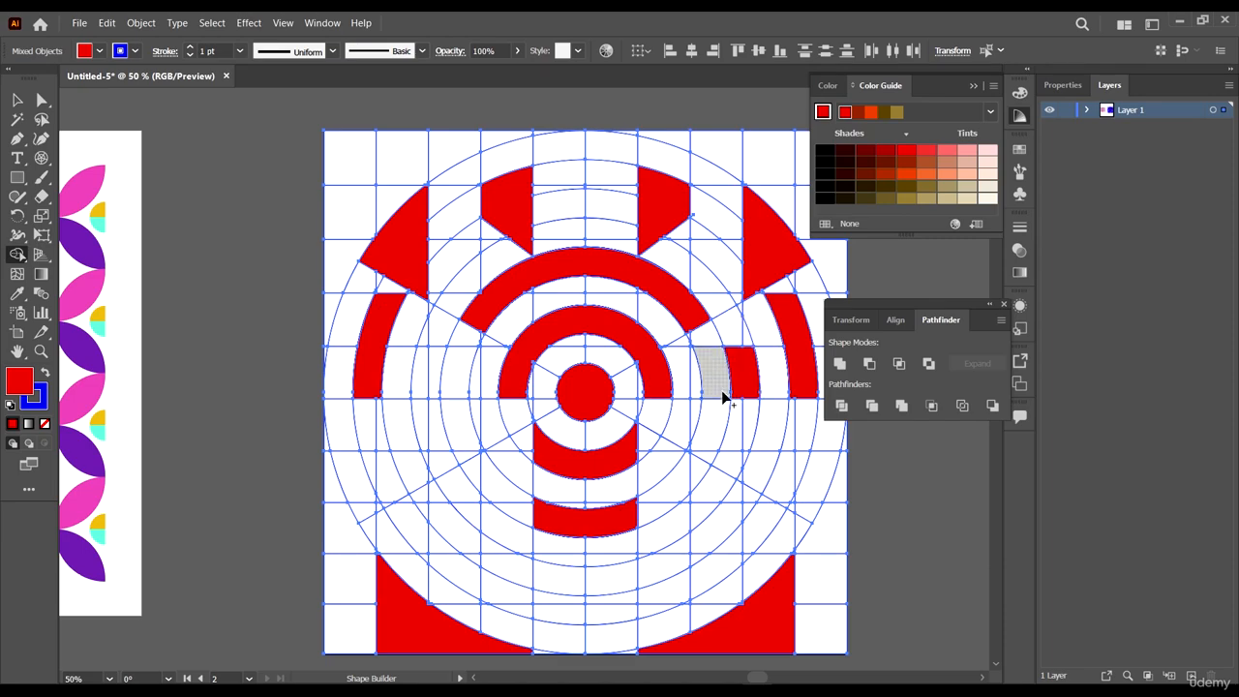
pyautogui.scroll(-1, 722, 394)
pyautogui.scroll(2, 429, 330)
pyautogui.moveTo(437, 330)
pyautogui.mouseDown()
pyautogui.moveTo(407, 339)
pyautogui.moveTo(438, 349)
pyautogui.mouseUp()
pyautogui.scroll(-4, 481, 371)
pyautogui.scroll(1, 508, 366)
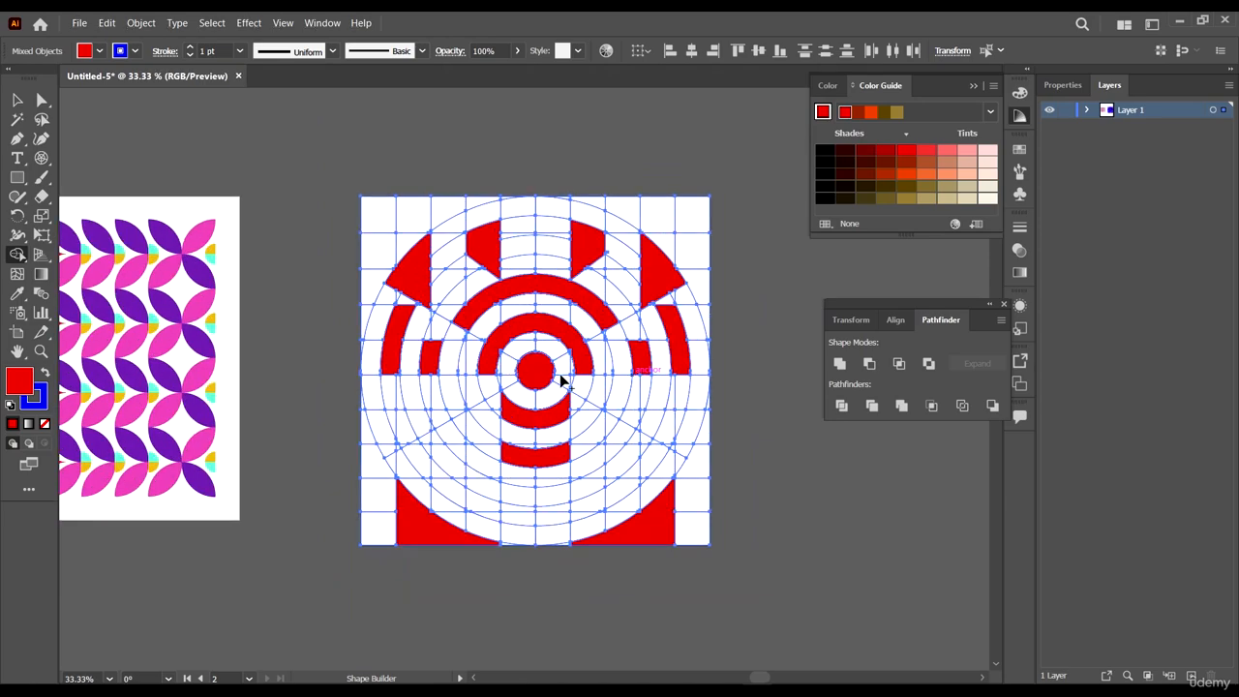
# - Extend the left end of the inner red arch outward to the adjacent vertical grid line as a one-row-high block
pyautogui.scroll(4, 568, 378)
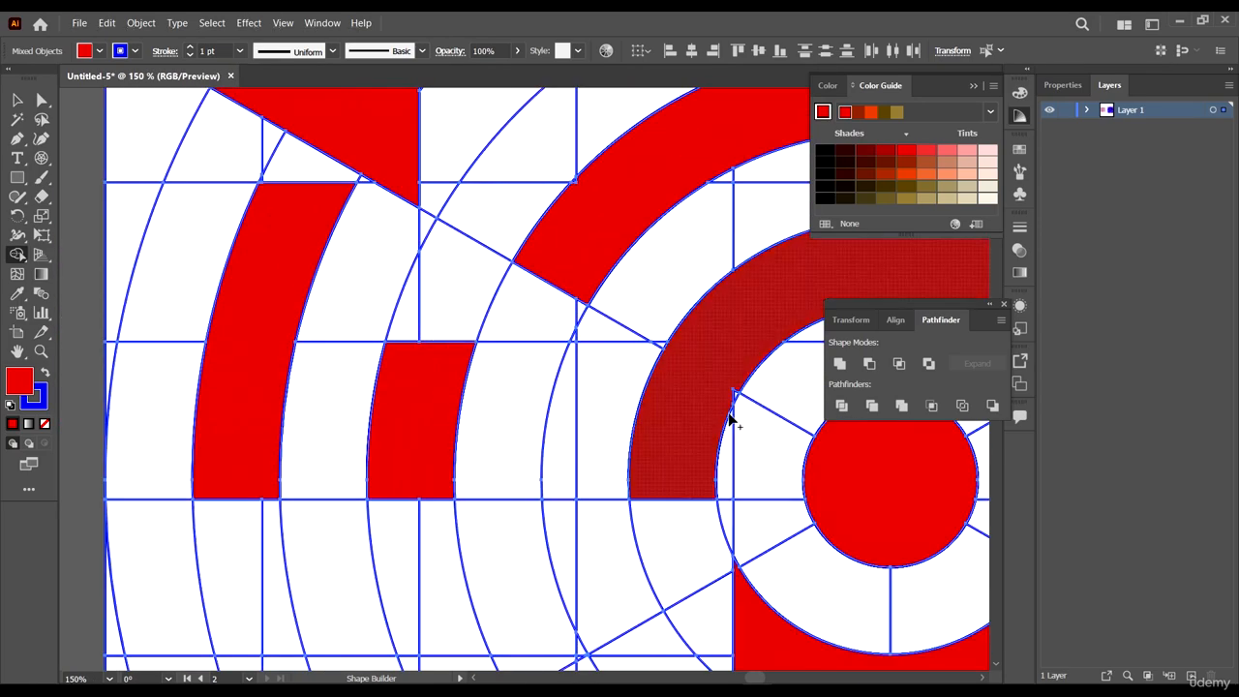
pyautogui.scroll(2, 699, 365)
pyautogui.click(689, 356)
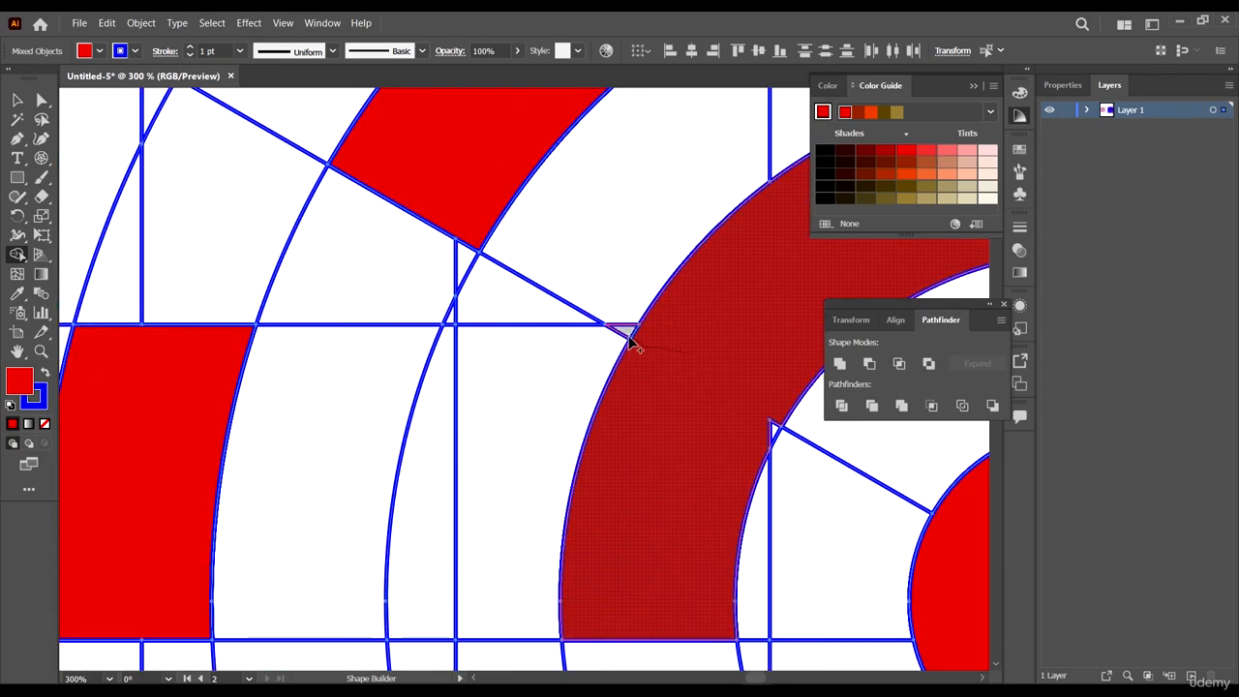
pyautogui.moveTo(631, 341); pyautogui.dragTo(594, 347)
pyautogui.moveTo(557, 409); pyautogui.dragTo(569, 453)
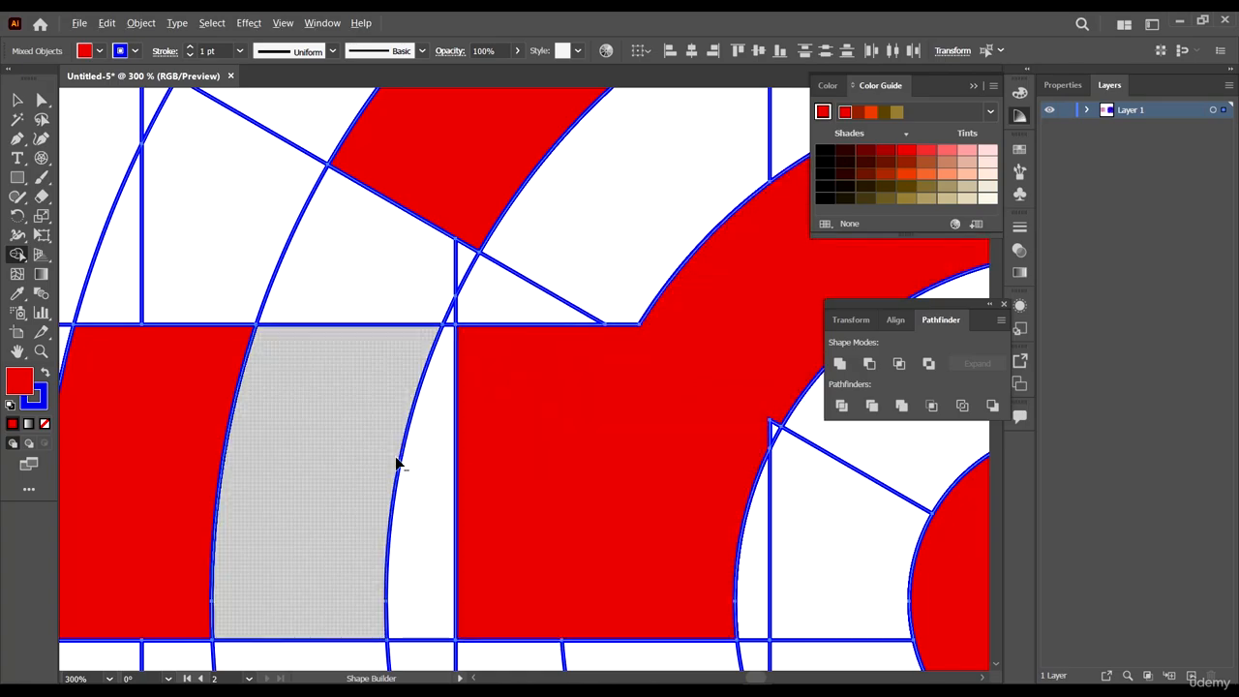
pyautogui.scroll(-4, 396, 462)
# - Extend the right end of the inner red arch to the adjacent vertical grid line, mirroring the block on the left end
pyautogui.scroll(4, 656, 454)
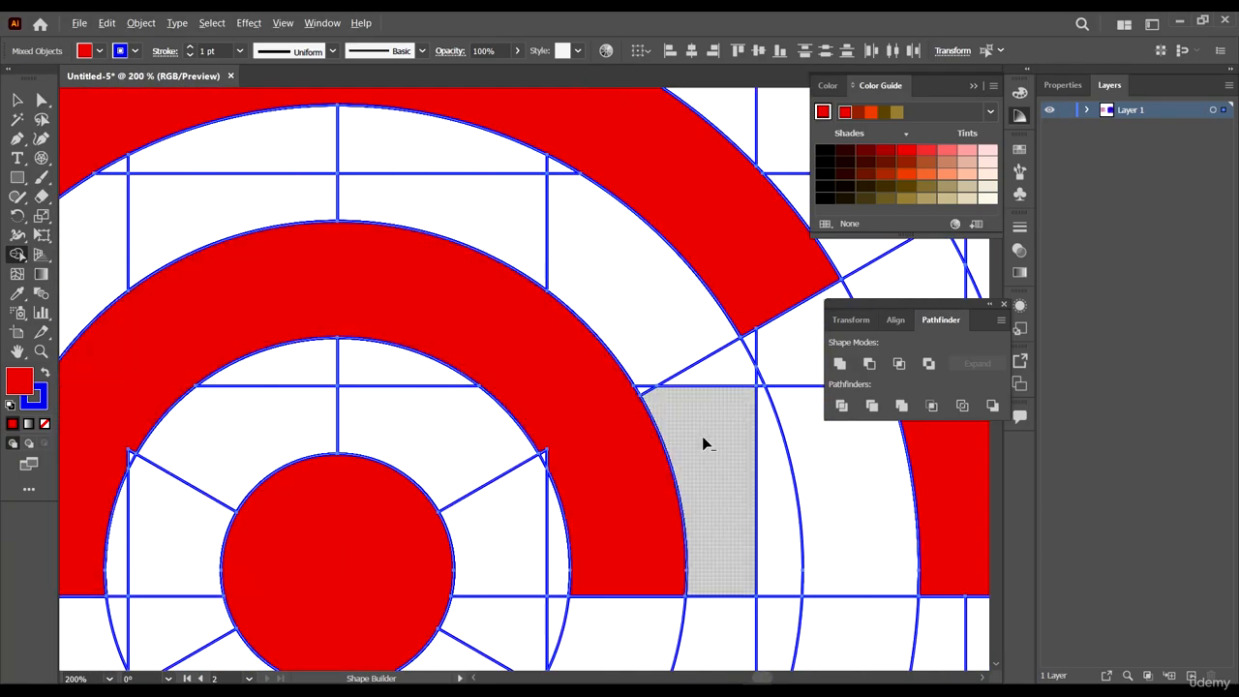
pyautogui.scroll(-4, 664, 462)
pyautogui.scroll(-1, 712, 405)
pyautogui.scroll(2, 711, 398)
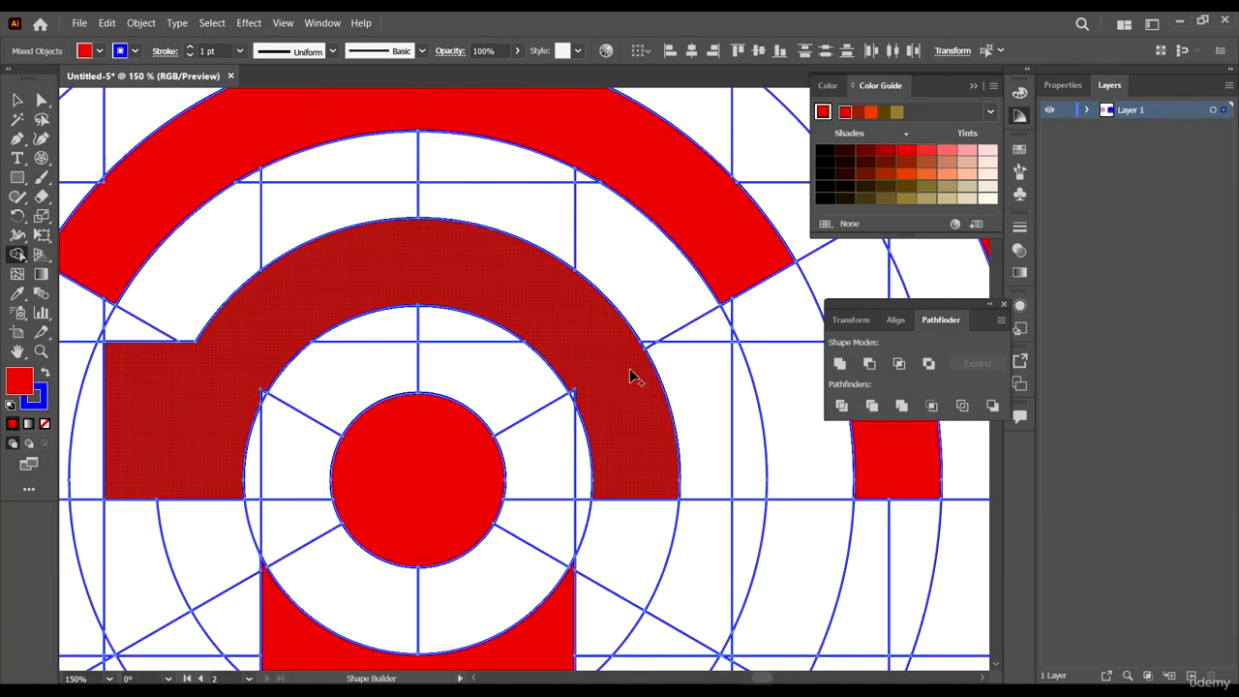
pyautogui.scroll(4, 656, 344)
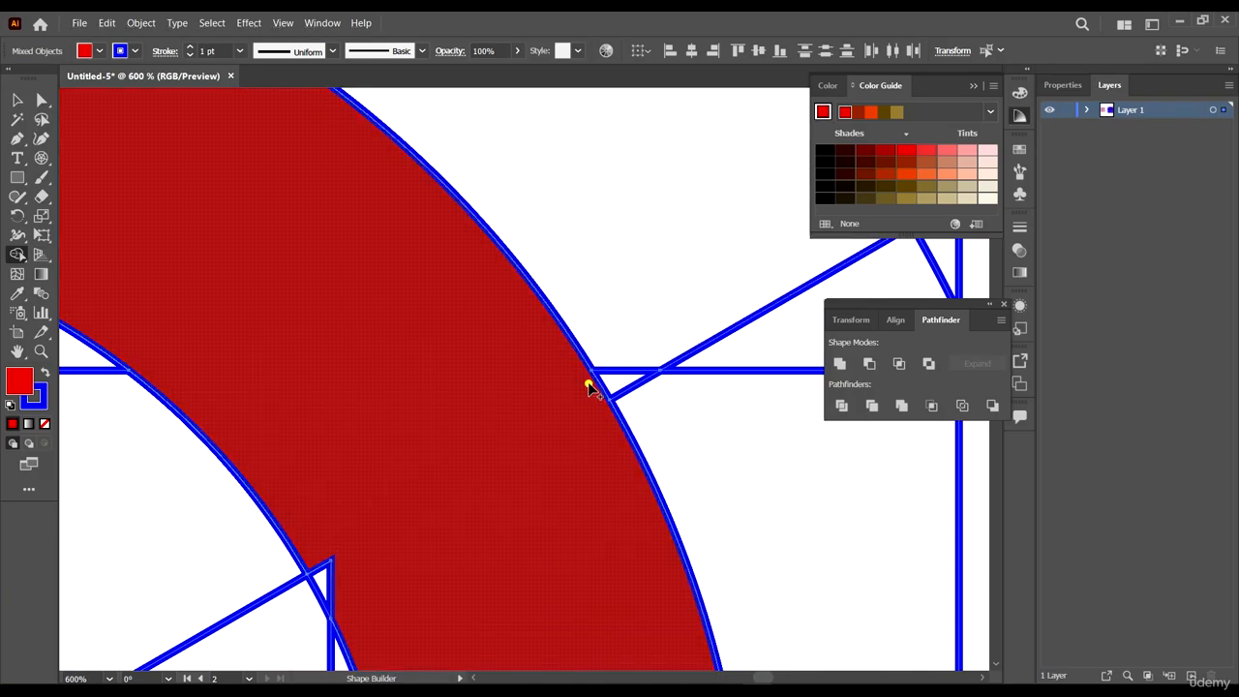
pyautogui.moveTo(587, 385)
pyautogui.mouseDown()
pyautogui.moveTo(711, 438)
pyautogui.moveTo(708, 362)
pyautogui.mouseUp()
pyautogui.scroll(-6, 707, 362)
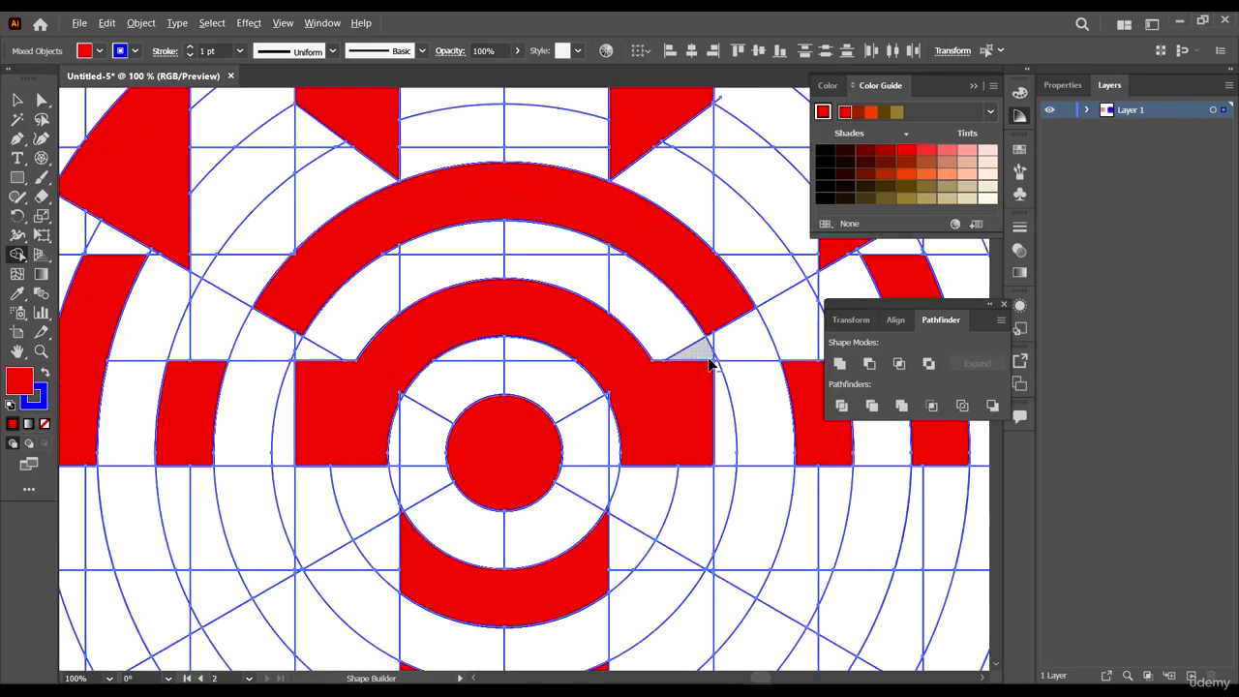
pyautogui.scroll(-1, 764, 416)
# - Merge the tiny triangles on the inner edge of the red arch, where diagonals meet vertical grid lines, into the arch on both sides
pyautogui.scroll(3, 729, 324)
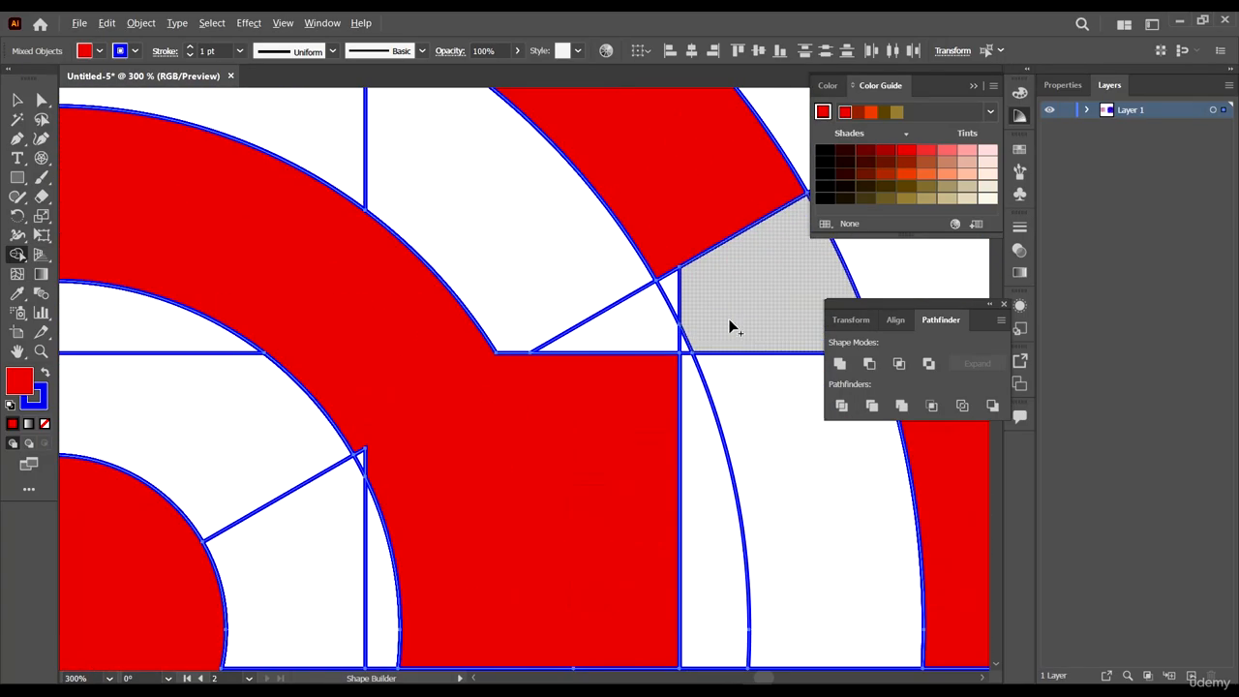
pyautogui.scroll(-4, 738, 377)
pyautogui.scroll(3, 668, 392)
pyautogui.scroll(6, 666, 392)
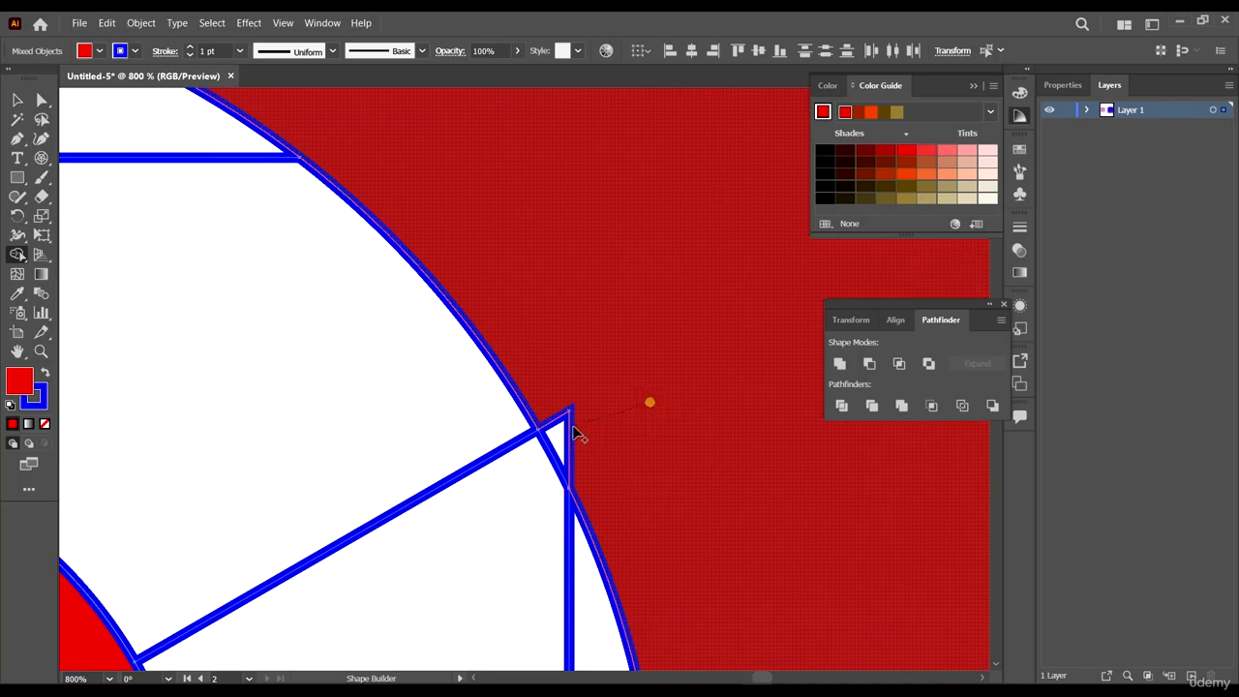
pyautogui.moveTo(575, 434); pyautogui.dragTo(637, 437)
pyautogui.scroll(-5, 677, 429)
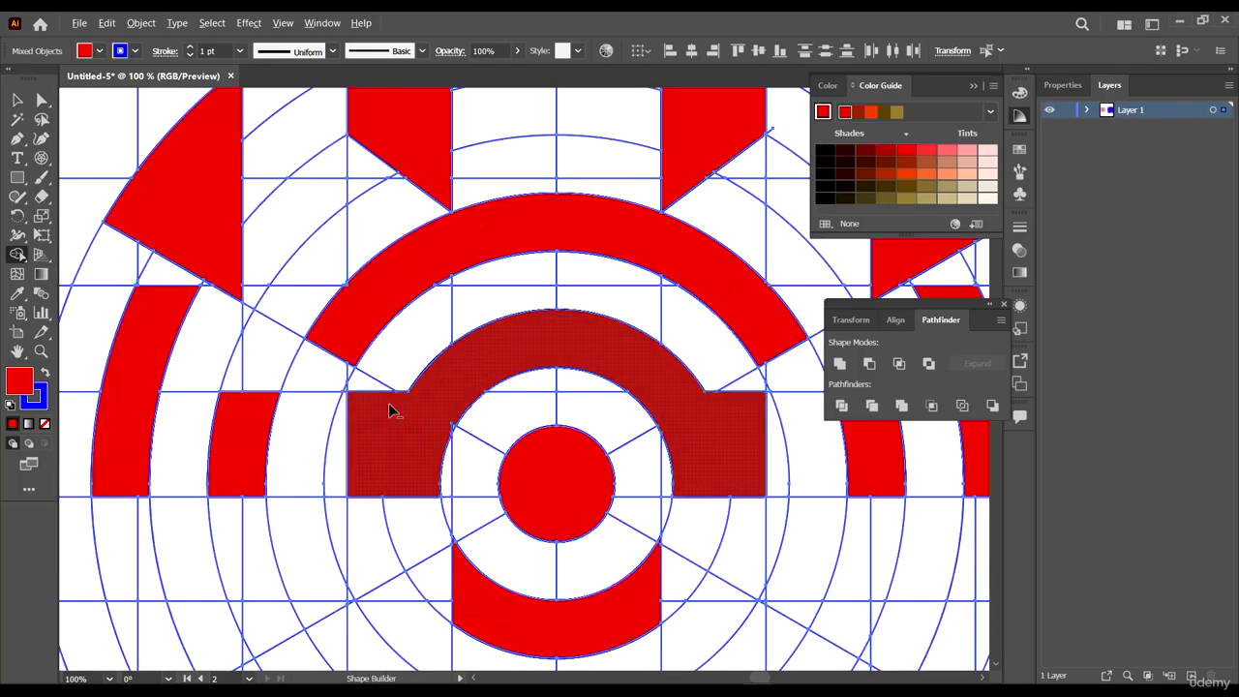
pyautogui.scroll(4, 698, 477)
pyautogui.click(818, 485)
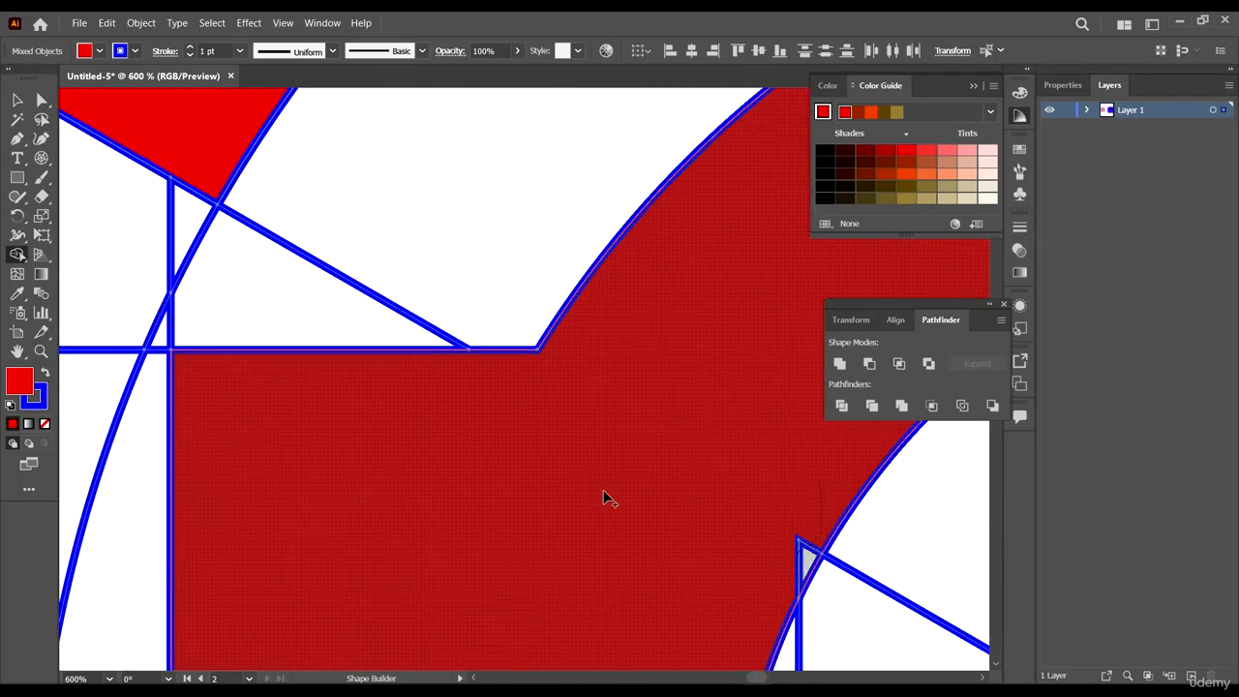
pyautogui.scroll(-8, 486, 447)
pyautogui.scroll(-4, 705, 512)
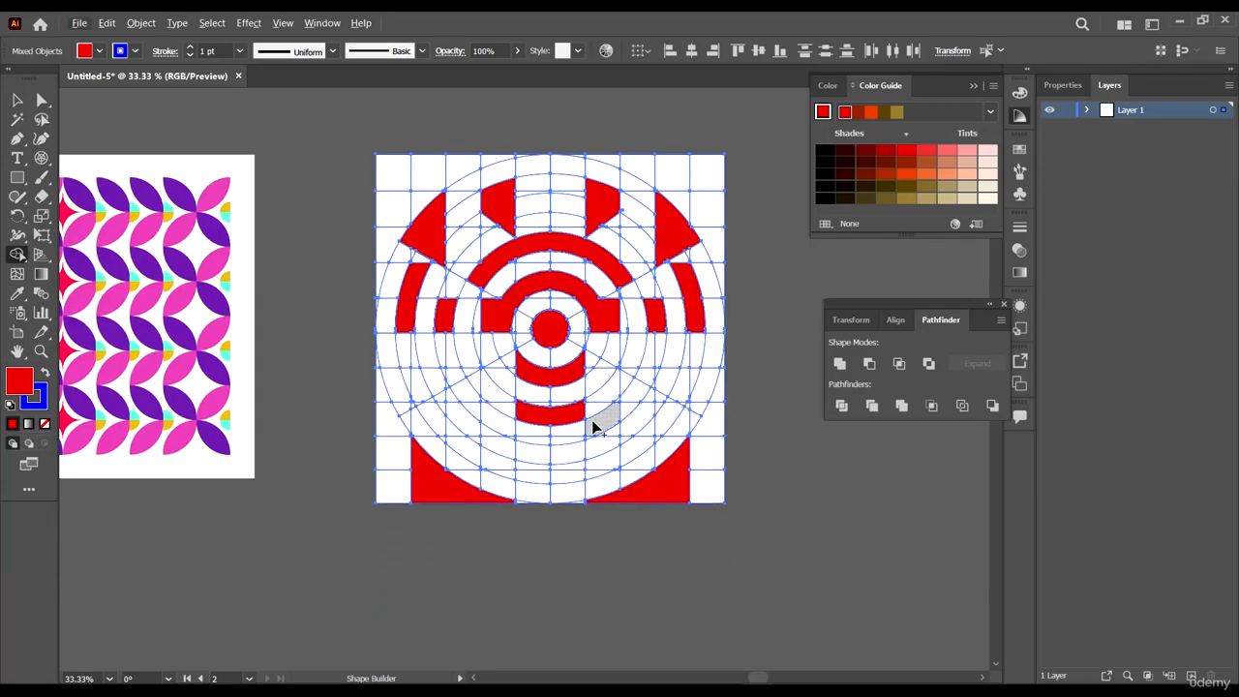
# - Add the triangular regions between the diagonal and the horizontal grid line to the right end of the curved band below the disc
pyautogui.scroll(1, 594, 367)
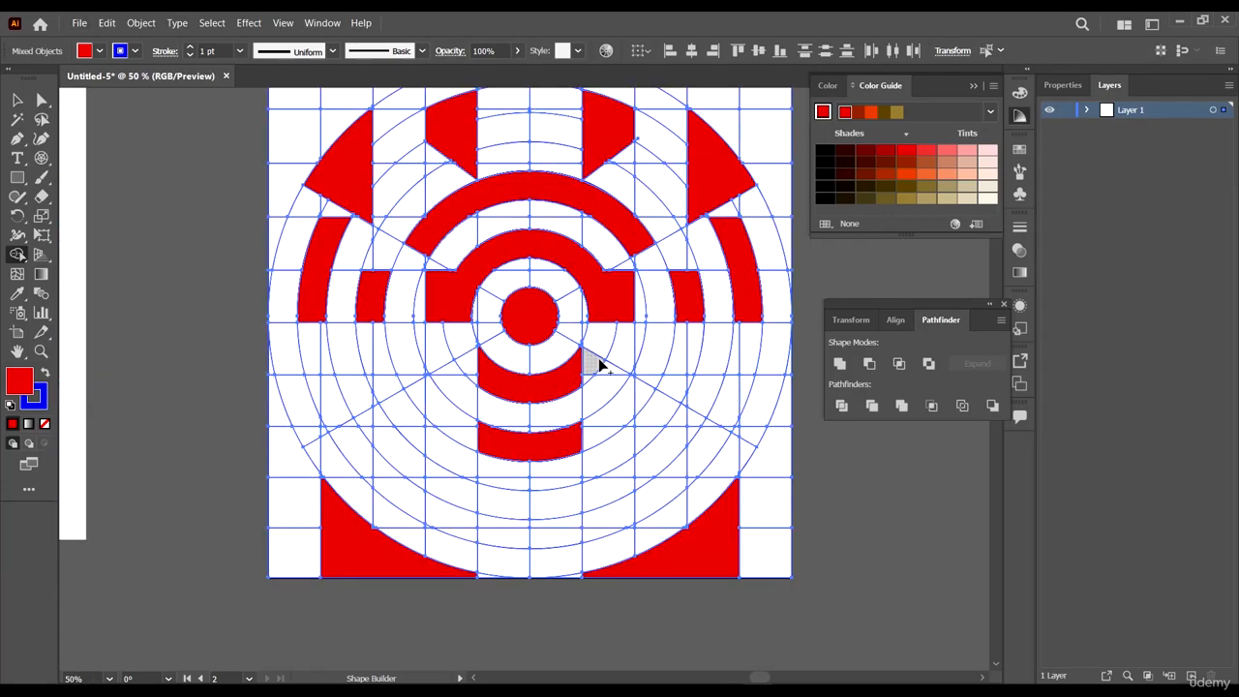
pyautogui.scroll(-1, 598, 365)
pyautogui.scroll(3, 699, 324)
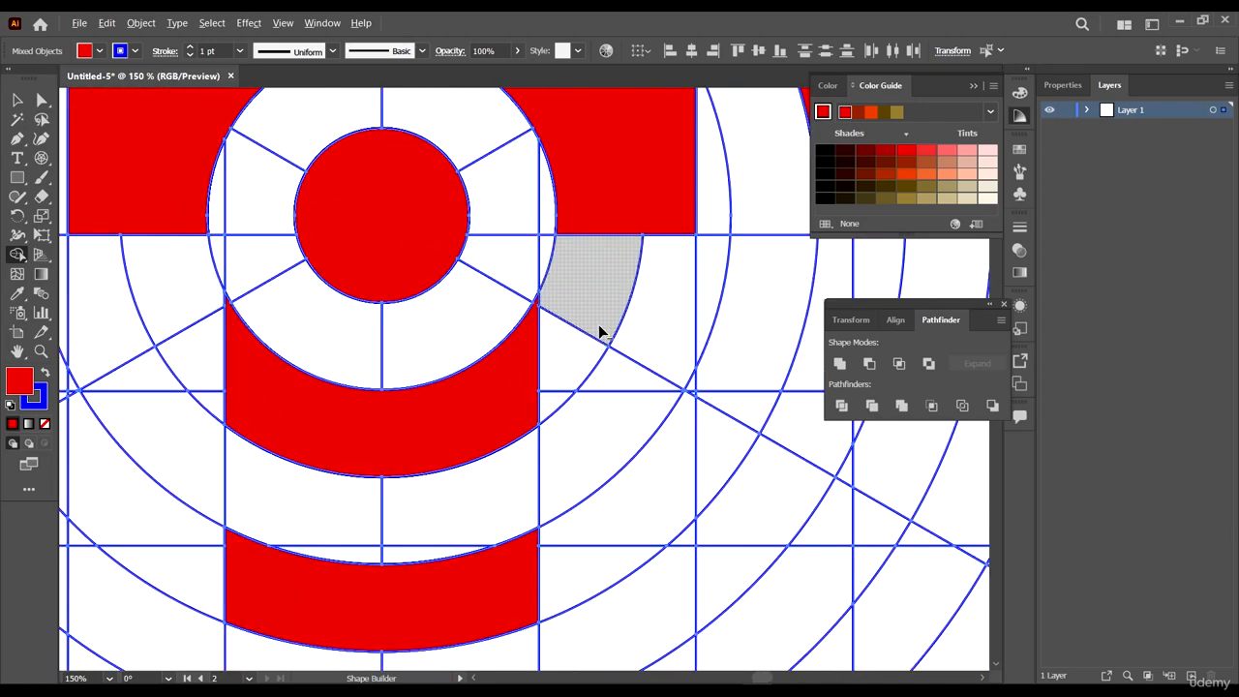
pyautogui.moveTo(531, 369); pyautogui.dragTo(554, 385)
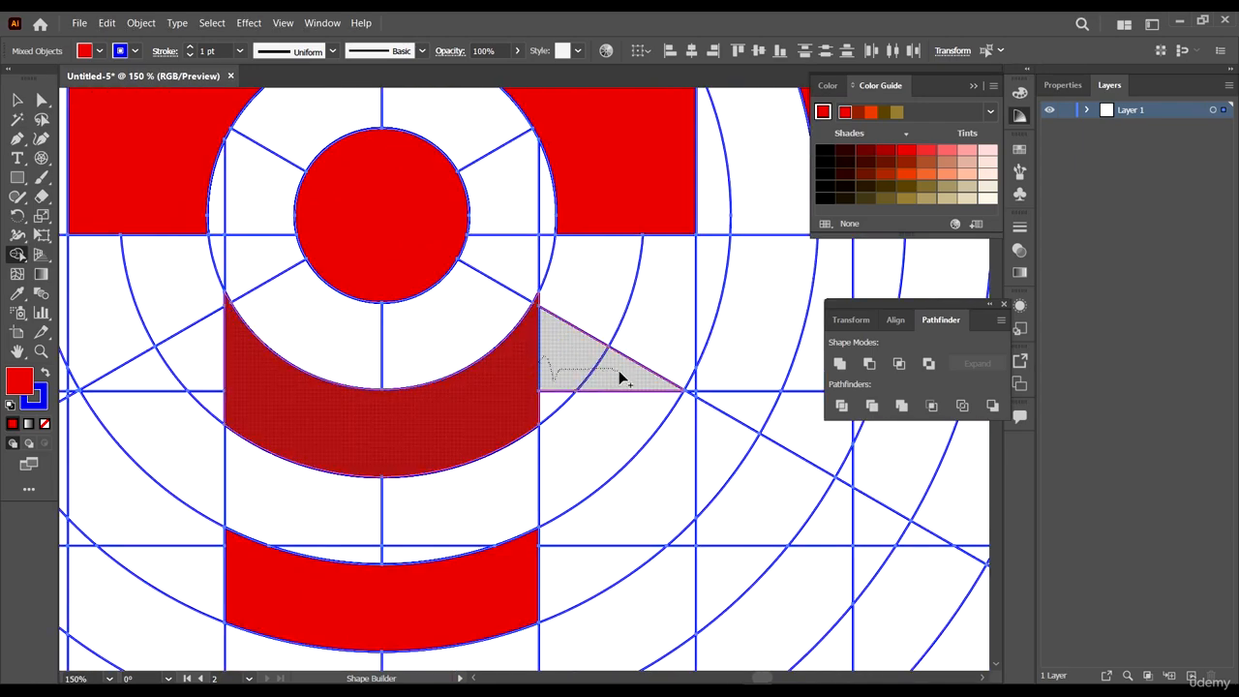
pyautogui.moveTo(627, 372); pyautogui.dragTo(558, 399)
pyautogui.scroll(1, 556, 395)
pyautogui.scroll(-3, 666, 391)
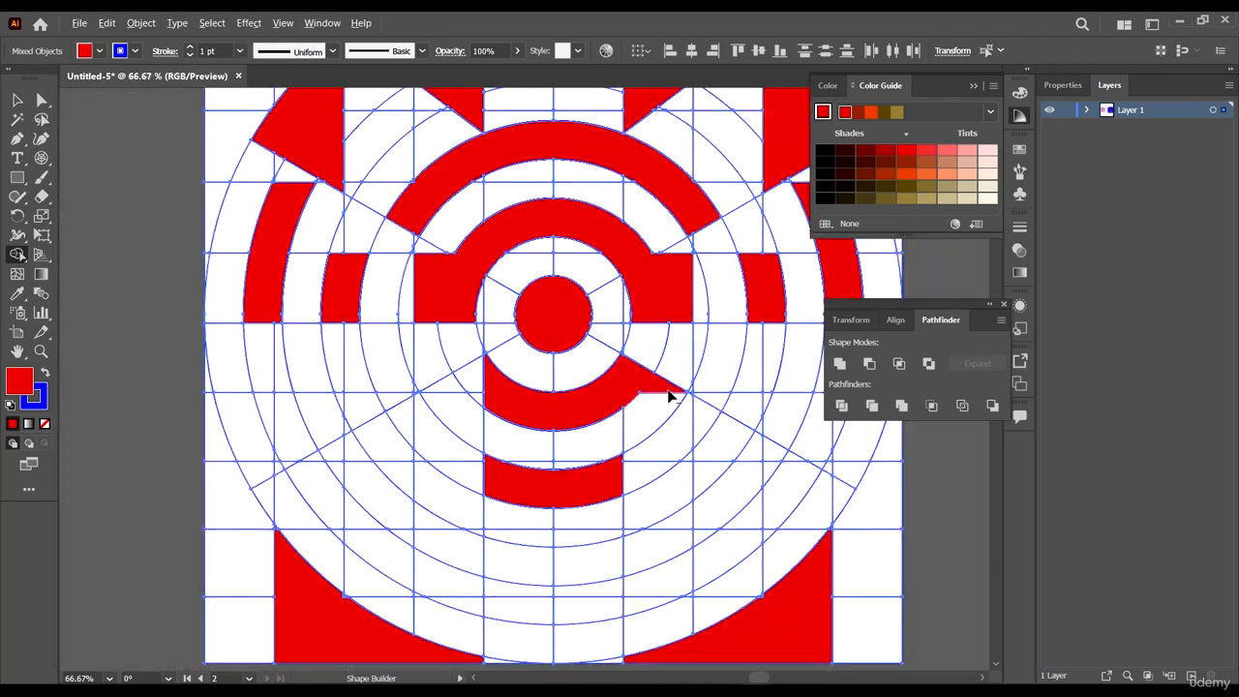
# - Add the mirrored triangular regions under the left diagonal to the left end of the curved band below the disc
pyautogui.scroll(2, 466, 372)
pyautogui.moveTo(504, 354)
pyautogui.mouseDown()
pyautogui.moveTo(416, 403)
pyautogui.moveTo(497, 407)
pyautogui.moveTo(496, 437)
pyautogui.mouseUp()
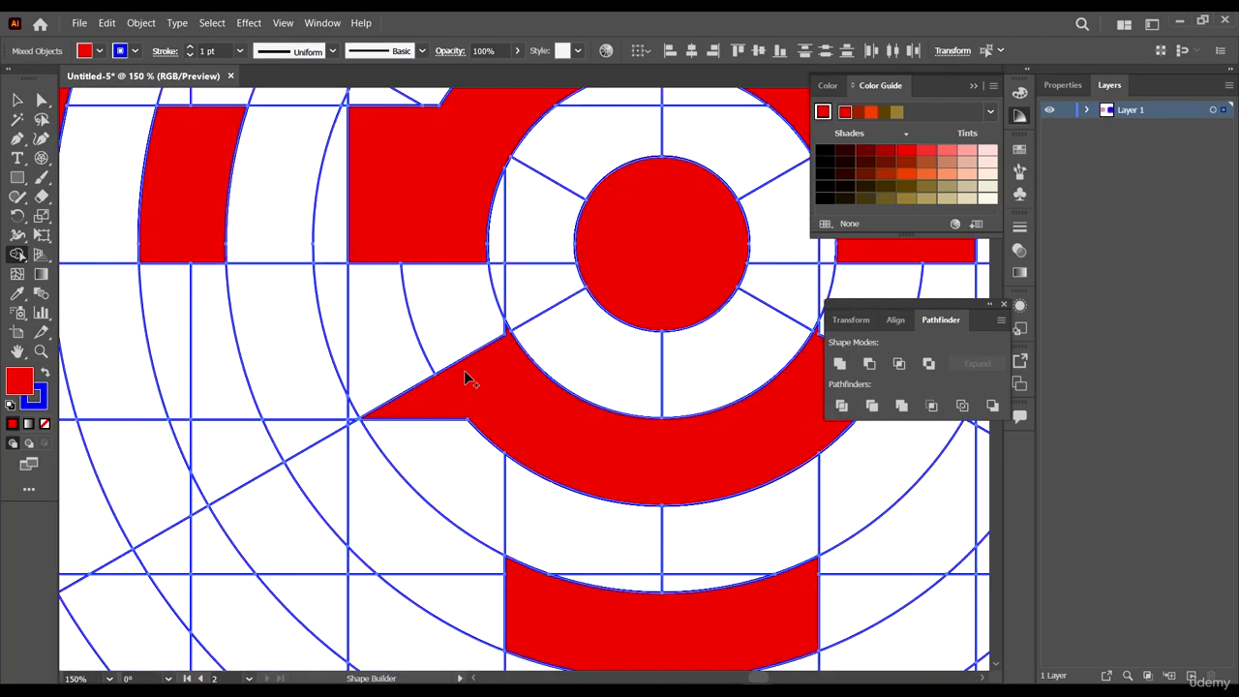
pyautogui.scroll(-3, 465, 374)
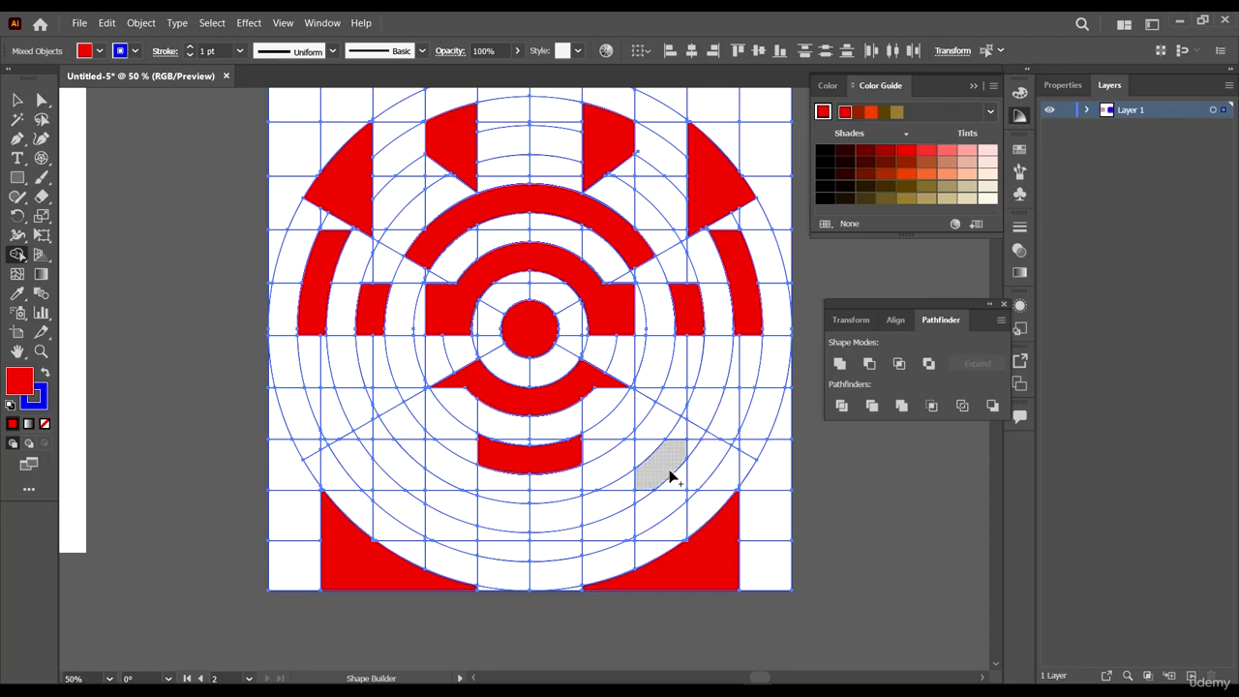
# - Merge the lower-left regions of the second outermost ring, from the left diagonal to the vertical centre line, into a red curved band
pyautogui.scroll(3, 648, 450)
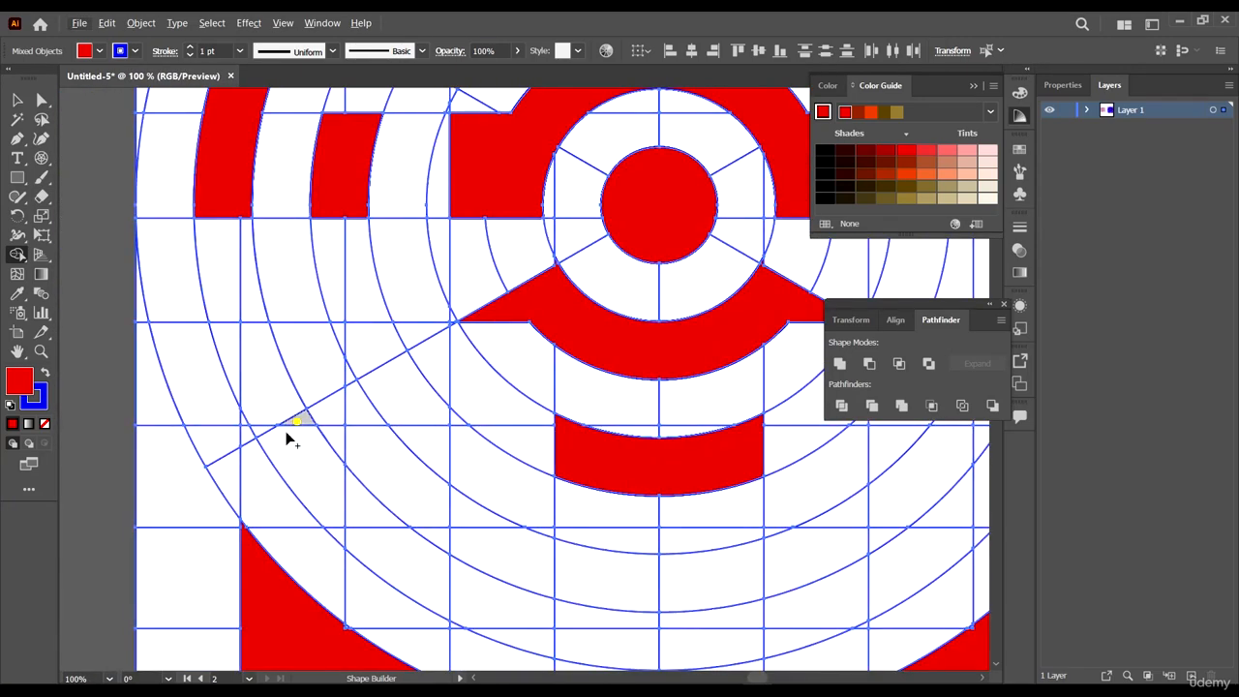
pyautogui.moveTo(286, 431)
pyautogui.mouseDown()
pyautogui.moveTo(377, 521)
pyautogui.moveTo(387, 547)
pyautogui.moveTo(338, 530)
pyautogui.moveTo(446, 572)
pyautogui.moveTo(520, 634)
pyautogui.moveTo(631, 630)
pyautogui.mouseUp()
pyautogui.scroll(-2, 368, 475)
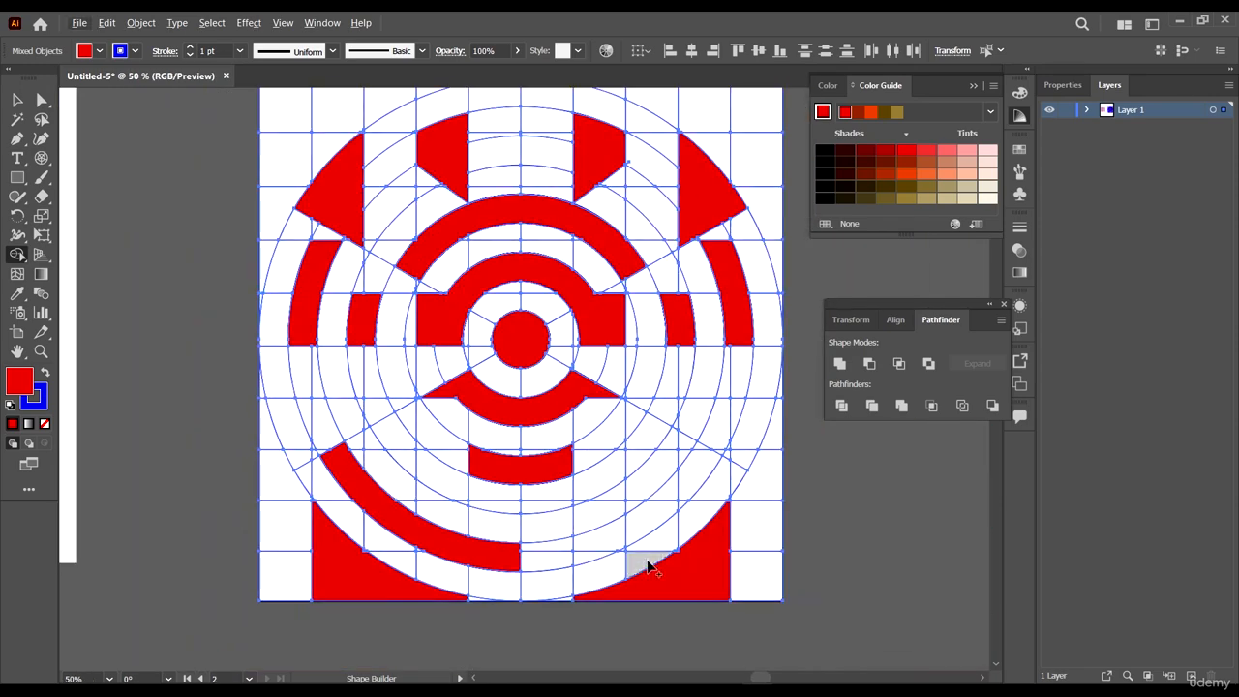
# - Extend the lower red band through the ring regions right of the vertical centre line up to the right diagonal
pyautogui.scroll(-1, 645, 564)
pyautogui.scroll(2, 650, 547)
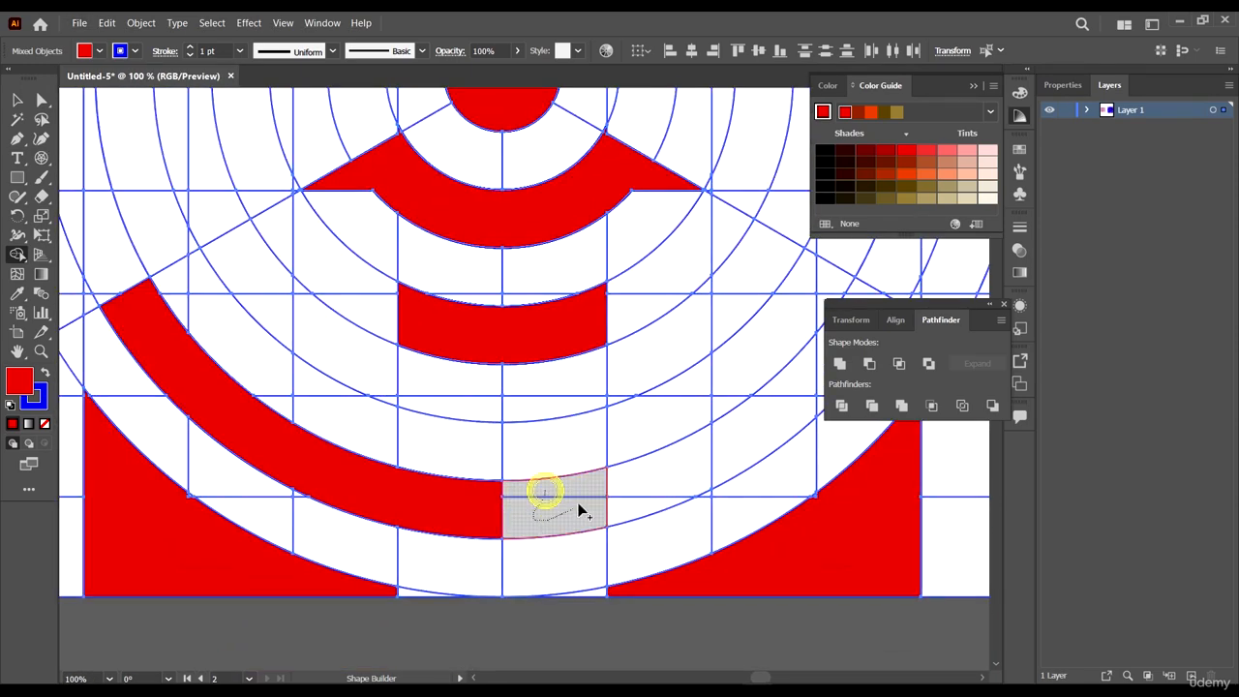
pyautogui.moveTo(579, 510); pyautogui.dragTo(513, 519)
pyautogui.scroll(-2, 523, 479)
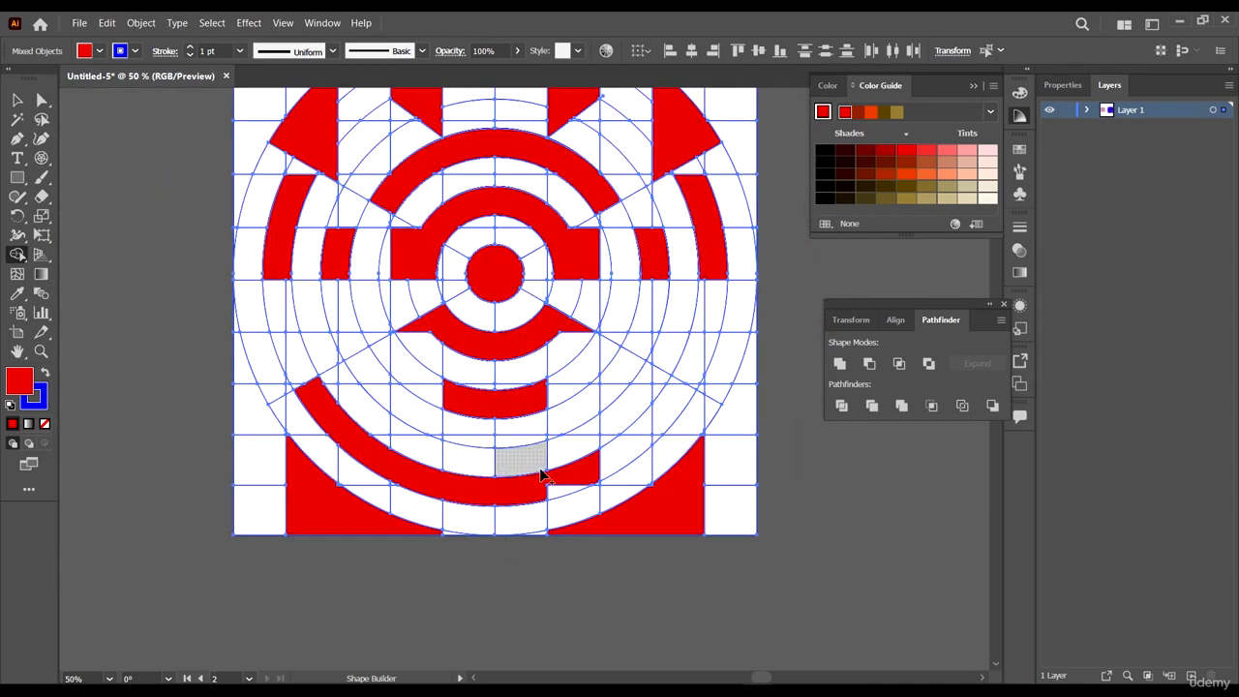
pyautogui.scroll(1, 542, 475)
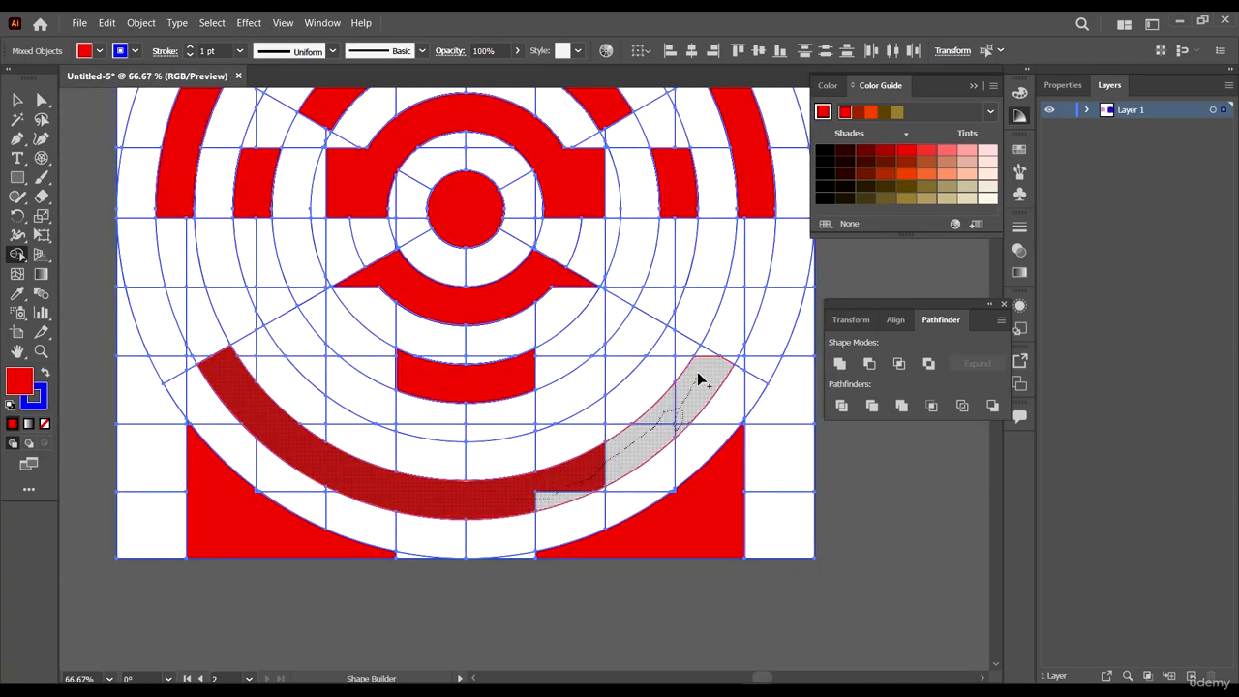
pyautogui.moveTo(704, 360); pyautogui.dragTo(707, 363)
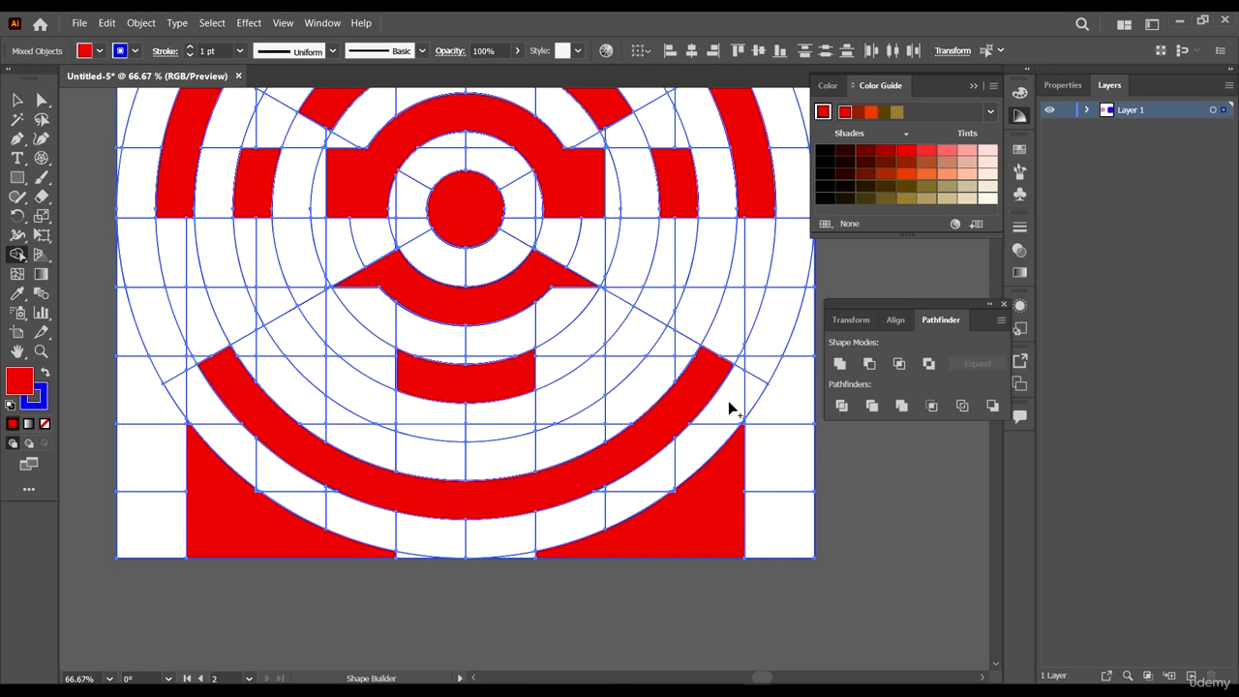
pyautogui.scroll(-2, 742, 406)
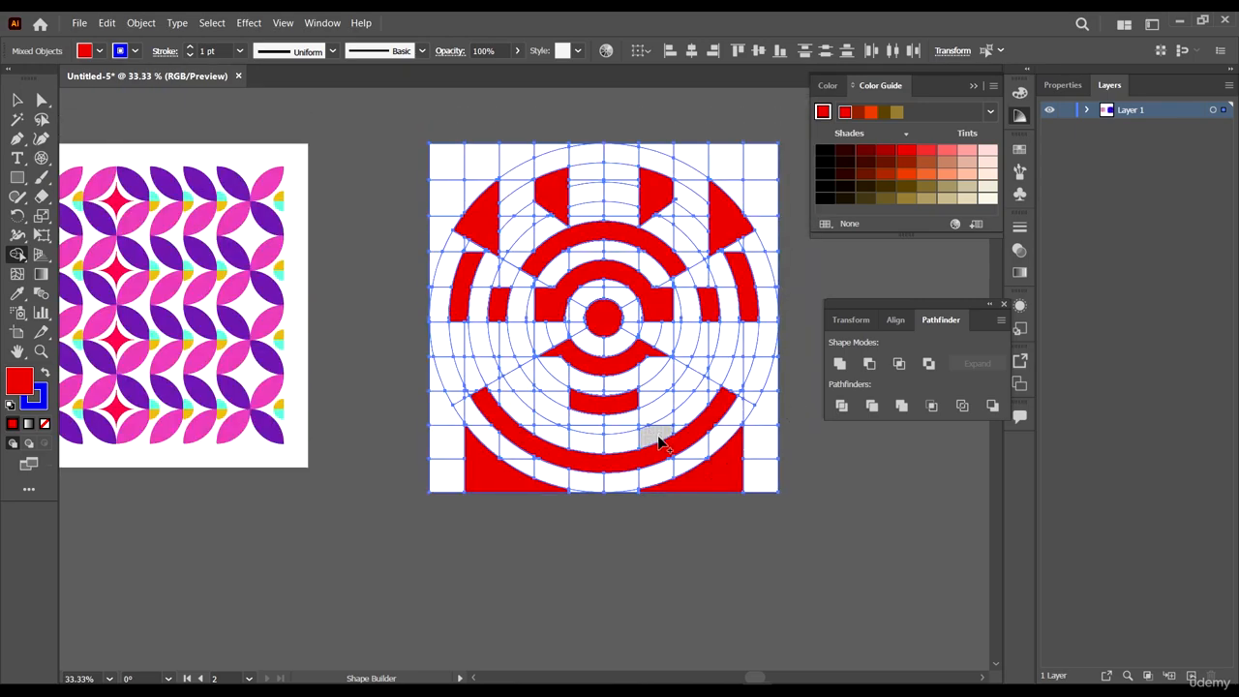
# - Merge the ring regions directly above the centre of the large lower red band, between the two central grid columns, into that band
pyautogui.scroll(1, 659, 441)
pyautogui.scroll(1, 650, 448)
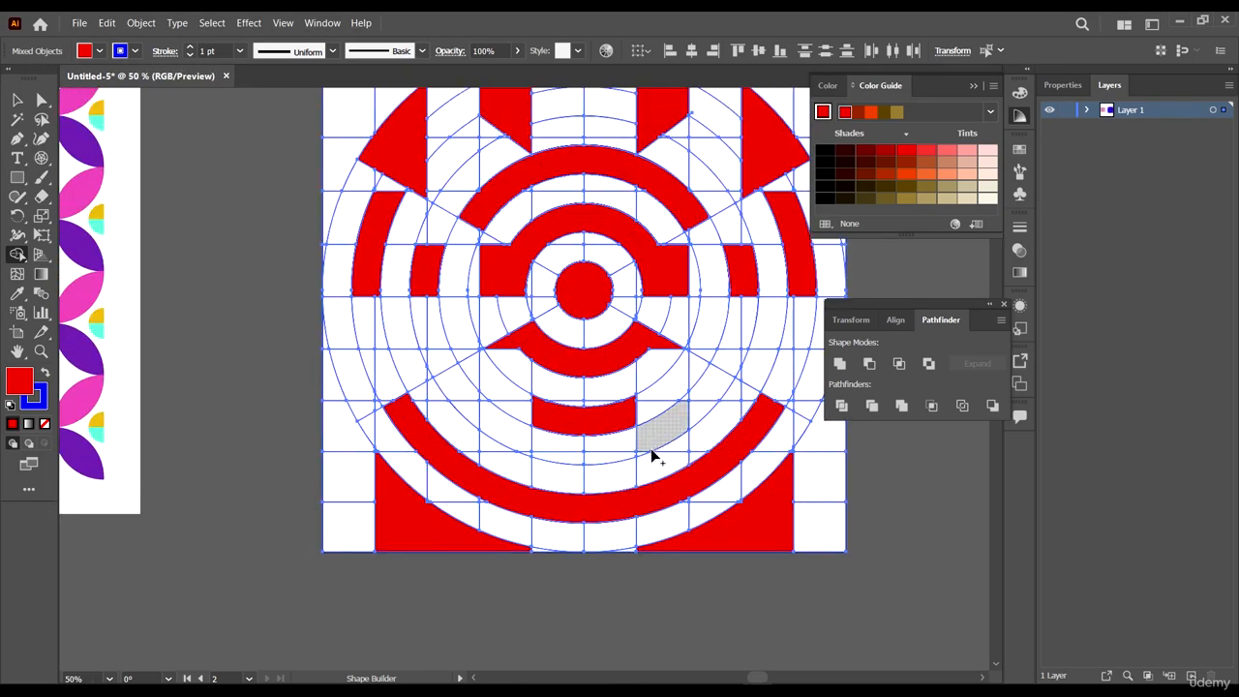
pyautogui.moveTo(562, 472)
pyautogui.mouseDown()
pyautogui.moveTo(591, 501)
pyautogui.moveTo(649, 484)
pyautogui.mouseUp()
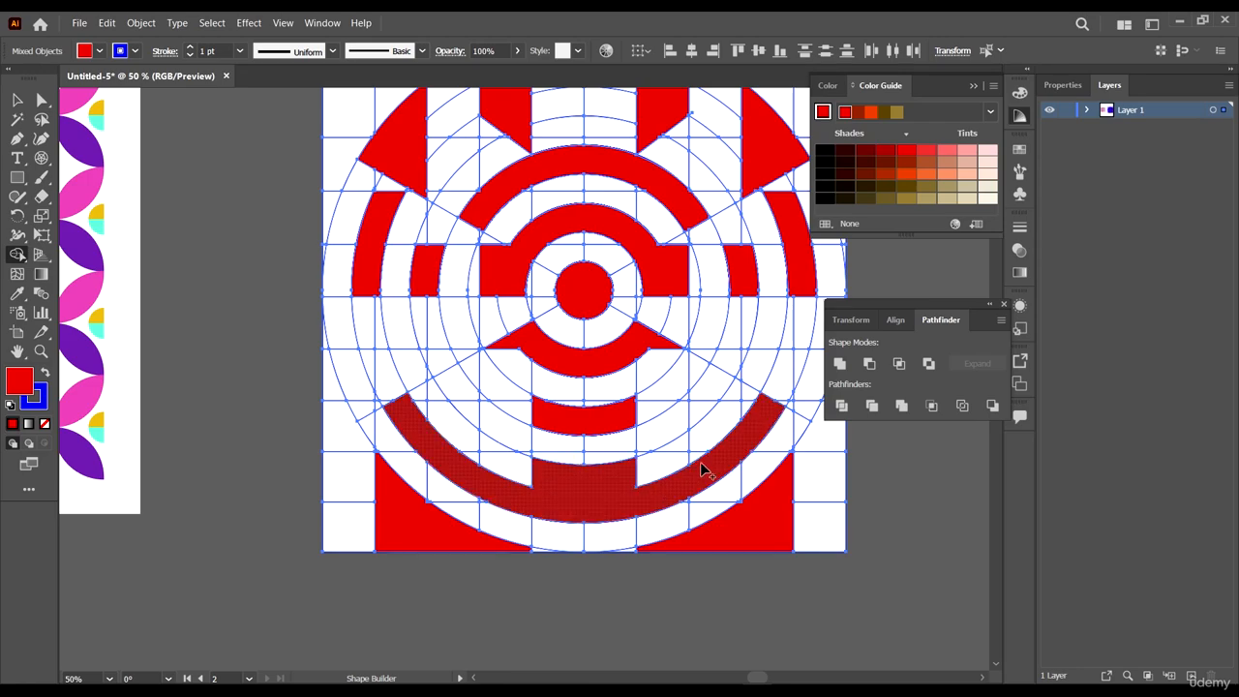
pyautogui.moveTo(700, 464); pyautogui.dragTo(698, 455)
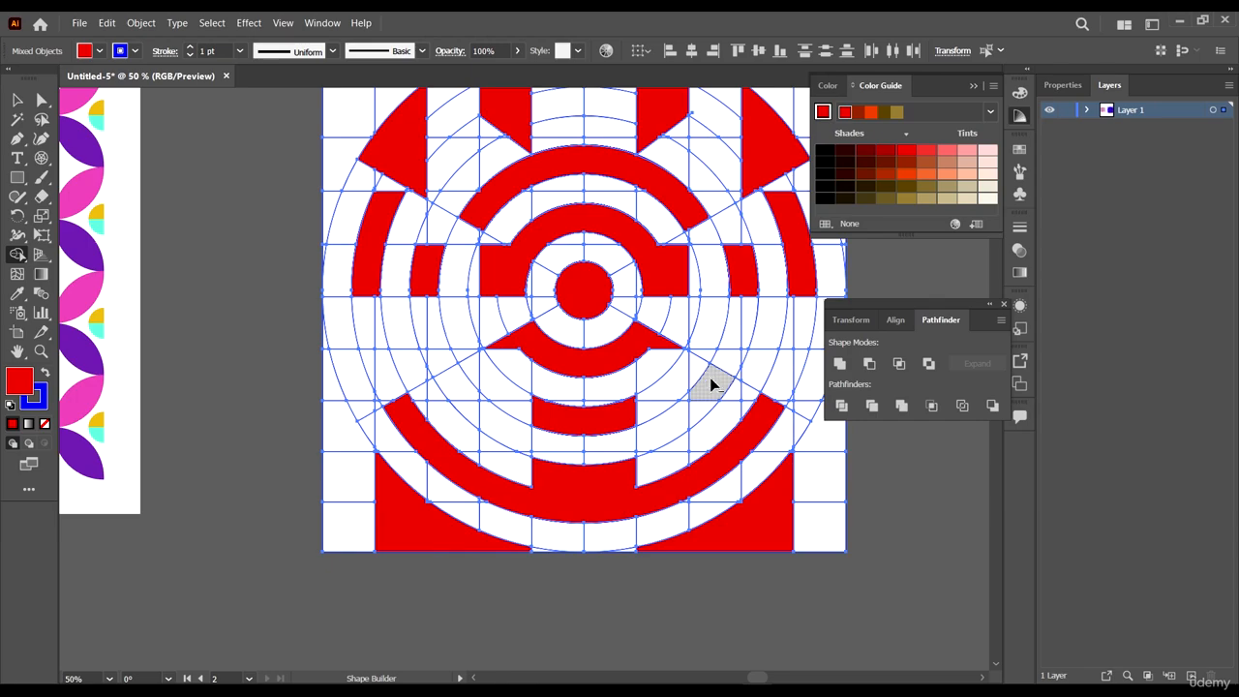
# - Build red blocks below both lower diagonals from the ring regions between each diagonal and the nearest vertical grid line
pyautogui.scroll(2, 711, 384)
pyautogui.moveTo(695, 426); pyautogui.dragTo(681, 431)
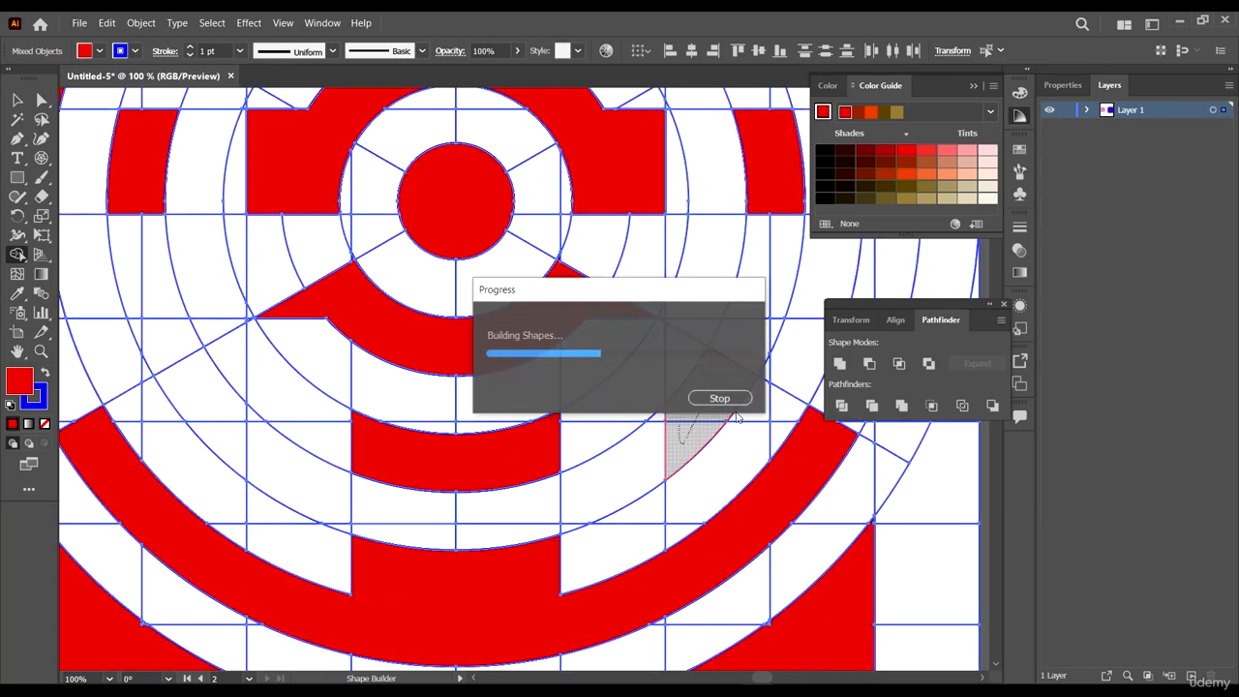
pyautogui.scroll(-1, 684, 448)
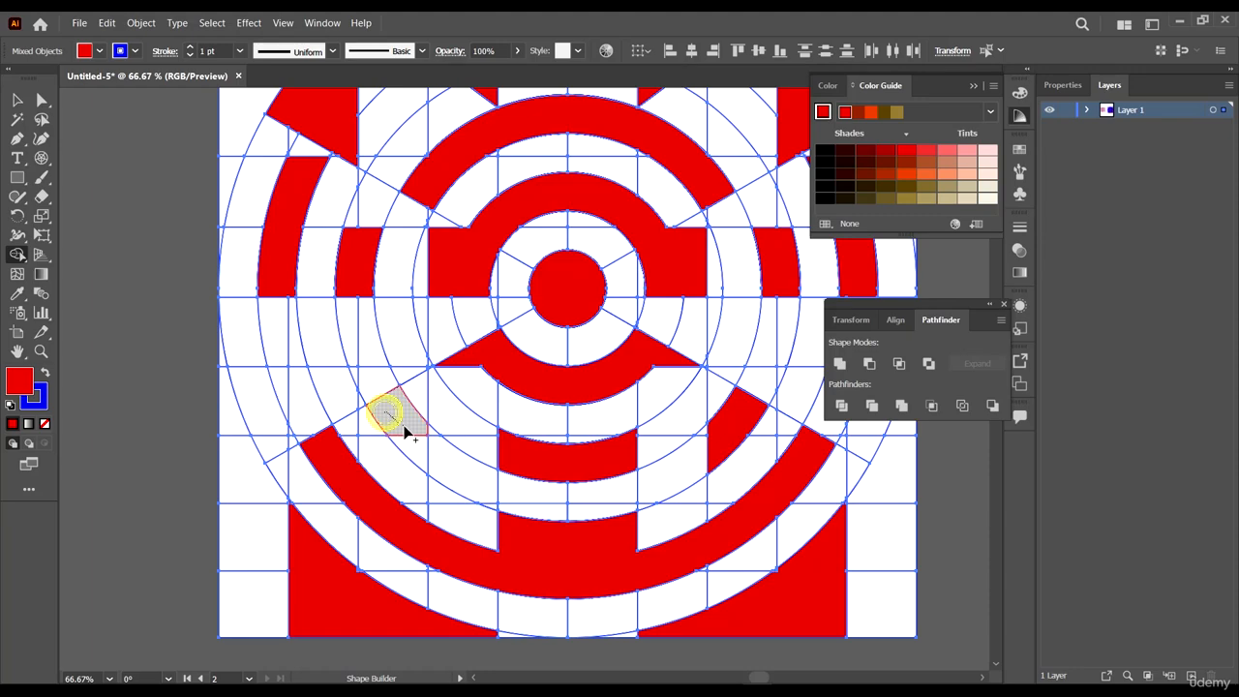
pyautogui.moveTo(422, 456); pyautogui.dragTo(424, 459)
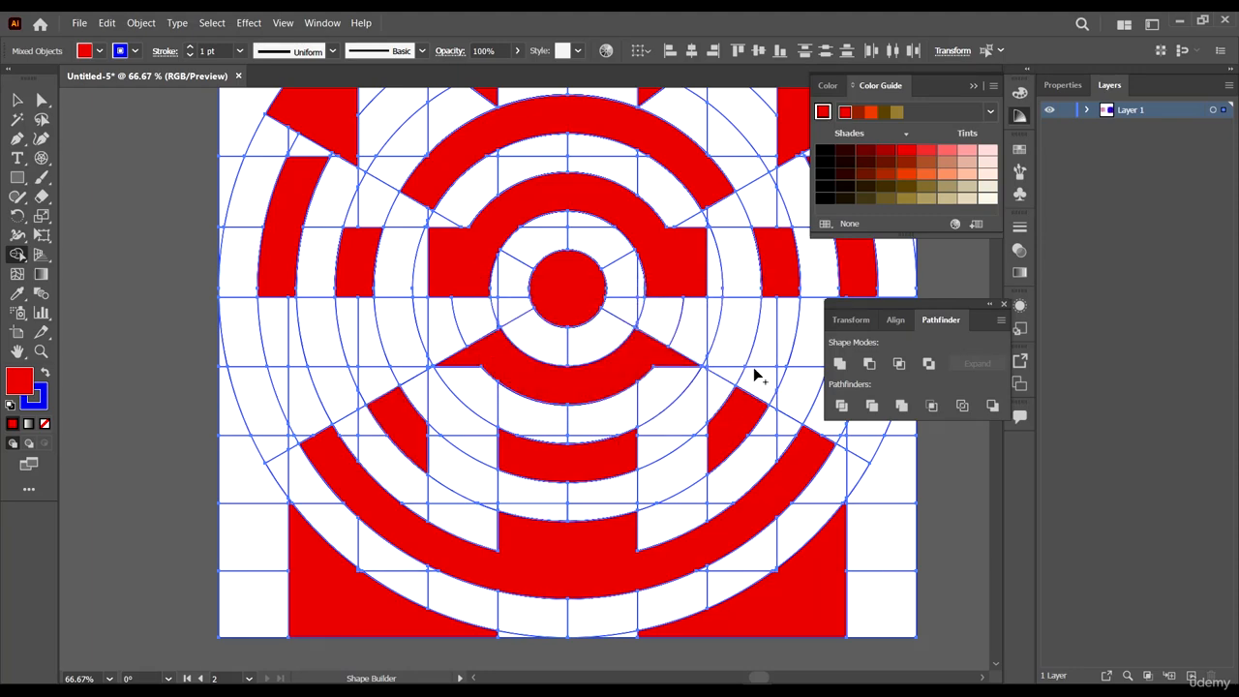
# - Merge the small inner triangular regions up to the vertical grid line into the red blocks below both diagonals, forming solid wedges
pyautogui.scroll(1, 744, 389)
pyautogui.moveTo(739, 440); pyautogui.dragTo(700, 394)
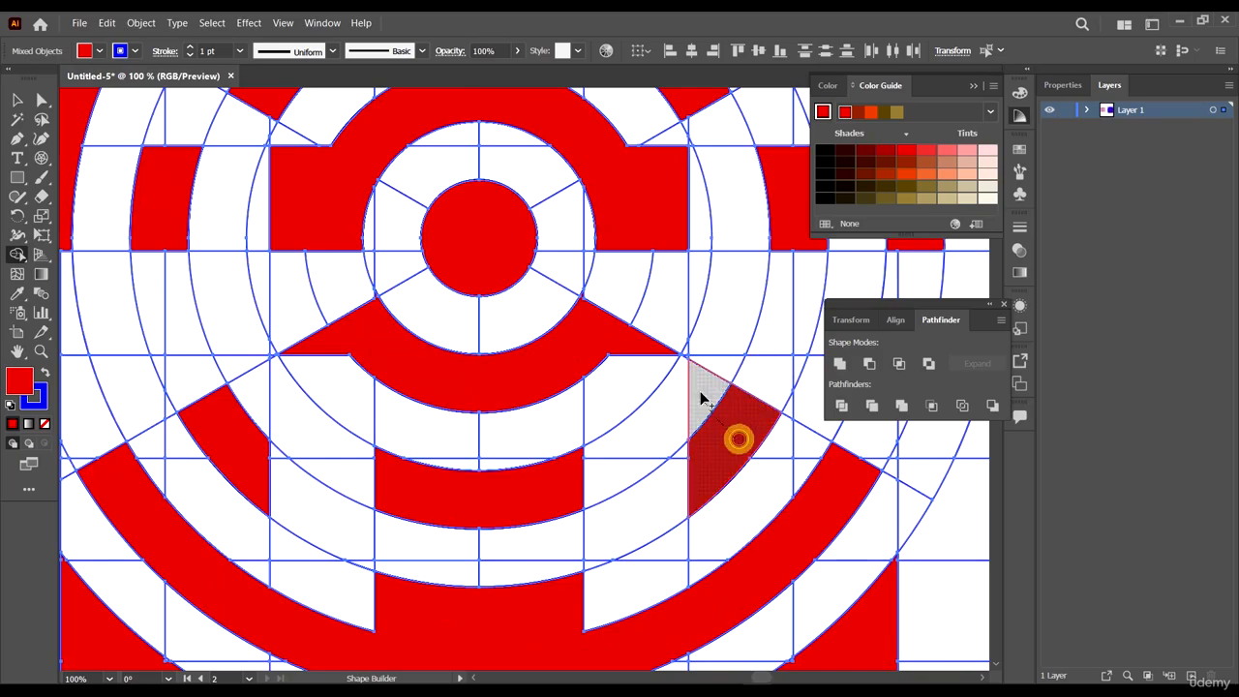
pyautogui.scroll(3, 789, 407)
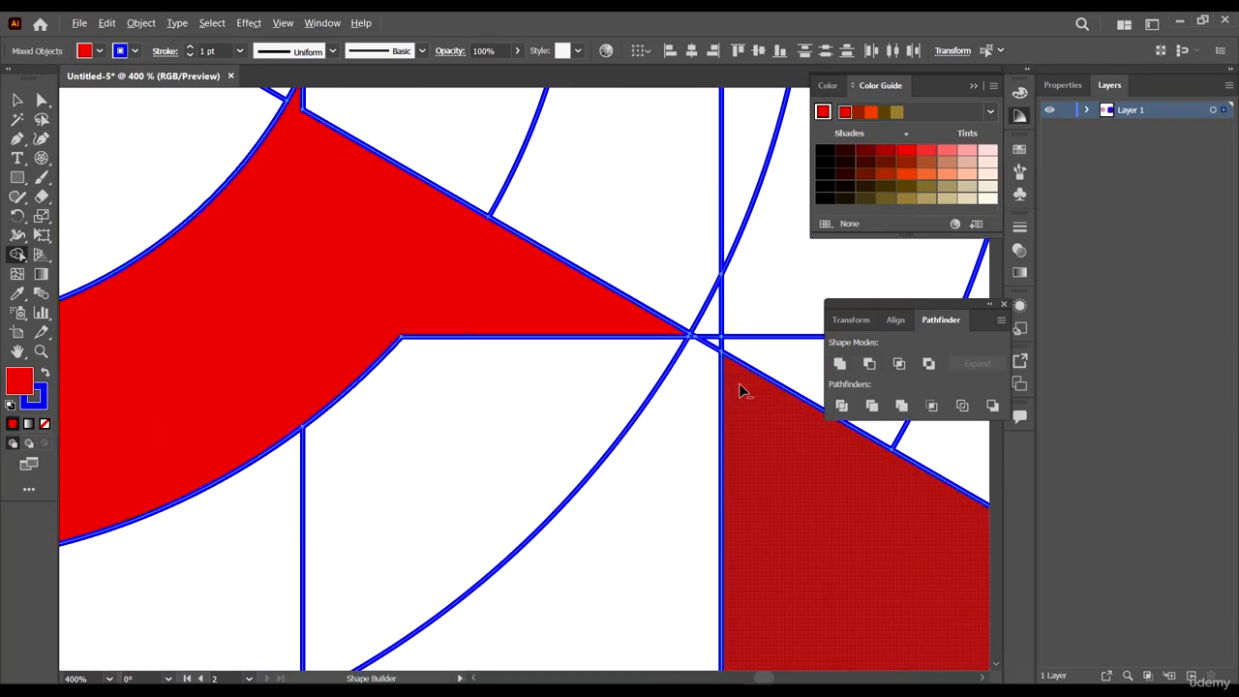
pyautogui.scroll(-4, 742, 387)
pyautogui.scroll(2, 423, 419)
pyautogui.scroll(2, 423, 415)
pyautogui.moveTo(479, 417)
pyautogui.mouseDown()
pyautogui.moveTo(559, 313)
pyautogui.moveTo(503, 368)
pyautogui.moveTo(455, 382)
pyautogui.mouseUp()
pyautogui.scroll(-5, 434, 409)
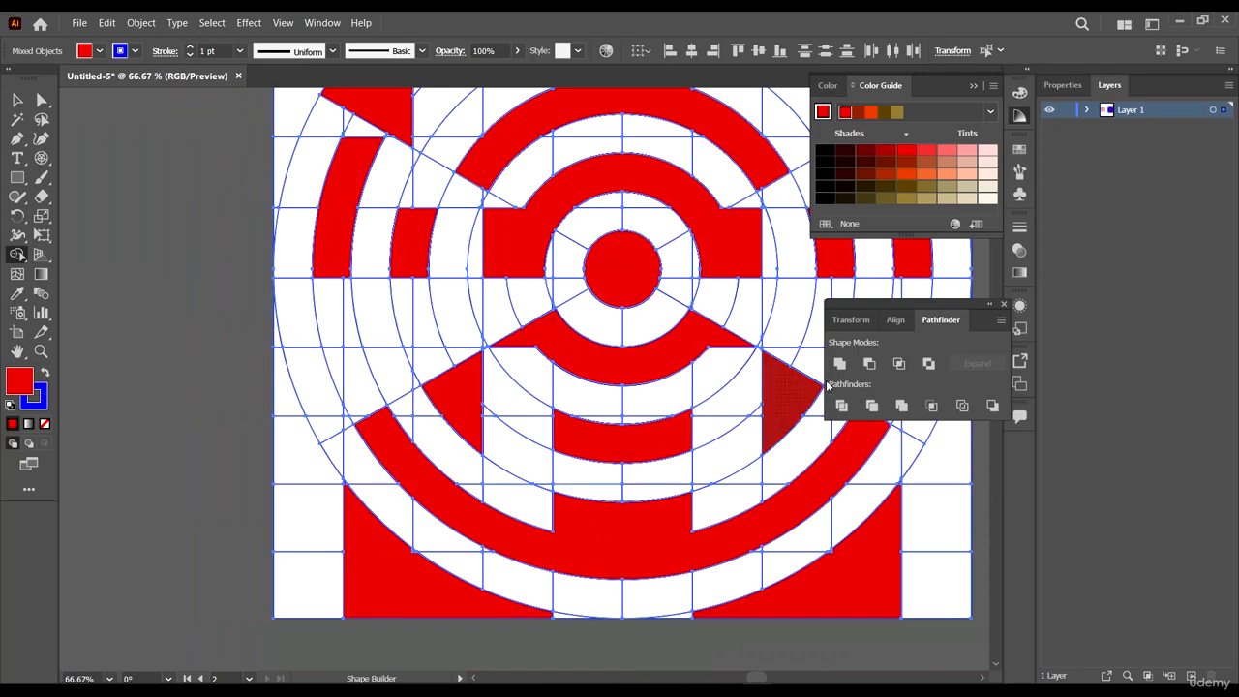
pyautogui.scroll(-2, 653, 507)
pyautogui.scroll(1, 751, 501)
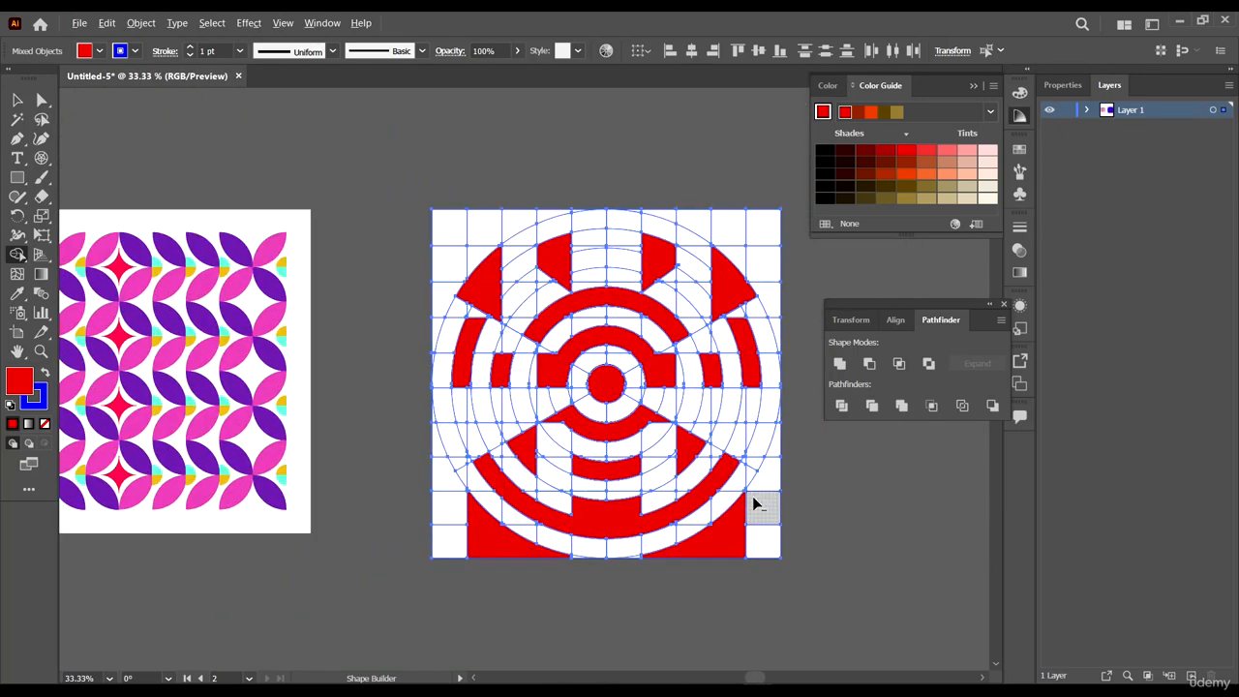
# - Fill the two regions between the outermost circle and the square's upper edge, above the upper red blocks, with red
pyautogui.scroll(1, 743, 495)
pyautogui.scroll(2, 744, 496)
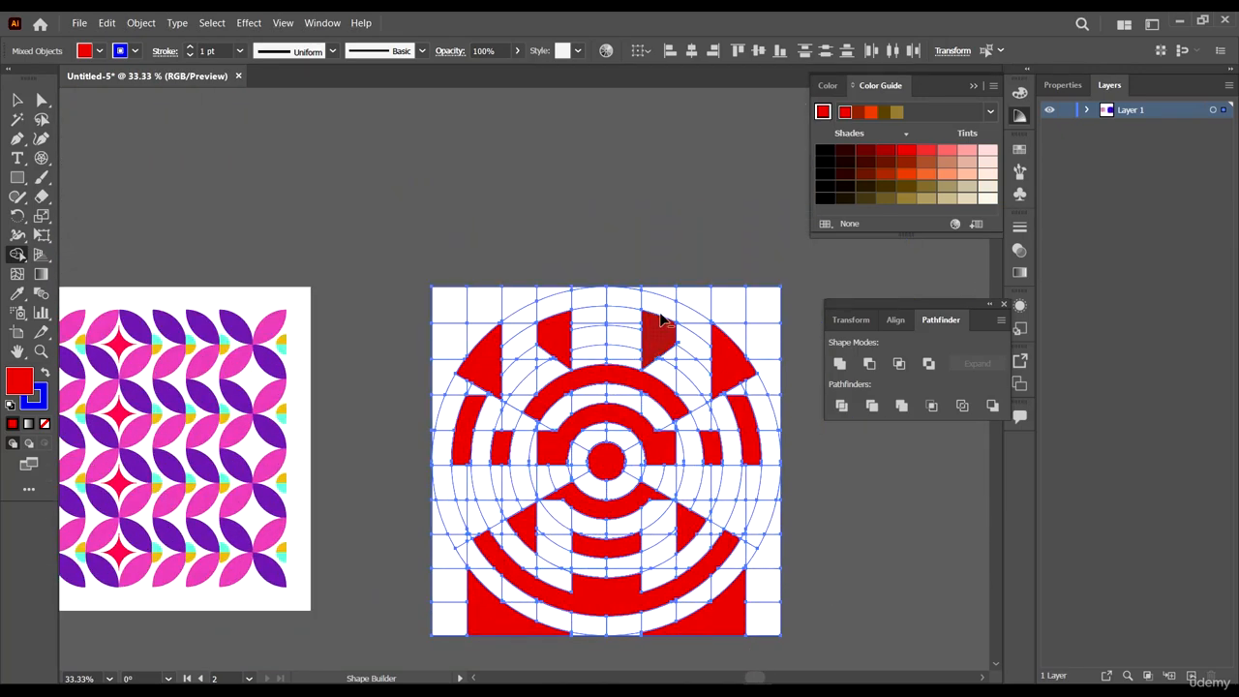
pyautogui.scroll(4, 658, 326)
pyautogui.click(685, 350)
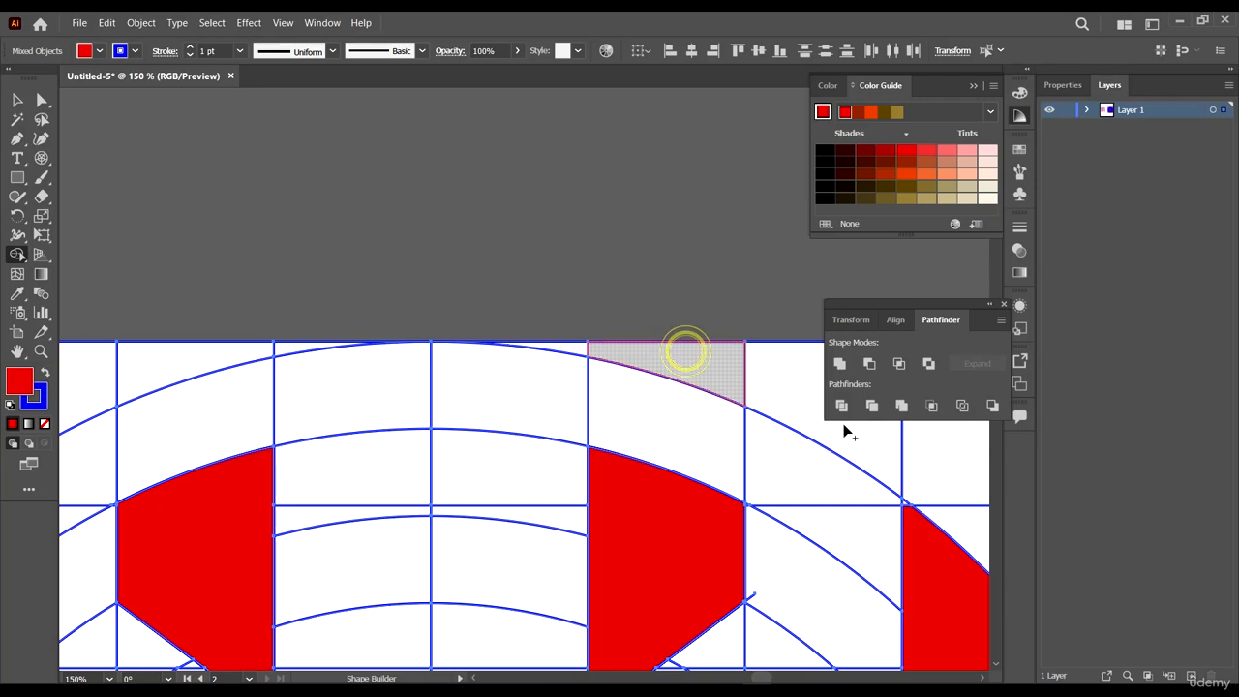
pyautogui.click(210, 349)
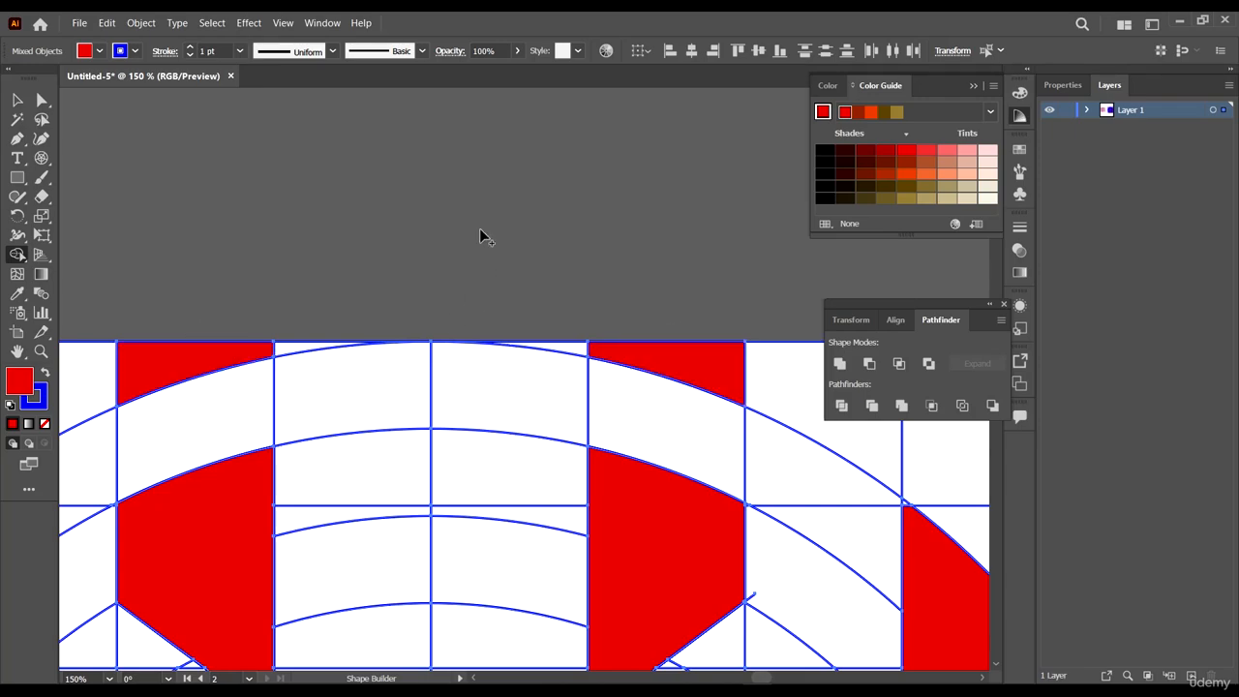
pyautogui.scroll(-4, 479, 227)
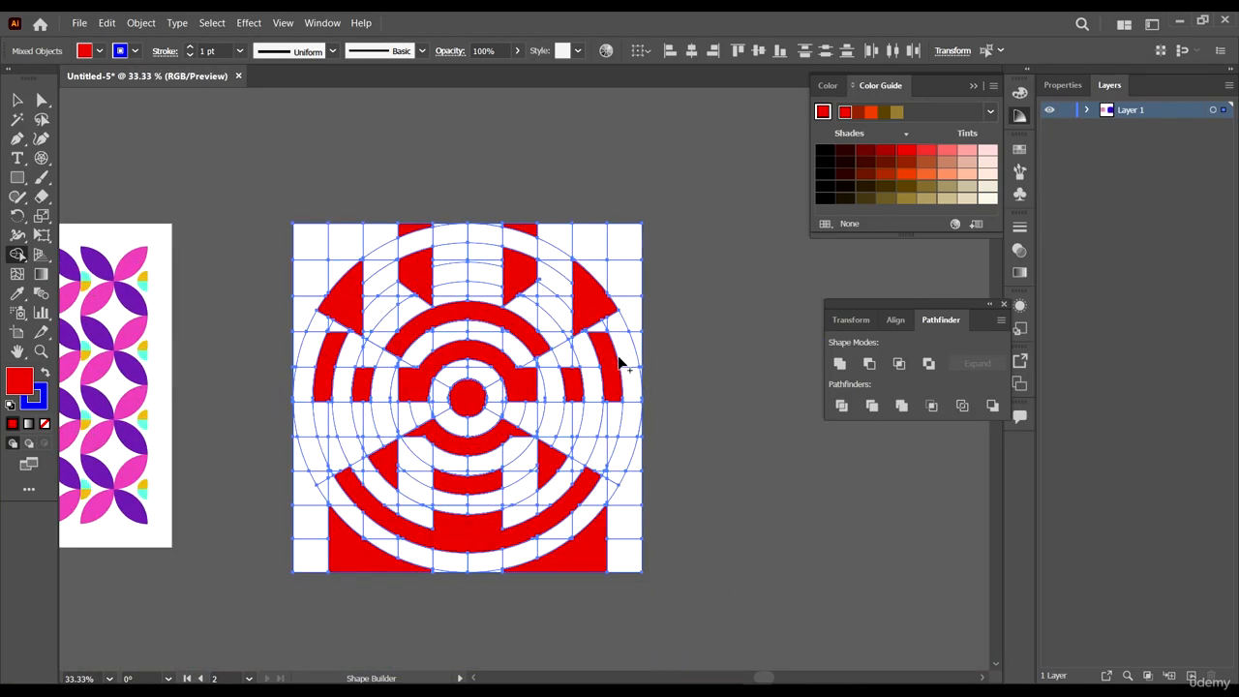
# - Extend the short red arc left of the disc downward through its ring to the next horizontal grid line
pyautogui.scroll(-1, 629, 455)
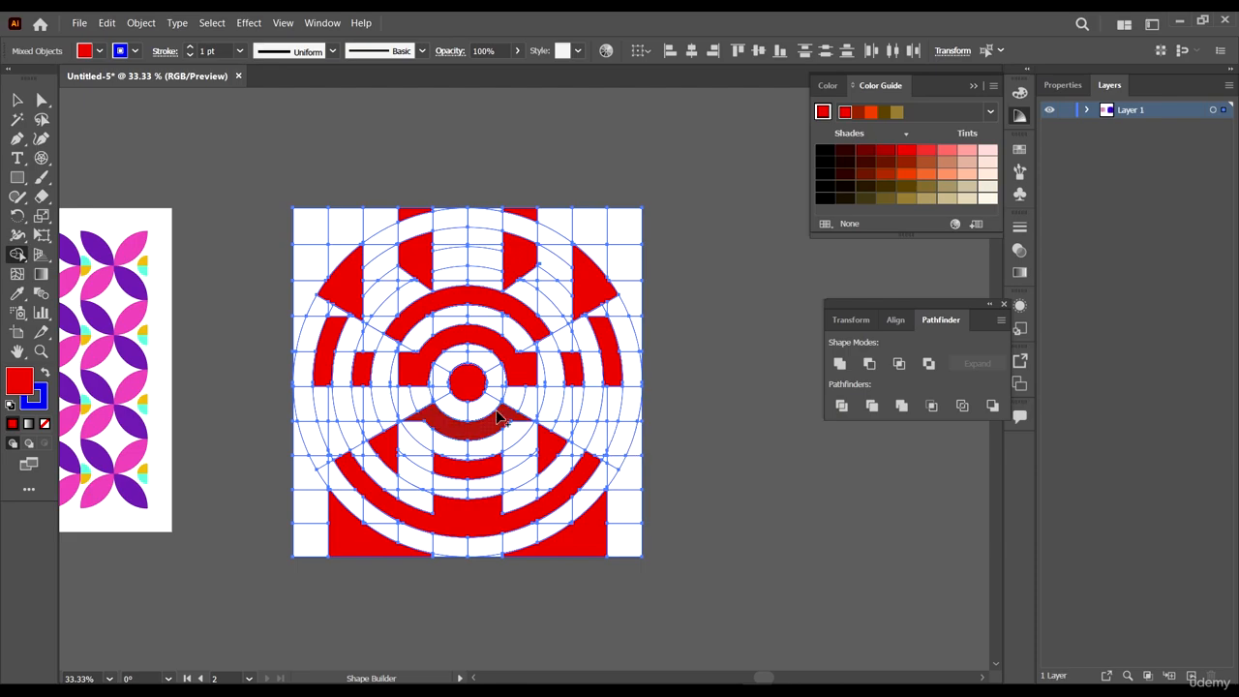
pyautogui.scroll(-3, 557, 296)
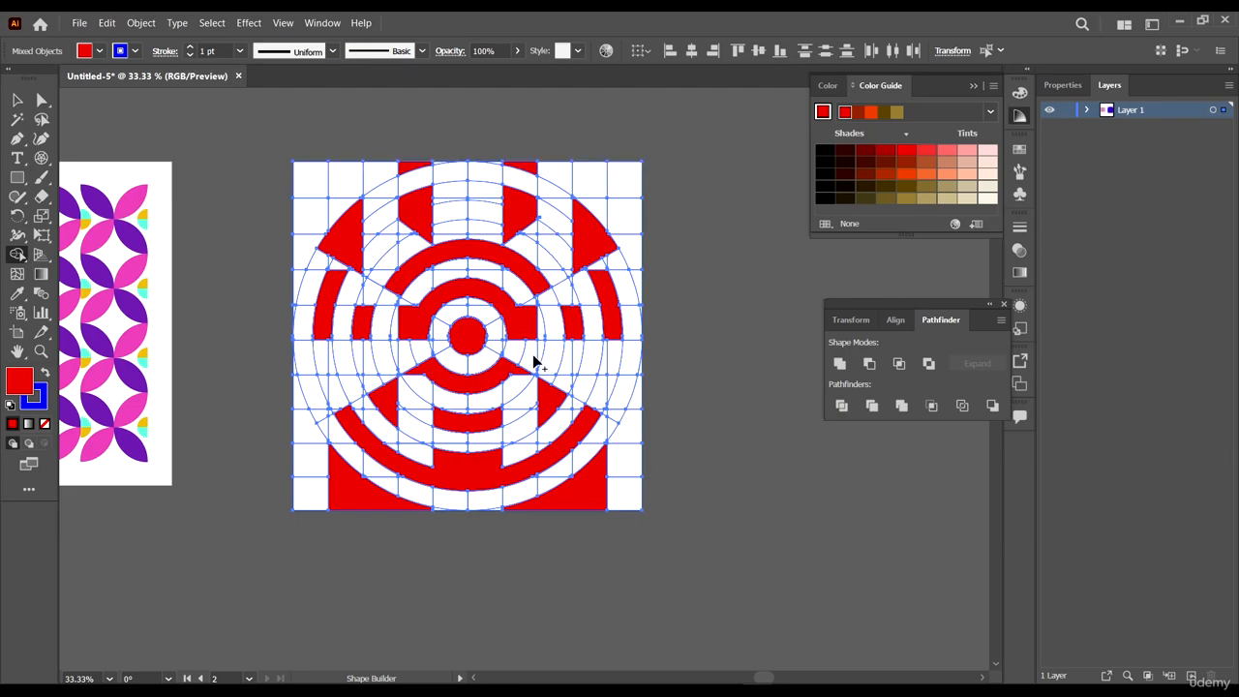
pyautogui.scroll(-2, 482, 302)
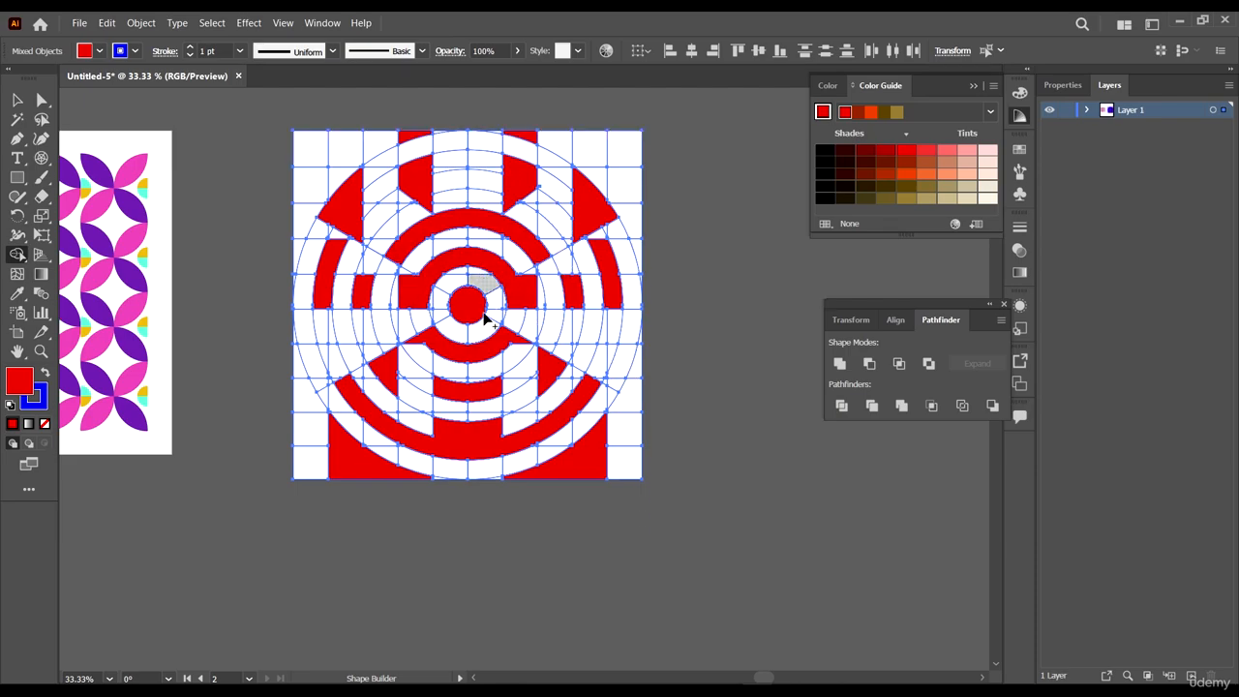
pyautogui.scroll(1, 487, 334)
pyautogui.keyDown('alt'); pyautogui.scroll(3, 329, 353); pyautogui.keyUp('alt')
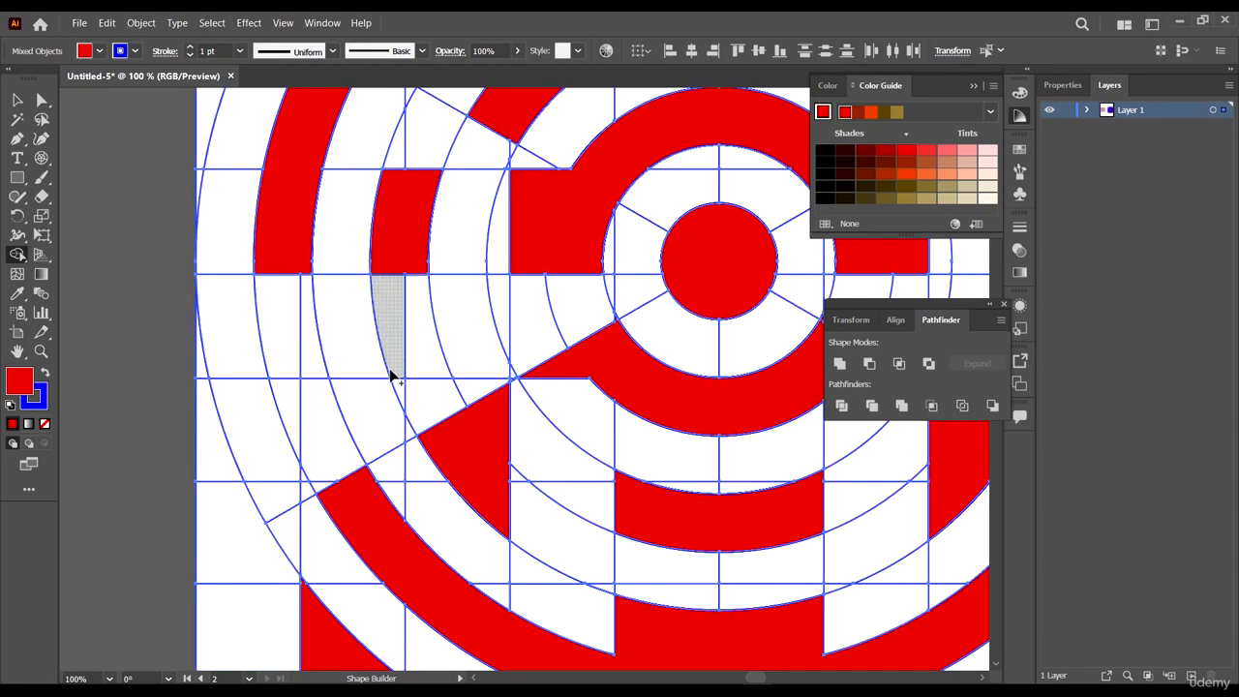
pyautogui.keyDown('alt'); pyautogui.scroll(-1, 391, 375); pyautogui.keyUp('alt')
pyautogui.keyDown('alt'); pyautogui.scroll(2, 393, 317); pyautogui.keyUp('alt')
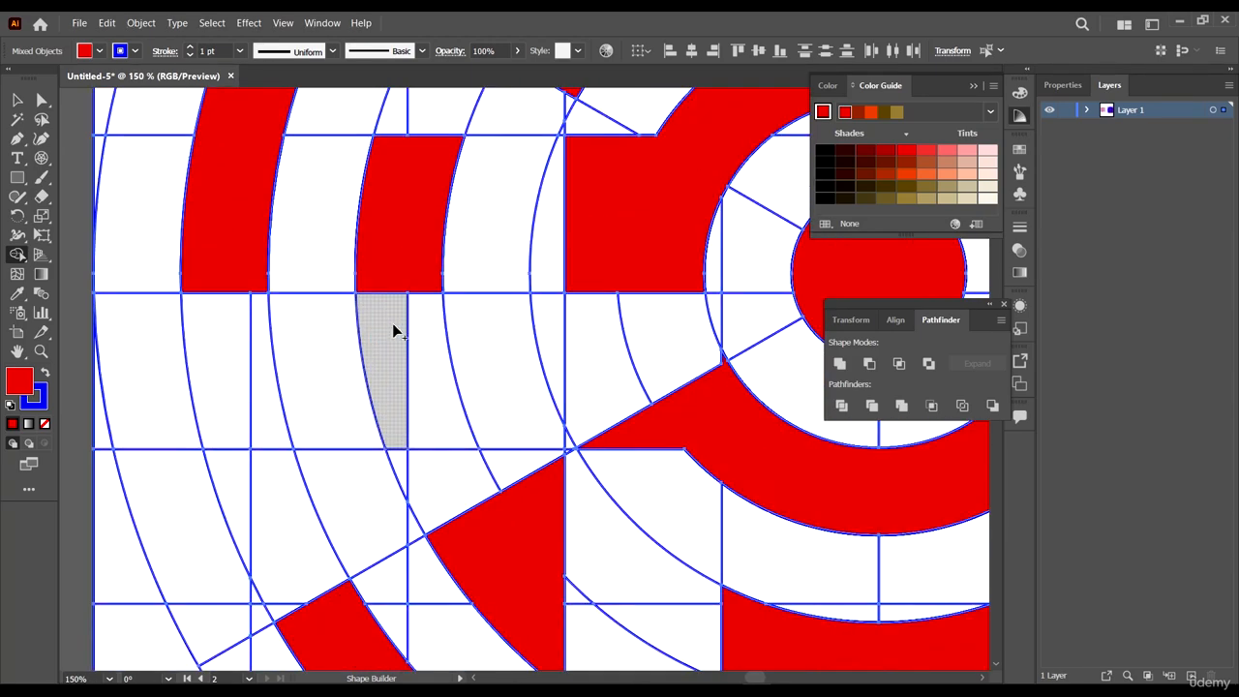
pyautogui.moveTo(392, 251)
pyautogui.mouseDown()
pyautogui.moveTo(392, 363)
pyautogui.moveTo(440, 401)
pyautogui.moveTo(417, 296)
pyautogui.mouseUp()
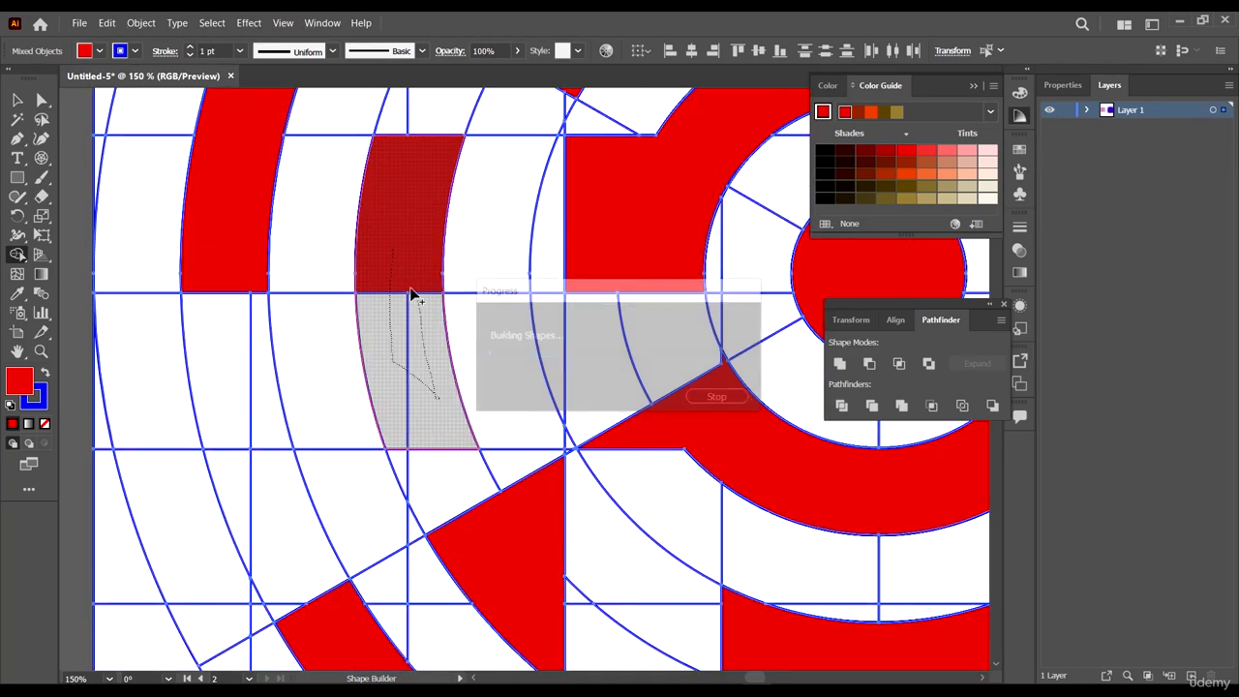
# - Extend the short red arc right of the disc downward by one grid row to mirror the left one
pyautogui.keyDown('alt'); pyautogui.scroll(-4, 415, 276); pyautogui.keyUp('alt')
pyautogui.keyDown('alt'); pyautogui.scroll(2, 494, 353); pyautogui.keyUp('alt')
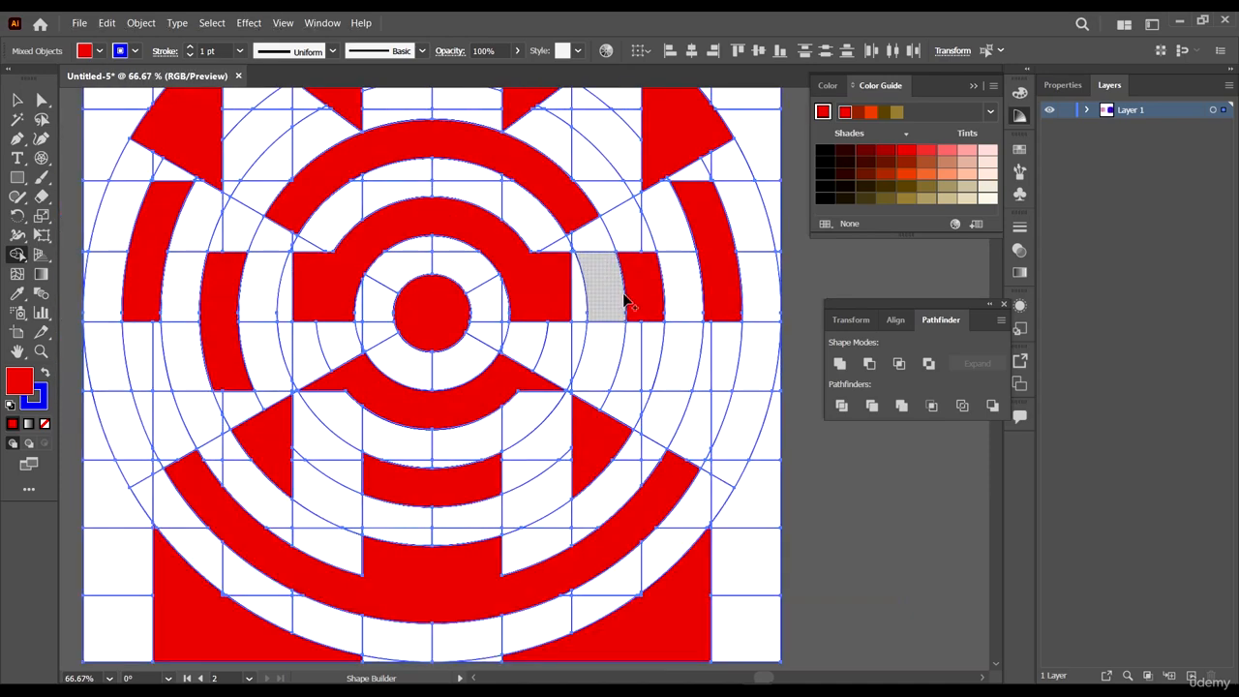
pyautogui.moveTo(628, 372); pyautogui.dragTo(629, 374)
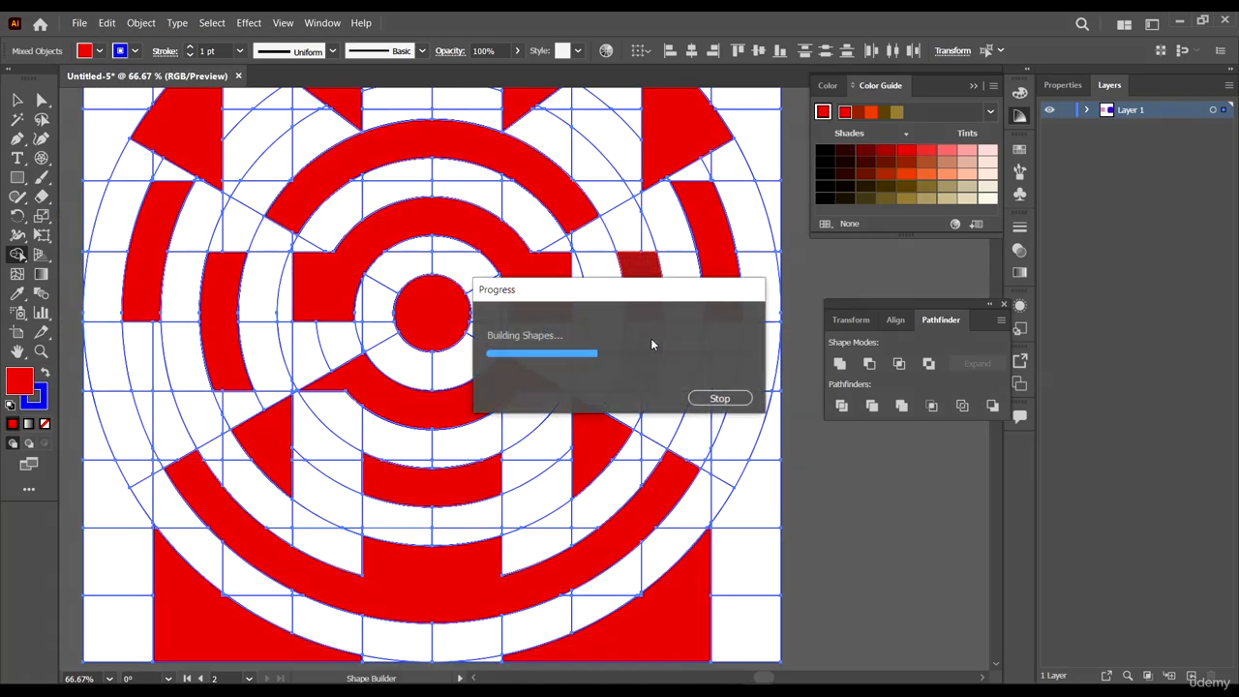
pyautogui.keyDown('alt'); pyautogui.scroll(-1, 650, 338); pyautogui.keyUp('alt')
pyautogui.keyDown('alt'); pyautogui.scroll(-1, 650, 344); pyautogui.keyUp('alt')
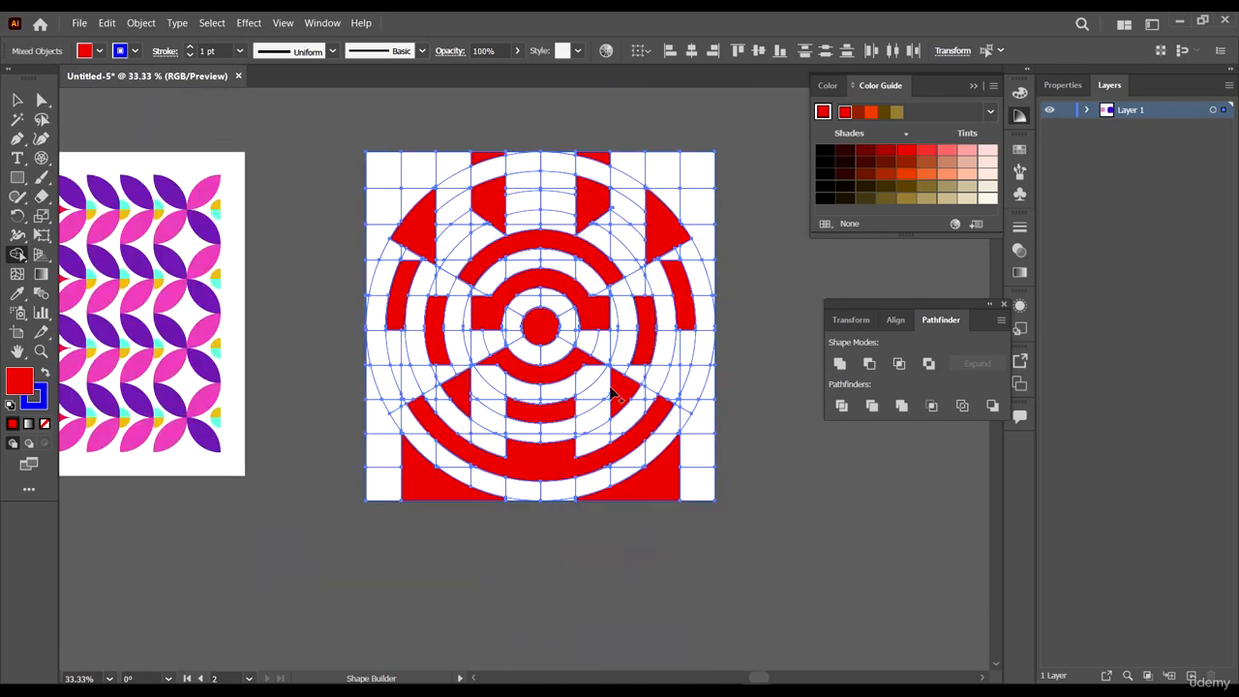
# - Extend the outer right red arc down one grid row and outward to the outermost ring, forming an L-shaped foot
pyautogui.scroll(2, 636, 409)
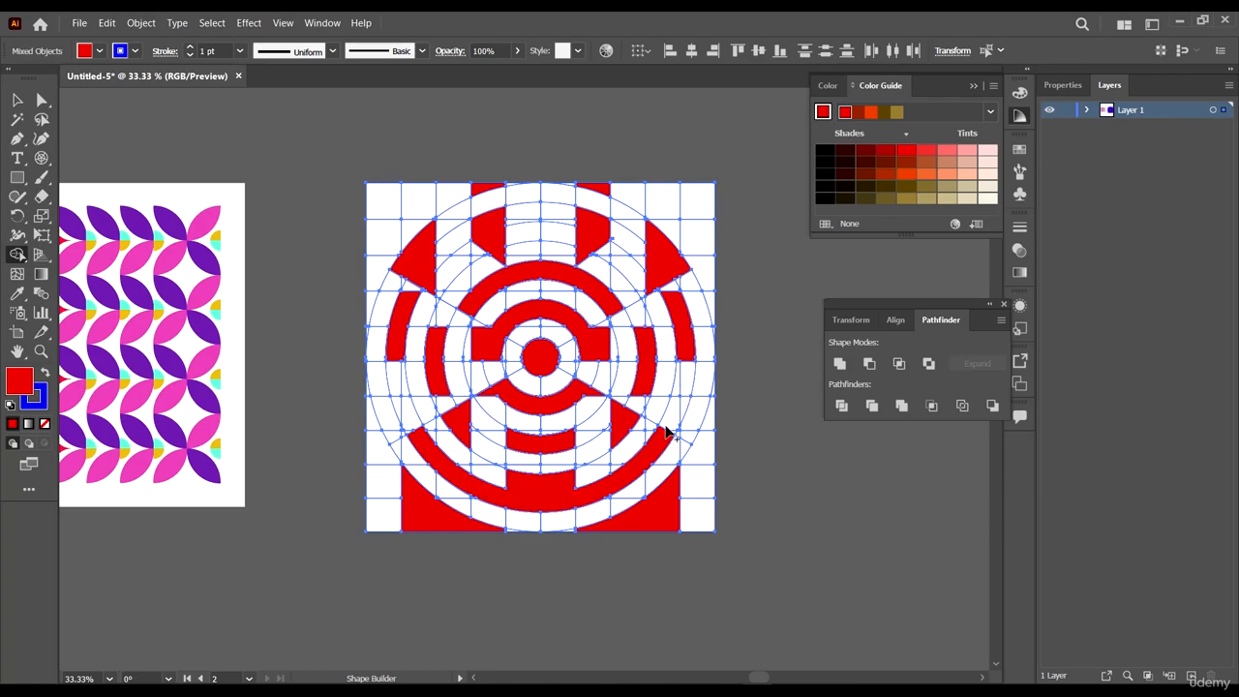
pyautogui.keyDown('alt'); pyautogui.scroll(1, 594, 404); pyautogui.keyUp('alt')
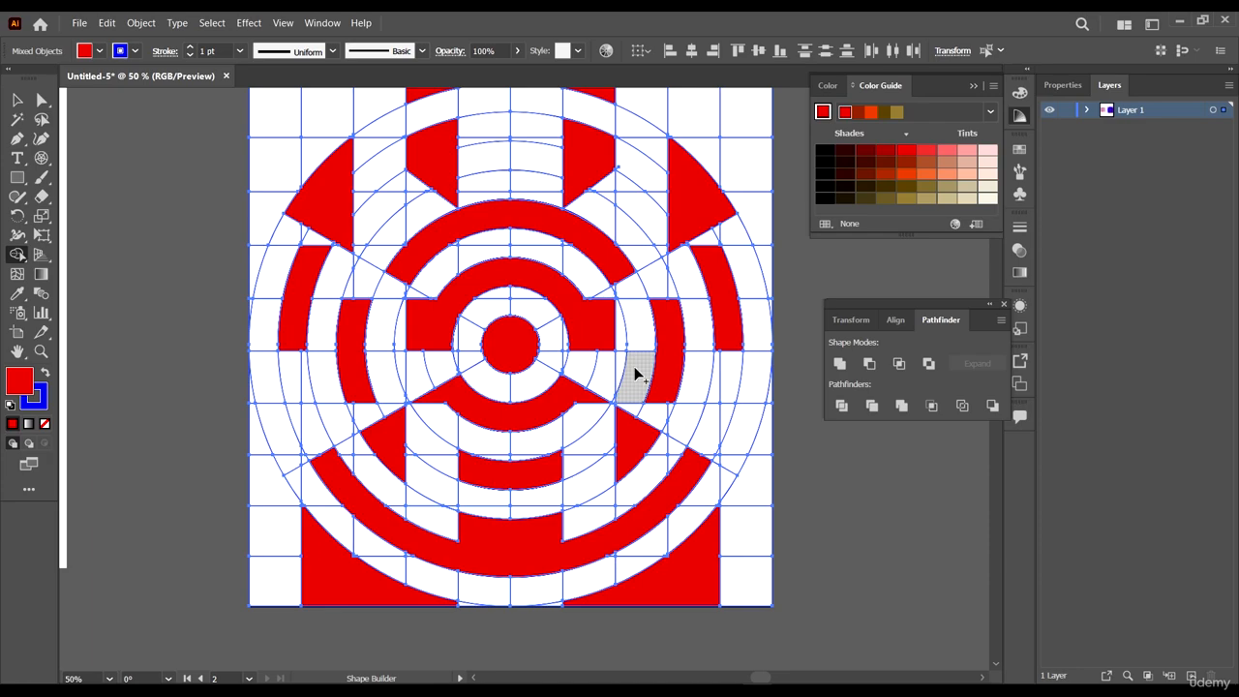
pyautogui.scroll(-2, 636, 373)
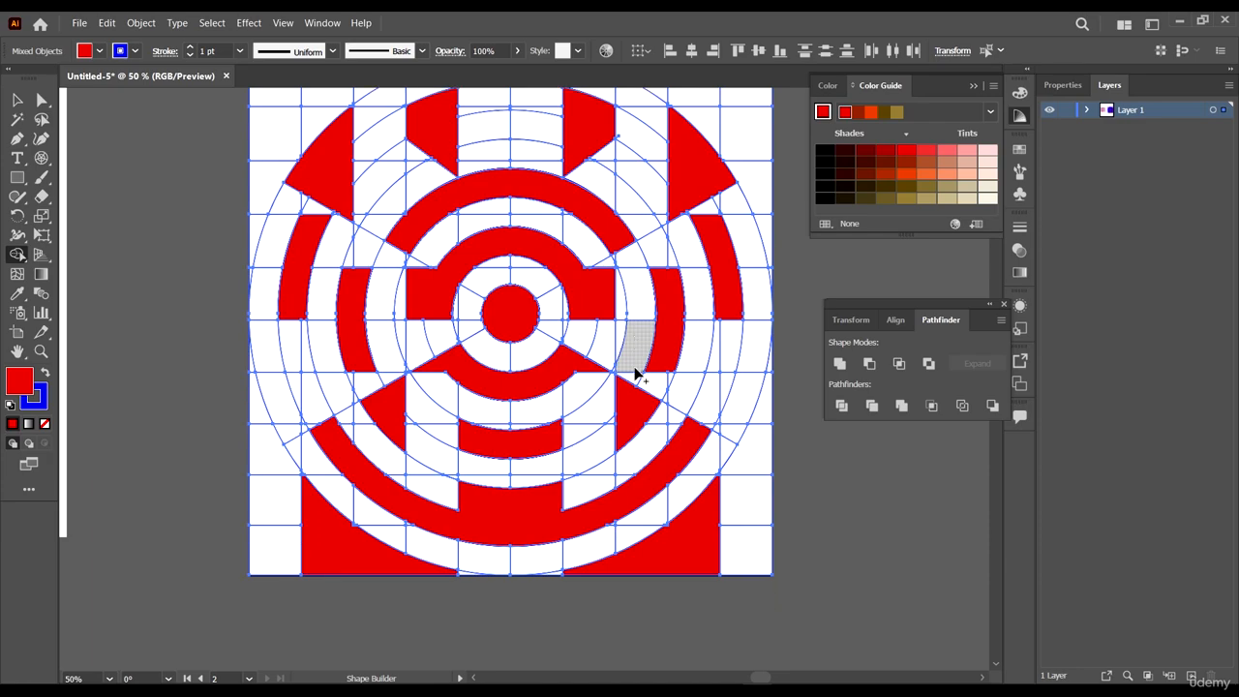
pyautogui.scroll(-2, 636, 372)
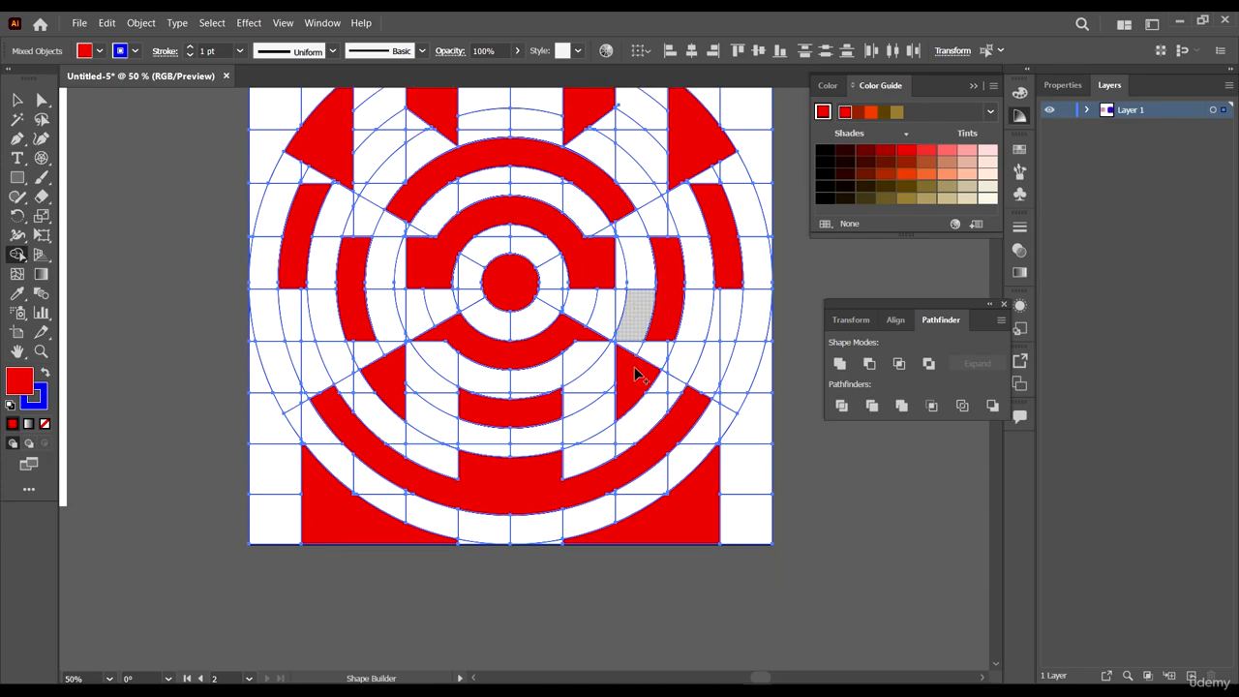
pyautogui.scroll(-1, 644, 368)
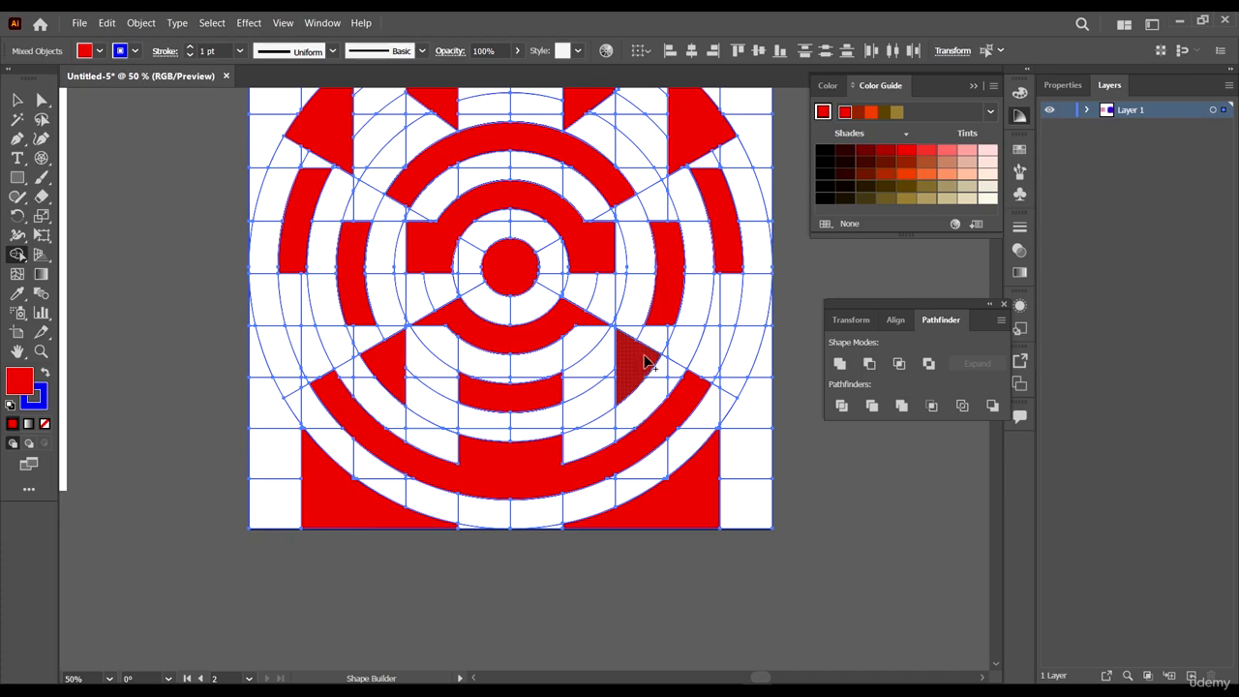
pyautogui.scroll(3, 644, 361)
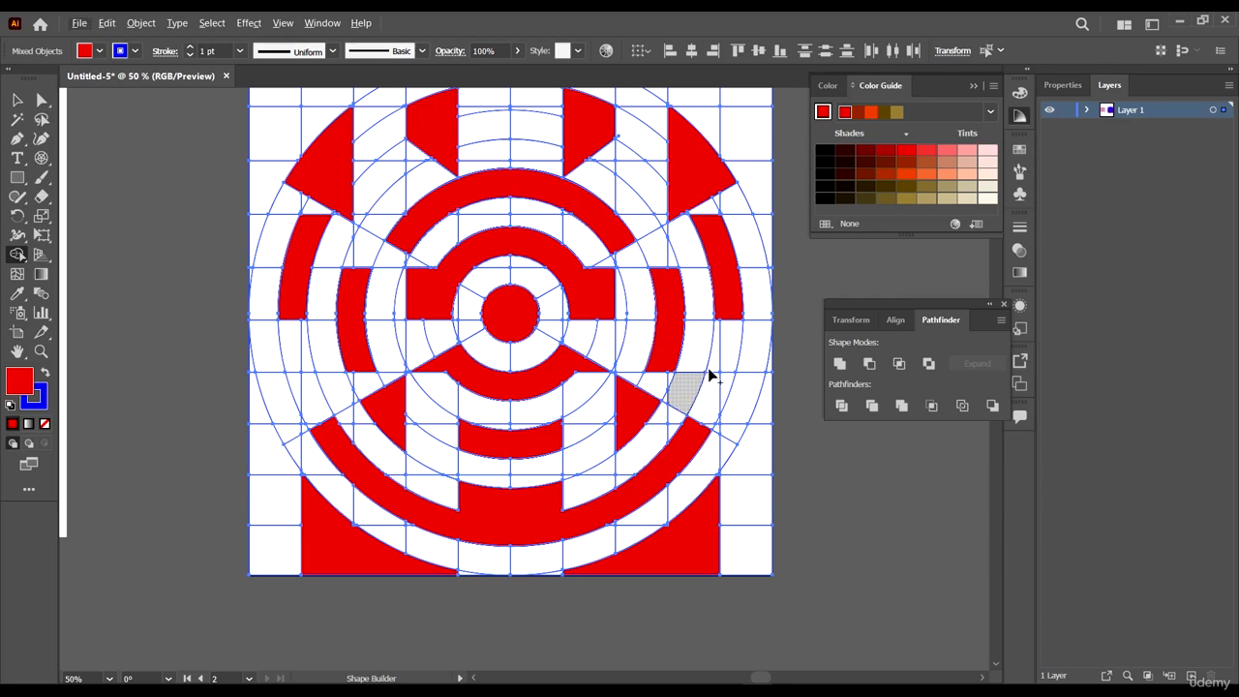
pyautogui.scroll(3, 724, 359)
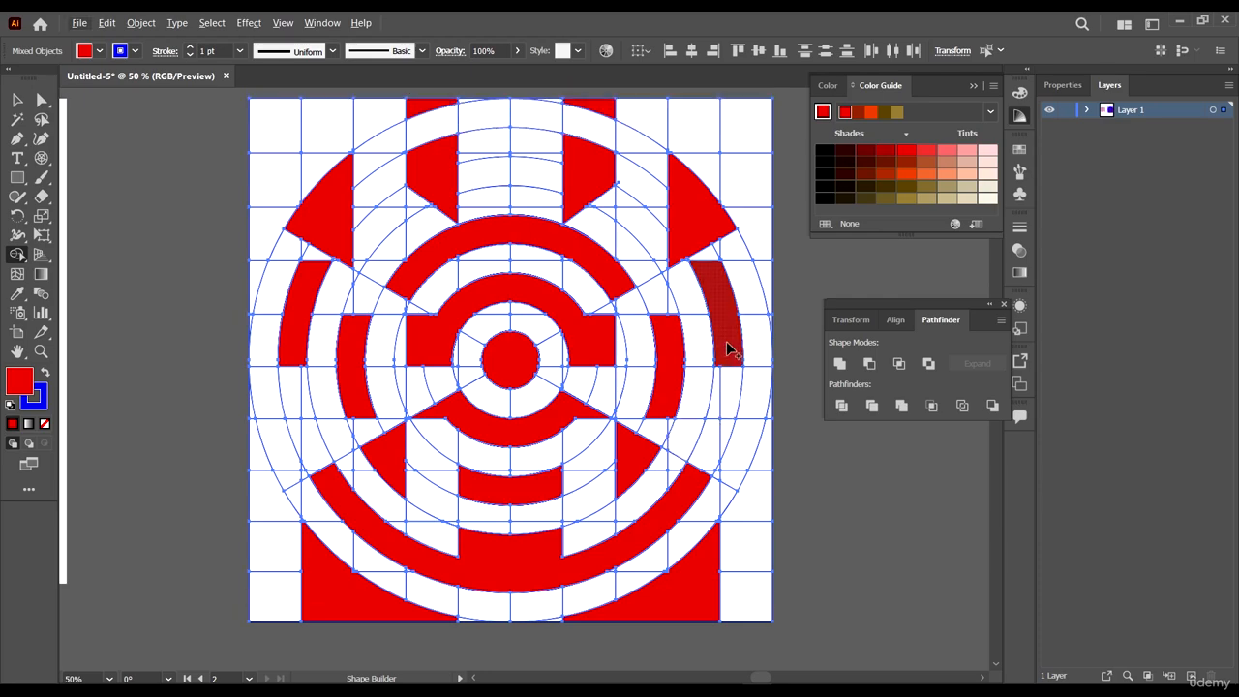
pyautogui.scroll(2, 726, 341)
pyautogui.moveTo(724, 327)
pyautogui.mouseDown()
pyautogui.moveTo(693, 426)
pyautogui.moveTo(775, 439)
pyautogui.mouseUp()
pyautogui.scroll(-4, 755, 463)
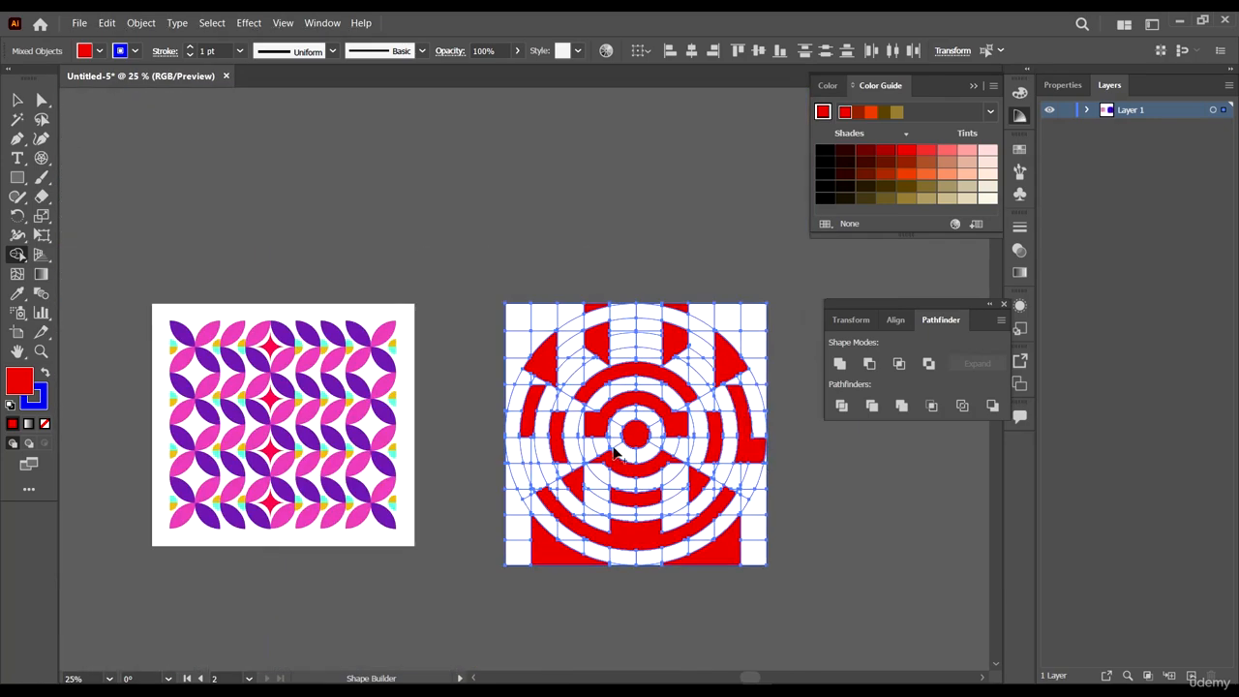
# - Extend the outer left red arc down one grid row and outward through the outermost ring to mirror the right foot
pyautogui.scroll(2, 484, 420)
pyautogui.scroll(2, 493, 396)
pyautogui.moveTo(494, 394); pyautogui.dragTo(516, 474)
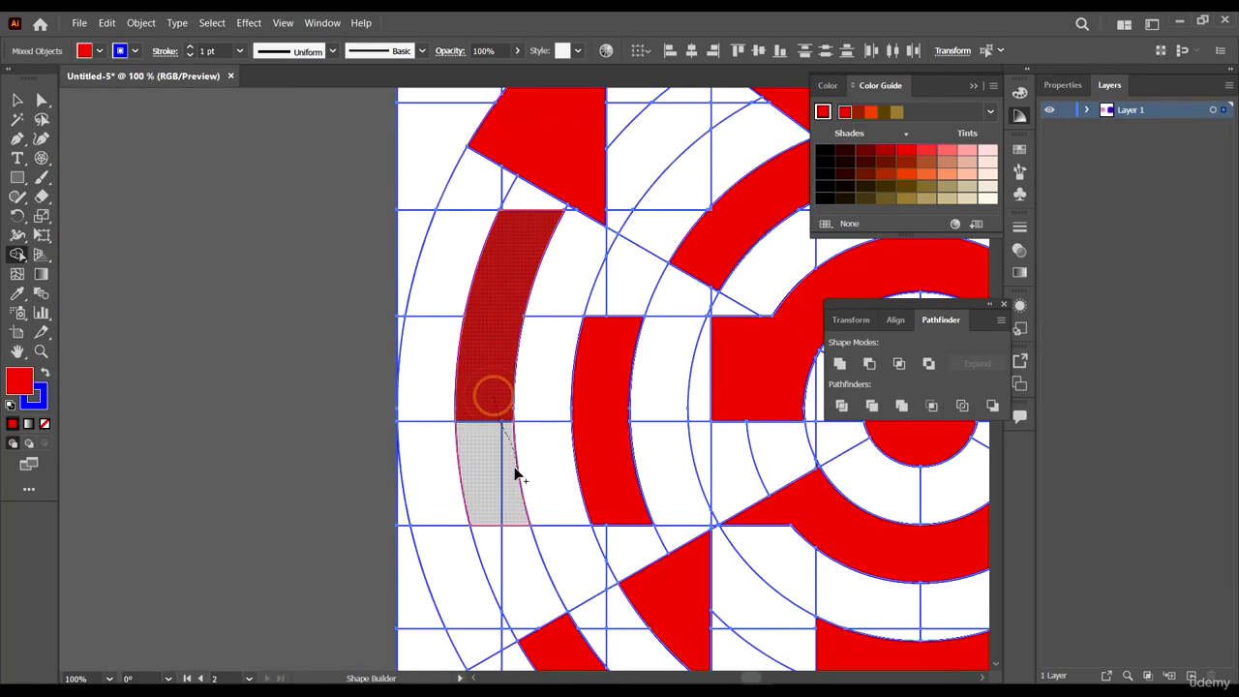
pyautogui.moveTo(441, 484); pyautogui.dragTo(422, 479)
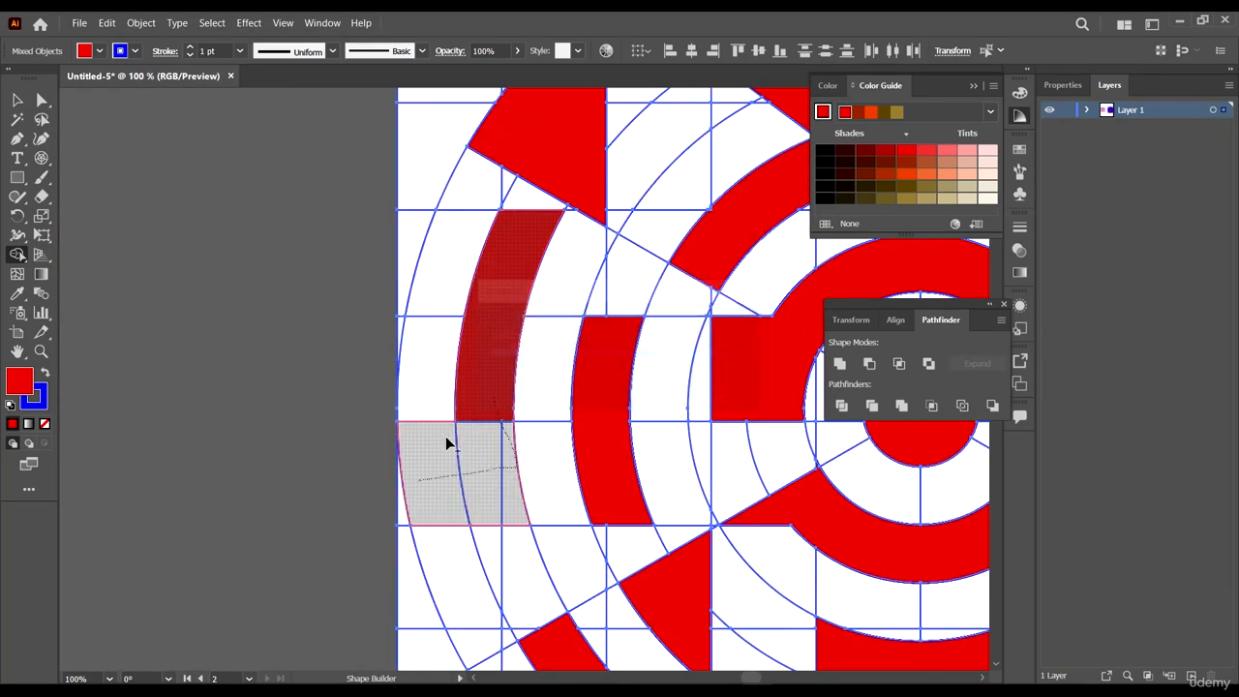
pyautogui.scroll(-4, 511, 462)
pyautogui.scroll(1, 604, 475)
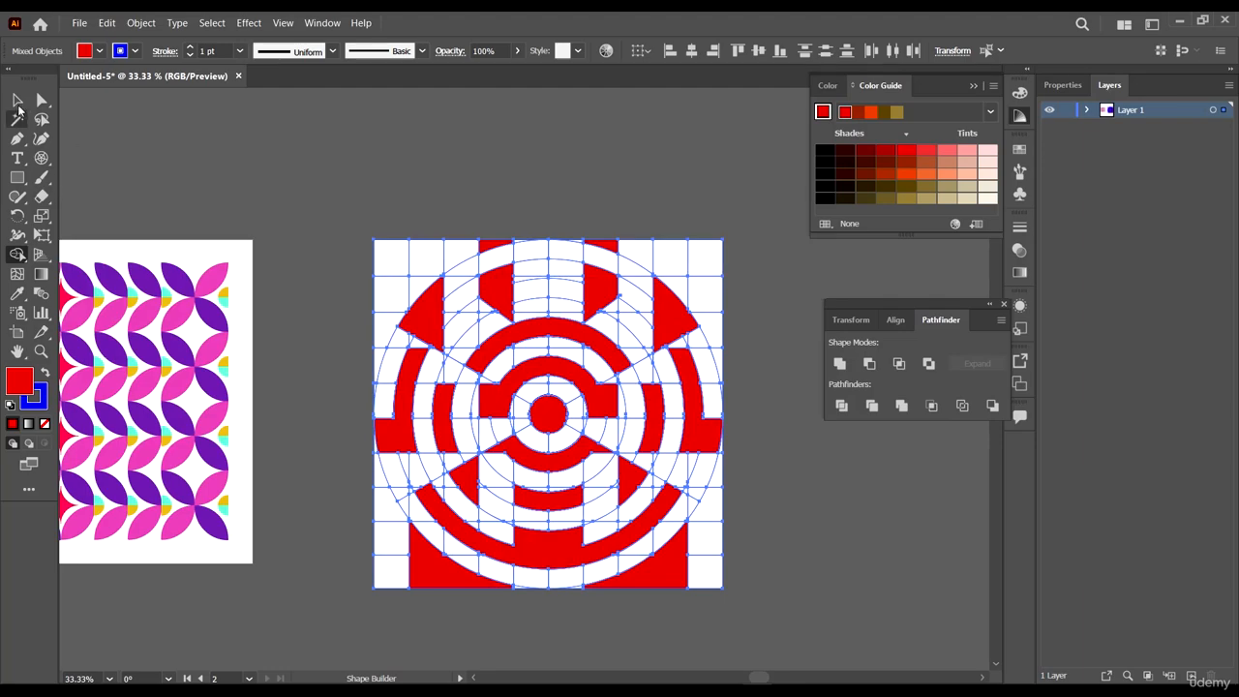
# - Leave the Shape Builder tool and select the whole design group with the Selection tool
pyautogui.click(17, 101)
pyautogui.click(374, 221)
pyautogui.click(664, 552)
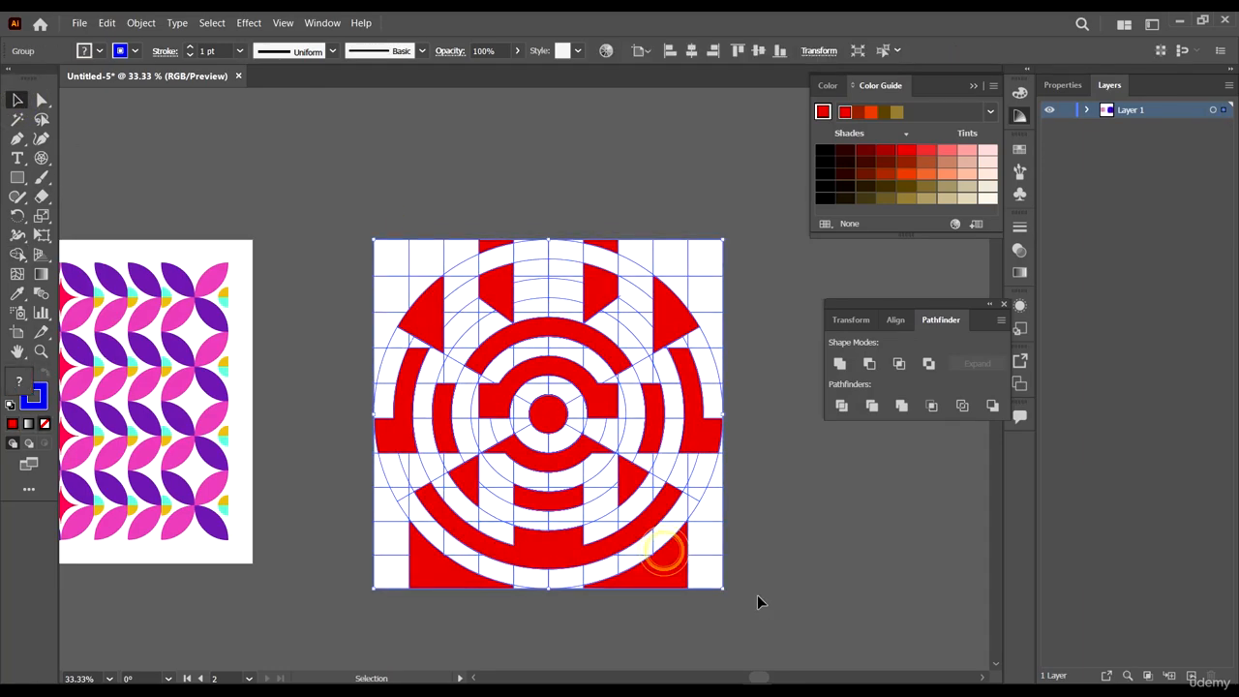
# - Scale the design group down proportionally about its centre, leaving a white margin inside the artboard, and deselect it
pyautogui.moveTo(722, 240); pyautogui.dragTo(700, 282)
pyautogui.click(800, 583)
pyautogui.scroll(-1, 800, 583)
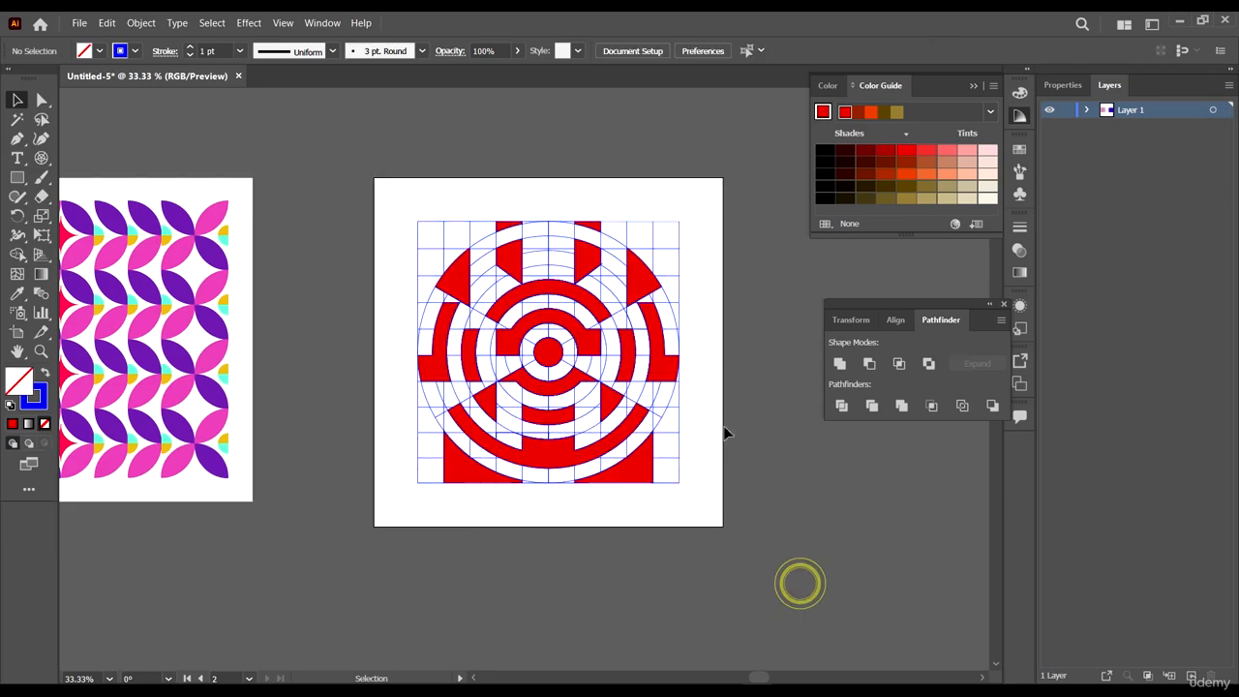
# - Inspect the curved edge of the lower-right red corner shape up close for leftover bits of grid
pyautogui.scroll(2, 653, 410)
pyautogui.scroll(-1, 654, 410)
pyautogui.press('a')
pyautogui.click(815, 531)
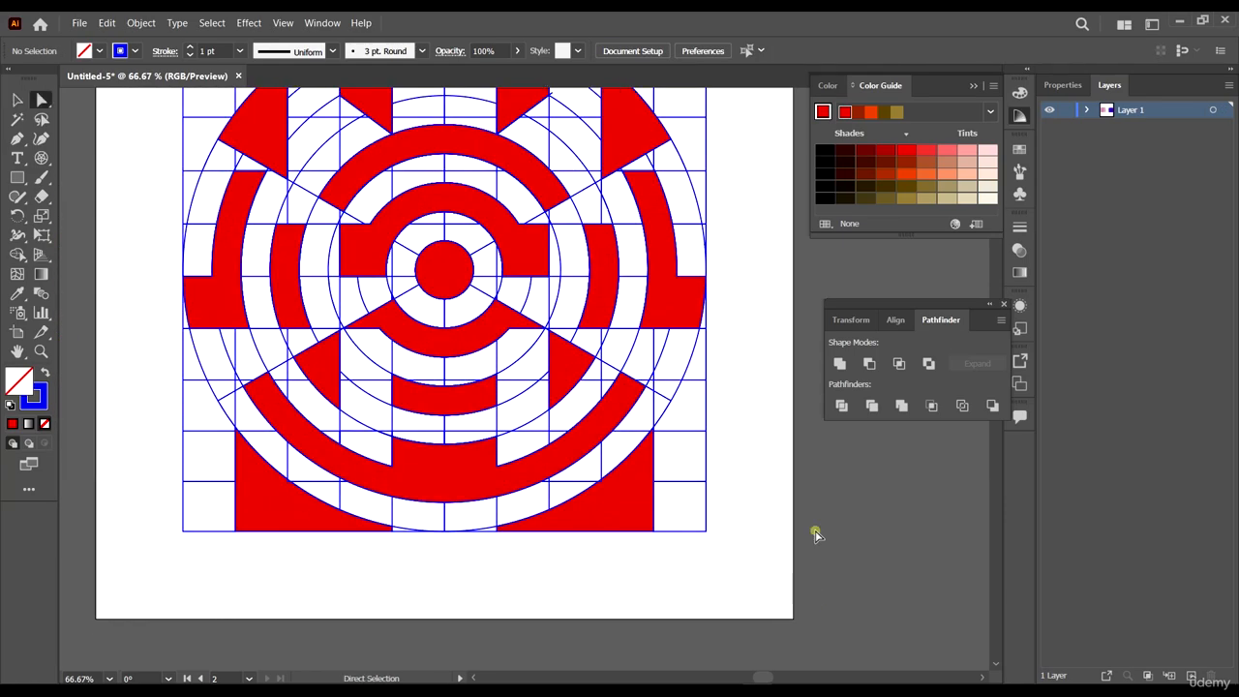
pyautogui.scroll(3, 639, 508)
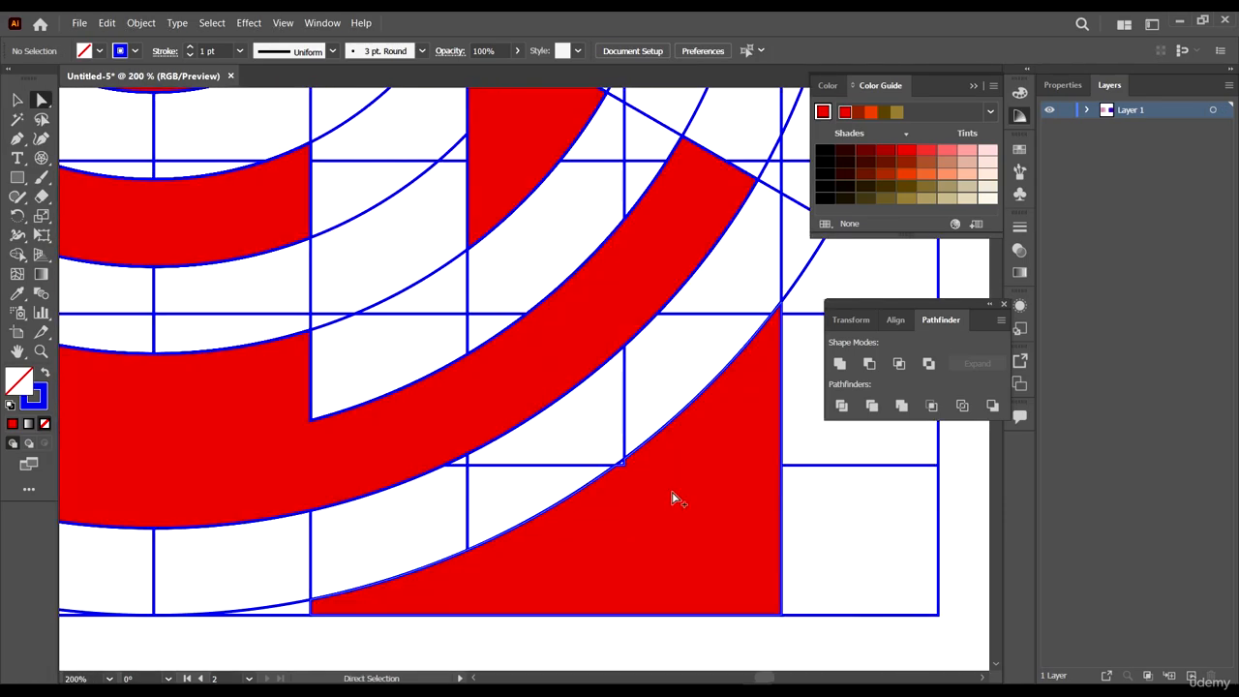
pyautogui.scroll(-4, 675, 499)
pyautogui.scroll(4, 633, 396)
pyautogui.scroll(4, 666, 431)
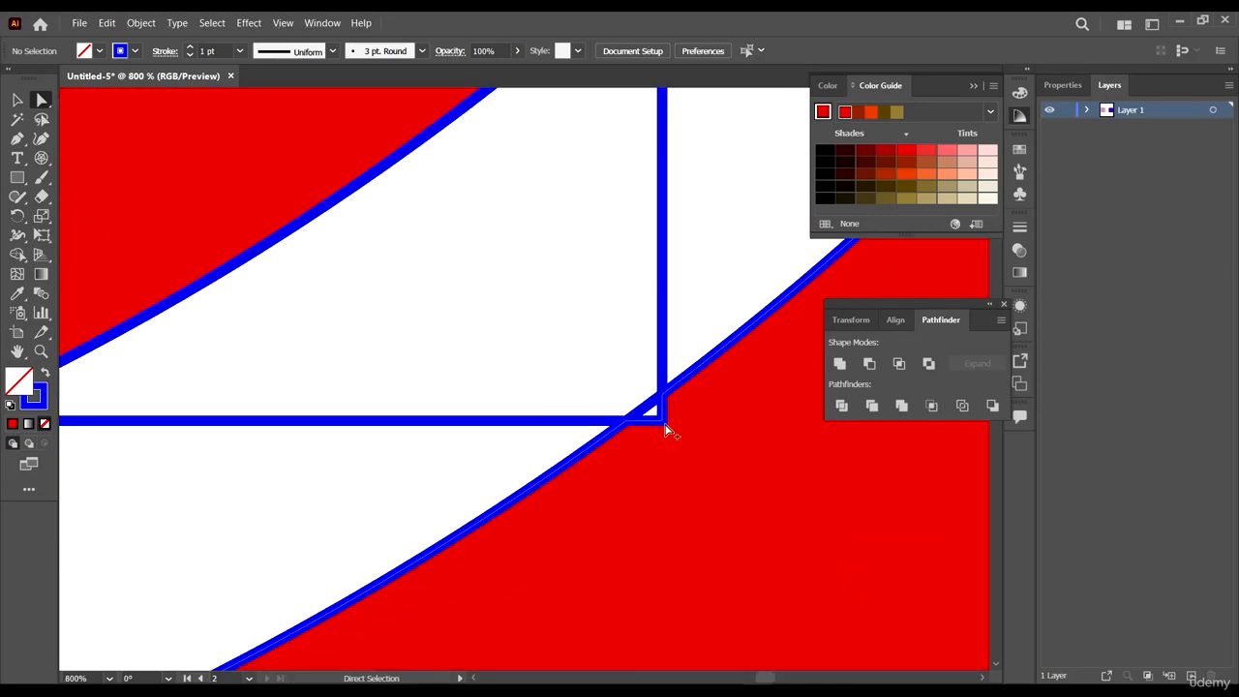
pyautogui.scroll(-9, 665, 424)
# - Select the entire design on the artboard and activate the Shape Builder tool
pyautogui.press('v')
pyautogui.moveTo(758, 494); pyautogui.dragTo(407, 89)
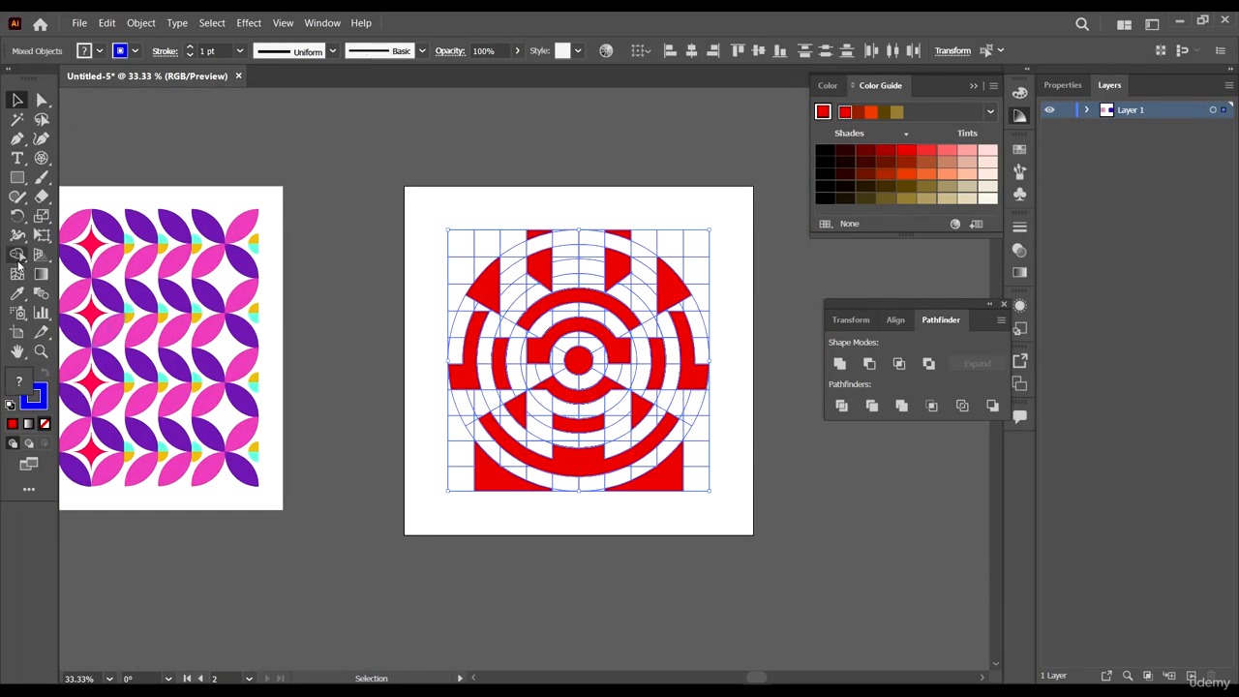
pyautogui.click(17, 254)
# - Try to merge the tiny sliver on the curved edge into the lower-right red corner shape, and undo the merge
pyautogui.scroll(4, 658, 494)
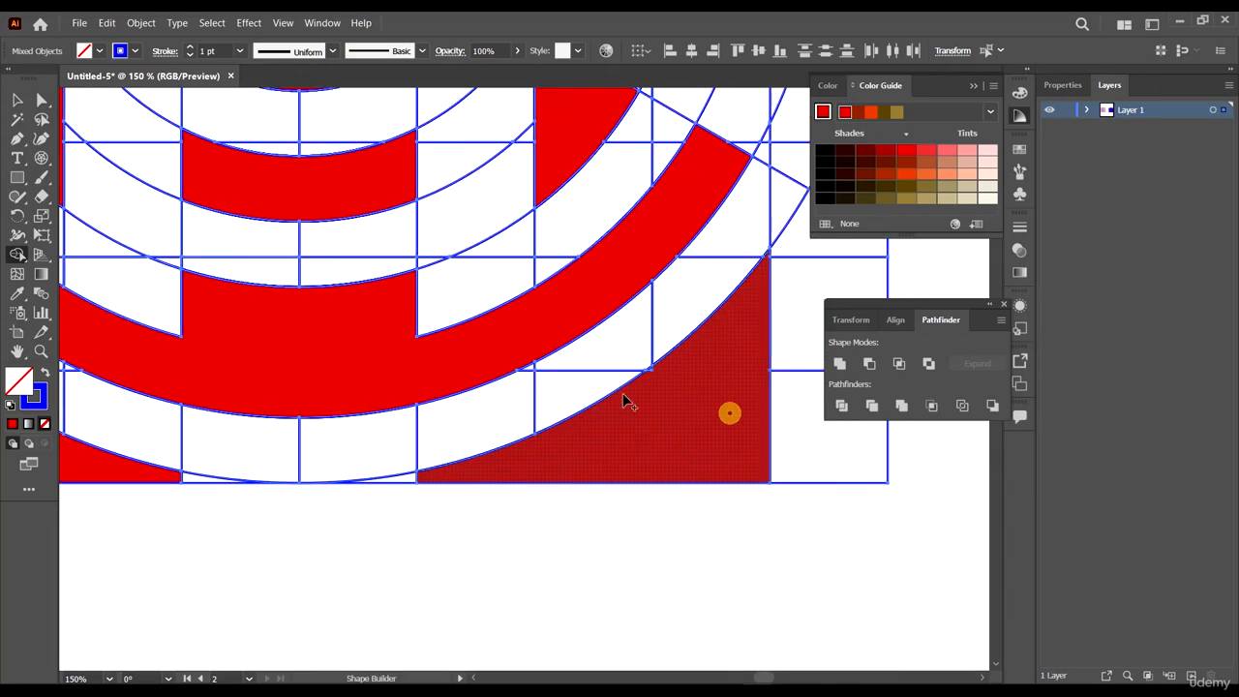
pyautogui.scroll(6, 622, 393)
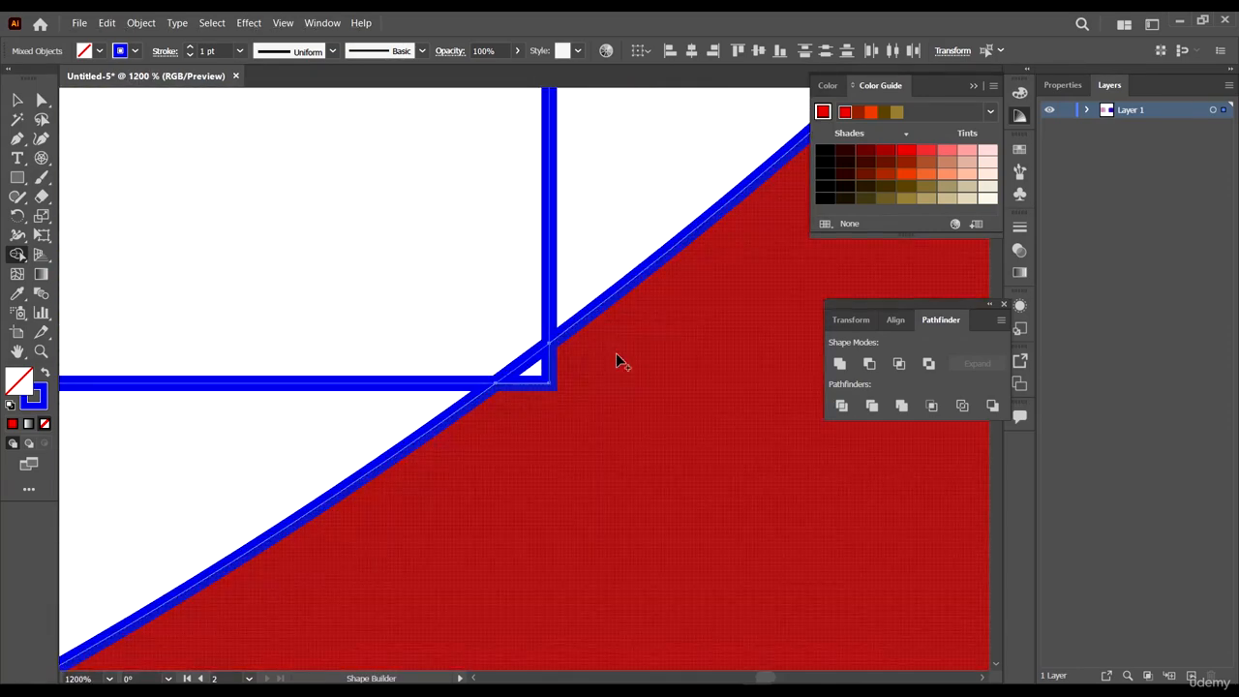
pyautogui.moveTo(617, 356); pyautogui.dragTo(523, 392)
pyautogui.scroll(-8, 673, 430)
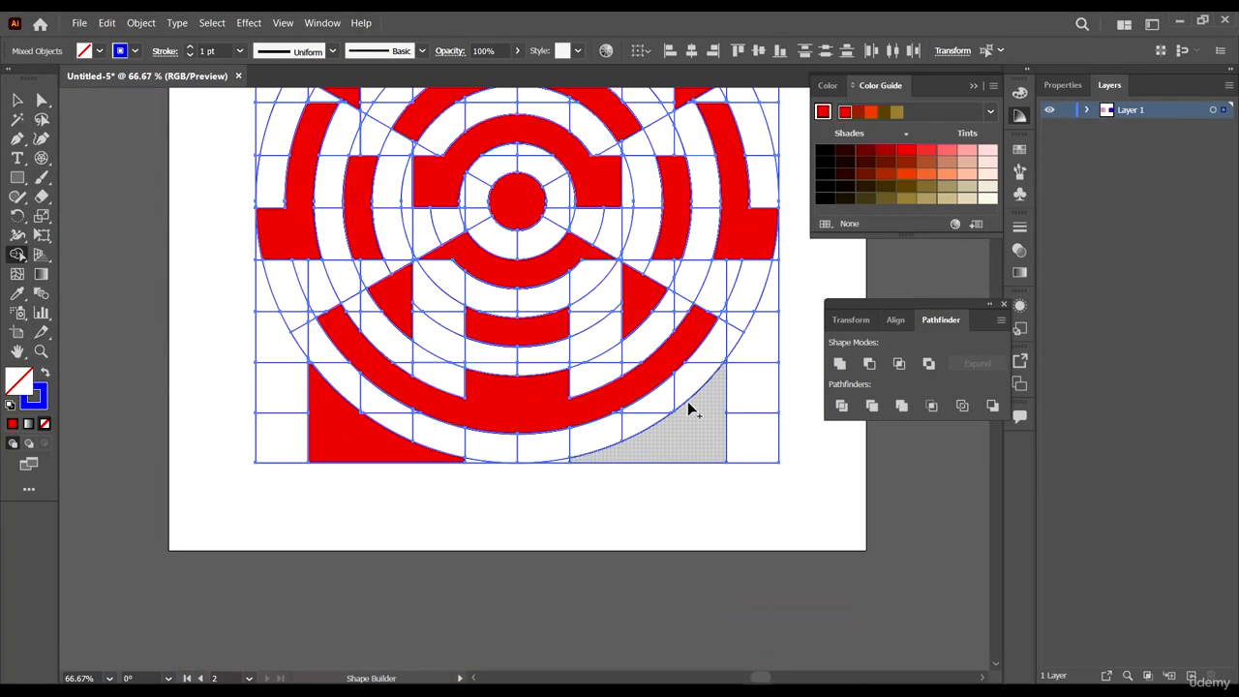
pyautogui.hotkey('ctrl', 'z')
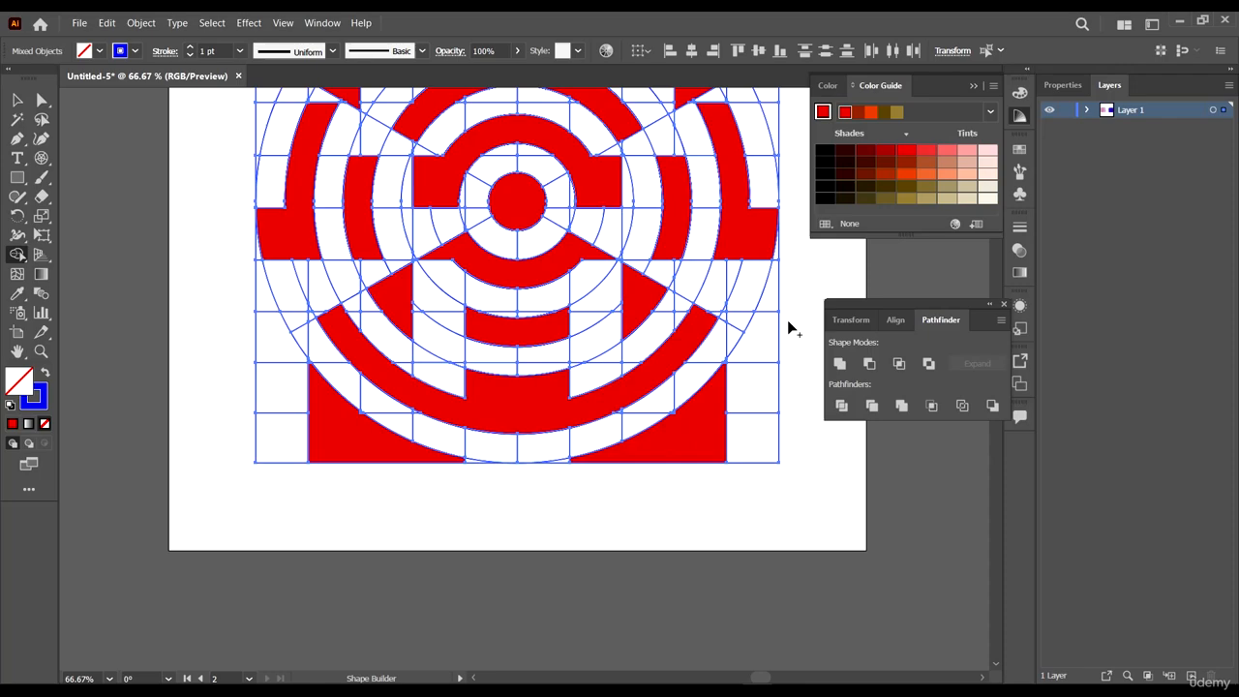
# - Set the fill to red and merge the tiny sliver on the curved edge into the lower-right corner shape
pyautogui.click(907, 152)
pyautogui.scroll(6, 697, 461)
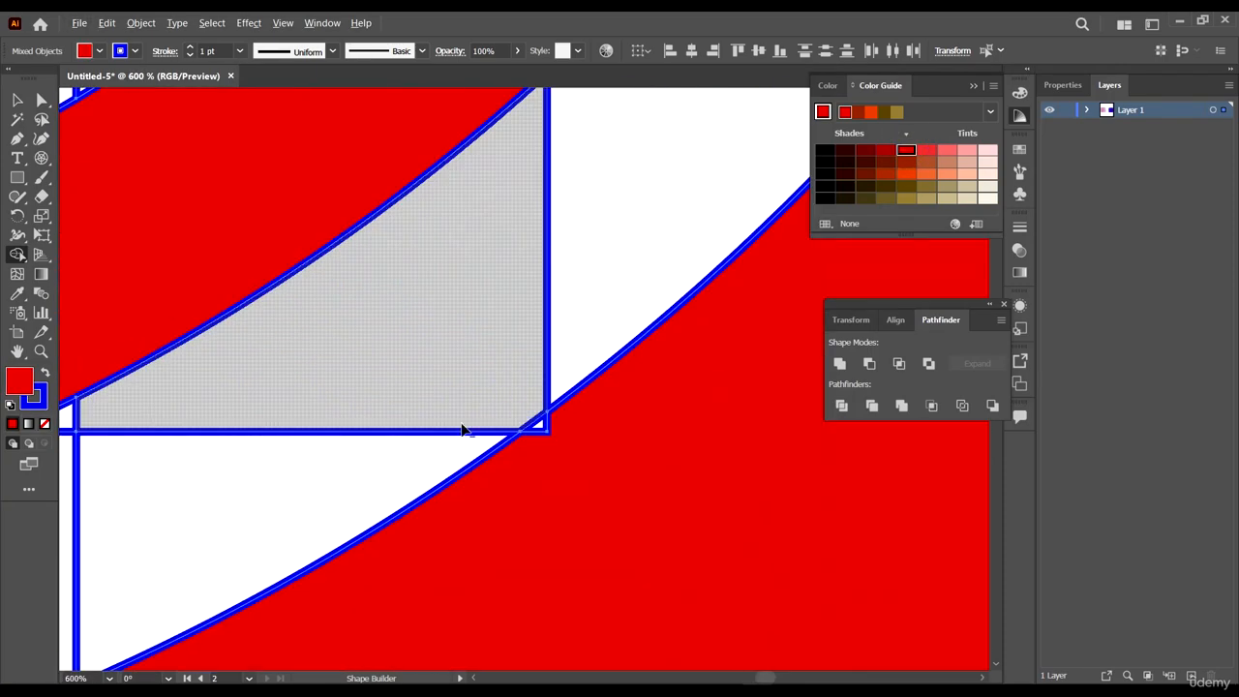
pyautogui.scroll(2, 651, 480)
pyautogui.moveTo(641, 362)
pyautogui.mouseDown()
pyautogui.moveTo(469, 407)
pyautogui.moveTo(427, 365)
pyautogui.mouseUp()
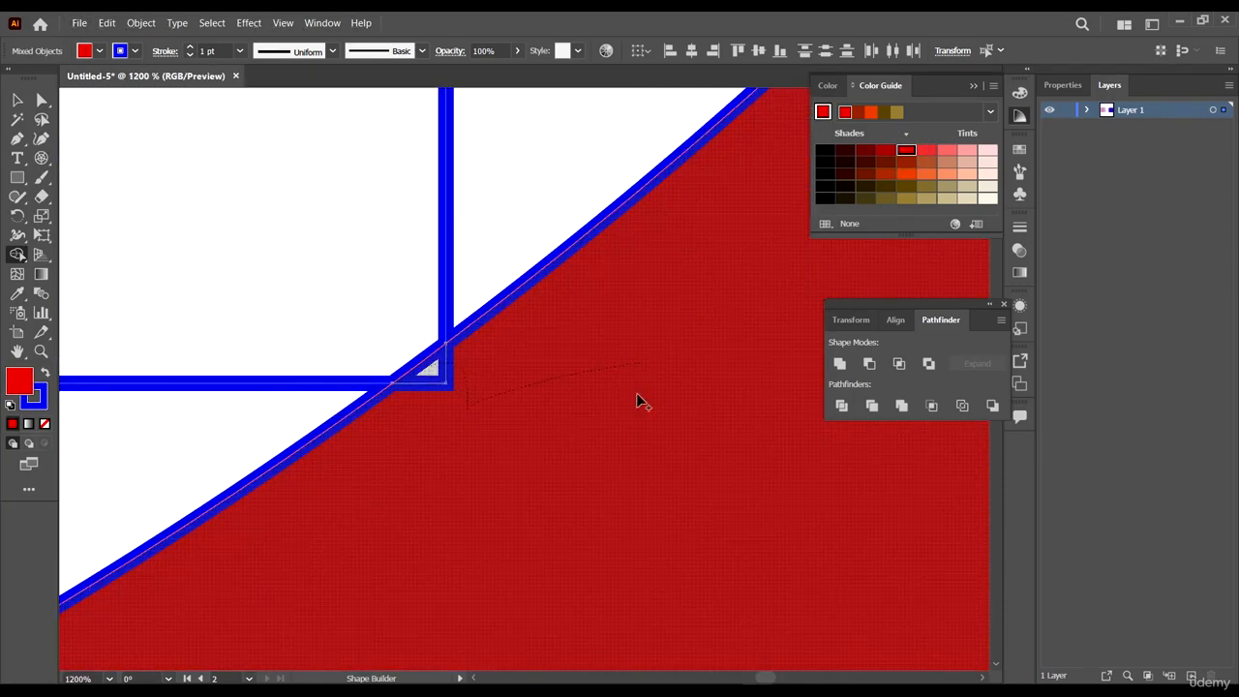
# - Merge the matching tiny sliver on the curved edge into the lower-left red corner shape
pyautogui.scroll(-10, 746, 415)
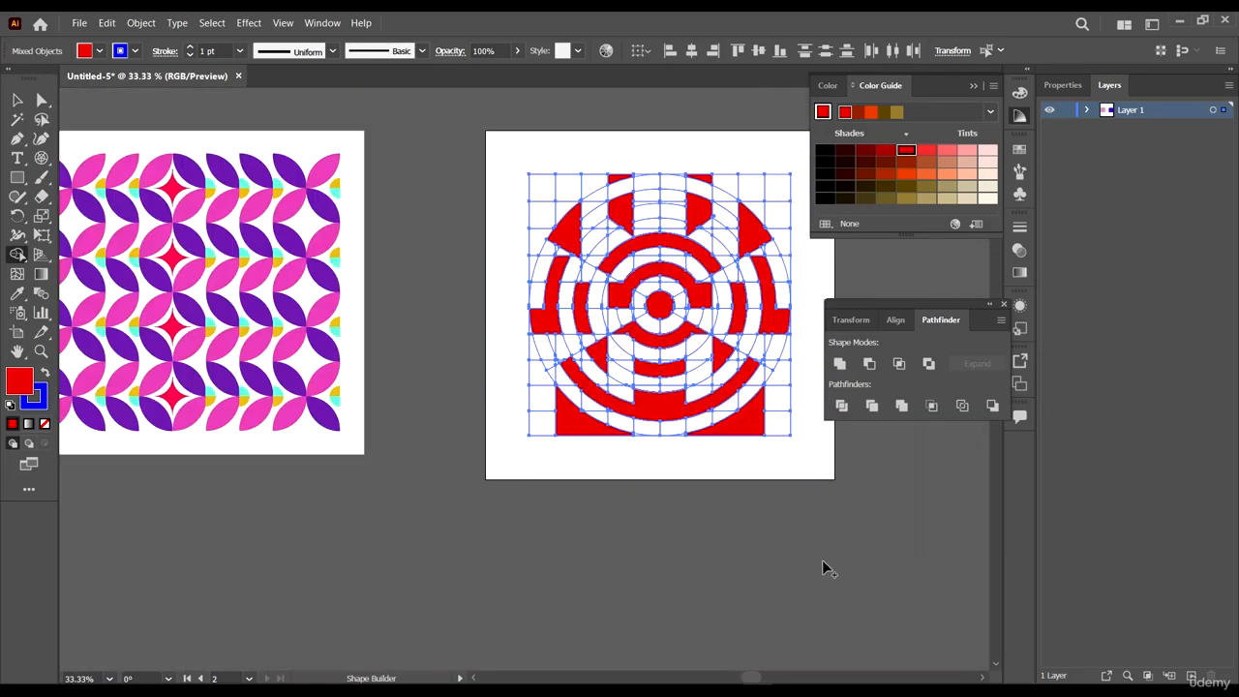
pyautogui.scroll(3, 542, 383)
pyautogui.scroll(9, 464, 208)
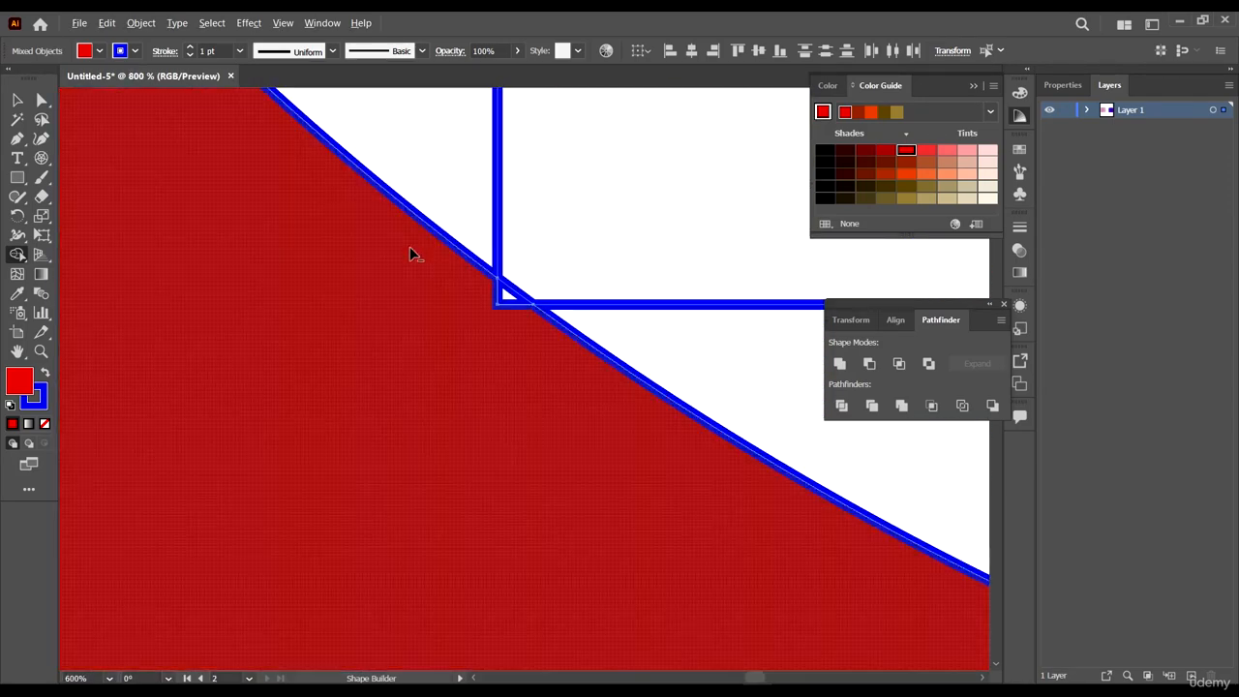
pyautogui.moveTo(463, 305); pyautogui.dragTo(507, 303)
# - Examine the edges of the red arcs and wedges along the design's left and upper-left side for leftover slivers
pyautogui.scroll(-5, 591, 449)
pyautogui.scroll(5, 522, 385)
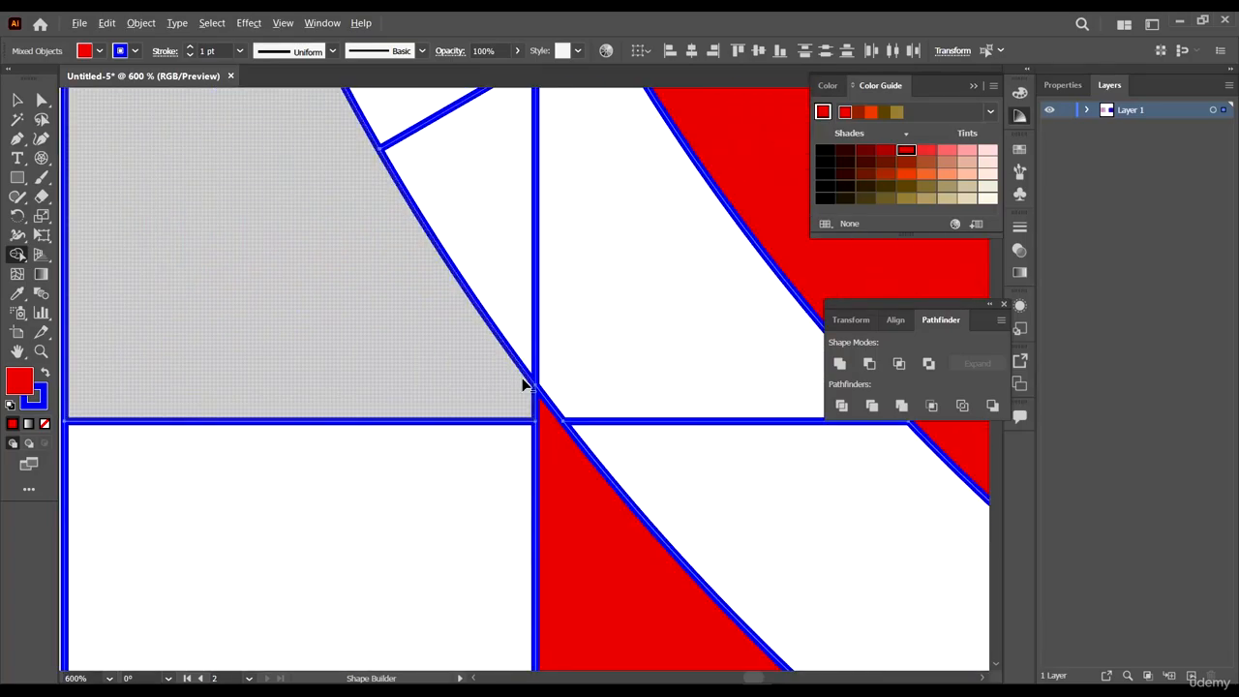
pyautogui.scroll(-5, 523, 386)
pyautogui.scroll(5, 487, 258)
pyautogui.scroll(-5, 487, 259)
pyautogui.scroll(4, 568, 306)
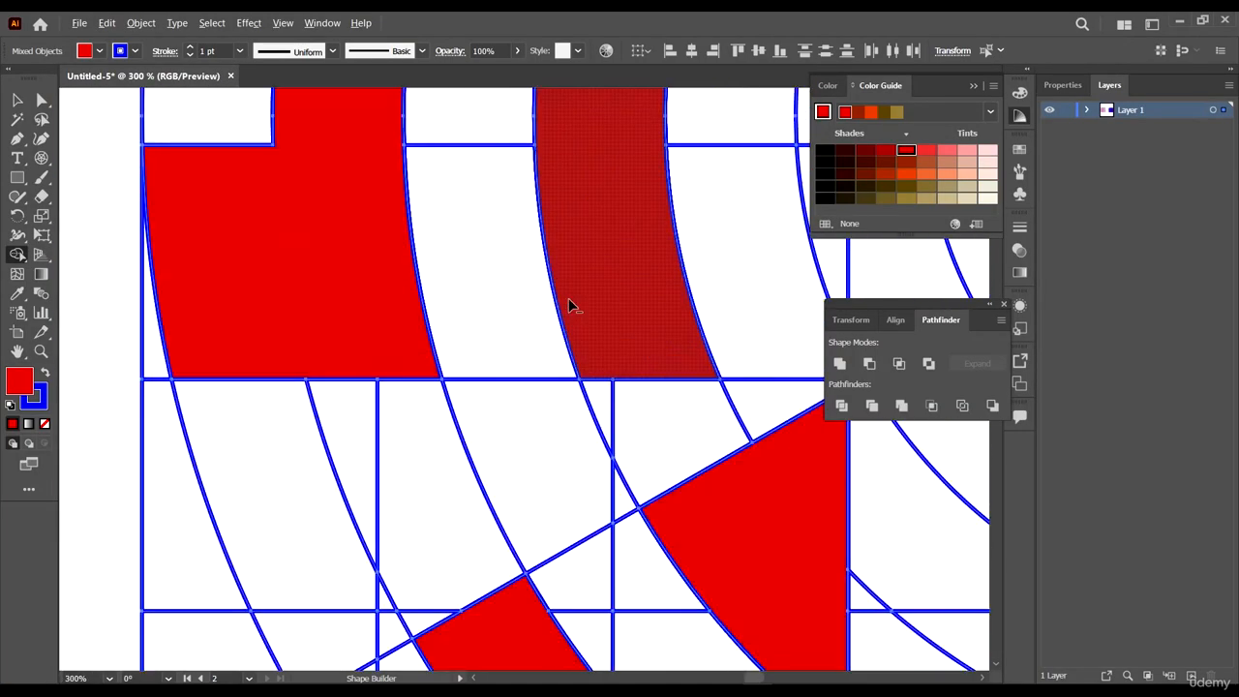
pyautogui.scroll(1, 568, 300)
pyautogui.scroll(-5, 435, 374)
pyautogui.scroll(1, 430, 270)
pyautogui.scroll(3, 430, 270)
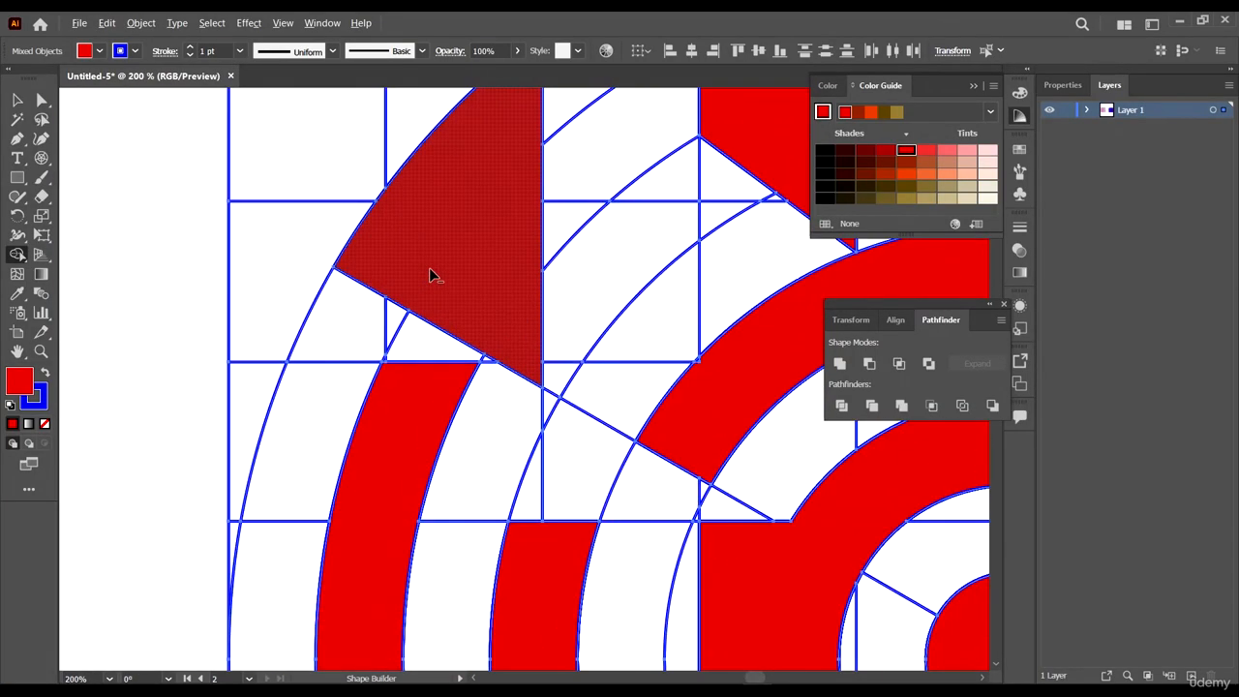
pyautogui.scroll(1, 484, 359)
pyautogui.scroll(-4, 517, 426)
pyautogui.scroll(3, 551, 359)
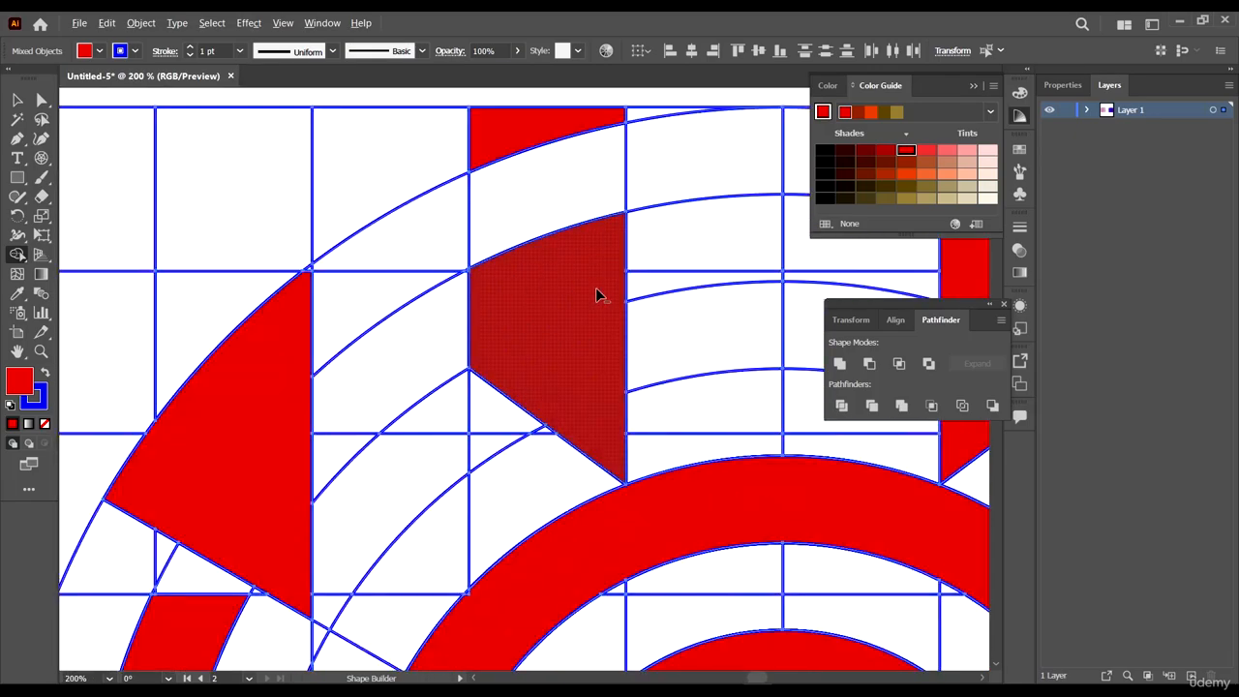
pyautogui.scroll(1, 595, 287)
pyautogui.scroll(-4, 567, 344)
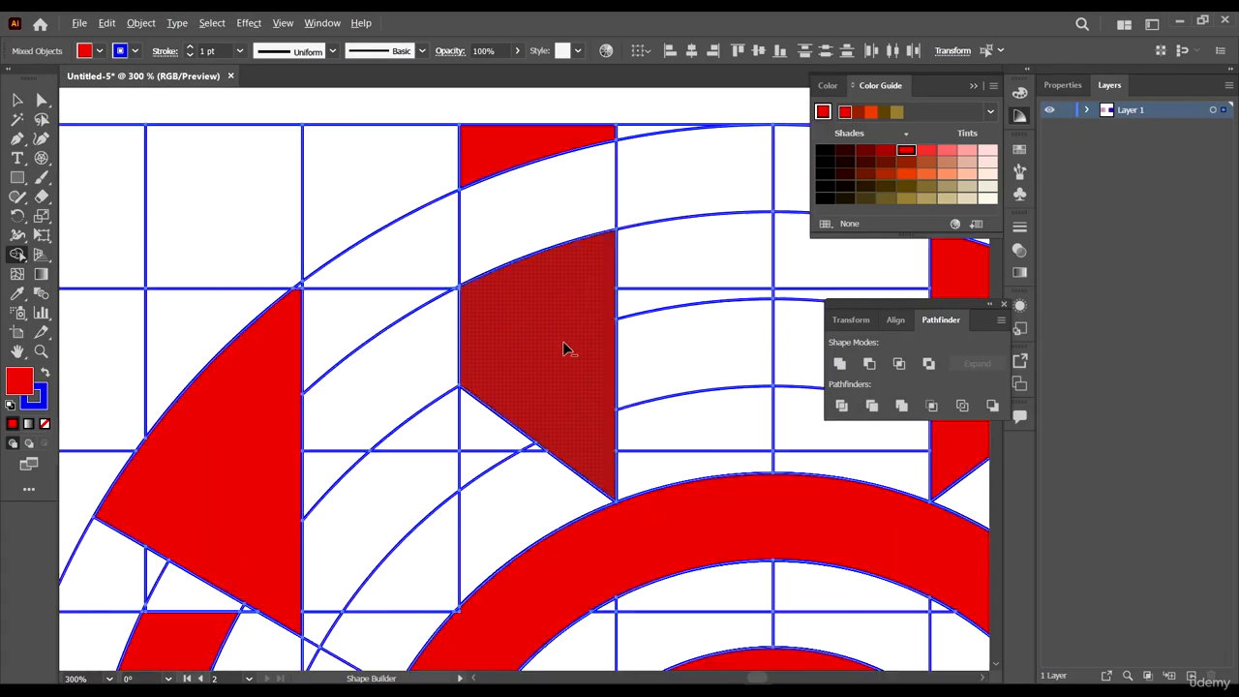
pyautogui.scroll(3, 356, 261)
pyautogui.scroll(-3, 595, 253)
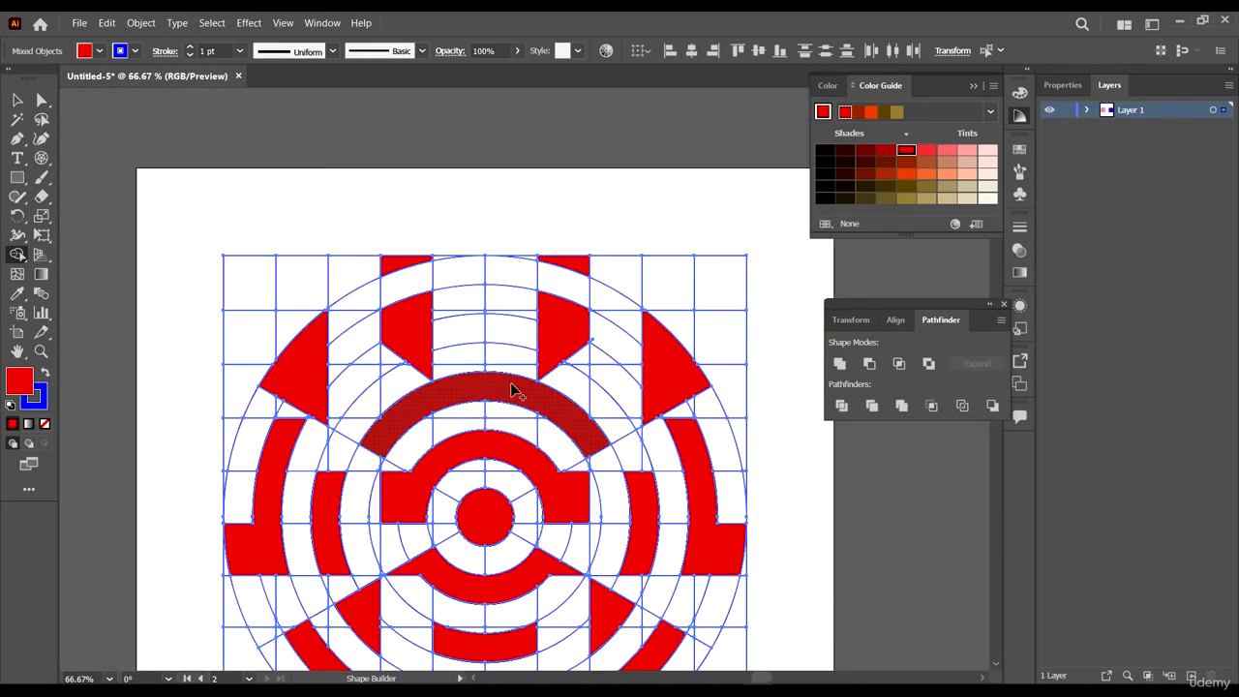
# - Examine the upper-right red wedges and the central arcs for gaps or unmerged slivers
pyautogui.scroll(4, 512, 390)
pyautogui.scroll(-2, 603, 415)
pyautogui.scroll(2, 579, 450)
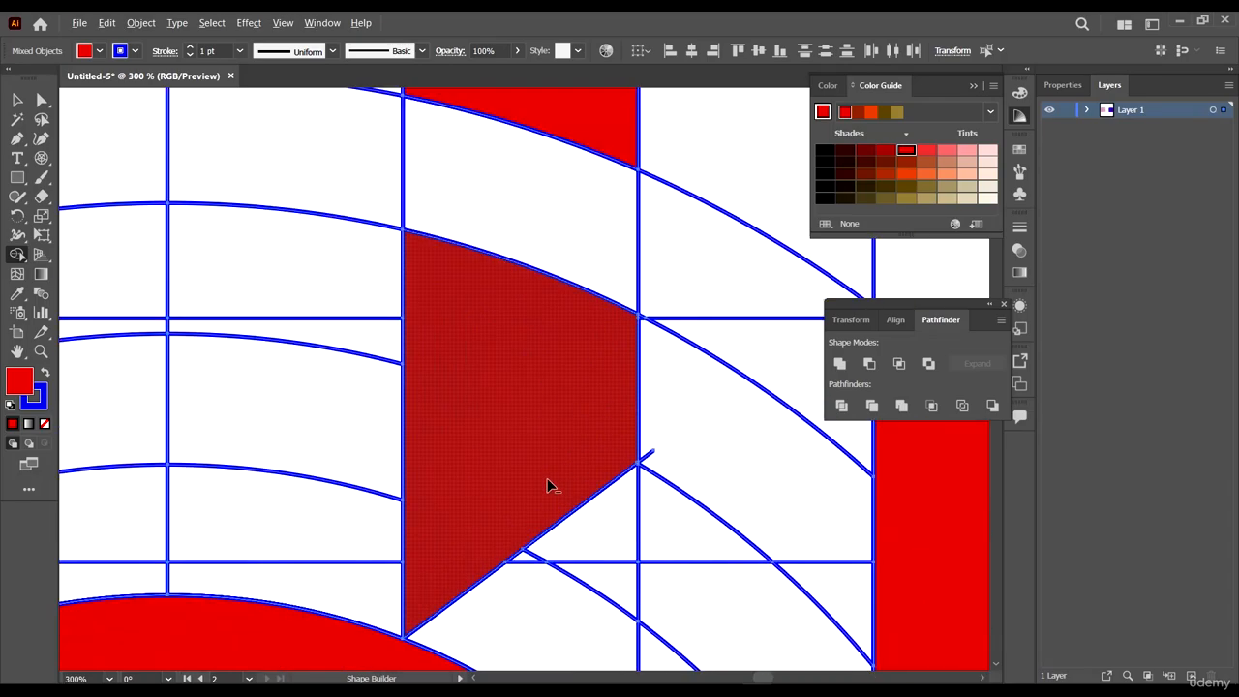
pyautogui.scroll(-3, 548, 436)
pyautogui.scroll(3, 542, 348)
pyautogui.scroll(-3, 540, 335)
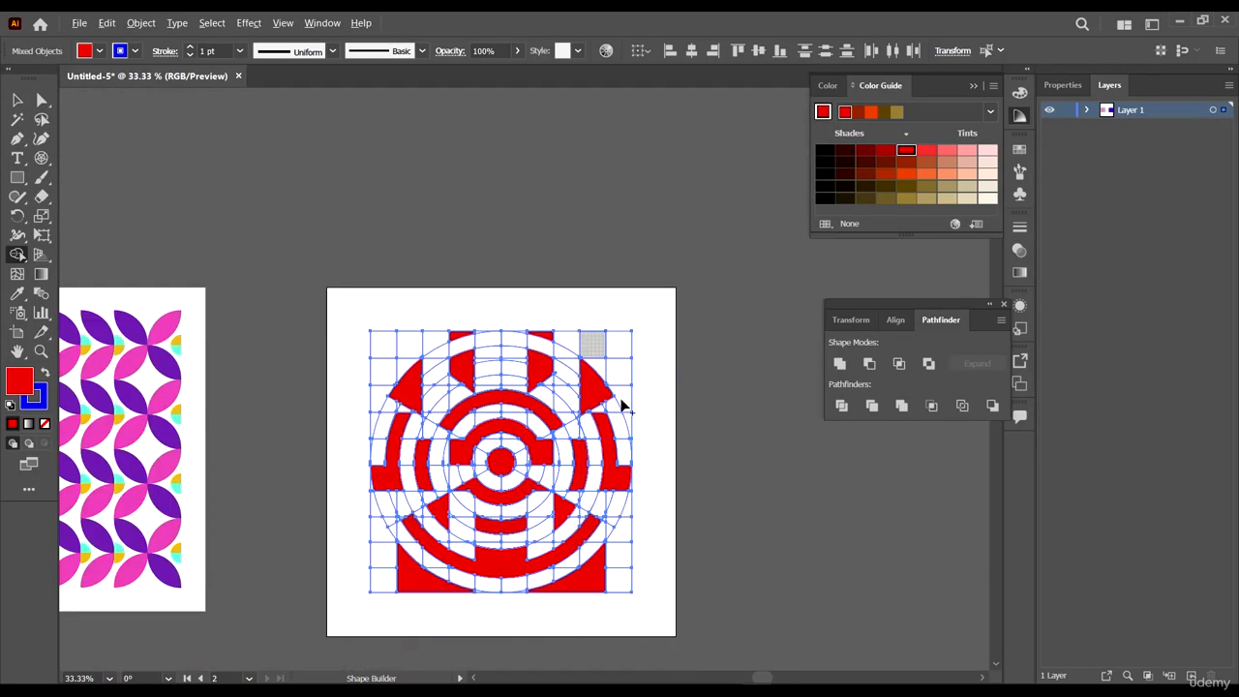
pyautogui.scroll(3, 622, 407)
pyautogui.scroll(-3, 598, 416)
pyautogui.scroll(3, 611, 442)
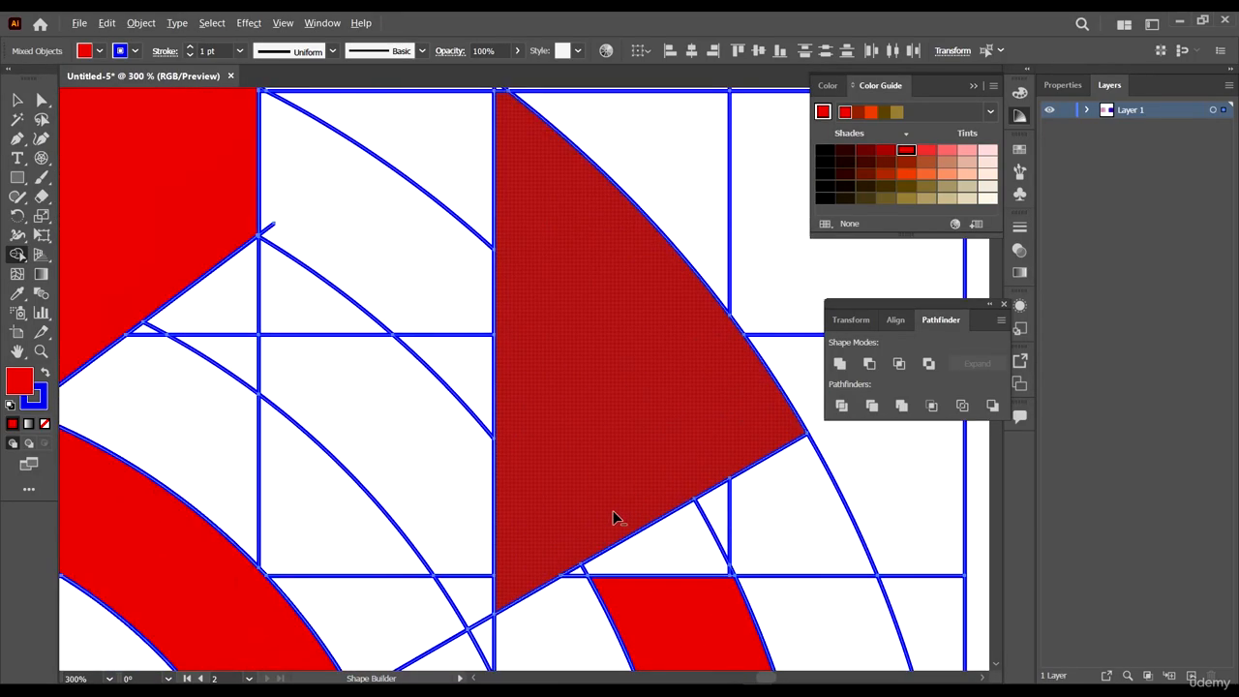
pyautogui.scroll(-3, 612, 510)
pyautogui.scroll(3, 642, 393)
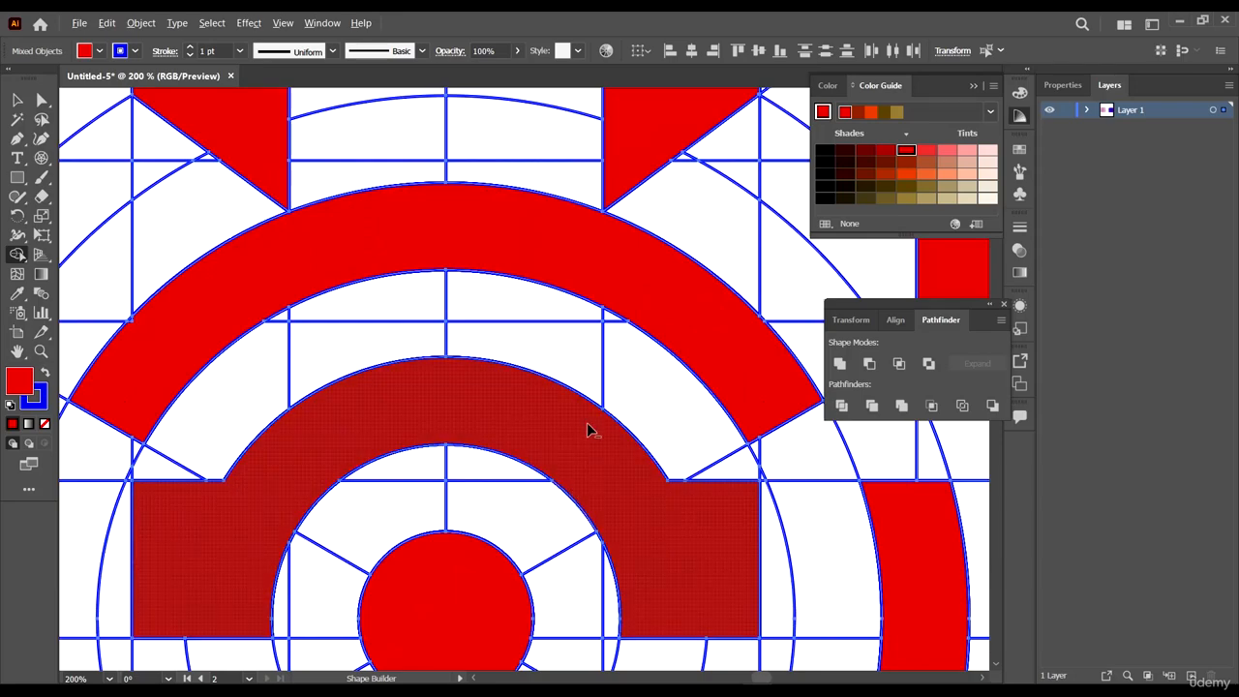
# - Check the whole design and its right and lower-right red shapes for remaining unmerged areas
pyautogui.scroll(-5, 587, 430)
pyautogui.scroll(-2, 624, 432)
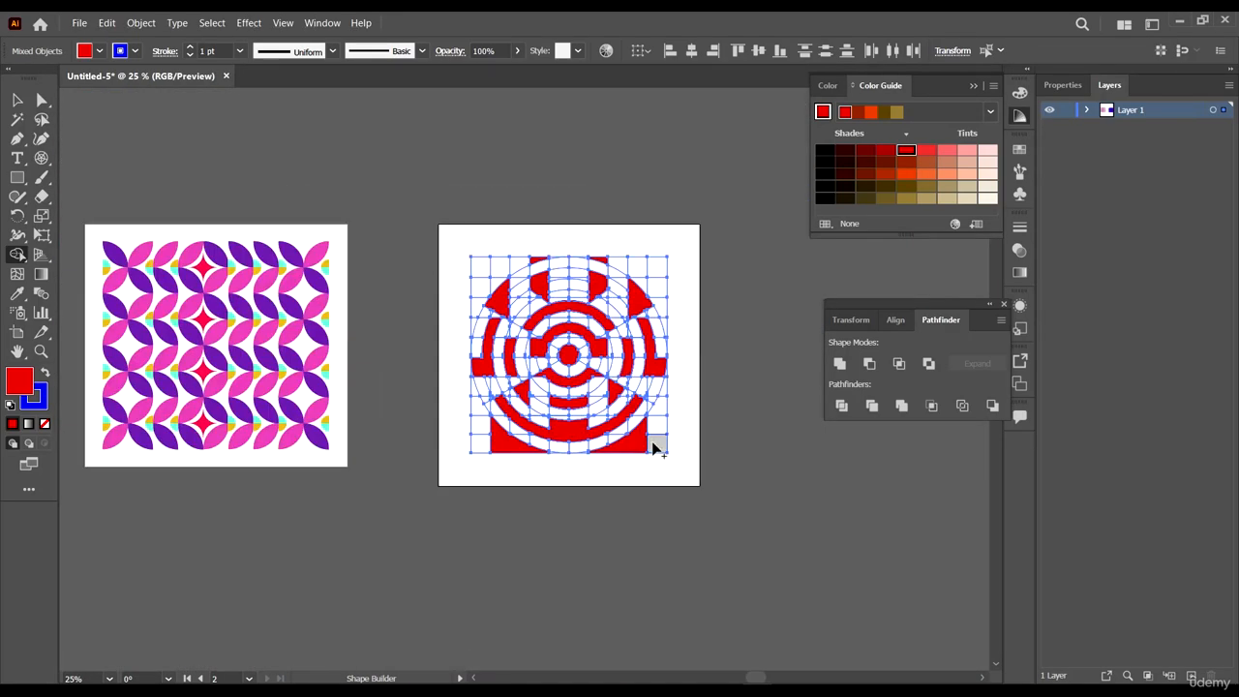
pyautogui.scroll(1, 663, 438)
pyautogui.scroll(-2, 666, 437)
pyautogui.scroll(6, 666, 401)
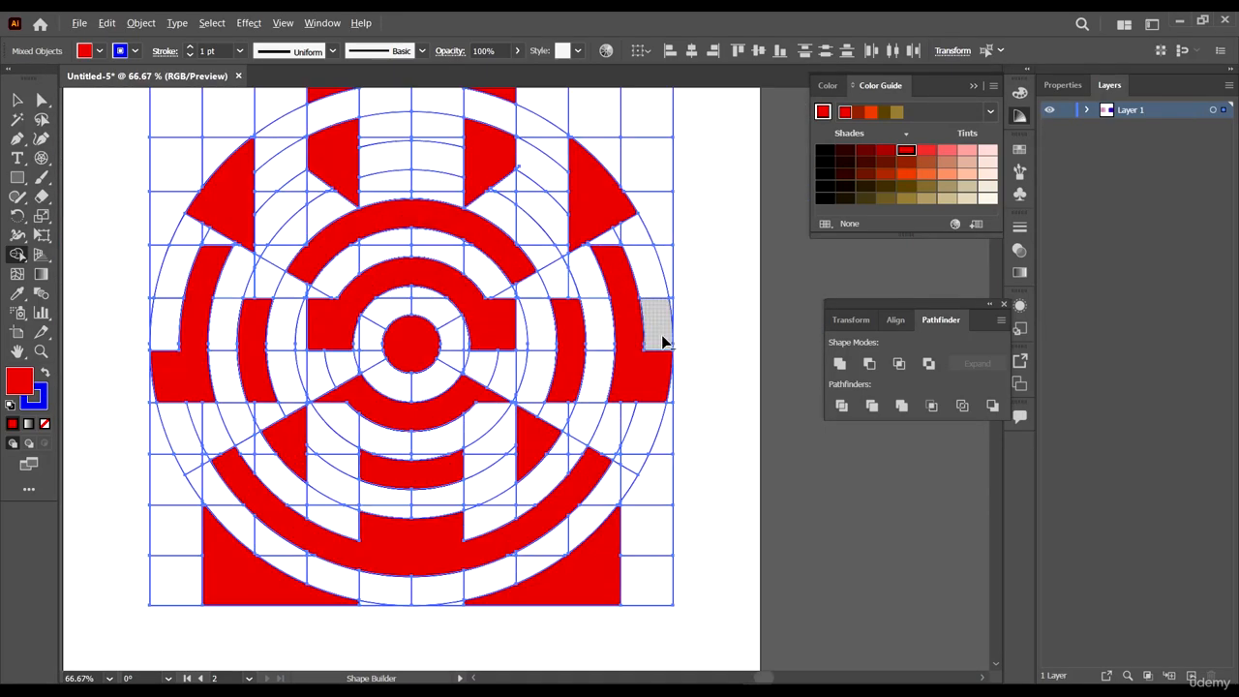
pyautogui.scroll(-3, 627, 397)
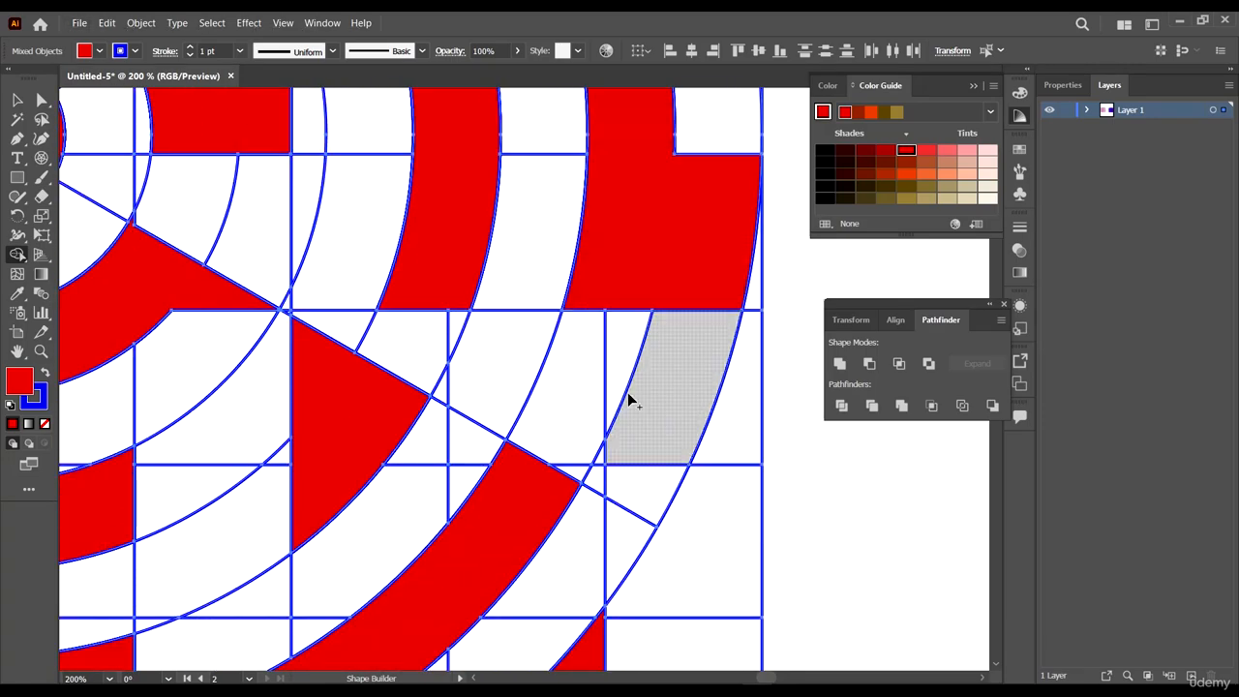
pyautogui.scroll(-3, 627, 399)
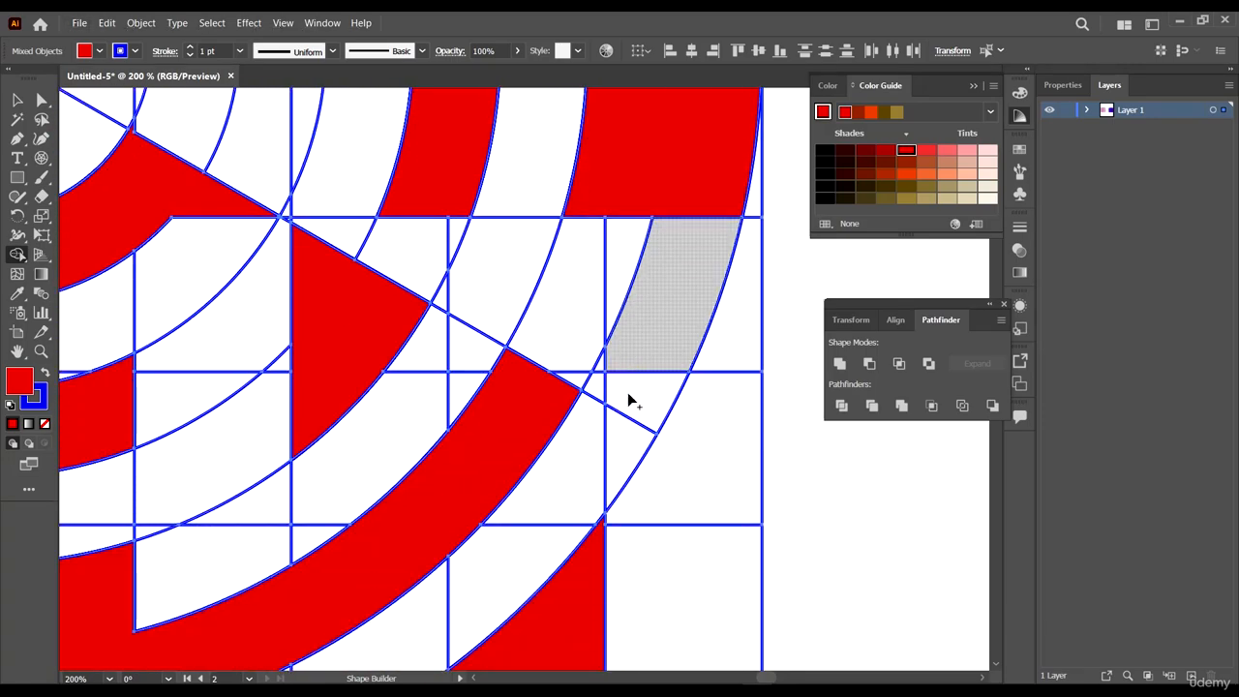
pyautogui.scroll(-4, 629, 398)
pyautogui.scroll(-3, 628, 398)
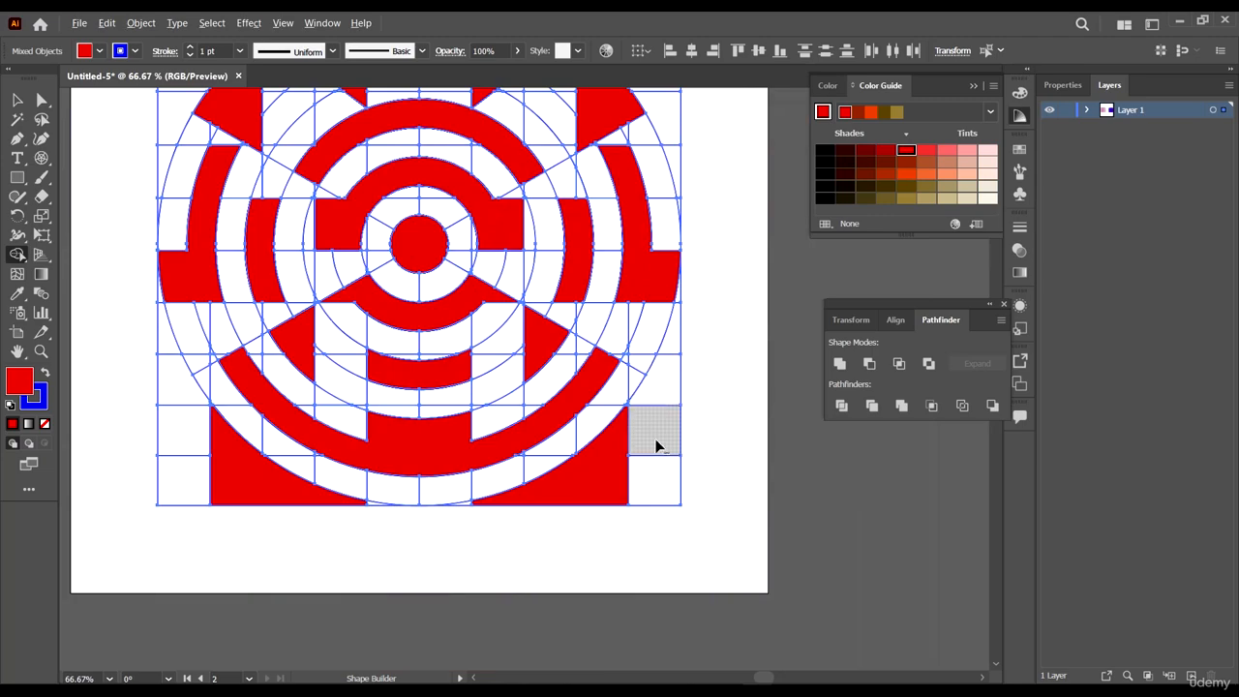
pyautogui.scroll(-1, 655, 446)
pyautogui.scroll(2, 387, 305)
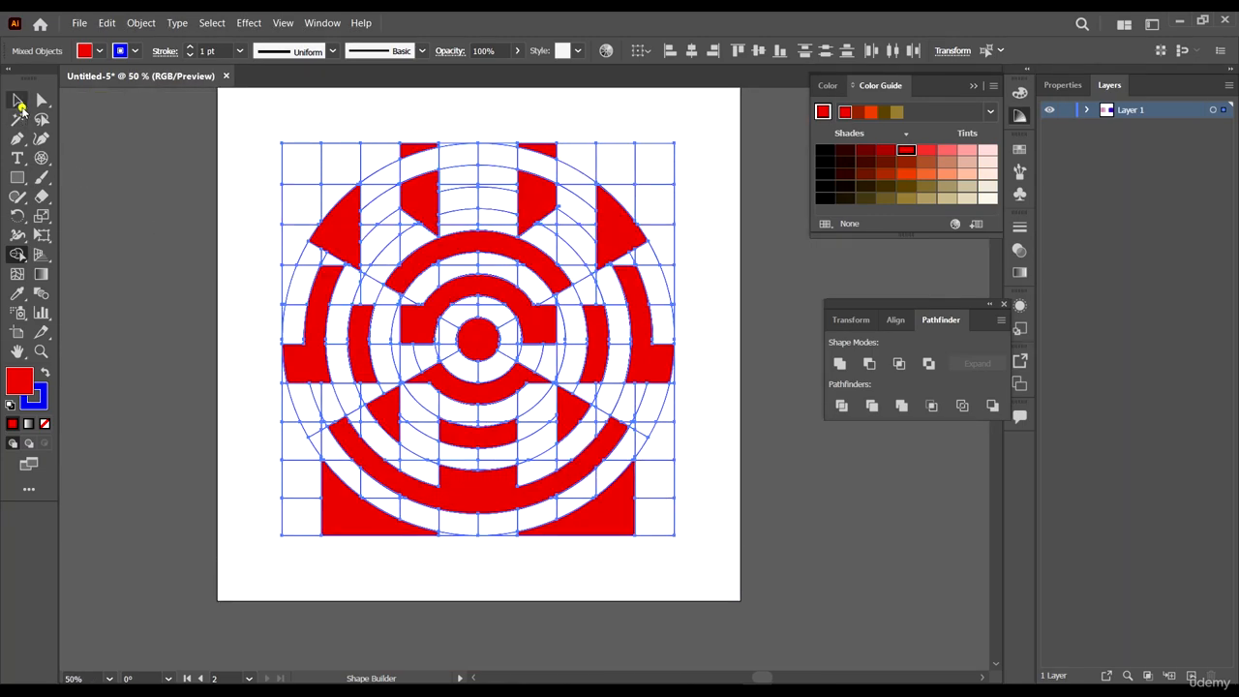
# - Deselect the design and select only the lower-left red corner shape with the Direct Selection tool
pyautogui.click(17, 100)
pyautogui.click(42, 100)
pyautogui.click(124, 325)
pyautogui.scroll(1, 291, 414)
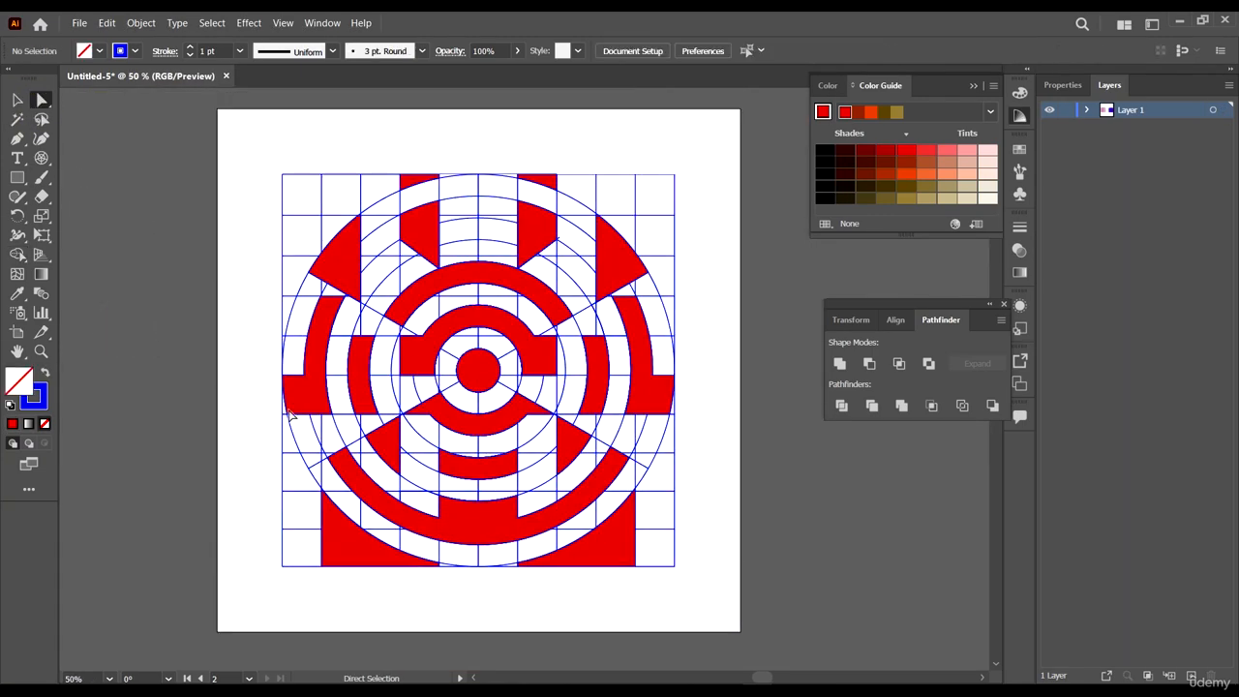
pyautogui.scroll(2, 354, 552)
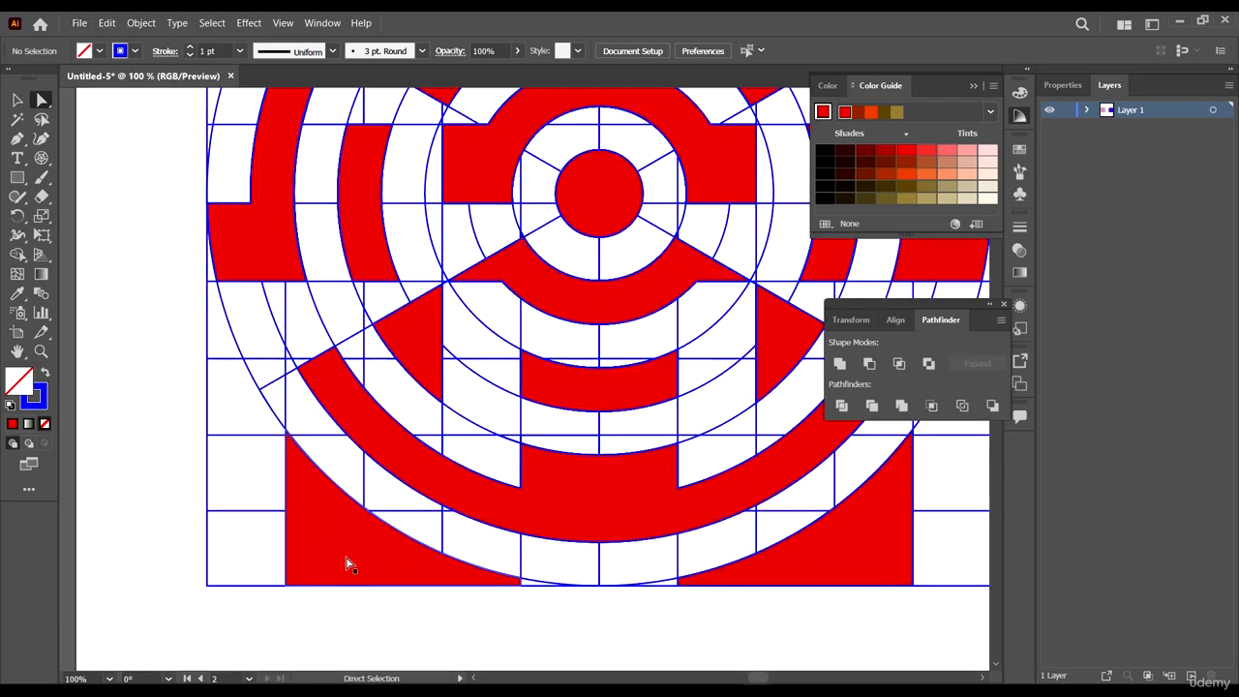
pyautogui.click(342, 556)
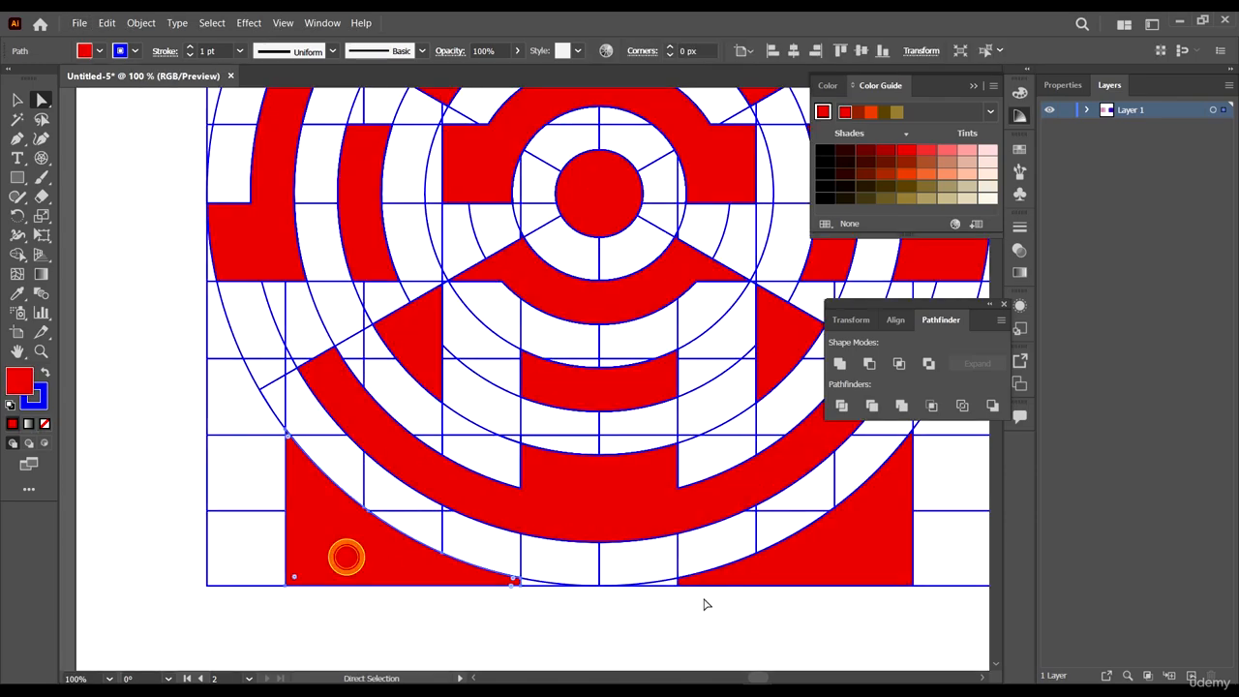
pyautogui.click(42, 102)
pyautogui.click(330, 537)
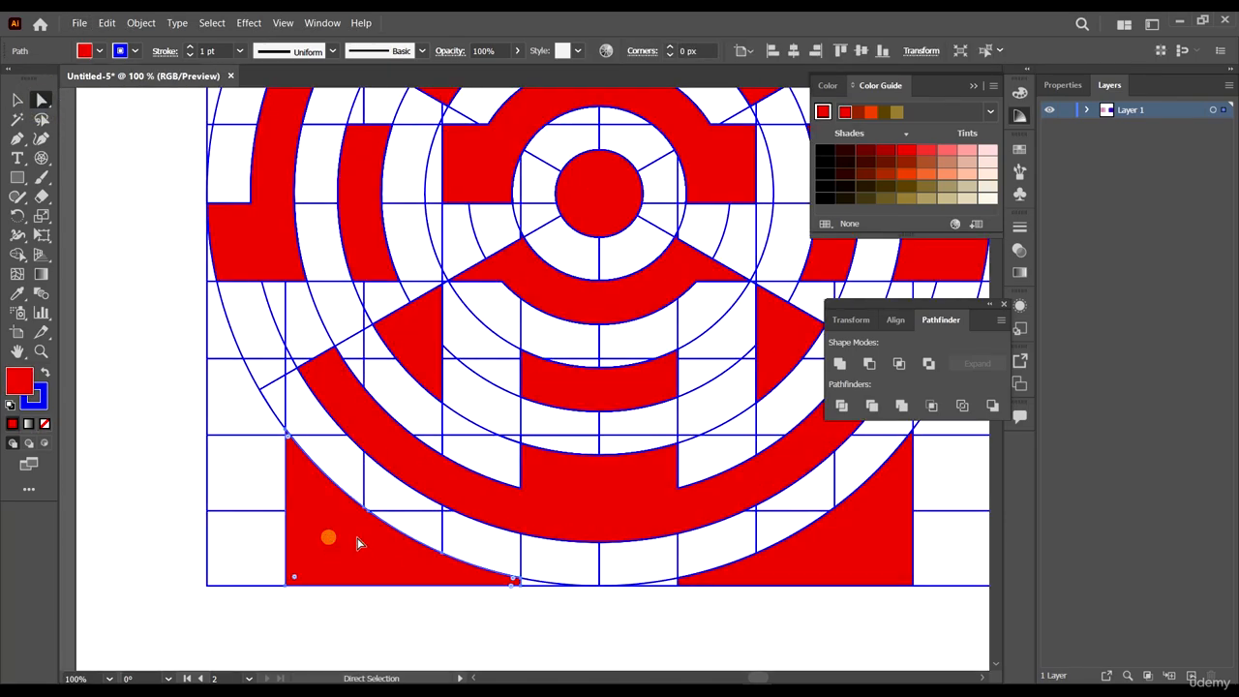
# - Add the lower-right corner, bottom arc, lower wedges, lower band and lower central arc to the selected red shape
pyautogui.keyDown('shift'); pyautogui.click(822, 536); pyautogui.keyUp('shift')
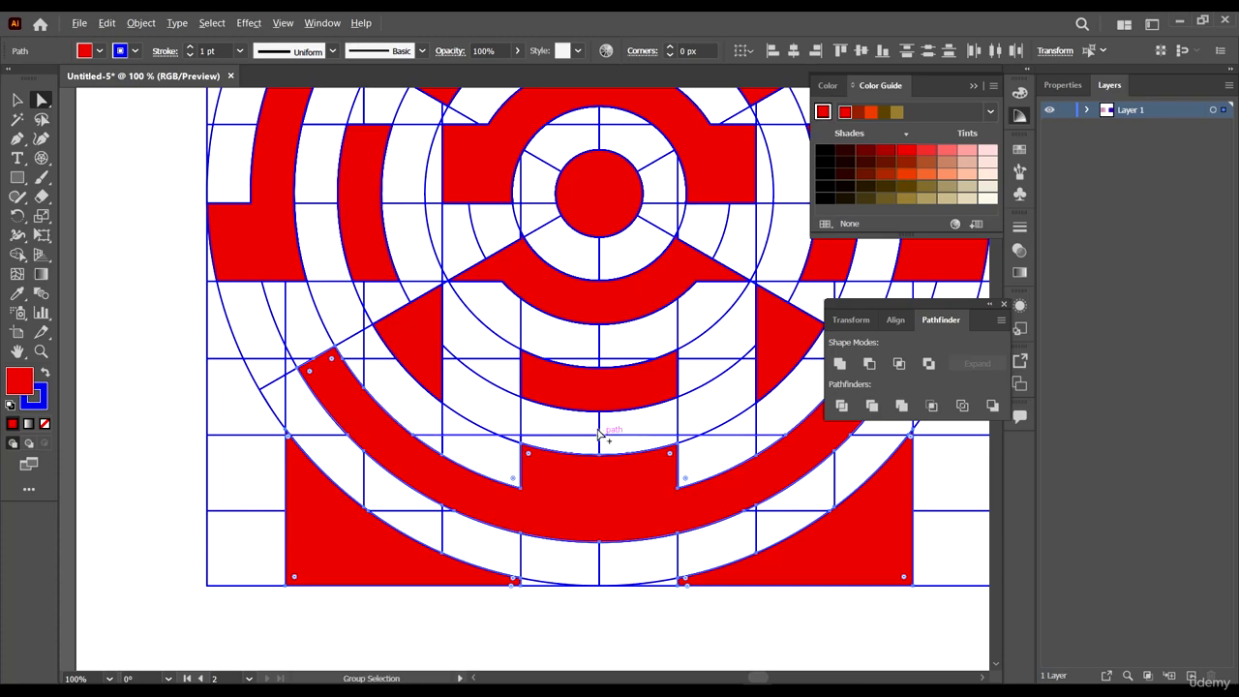
pyautogui.keyDown('shift'); pyautogui.click(624, 389); pyautogui.keyUp('shift')
pyautogui.keyDown('shift'); pyautogui.click(411, 333); pyautogui.keyUp('shift')
pyautogui.keyDown('shift'); pyautogui.click(759, 363); pyautogui.keyUp('shift')
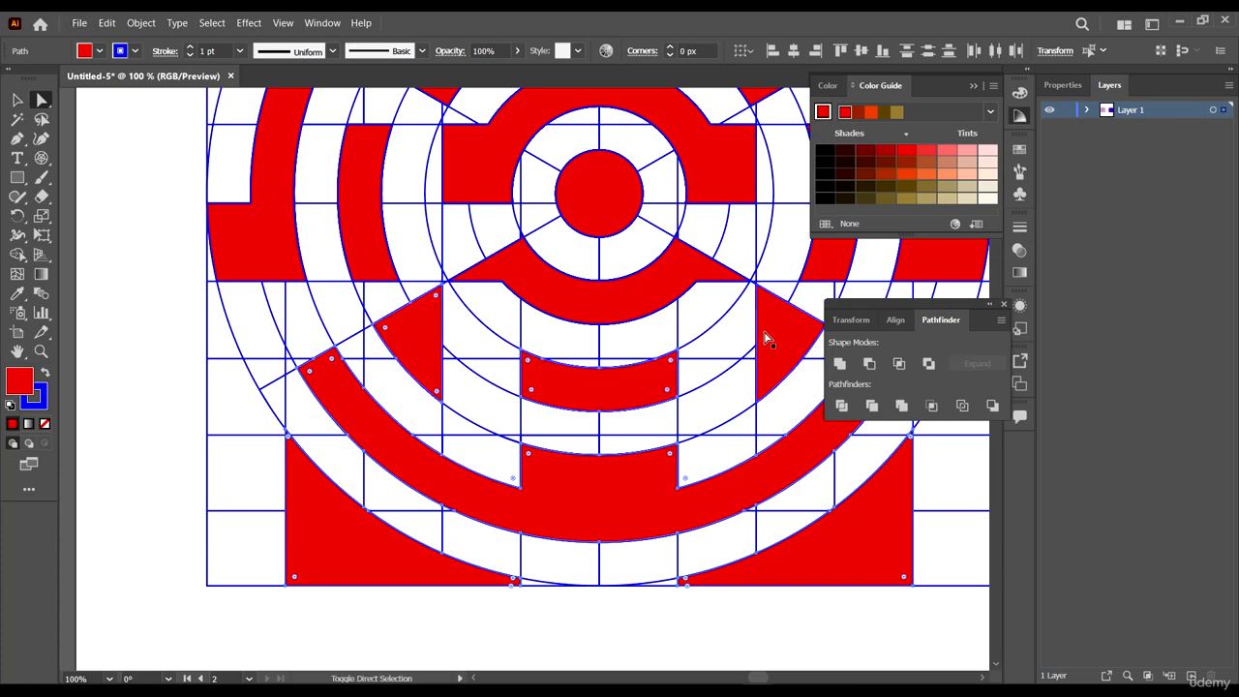
pyautogui.scroll(3, 678, 368)
pyautogui.hscroll(2, 617, 377)
pyautogui.keyDown('shift'); pyautogui.click(616, 362); pyautogui.keyUp('shift')
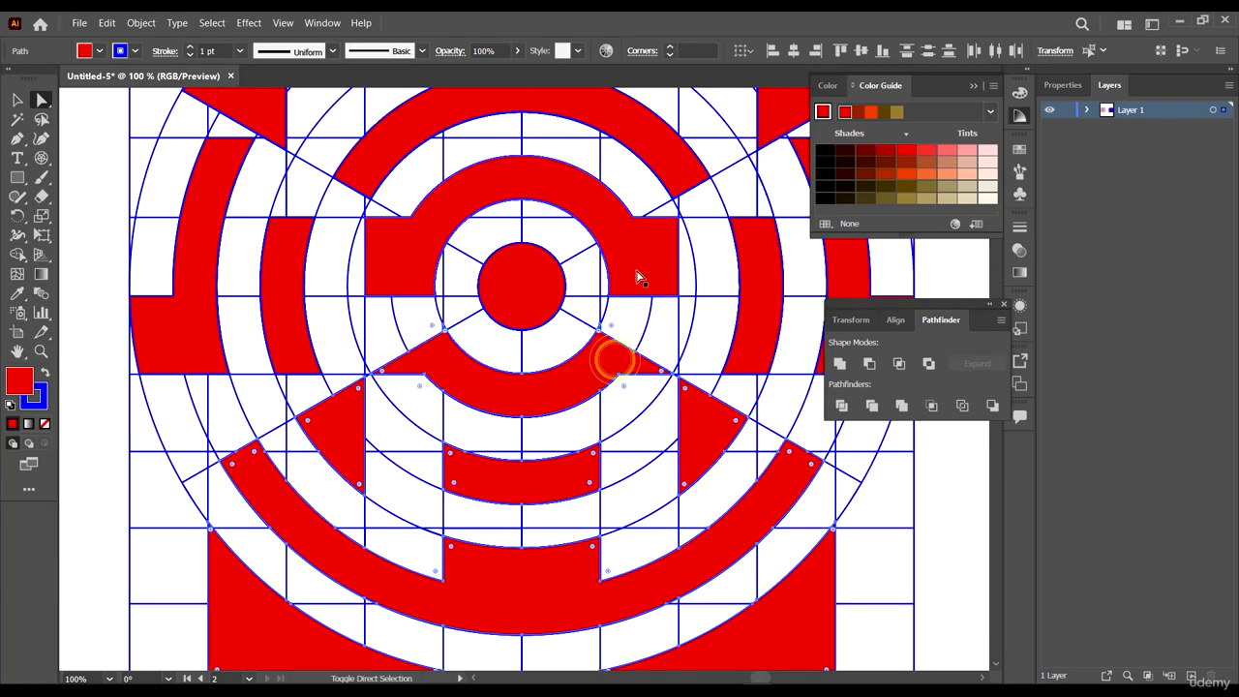
# - Add the central arch and the red arcs on both sides of the circle to the selection
pyautogui.keyDown('shift'); pyautogui.click(636, 271); pyautogui.keyUp('shift')
pyautogui.keyDown('shift'); pyautogui.click(759, 284); pyautogui.keyUp('shift')
pyautogui.keyDown('shift'); pyautogui.click(848, 269); pyautogui.keyUp('shift')
pyautogui.hscroll(2, 500, 415)
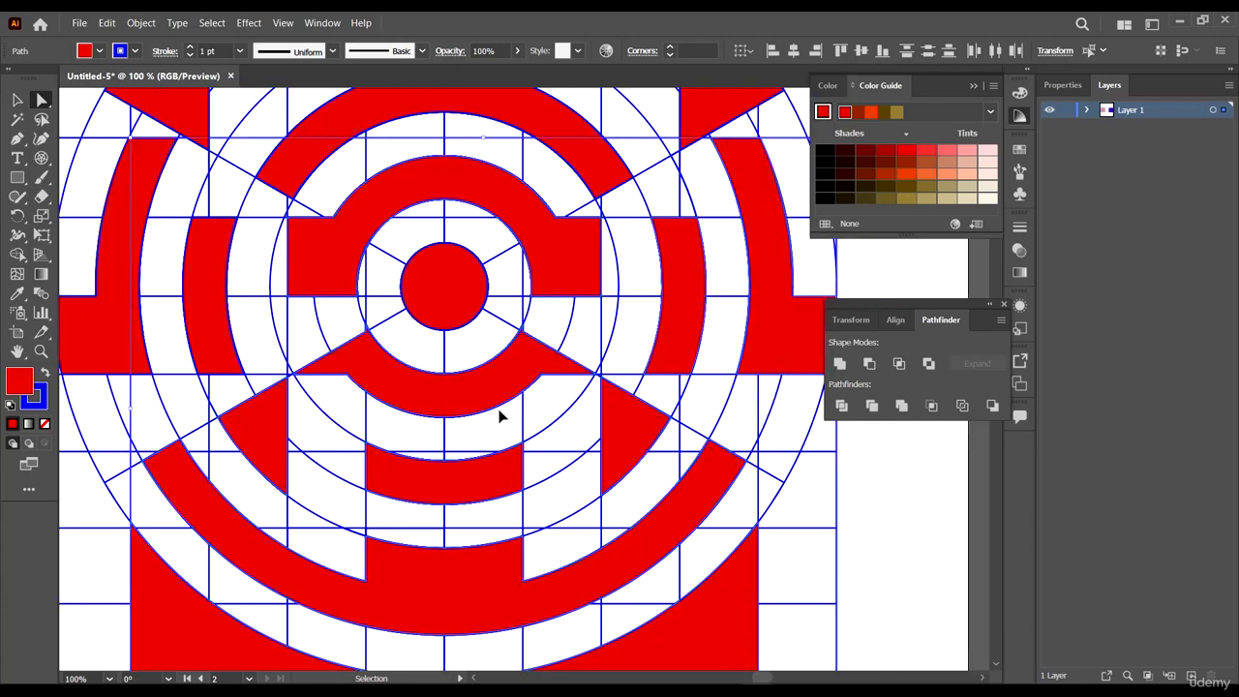
pyautogui.hscroll(-2, 243, 359)
pyautogui.keyDown('shift'); pyautogui.click(293, 298); pyautogui.keyUp('shift')
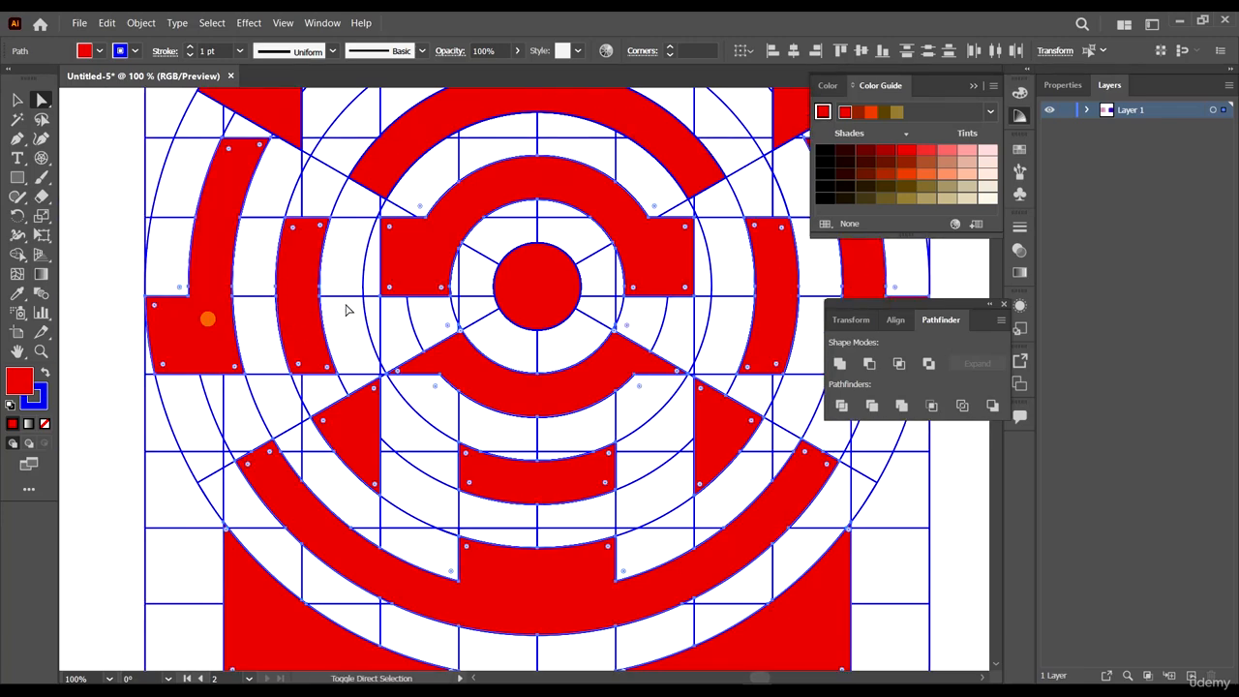
# - Add the upper red arc, upper-left wedge and the two upper inner shapes to the selection
pyautogui.scroll(3, 349, 309)
pyautogui.keyDown('shift'); pyautogui.click(405, 270); pyautogui.keyUp('shift')
pyautogui.keyDown('shift'); pyautogui.click(255, 215); pyautogui.keyUp('shift')
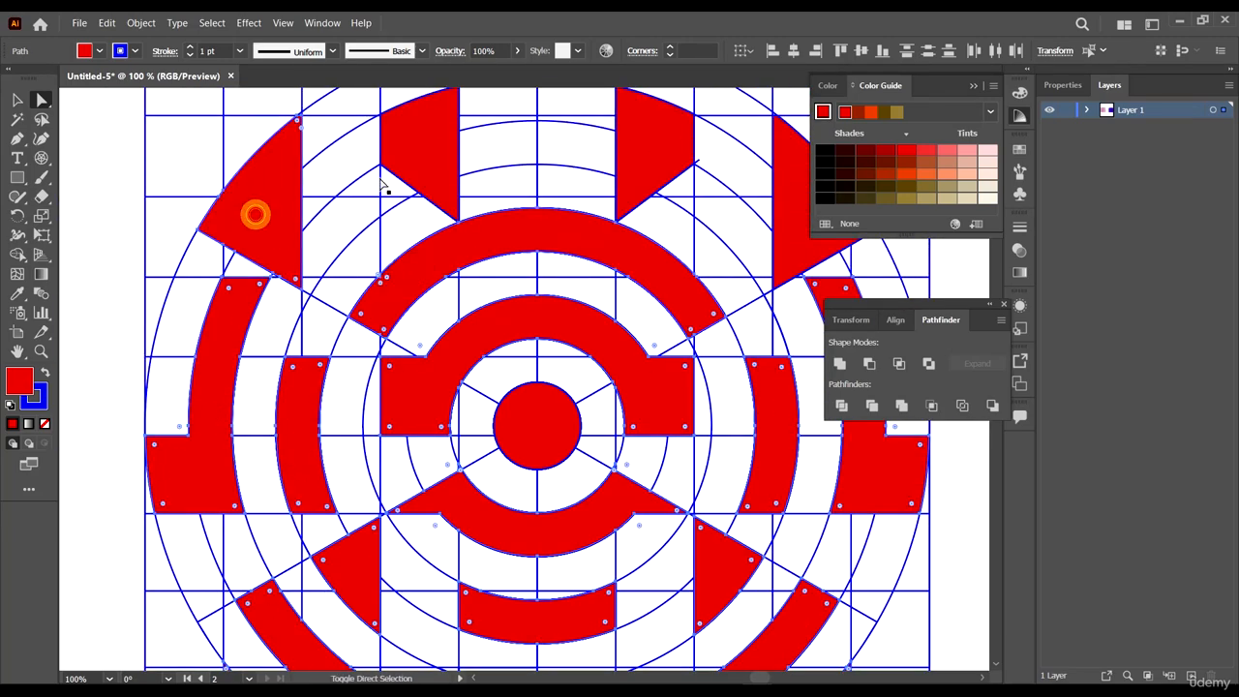
pyautogui.keyDown('shift'); pyautogui.click(420, 135); pyautogui.keyUp('shift')
pyautogui.keyDown('shift'); pyautogui.click(660, 146); pyautogui.keyUp('shift')
pyautogui.hotkey('ctrl', '-')
pyautogui.scroll(2, 644, 298)
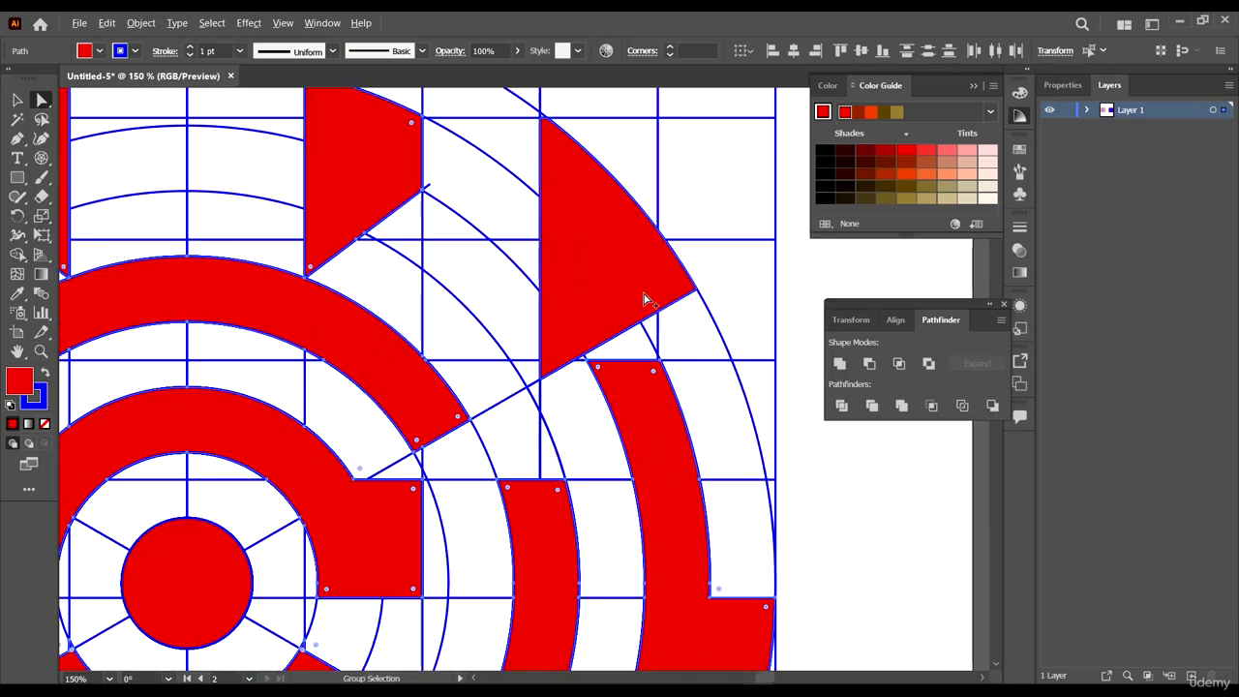
# - Add the upper-right wedge and the two small pieces at the grid's top edge to the selection
pyautogui.keyDown('shift'); pyautogui.click(627, 263); pyautogui.keyUp('shift')
pyautogui.scroll(3, 622, 324)
pyautogui.keyDown('shift'); pyautogui.click(379, 138); pyautogui.keyUp('shift')
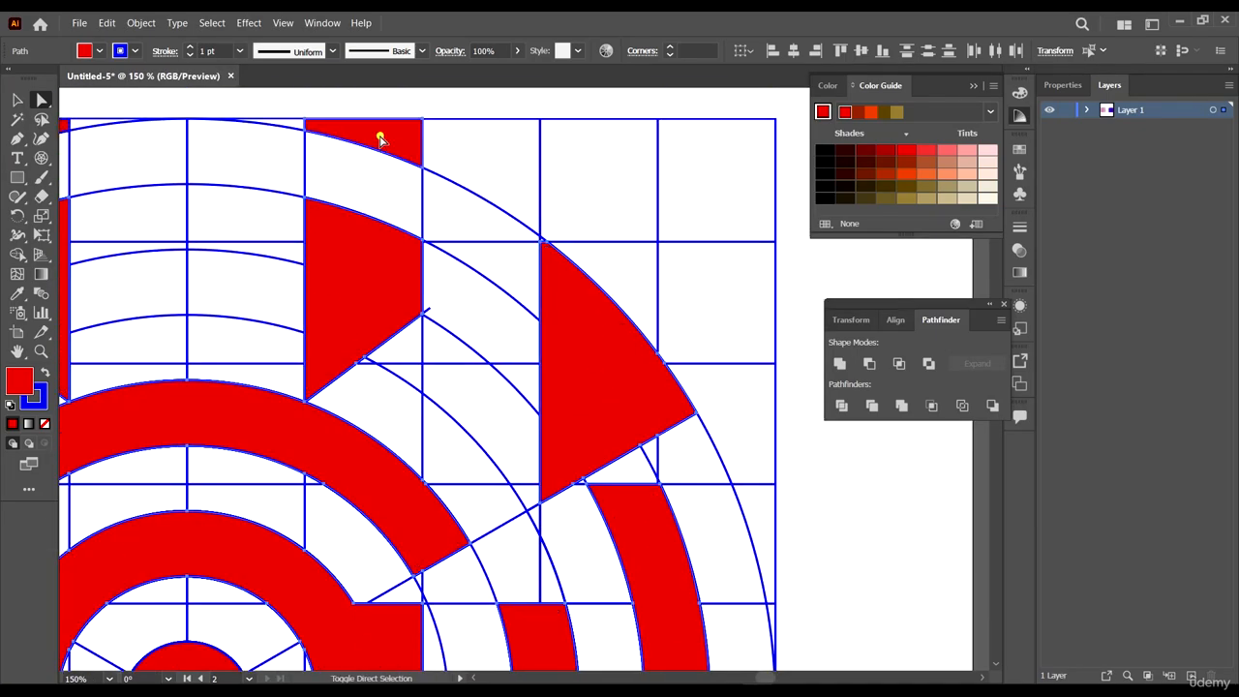
pyautogui.scroll(-3, 378, 139)
pyautogui.scroll(3, 394, 249)
pyautogui.keyDown('shift'); pyautogui.click(493, 290); pyautogui.keyUp('shift')
# - Try to cut the selected red shapes out of the grid and undo the cut
pyautogui.scroll(-3, 496, 295)
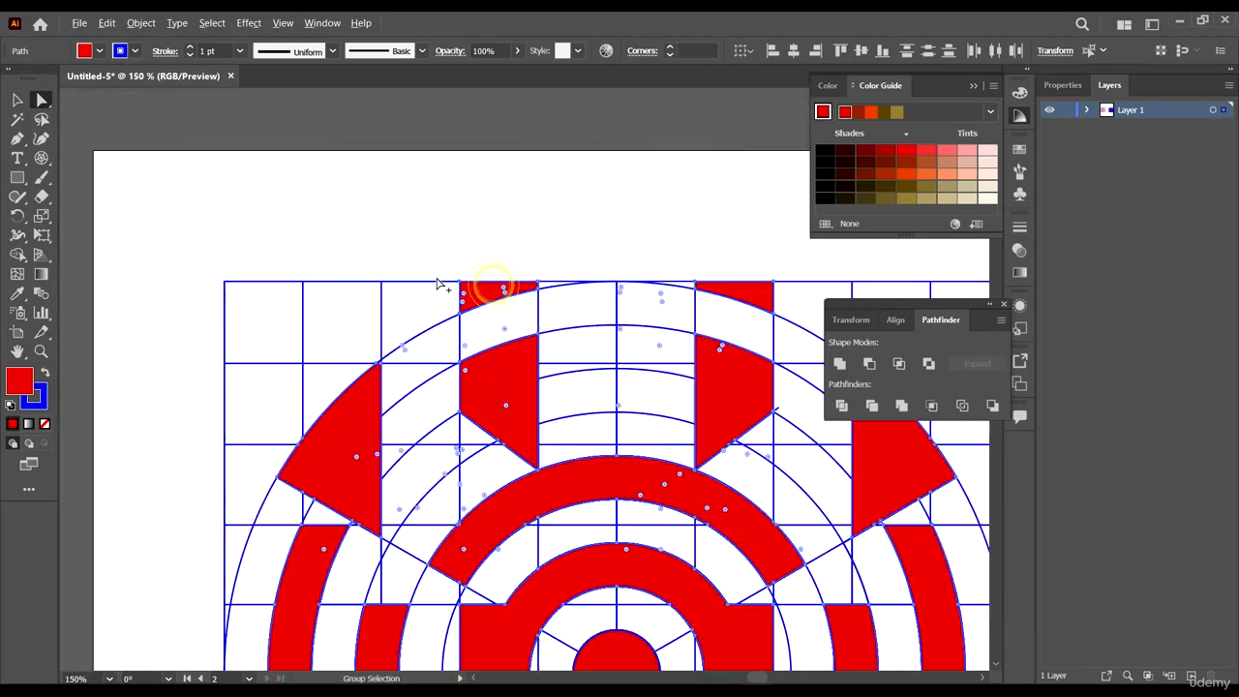
pyautogui.scroll(-1, 500, 303)
pyautogui.scroll(-3, 500, 303)
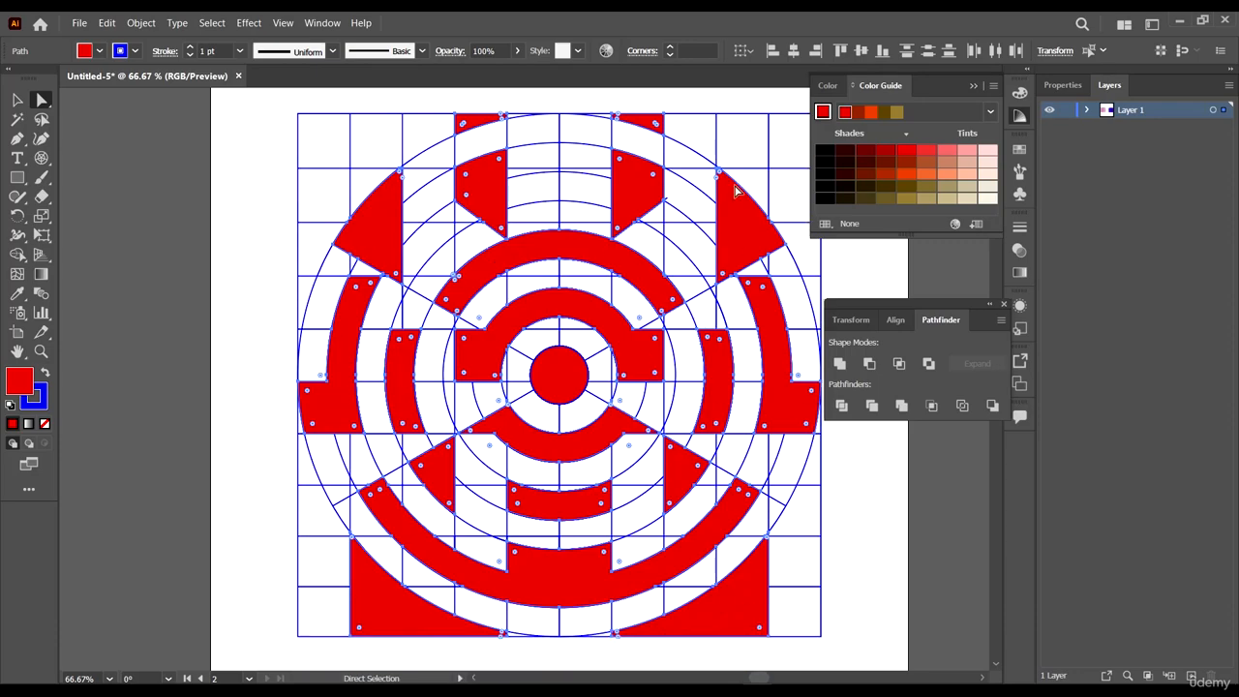
pyautogui.scroll(-1, 574, 380)
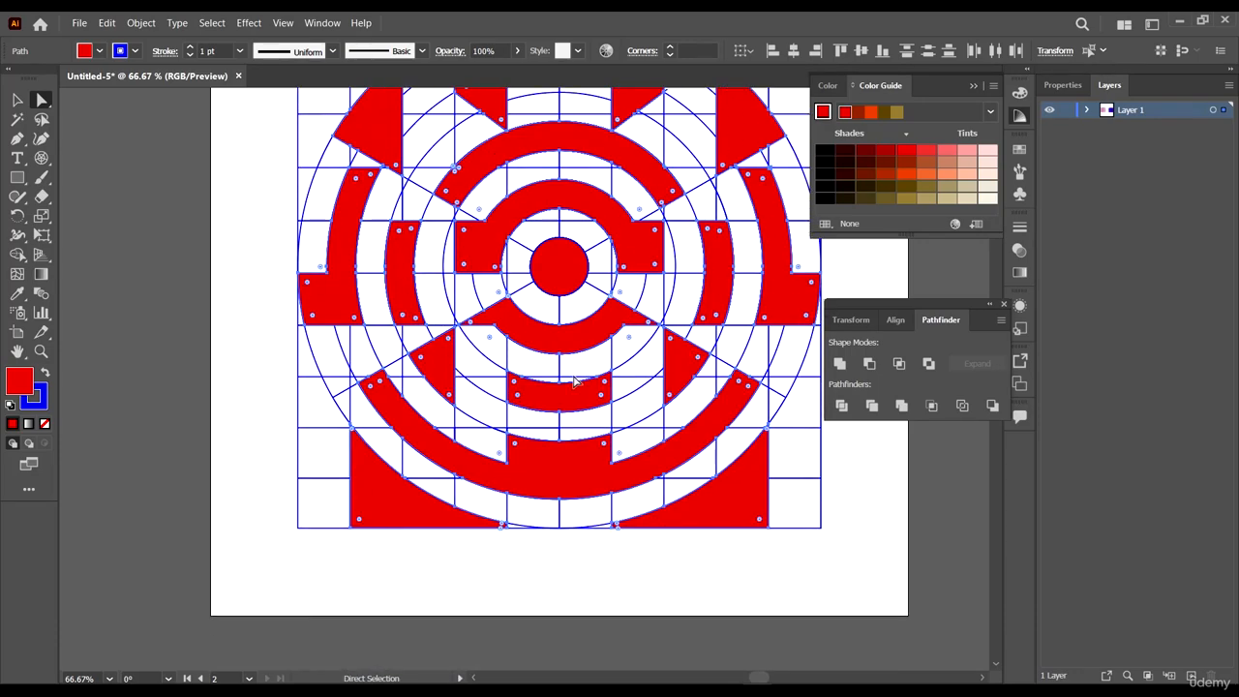
pyautogui.scroll(-1, 796, 381)
pyautogui.scroll(-3, 676, 411)
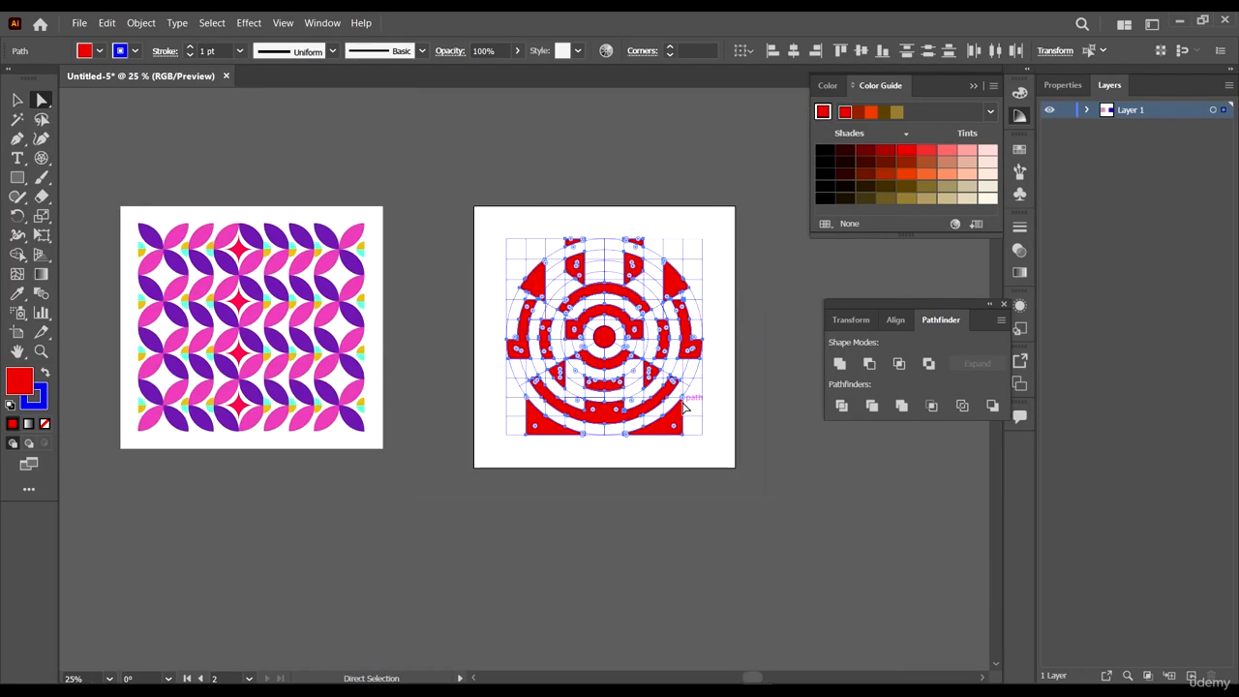
pyautogui.press('Delete')
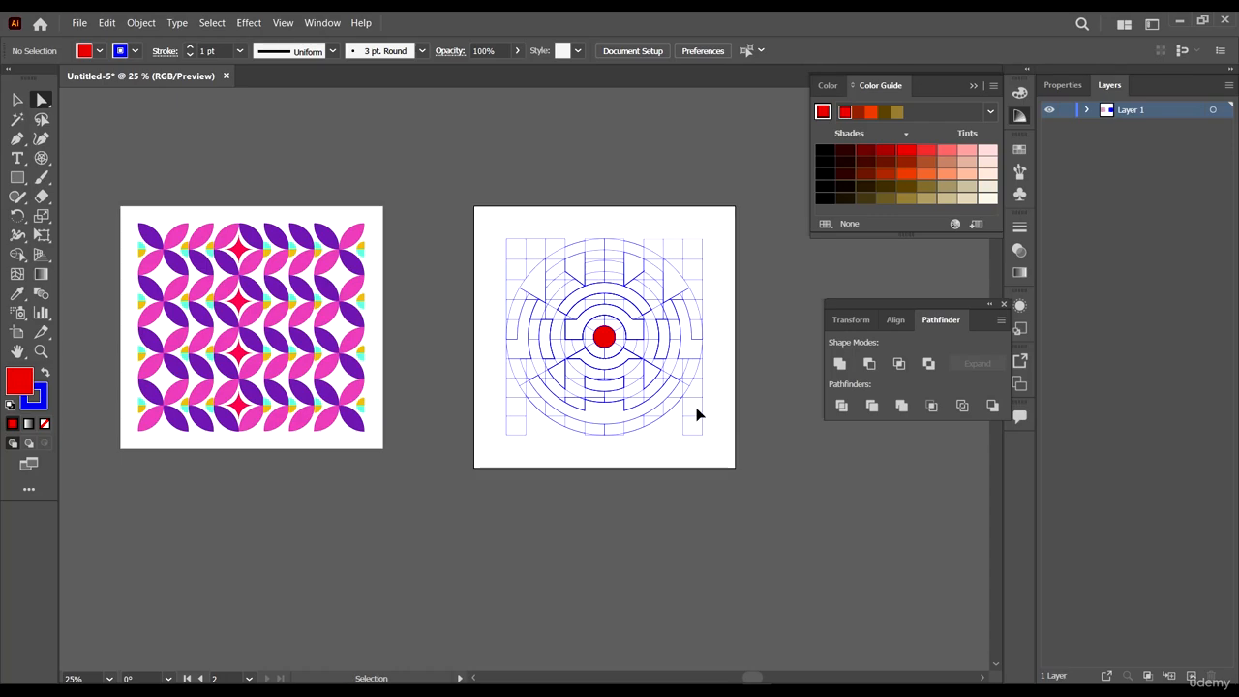
pyautogui.hotkey('ctrl', 'z')
# - Add the central red circle to the selection, then cut all red shapes and paste them onto the empty canvas beside the artboard
pyautogui.scroll(5, 619, 362)
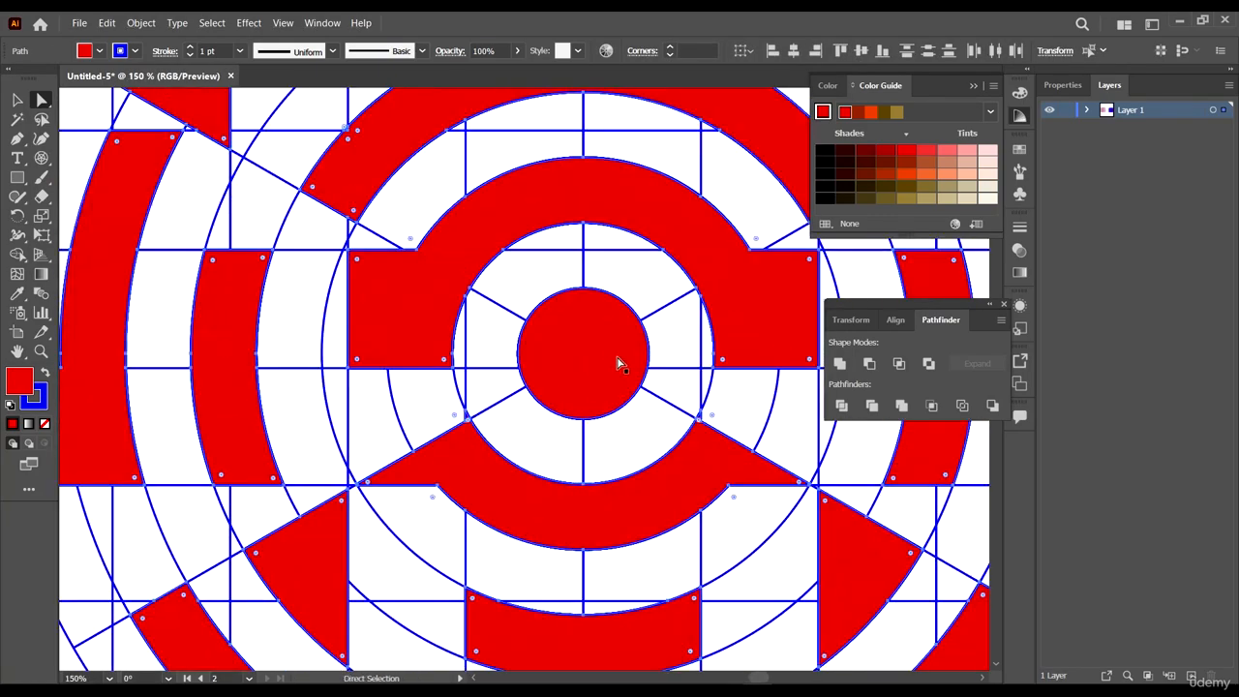
pyautogui.scroll(-5, 602, 360)
pyautogui.press('Delete')
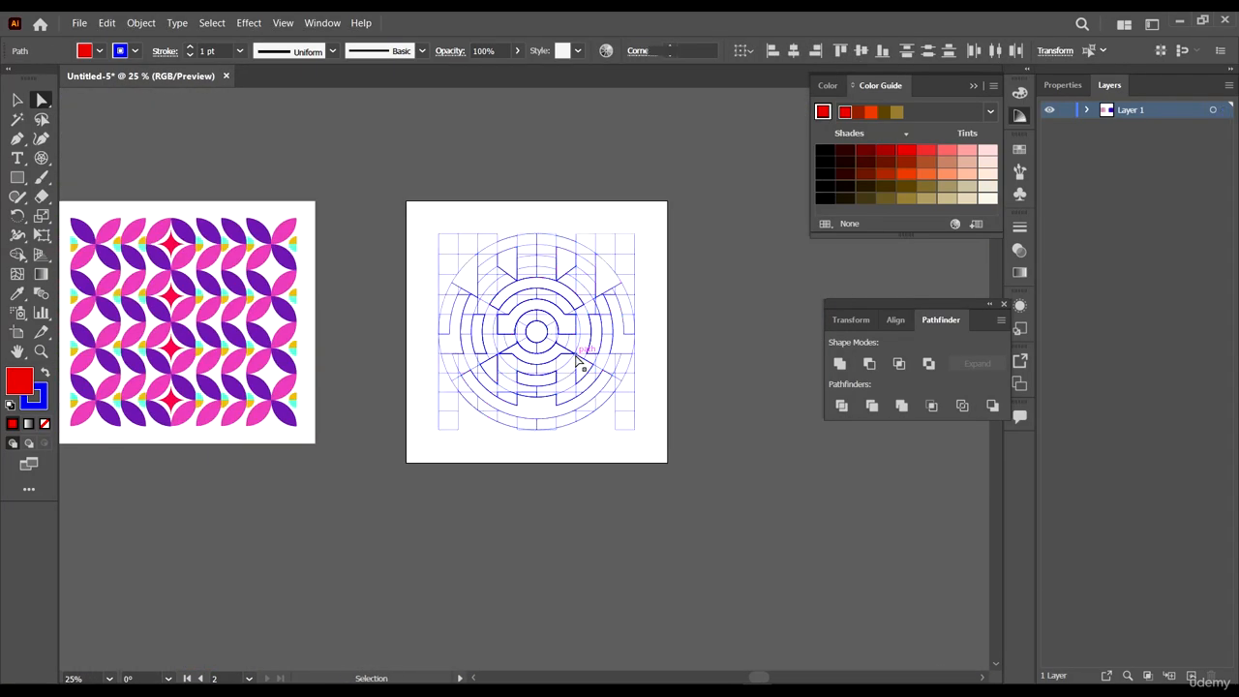
pyautogui.scroll(4, 553, 320)
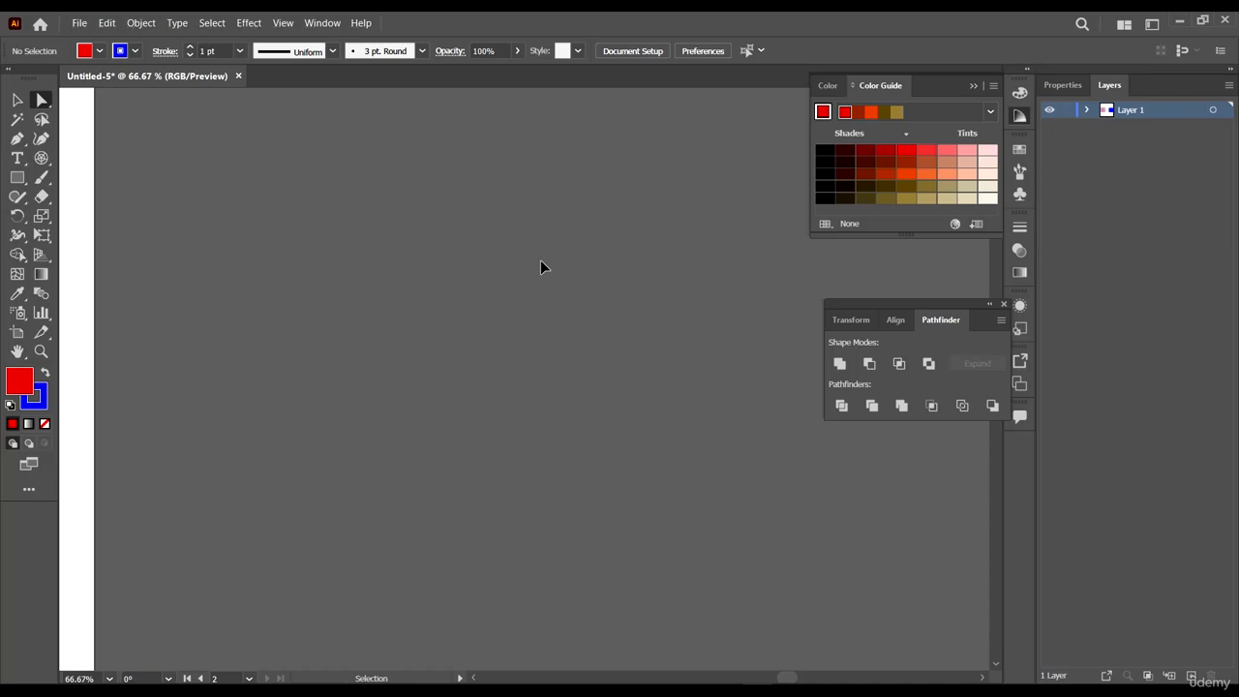
pyautogui.hotkey('ctrl', 'v')
pyautogui.press('v')
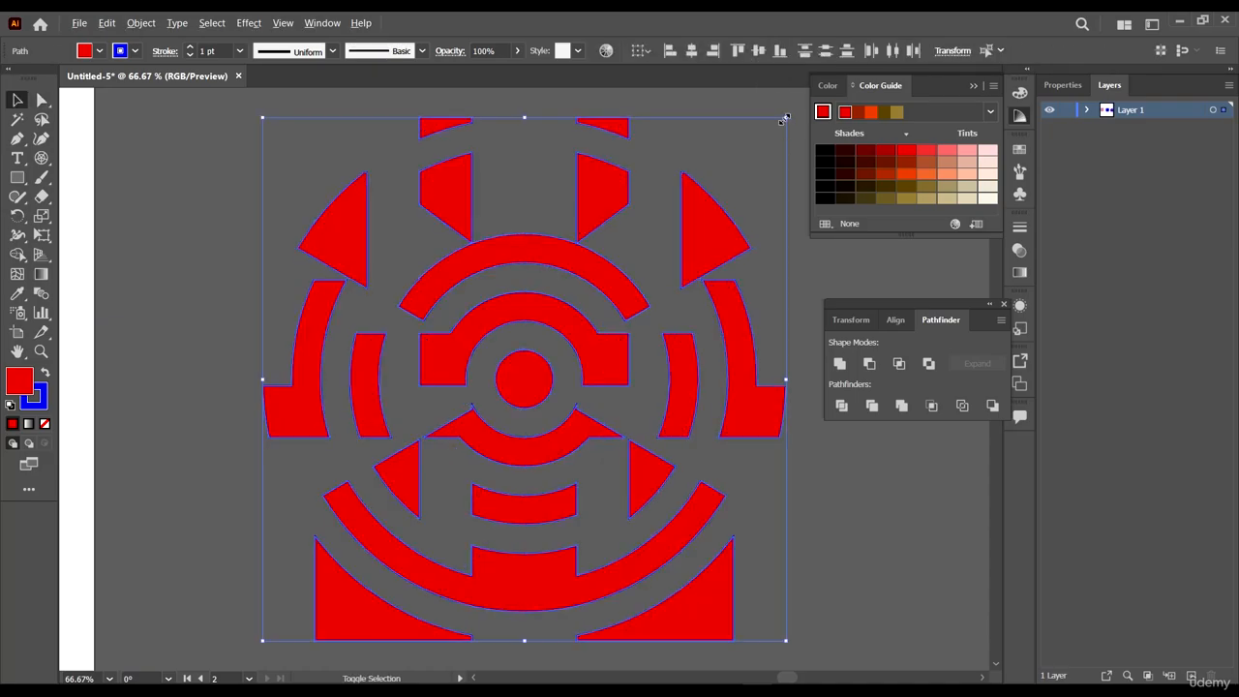
# - Scale down the pasted red design proportionally and delete the remaining blue construction grid from the artboard
pyautogui.moveTo(785, 119); pyautogui.dragTo(721, 239)
pyautogui.scroll(-4, 749, 321)
pyautogui.scroll(2, 710, 338)
pyautogui.scroll(-1, 513, 451)
pyautogui.moveTo(503, 461); pyautogui.dragTo(248, 217)
pyautogui.press('Delete')
# - Move the red design onto the empty artboard and group all its shapes
pyautogui.moveTo(747, 470); pyautogui.dragTo(351, 312)
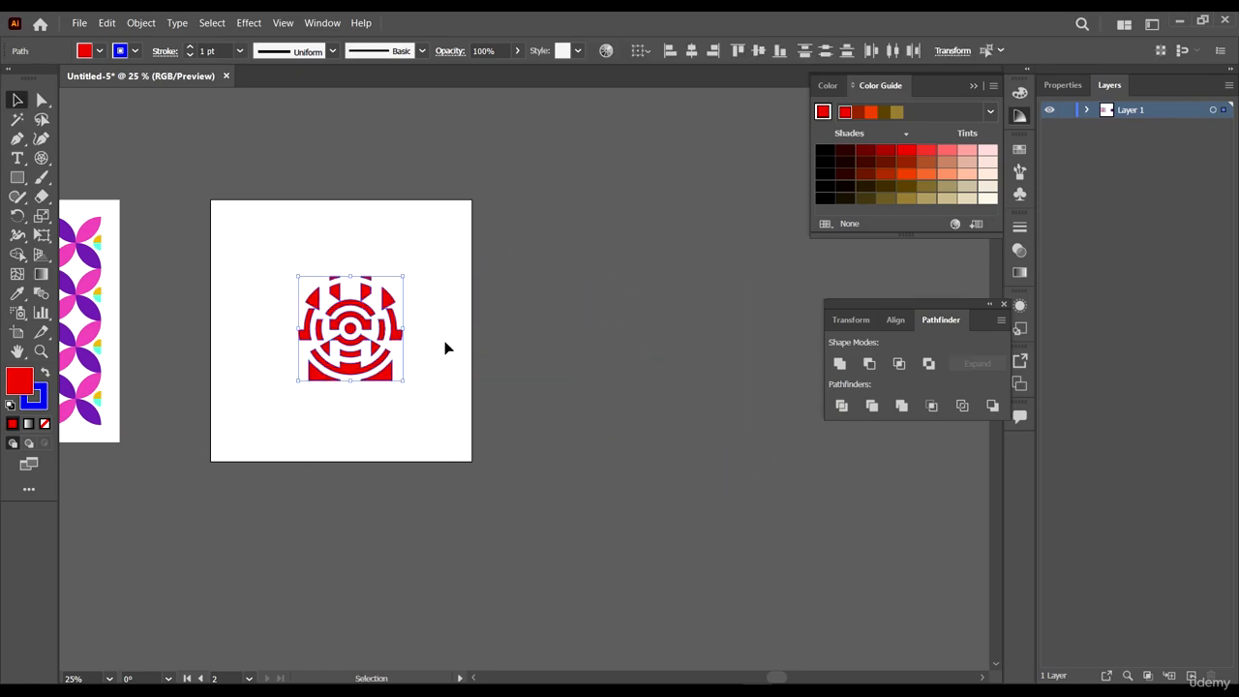
pyautogui.click(445, 344)
pyautogui.moveTo(443, 413); pyautogui.dragTo(133, 156)
pyautogui.scroll(-2, 457, 267)
pyautogui.hotkey('ctrl', 'g')
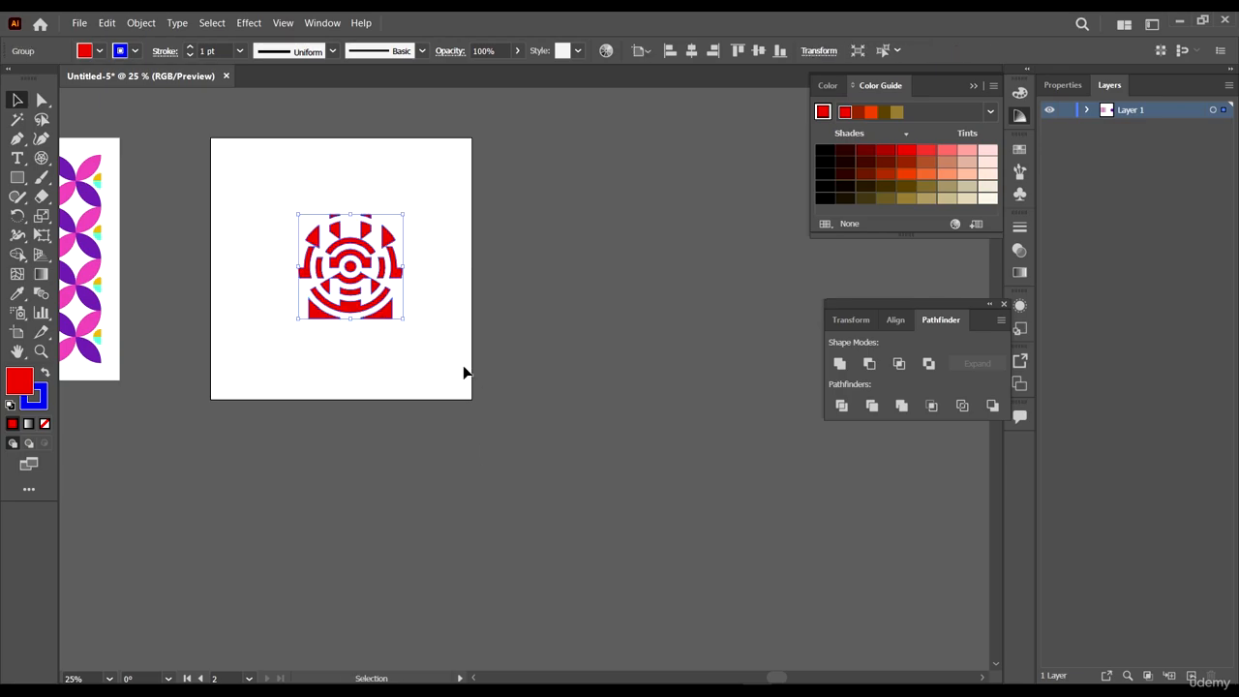
# - Centre the grouped red design on the artboard horizontally and vertically
pyautogui.click(689, 51)
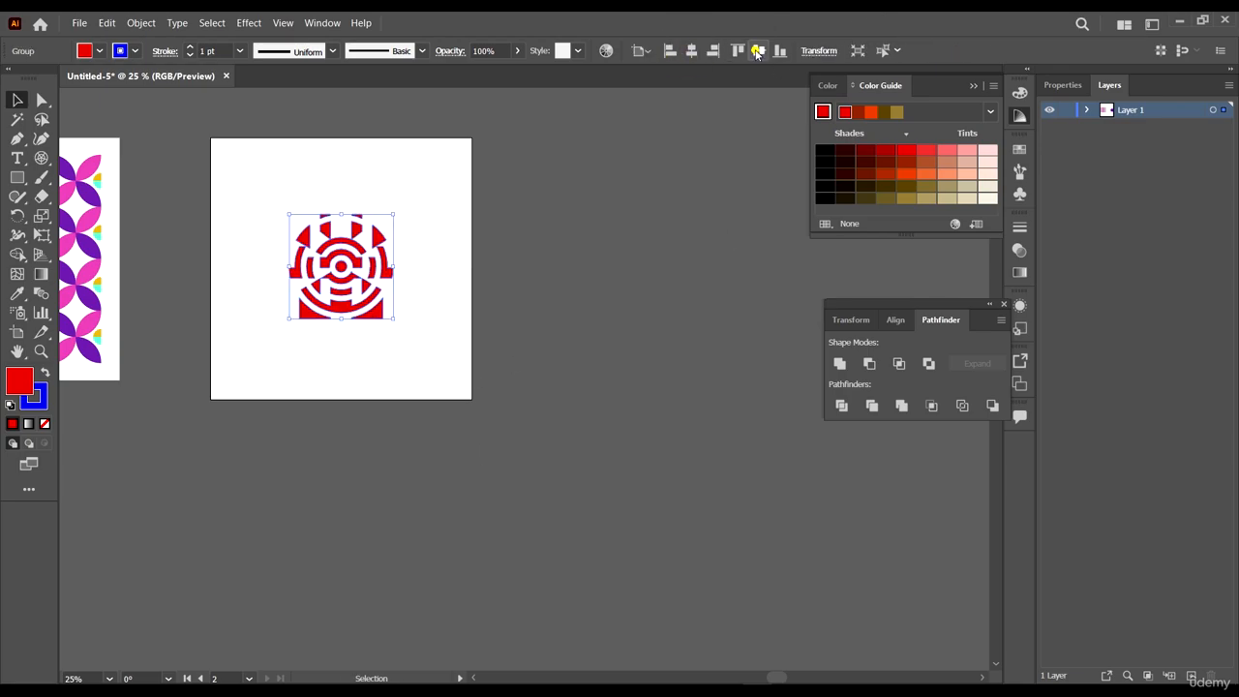
pyautogui.click(757, 50)
pyautogui.scroll(2, 378, 249)
pyautogui.scroll(1, 377, 249)
pyautogui.moveTo(381, 305); pyautogui.dragTo(609, 333)
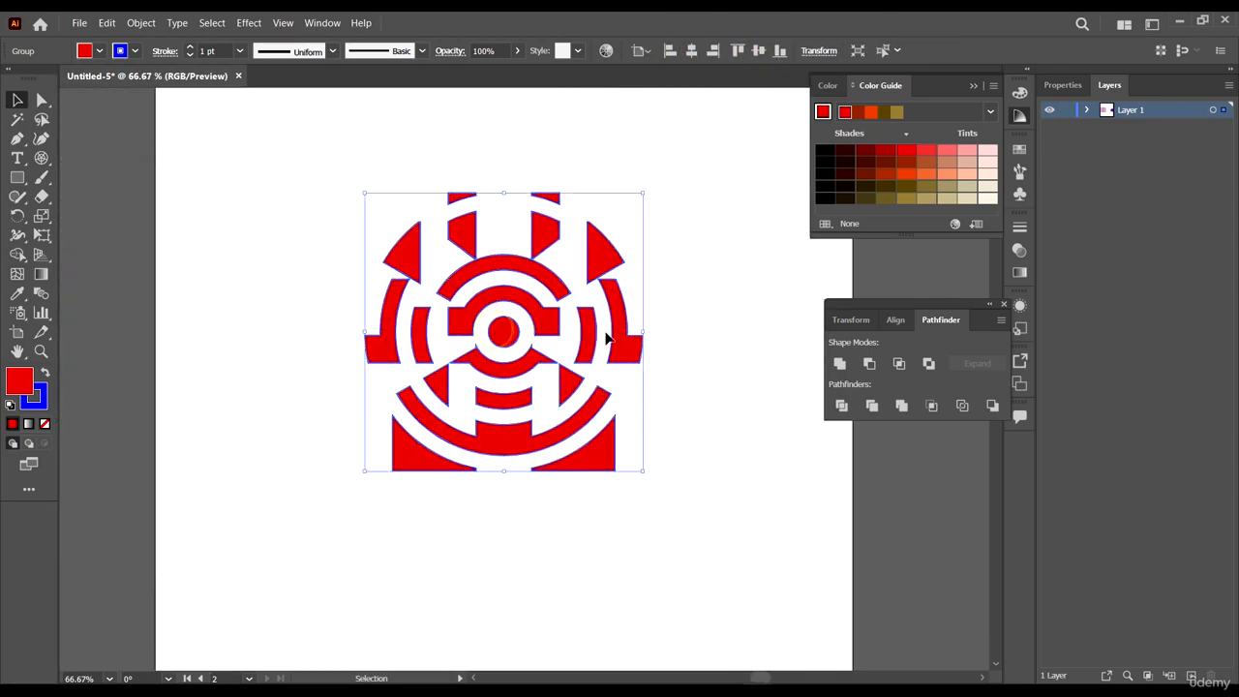
pyautogui.scroll(-1, 612, 331)
# - Set the stroke of the grouped red design to None
pyautogui.click(39, 400)
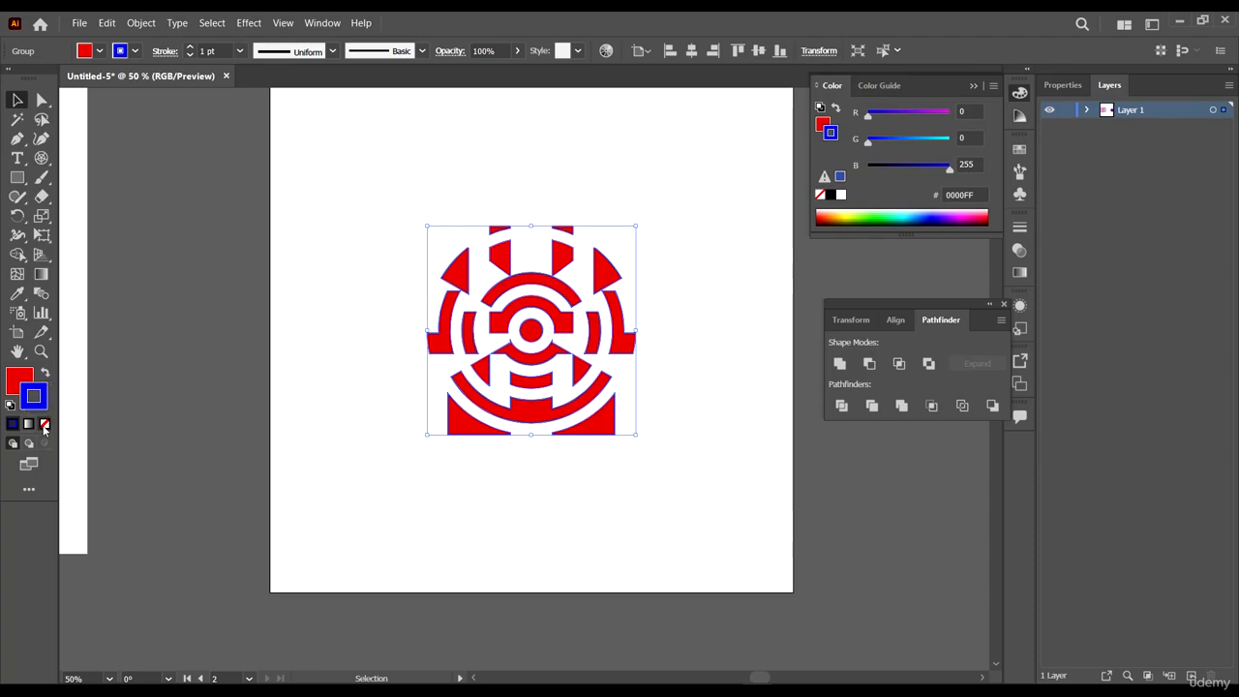
pyautogui.click(44, 424)
pyautogui.scroll(-2, 603, 479)
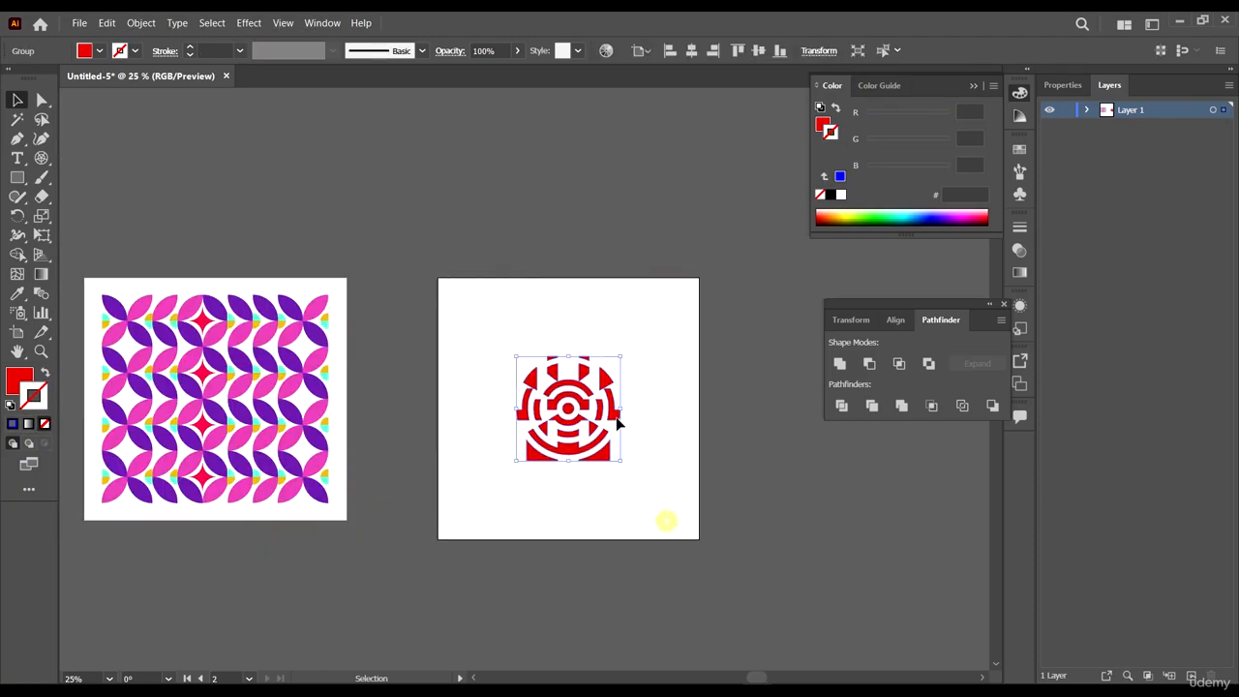
# - Enlarge the grouped design proportionally from its centre and deselect it
pyautogui.scroll(2, 610, 406)
pyautogui.moveTo(575, 276); pyautogui.dragTo(641, 233)
pyautogui.click(675, 314)
pyautogui.scroll(-2, 675, 313)
pyautogui.scroll(2, 677, 407)
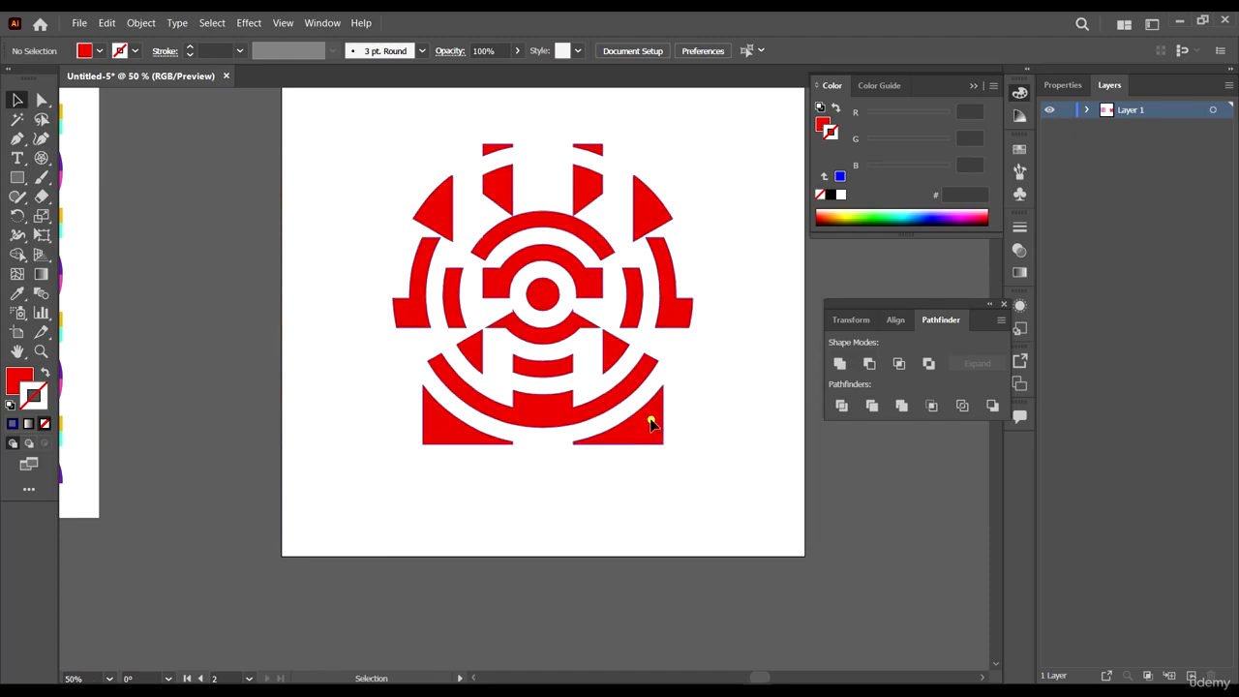
# - Scale the red group up further around its centre to fill more of the artboard, then deselect it
pyautogui.click(647, 422)
pyautogui.moveTo(694, 446); pyautogui.dragTo(716, 472)
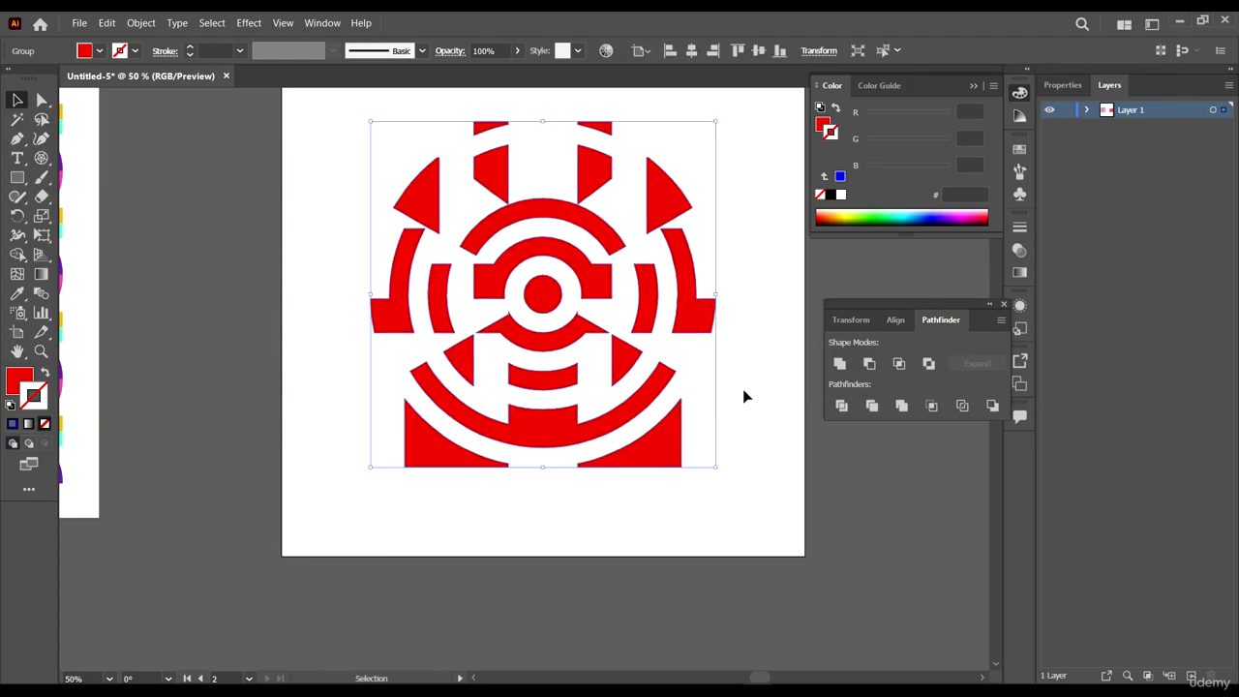
pyautogui.scroll(-2, 745, 396)
pyautogui.scroll(2, 711, 233)
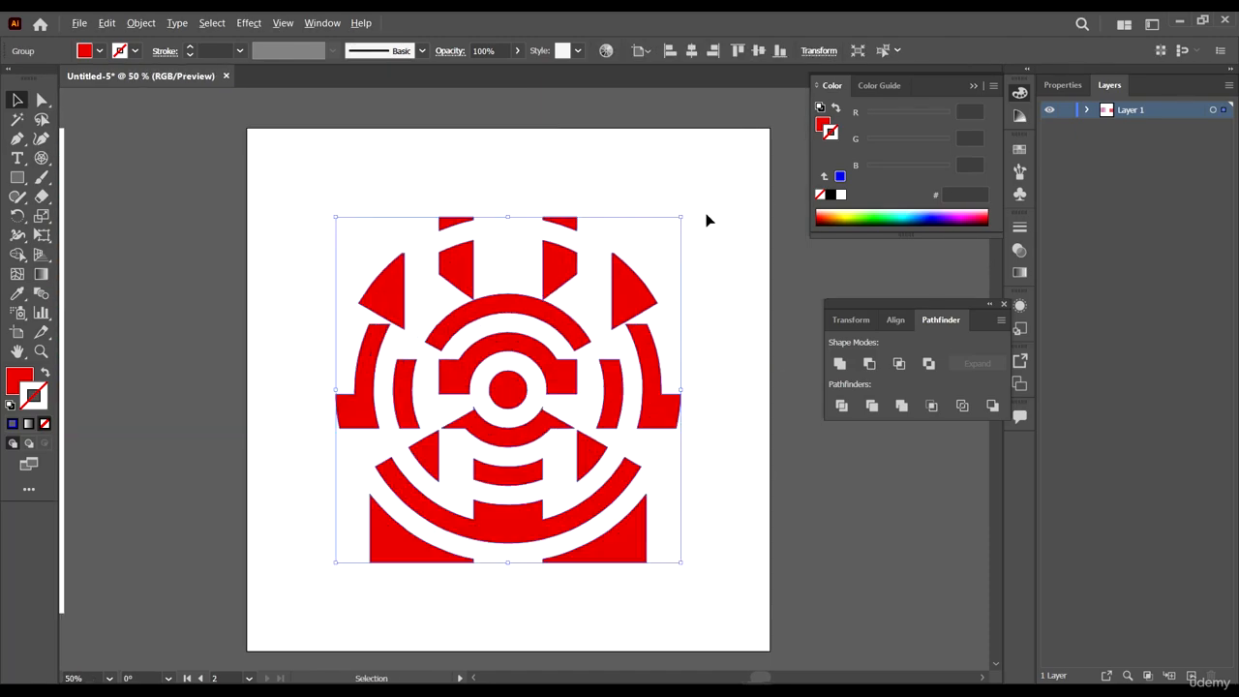
pyautogui.moveTo(685, 217); pyautogui.dragTo(701, 199)
pyautogui.click(741, 241)
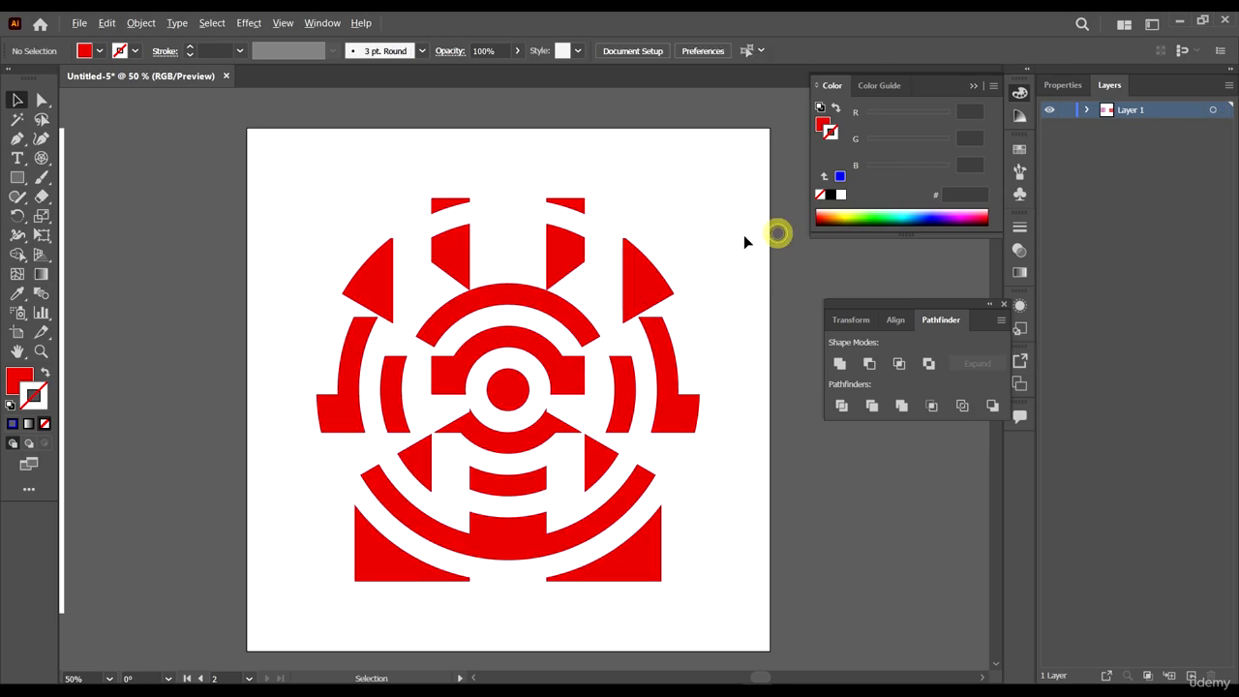
pyautogui.scroll(-1, 743, 234)
pyautogui.moveTo(759, 326); pyautogui.dragTo(688, 320)
pyautogui.scroll(-2, 687, 322)
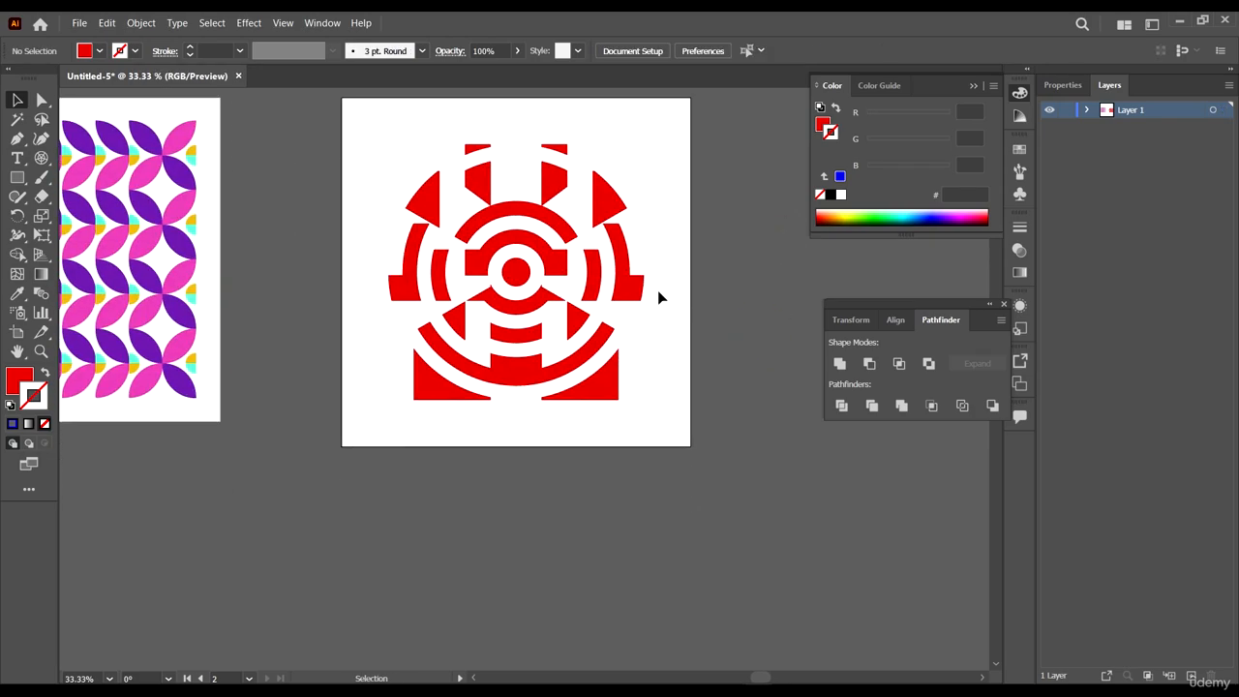
pyautogui.scroll(2, 657, 293)
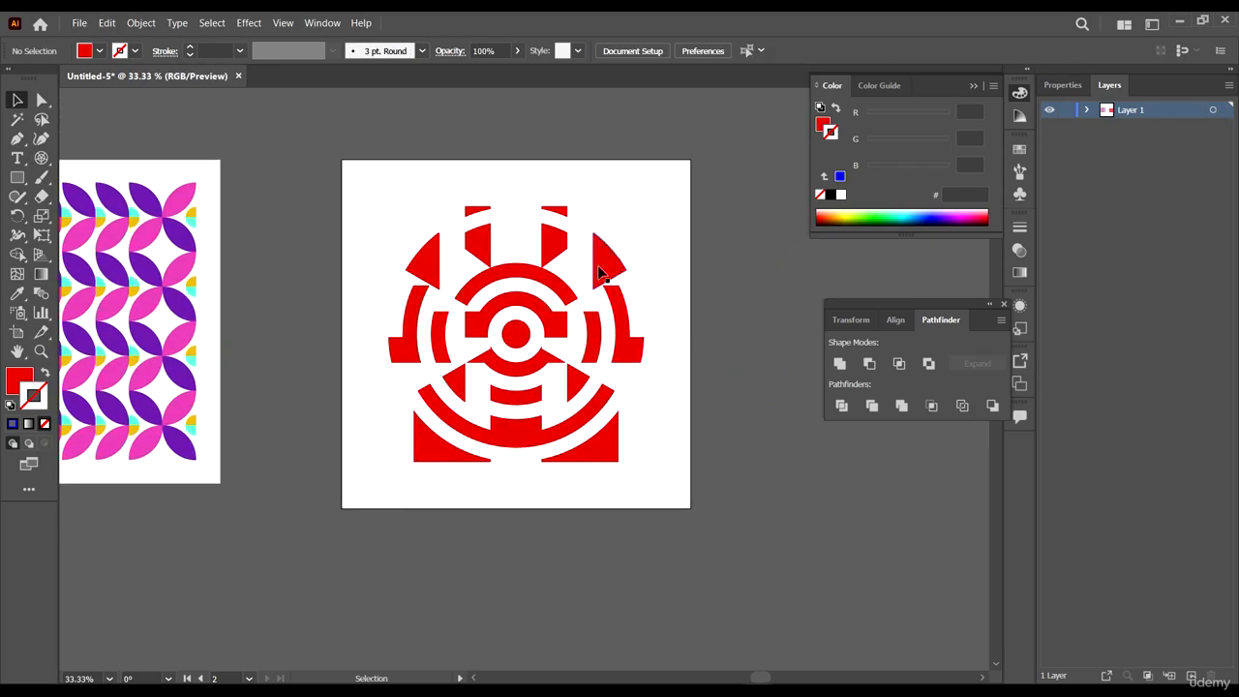
# - Change the fill colour of the grouped red design to magenta DD0084
pyautogui.click(601, 267)
pyautogui.doubleClick(11, 385)
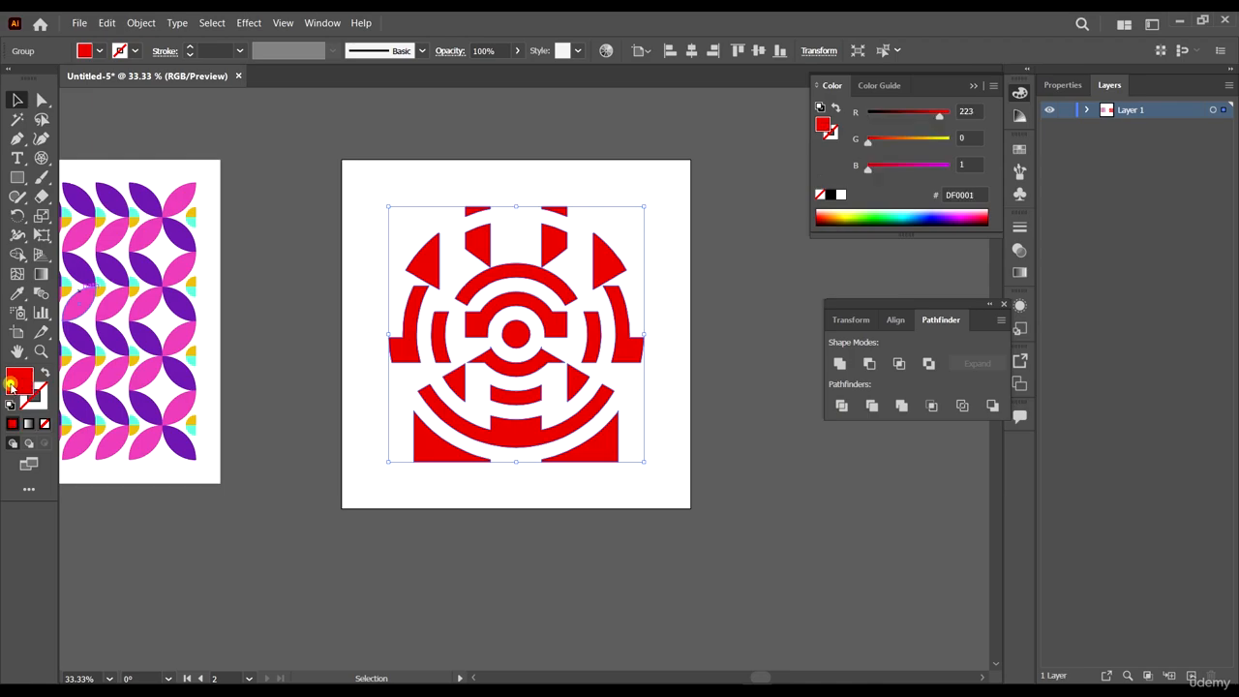
pyautogui.click(997, 226)
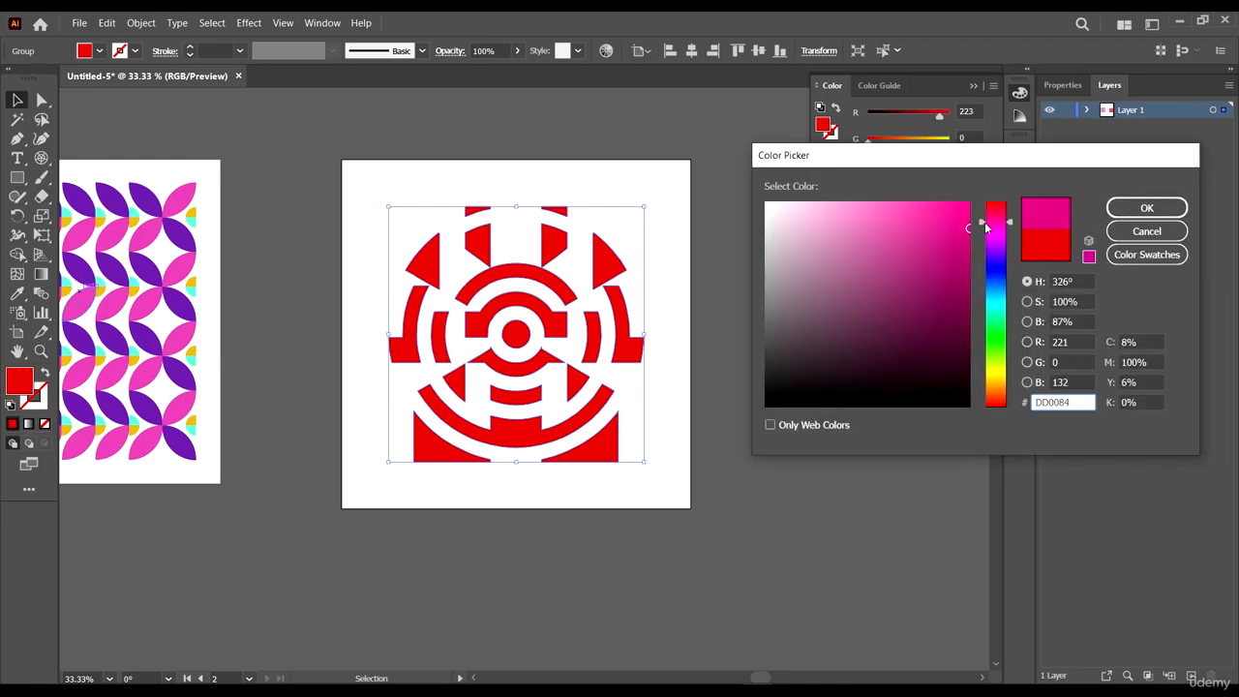
pyautogui.click(1171, 208)
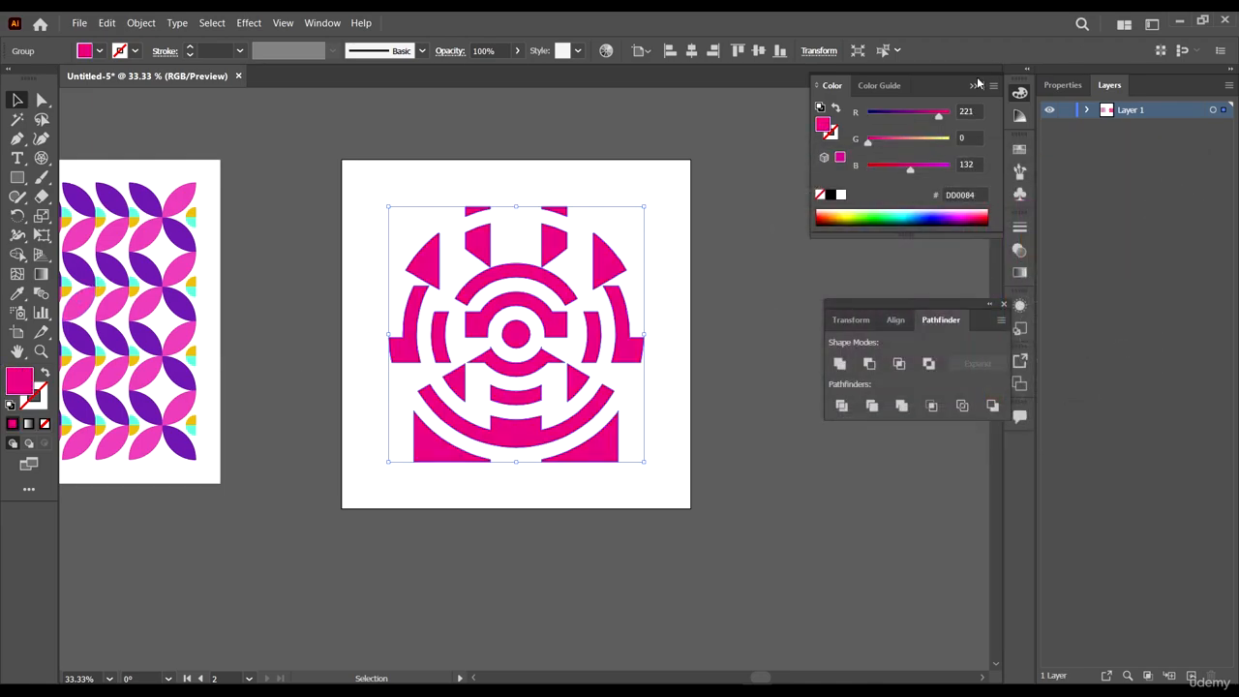
# - Try the Left Complement harmony rule in the Color Guide, and settle on High Contrast 4
pyautogui.click(1019, 114)
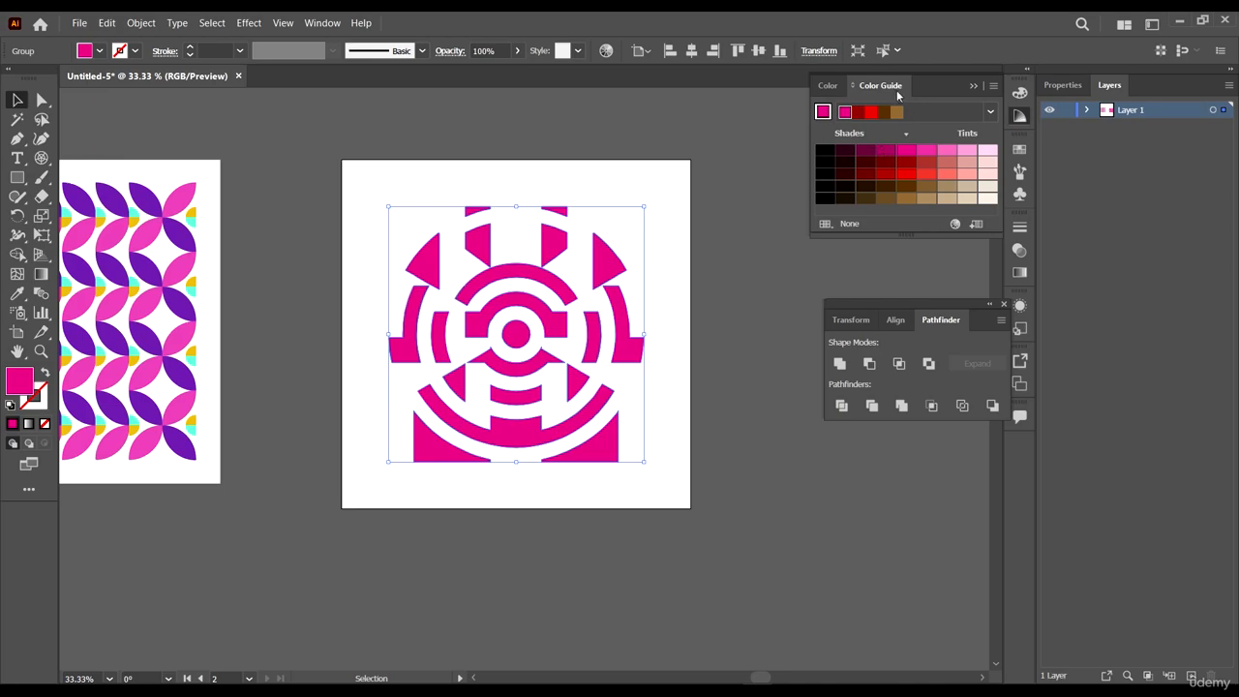
pyautogui.click(991, 114)
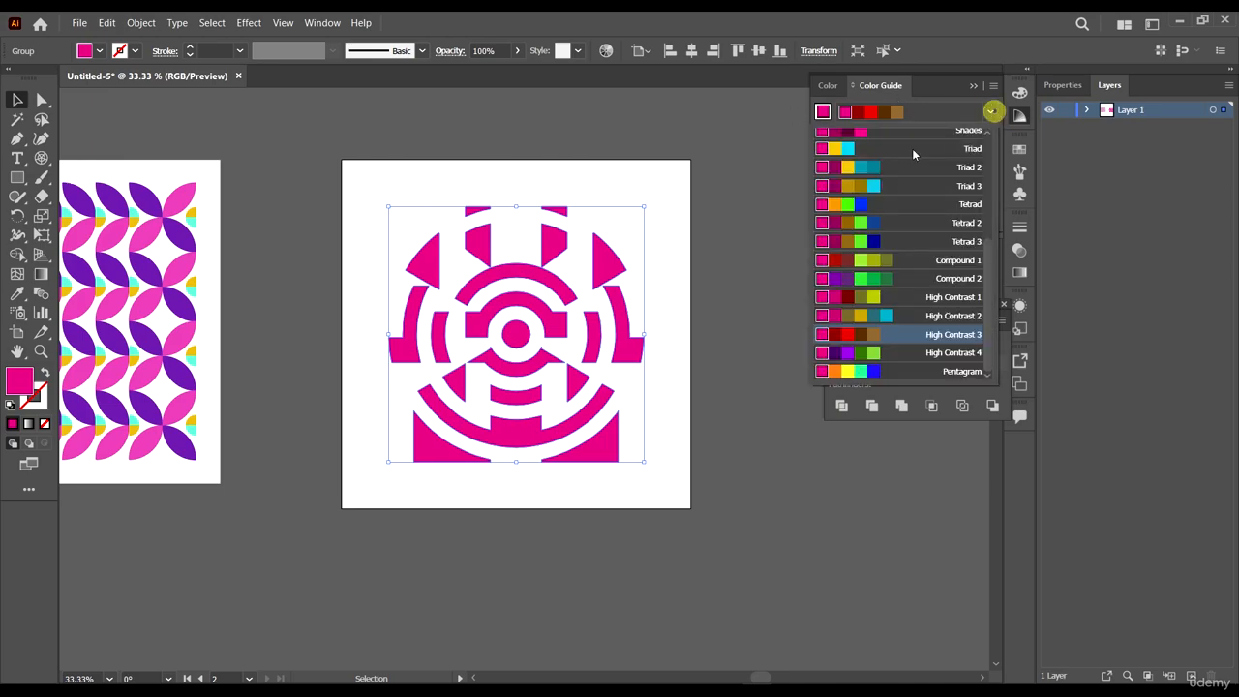
pyautogui.scroll(5, 921, 228)
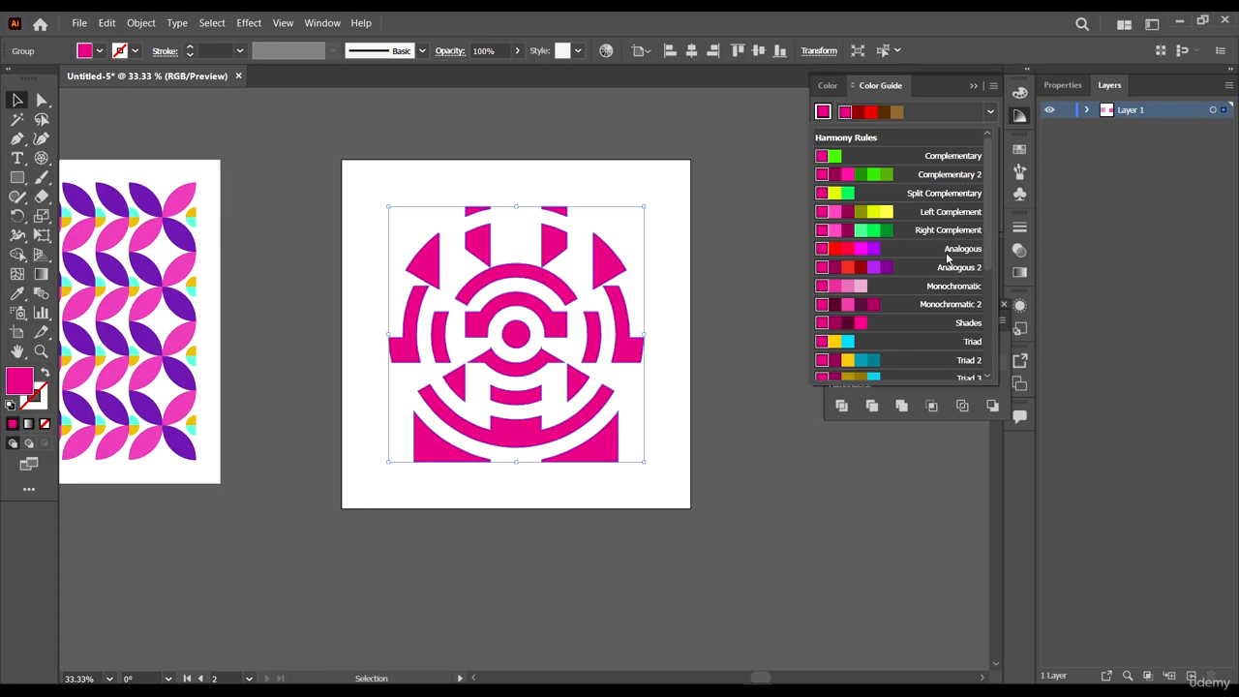
pyautogui.click(955, 215)
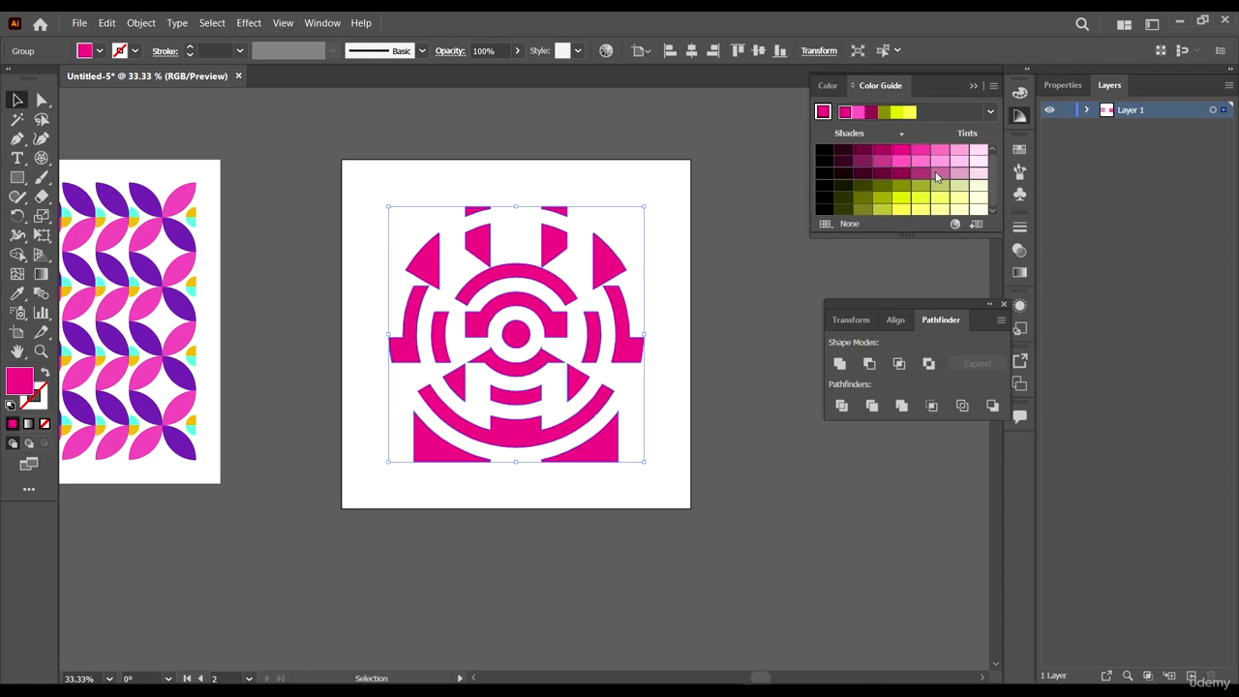
pyautogui.click(989, 111)
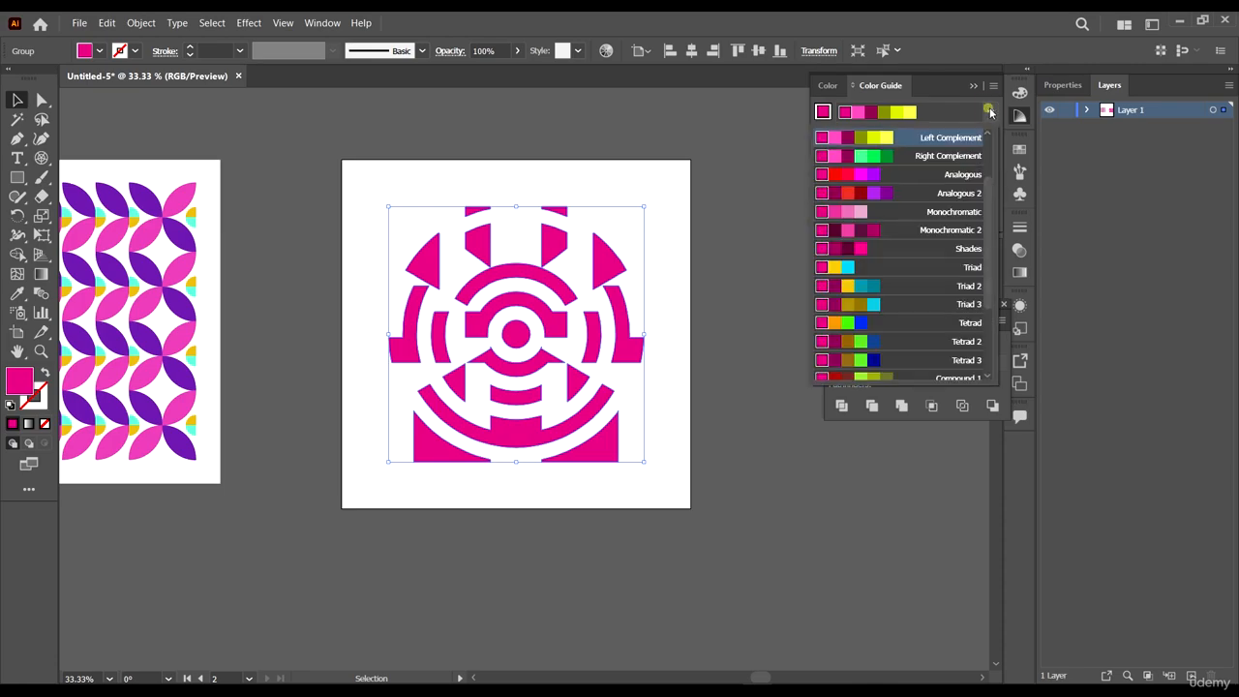
pyautogui.scroll(-3, 963, 201)
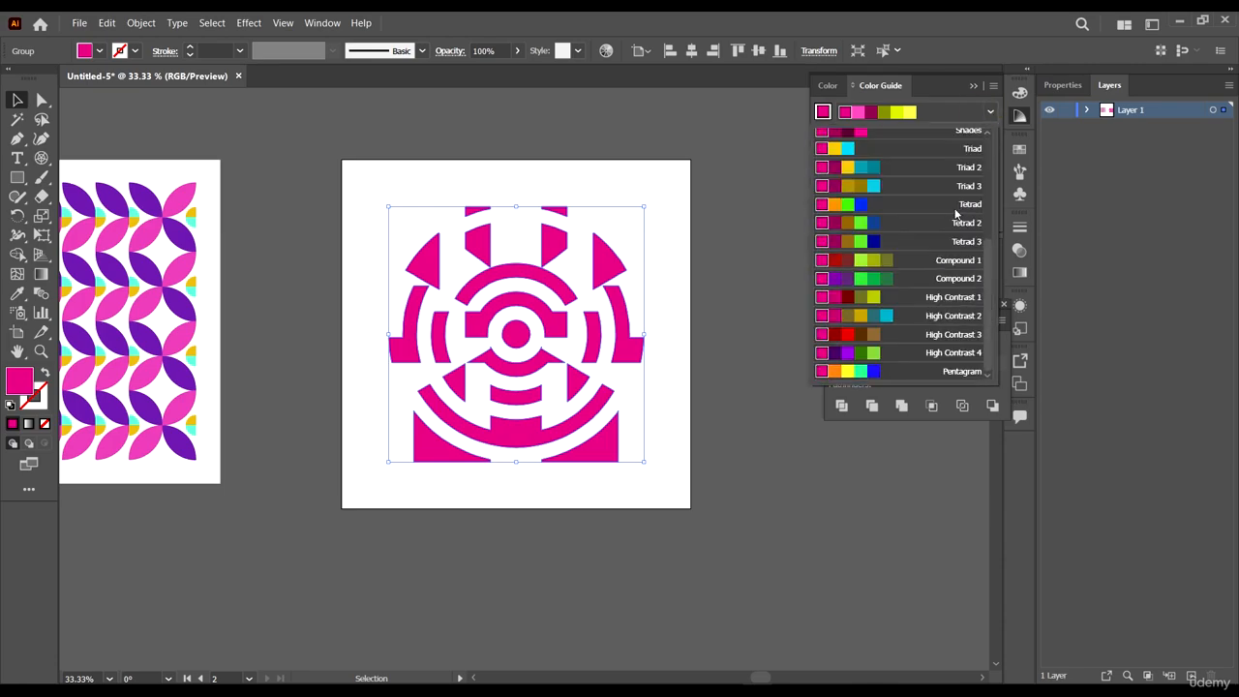
pyautogui.click(952, 368)
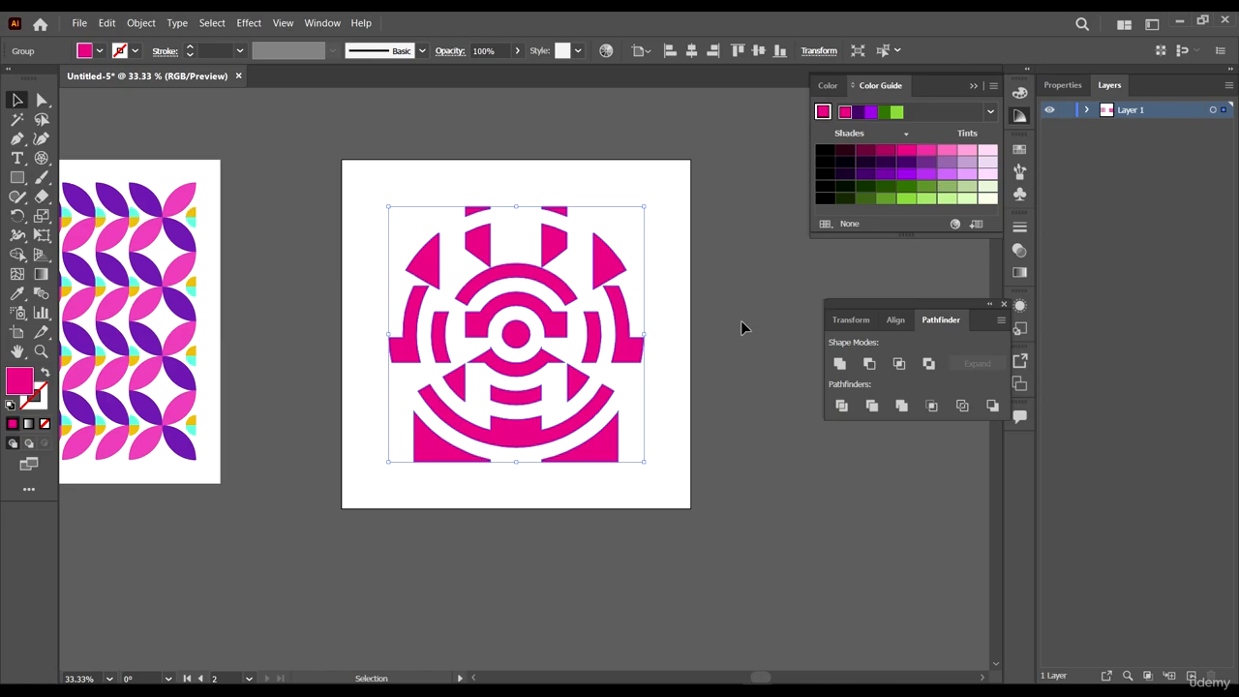
# - Change the fill of the grouped magenta design to orange EA9C00
pyautogui.doubleClick(24, 385)
pyautogui.moveTo(989, 338); pyautogui.dragTo(1003, 387)
pyautogui.click(967, 225)
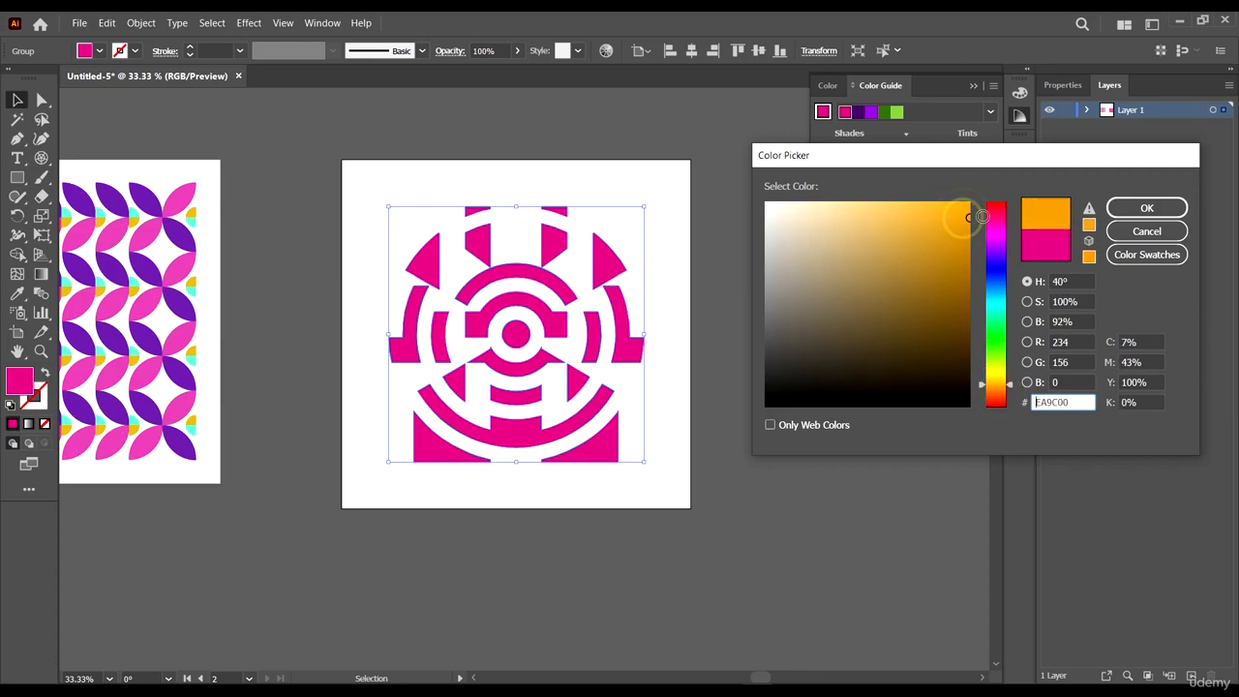
pyautogui.click(1146, 208)
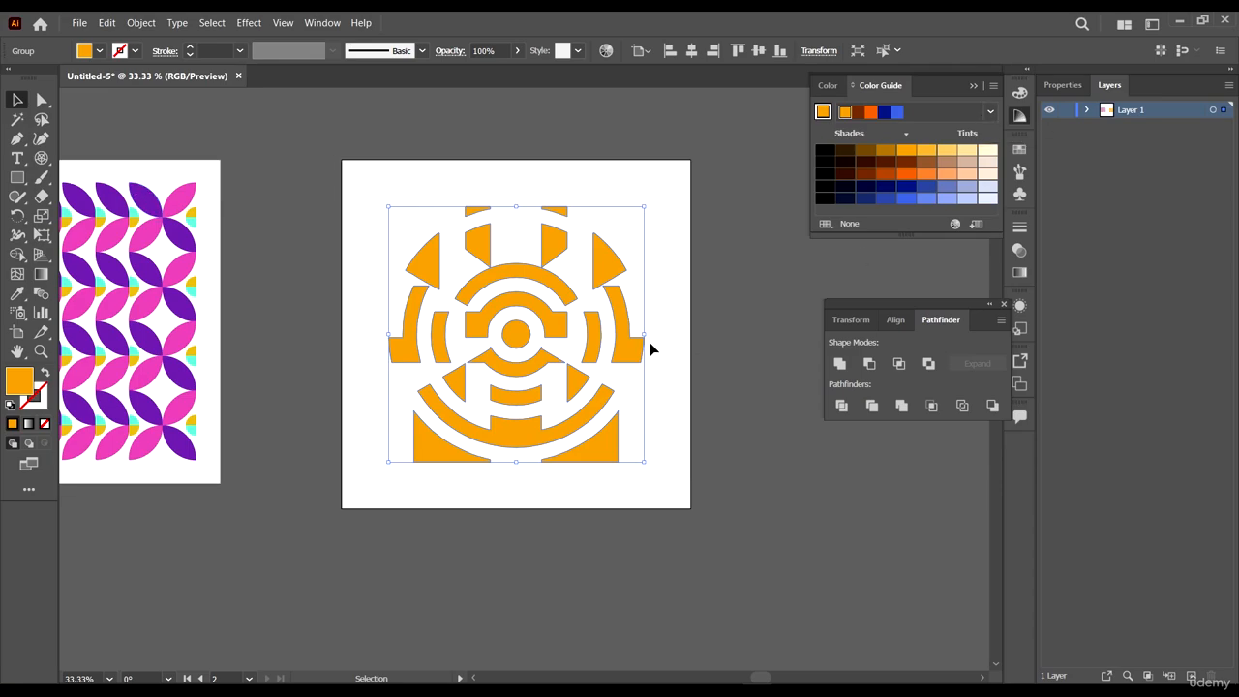
# - Try several Color Guide swatches on the grouped design, settle on the vivid red-orange fill, and deselect it
pyautogui.click(902, 152)
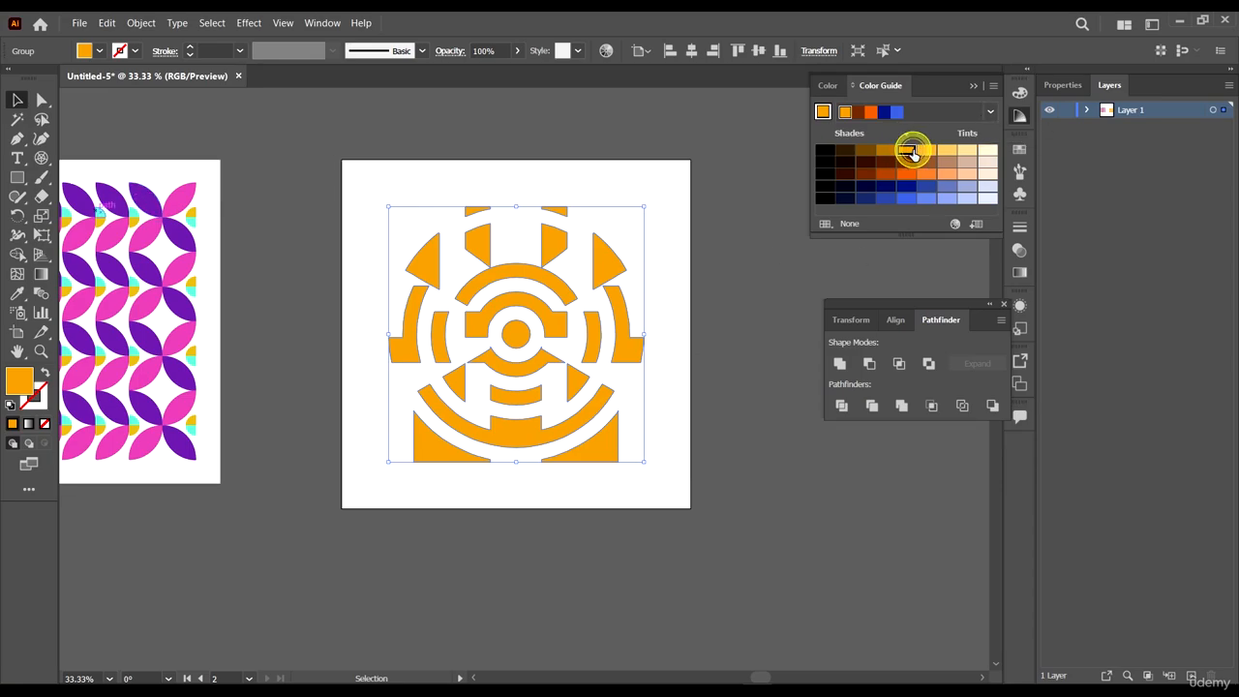
pyautogui.click(887, 152)
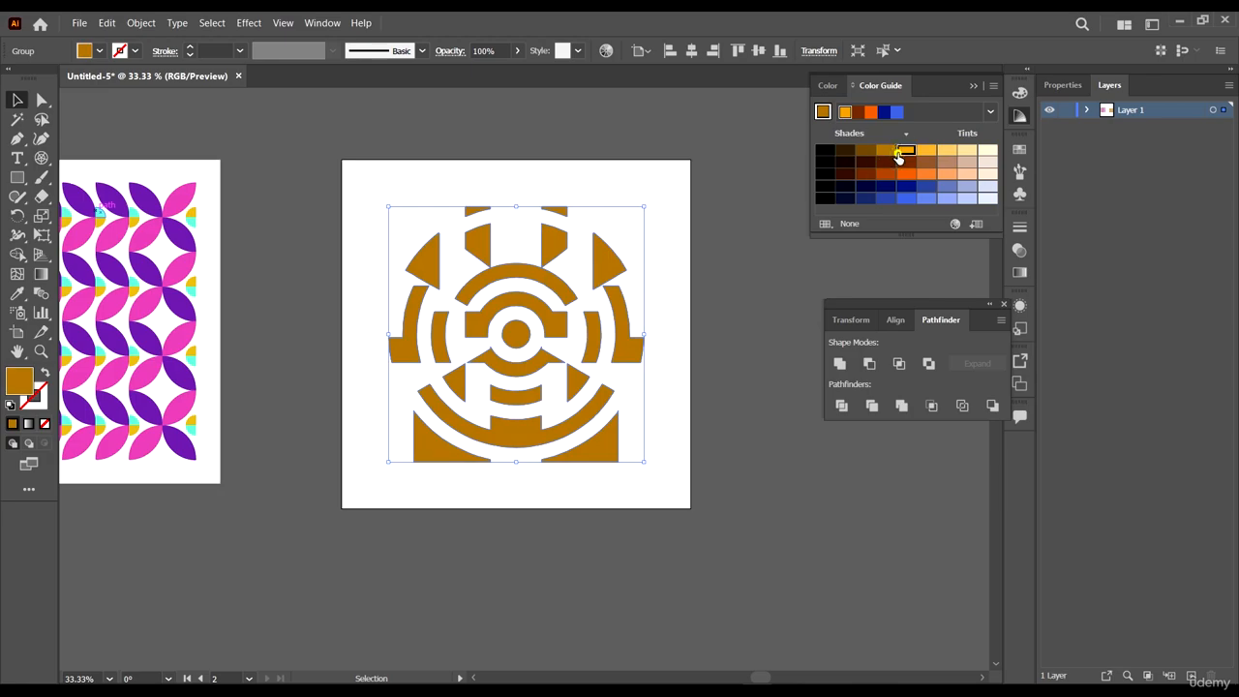
pyautogui.click(904, 152)
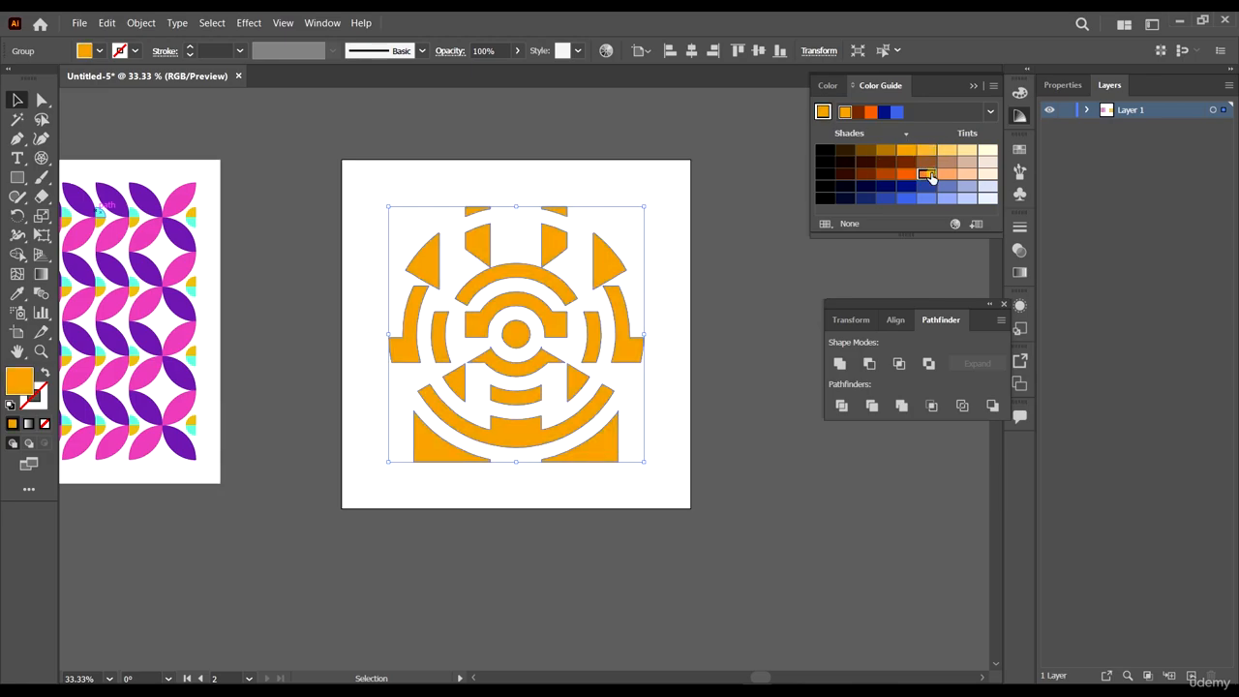
pyautogui.click(928, 174)
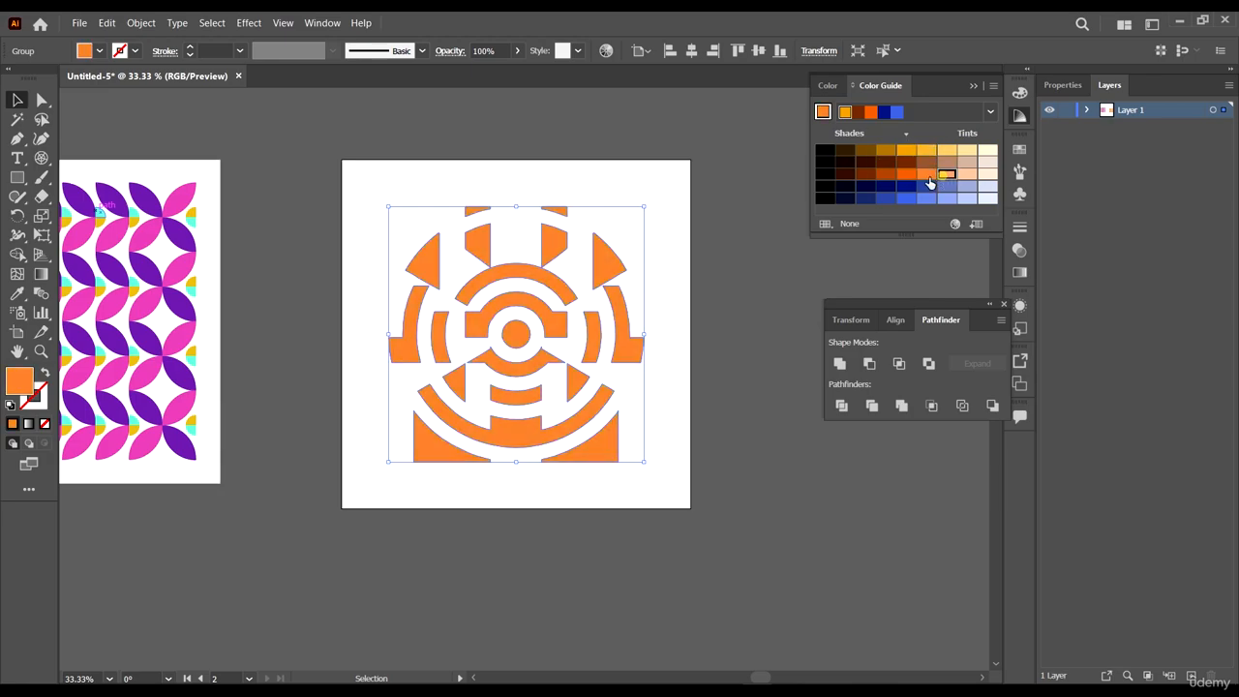
pyautogui.click(927, 177)
pyautogui.click(680, 425)
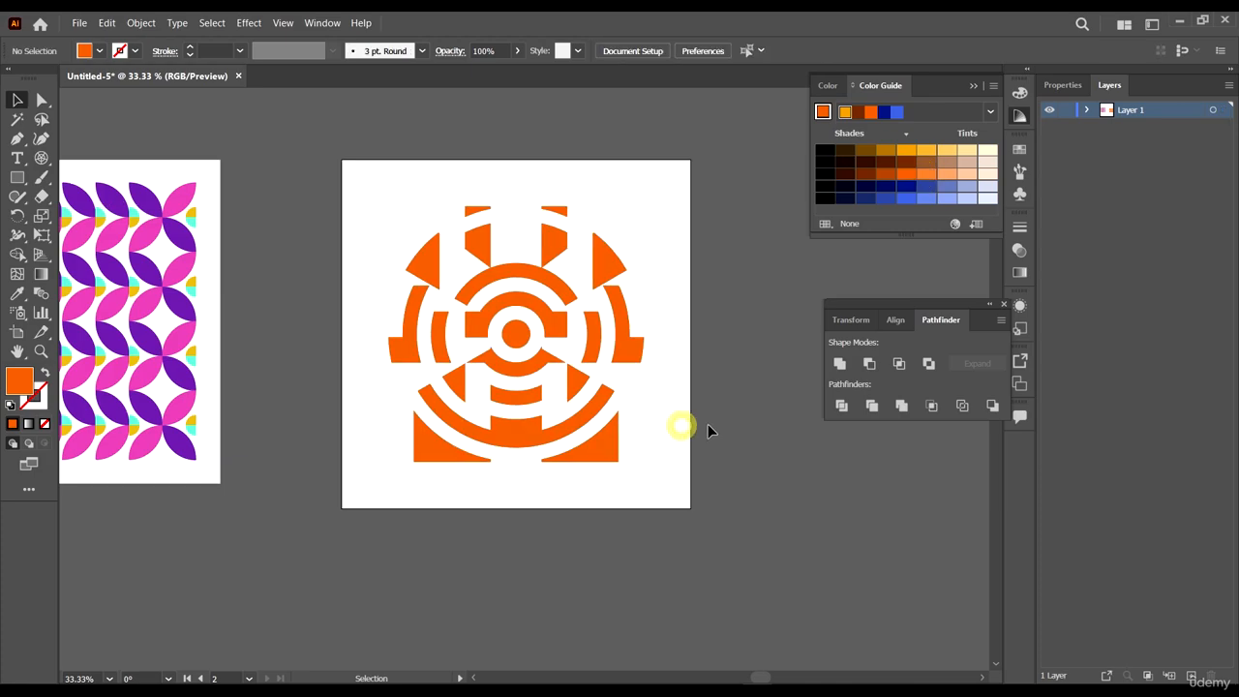
pyautogui.click(708, 428)
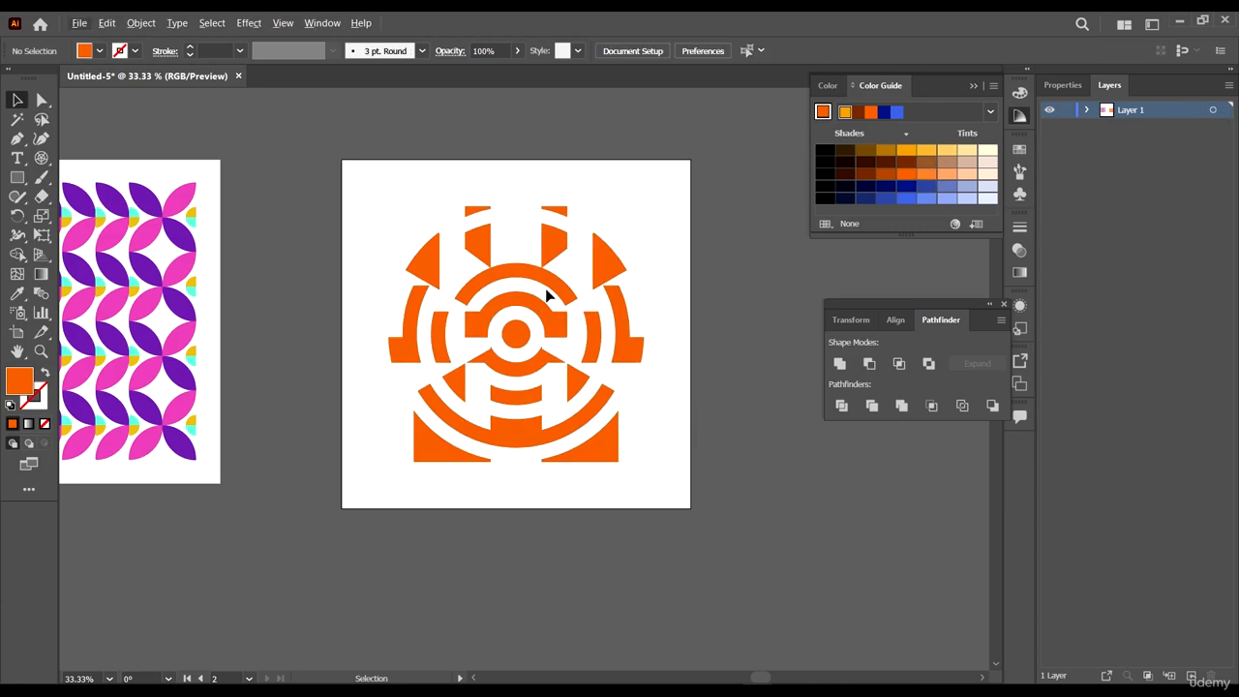
# - Recolour the central circle and the two bottom corner shapes with a medium blue from the Color Guide, and deselect them
pyautogui.hotkey('ctrl', '=')
pyautogui.press('a')
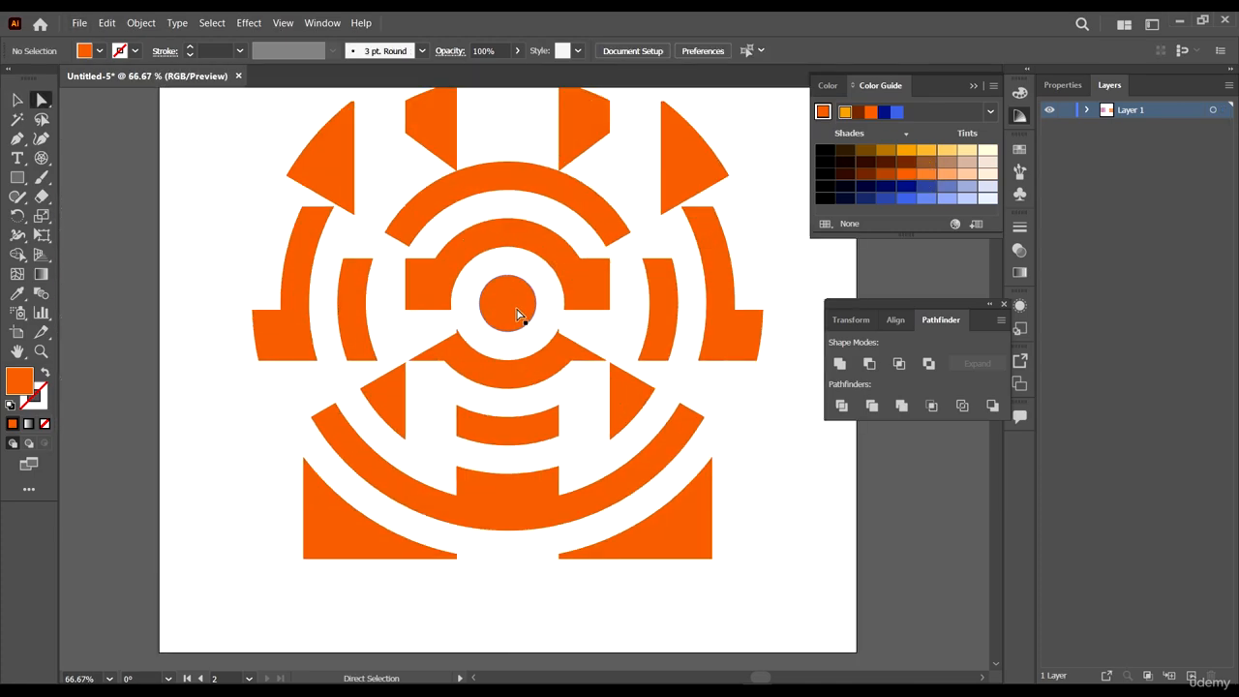
pyautogui.click(810, 491)
pyautogui.click(509, 317)
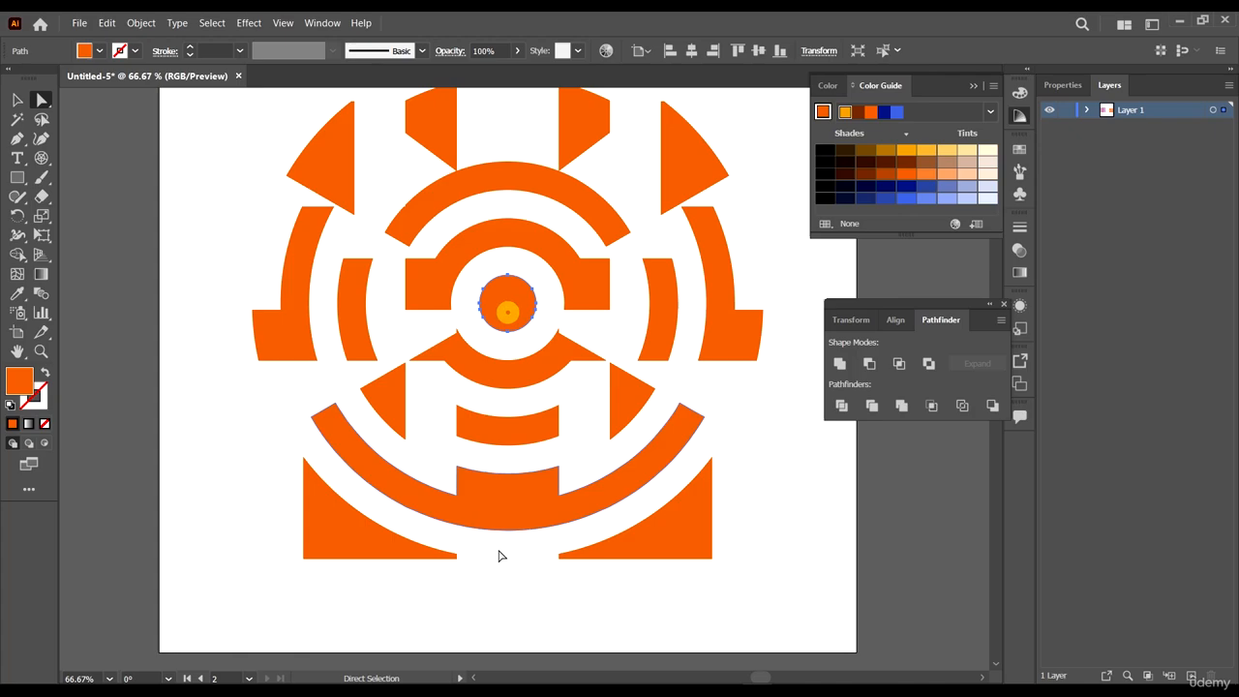
pyautogui.keyDown('shift'); pyautogui.click(345, 533); pyautogui.keyUp('shift')
pyautogui.keyDown('shift'); pyautogui.click(687, 534); pyautogui.keyUp('shift')
pyautogui.scroll(-1, 736, 239)
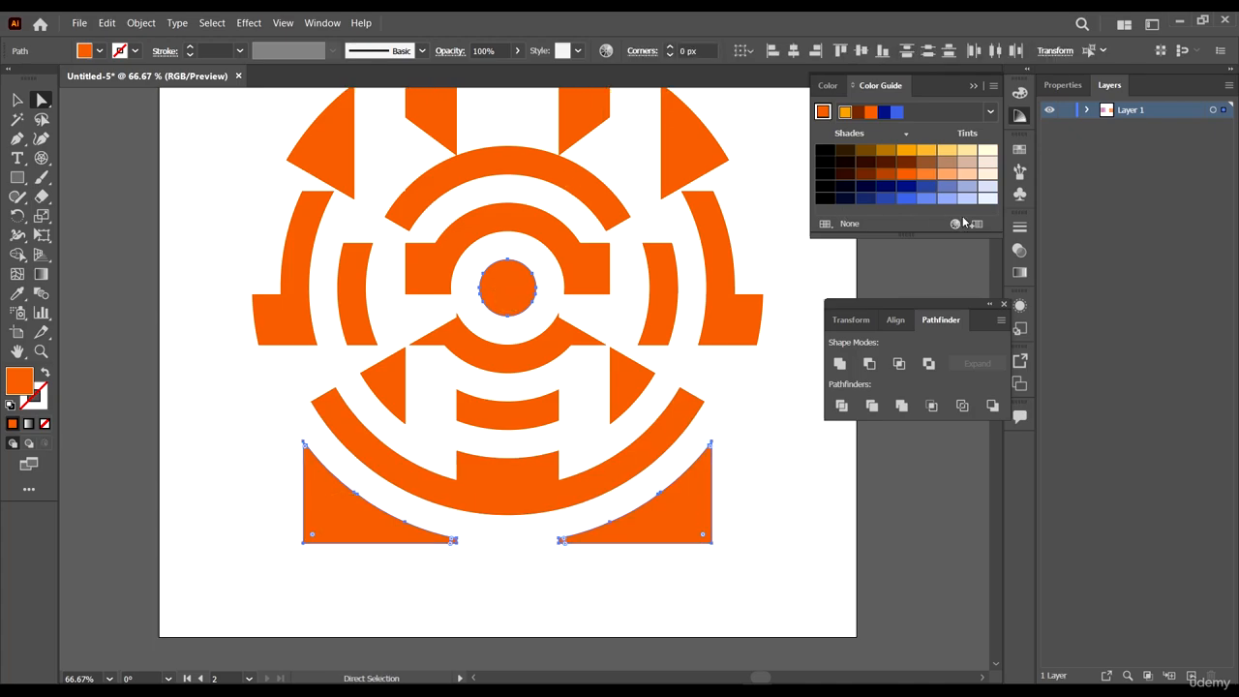
pyautogui.click(919, 190)
pyautogui.scroll(-2, 658, 346)
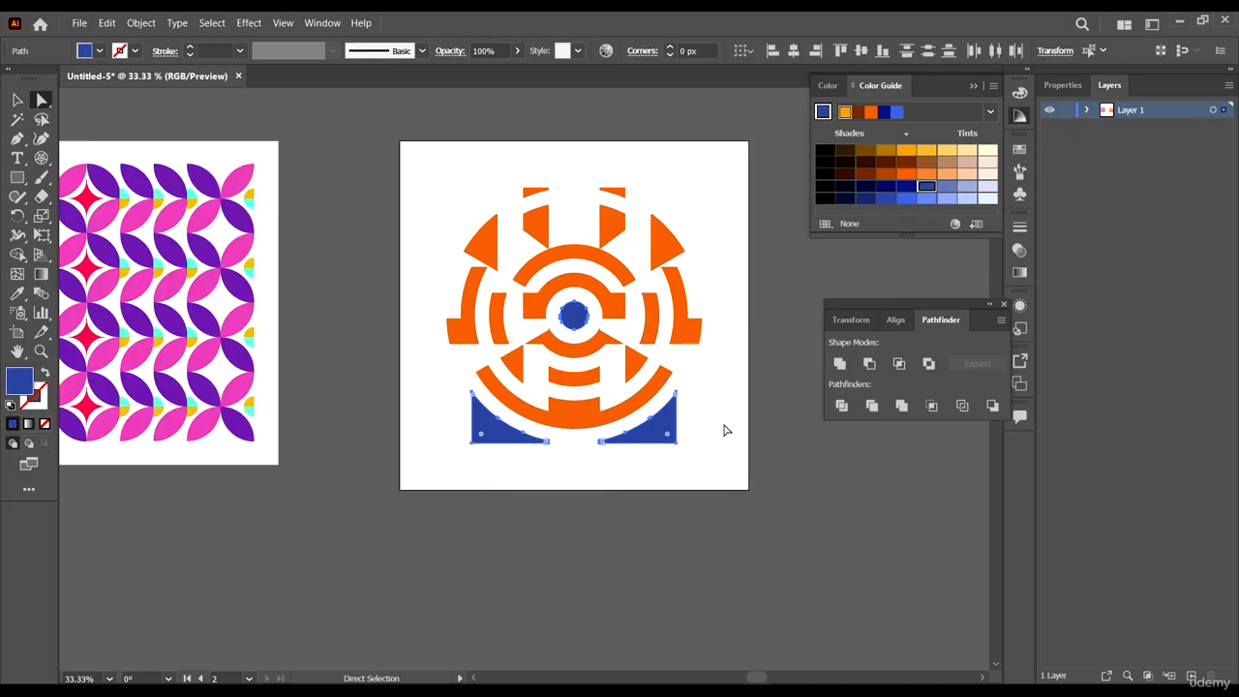
pyautogui.click(733, 432)
# - Match the four shapes at the design's top to the blue of the bottom corners using the Eyedropper, and deselect them
pyautogui.scroll(1, 639, 254)
pyautogui.click(587, 215)
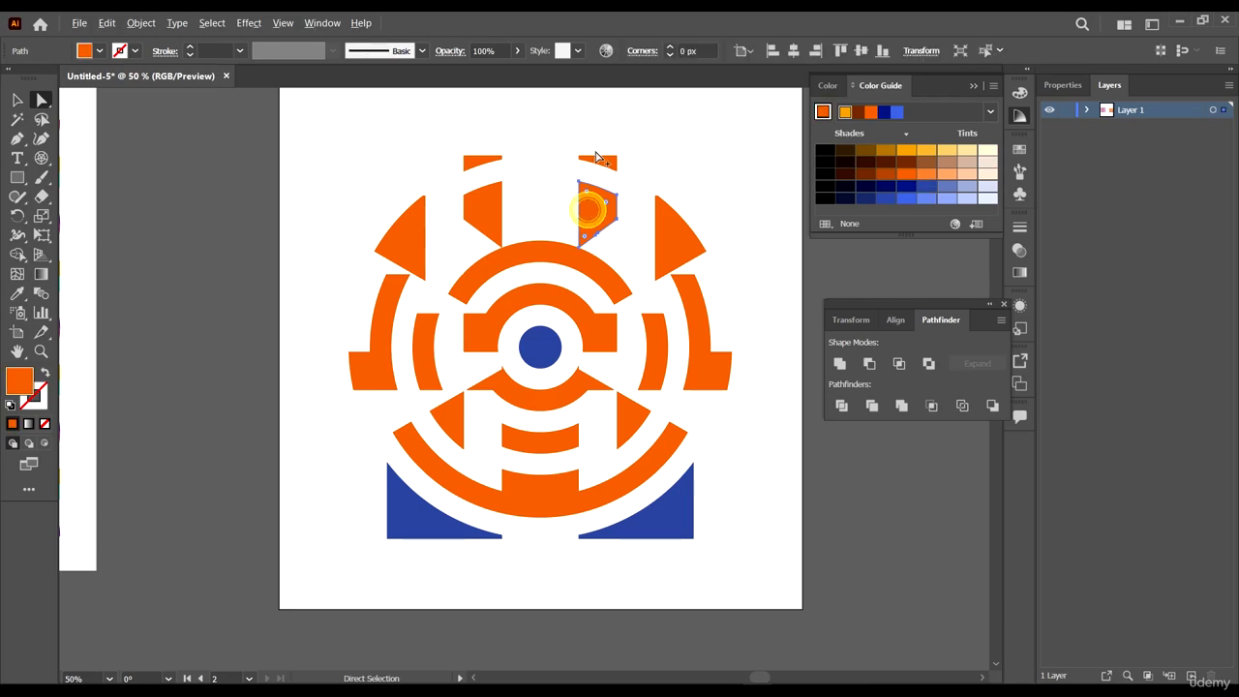
pyautogui.scroll(3, 596, 198)
pyautogui.keyDown('shift'); pyautogui.click(619, 184); pyautogui.keyUp('shift')
pyautogui.keyDown('shift'); pyautogui.click(244, 352); pyautogui.keyUp('shift')
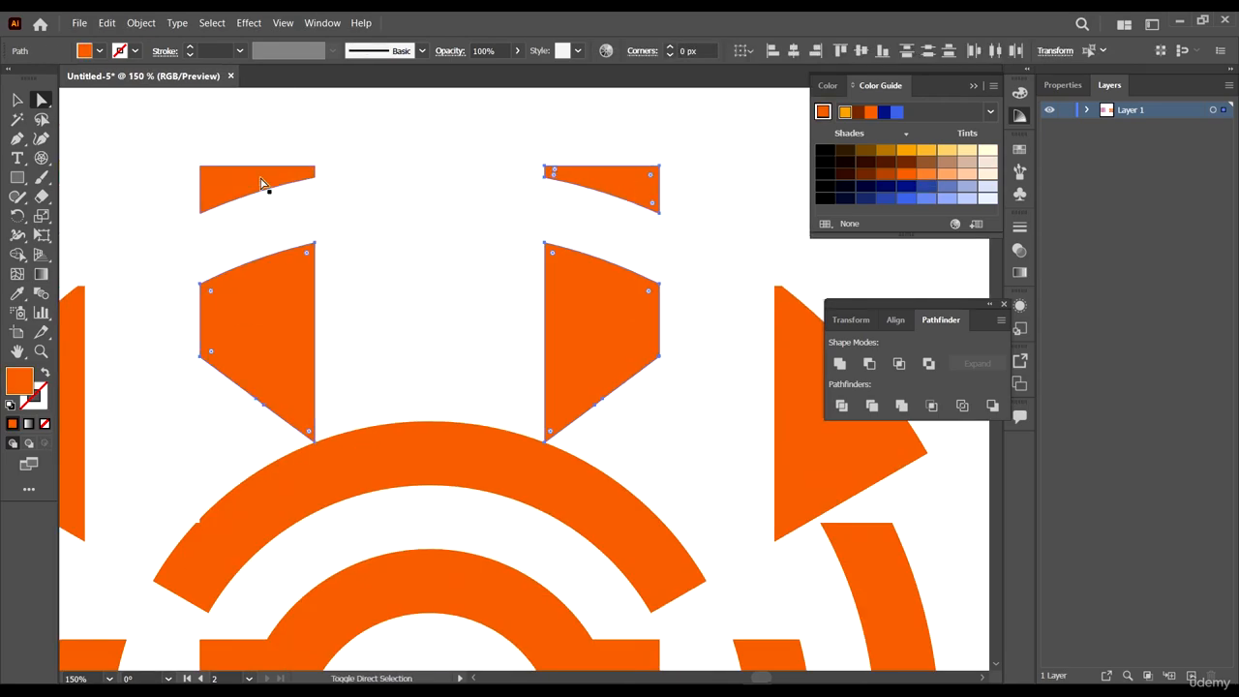
pyautogui.keyDown('shift'); pyautogui.click(244, 179); pyautogui.keyUp('shift')
pyautogui.scroll(-5, 244, 179)
pyautogui.press('i')
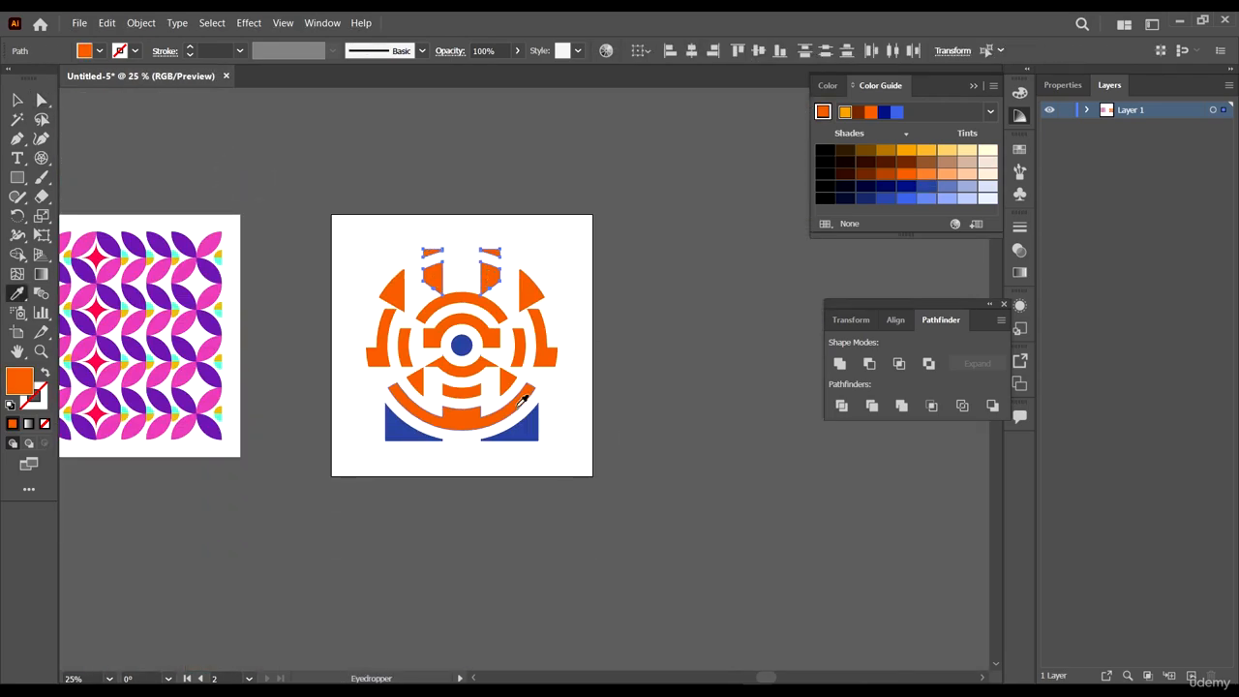
pyautogui.click(523, 431)
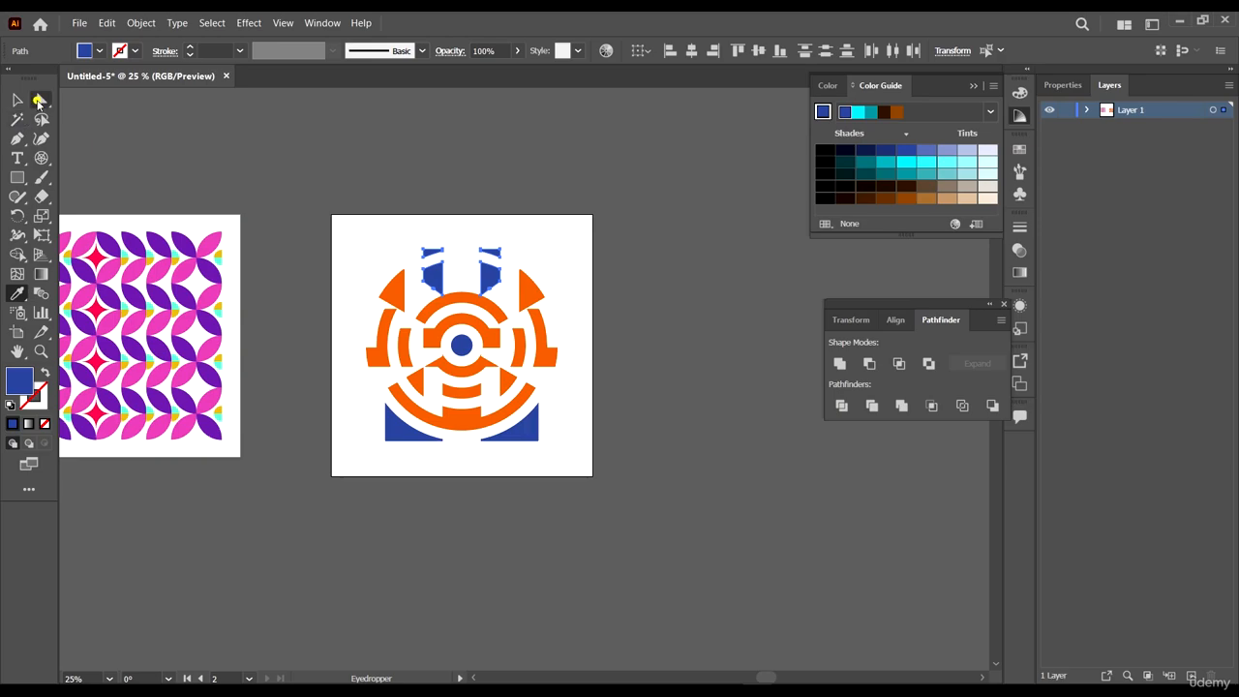
pyautogui.click(39, 99)
pyautogui.scroll(-1, 589, 390)
pyautogui.click(588, 387)
# - Apply the sampled blue to the half ring below the central circle and the two wedges beside it, and deselect them
pyautogui.scroll(1, 466, 278)
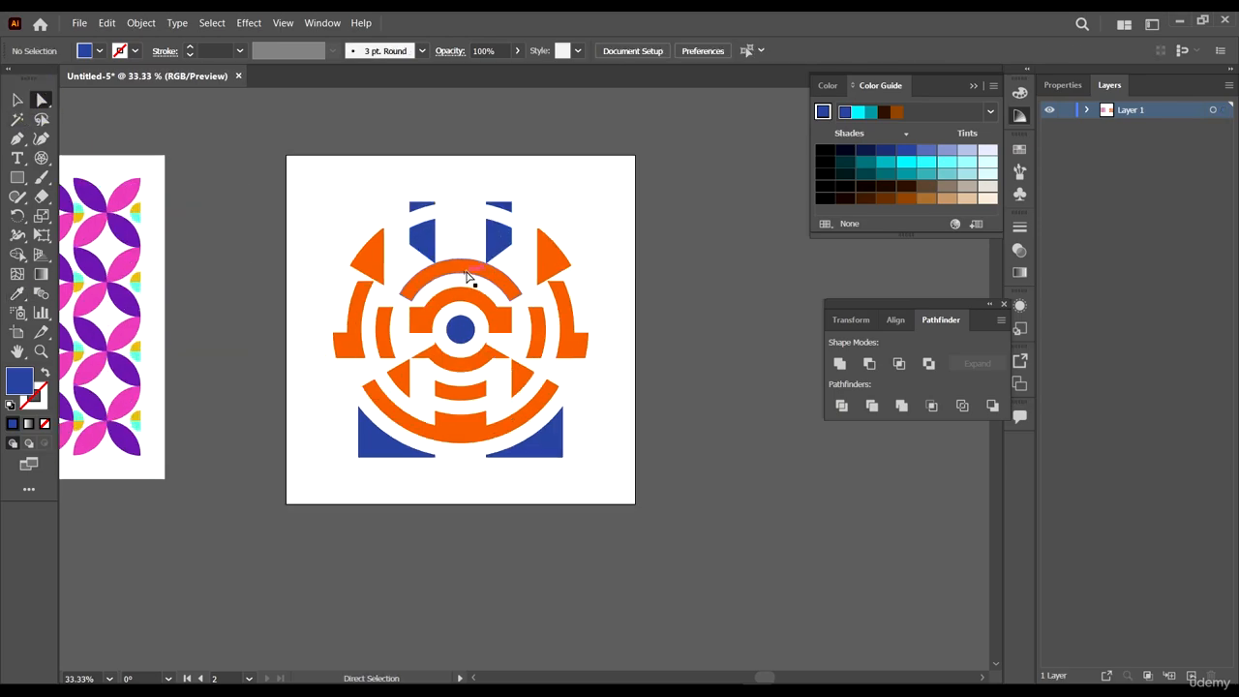
pyautogui.scroll(1, 474, 352)
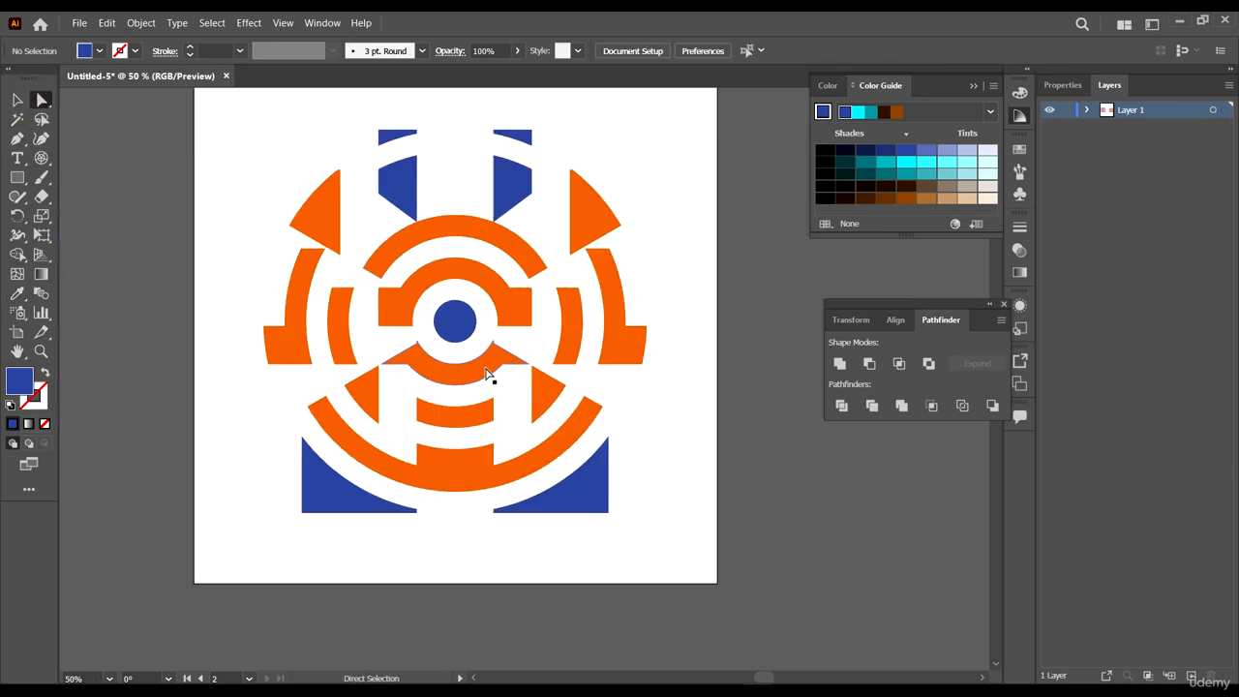
pyautogui.click(491, 363)
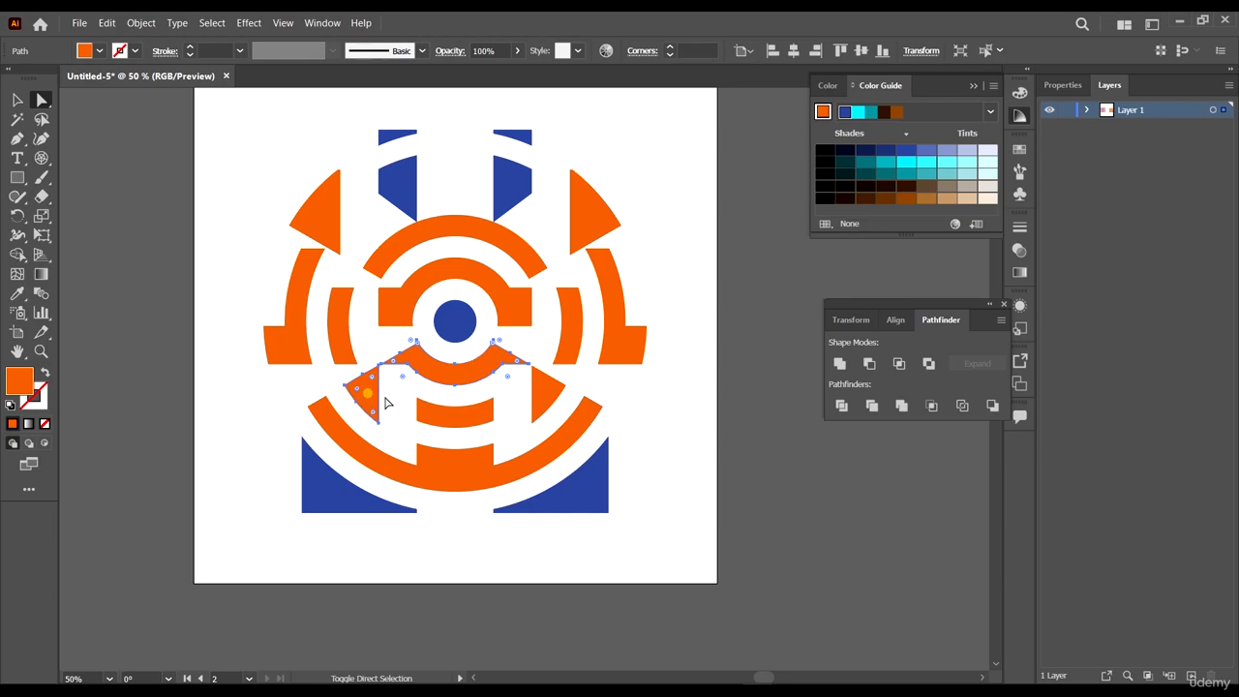
pyautogui.keyDown('shift'); pyautogui.click(379, 399); pyautogui.keyUp('shift')
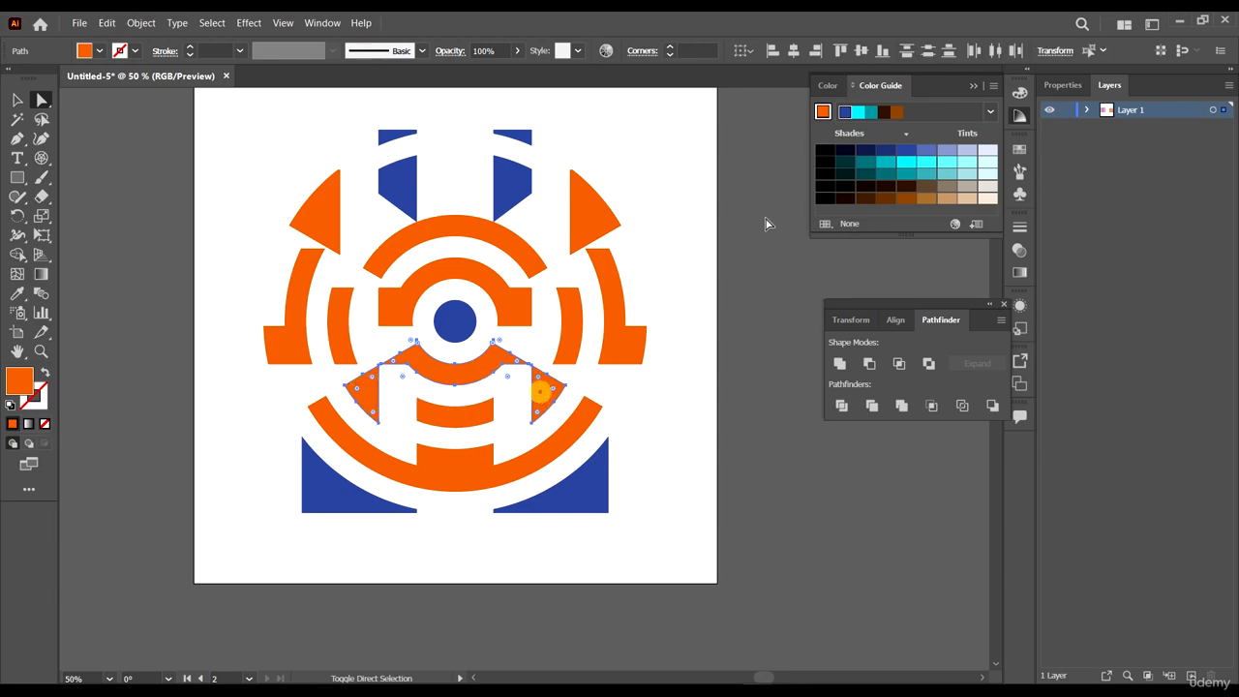
pyautogui.scroll(-1, 594, 362)
pyautogui.press('i')
pyautogui.click(584, 462)
pyautogui.press('a')
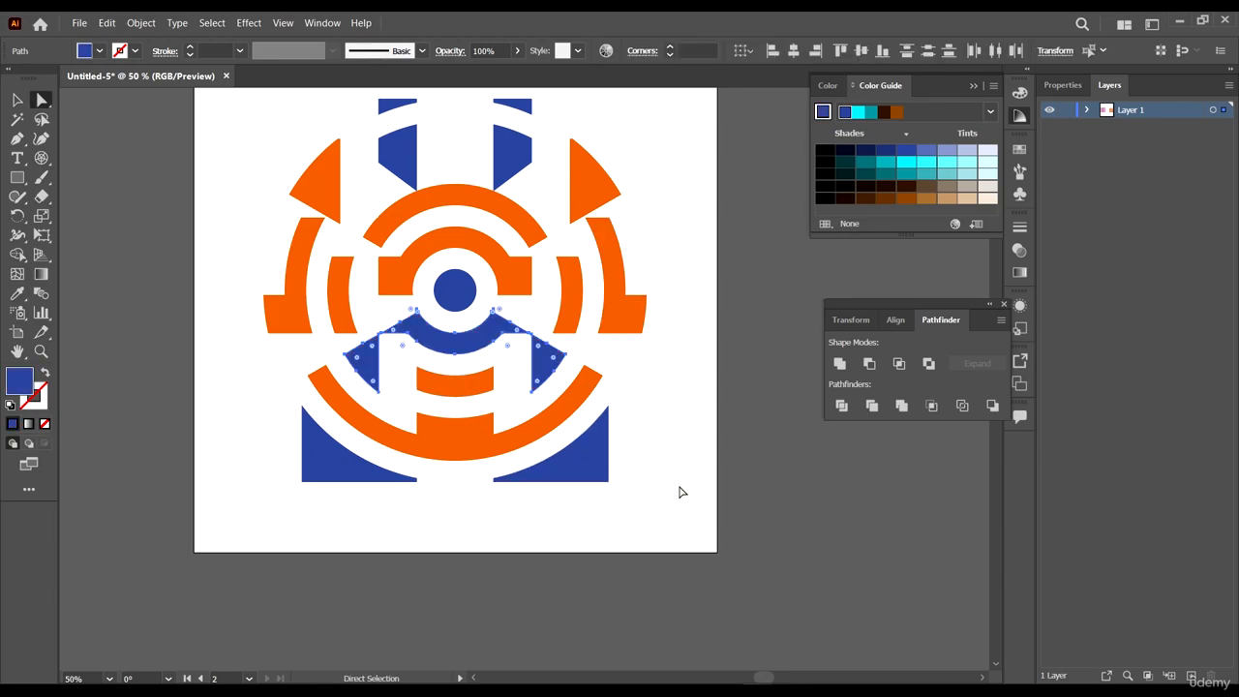
pyautogui.click(681, 492)
# - Recolour the short curved bar beneath the lower half ring with the bottom corners' blue, and deselect it
pyautogui.scroll(1, 663, 367)
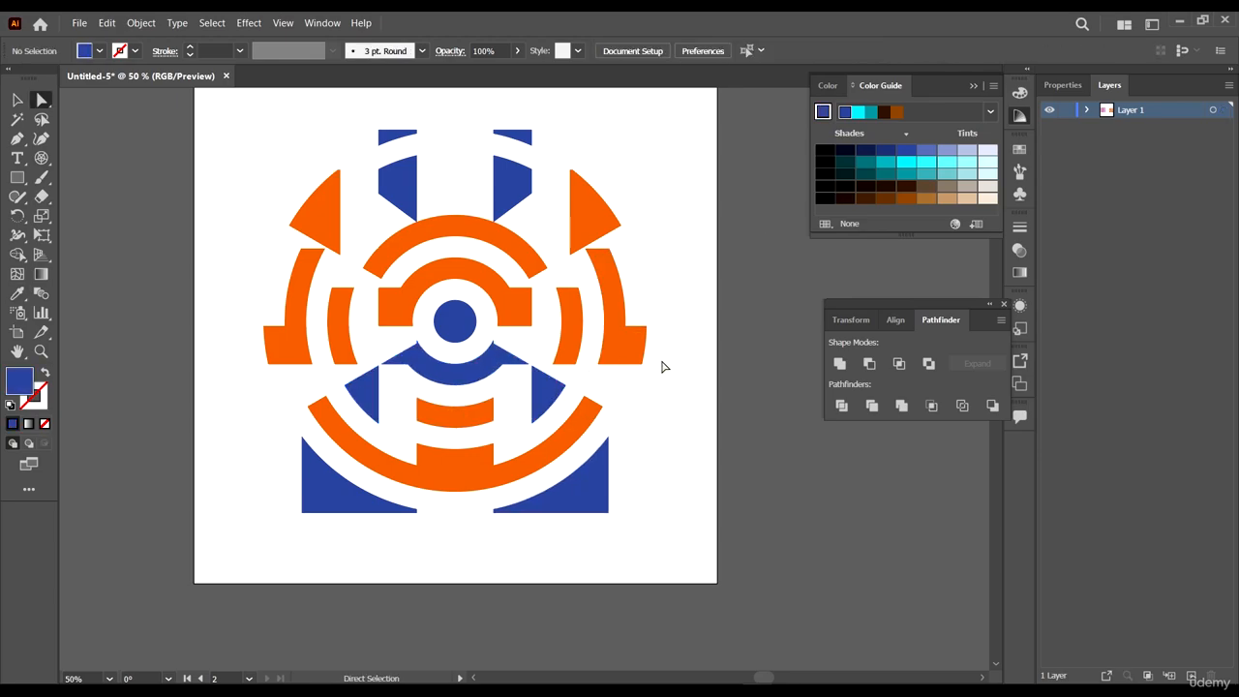
pyautogui.click(462, 420)
pyautogui.press('i')
pyautogui.click(576, 475)
pyautogui.press('v')
pyautogui.click(665, 489)
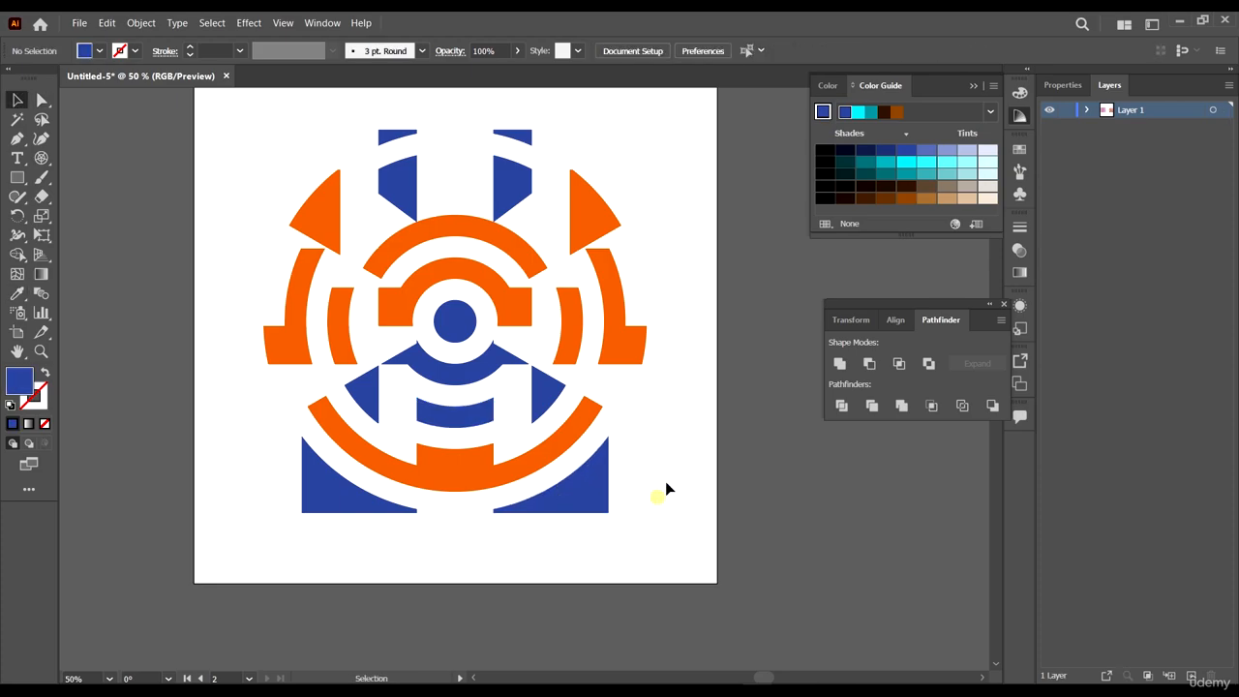
# - Try cyan and teal swatches on the central circle, keep the darker teal fill, and deselect it
pyautogui.scroll(-1, 669, 479)
pyautogui.scroll(2, 675, 463)
pyautogui.scroll(-2, 675, 463)
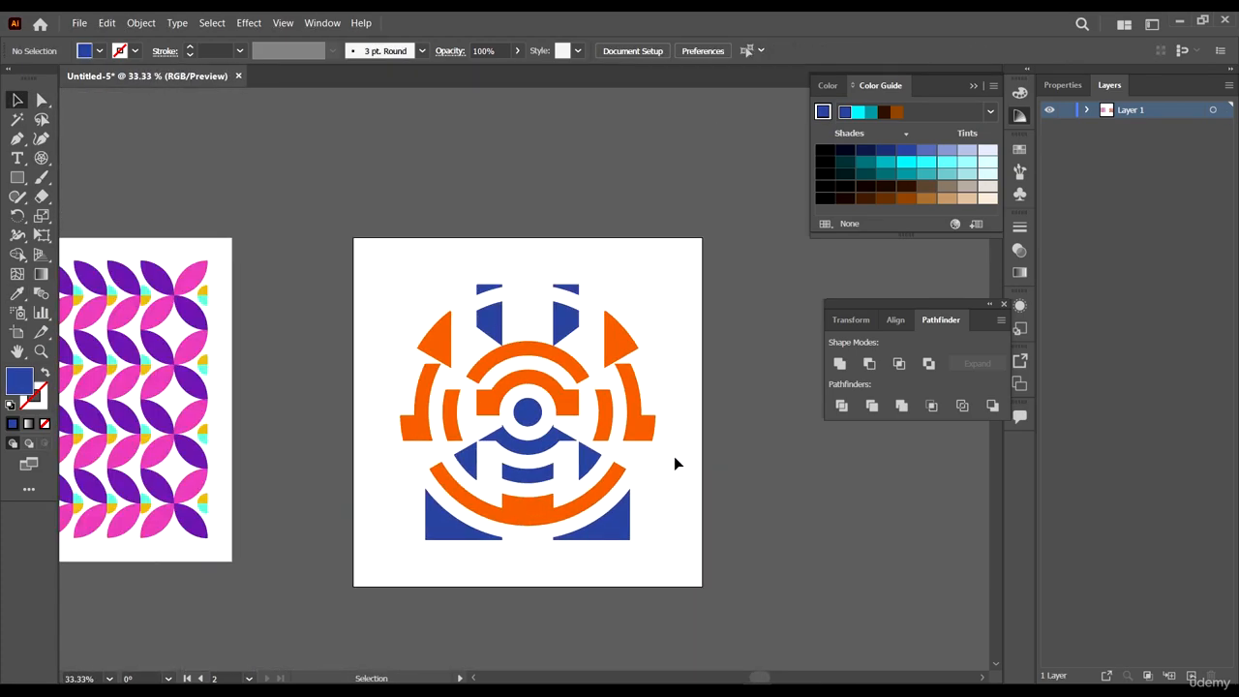
pyautogui.scroll(-1, 673, 461)
pyautogui.press('a')
pyautogui.scroll(2, 544, 397)
pyautogui.click(500, 324)
pyautogui.scroll(-1, 553, 374)
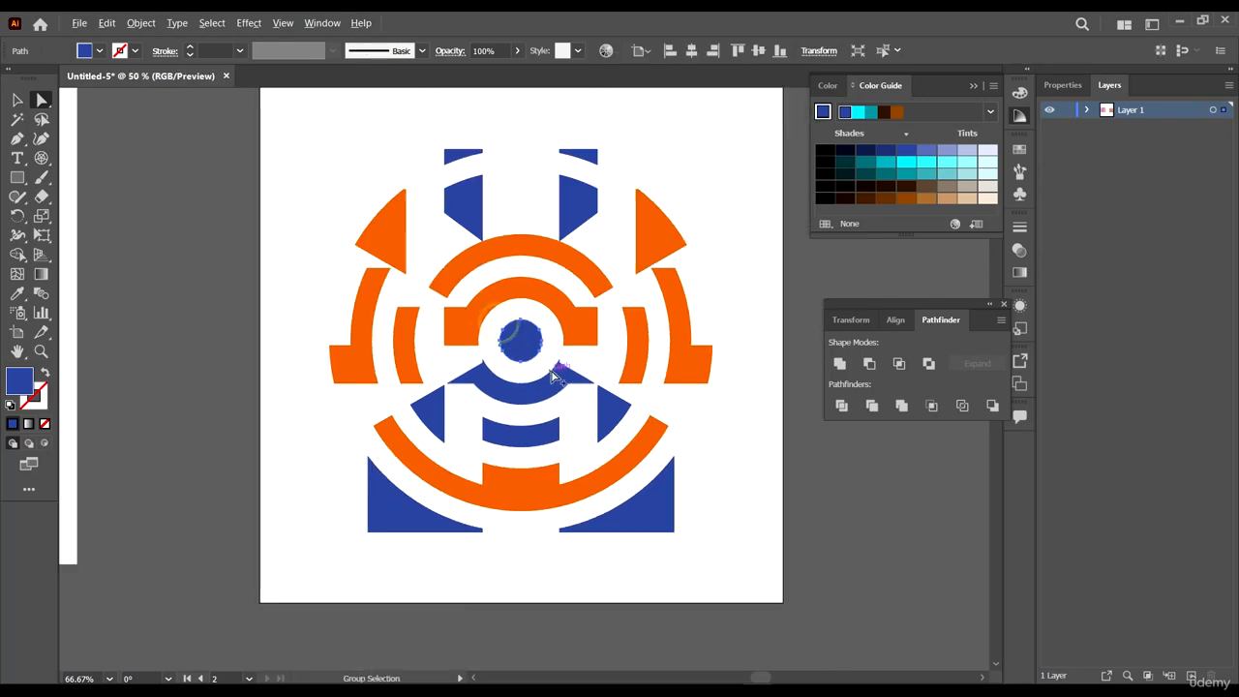
pyautogui.click(906, 163)
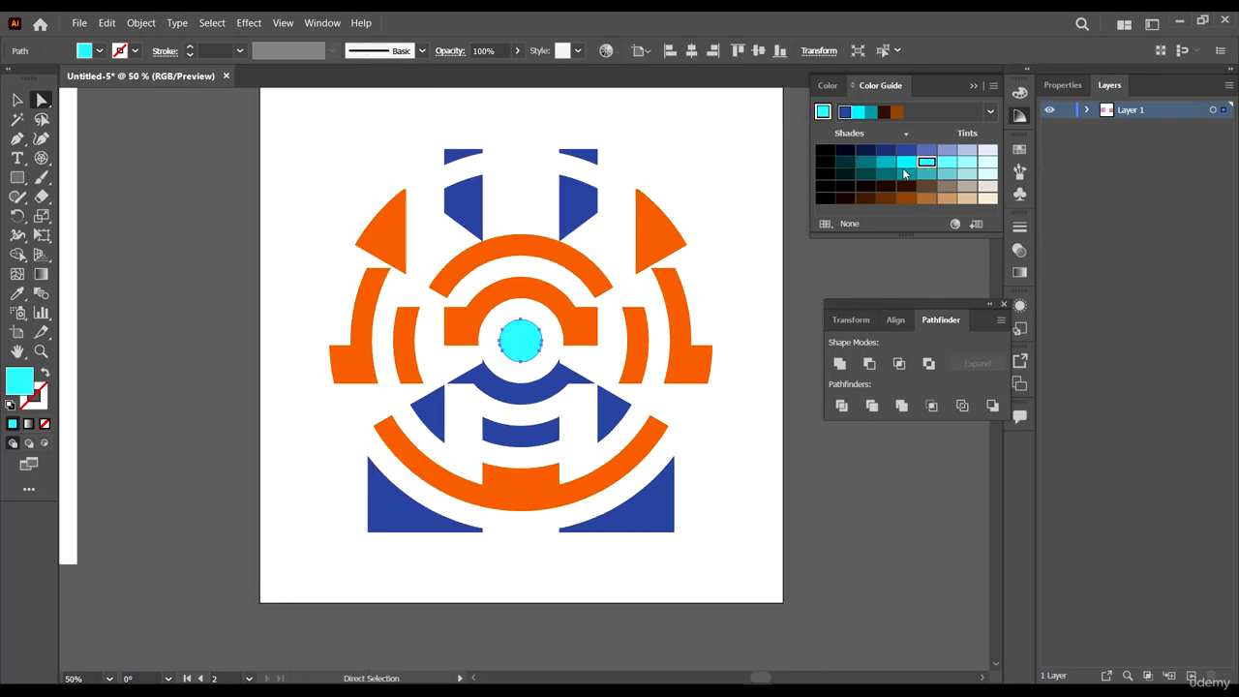
pyautogui.click(906, 174)
pyautogui.click(926, 174)
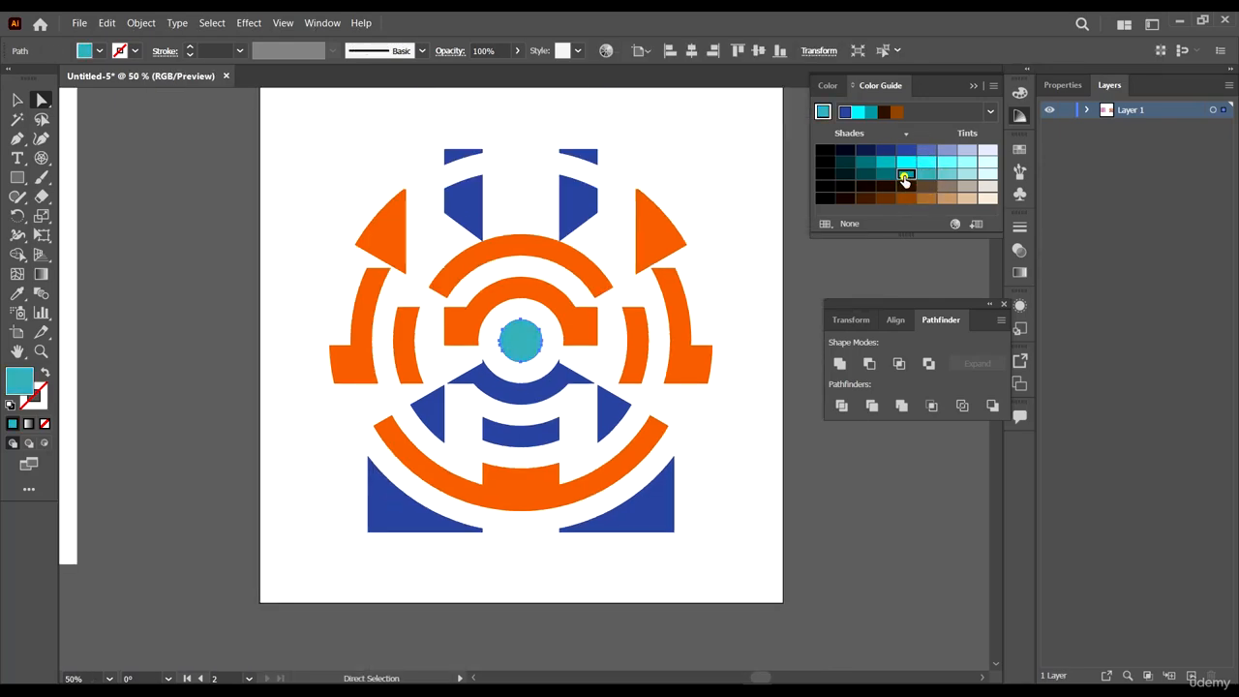
pyautogui.click(905, 175)
pyautogui.click(783, 560)
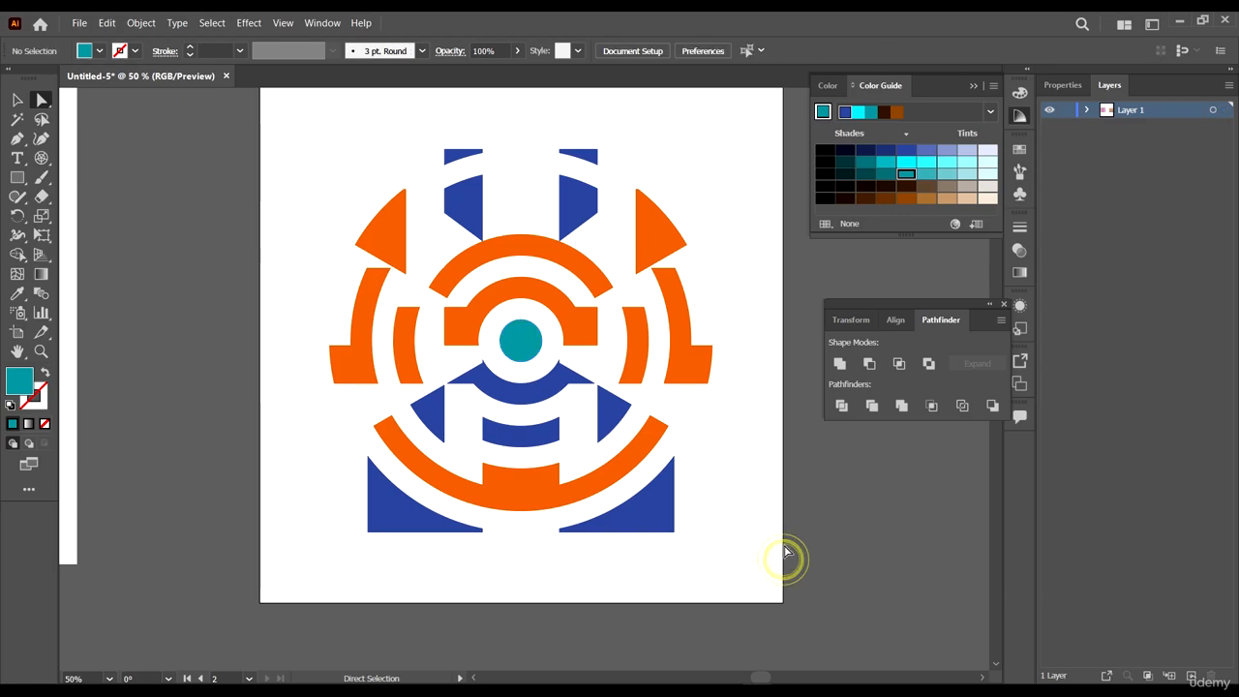
# - Match the two arches above the central circle to the circle's teal using the Eyedropper, and deselect them
pyautogui.scroll(-1, 725, 434)
pyautogui.scroll(2, 518, 379)
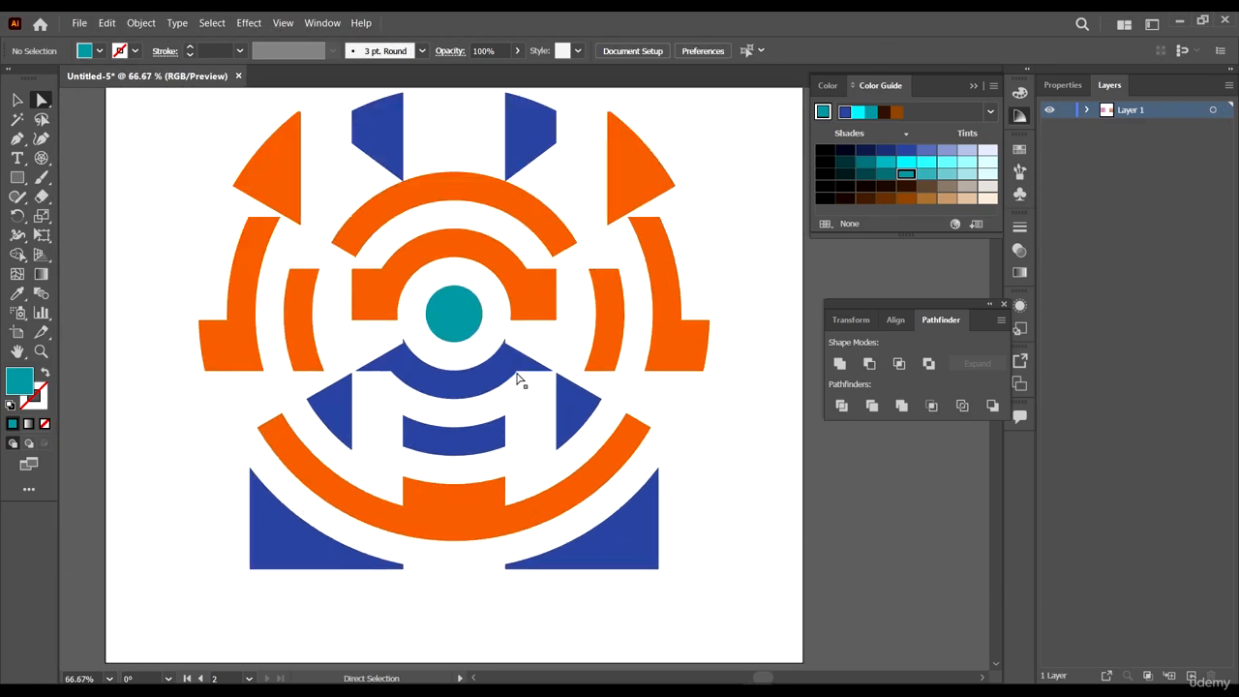
pyautogui.click(524, 295)
pyautogui.keyDown('shift'); pyautogui.click(546, 219); pyautogui.keyUp('shift')
pyautogui.press('i')
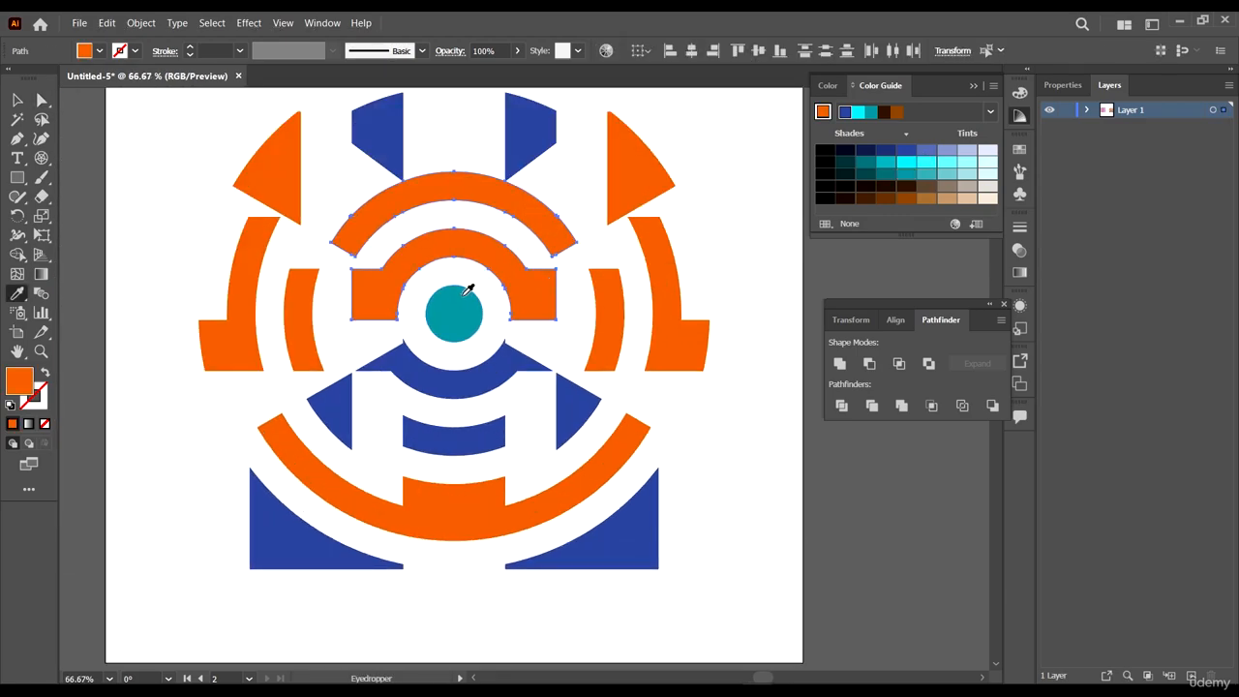
pyautogui.click(469, 289)
pyautogui.press('a')
pyautogui.click(761, 543)
pyautogui.scroll(-1, 732, 456)
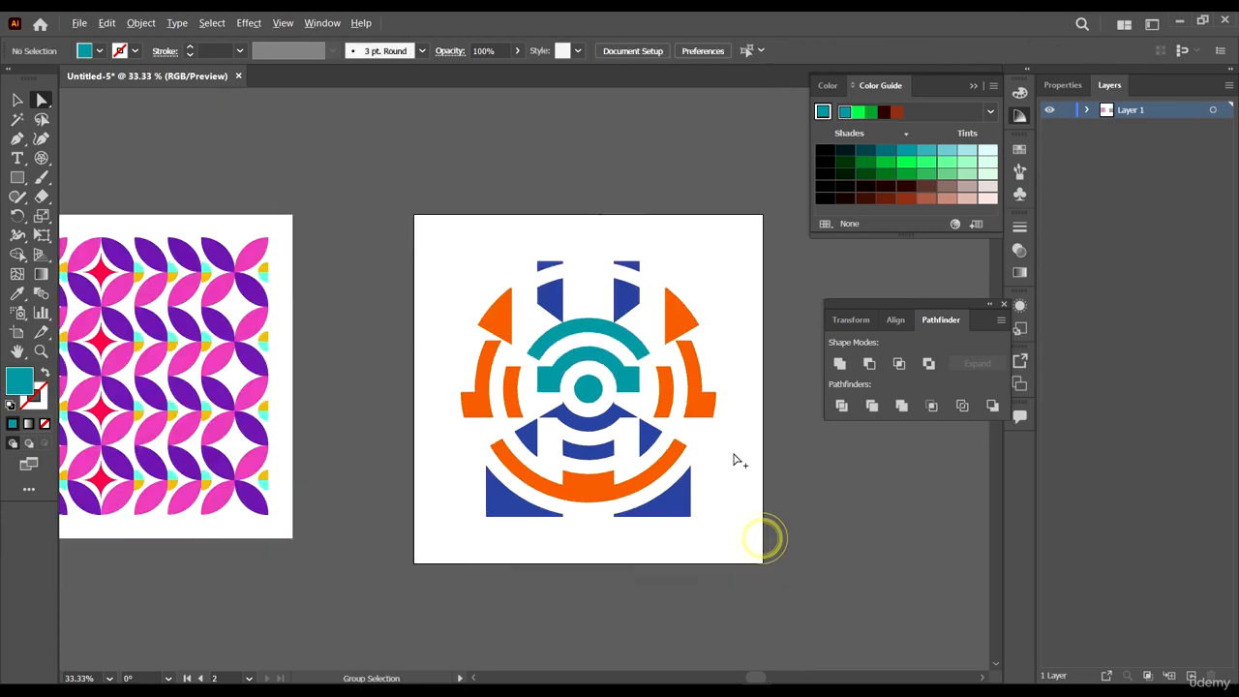
# - Draw a teal rectangle covering the whole second artboard, from corner to corner
pyautogui.scroll(1, 743, 450)
pyautogui.hotkey('ctrl', 'a')
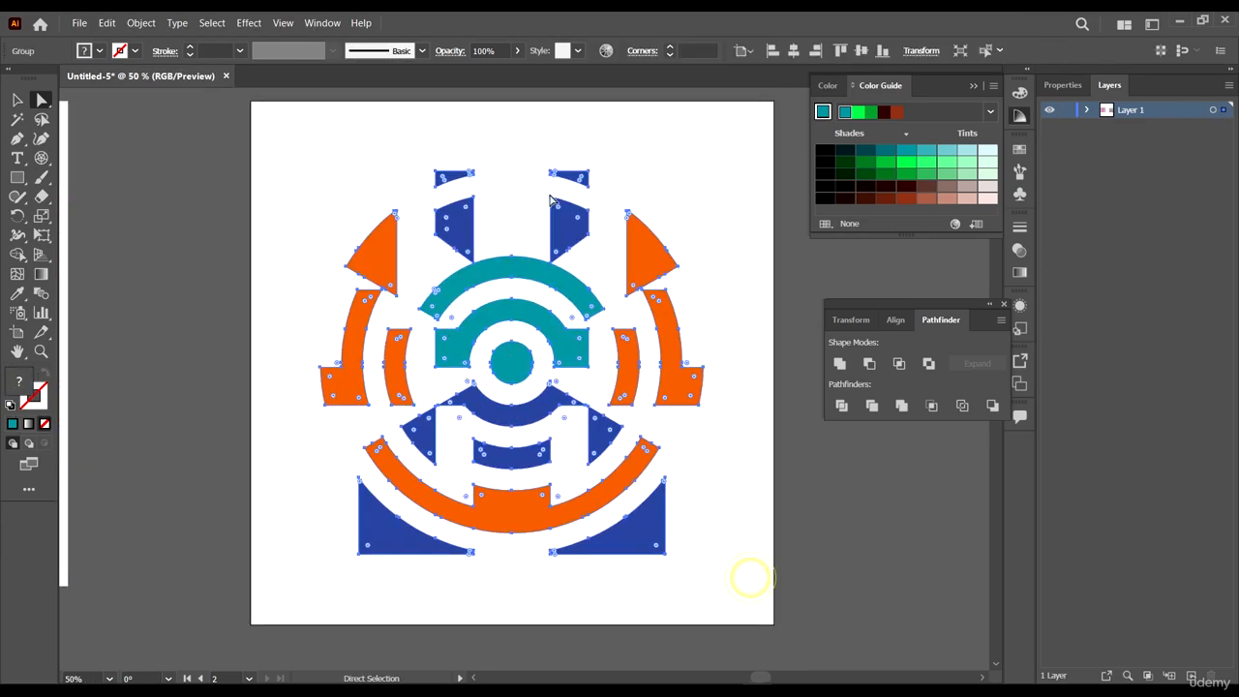
pyautogui.click(767, 471)
pyautogui.click(17, 178)
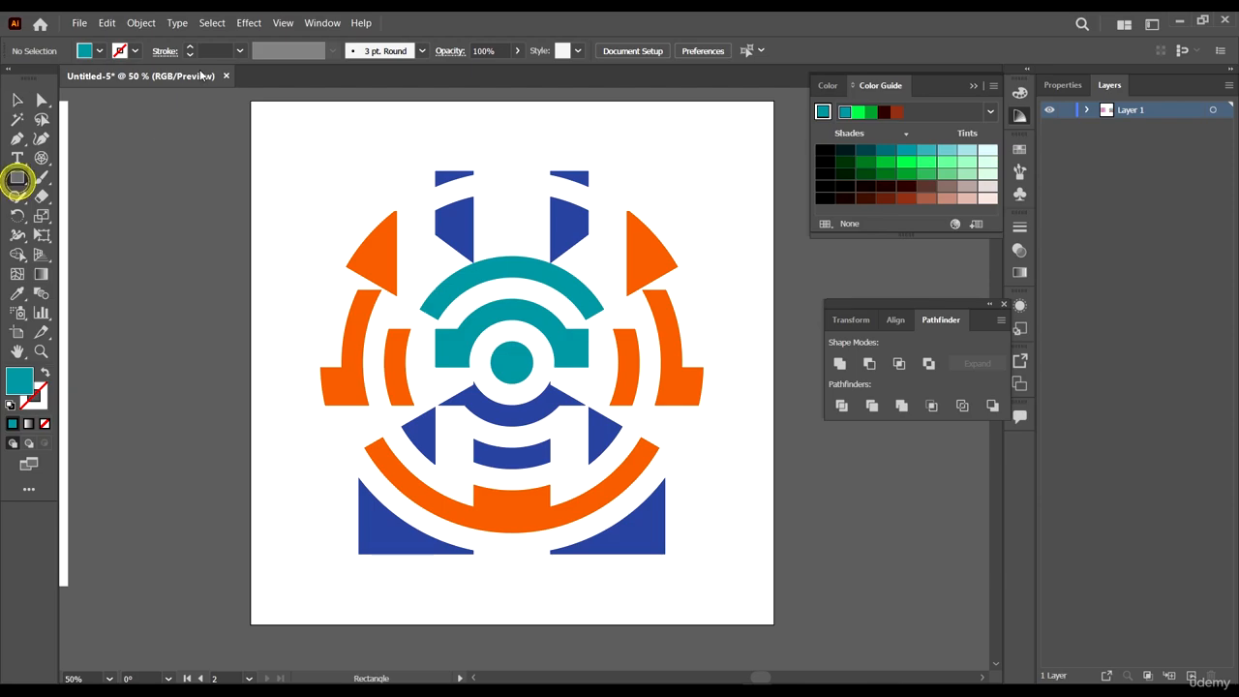
pyautogui.moveTo(250, 101); pyautogui.dragTo(773, 622)
pyautogui.press('v')
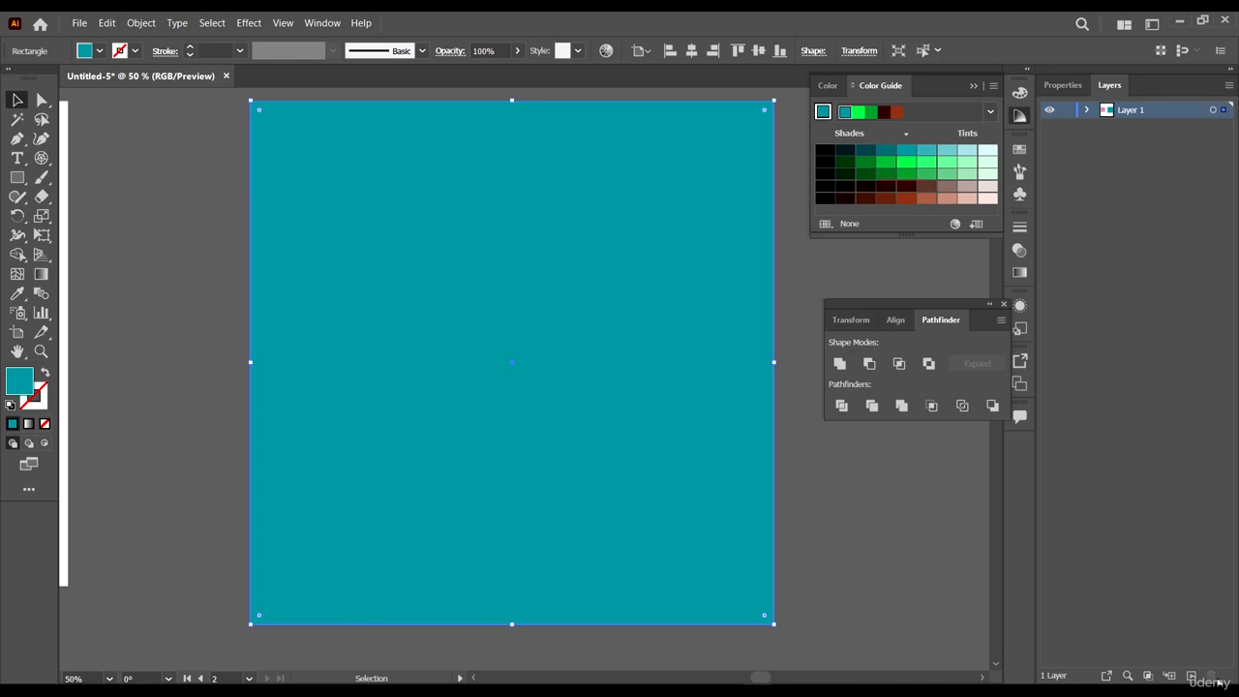
# - Move the rectangle in place onto a new layer and put that layer beneath the artwork layer
pyautogui.click(1192, 676)
pyautogui.click(848, 598)
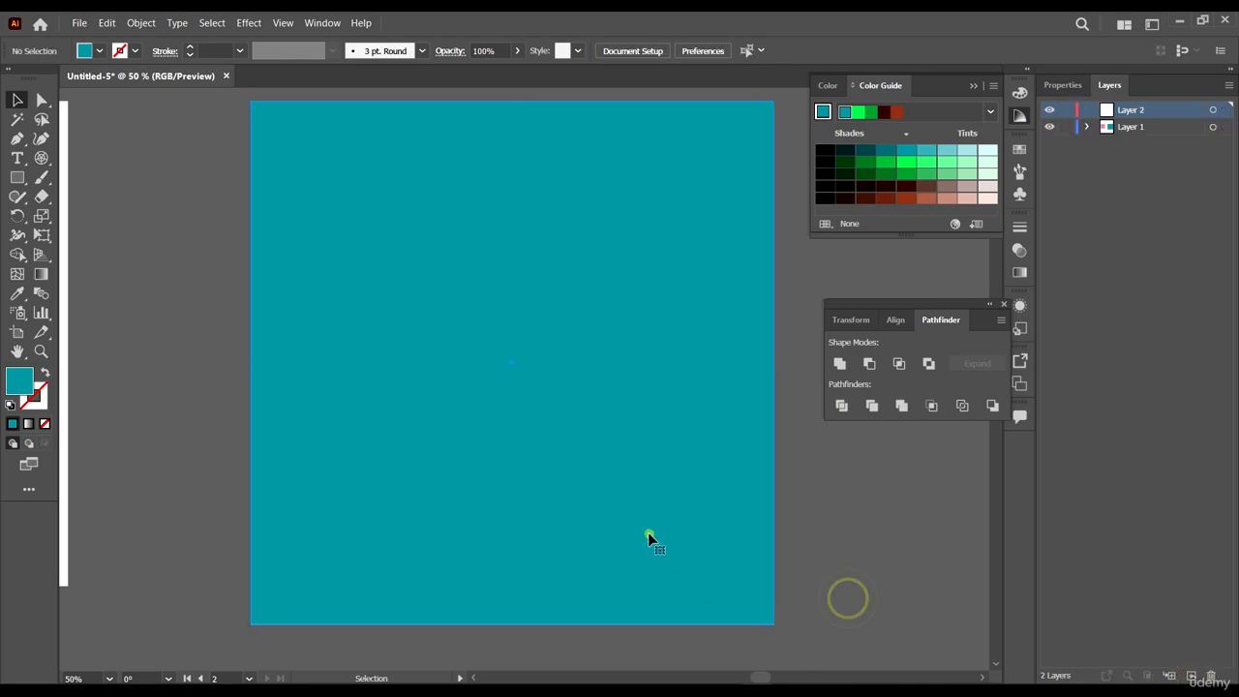
pyautogui.click(651, 538)
pyautogui.press('a')
pyautogui.press('Delete')
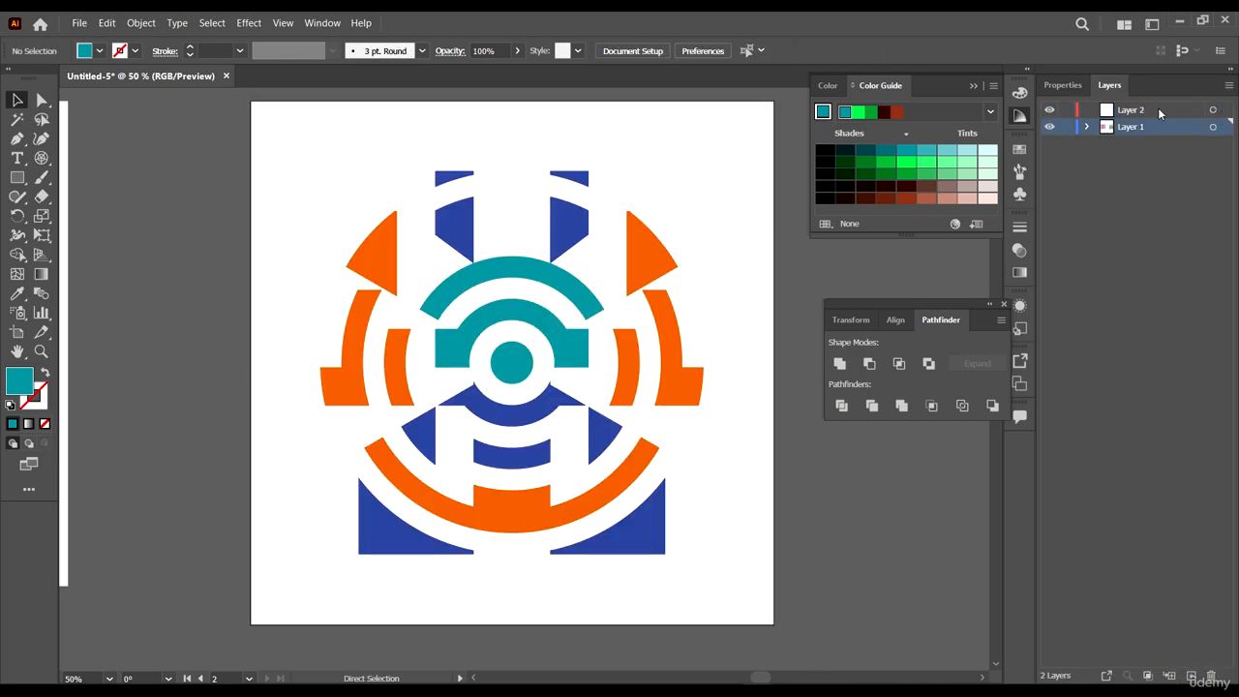
pyautogui.click(1161, 114)
pyautogui.hotkey('ctrl', 'z')
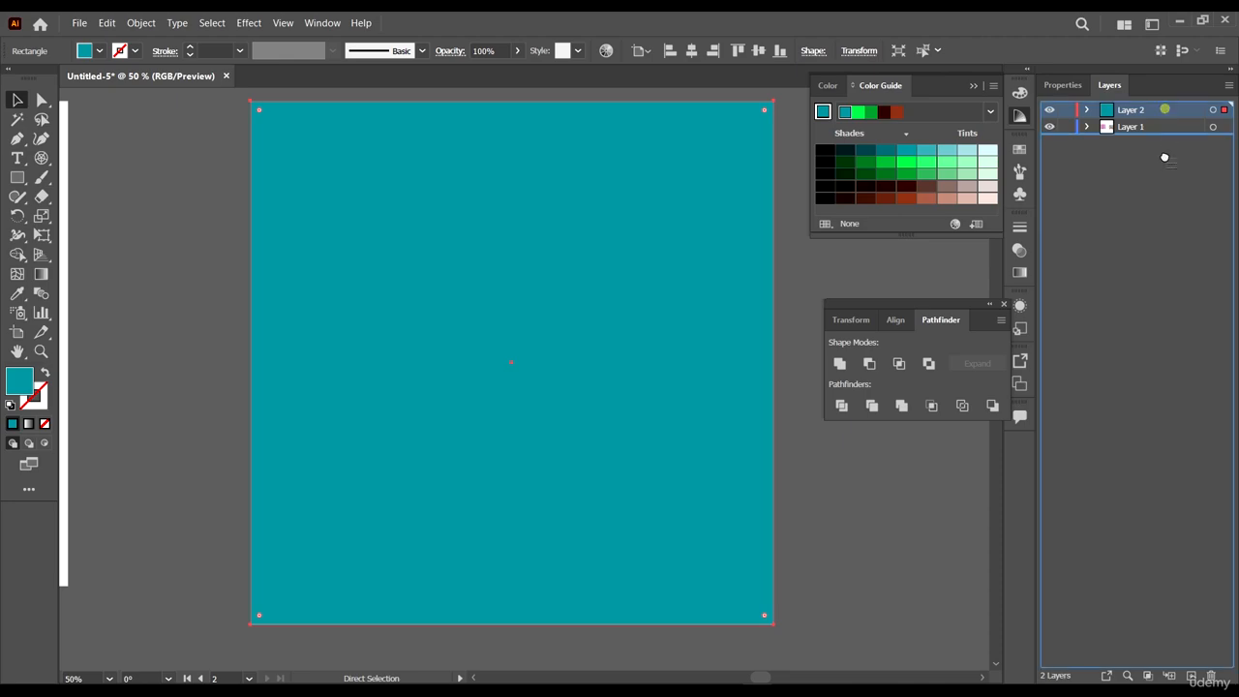
pyautogui.moveTo(1164, 158); pyautogui.dragTo(1162, 161)
# - Shrink the background square evenly about its centre, try dark and light swatches on it, and keep a pale mint green fill
pyautogui.press('v')
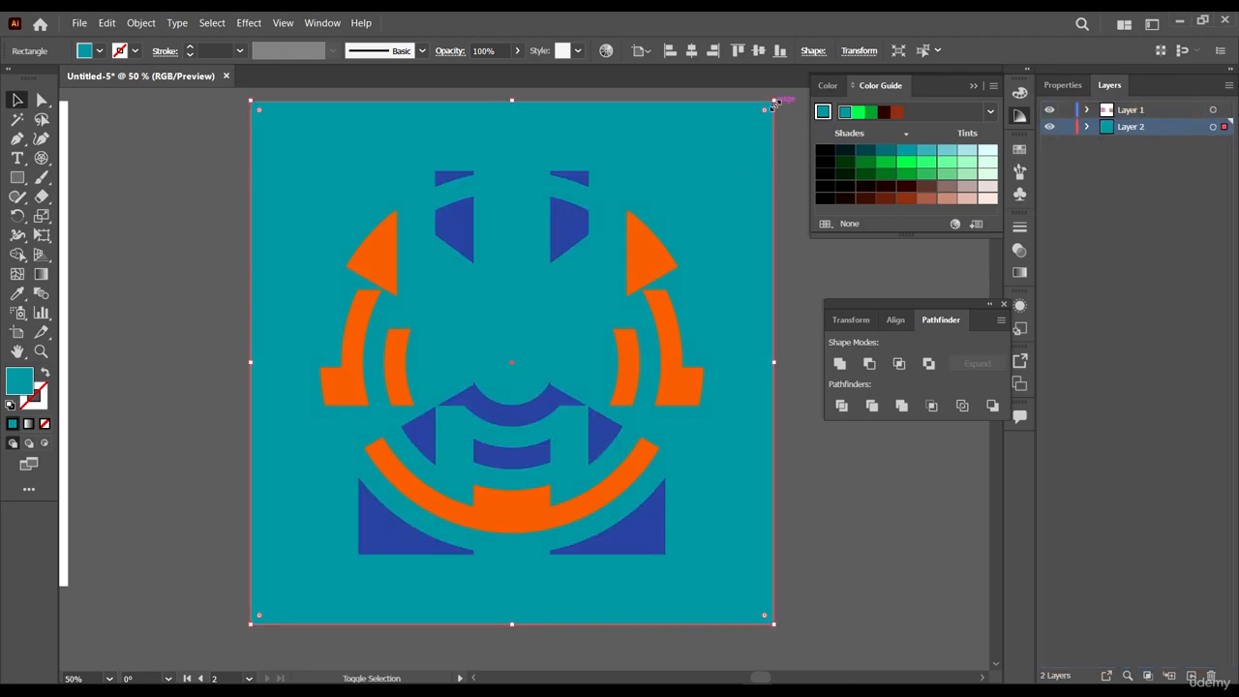
pyautogui.moveTo(774, 103); pyautogui.dragTo(750, 126)
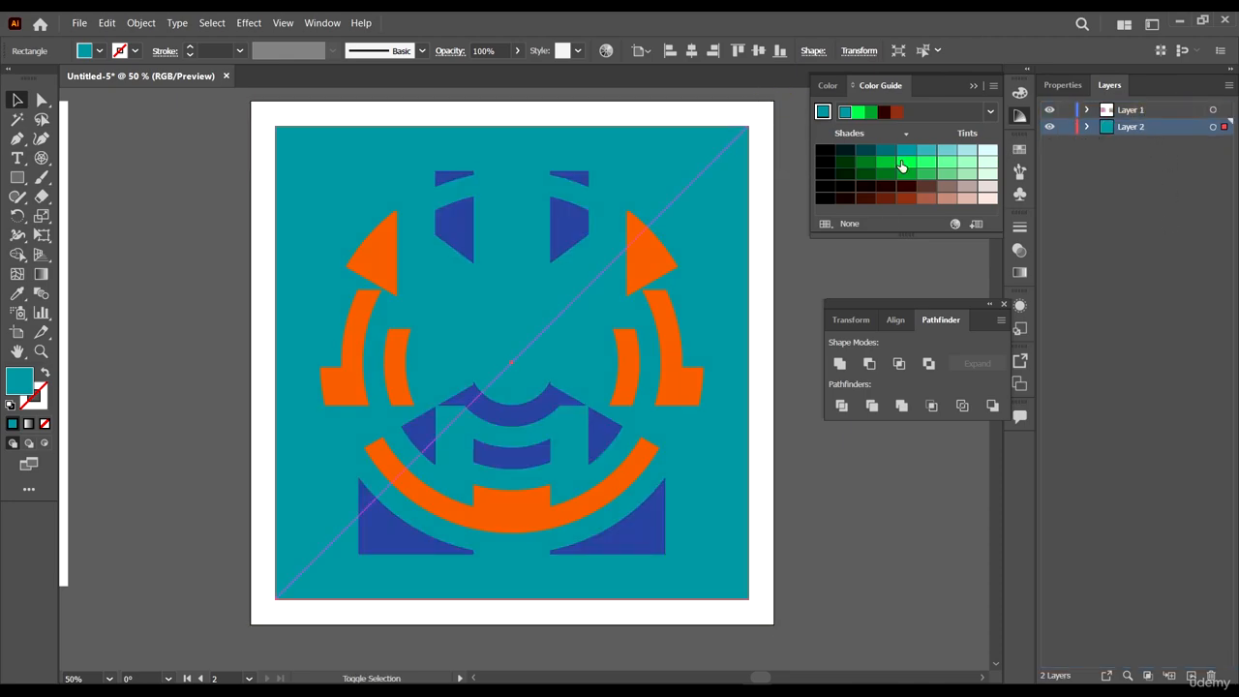
pyautogui.click(850, 186)
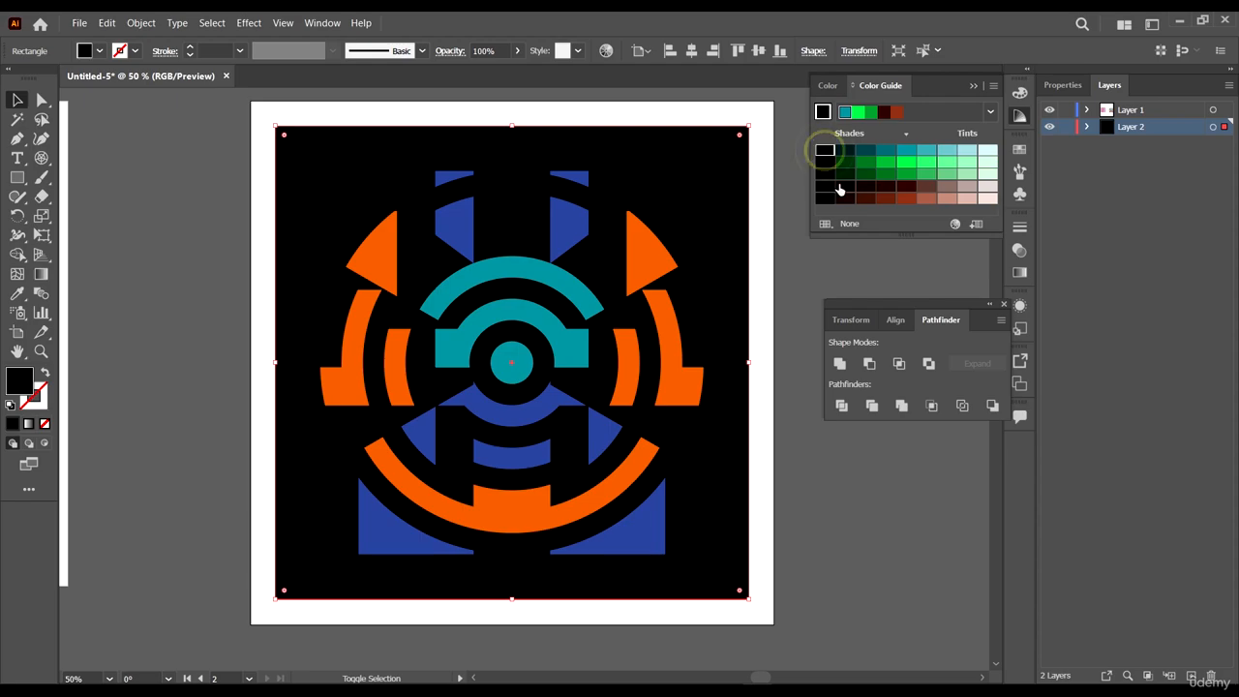
pyautogui.click(839, 188)
pyautogui.click(868, 188)
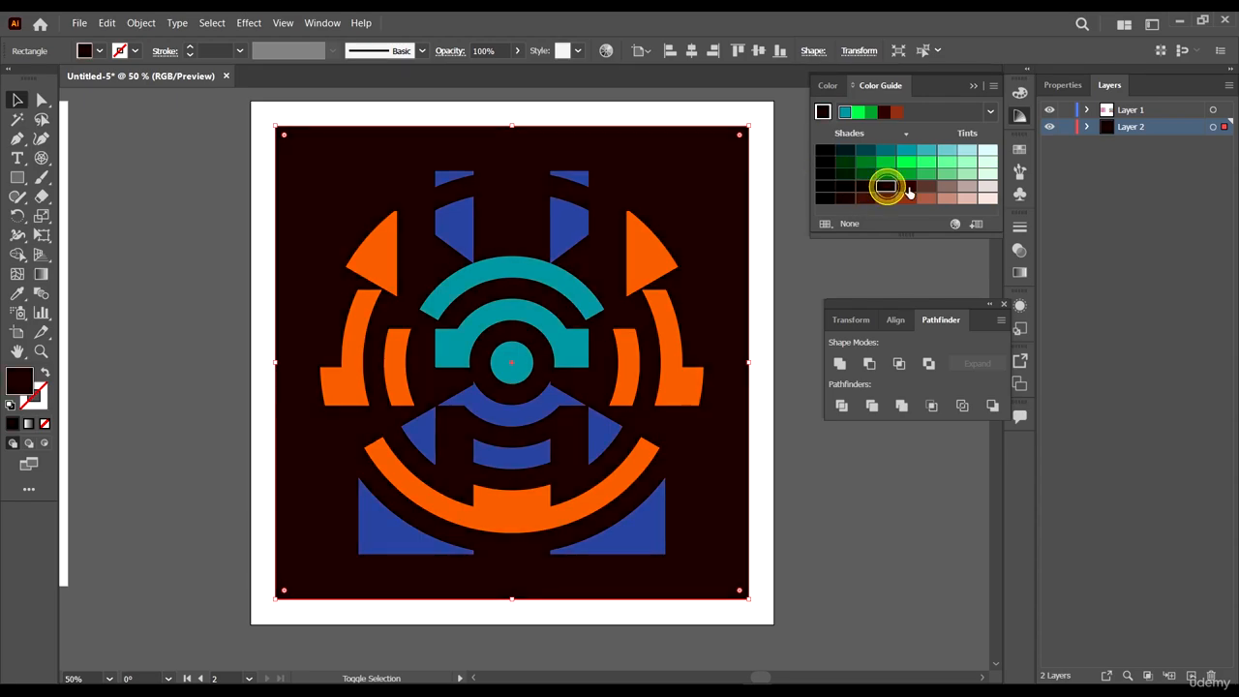
pyautogui.click(920, 188)
pyautogui.click(887, 187)
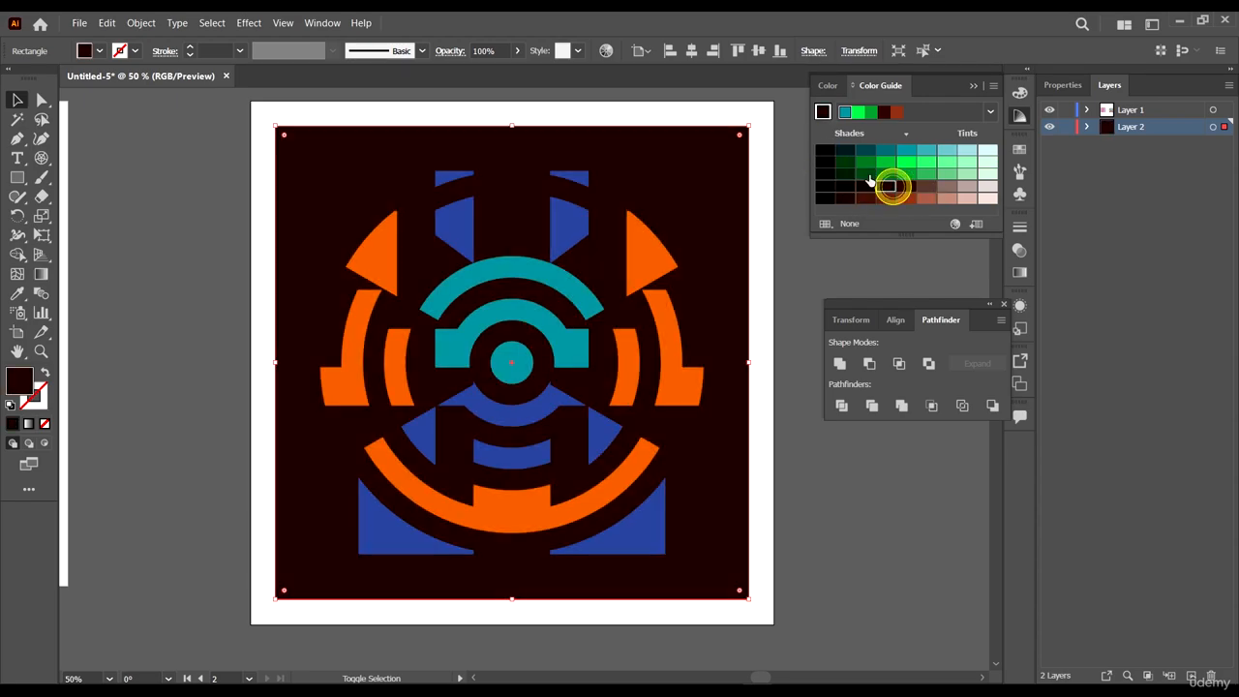
pyautogui.click(984, 152)
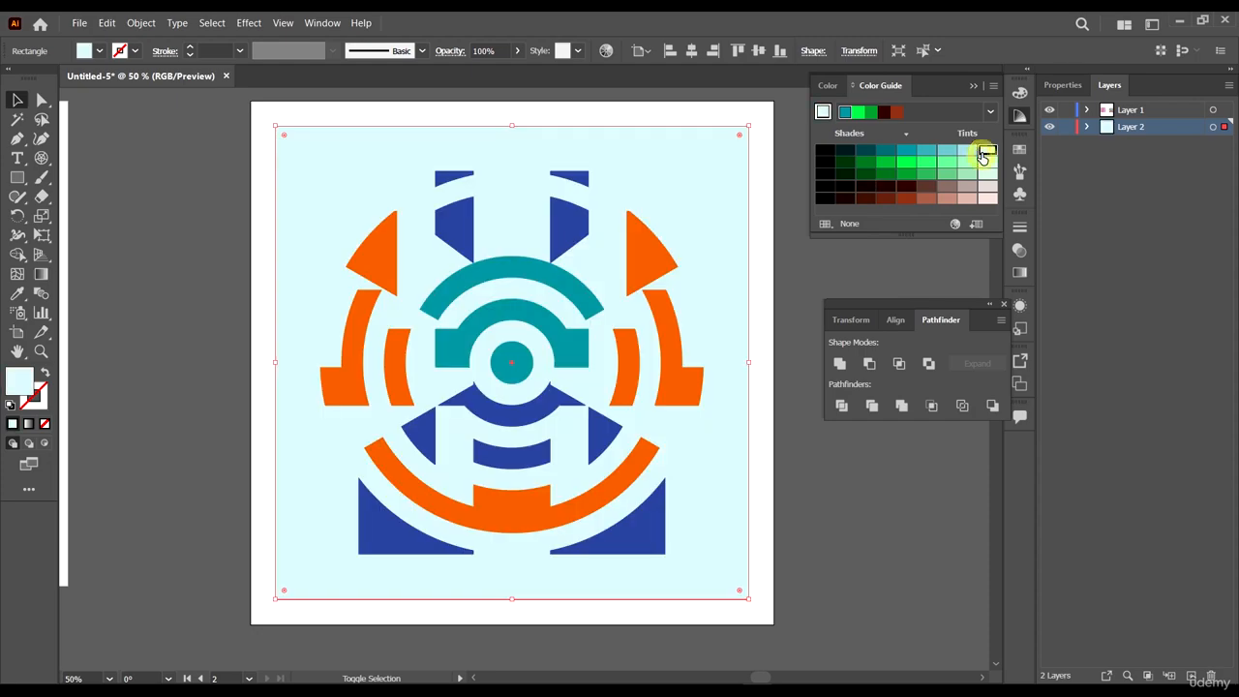
pyautogui.click(967, 152)
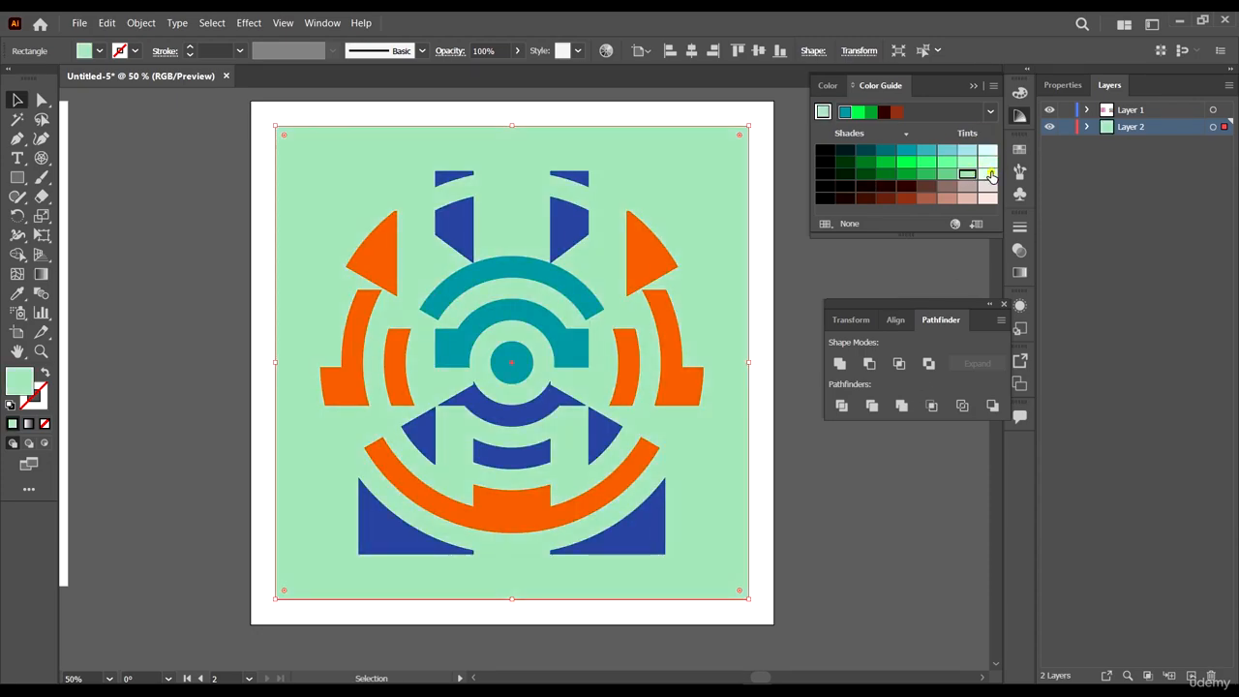
pyautogui.click(987, 174)
pyautogui.click(935, 257)
# - Lock the background layer and make the artwork layer active
pyautogui.scroll(-2, 737, 322)
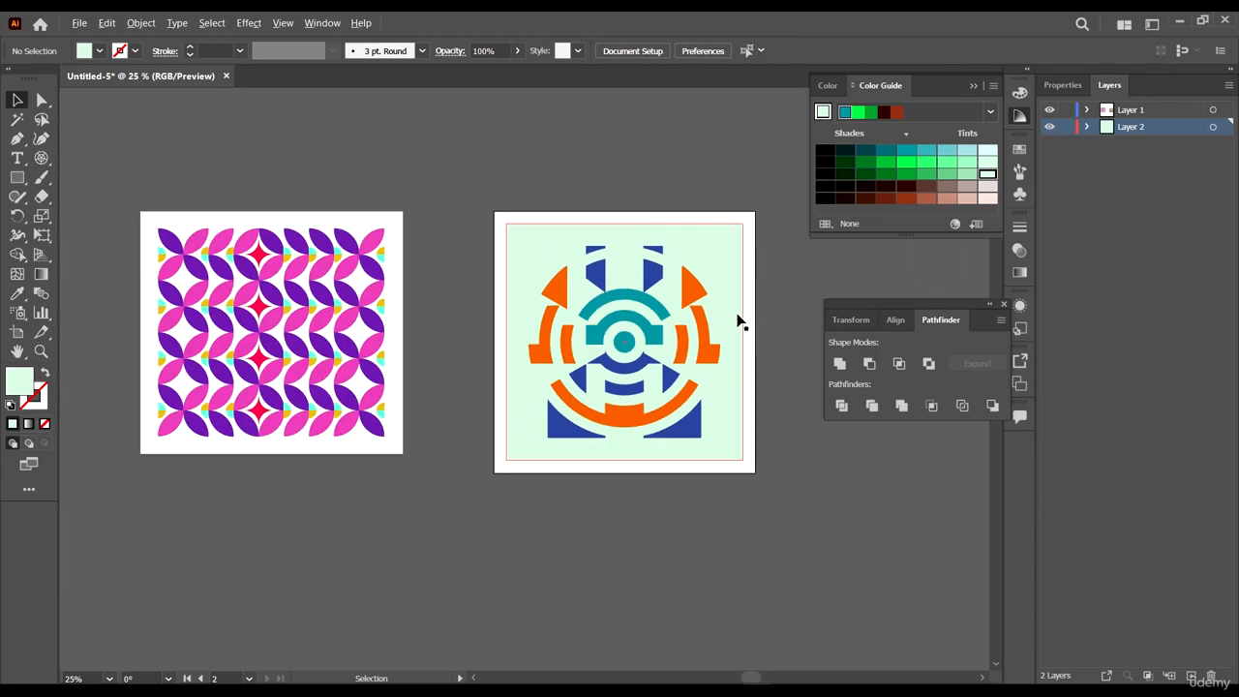
pyautogui.scroll(3, 738, 310)
pyautogui.click(1065, 127)
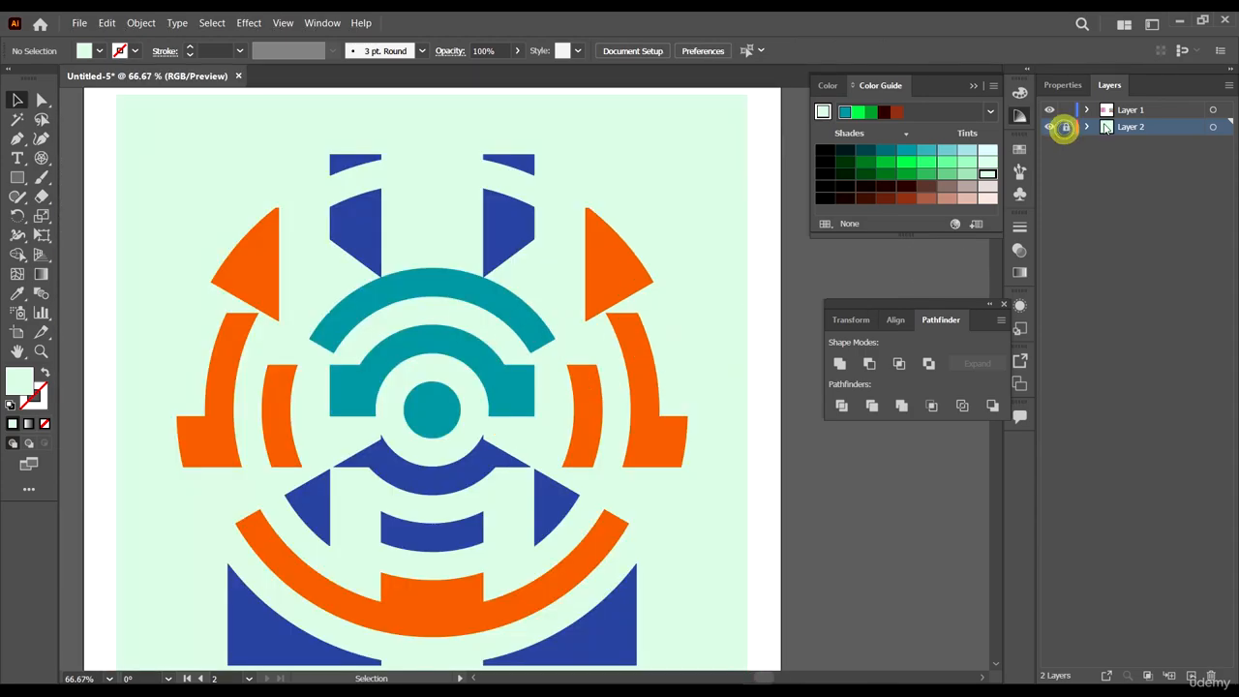
pyautogui.scroll(-1, 625, 279)
pyautogui.click(771, 471)
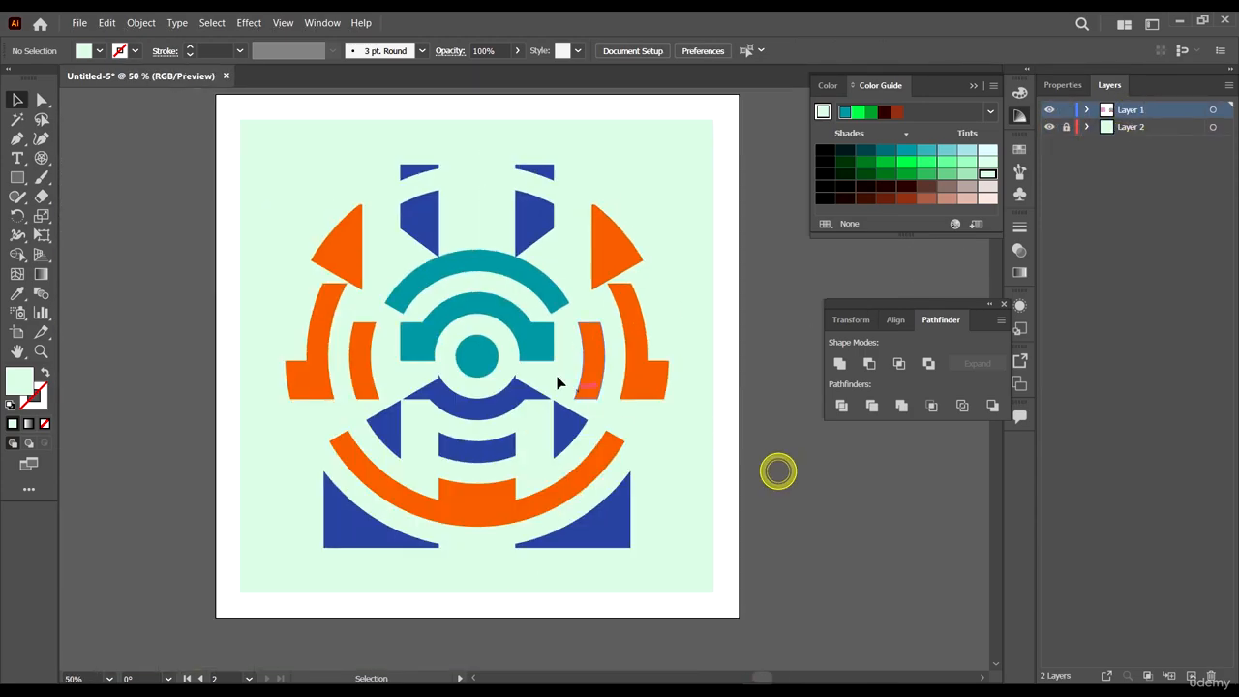
# - Match the two outermost side arcs to the arches' teal using the Eyedropper, and deselect them
pyautogui.scroll(-1, 548, 365)
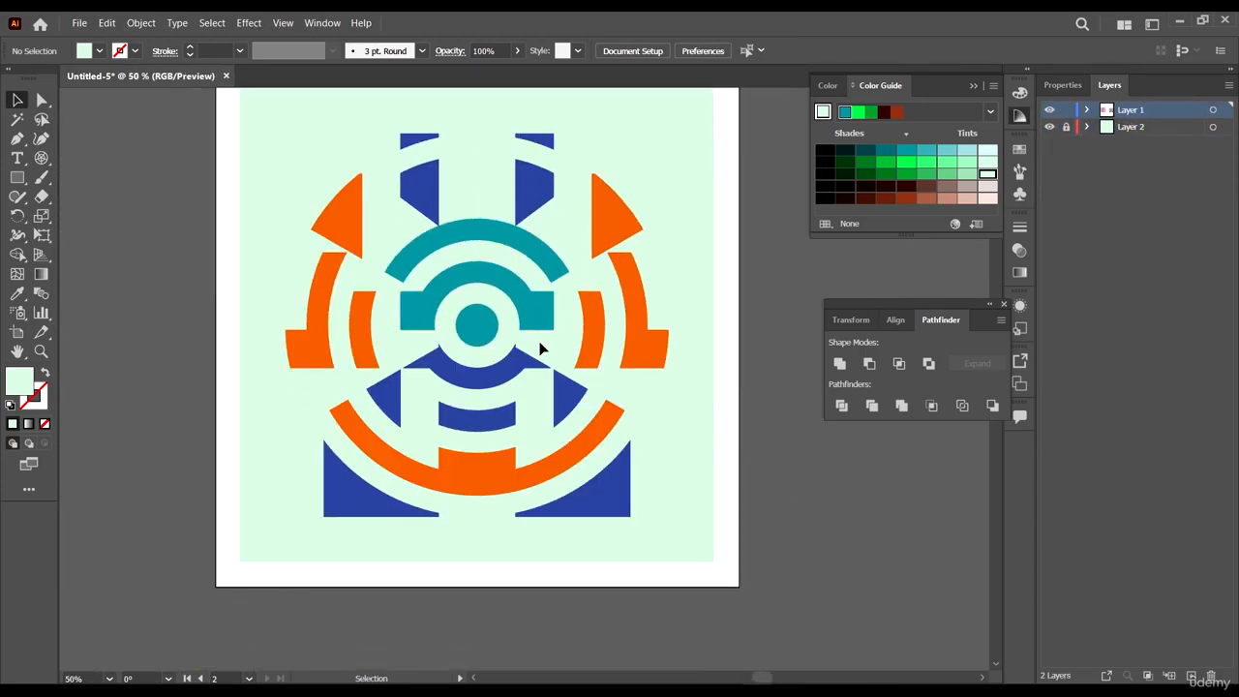
pyautogui.keyDown('ctrl'); pyautogui.click(317, 352); pyautogui.keyUp('ctrl')
pyautogui.keyDown('ctrl'); pyautogui.keyDown('shift'); pyautogui.click(648, 354); pyautogui.keyUp('shift'); pyautogui.keyUp('ctrl')
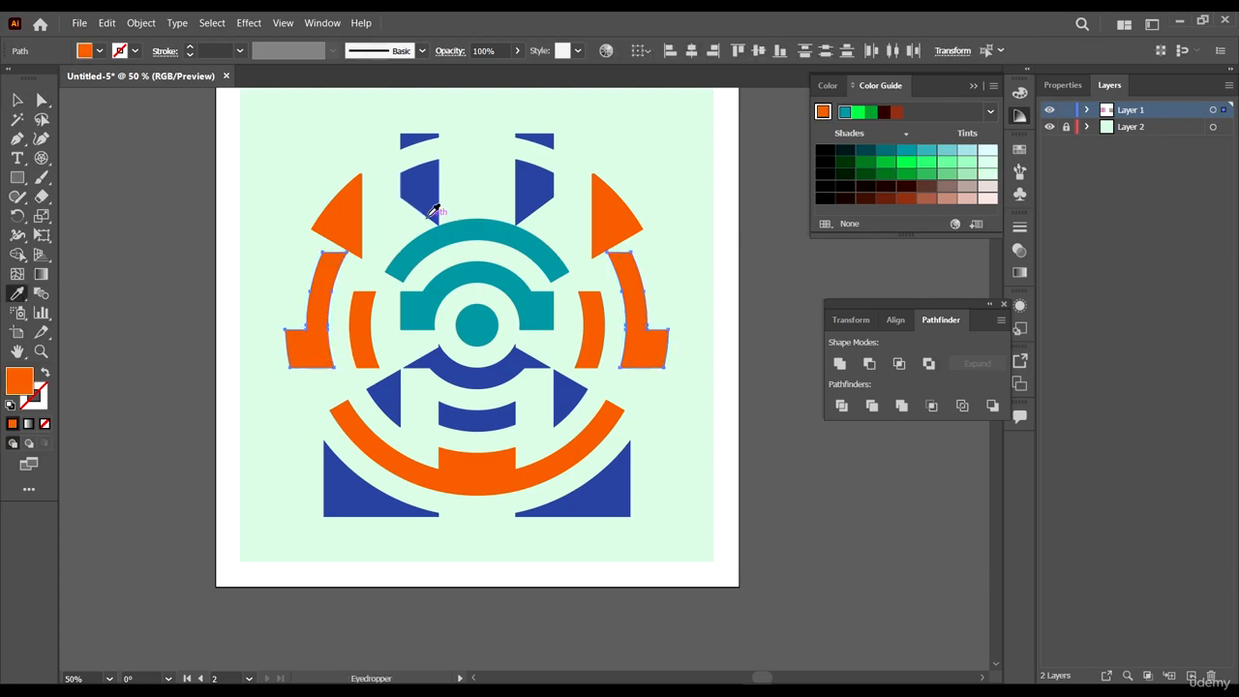
pyautogui.press('i')
pyautogui.click(500, 232)
pyautogui.click(785, 494)
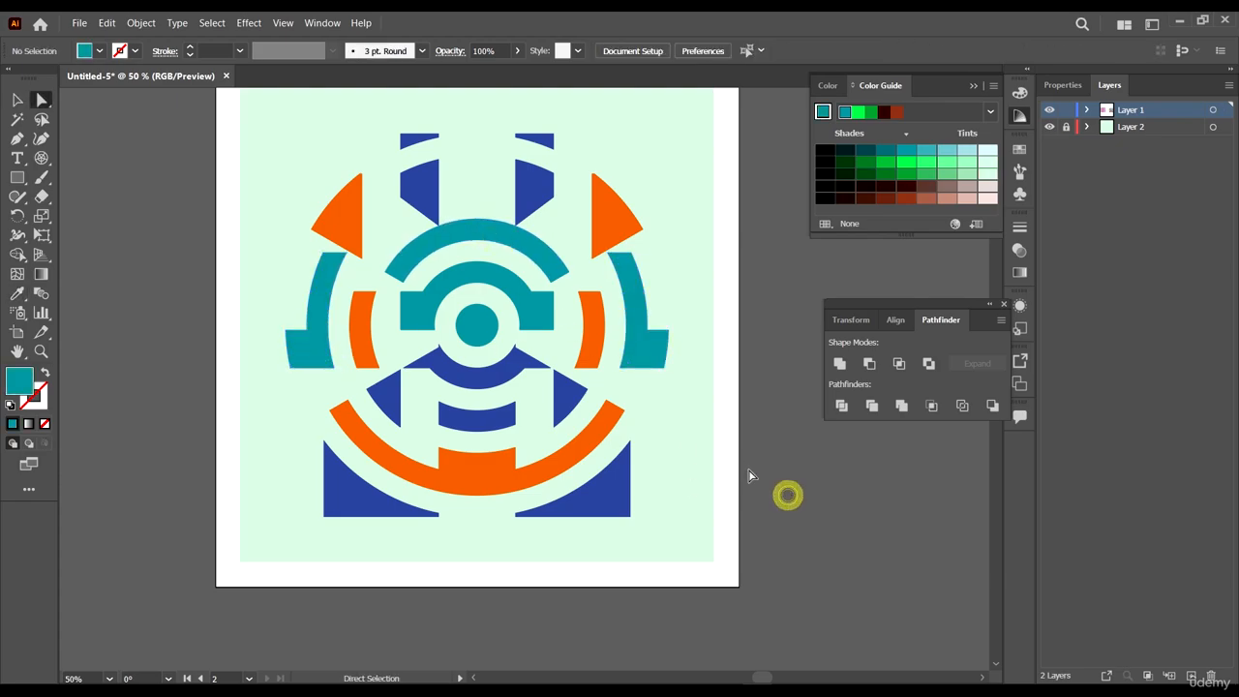
pyautogui.scroll(1, 610, 309)
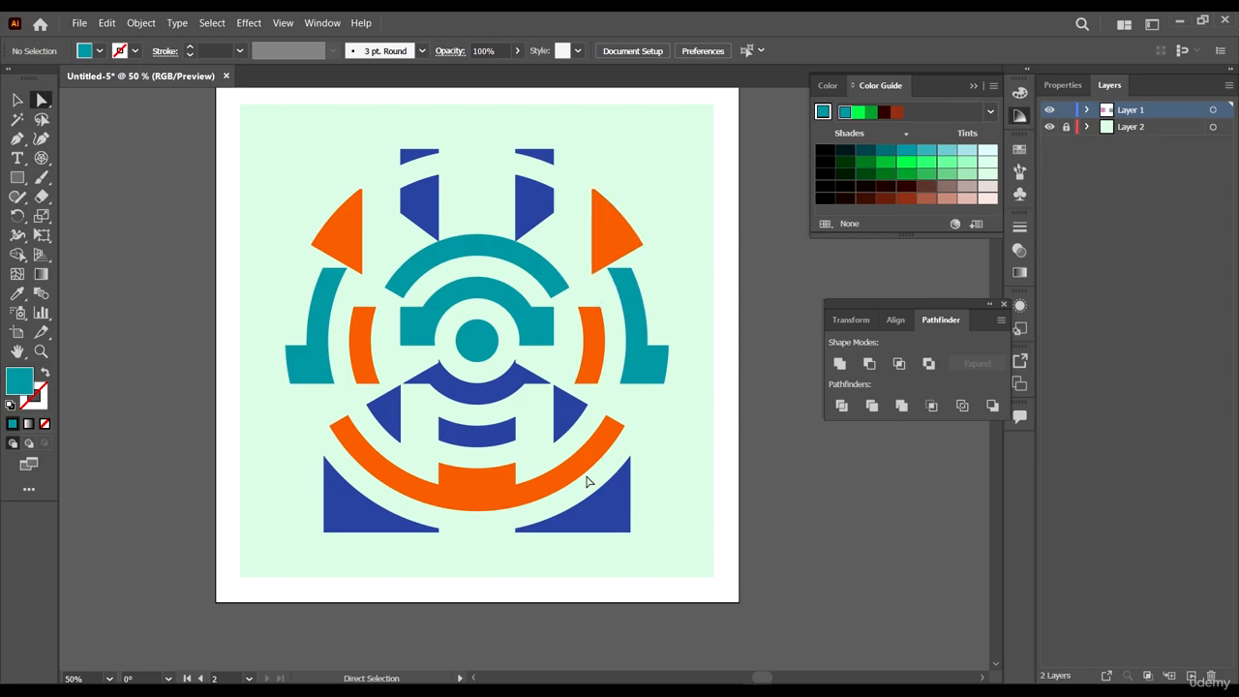
# - Try to move the second artboard closer to the first one while the background layer is locked
pyautogui.scroll(-2, 589, 480)
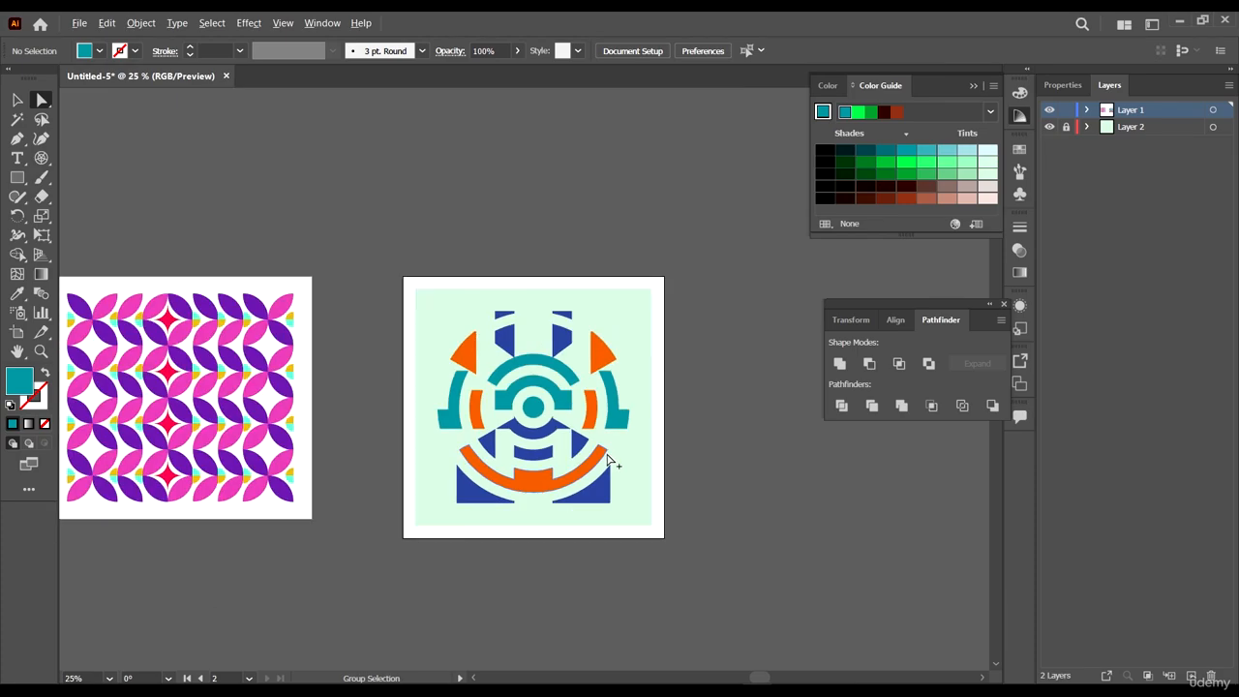
pyautogui.scroll(2, 610, 457)
pyautogui.scroll(-3, 626, 518)
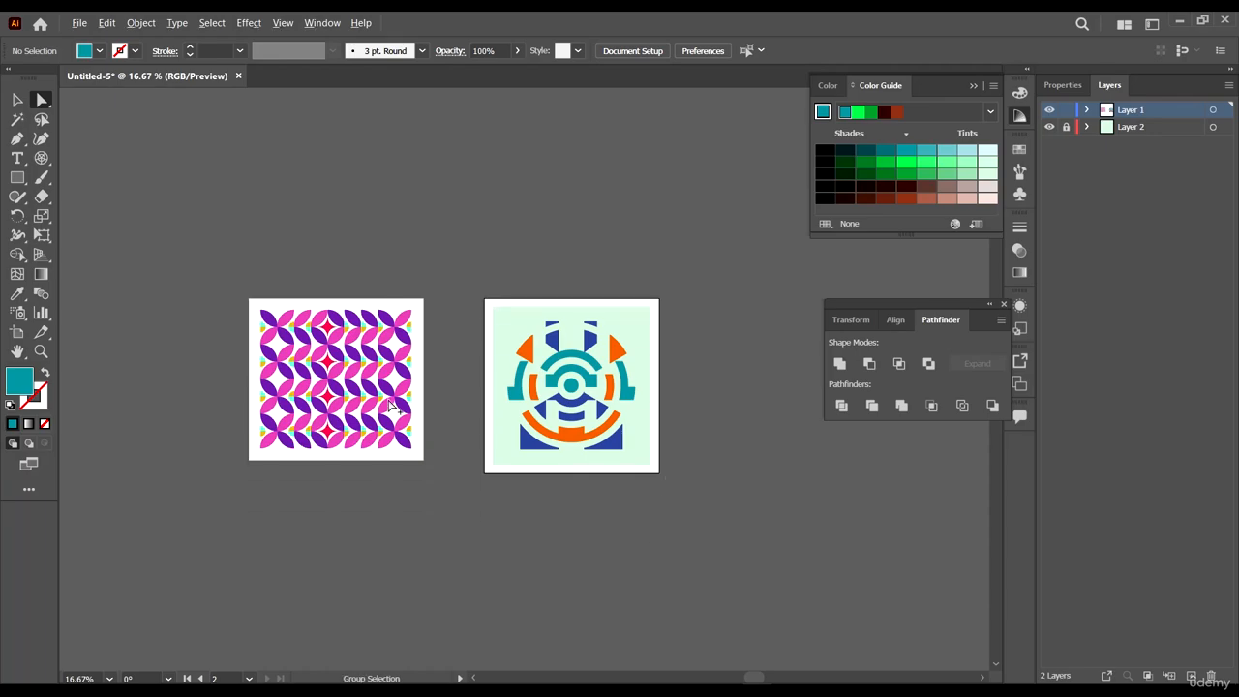
pyautogui.scroll(1, 396, 406)
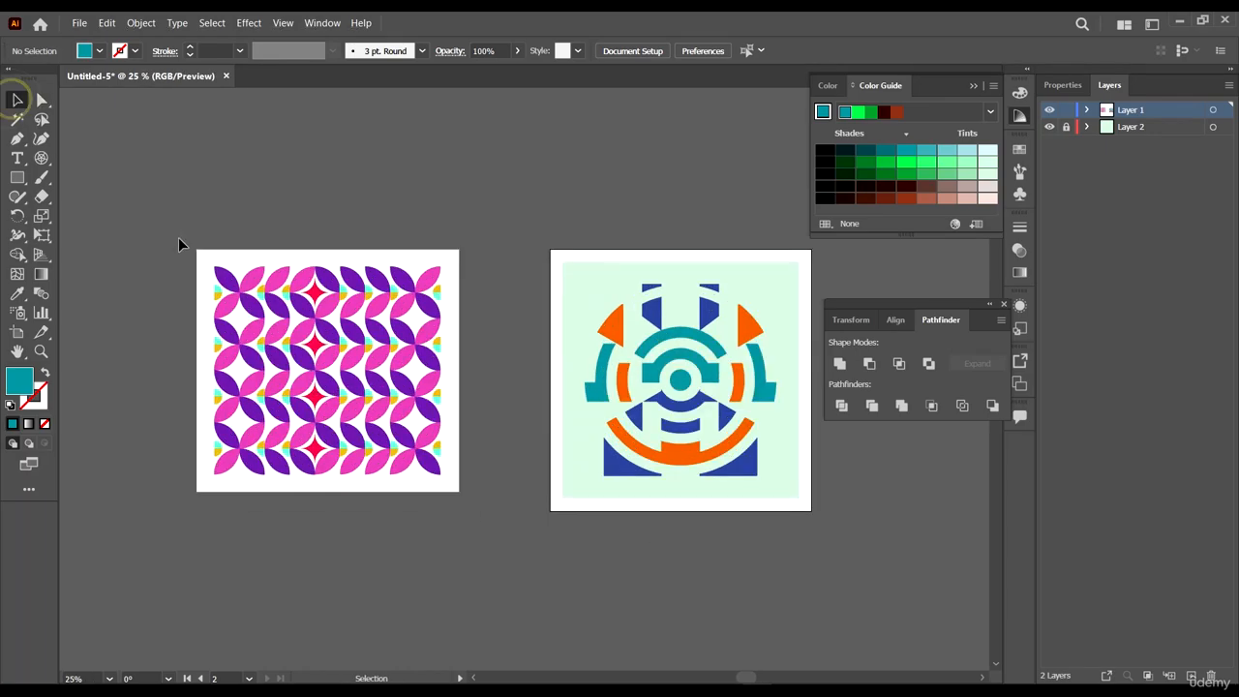
pyautogui.hotkey('shift', 'o')
pyautogui.moveTo(583, 287); pyautogui.dragTo(519, 277)
pyautogui.click(741, 385)
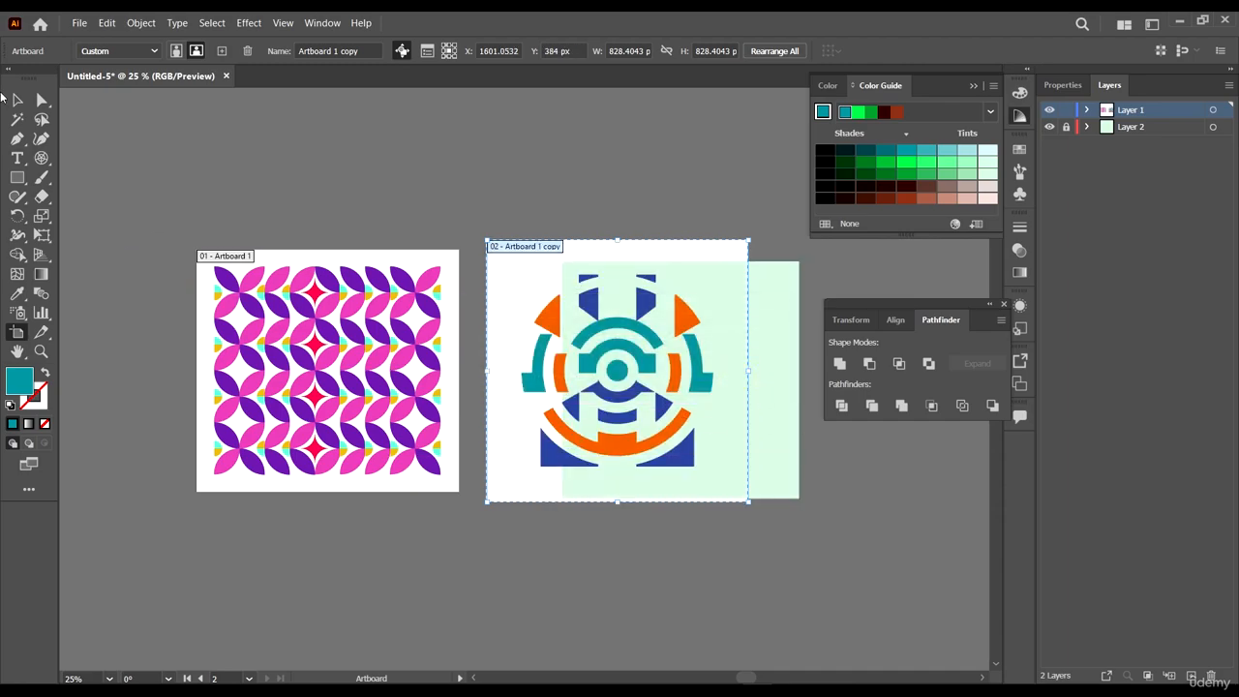
# - Unlock the background layer and move the second artboard with all its artwork closer to the first, at Y 384 px
pyautogui.moveTo(501, 268); pyautogui.dragTo(564, 278)
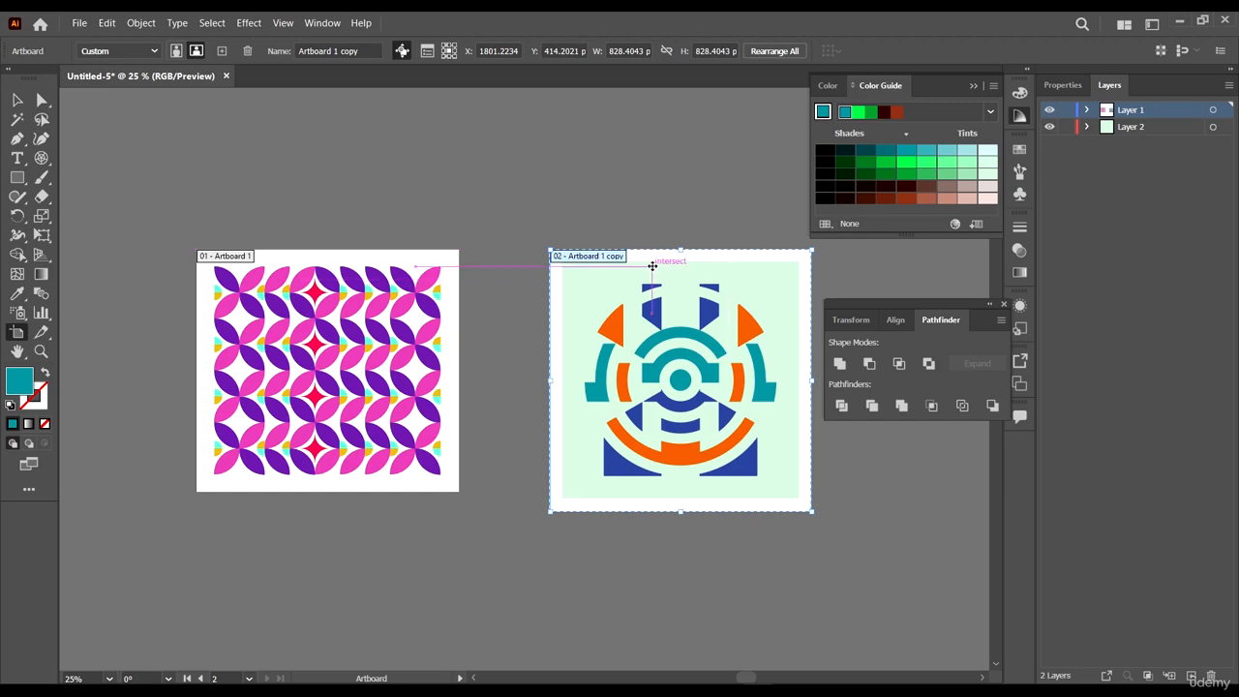
pyautogui.moveTo(653, 267); pyautogui.dragTo(587, 256)
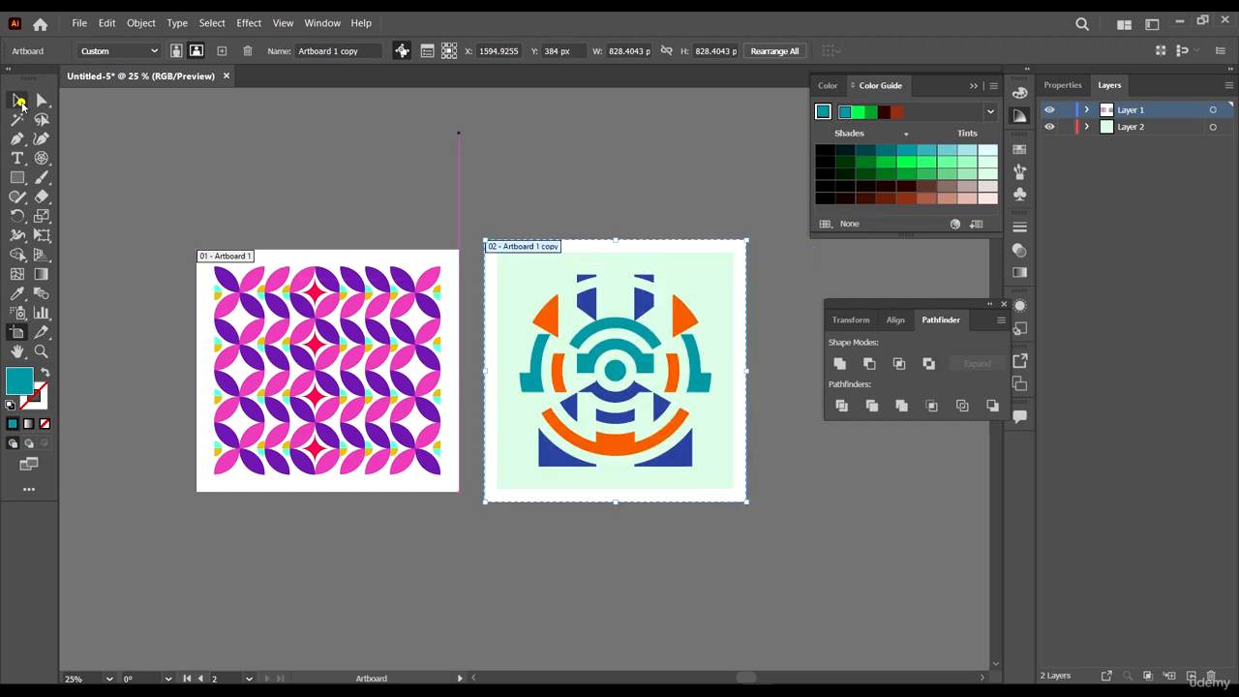
pyautogui.click(20, 102)
pyautogui.click(796, 496)
pyautogui.scroll(1, 777, 359)
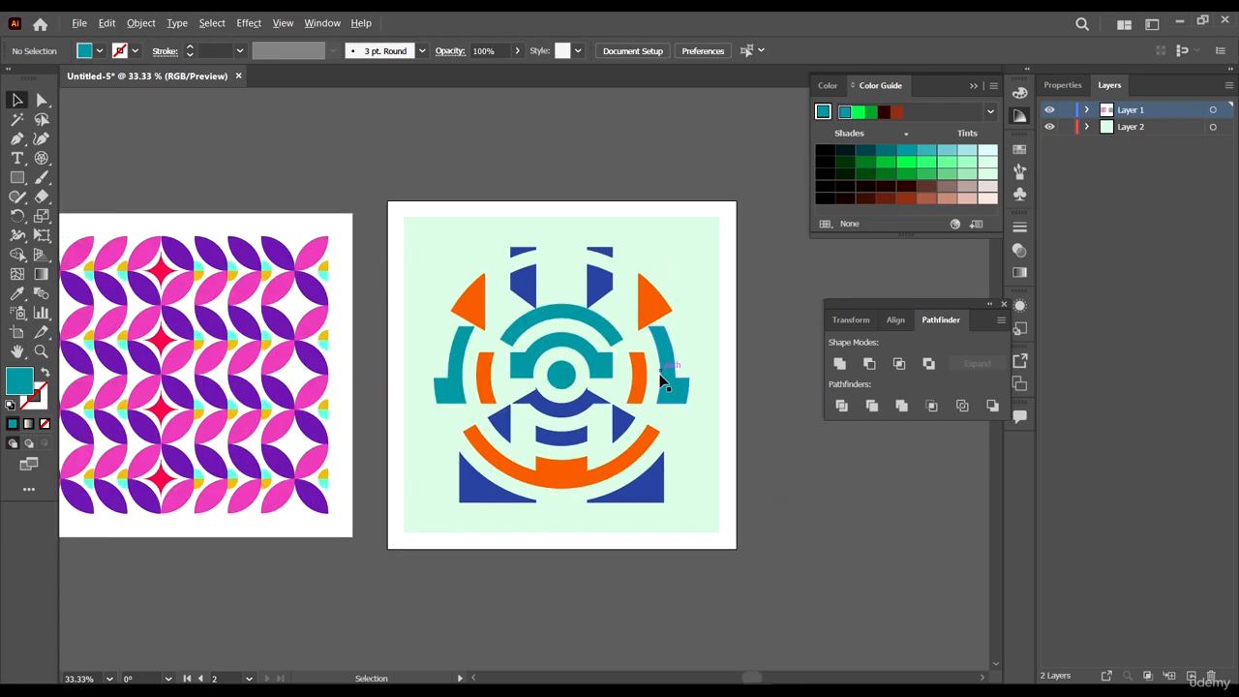
# - Examine both artboards side by side, checking the colours and framing of the finished designs
pyautogui.scroll(-1, 732, 484)
pyautogui.scroll(1, 661, 351)
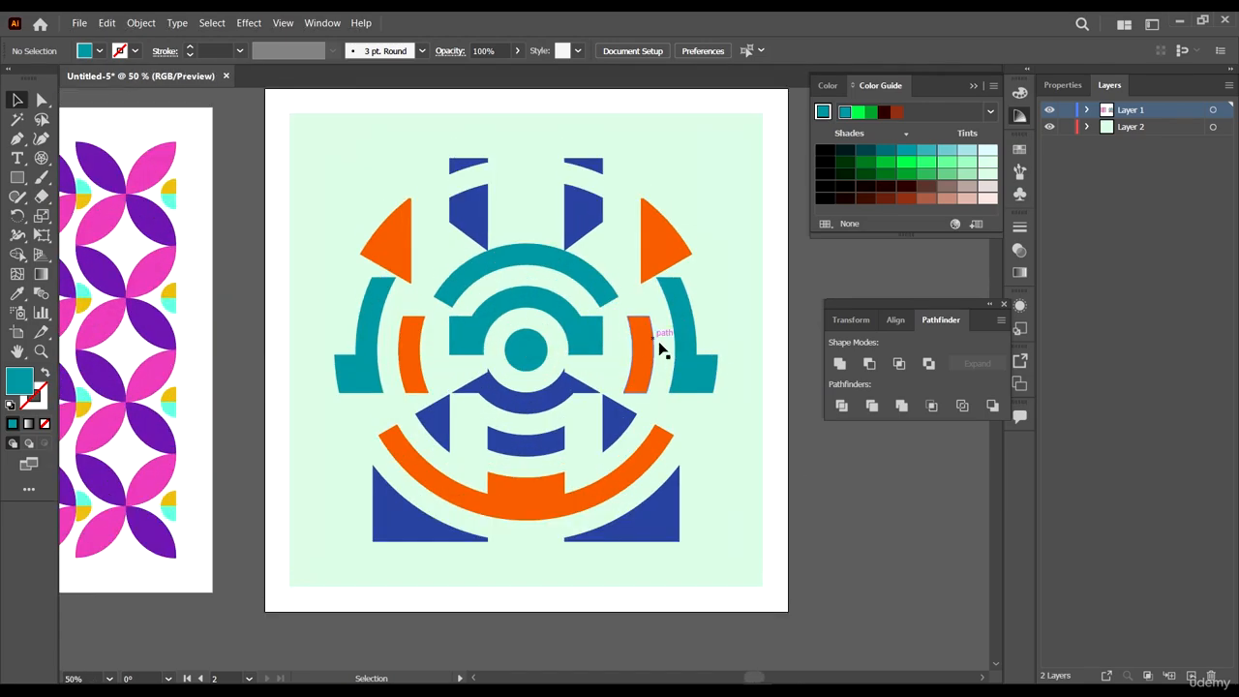
pyautogui.scroll(-1, 663, 350)
pyautogui.scroll(-1, 651, 426)
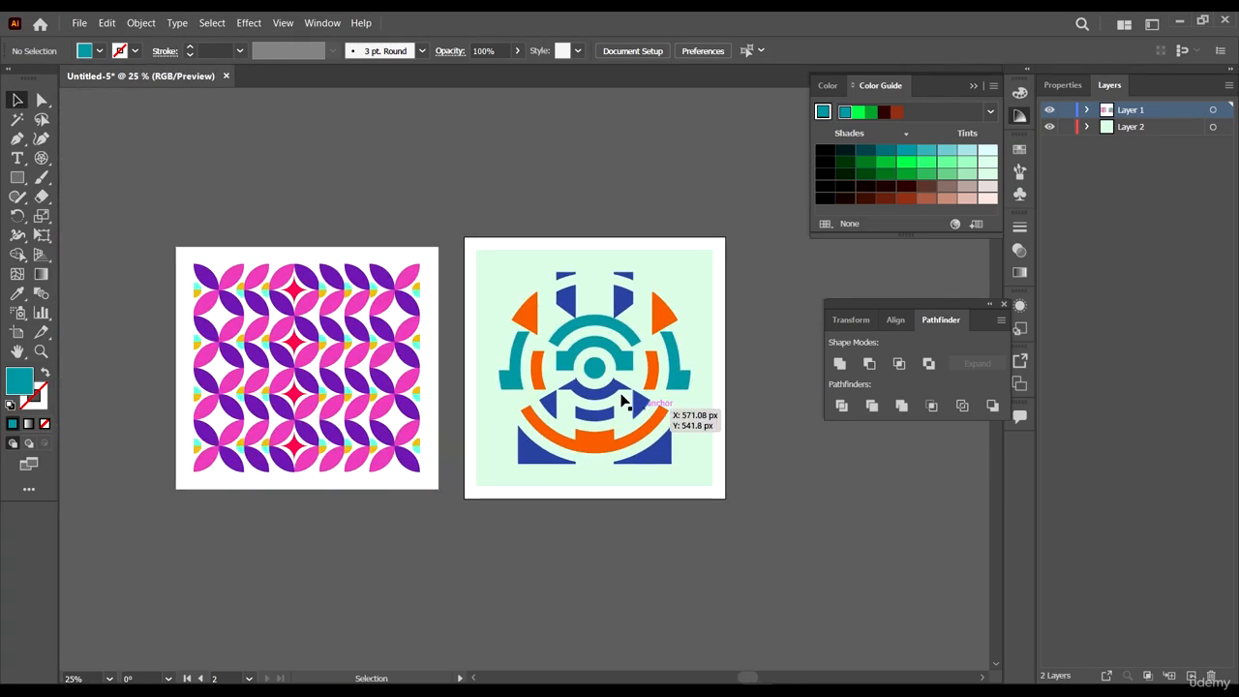
pyautogui.hscroll(-1, 623, 400)
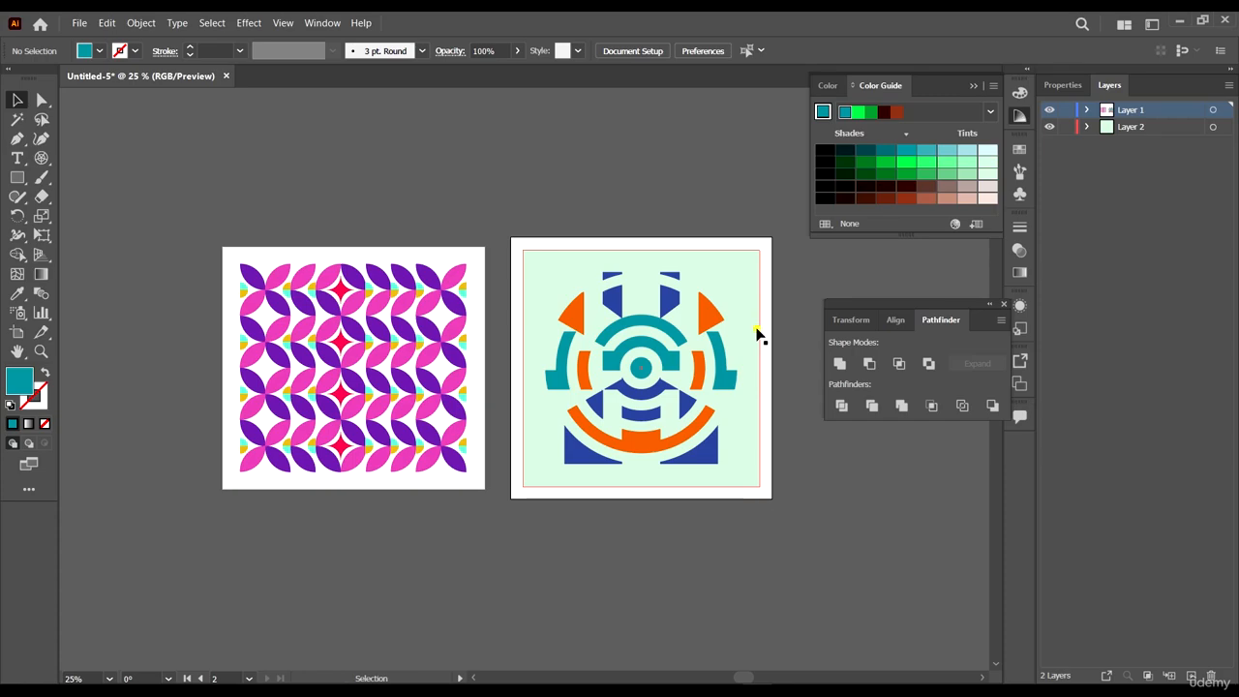
pyautogui.click(757, 329)
pyautogui.click(815, 499)
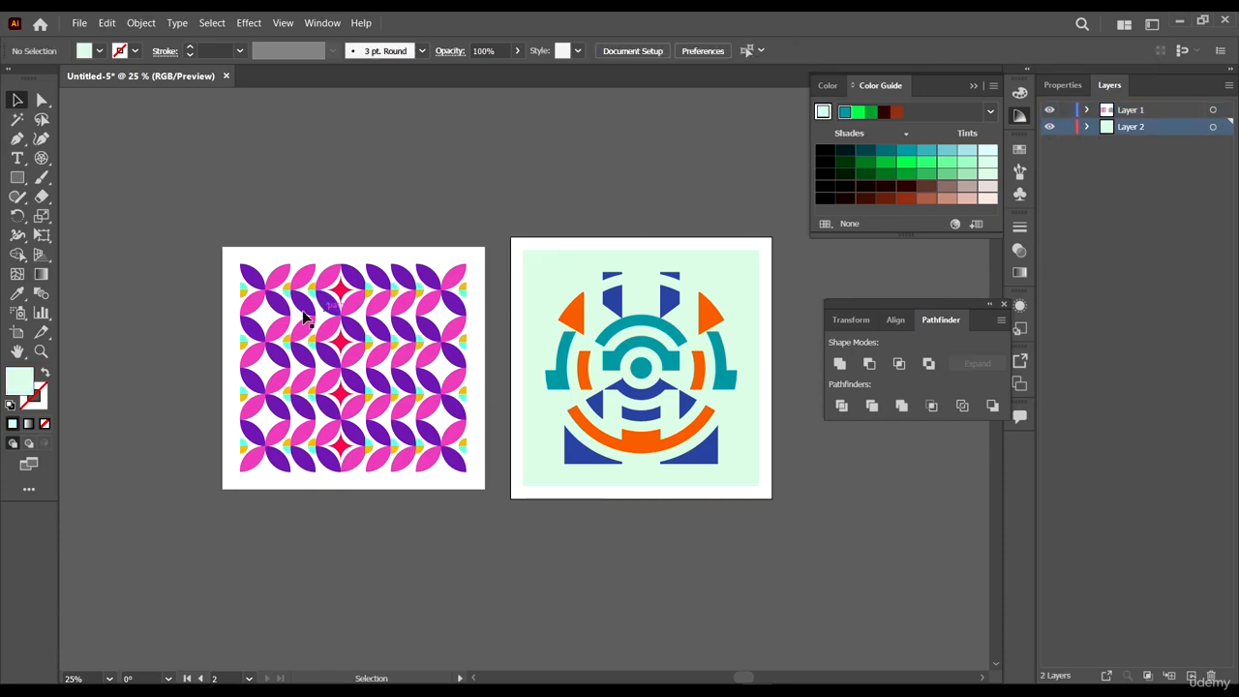
pyautogui.moveTo(216, 240)
pyautogui.mouseDown()
pyautogui.moveTo(367, 444)
pyautogui.moveTo(465, 525)
pyautogui.mouseUp()
pyautogui.moveTo(849, 567); pyautogui.dragTo(486, 187)
pyautogui.click(514, 172)
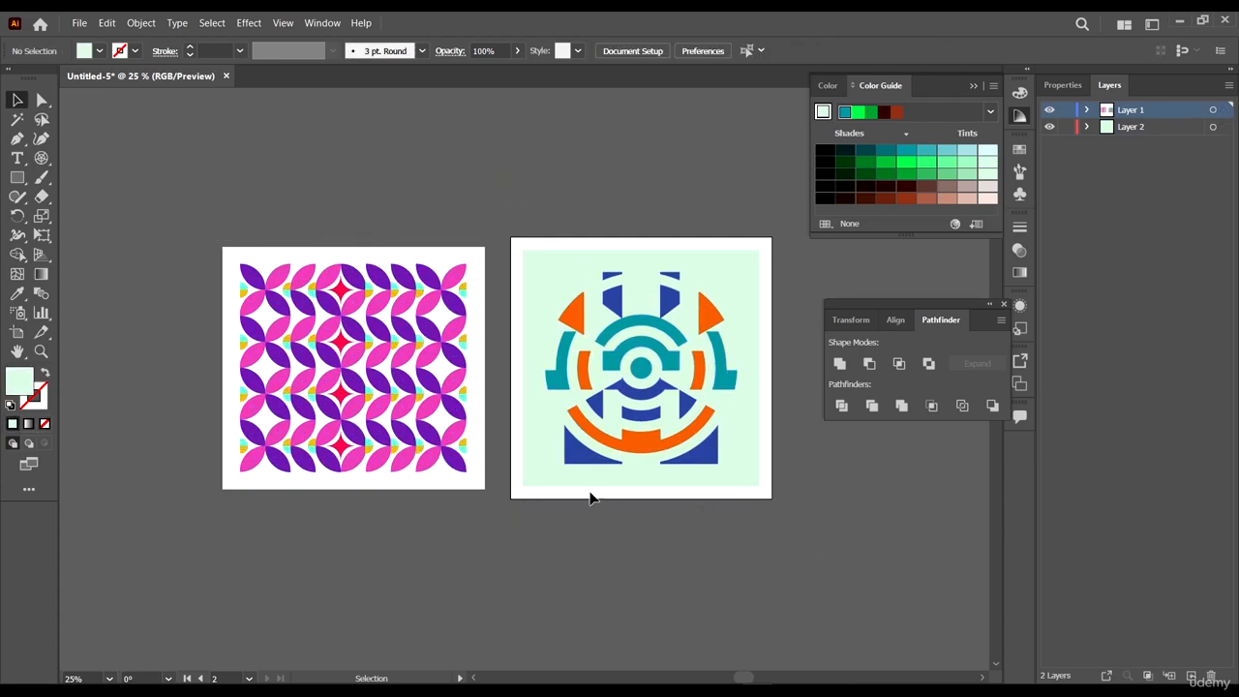
pyautogui.hscroll(1, 577, 397)
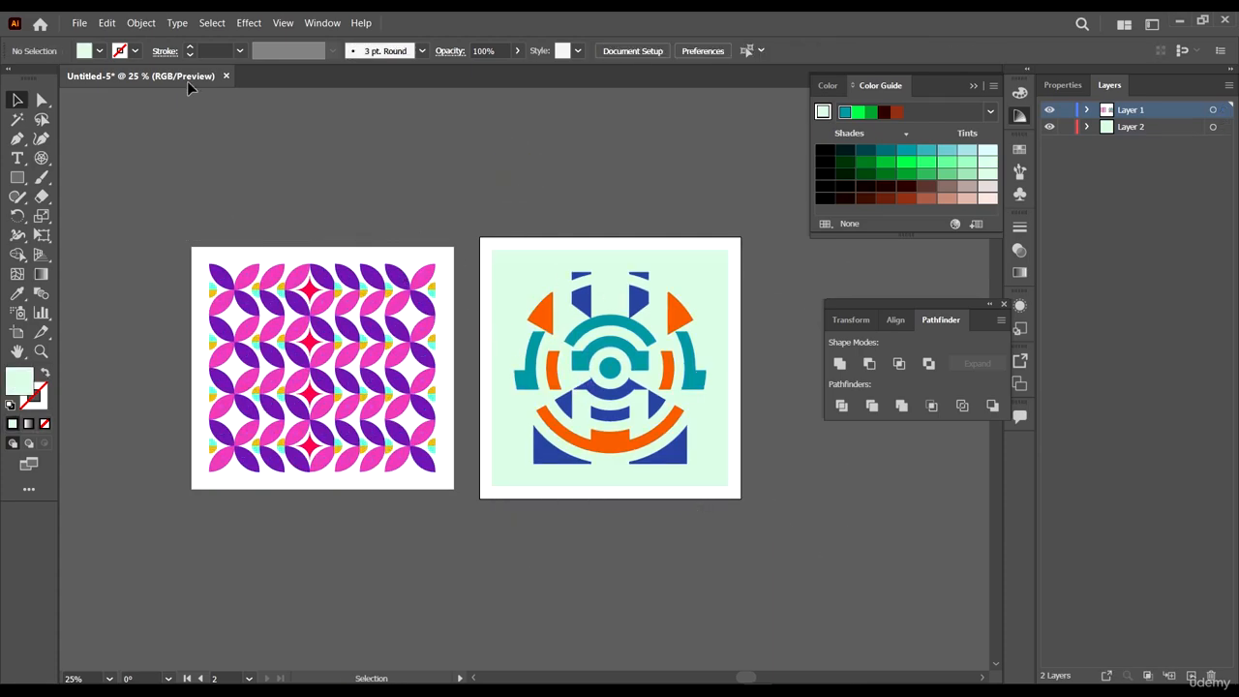